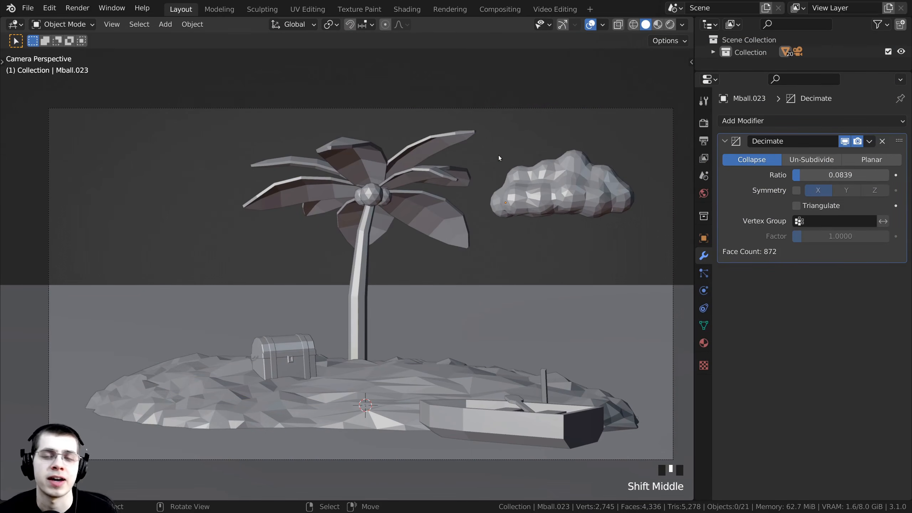
Open the render settings, keeping the Eevee engine, and switch the viewport to rendered shading
shift+middle_drag(485, 174, 429, 90)
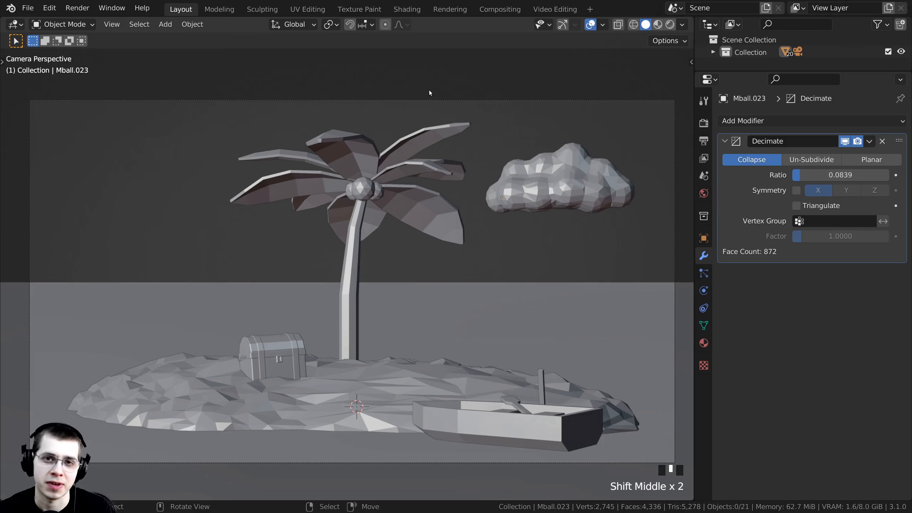
shift+middle_drag(543, 135, 544, 131)
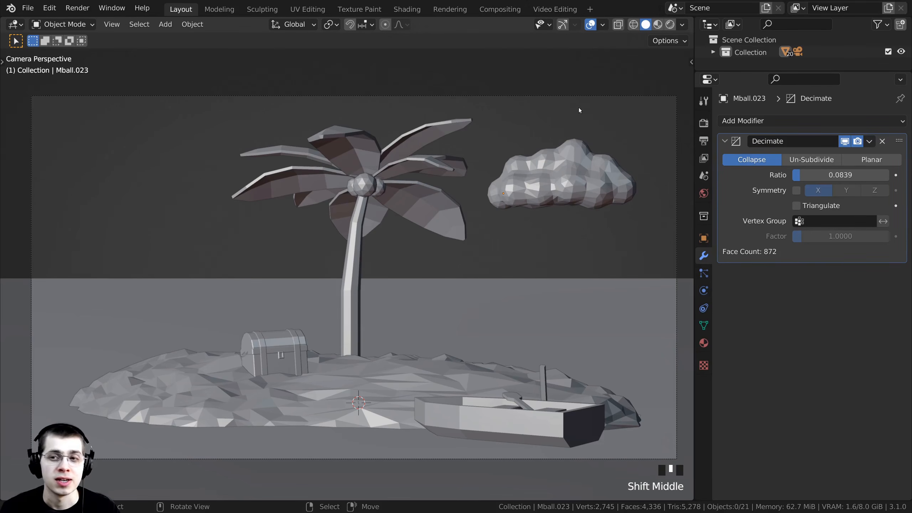
click(704, 122)
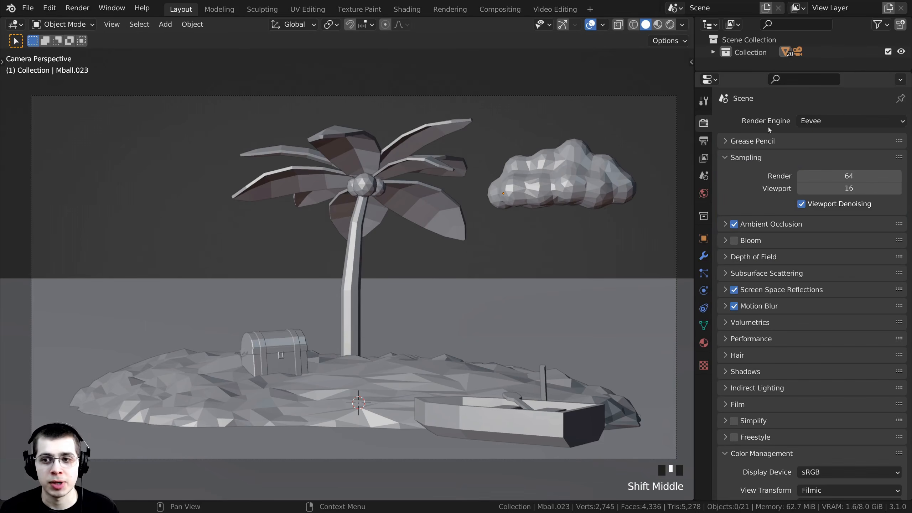
click(836, 122)
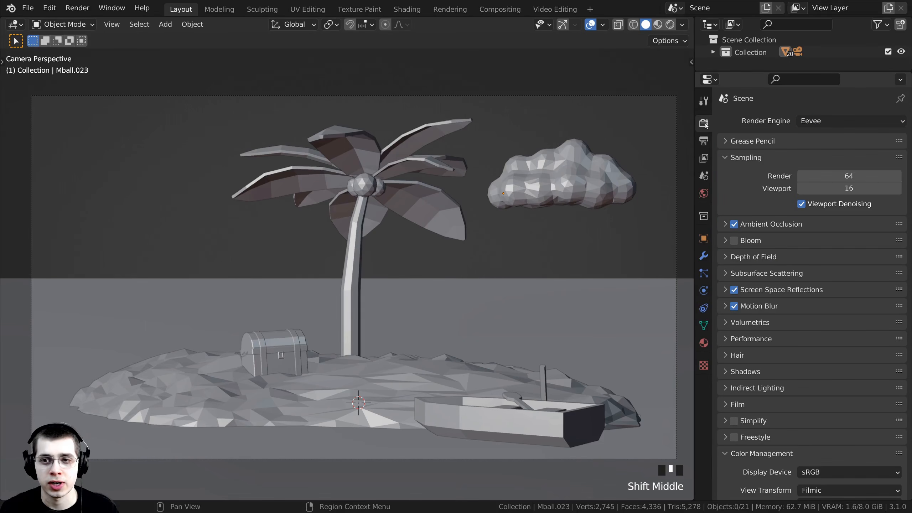
click(828, 120)
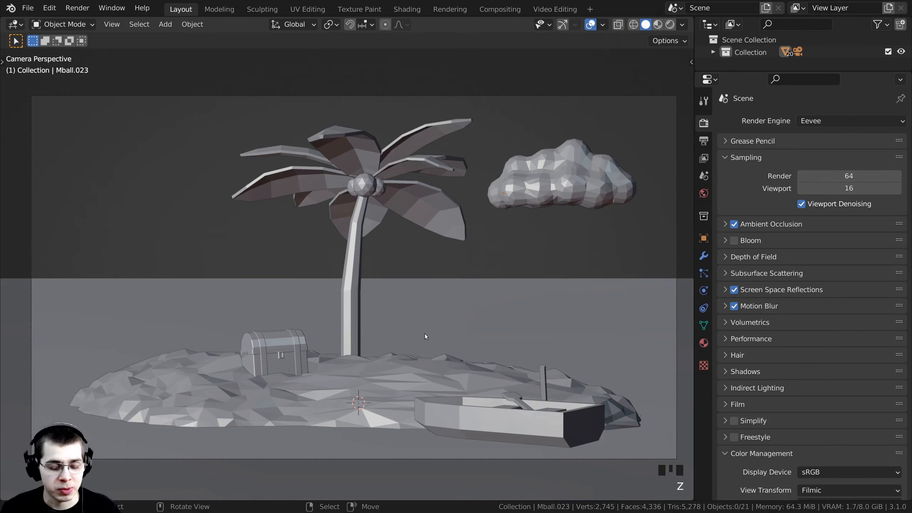
key(z)
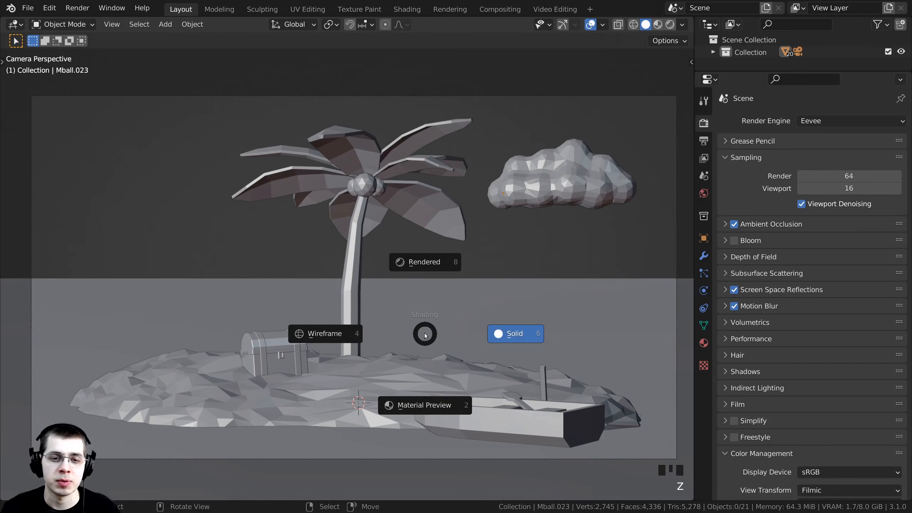
key(z)
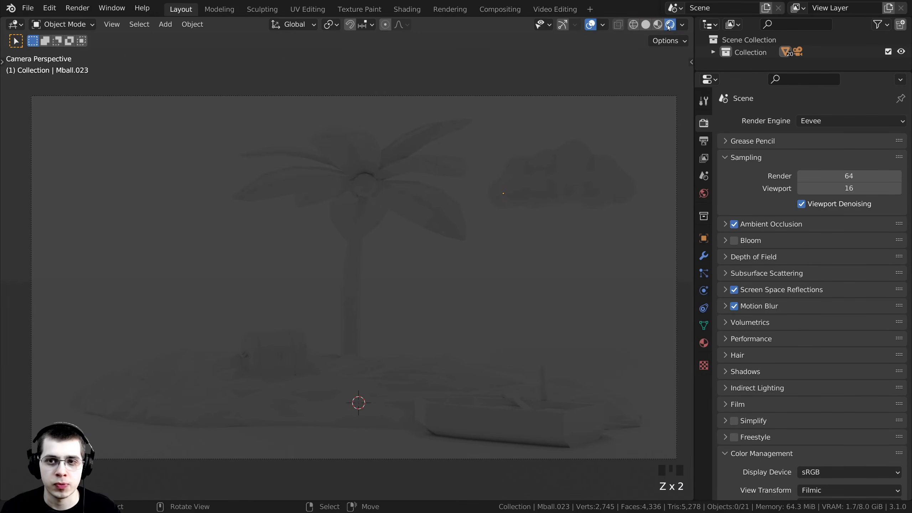
Turn off Motion Blur in the Eevee render settings
key(Left)
key(Left)
key(Left)
key(Left)
key(Left)
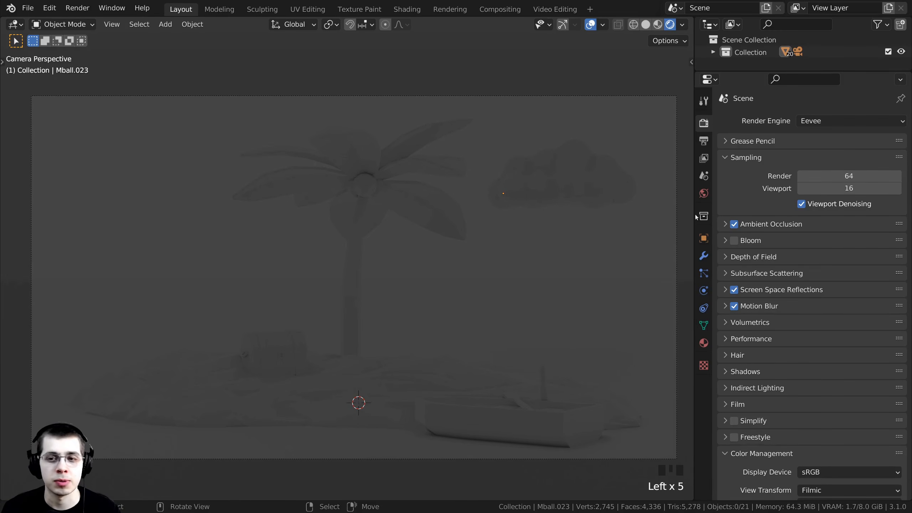
key(Left)
key(Left)
key(Left)
key(Left)
key(Left)
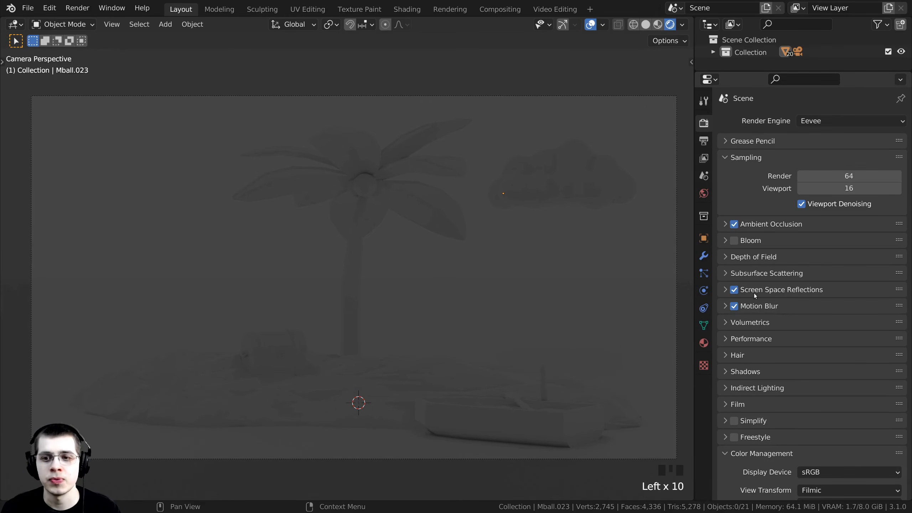
key(Left)
key(Left)
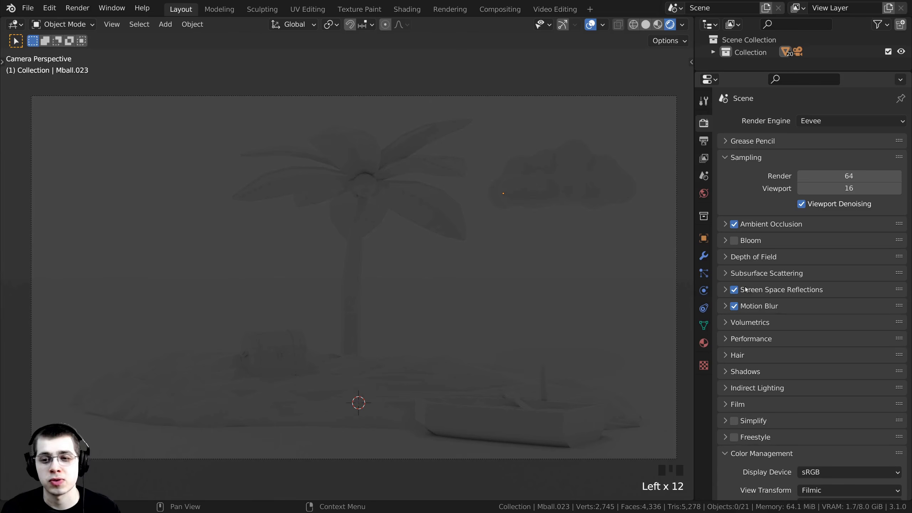
click(734, 307)
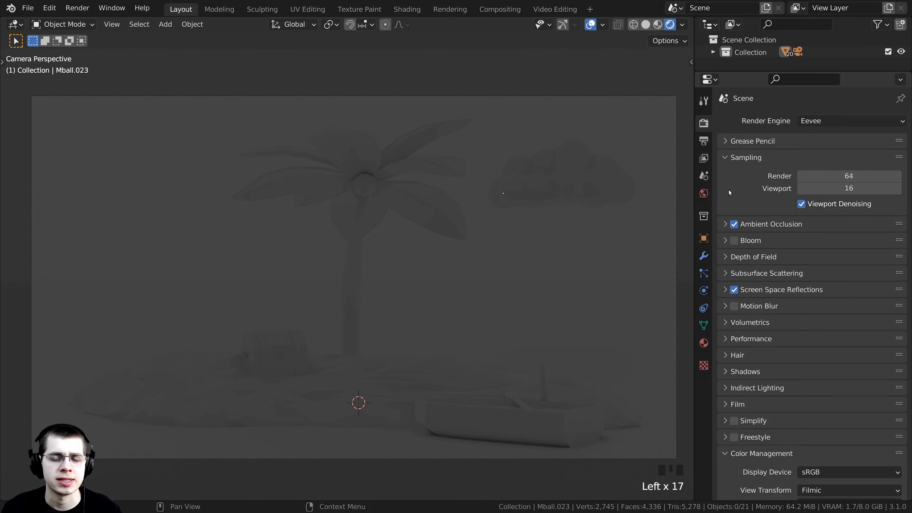
Keep the Color Management view transform at Filmic and set the look to Very High Contrast
scroll(771, 207, down, 4)
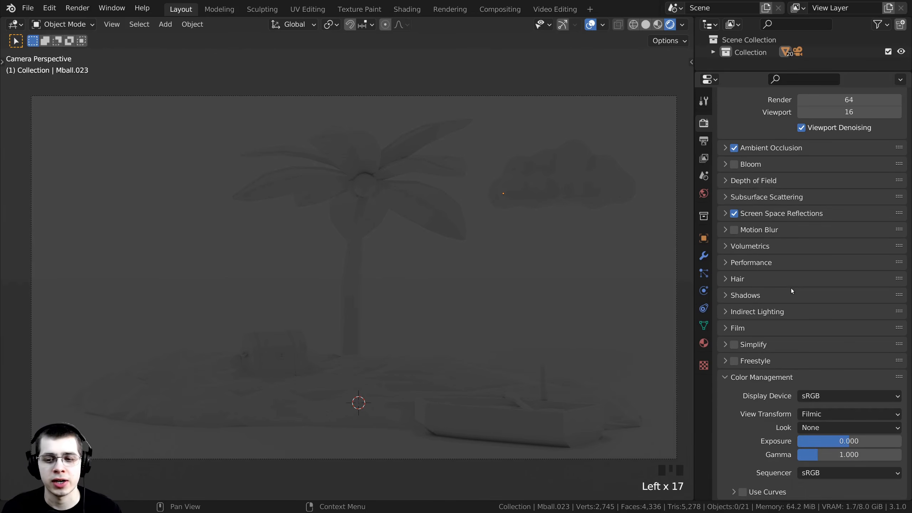
click(726, 382)
click(726, 452)
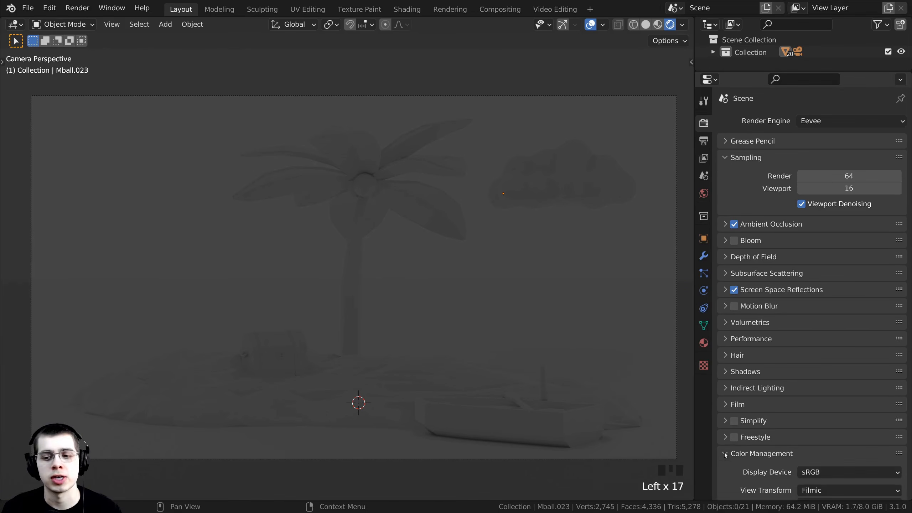
scroll(762, 288, down, 4)
click(807, 416)
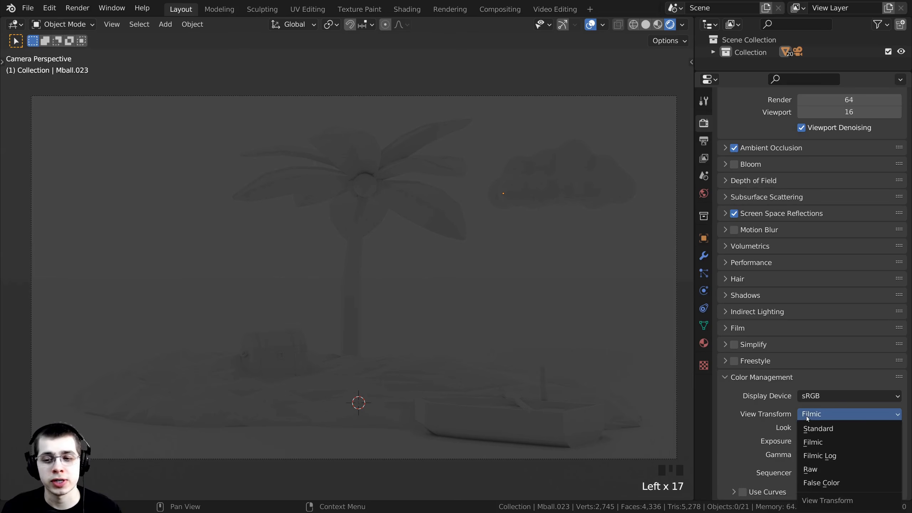
click(819, 445)
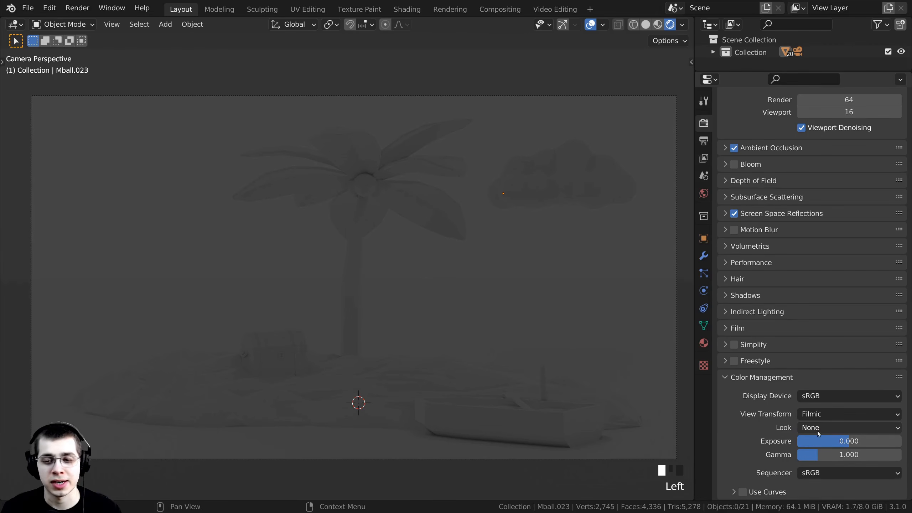
click(818, 429)
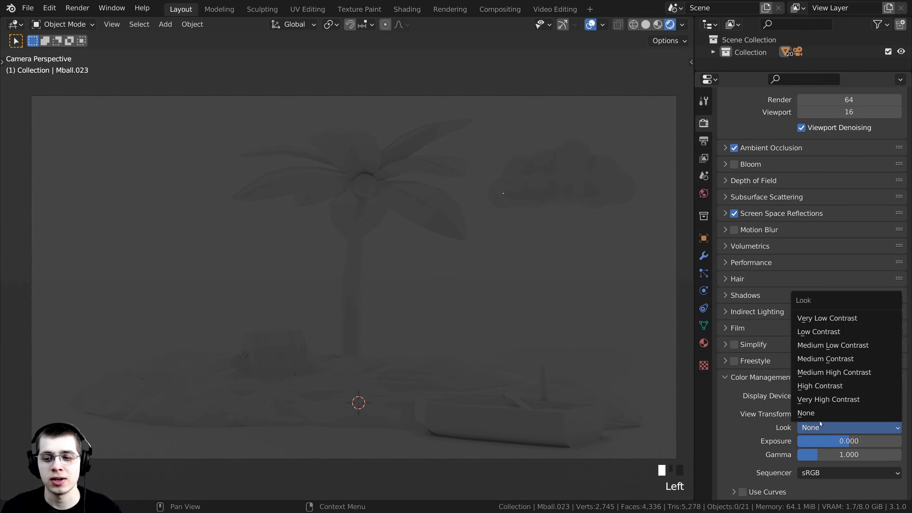
click(823, 401)
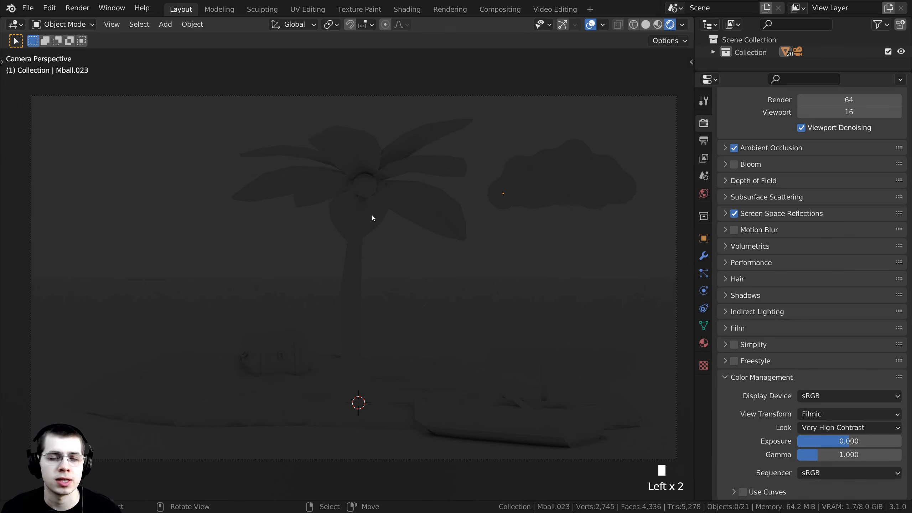
Brighten the world background color to a mid grey in the world settings
shift+middle_drag(414, 153, 455, 284)
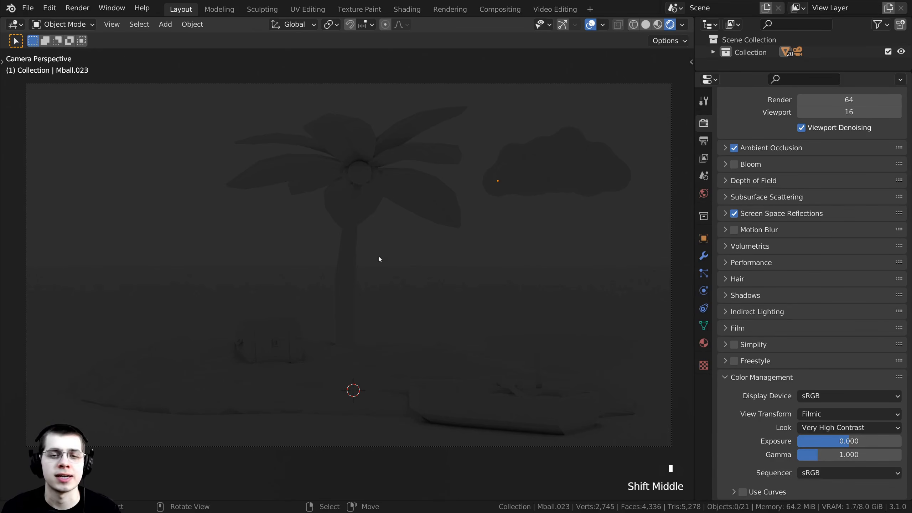
click(703, 195)
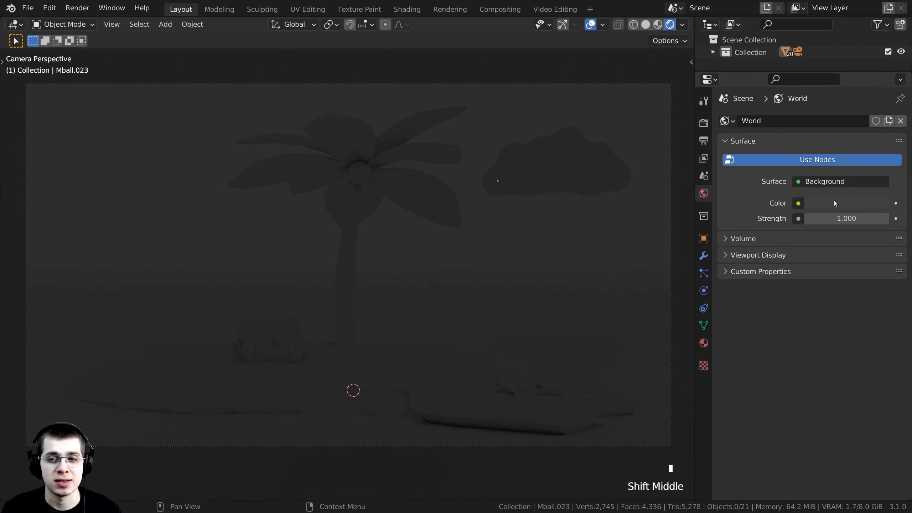
click(844, 203)
drag(879, 93, 879, 72)
mouse_move(825, 69)
mouse_down()
mouse_move(812, 67)
mouse_move(825, 71)
mouse_up()
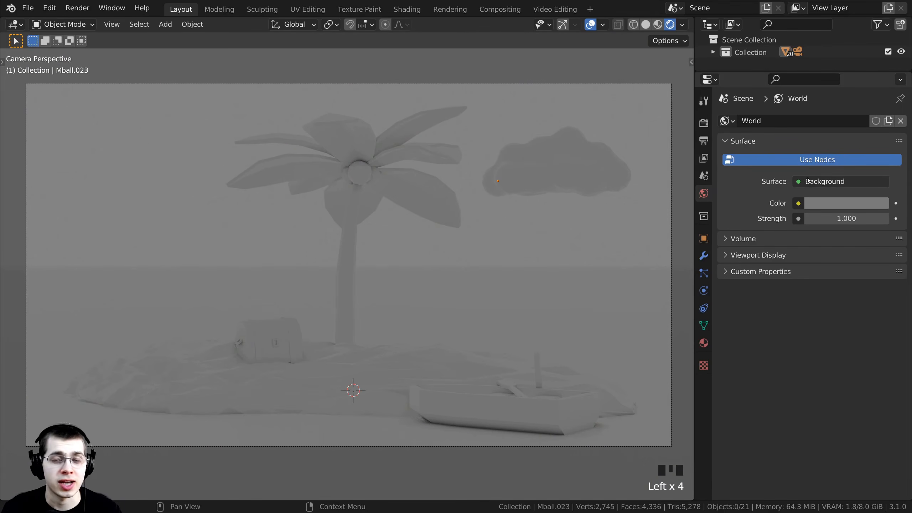
Assign a Sky Texture to the world background color and set its sky type to Hosek / Wilkie
click(798, 204)
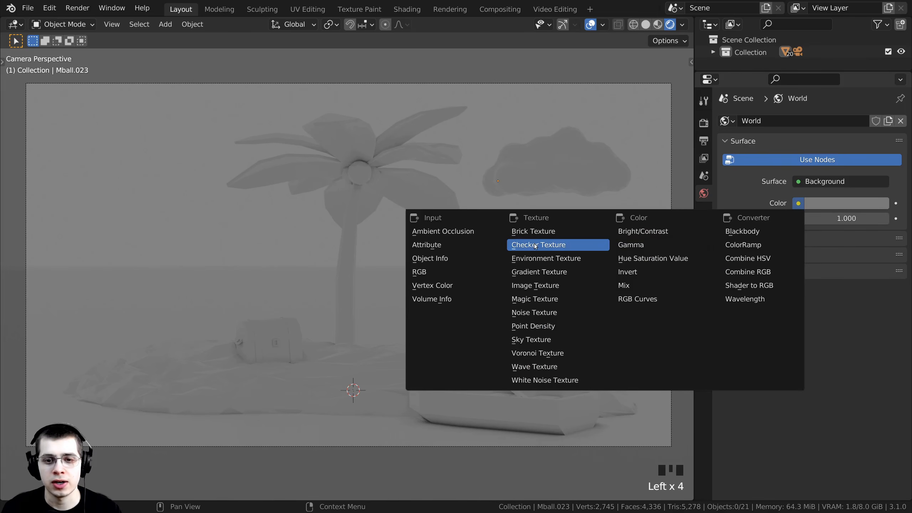
click(528, 340)
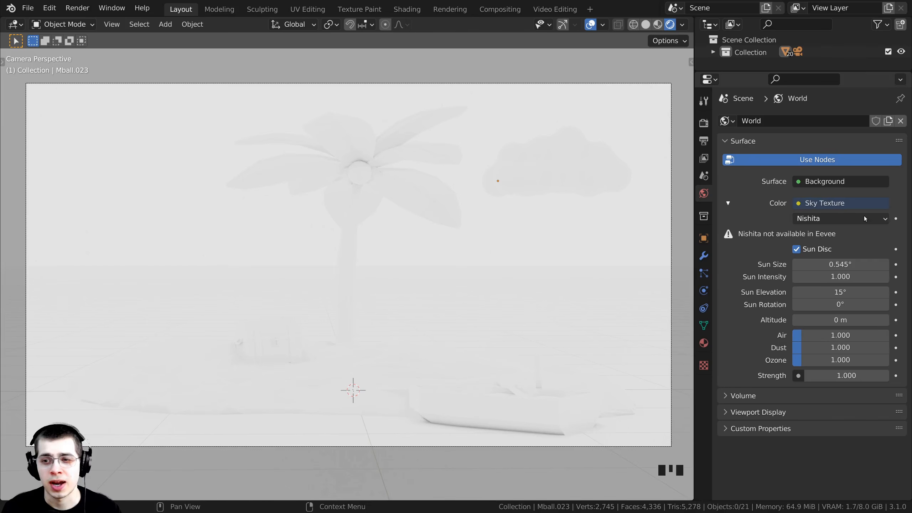
click(847, 218)
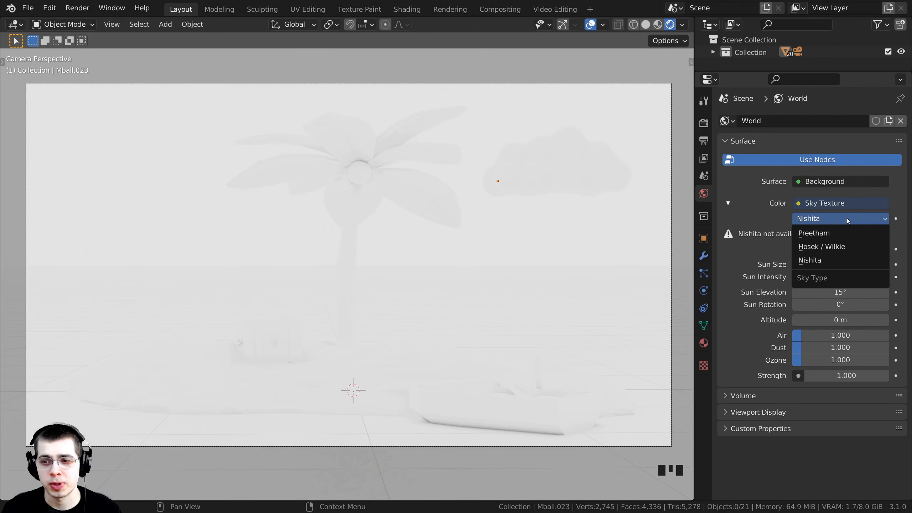
click(830, 248)
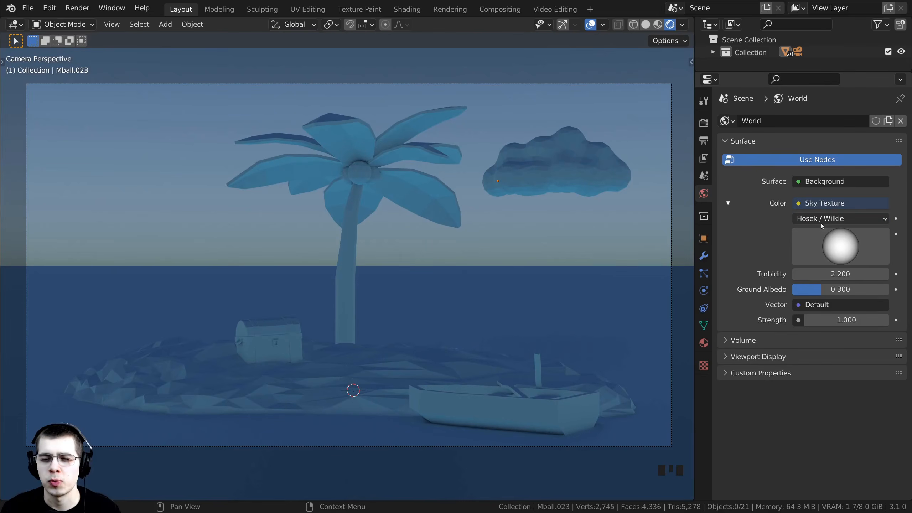
Set the sky texture's Ground Albedo to 1.000 and the world background strength to 3
middle_drag(381, 165, 359, 176)
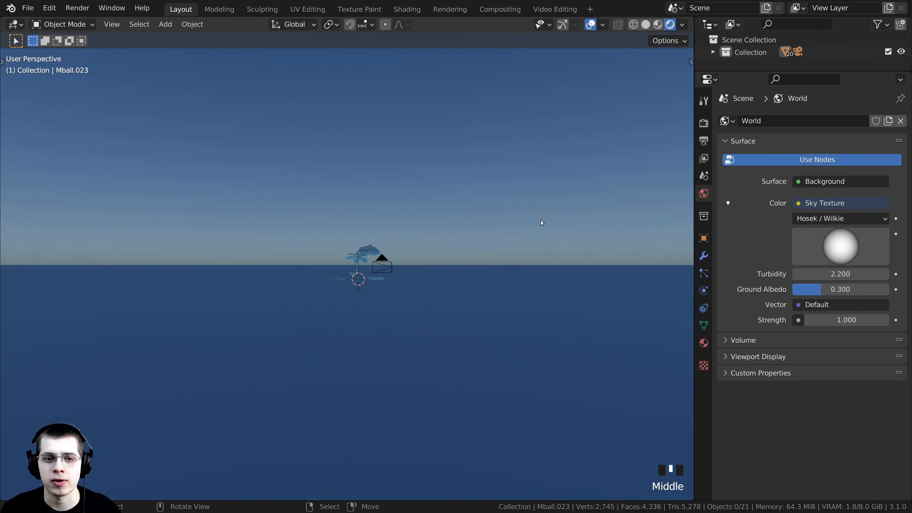
key(KP_0)
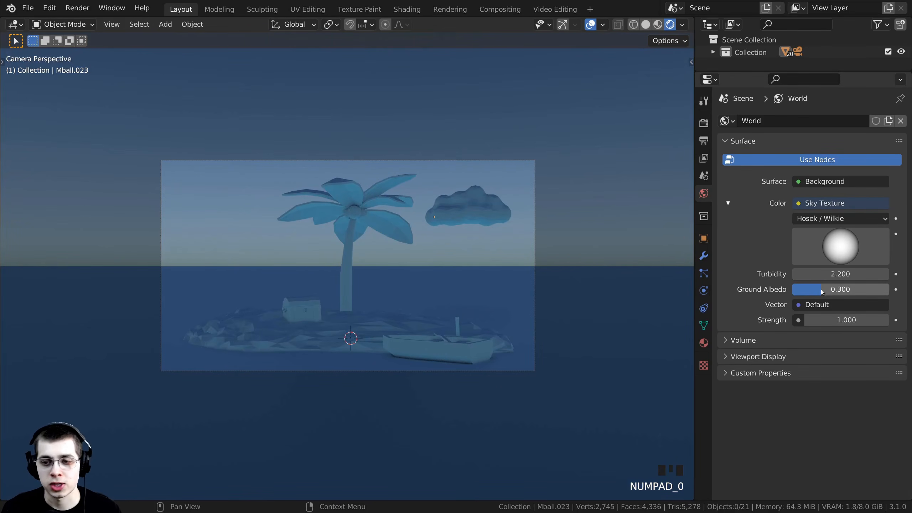
drag(822, 292, 889, 292)
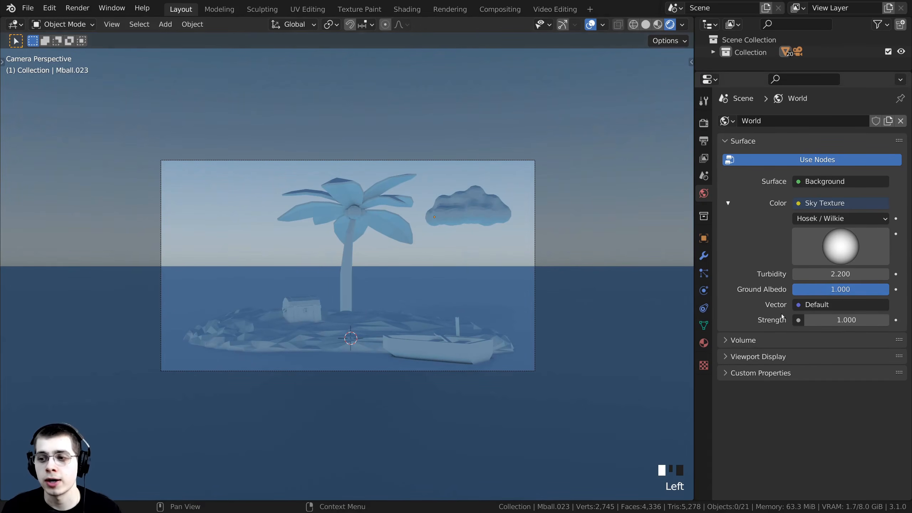
click(848, 319)
text(3)
key(Return)
Add a Sun light to the island scene
middle_drag(404, 173, 327, 341)
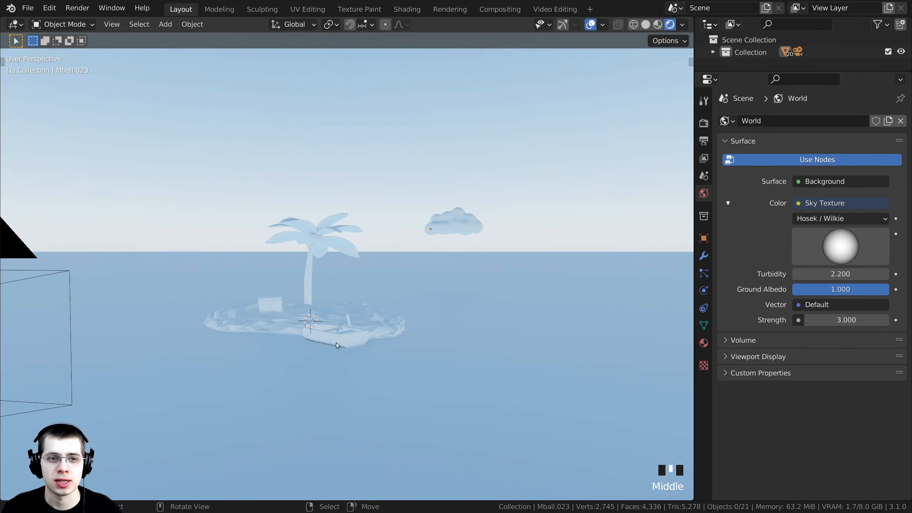
key(KP_0)
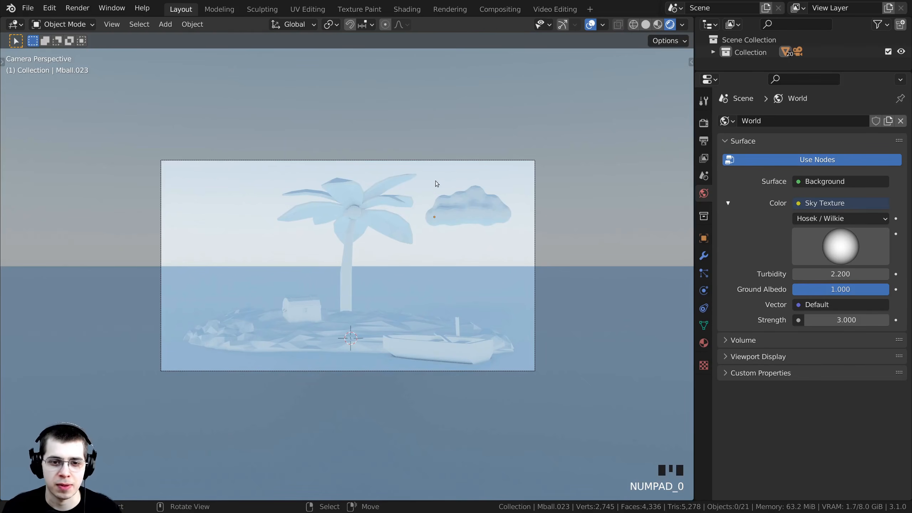
scroll(464, 174, up, 3)
scroll(479, 168, down, 1)
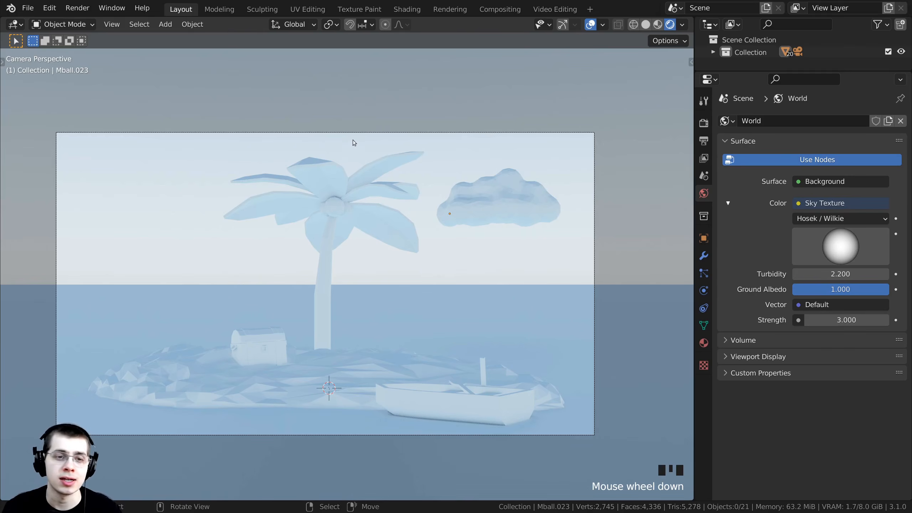
key(shift+a)
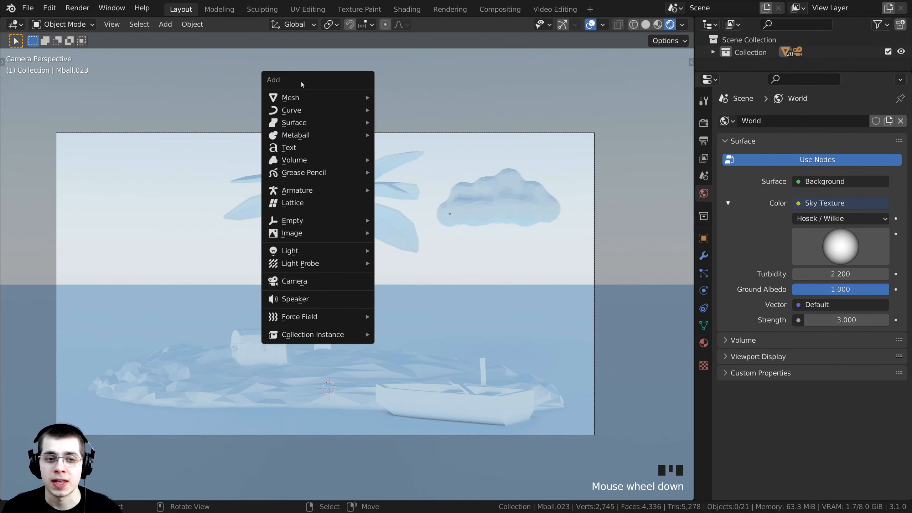
mouse_move(283, 253)
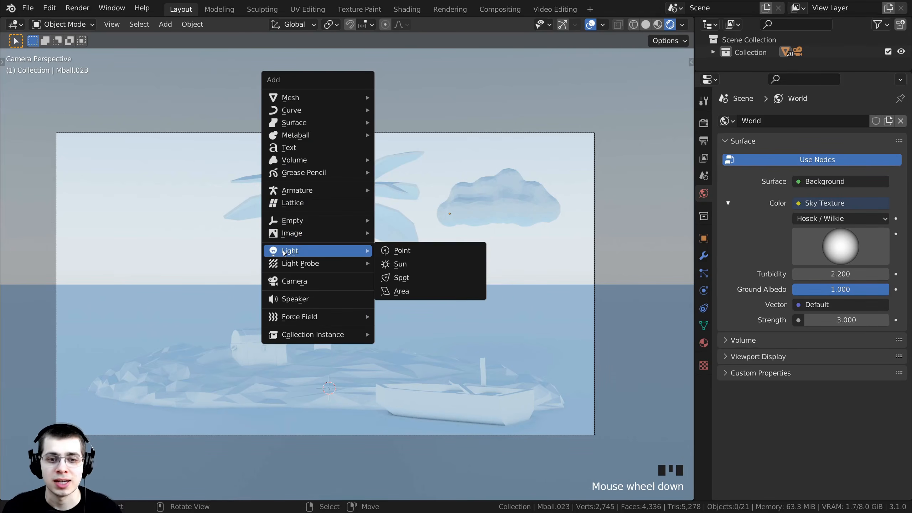
click(425, 264)
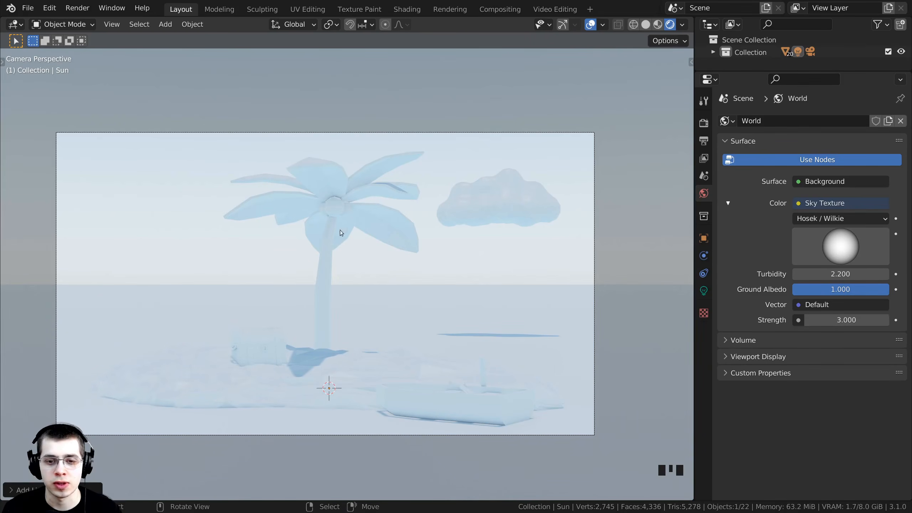
Move the Sun light up and to the boat side of the island, above palm tree height
scroll(388, 248, down, 4)
middle_drag(496, 230, 438, 245)
scroll(269, 285, down, 3)
middle_drag(276, 284, 393, 362)
scroll(409, 377, up, 4)
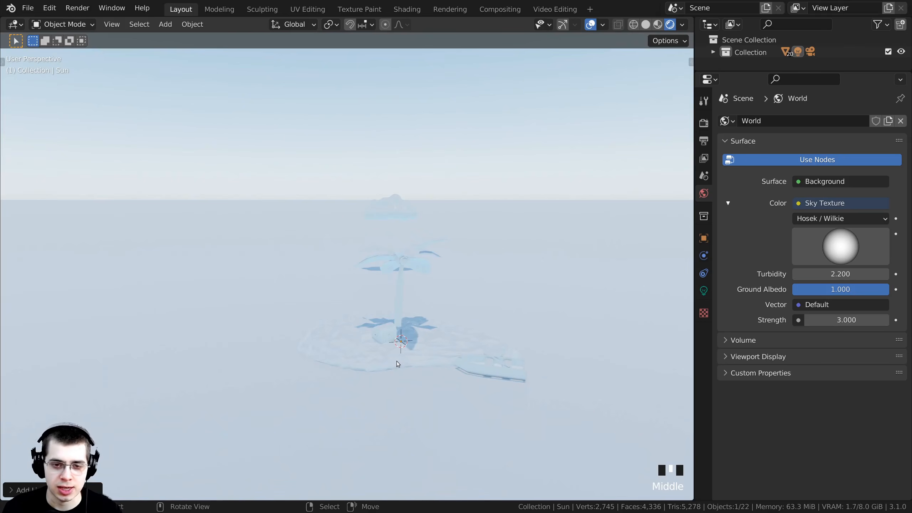
key(g)
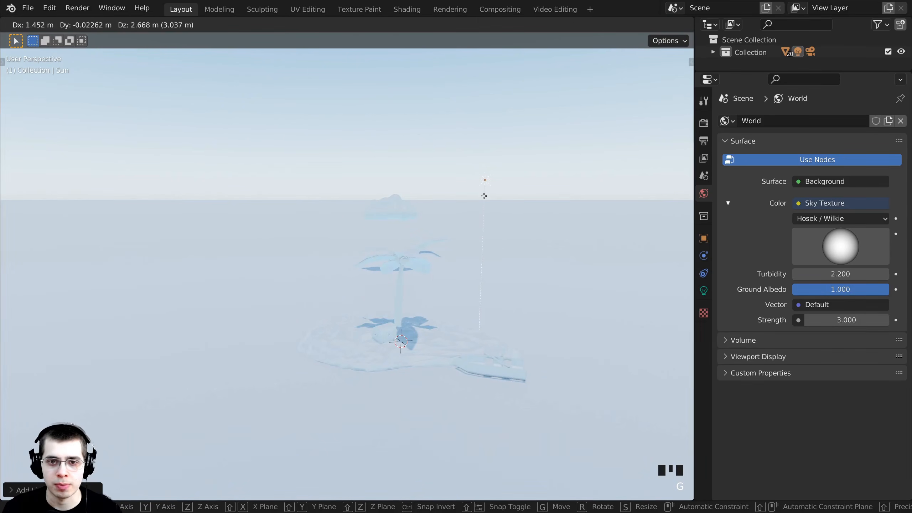
click(485, 229)
Rotate the Sun light in the camera view so it shines at a low angle across the island toward the chest side
key(KP_0)
key(KP_0)
key(KP_0)
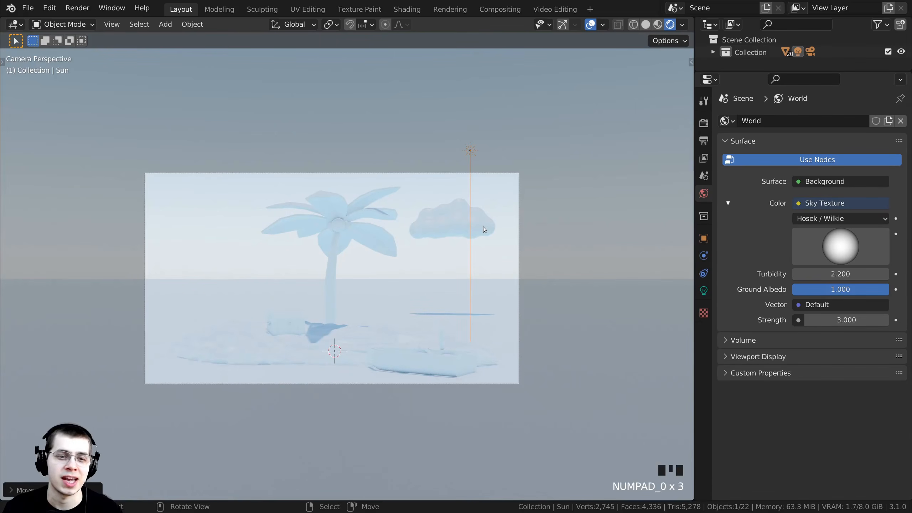
key(r)
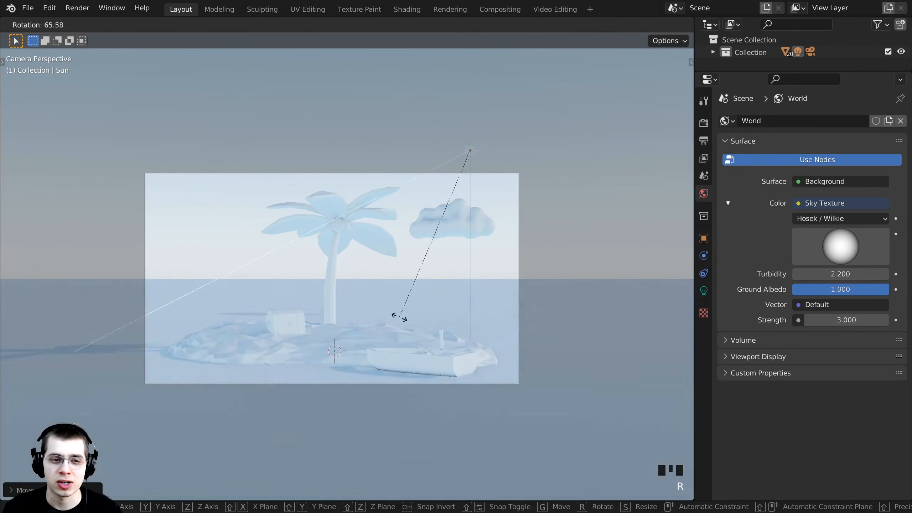
click(279, 267)
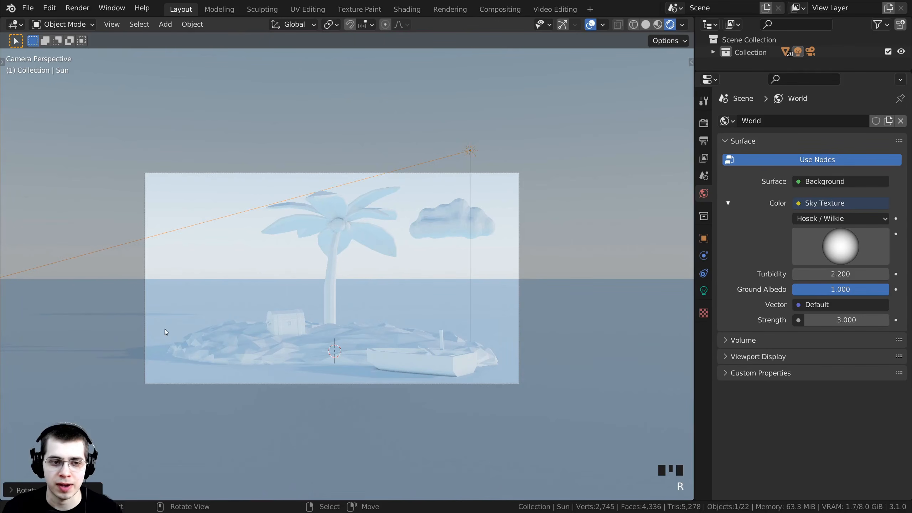
Refine the Sun light's rotation from above and from the side, and check the lighting through the camera
middle_drag(393, 298, 489, 367)
key(r)
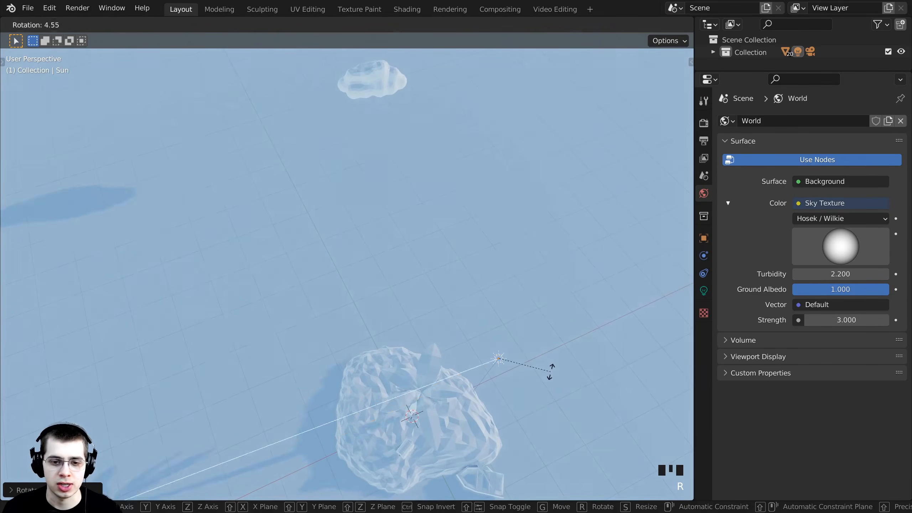
click(547, 394)
middle_drag(546, 394, 553, 273)
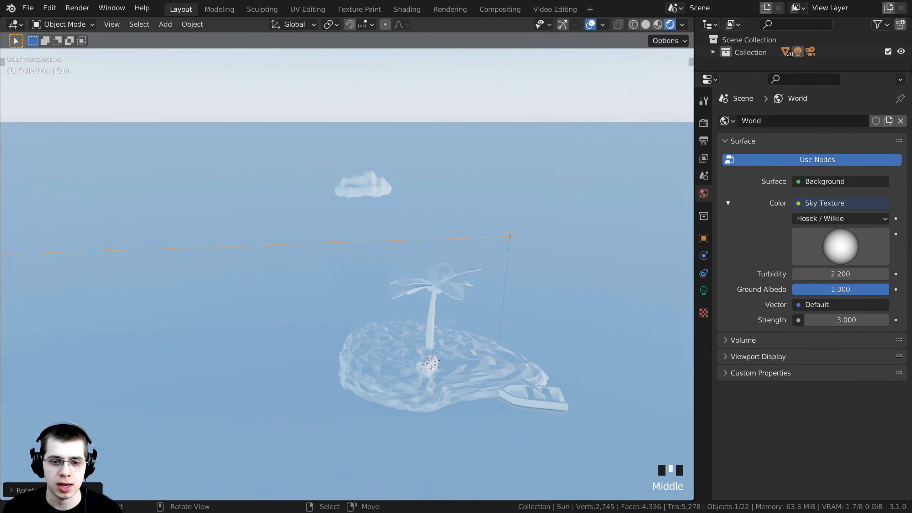
key(r)
click(561, 187)
middle_drag(561, 188, 587, 221)
key(r)
click(514, 203)
key(KP_0)
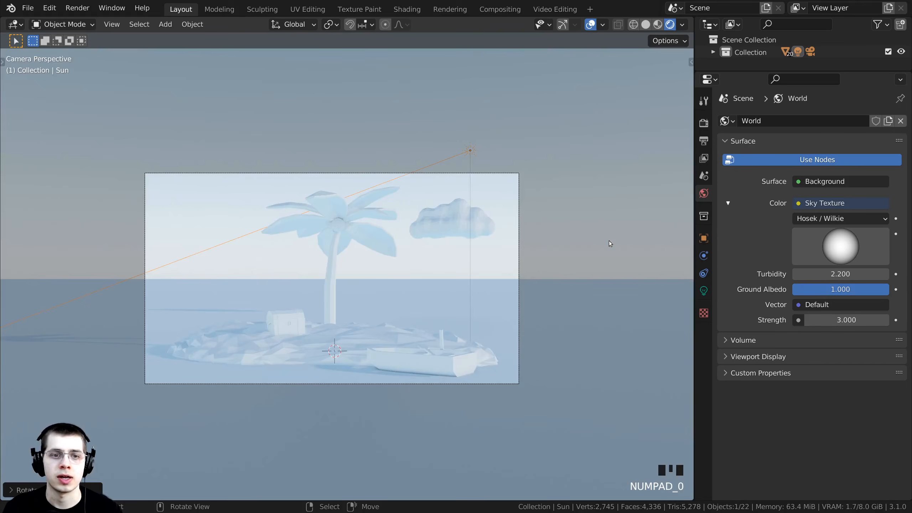
Set the Sun light's strength to 7
click(704, 291)
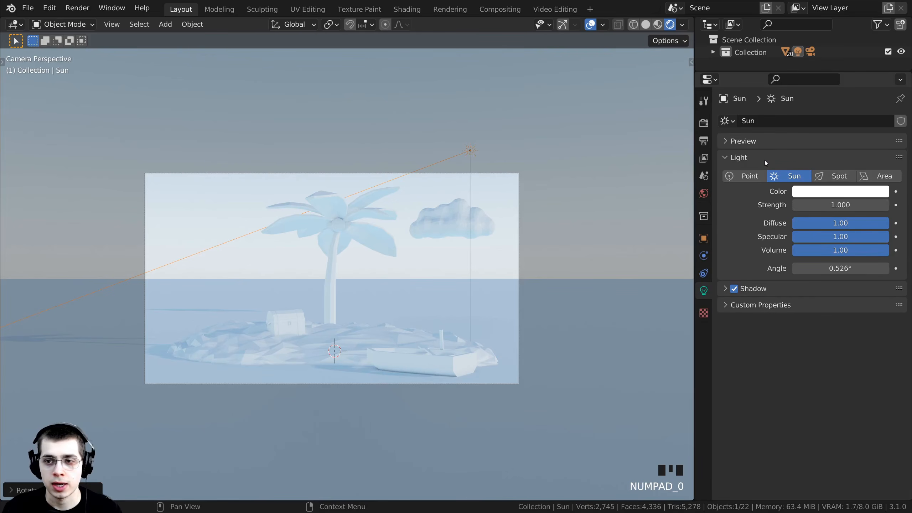
click(822, 206)
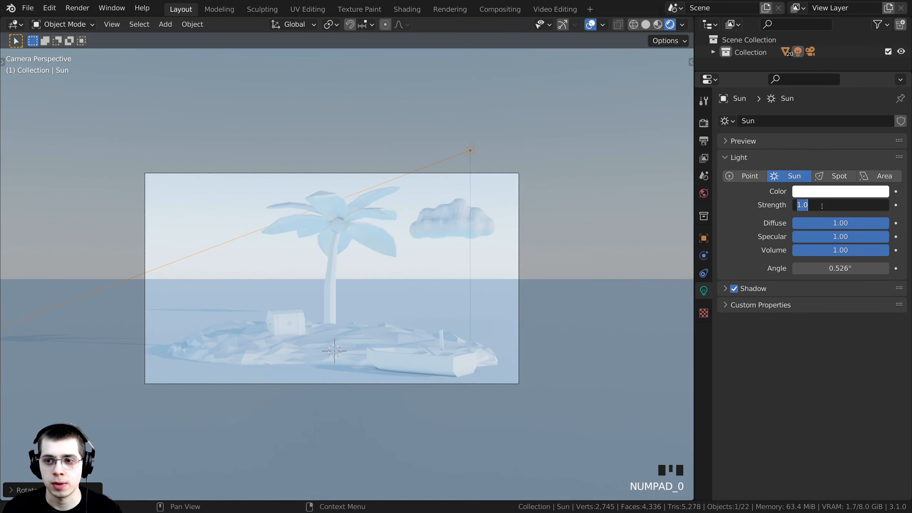
text(7)
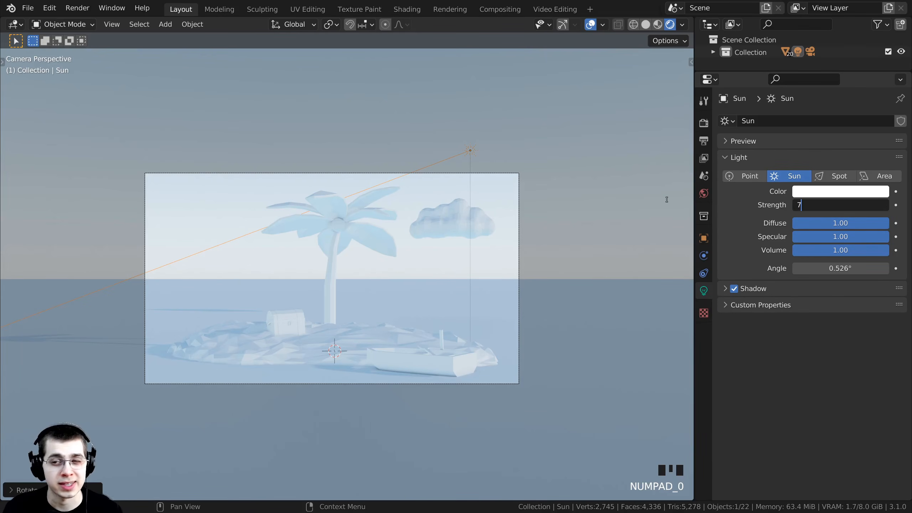
key(Return)
scroll(402, 316, up, 3)
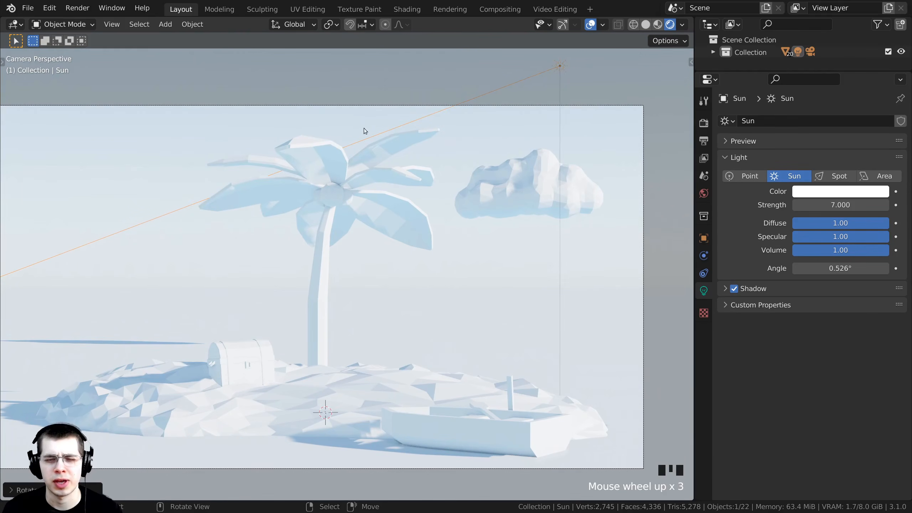
Tint the Sun light's color a very pale warm yellow and save the file
click(823, 192)
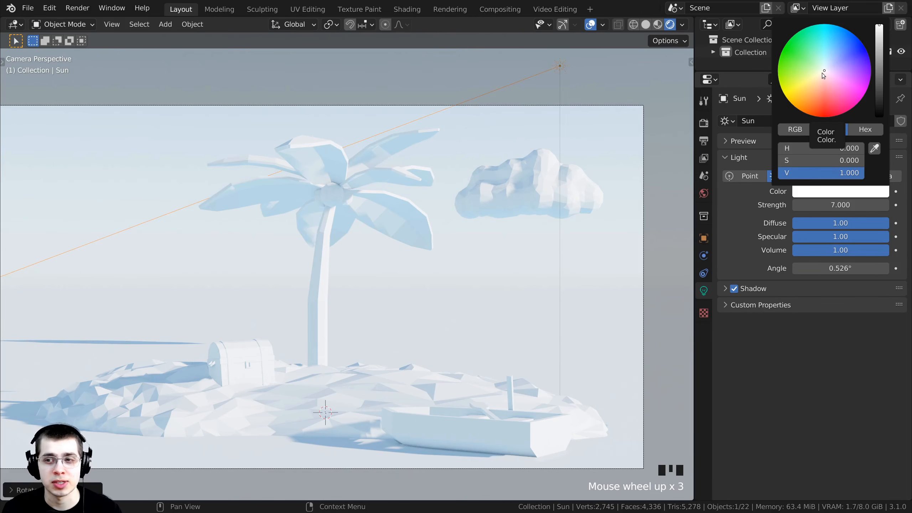
click(823, 73)
scroll(464, 244, down, 2)
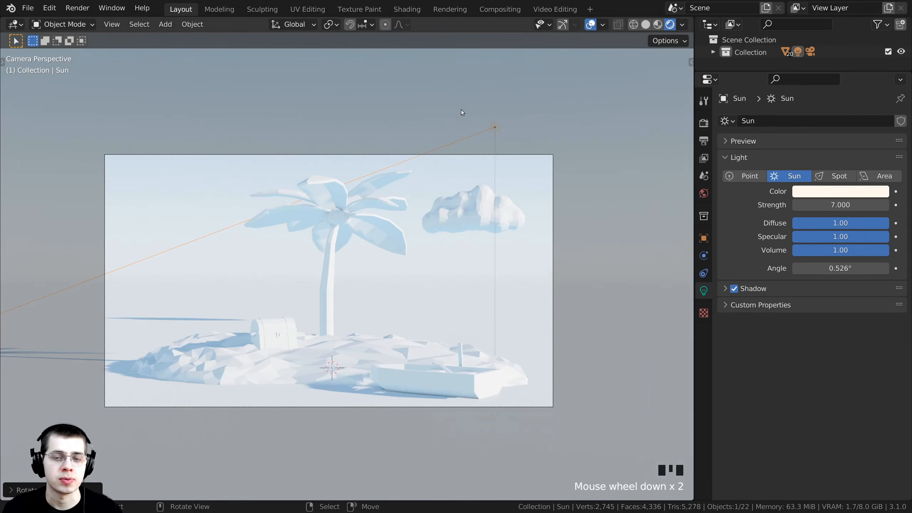
scroll(459, 99, up, 1)
key(ctrl+s)
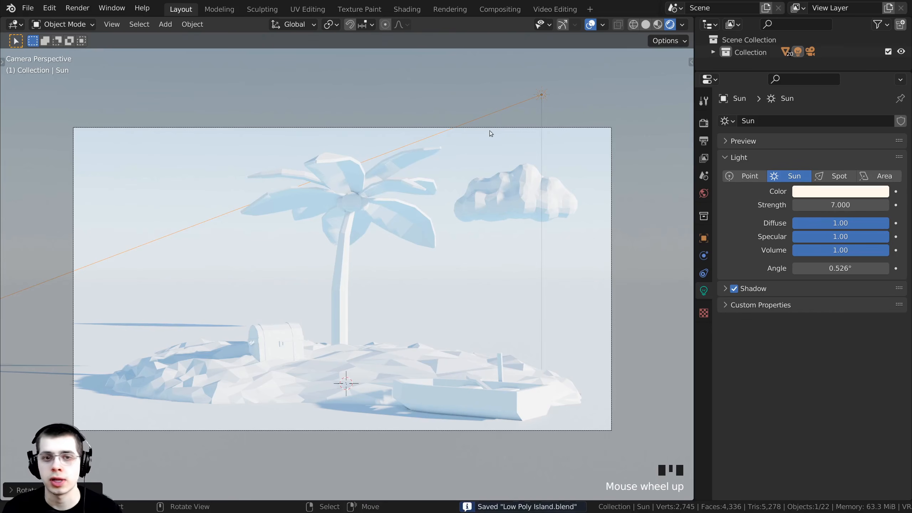
Create a new material on the island mesh and name it Sand
key(a)
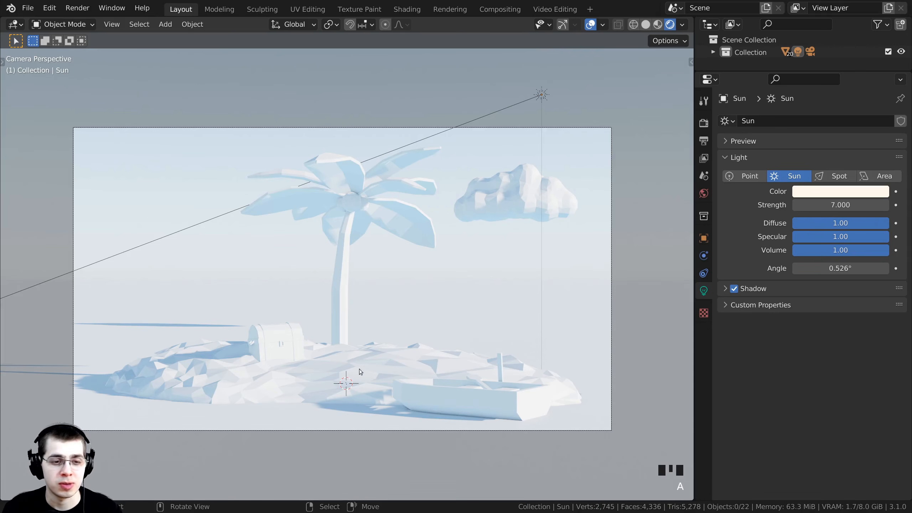
right_click(193, 370)
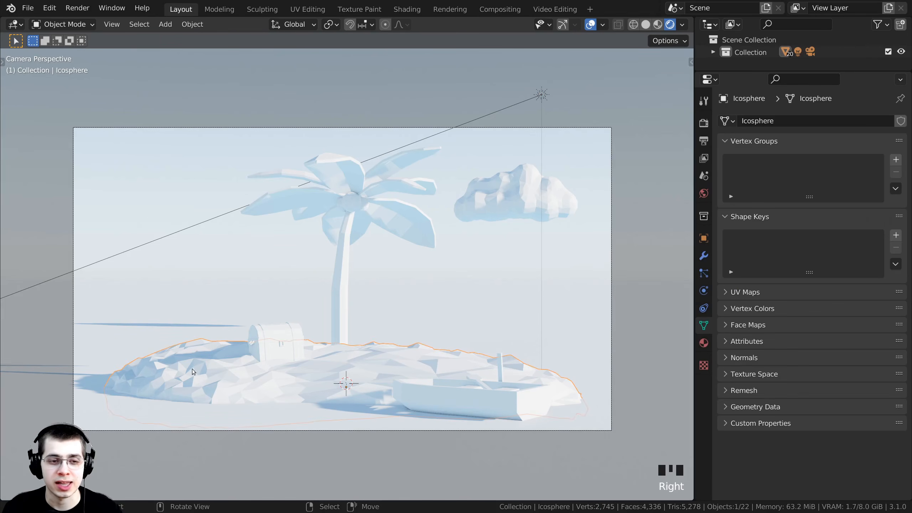
click(704, 343)
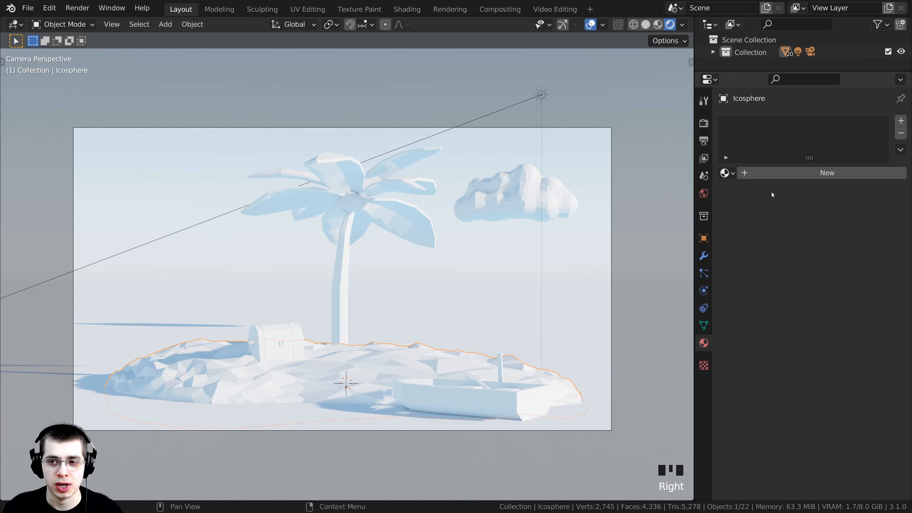
click(772, 177)
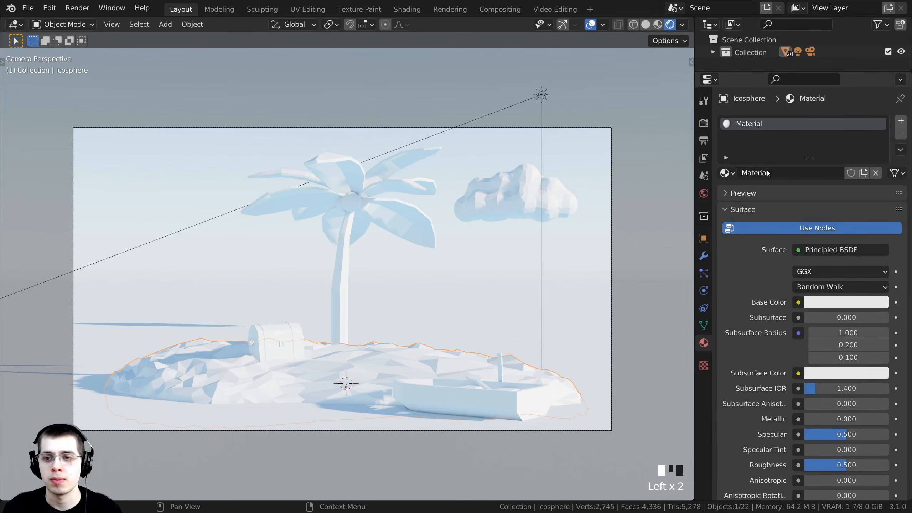
click(767, 173)
text(Sand)
click(877, 206)
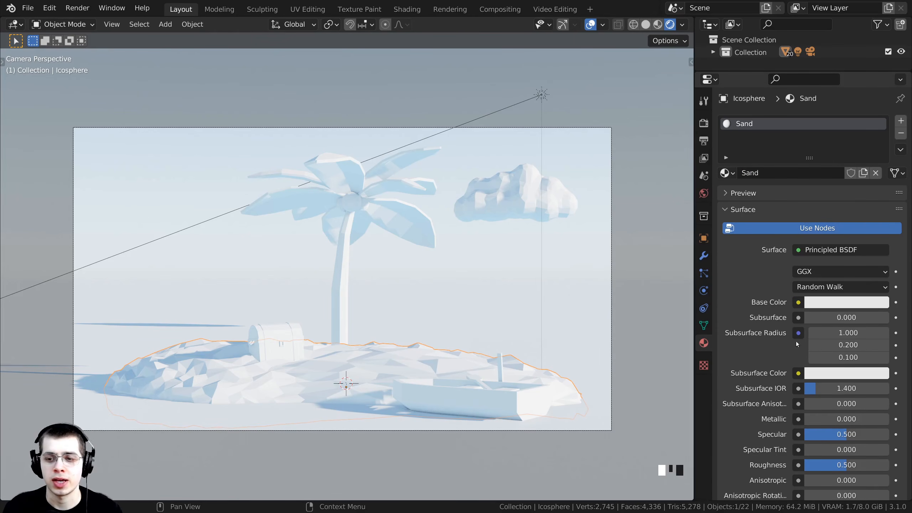
Set the Sand material's base color to a yellow-orange sand tone
scroll(908, 183, down, 5)
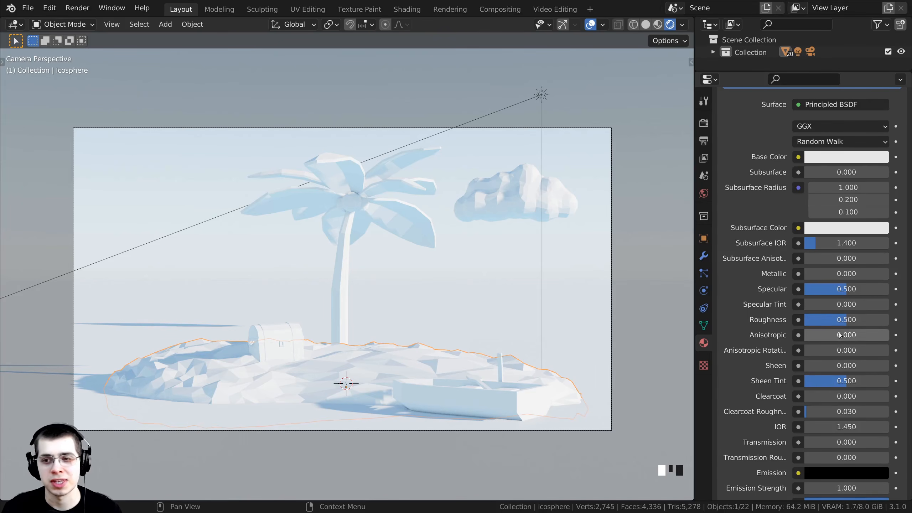
scroll(765, 179, up, 3)
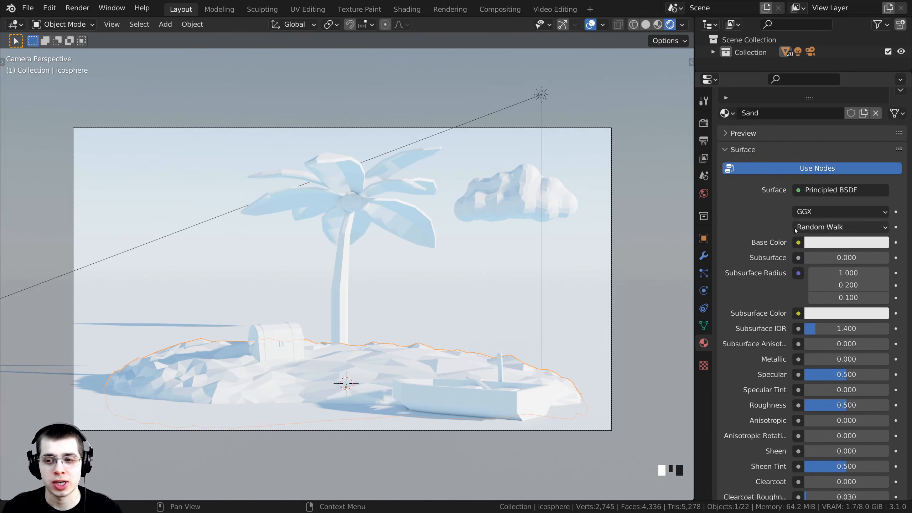
click(819, 243)
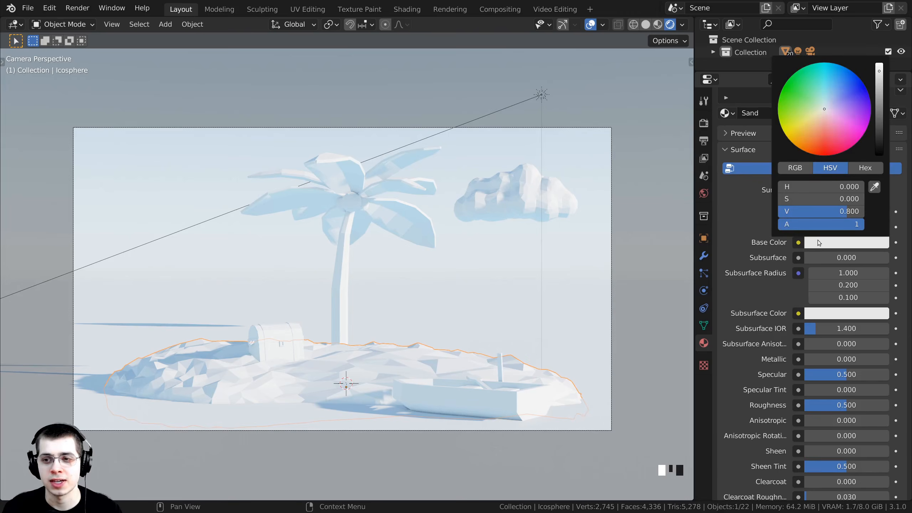
drag(822, 114, 807, 134)
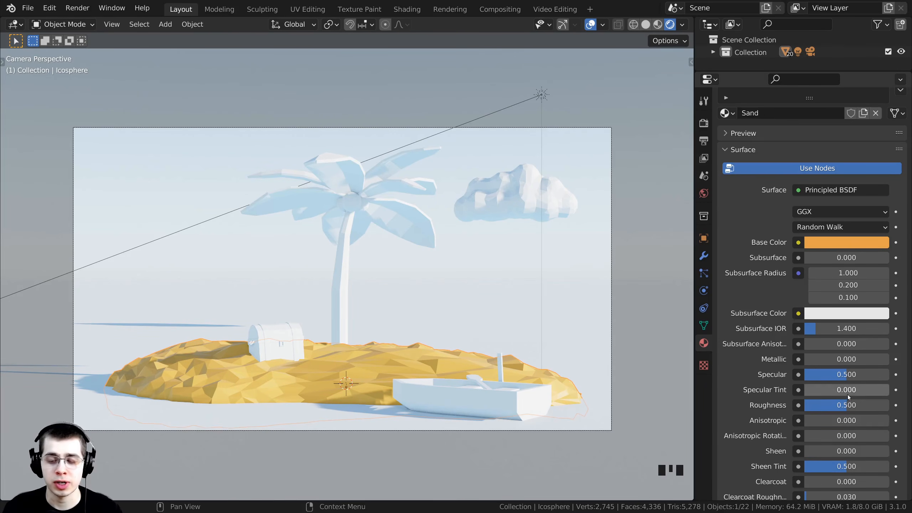
Compare lower and higher roughness on the Sand material, settle on about 0.663, and save the file
scroll(838, 356, down, 3)
mouse_move(838, 348)
mouse_down()
mouse_move(814, 347)
mouse_move(826, 348)
mouse_up()
scroll(654, 370, up, 4)
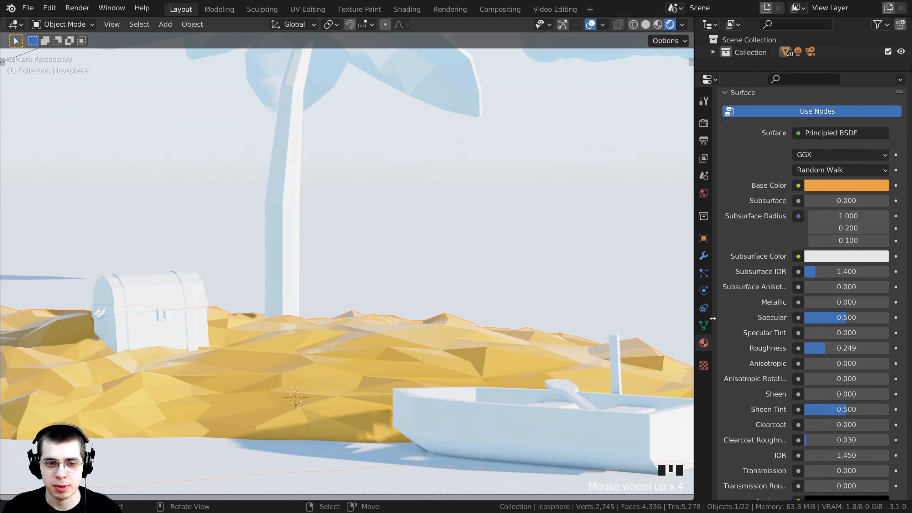
drag(837, 348, 872, 348)
click(856, 348)
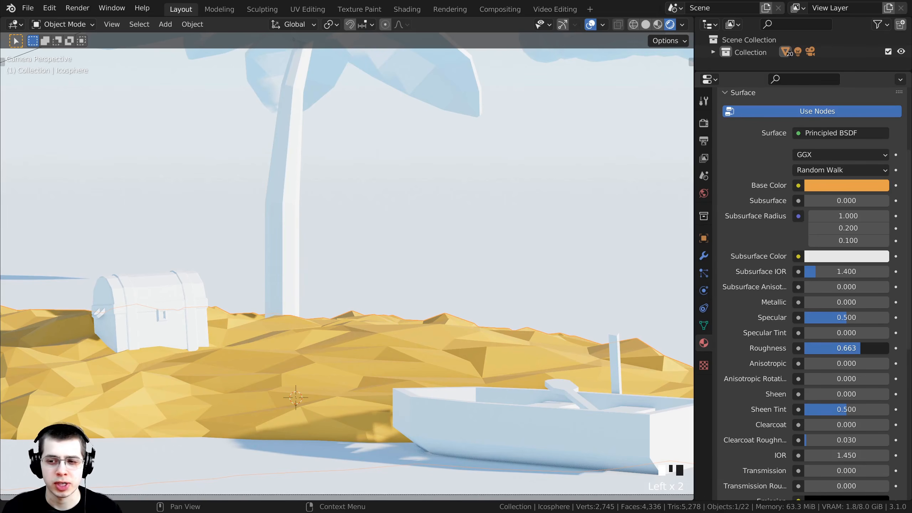
click(471, 268)
shift+middle_drag(18, 300, 230, 261)
scroll(395, 324, down, 3)
shift+middle_drag(459, 328, 340, 362)
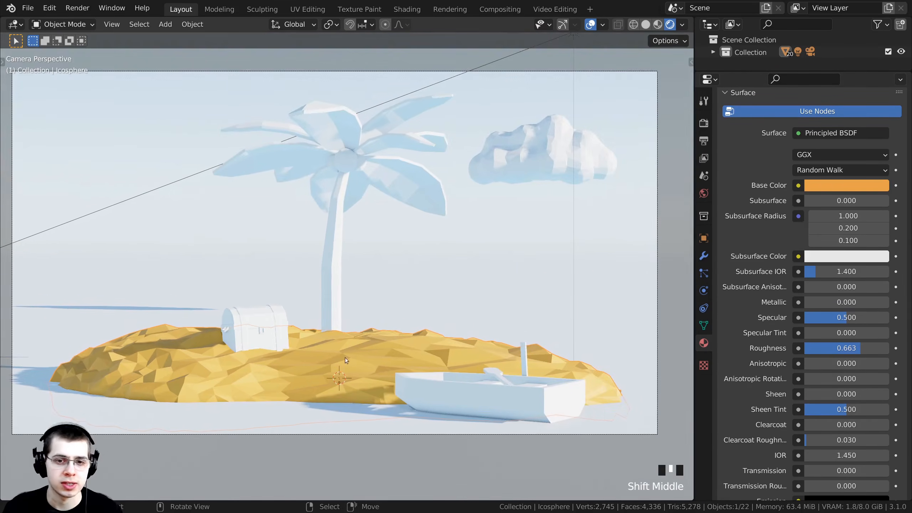
scroll(384, 288, down, 1)
shift+middle_drag(385, 288, 439, 262)
key(ctrl+s)
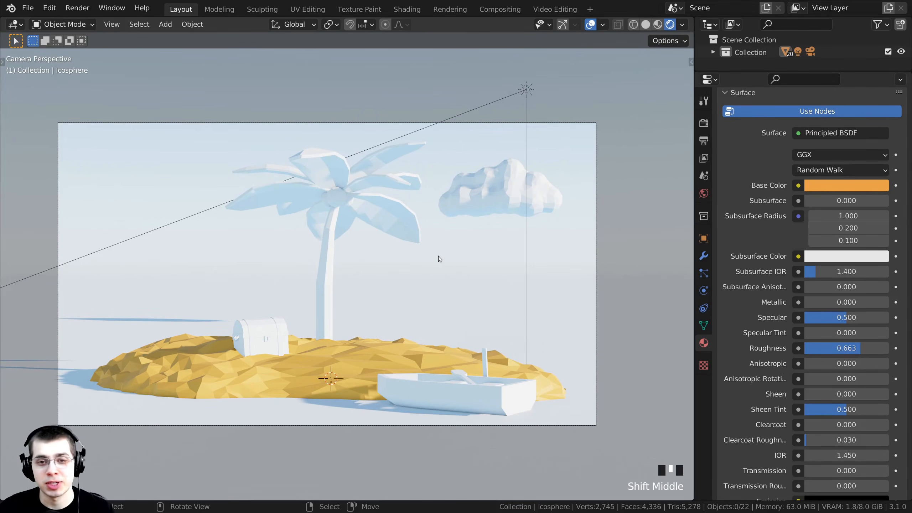
Create a new material on the cloud and name it Cloud
right_click(511, 192)
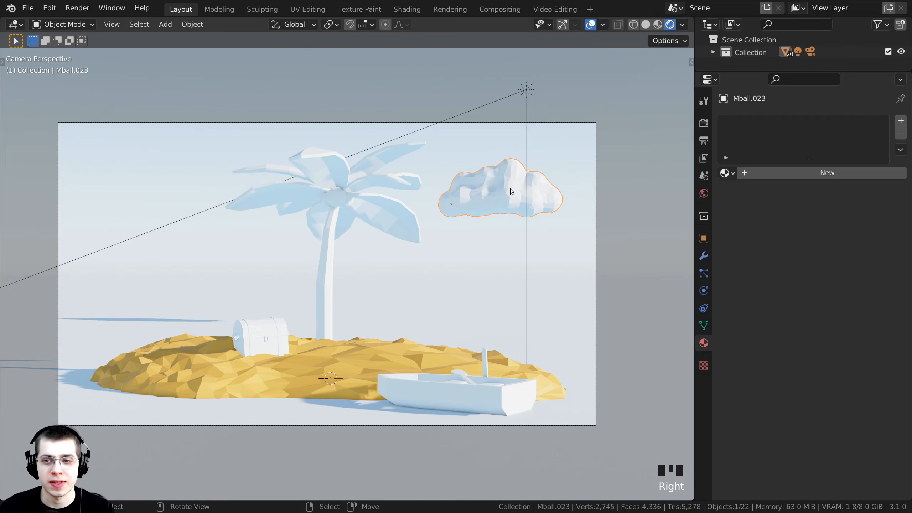
click(789, 175)
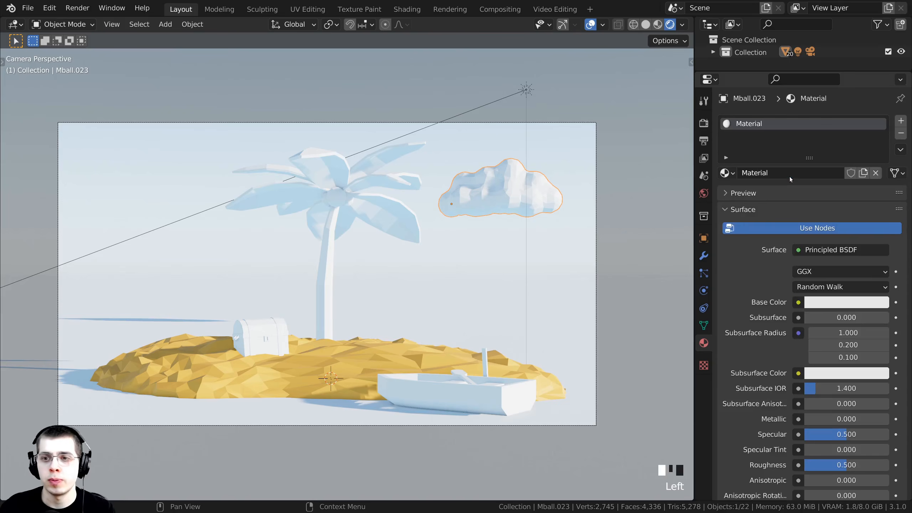
double_click(769, 173)
text(C)
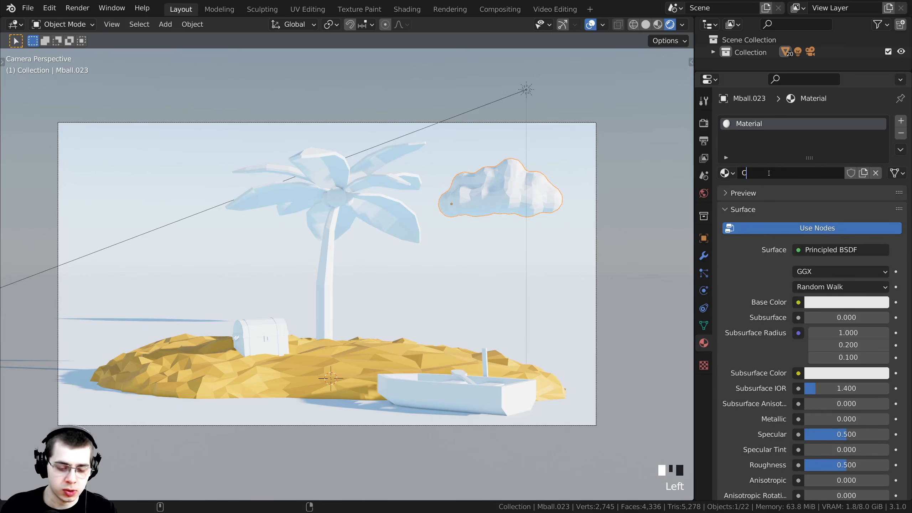
text(loud)
click(769, 173)
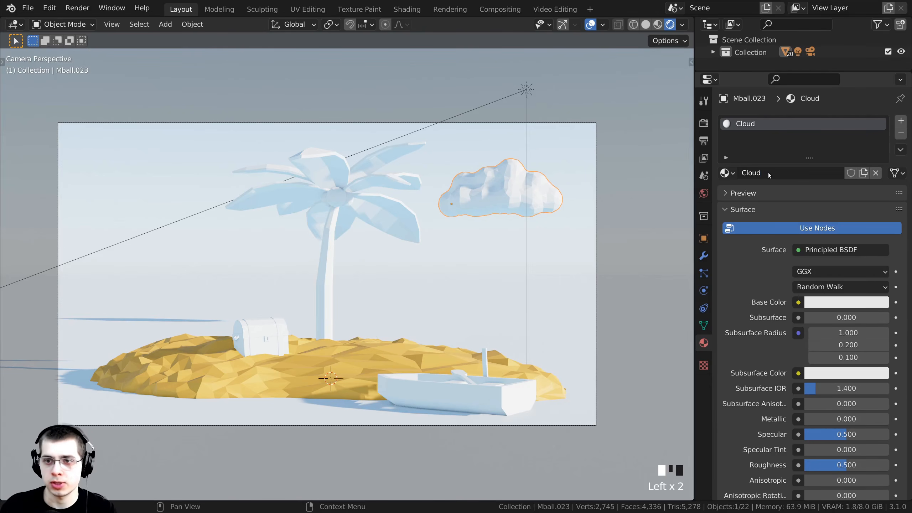
double_click(767, 173)
click(744, 162)
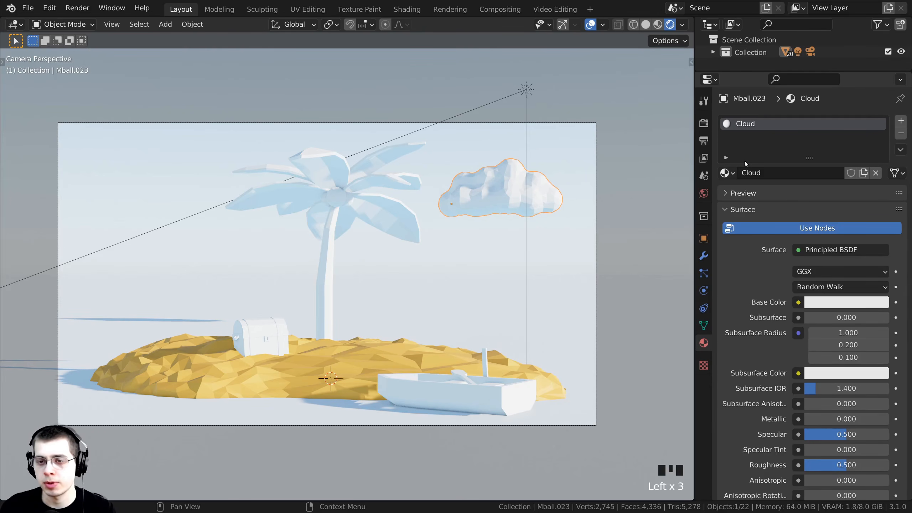
Brighten the Cloud material's base color to pure white with a value of 1.000
click(823, 300)
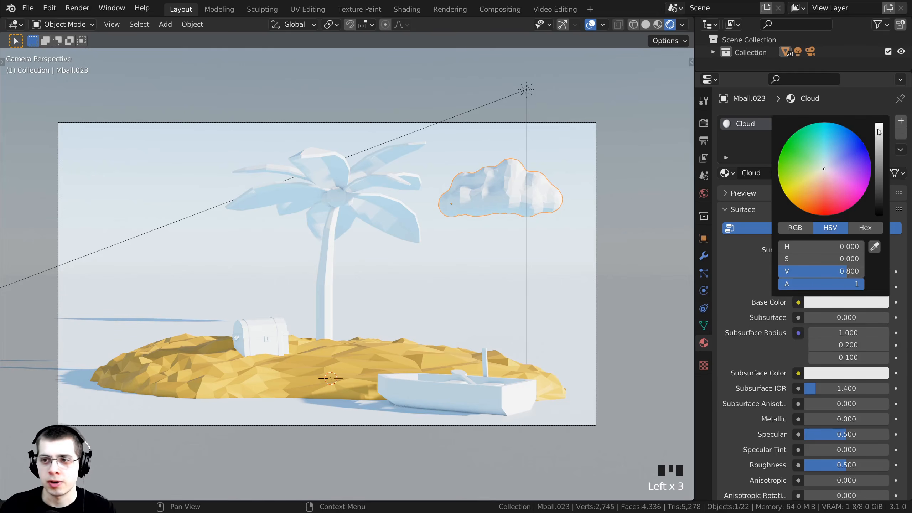
drag(879, 131, 880, 124)
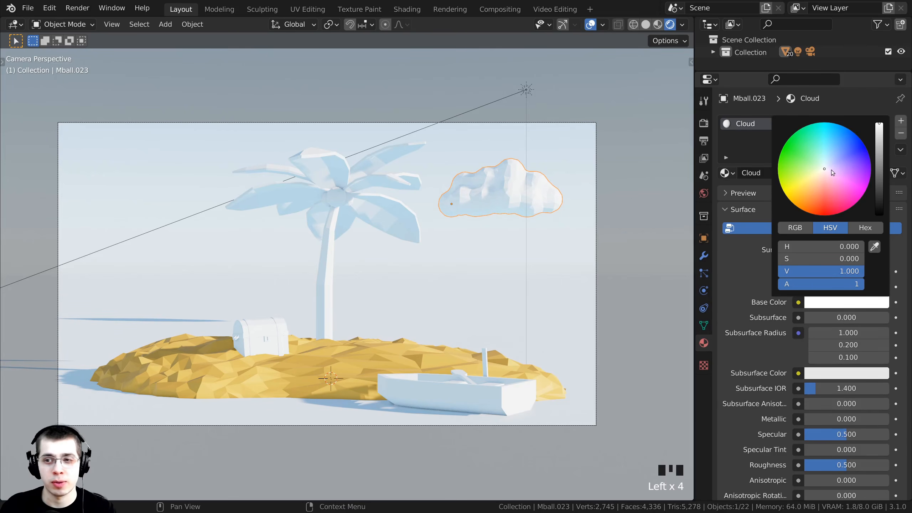
Fine-tune the Cloud material's base color close to white
drag(825, 172, 826, 166)
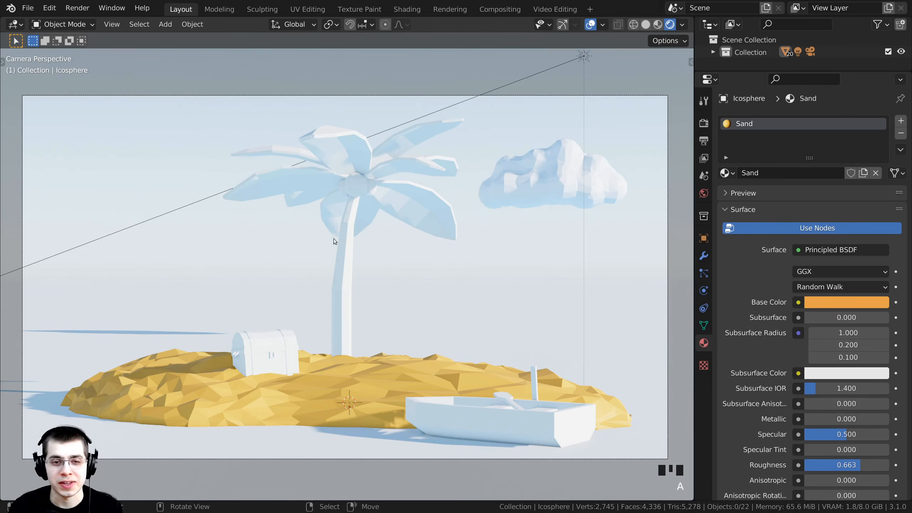
Create a new material on the palm trunk and name it Tree
right_click(344, 248)
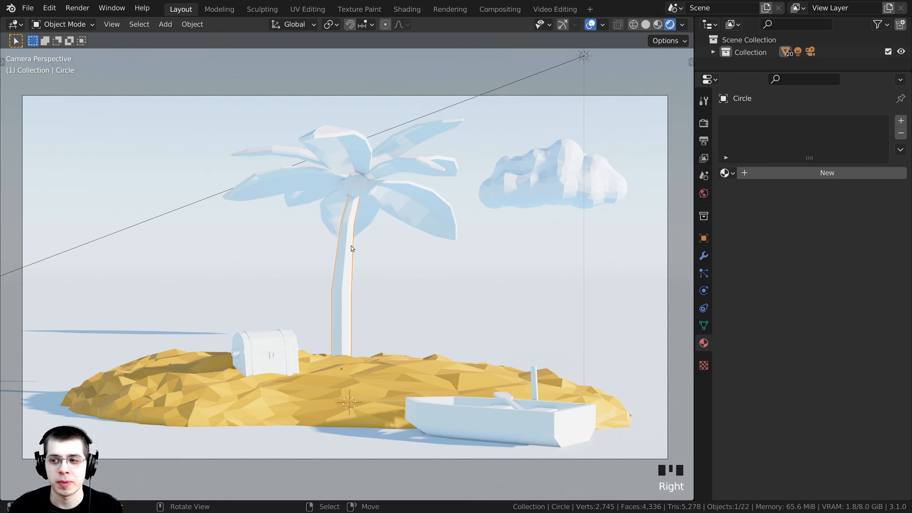
click(807, 174)
double_click(761, 173)
text(Tree)
click(762, 174)
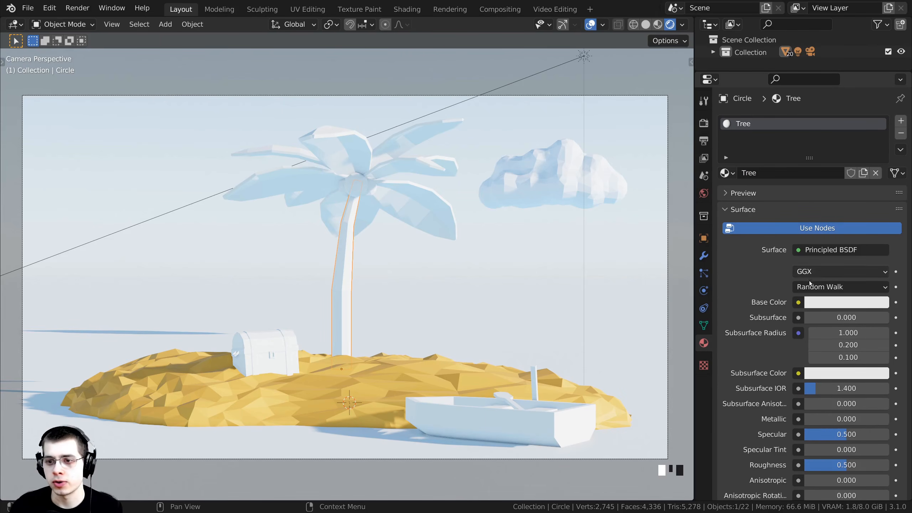
Set the Tree material's base color to a medium orange-brown
click(821, 302)
drag(820, 174, 810, 200)
drag(879, 142, 879, 149)
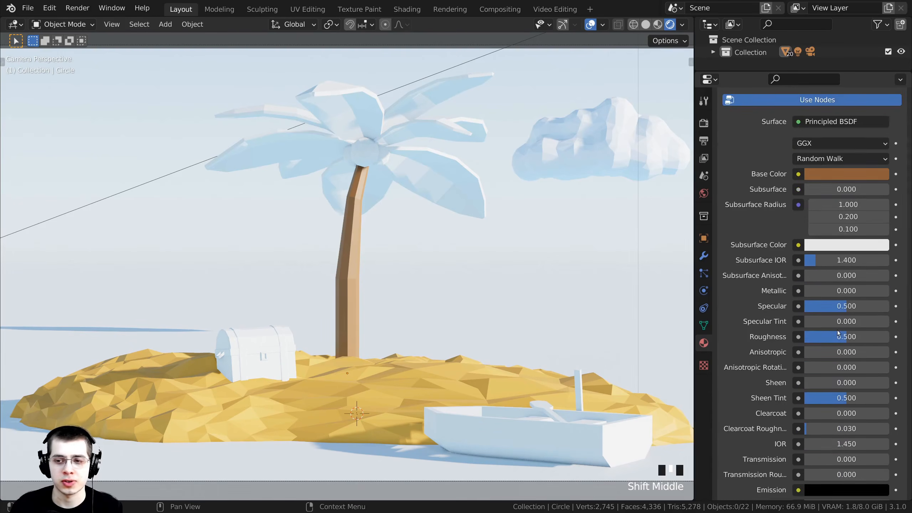
scroll(846, 283, up, 4)
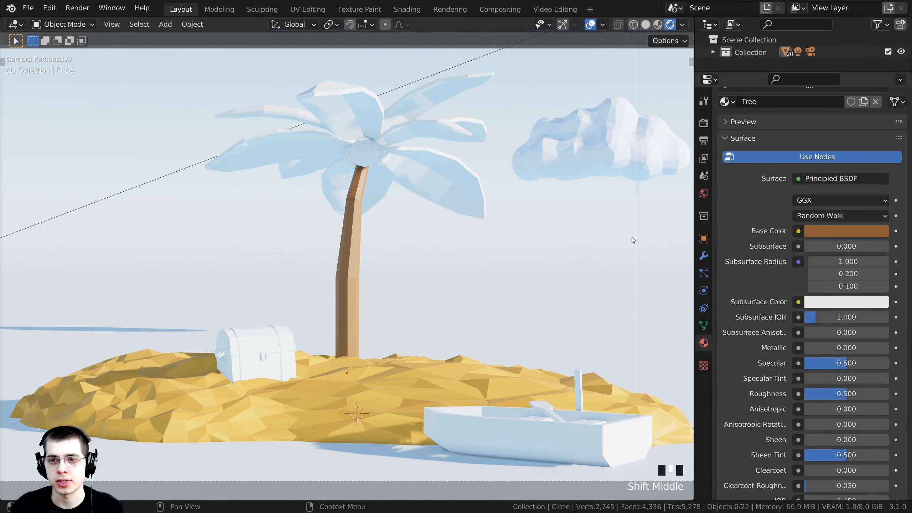
Create a new material on the front coconut below the palm leaves and name it Coconut
shift+middle_drag(437, 212, 443, 217)
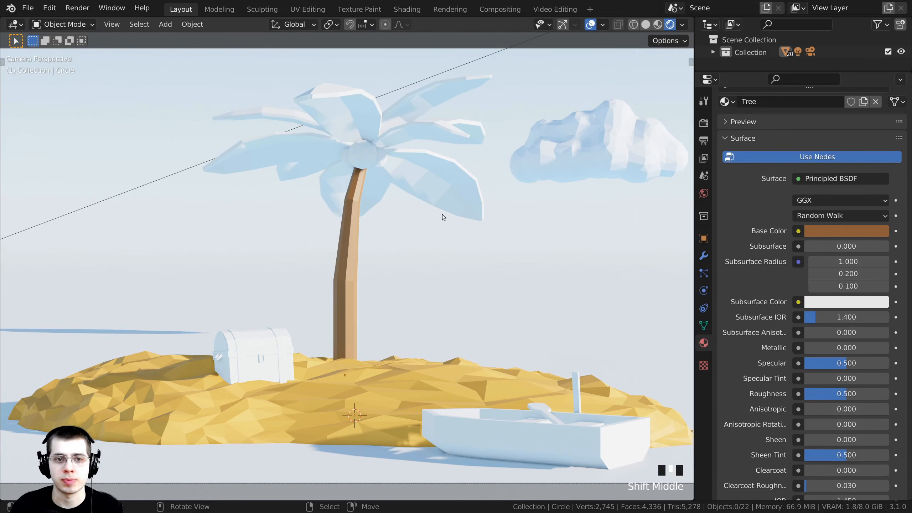
click(367, 151)
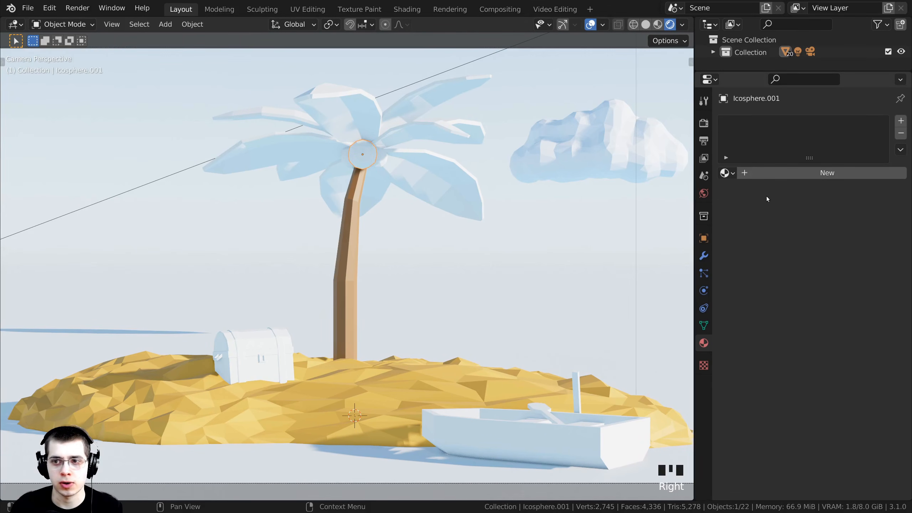
click(789, 173)
click(799, 172)
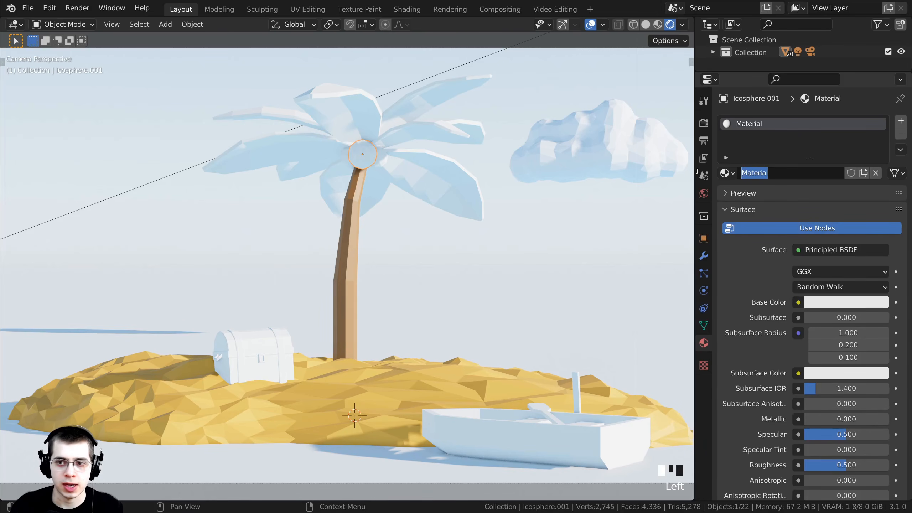
text(Coc)
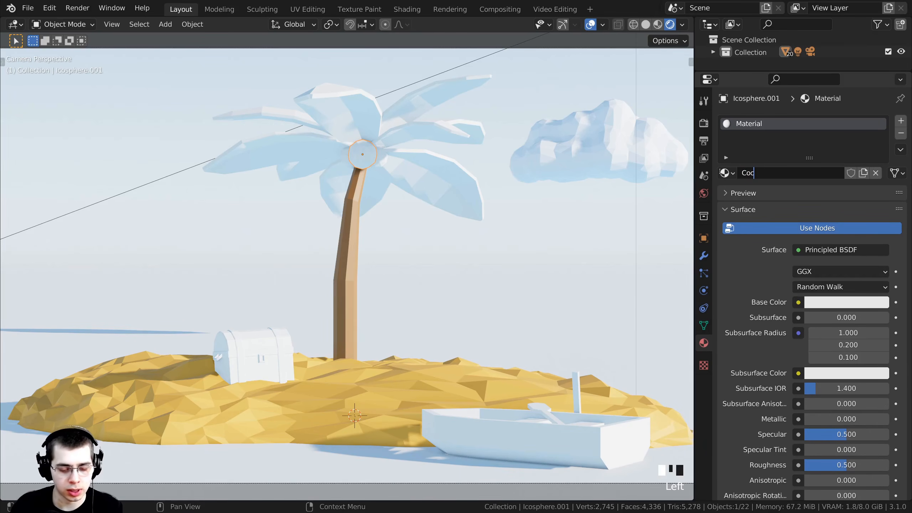
text(onut)
key(Return)
Set the Coconut material's base color to a dark reddish brown, about hex 763A0D
click(835, 303)
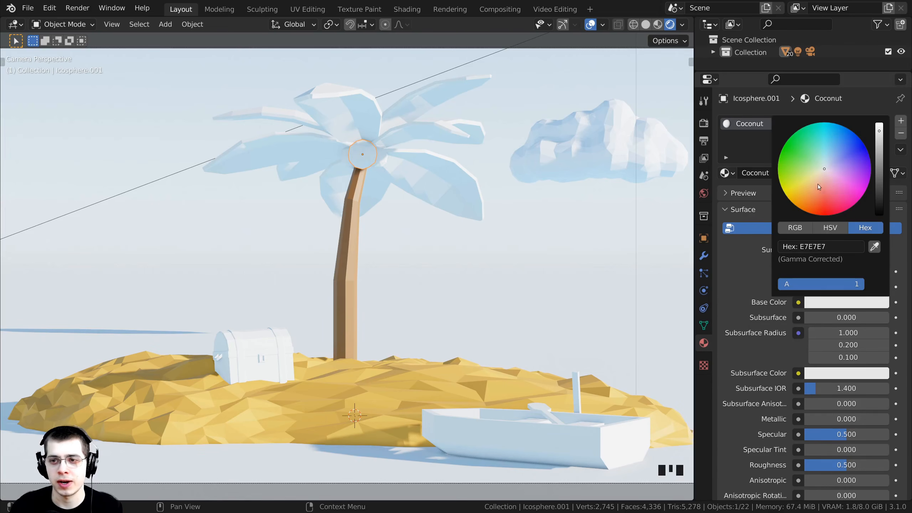
drag(817, 175, 807, 206)
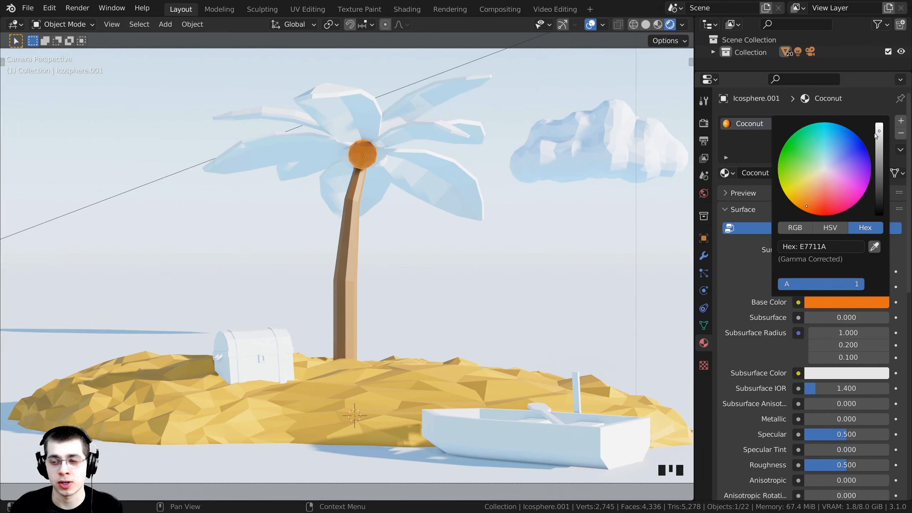
drag(879, 143, 880, 165)
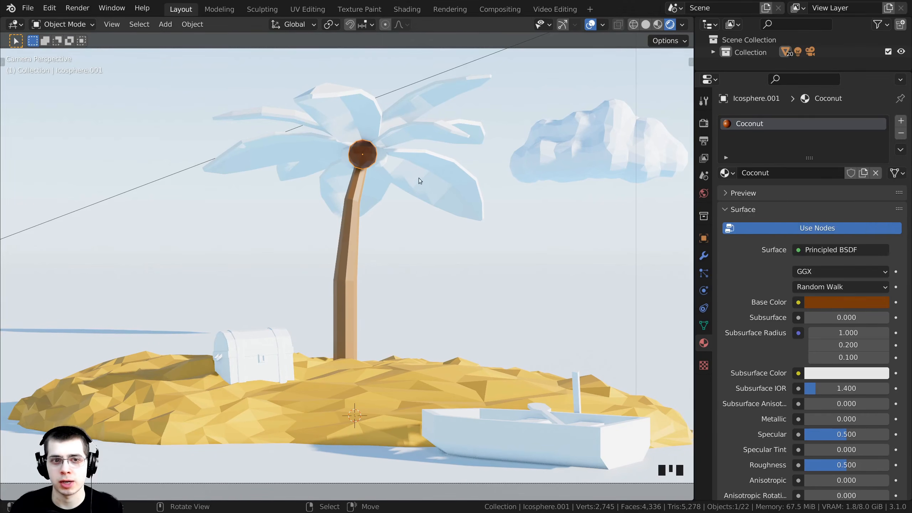
Raise the Coconut material's roughness to 0.630 and reopen its base color
scroll(359, 312, up, 6)
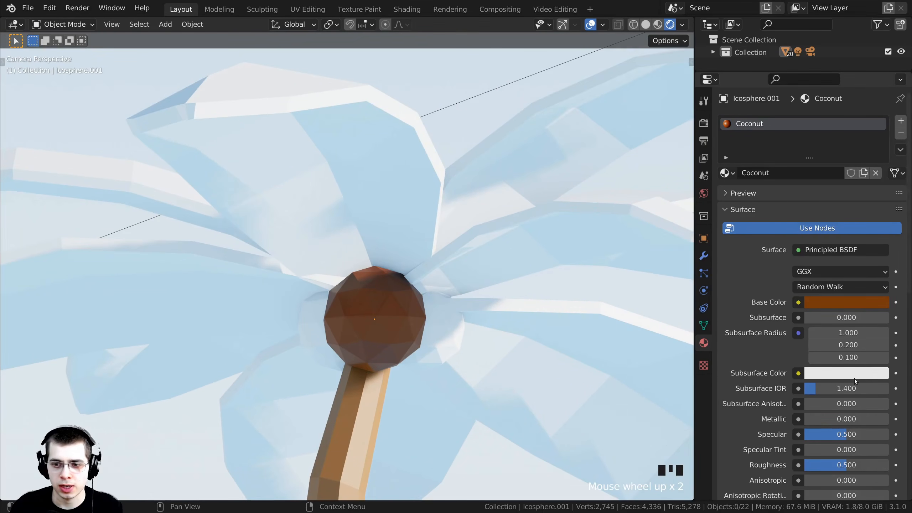
scroll(855, 381, down, 2)
drag(846, 436, 857, 436)
click(825, 273)
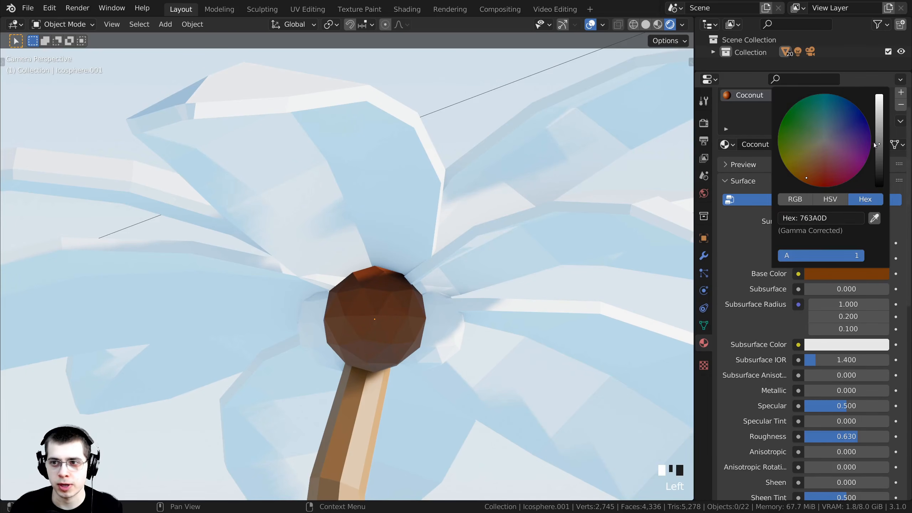
Assign the existing Coconut material to the two remaining coconuts on either side of the front one
scroll(357, 333, up, 4)
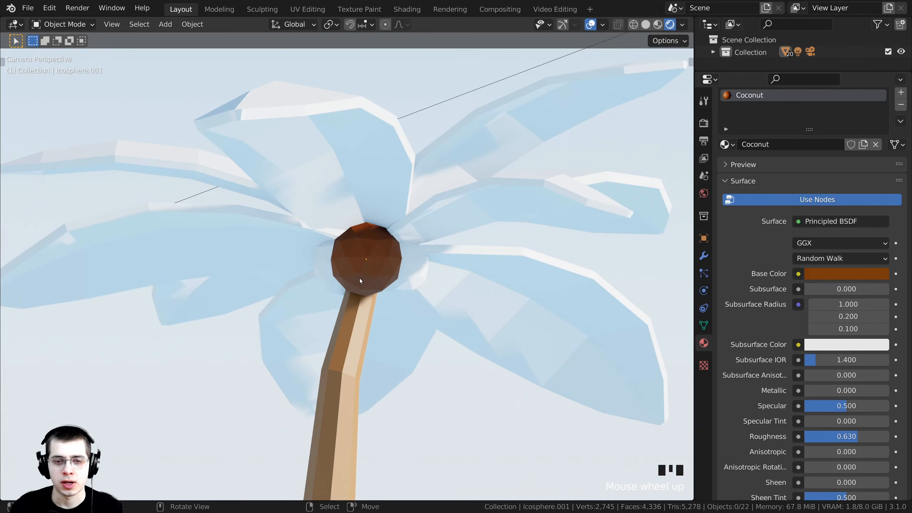
right_click(416, 265)
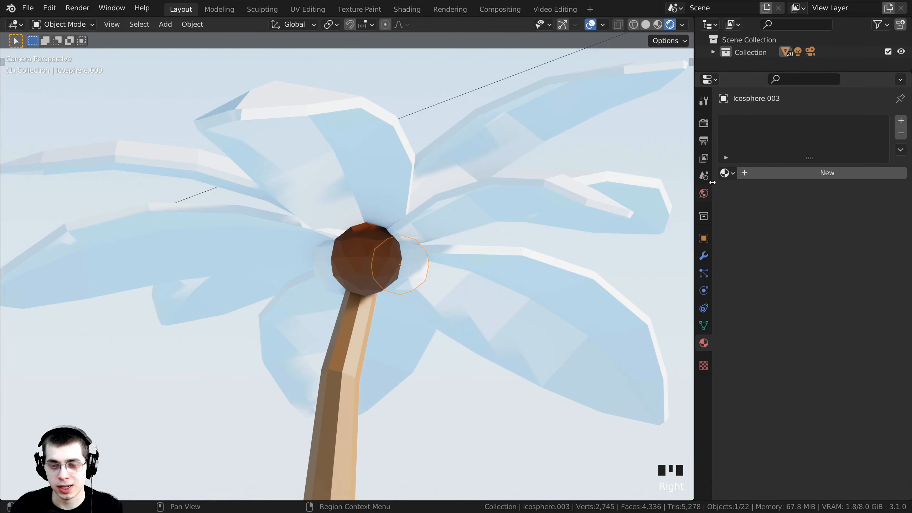
click(723, 173)
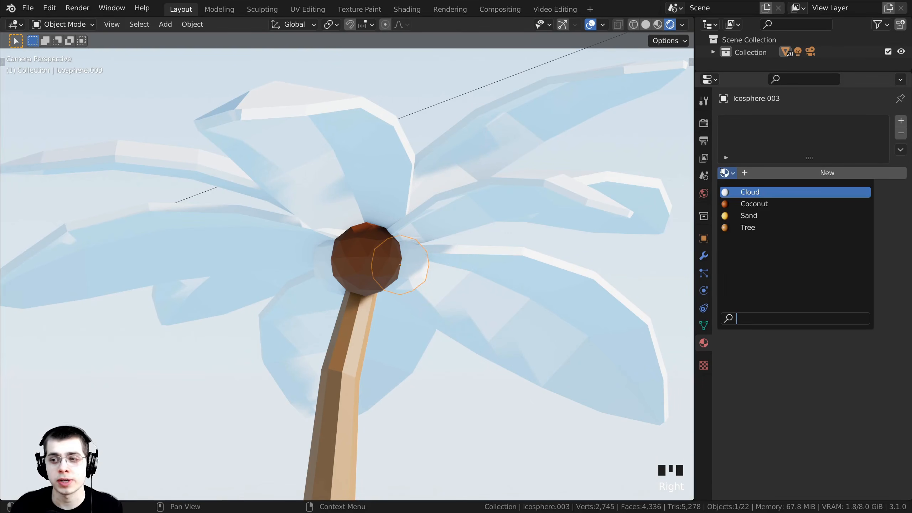
click(751, 203)
right_click(429, 264)
right_click(426, 263)
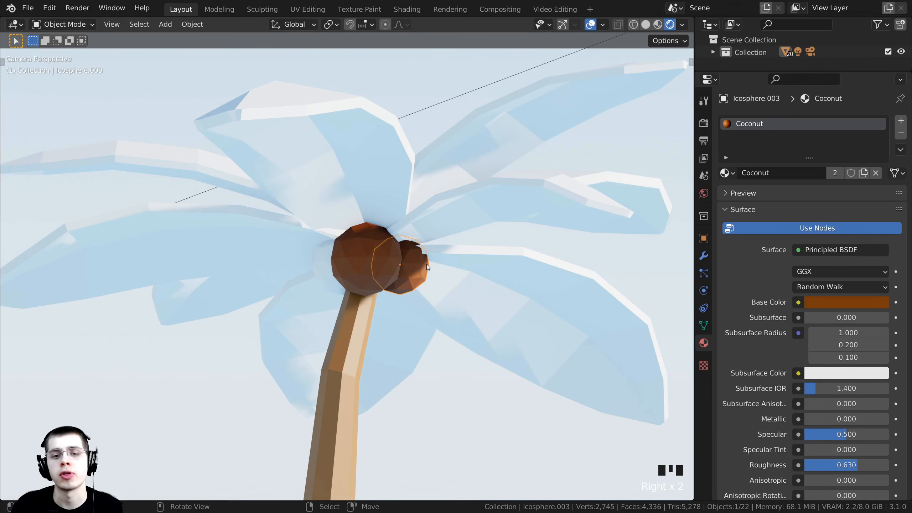
right_click(325, 265)
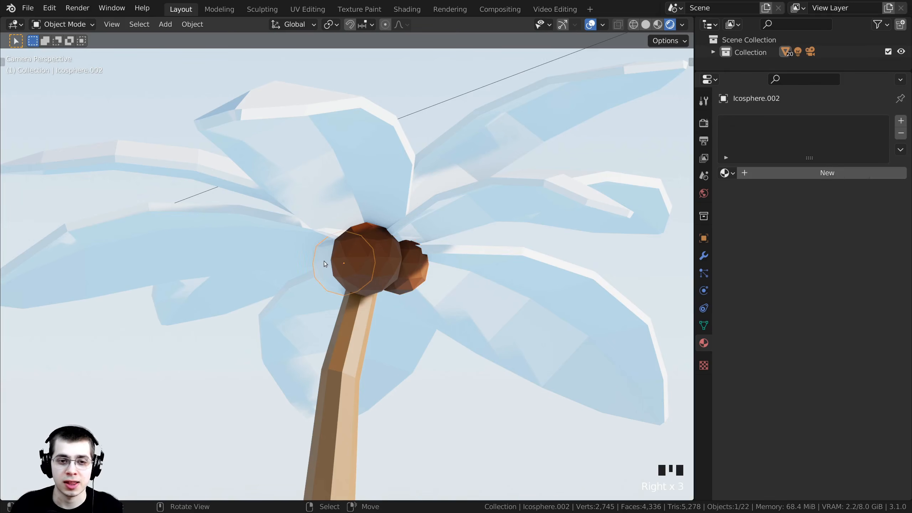
click(726, 174)
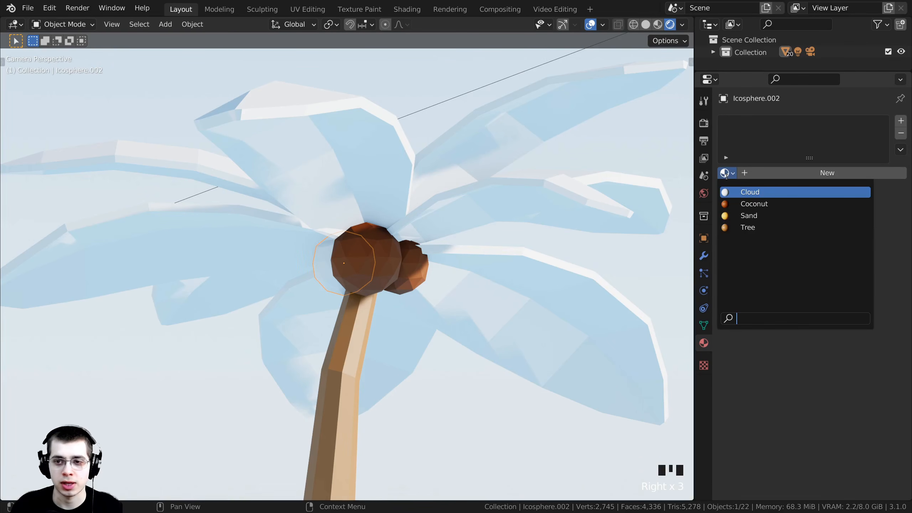
click(738, 202)
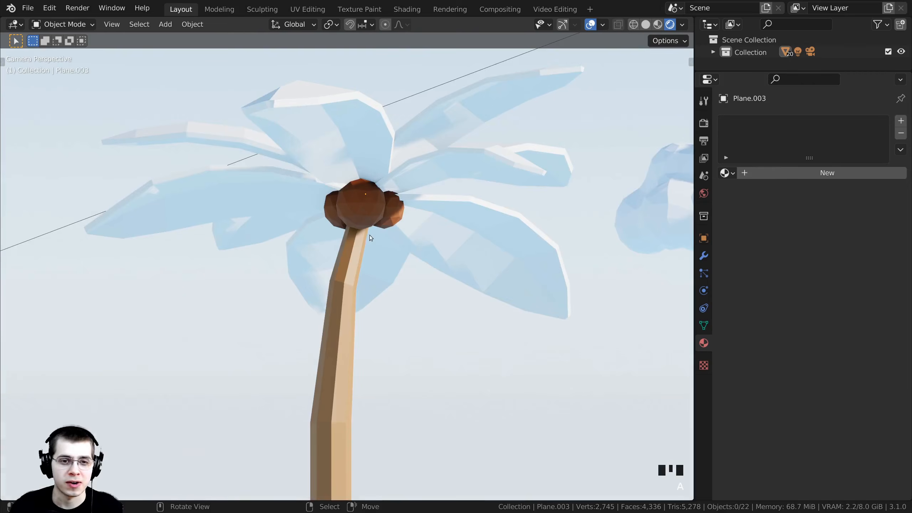
Create a new material on the palm leaf above the coconuts and name it Branch
shift+middle_drag(298, 132, 297, 202)
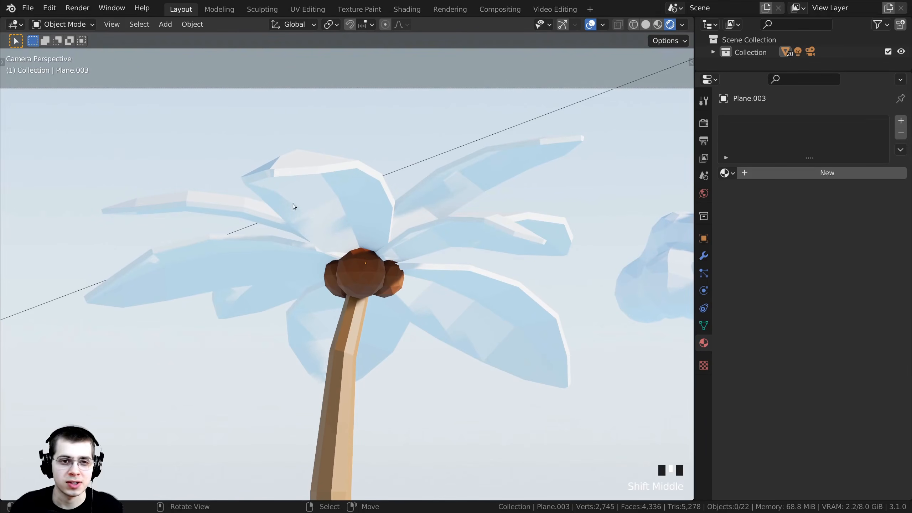
click(304, 174)
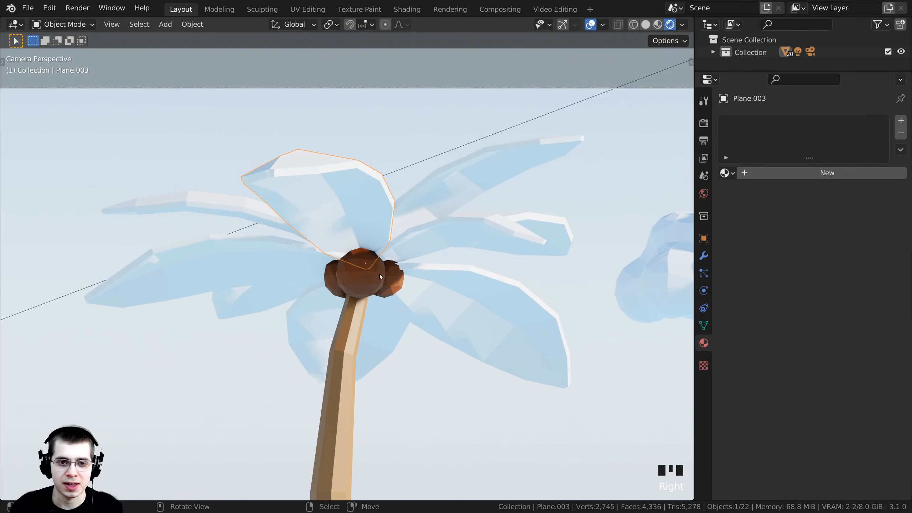
click(788, 174)
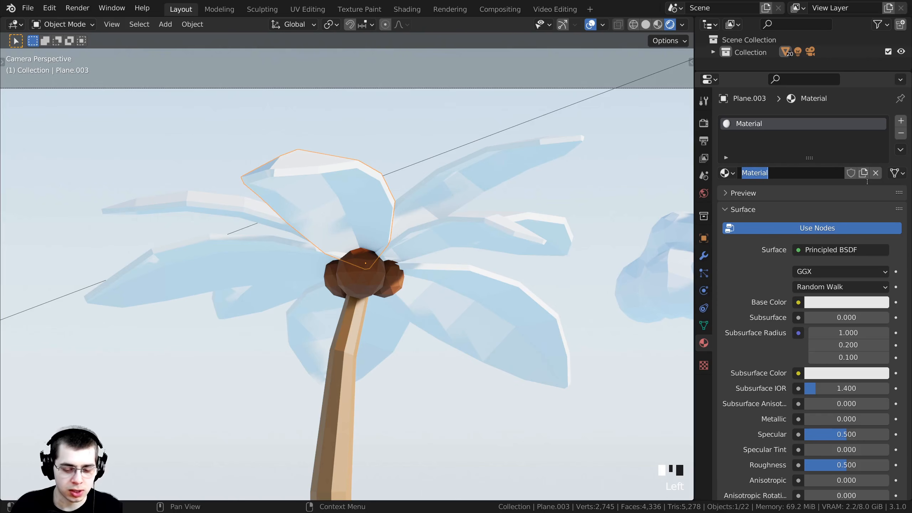
text(Branch)
key(Return)
Set the Branch material's base color to a darker leaf green, about hex 508D22
click(839, 301)
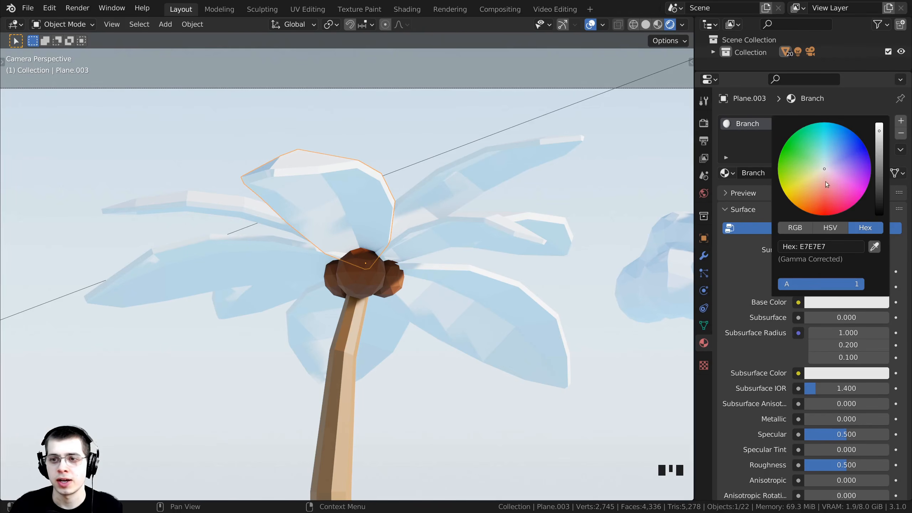
drag(824, 168, 795, 164)
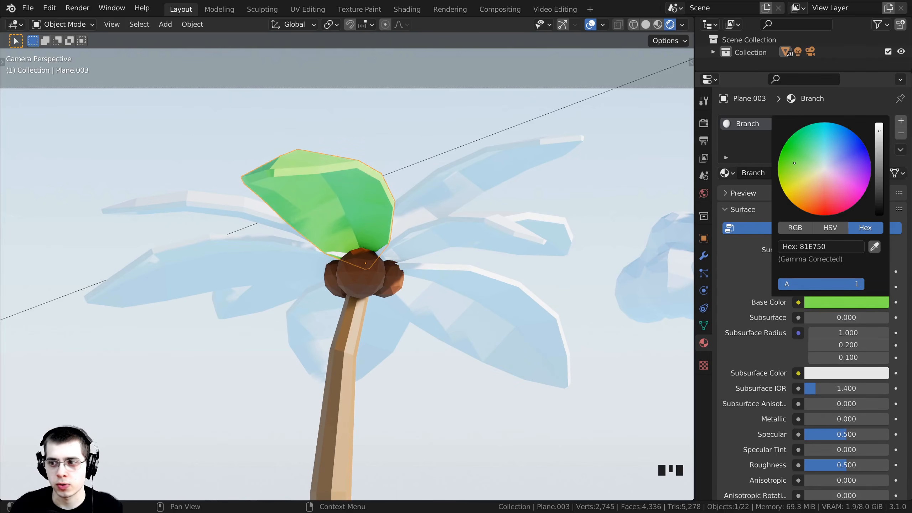
click(880, 146)
drag(880, 146, 880, 156)
drag(792, 174, 790, 167)
click(880, 164)
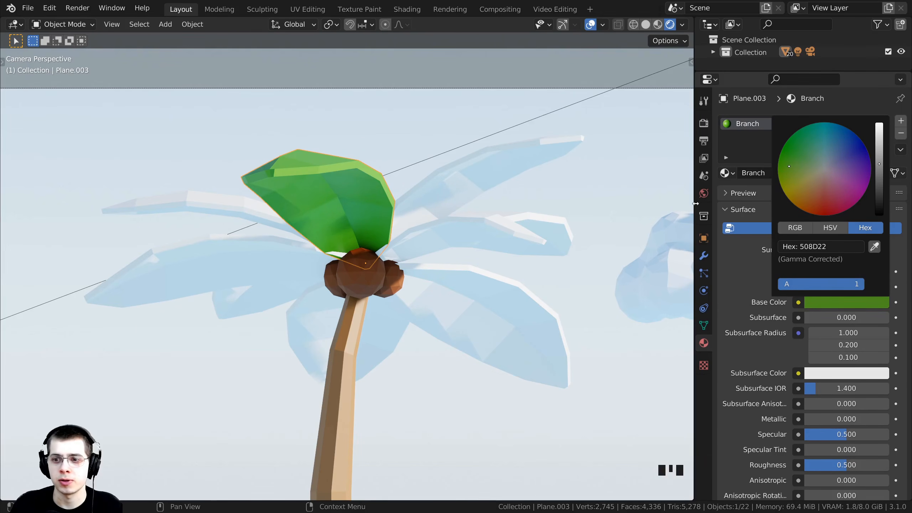
Leave the camera view and assign the existing Branch material to a second palm leaf
key(KP_0)
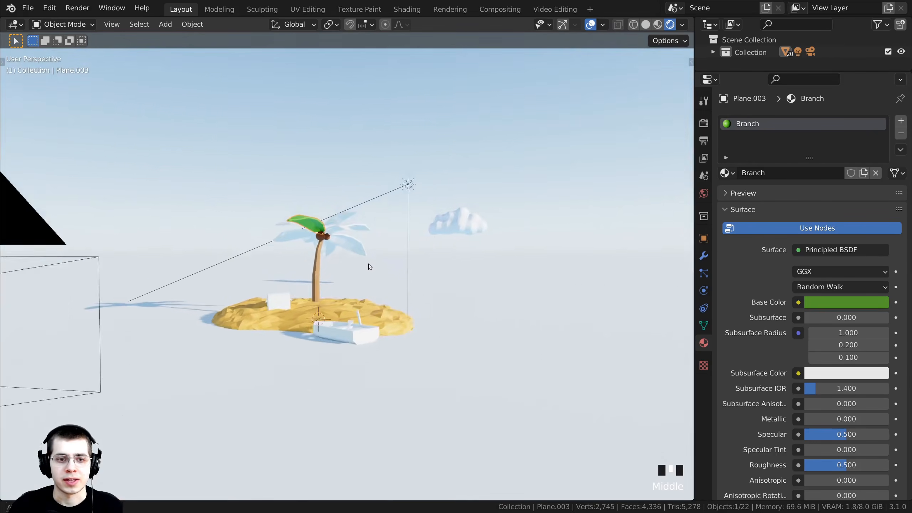
scroll(370, 263, up, 3)
click(374, 270)
scroll(375, 271, up, 2)
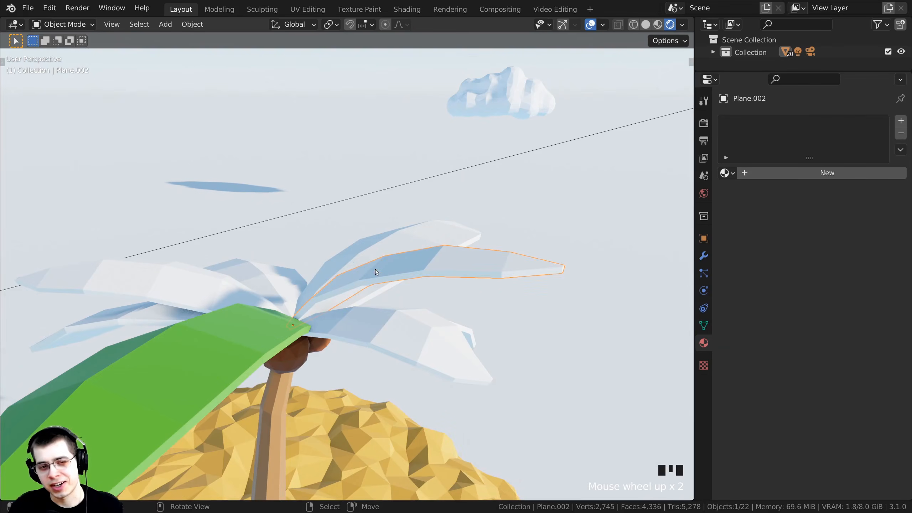
click(731, 174)
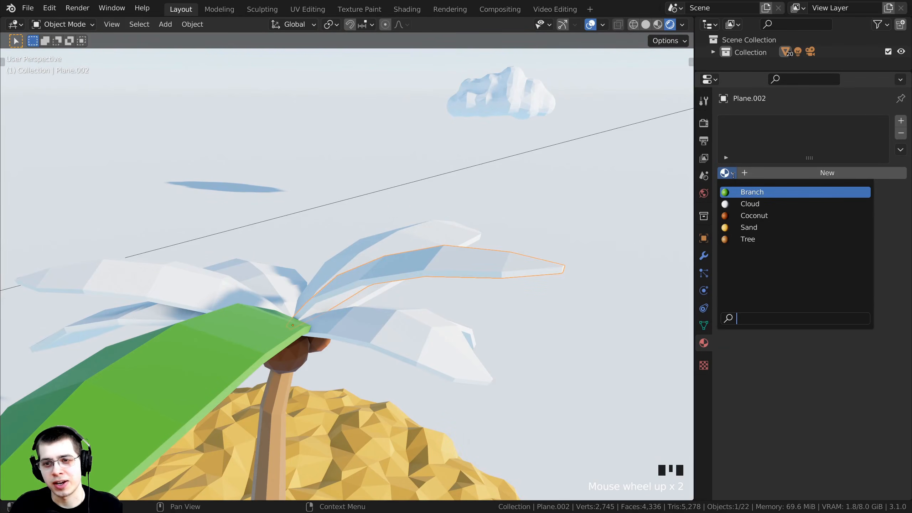
click(746, 192)
Select all the white palm leaves around the crown together with the second green leaf
scroll(415, 310, down, 3)
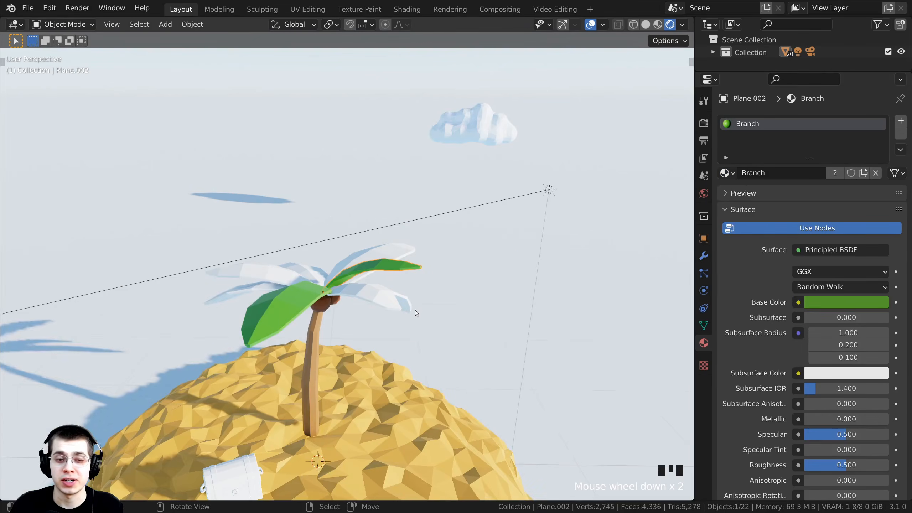
middle_drag(415, 311, 353, 364)
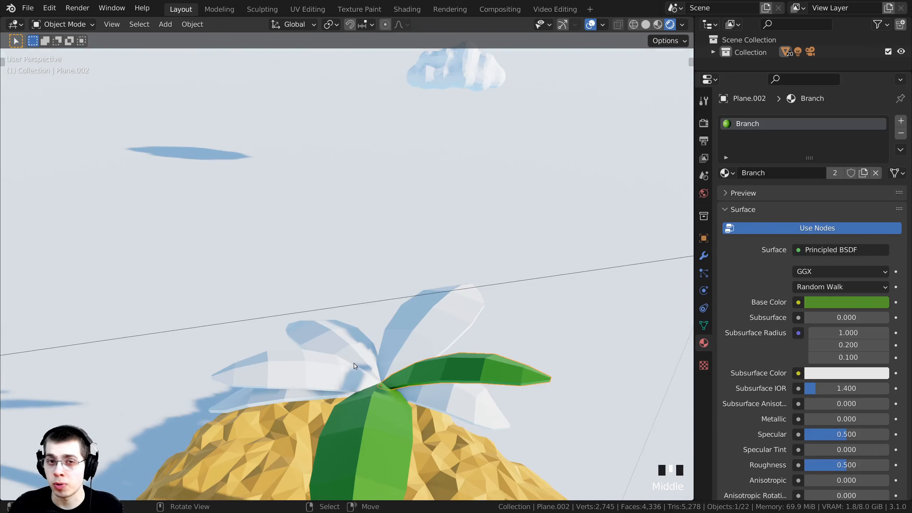
right_click(320, 369)
shift+right_click(334, 344)
shift+right_click(415, 335)
shift+right_click(447, 374)
shift+right_click(453, 391)
middle_drag(469, 384, 504, 366)
shift+middle_drag(507, 363, 486, 335)
shift+right_click(500, 228)
shift+right_click(493, 237)
shift+right_click(495, 240)
middle_drag(587, 220, 513, 240)
scroll(384, 260, up, 3)
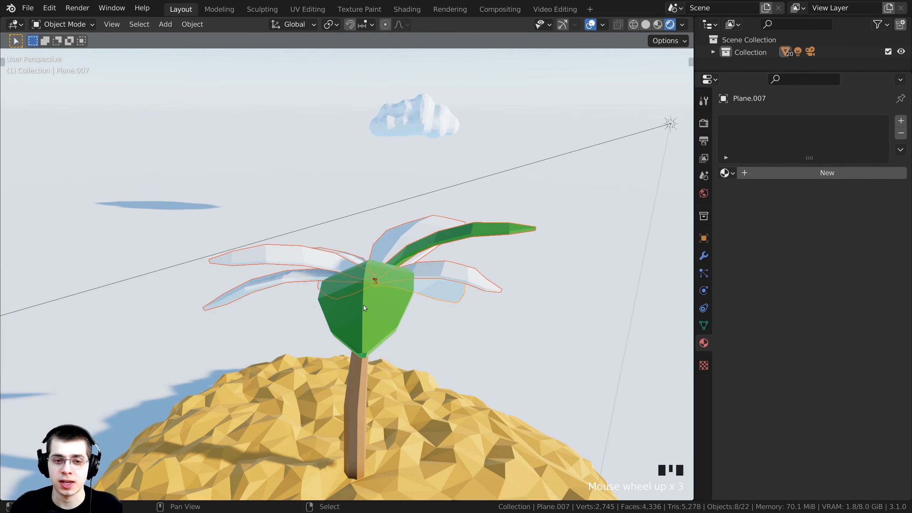
Link the Branch material from the green leaf above the trunk to all the selected palm leaves
shift+right_click(377, 277)
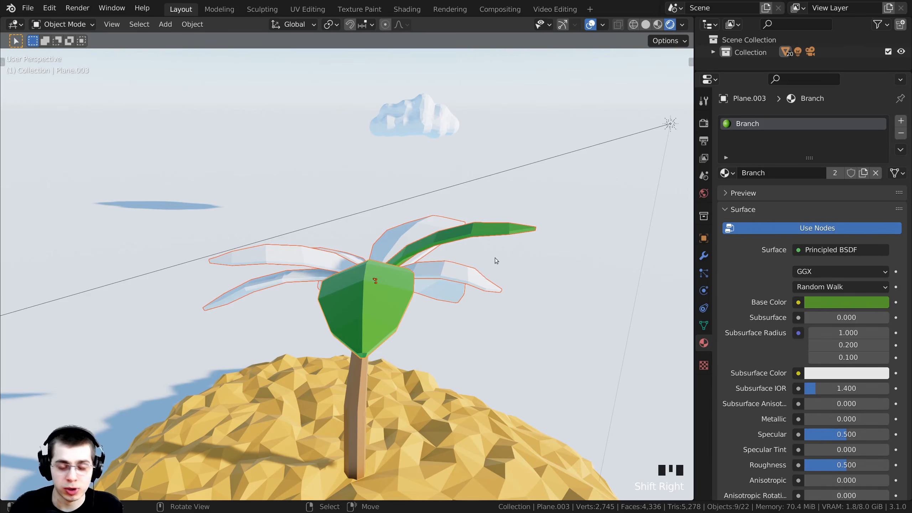
key(ctrl+l)
mouse_move(496, 259)
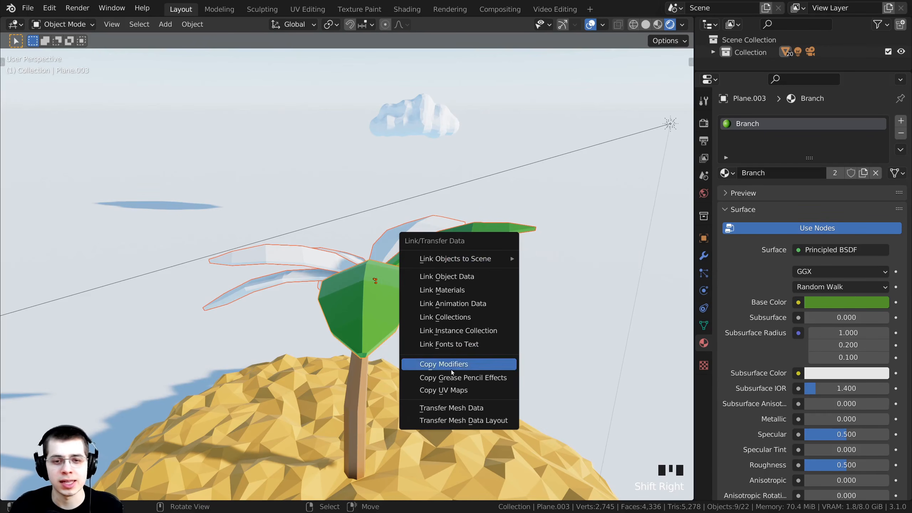
click(444, 292)
middle_drag(413, 309, 425, 225)
scroll(425, 225, up, 3)
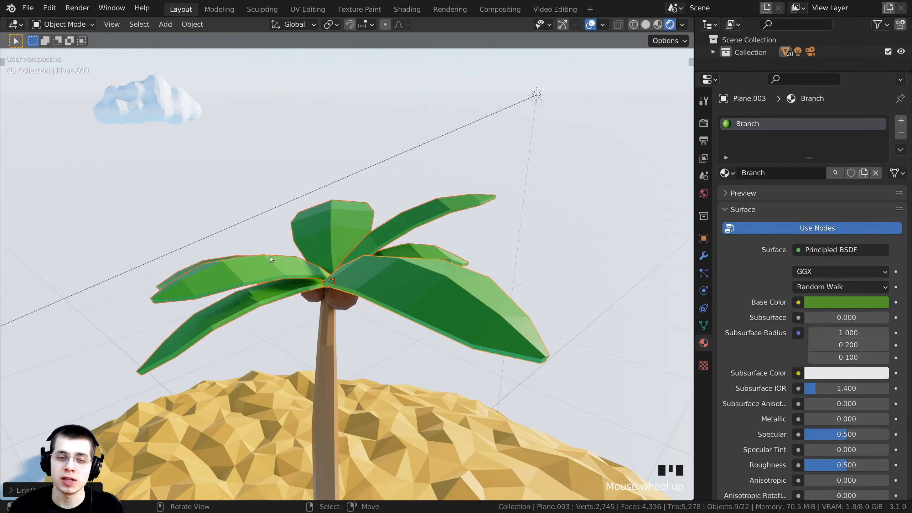
right_click(421, 287)
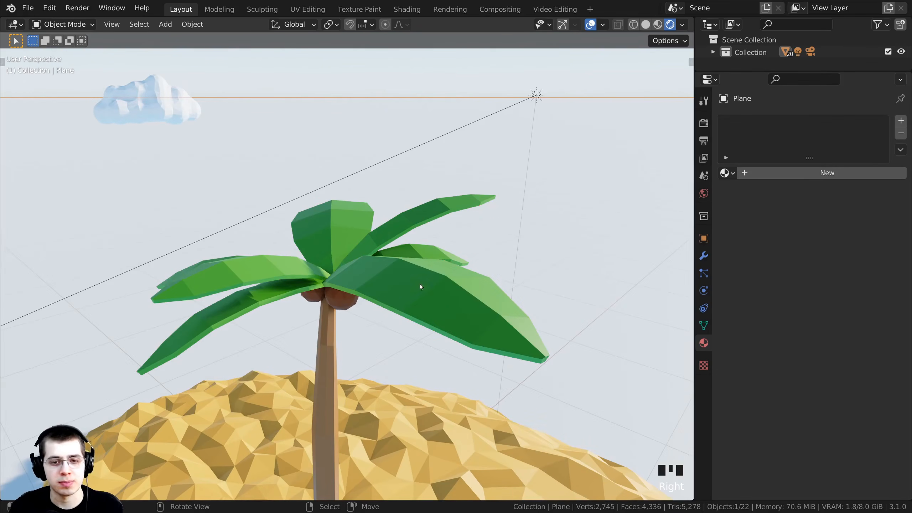
right_click(447, 284)
middle_drag(353, 333, 483, 362)
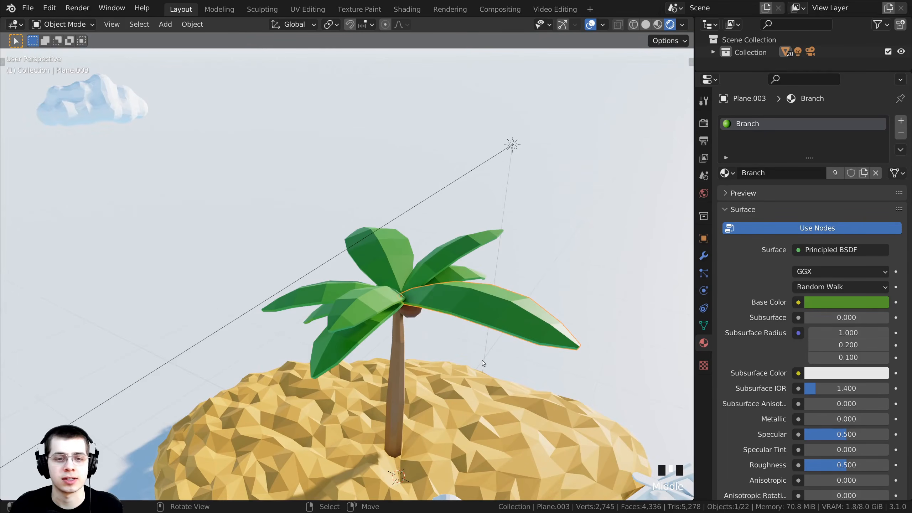
Return to the camera view with nothing selected and save the file
key(KP_0)
key(alt+a)
scroll(381, 231, down, 2)
shift+middle_drag(381, 233, 400, 201)
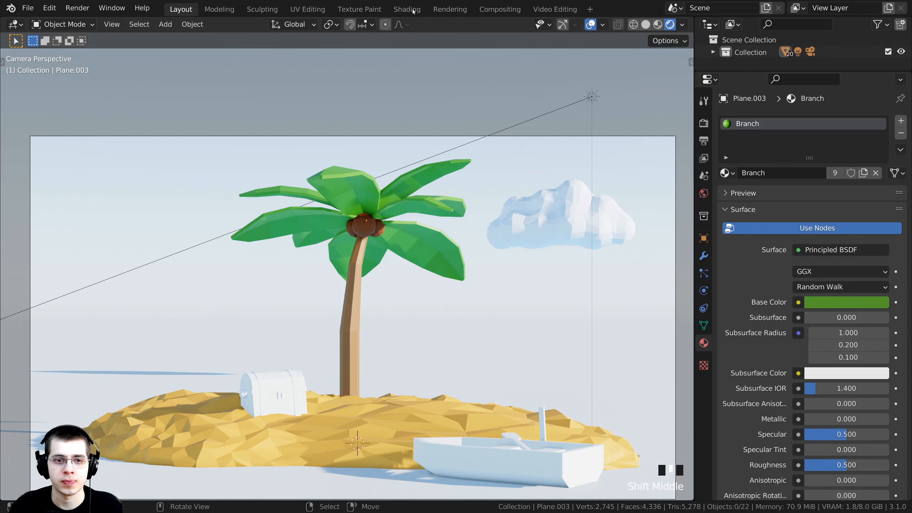
key(ctrl+s)
shift+middle_drag(471, 126, 419, 144)
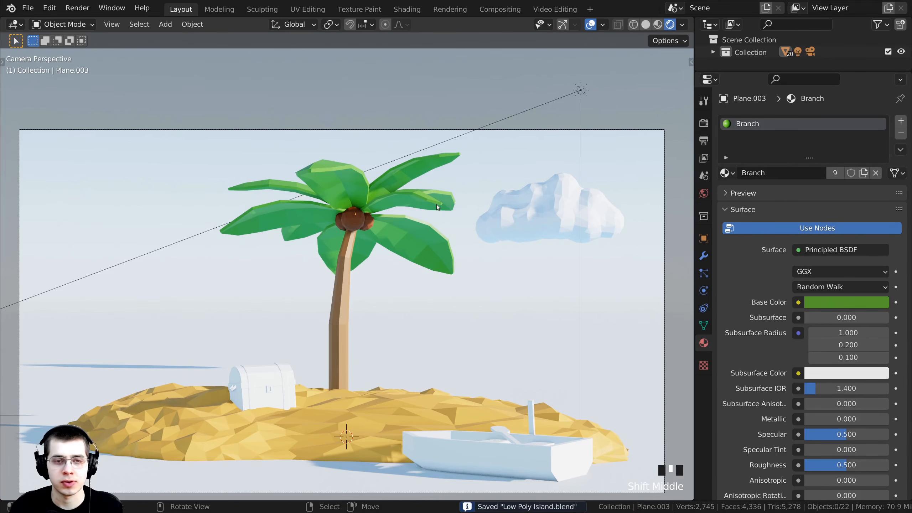
Create a new material on the rowboat and name it Boat
shift+middle_drag(480, 290, 484, 436)
right_click(483, 435)
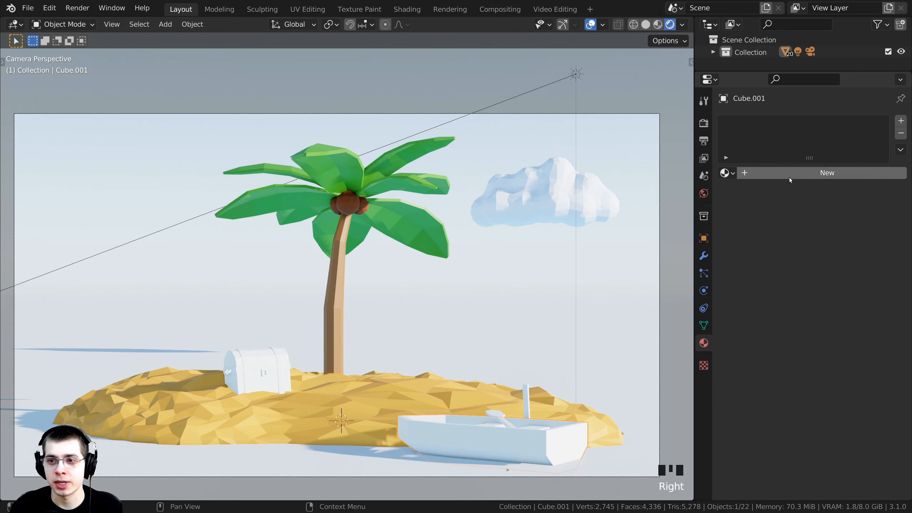
click(789, 176)
double_click(768, 173)
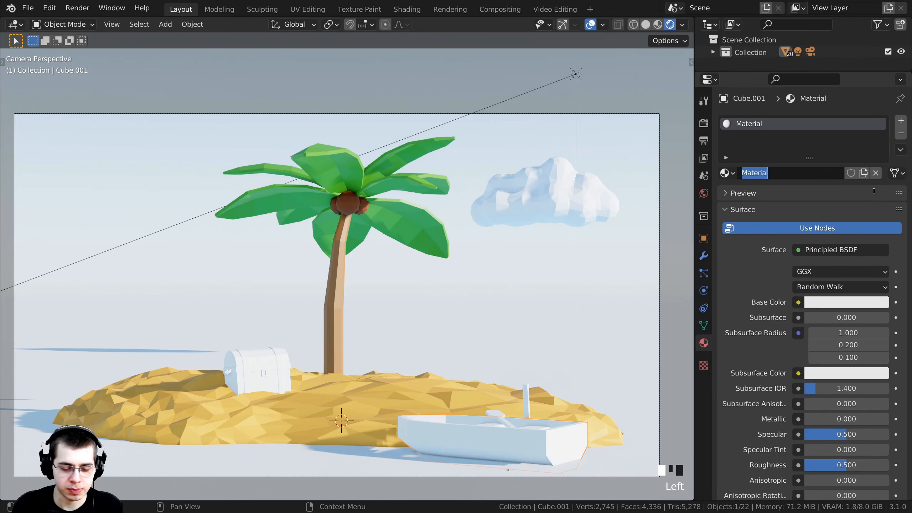
text(Boat)
key(Return)
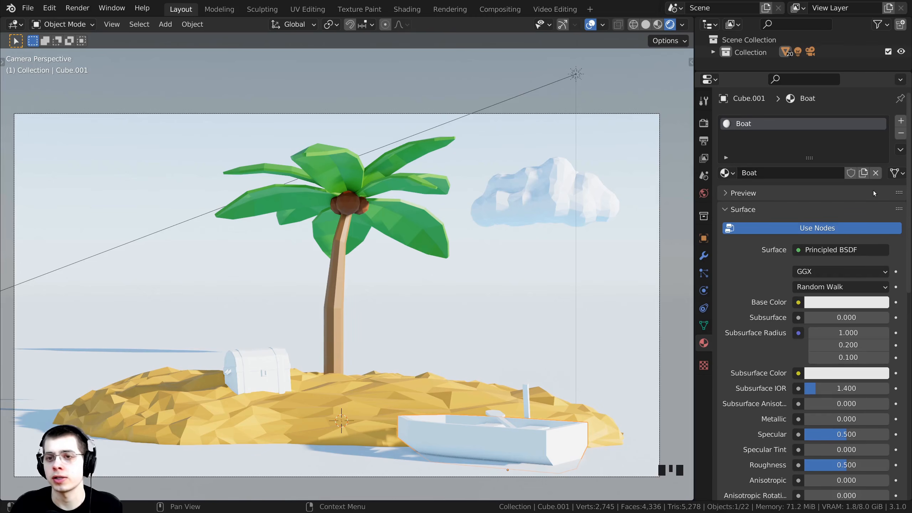
Set the Boat material's base color to a dark brown, about hex 542807
click(838, 302)
drag(828, 171, 806, 205)
drag(879, 131, 879, 176)
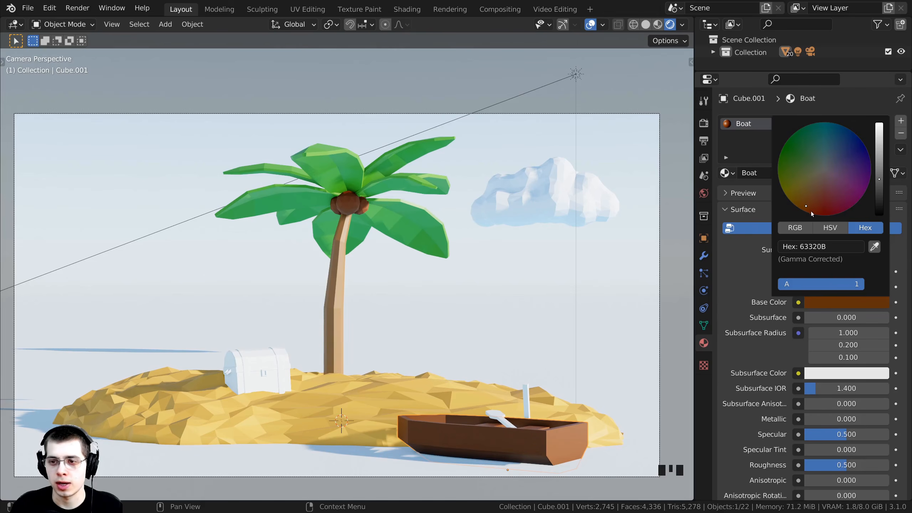
click(805, 207)
drag(877, 186, 879, 184)
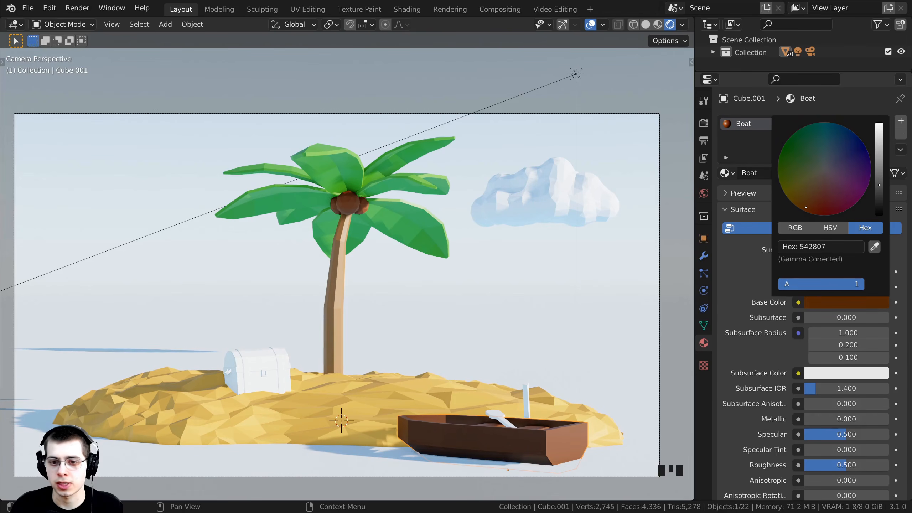
click(807, 208)
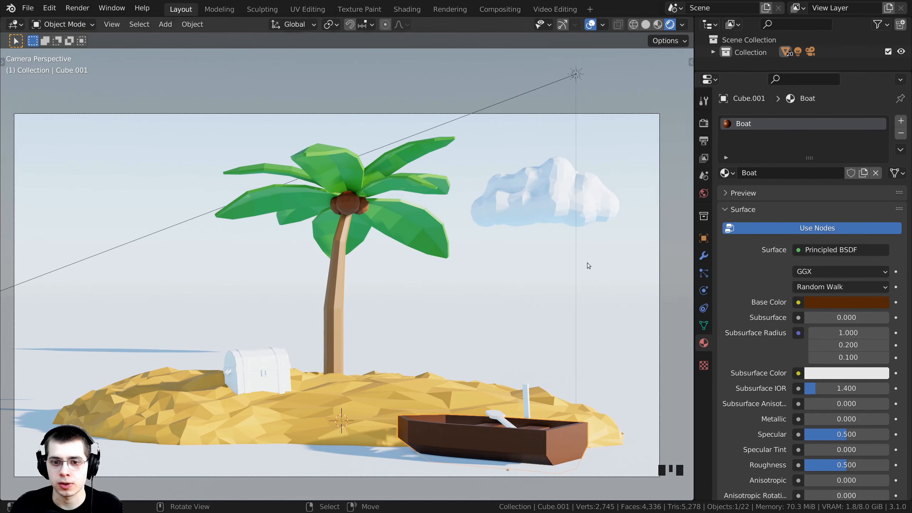
Assign the existing Boat material to the paddle leaning on the boat's rim
shift+middle_drag(613, 262, 440, 140)
scroll(477, 308, up, 3)
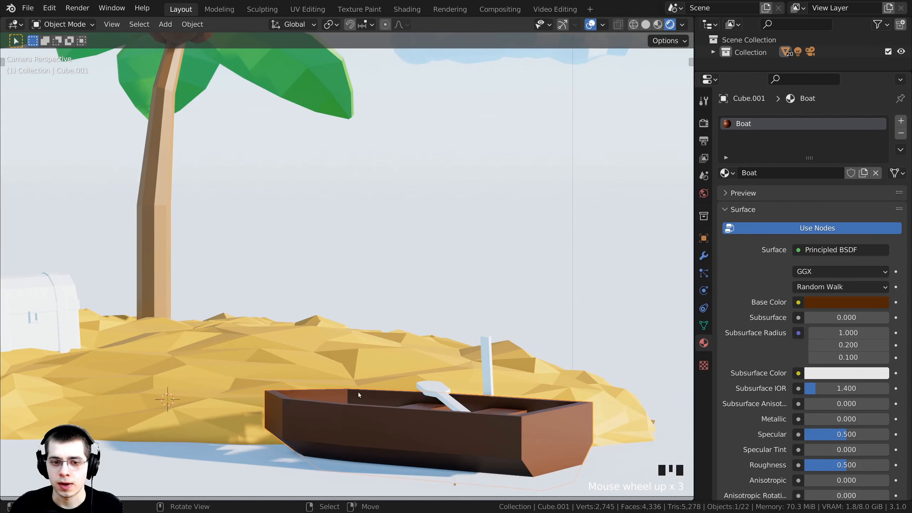
click(428, 387)
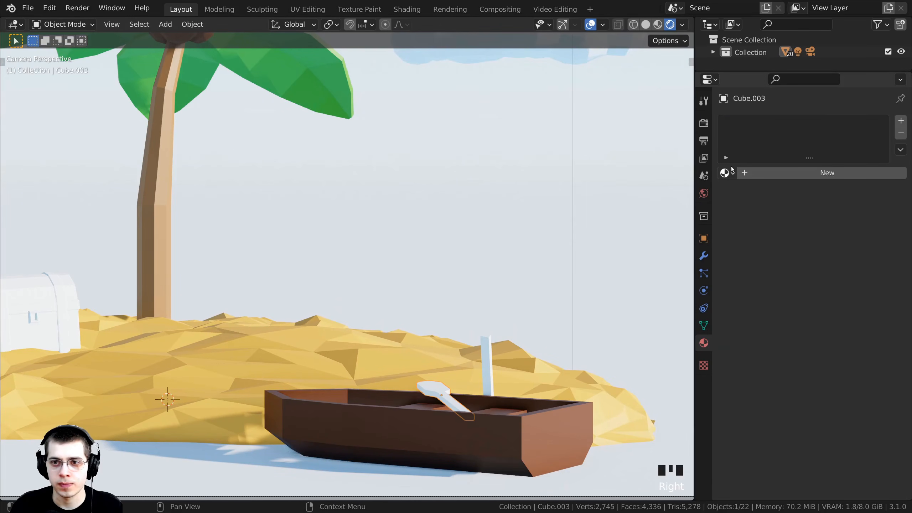
click(725, 174)
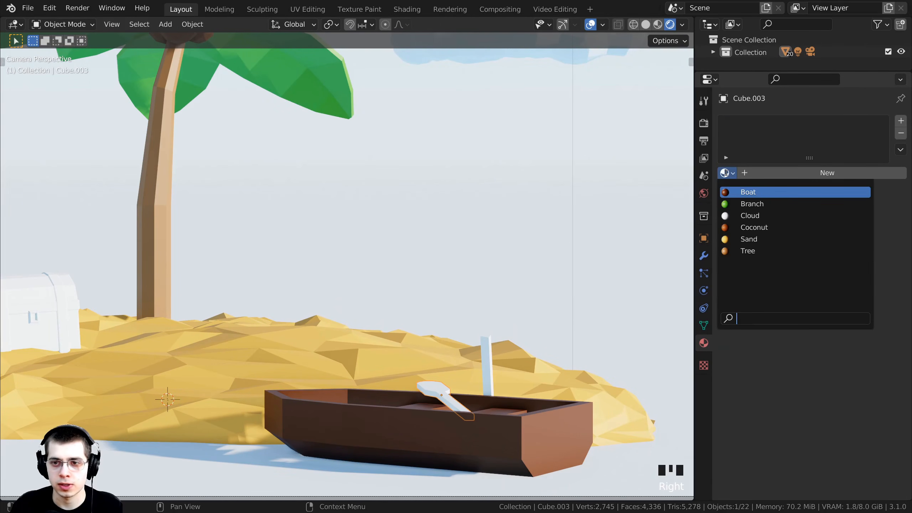
click(761, 193)
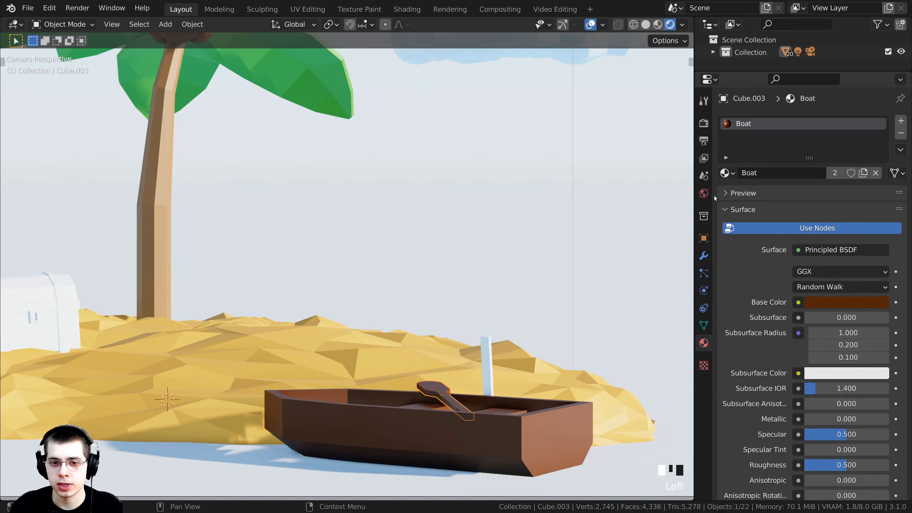
Assign the existing Boat material to the upright paddle and save the file
click(491, 351)
click(725, 174)
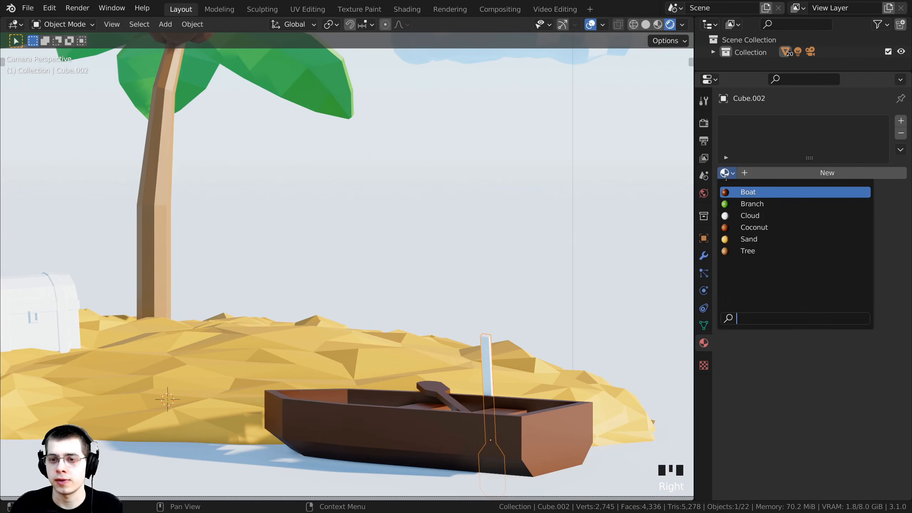
click(733, 193)
scroll(206, 328, down, 5)
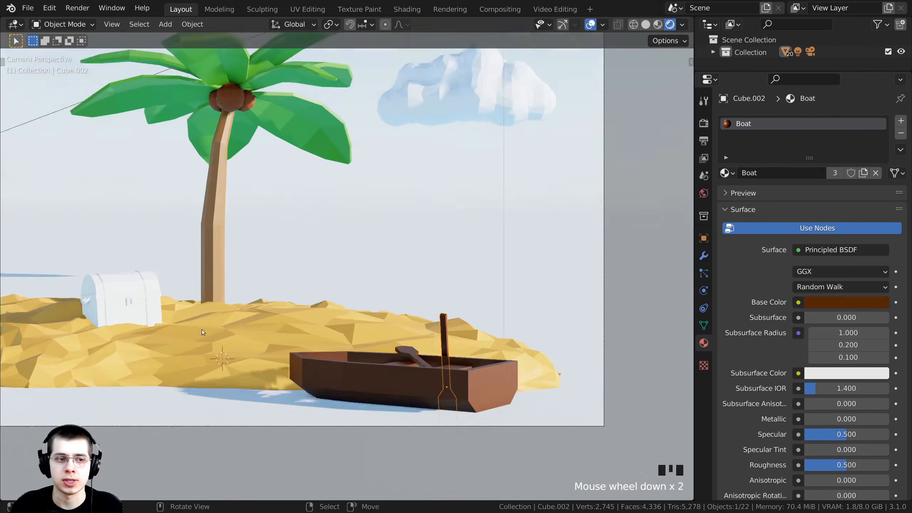
key(ctrl+s)
Create a new material on the treasure chest and name it Chest Wood
shift+middle_drag(336, 291, 344, 273)
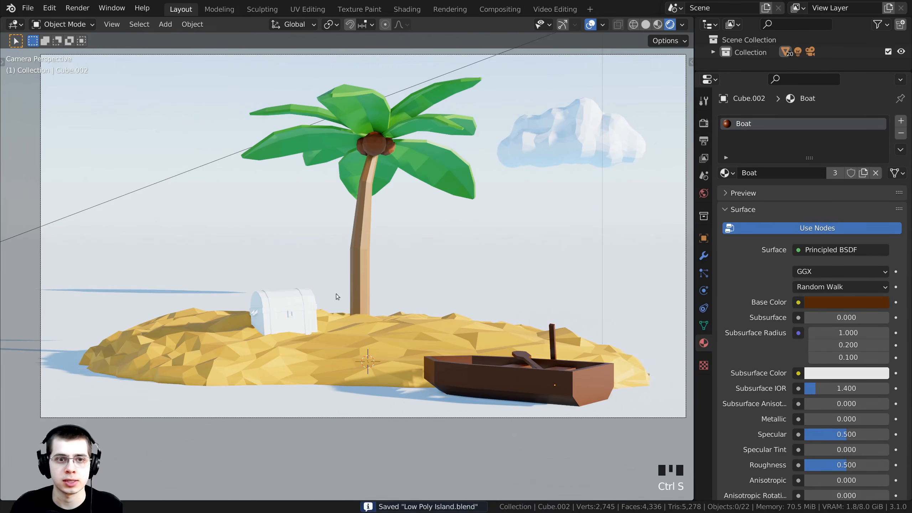
right_click(320, 349)
scroll(344, 302, up, 5)
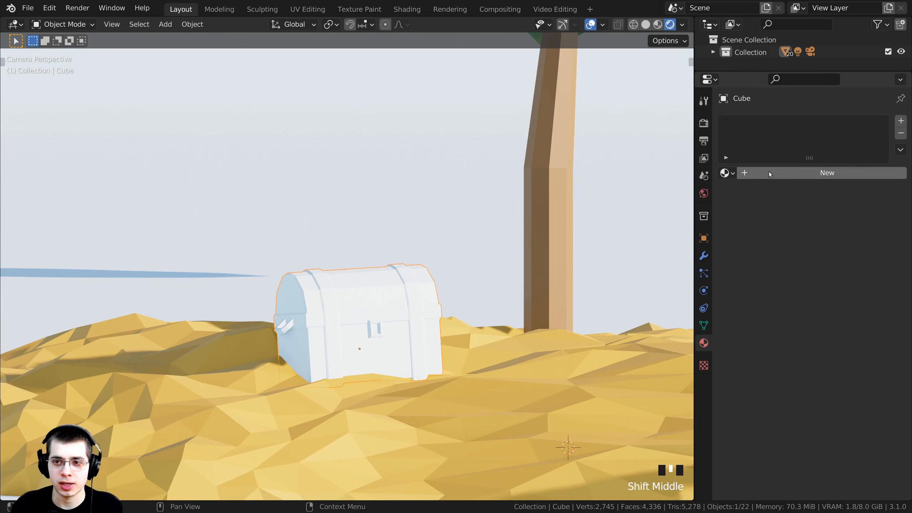
click(769, 172)
double_click(769, 173)
text(Chest Wood)
key(Return)
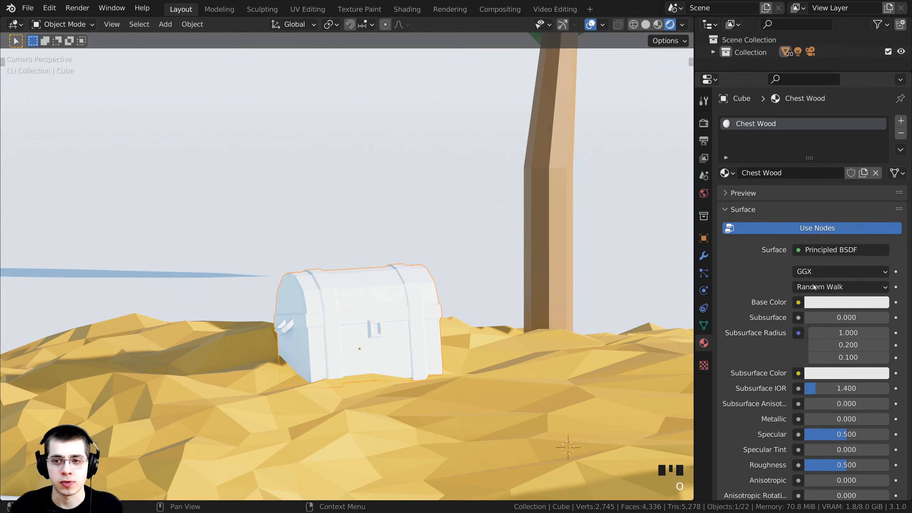
Set the Chest Wood material's base color to a dark brown close to hex 502E08
click(827, 303)
click(822, 173)
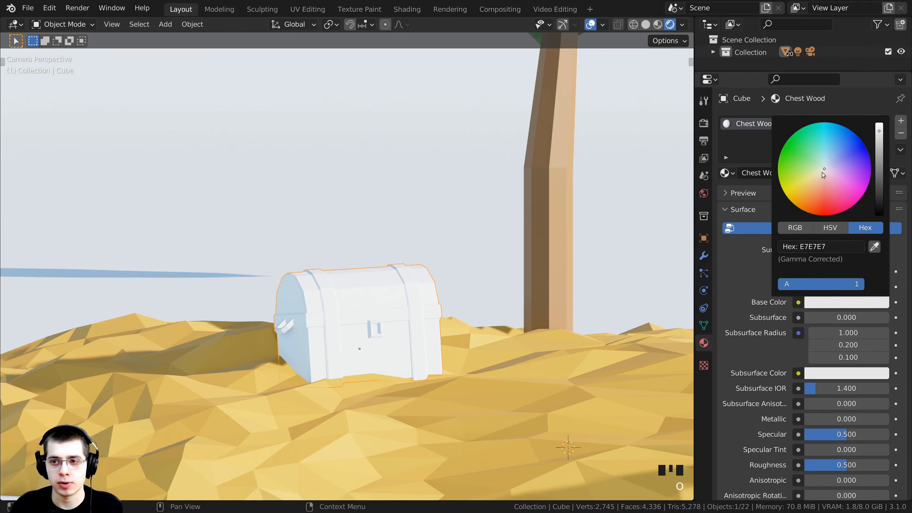
mouse_move(822, 173)
mouse_down()
mouse_move(799, 199)
mouse_move(803, 206)
mouse_up()
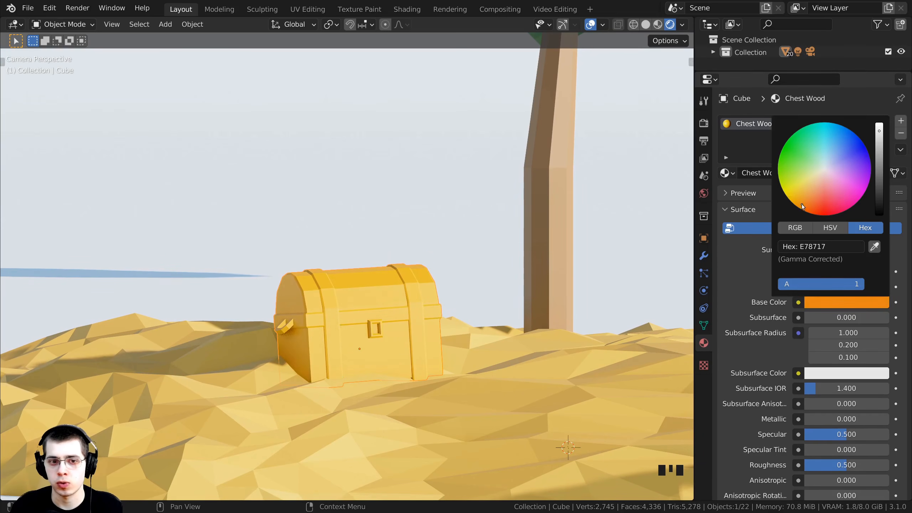
drag(878, 142, 880, 187)
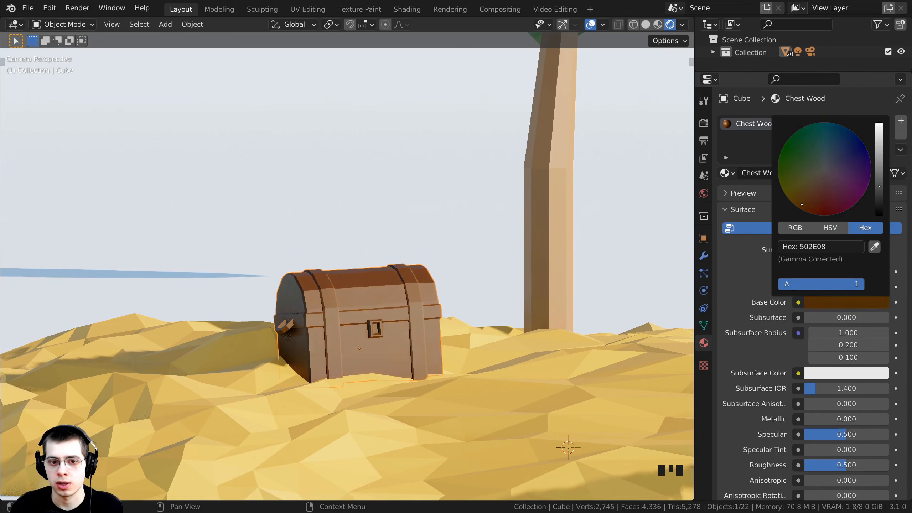
drag(802, 204, 805, 201)
shift+middle_drag(398, 326, 399, 301)
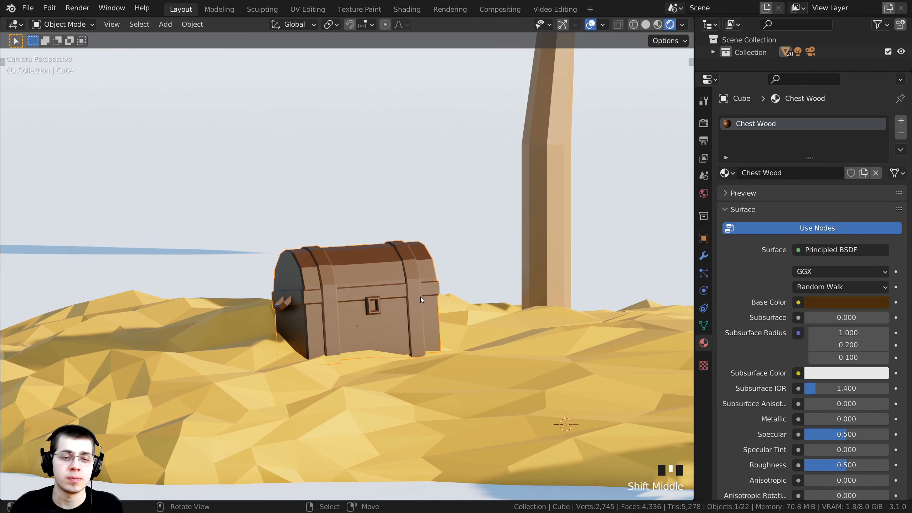
Leave the camera view to frame the chest up close and enter Edit Mode on it with nothing selected
key(KP_Decimal)
middle_drag(479, 288, 347, 331)
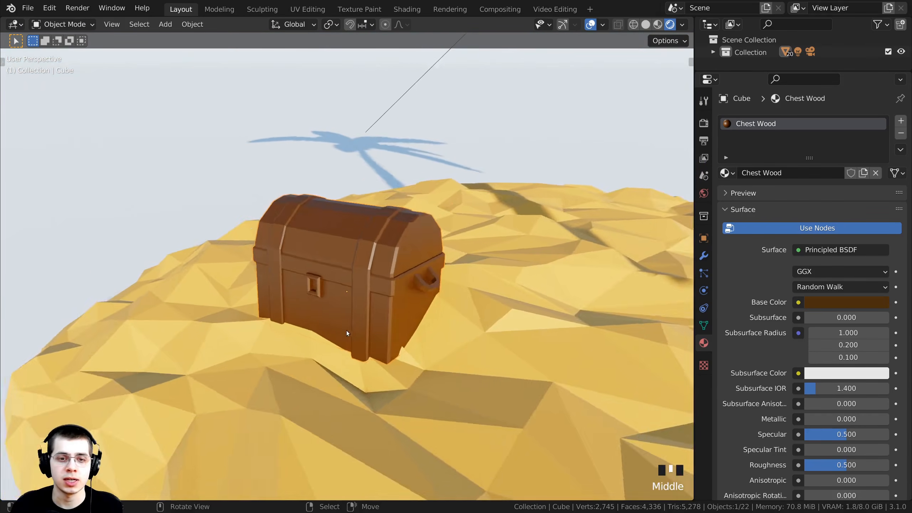
scroll(434, 169, up, 3)
middle_drag(410, 238, 386, 232)
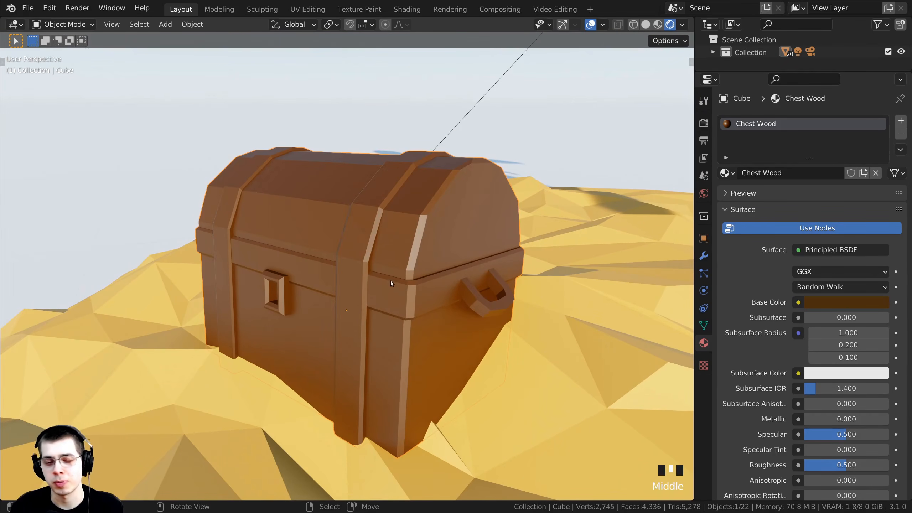
middle_drag(391, 283, 401, 300)
key(Tab)
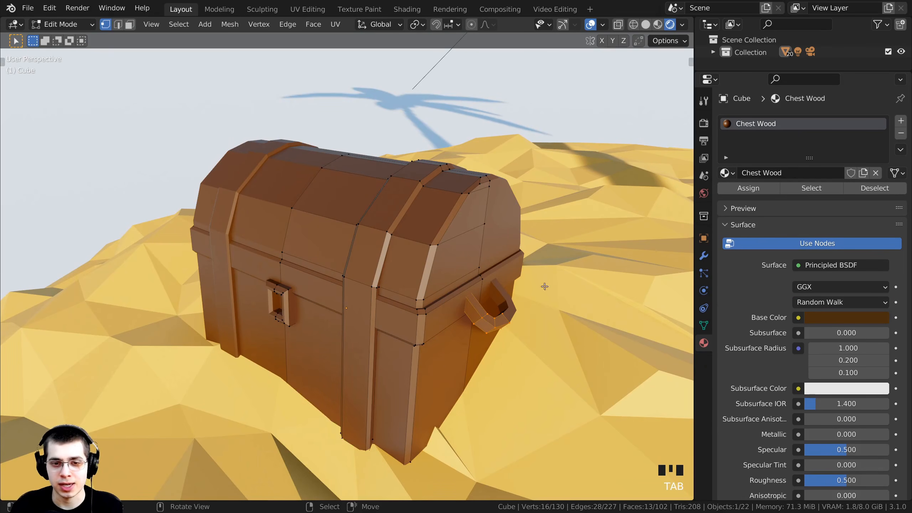
middle_drag(464, 289, 439, 272)
scroll(481, 220, down, 2)
key(alt+a)
scroll(366, 300, up, 1)
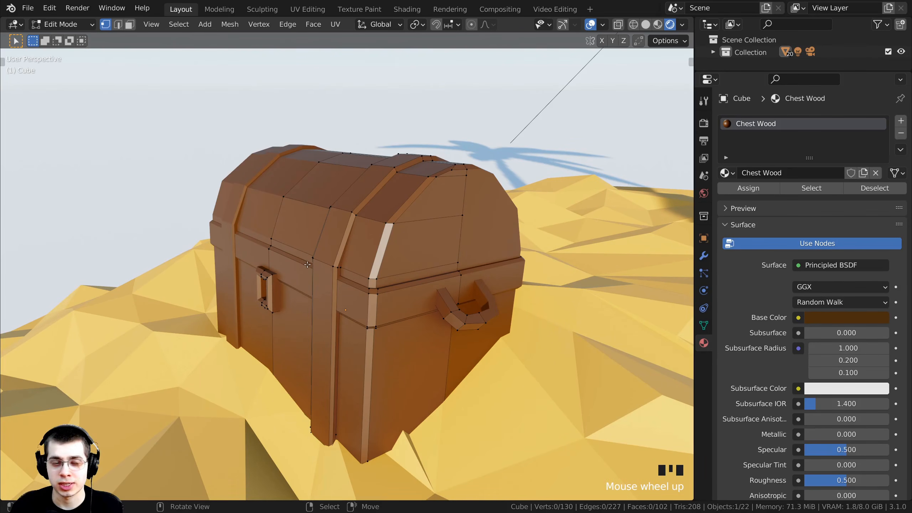
scroll(305, 275, up, 1)
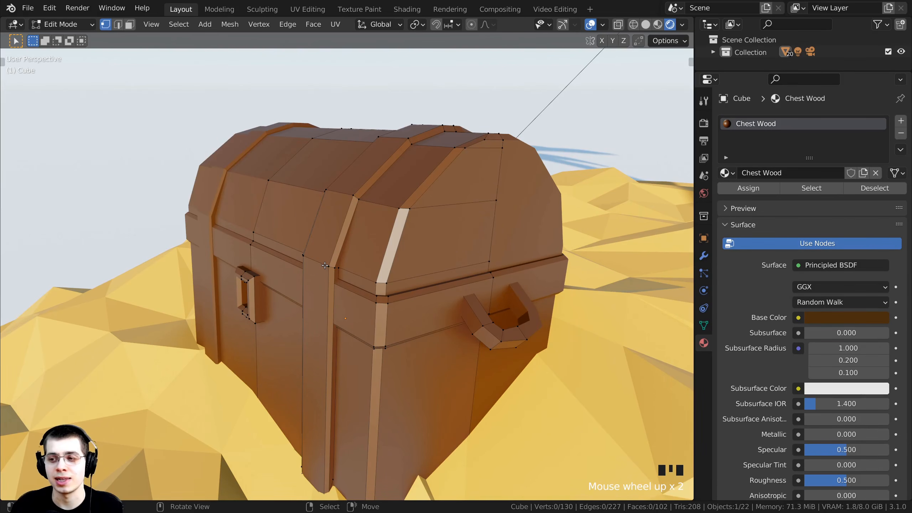
Select the chest's linked metal parts: the vertical strap, front latch, edge trim and side handle
key(l)
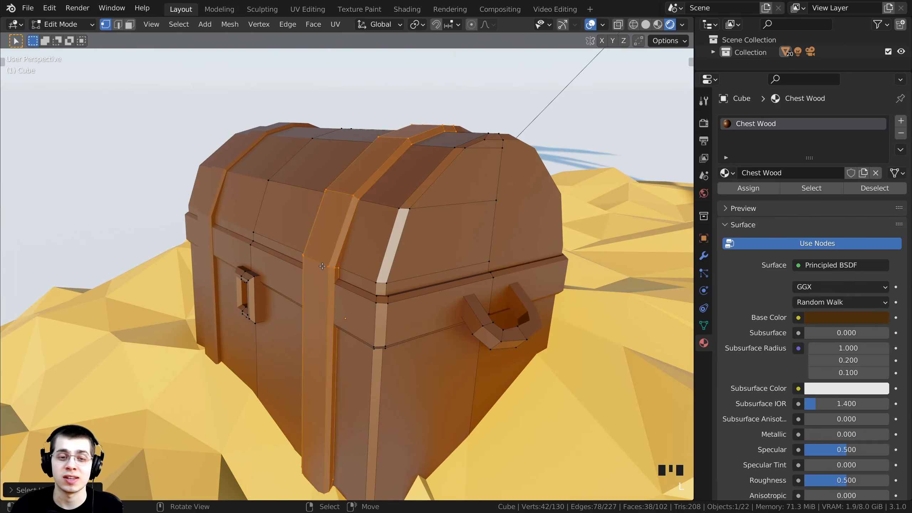
key(l)
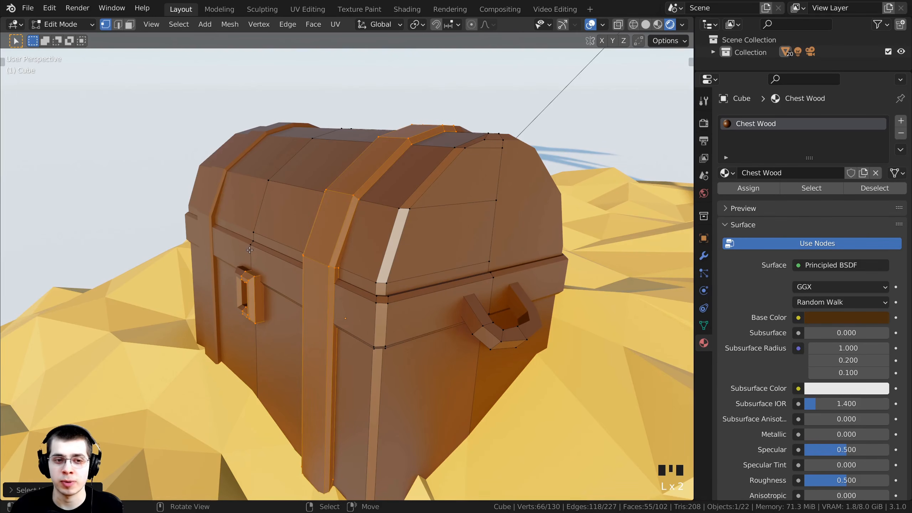
key(l)
key(l)
middle_drag(311, 305, 377, 303)
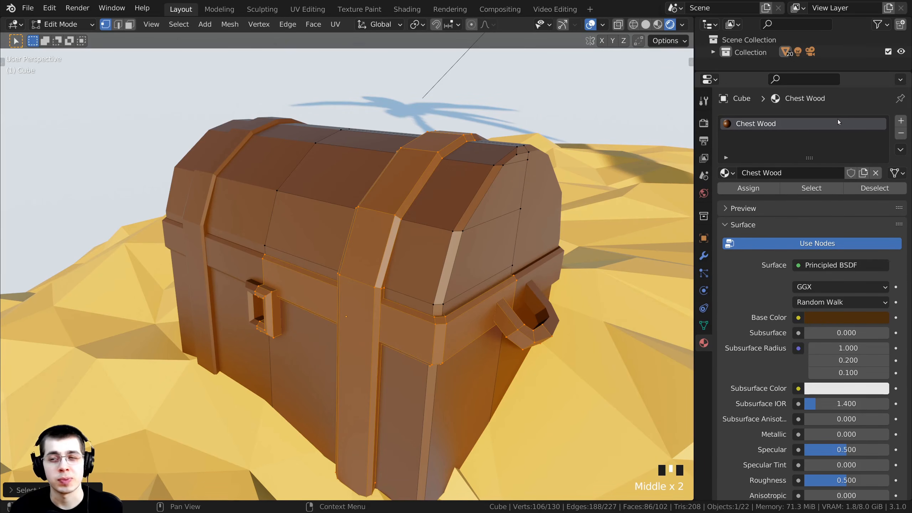
Add a second material slot to the chest with a new material named Chest Metal
click(901, 122)
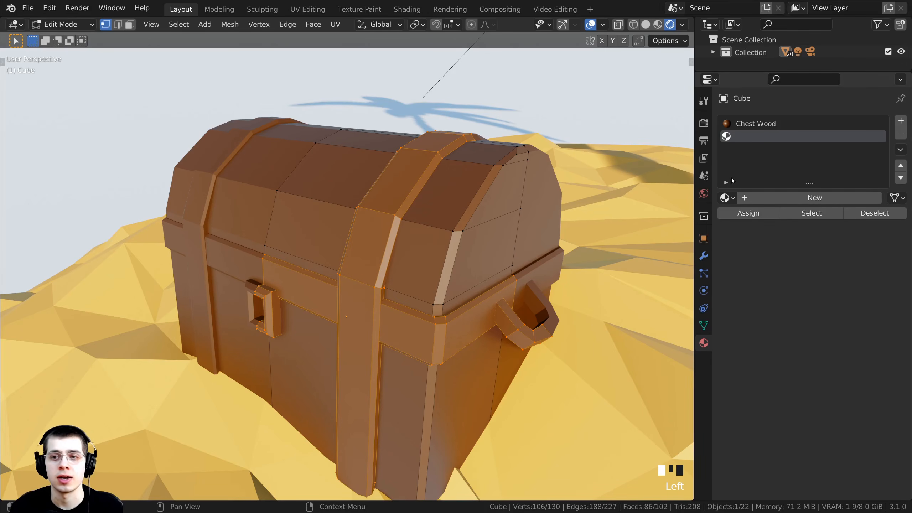
click(769, 197)
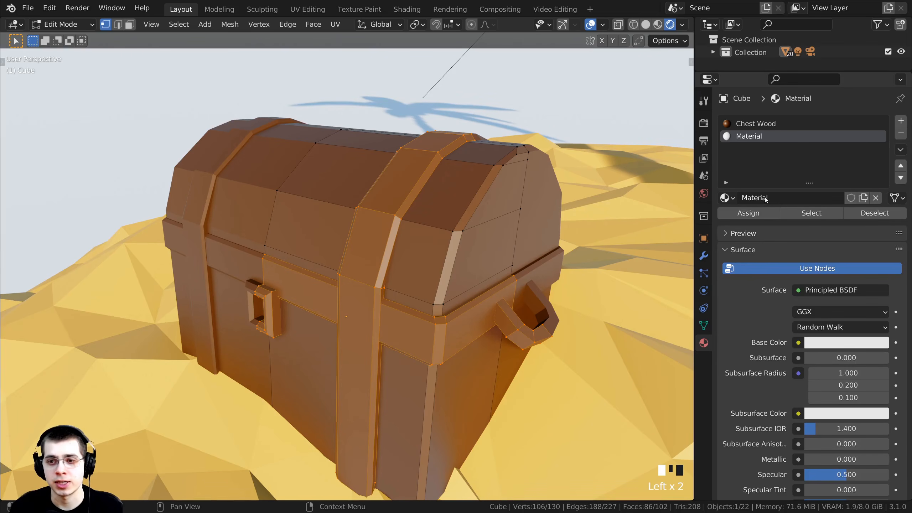
double_click(768, 198)
text(Chest )
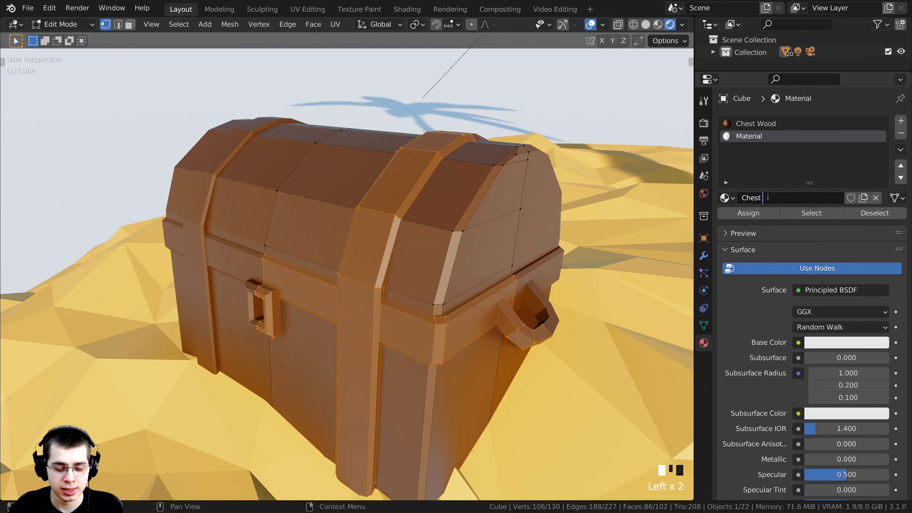
text(Metal)
key(Return)
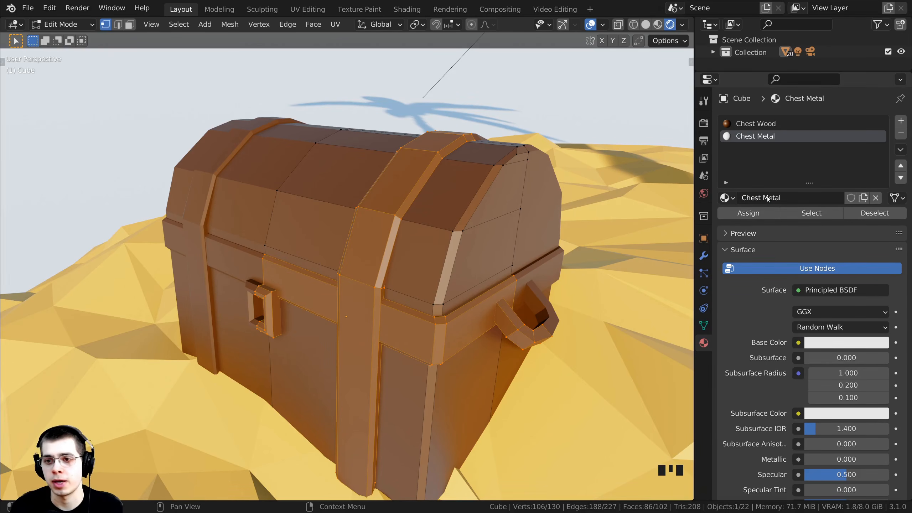
Assign the Chest Metal material to the selected straps, trim, latch and handles, and return to Object Mode
click(763, 137)
click(751, 124)
click(751, 135)
click(748, 124)
click(747, 137)
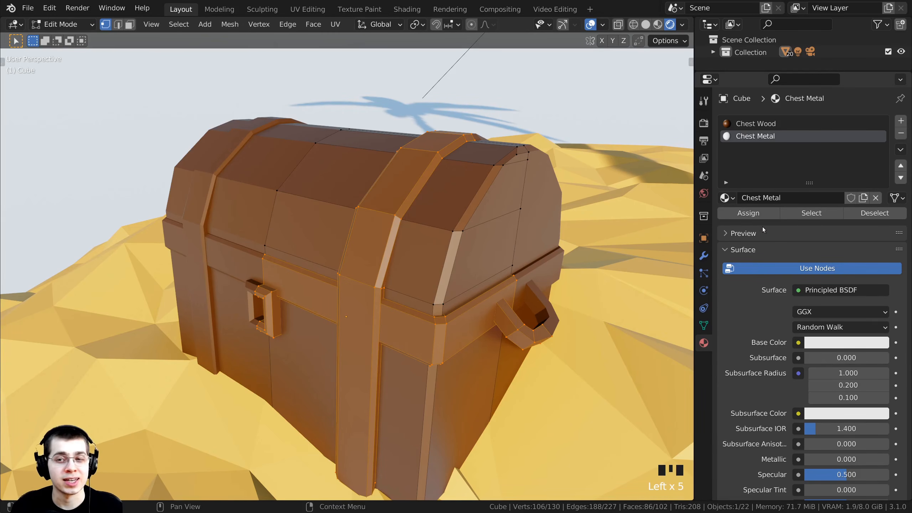
click(749, 213)
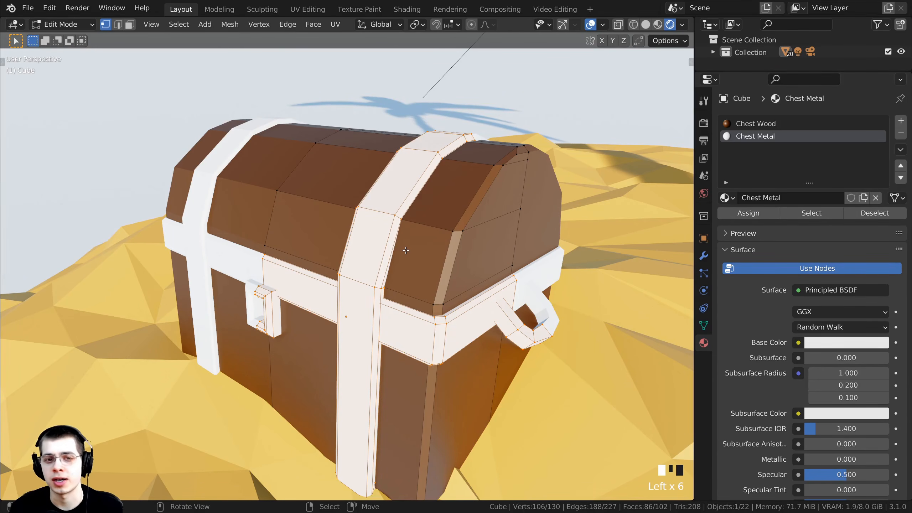
key(Tab)
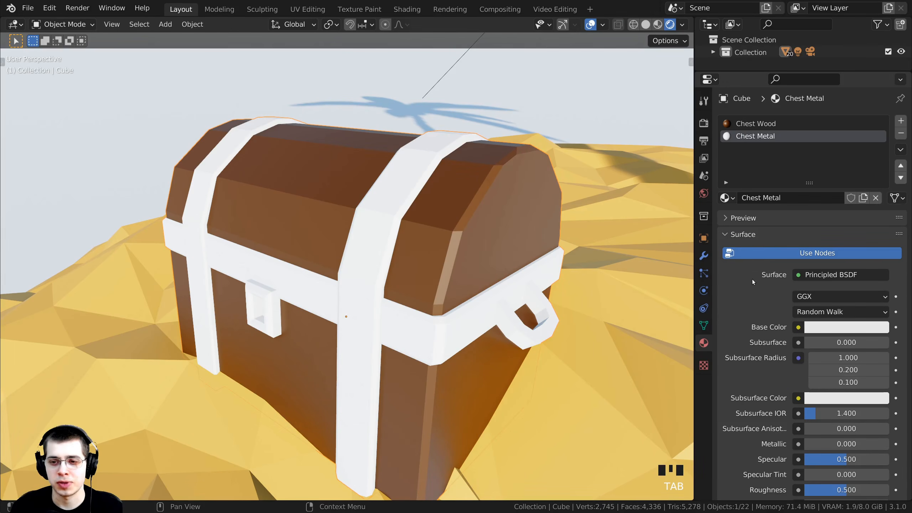
Set the Chest Metal base color to light gray, hex A3A3A3, and its Metallic value to 1.000
click(823, 325)
drag(879, 156, 879, 172)
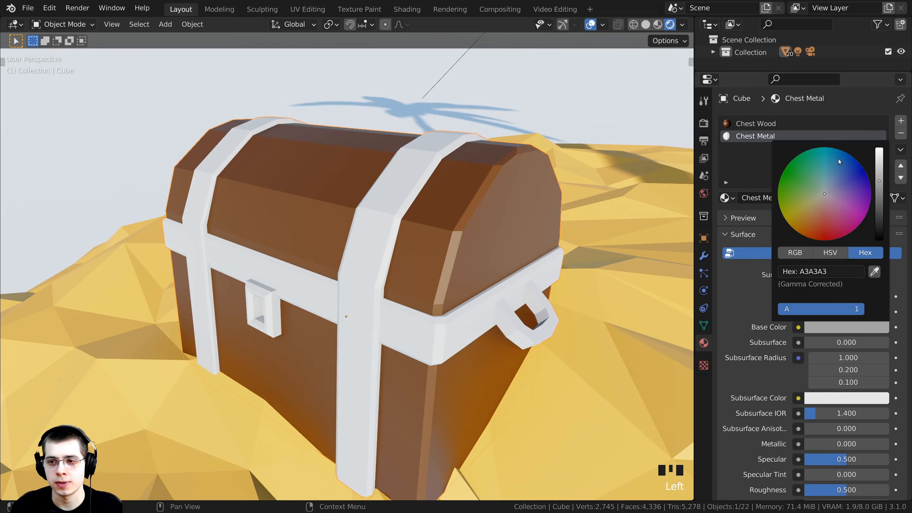
scroll(754, 326, down, 4)
scroll(758, 327, down, 3)
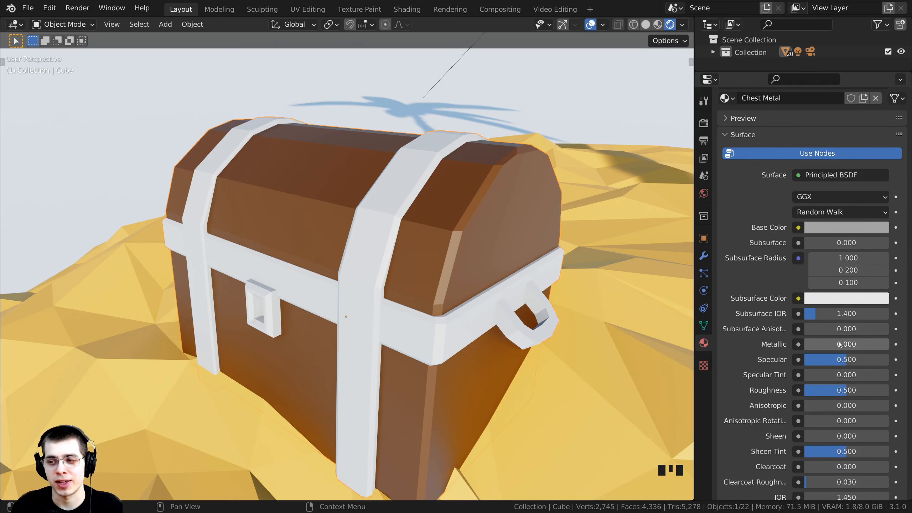
drag(813, 344, 887, 344)
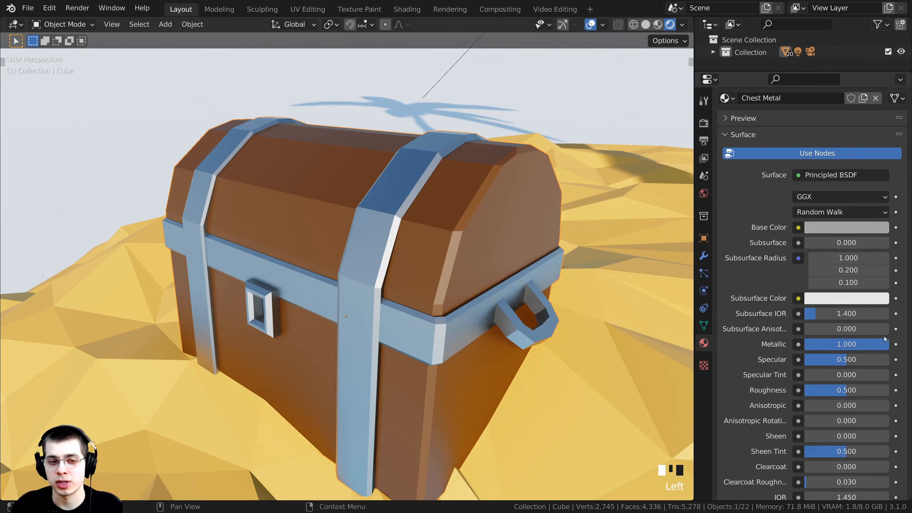
Lower the Chest Metal material's Roughness to 0.425
middle_drag(466, 320, 594, 303)
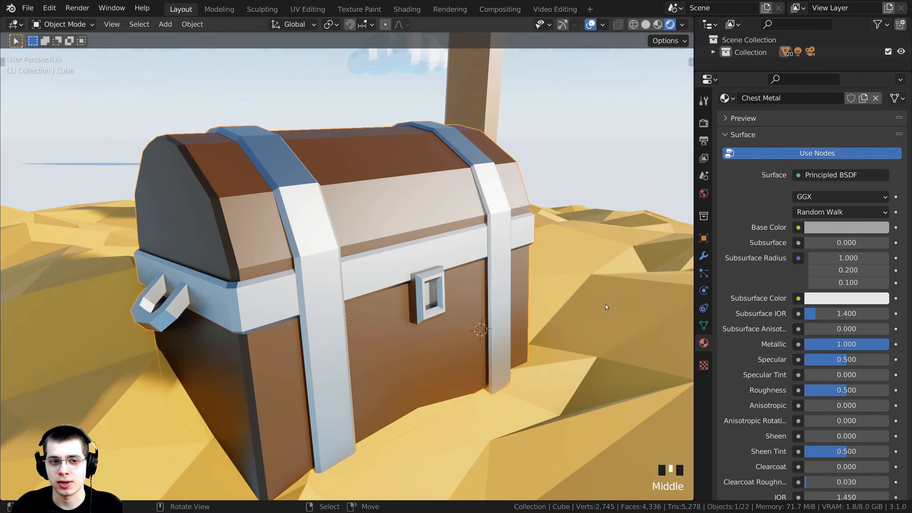
scroll(793, 357, down, 2)
scroll(467, 287, up, 2)
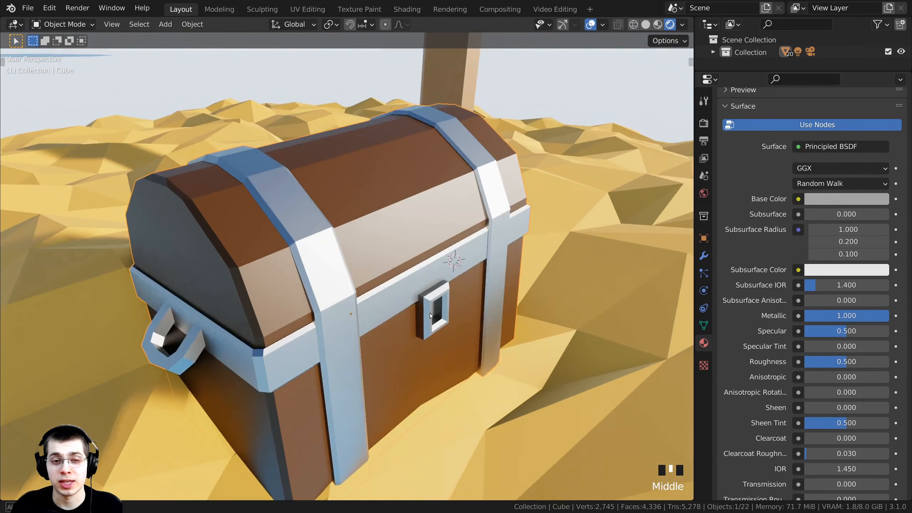
drag(816, 361, 810, 361)
middle_drag(431, 293, 318, 270)
scroll(803, 263, up, 4)
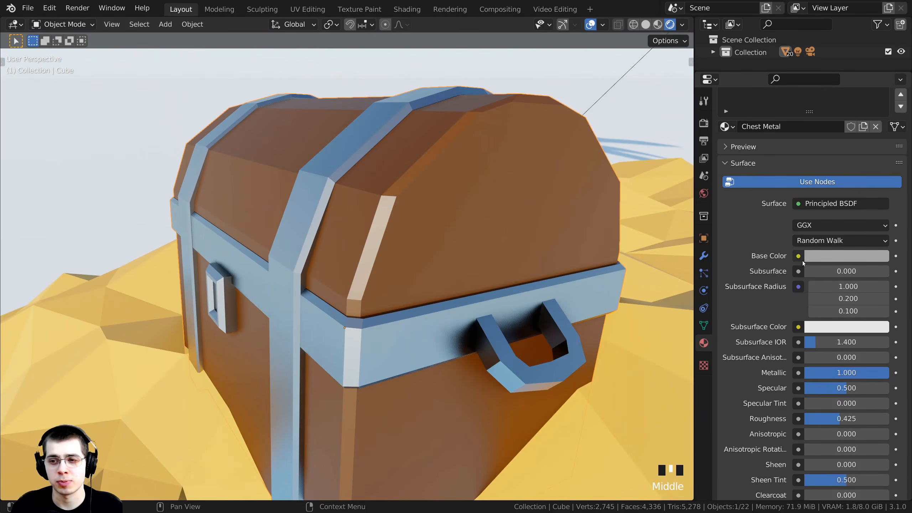
Darken the Chest Metal base color to a medium gray and check it on the chest's front
click(822, 256)
click(880, 123)
scroll(371, 206, down, 2)
middle_drag(370, 206, 616, 228)
scroll(497, 237, up, 3)
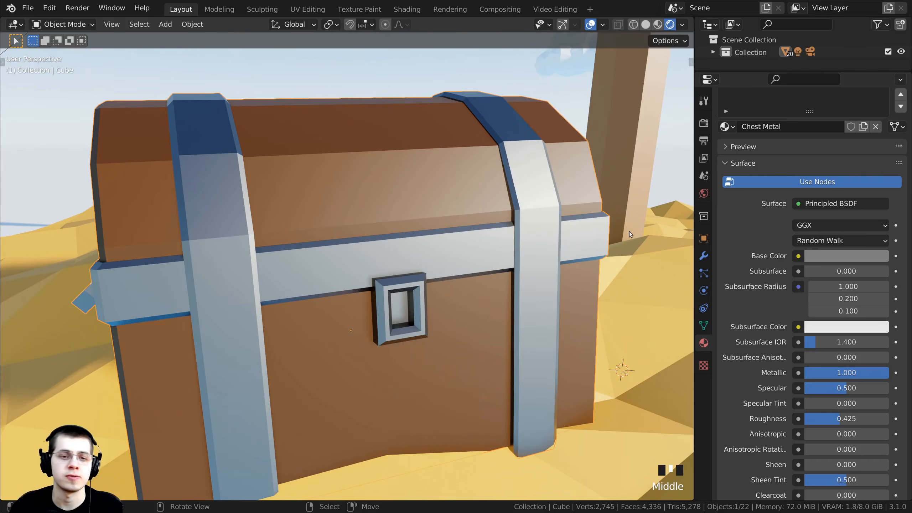
Return to the camera view of the whole island and save the file
scroll(629, 231, down, 5)
key(KP_0)
scroll(442, 262, down, 2)
key(ctrl+s)
shift+middle_drag(465, 173, 404, 233)
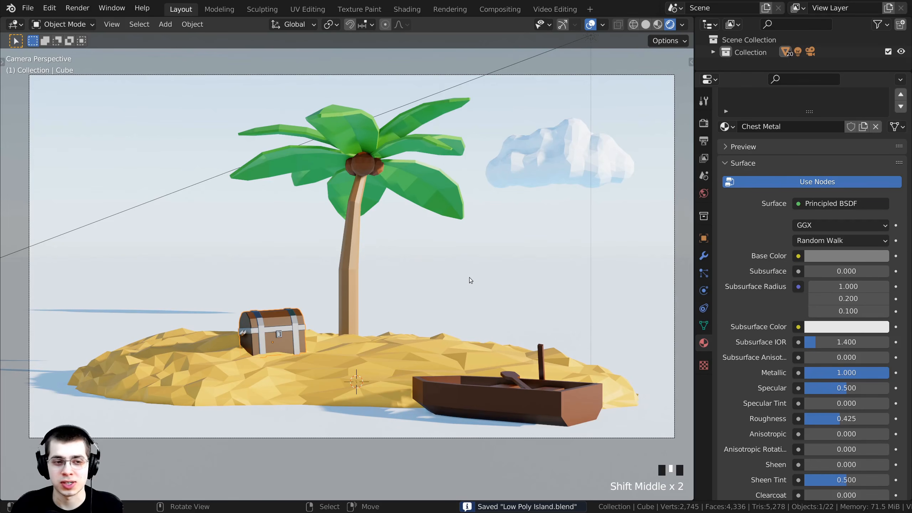
Create a new material named Ocean on the water plane and give it a bright saturated blue base color
right_click(575, 277)
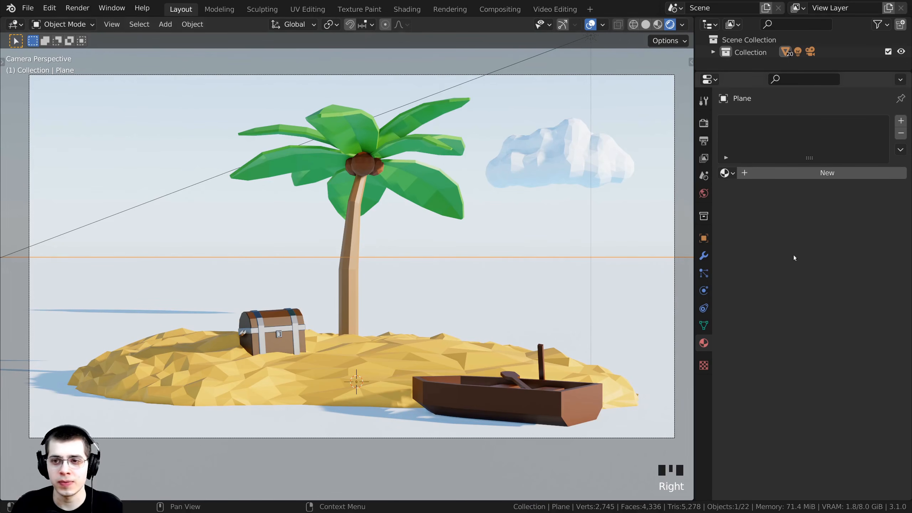
click(802, 174)
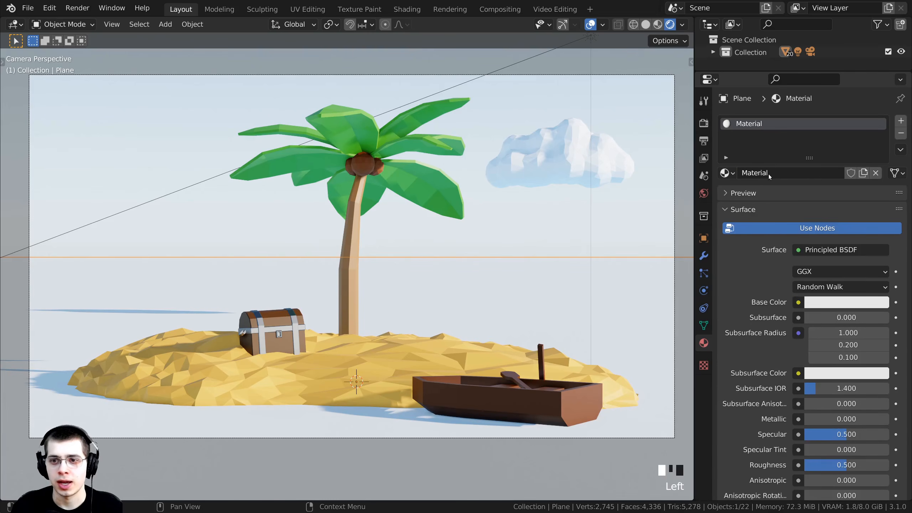
click(769, 173)
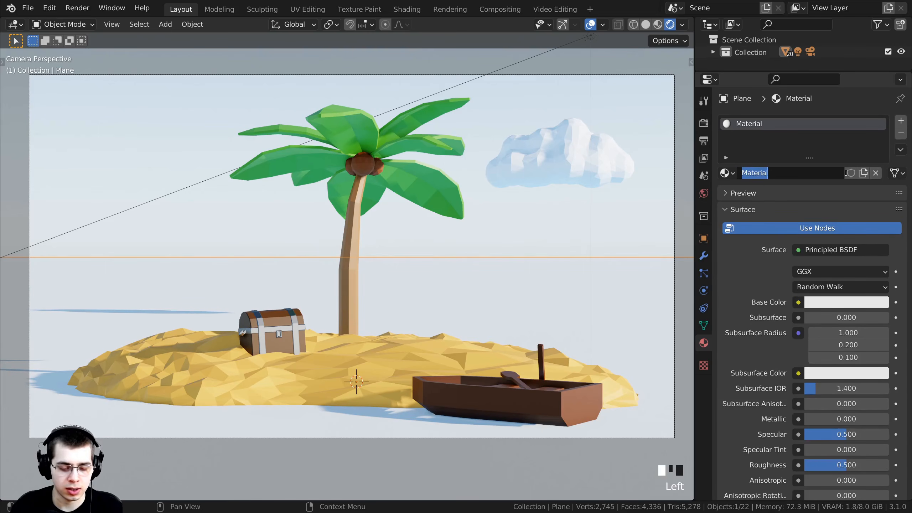
text(Ocean)
key(Return)
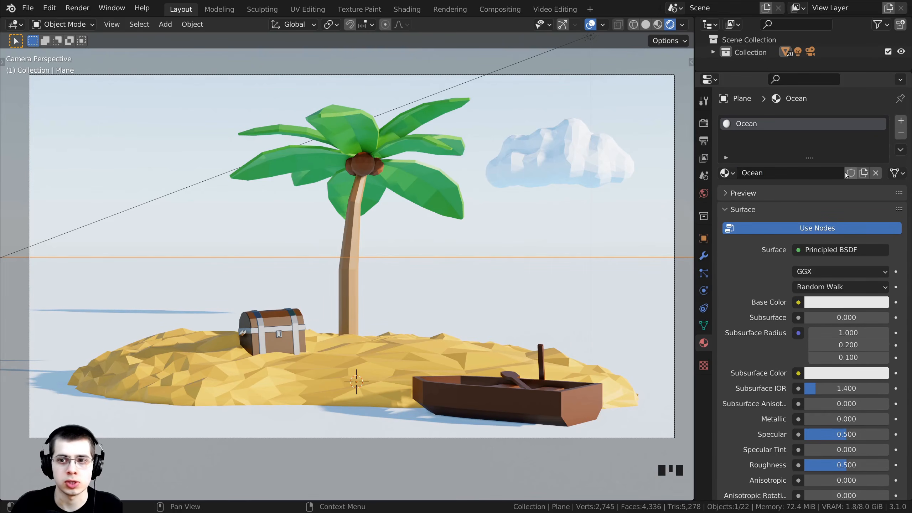
click(823, 302)
mouse_move(825, 170)
mouse_down()
mouse_move(849, 129)
mouse_move(879, 123)
mouse_up()
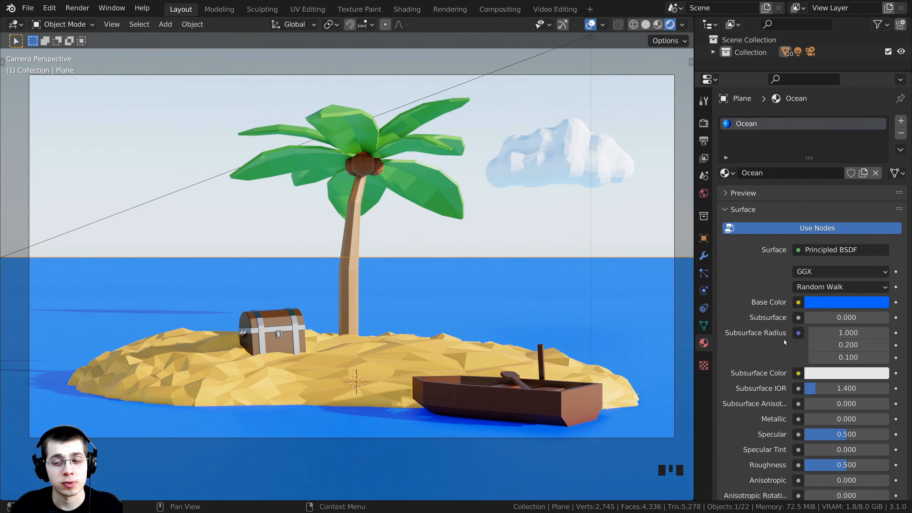
Set the Ocean material's Roughness to 0.000 and its Specular value to 1.000
scroll(784, 340, down, 5)
drag(862, 397, 816, 397)
shift+middle_drag(284, 329, 288, 335)
scroll(282, 342, up, 3)
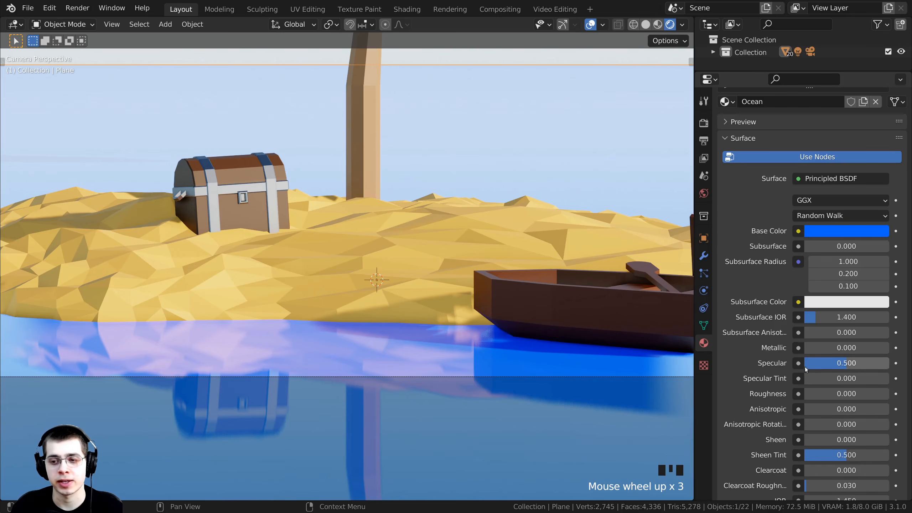
drag(817, 363, 862, 362)
scroll(379, 301, down, 3)
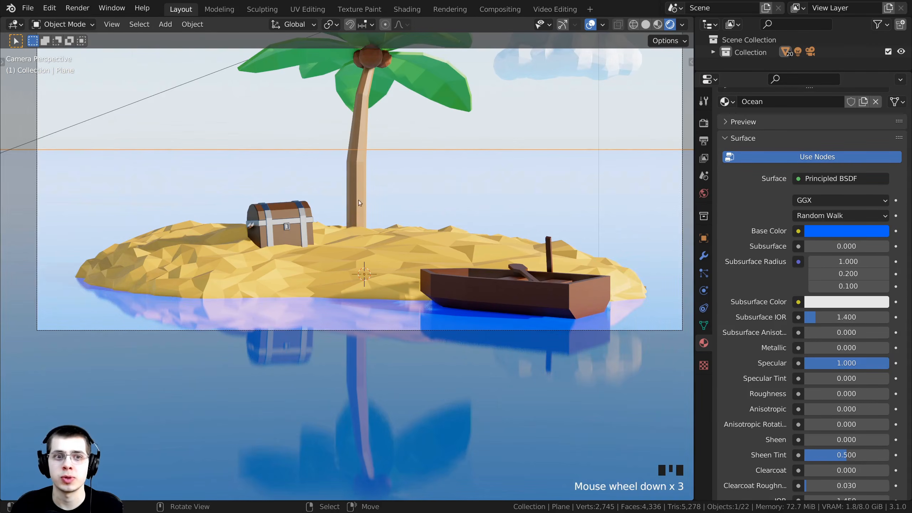
Examine the reflections of the island, chest and boat in the ocean from free angles and the camera view
middle_drag(412, 217, 404, 279)
shift+middle_drag(404, 278, 423, 293)
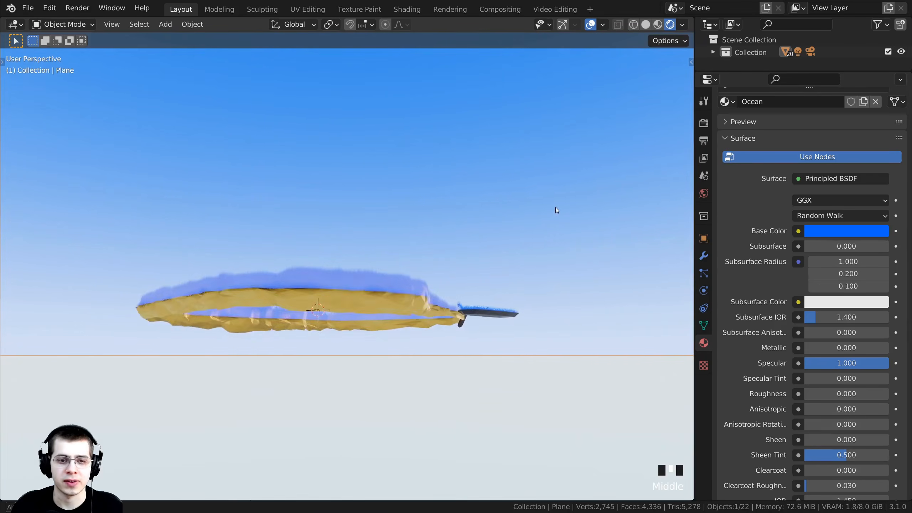
middle_drag(556, 207, 437, 310)
scroll(438, 309, up, 2)
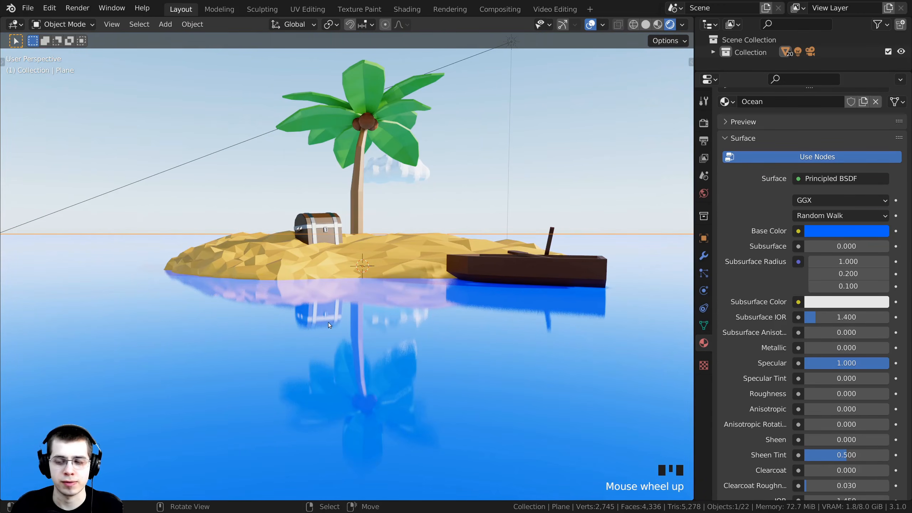
key(KP_0)
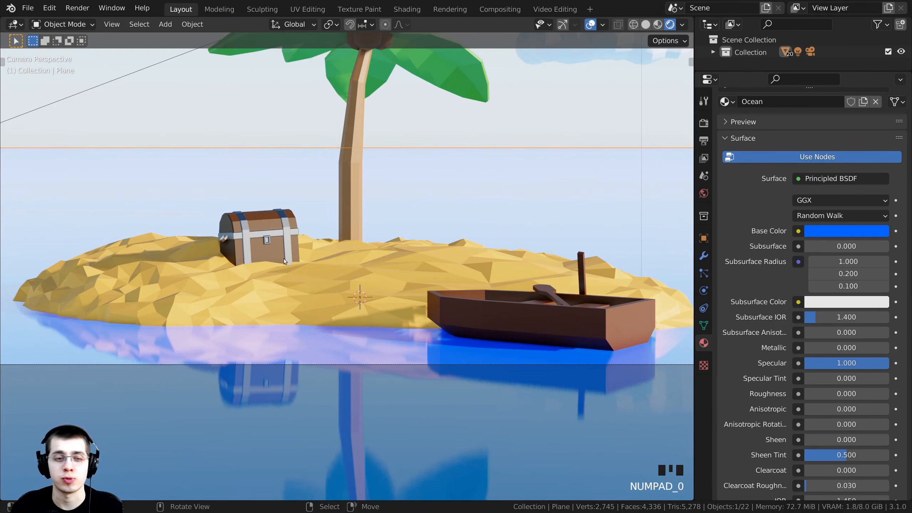
shift+middle_drag(303, 265, 260, 357)
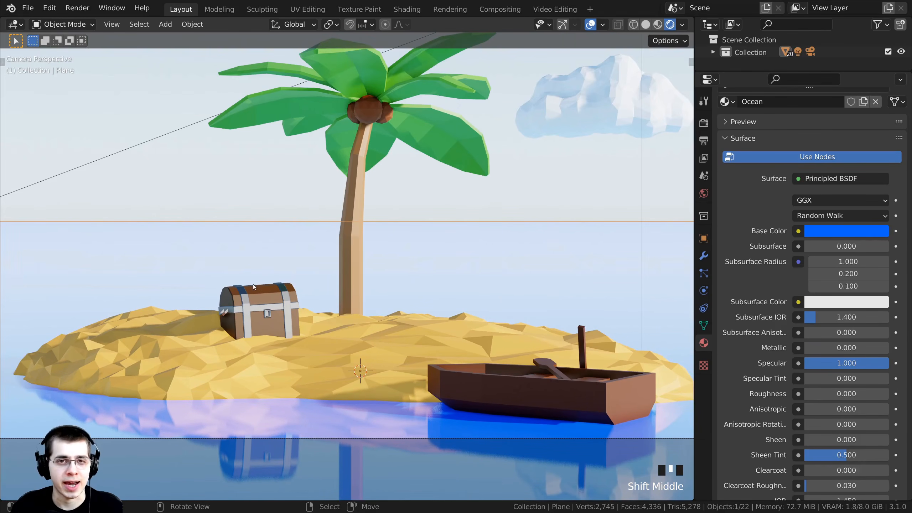
shift+middle_drag(487, 334, 336, 360)
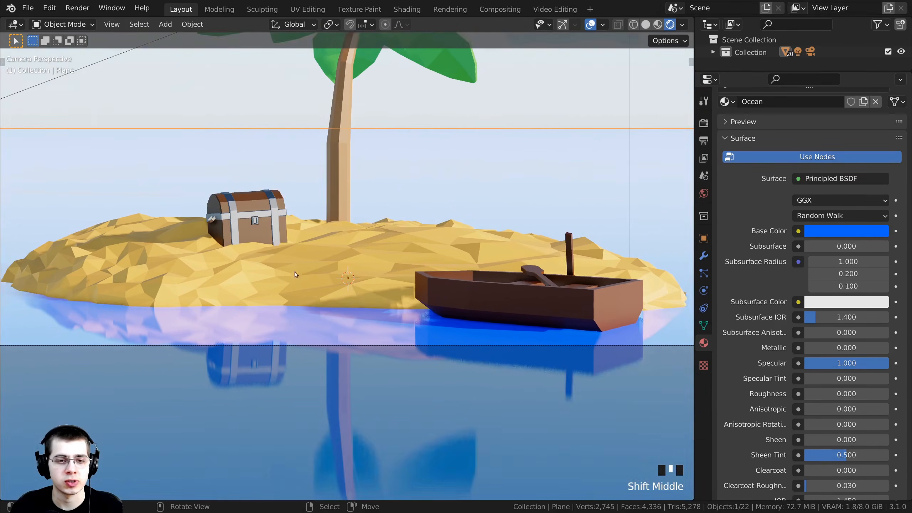
scroll(336, 360, up, 3)
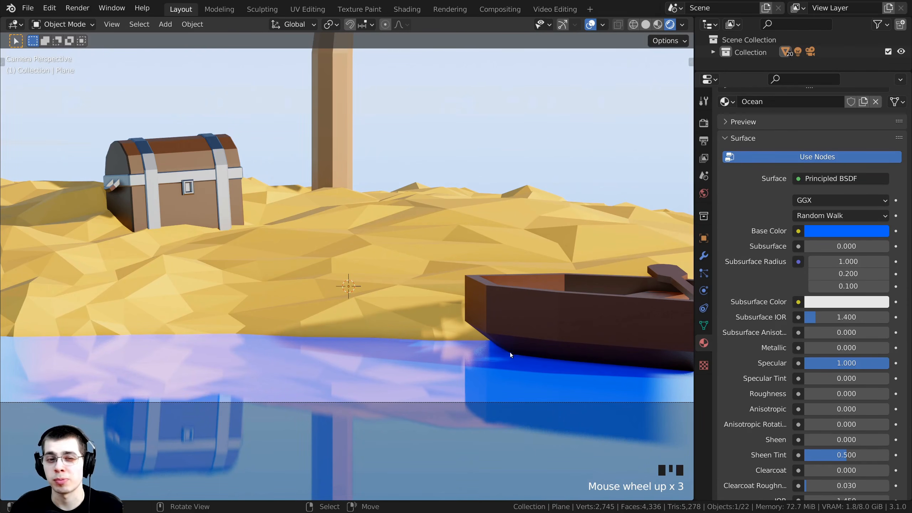
scroll(361, 265, down, 1)
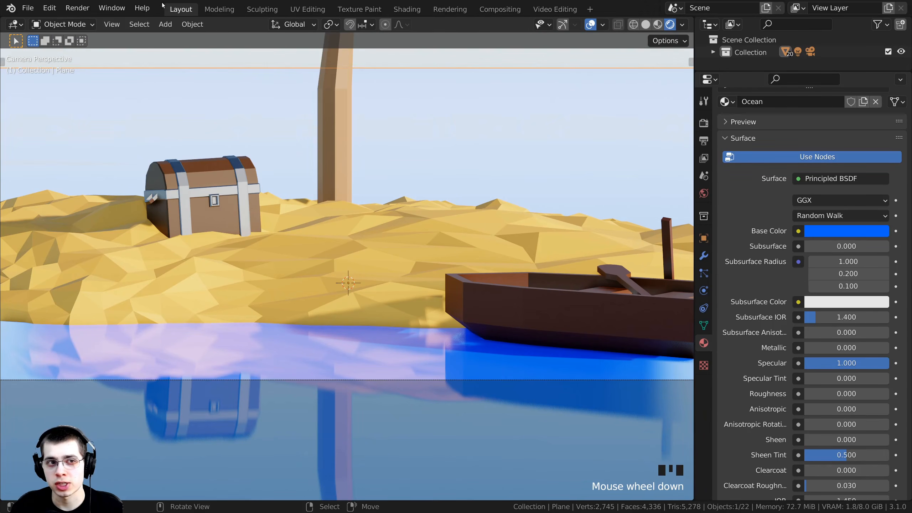
Switch to the Shading workspace and show its 3D viewport through the camera with Rendered shading
click(408, 9)
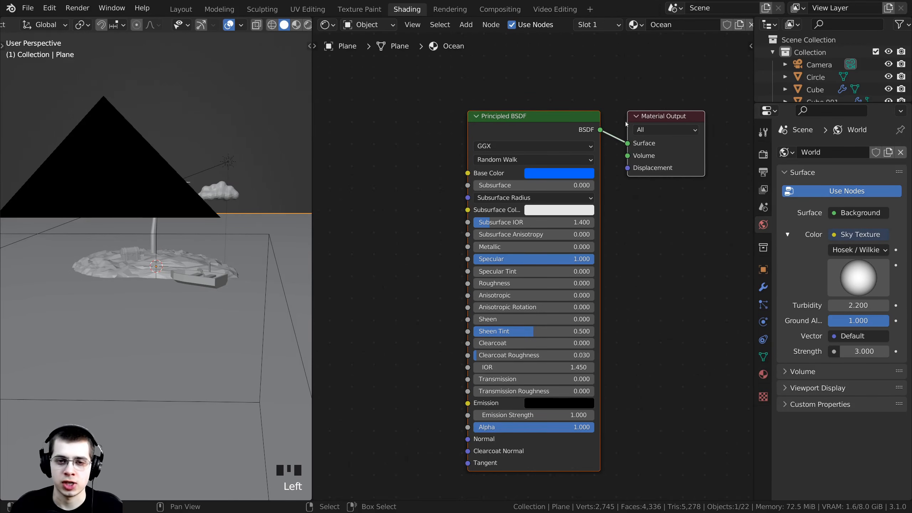
middle_drag(175, 192, 173, 227)
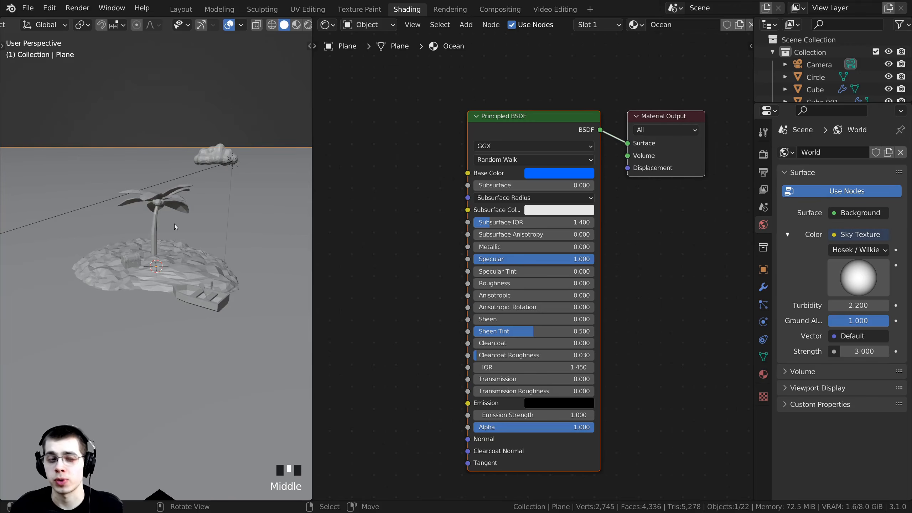
key(KP_0)
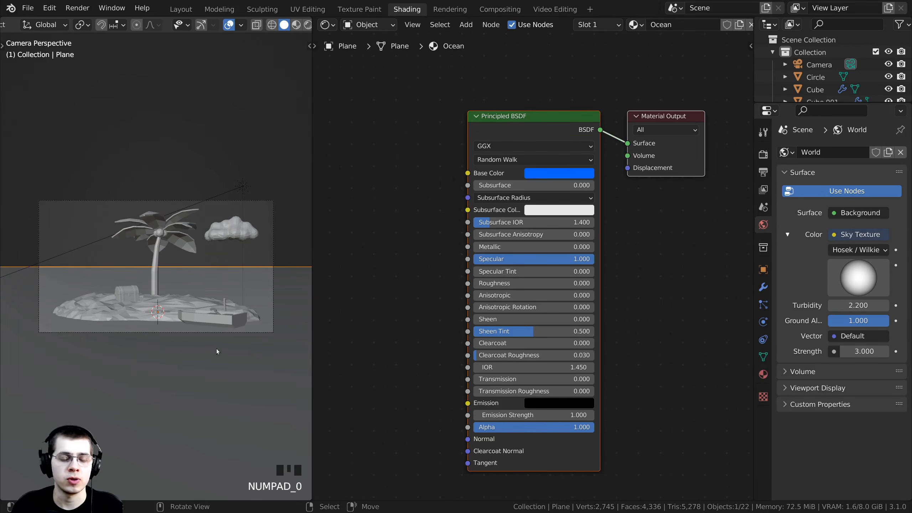
key(z)
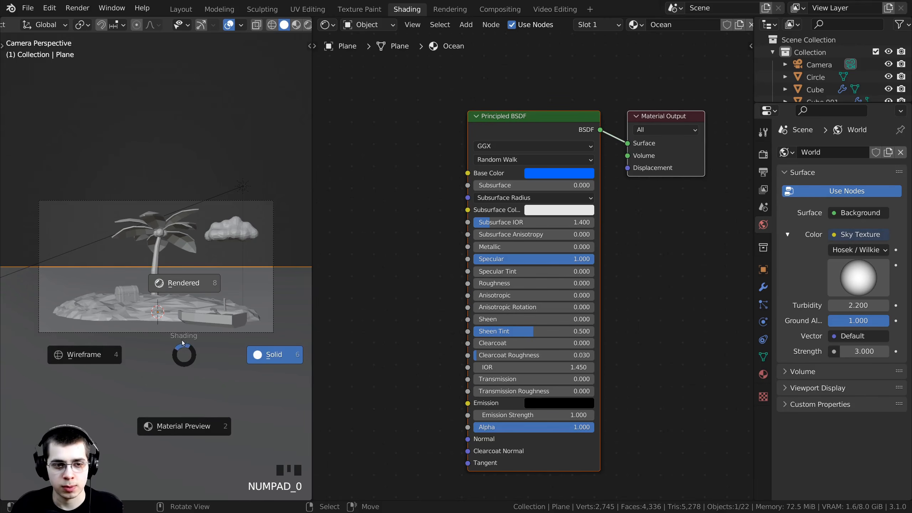
click(181, 286)
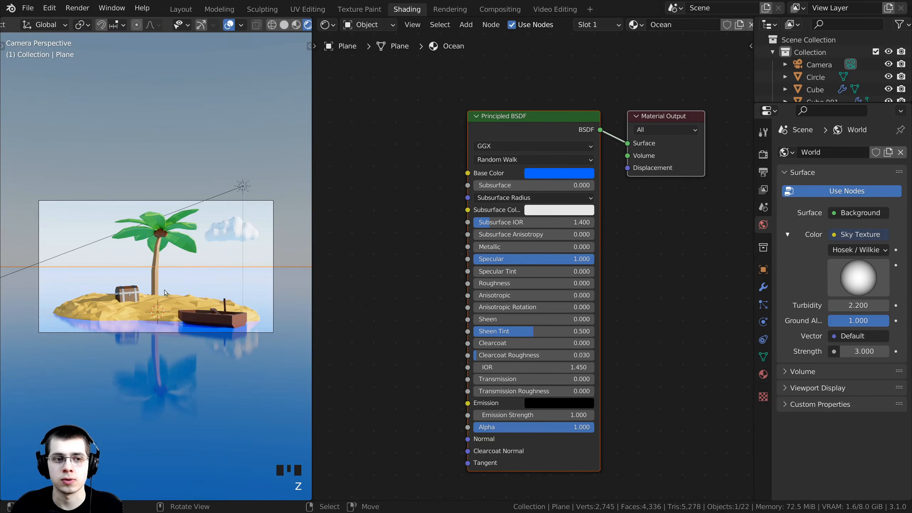
scroll(173, 288, up, 2)
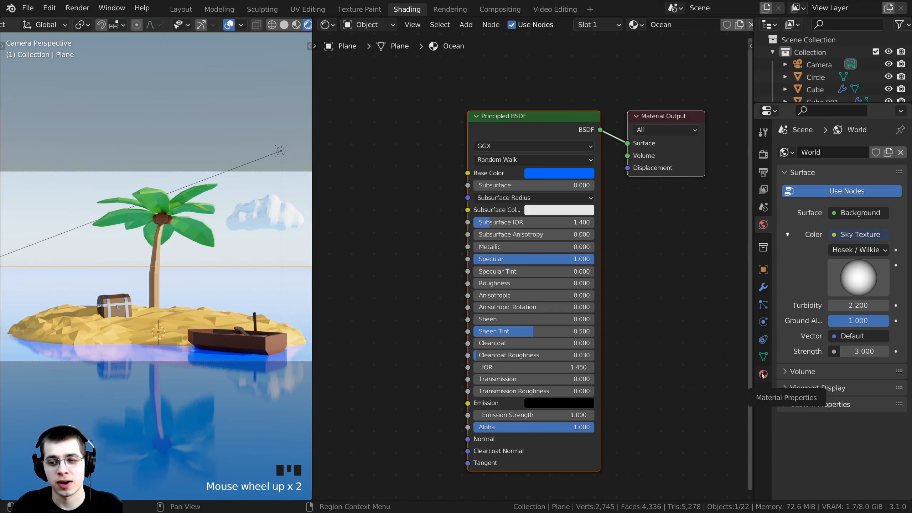
Show the water plane's Ocean material properties and compare its surface settings with the Principled BSDF node
click(763, 374)
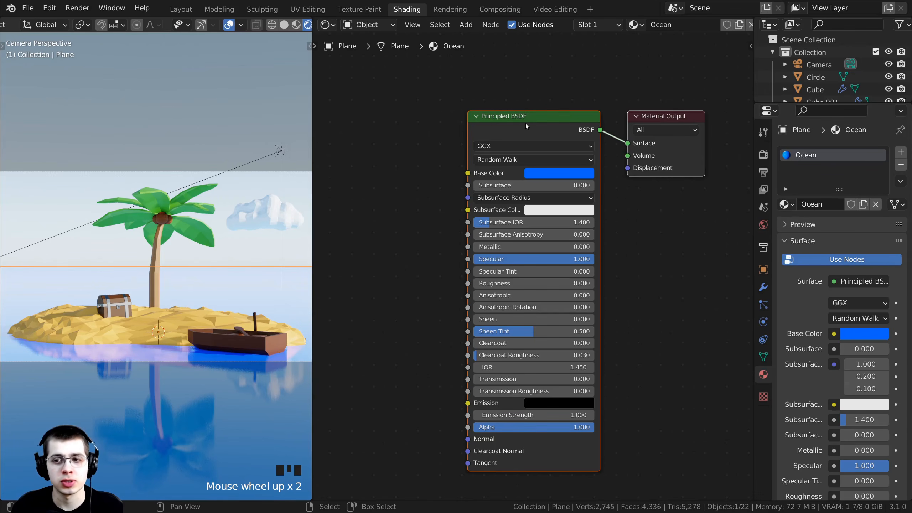
scroll(844, 179, down, 4)
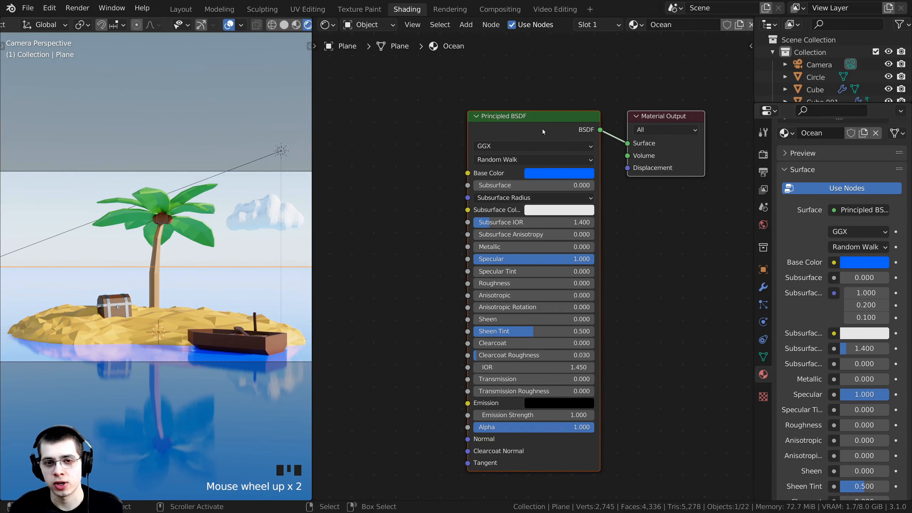
click(476, 132)
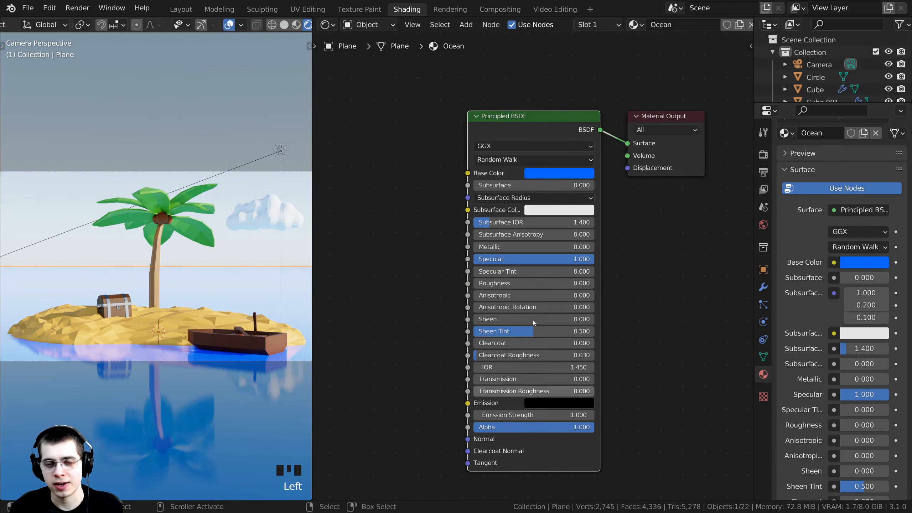
scroll(815, 335, down, 5)
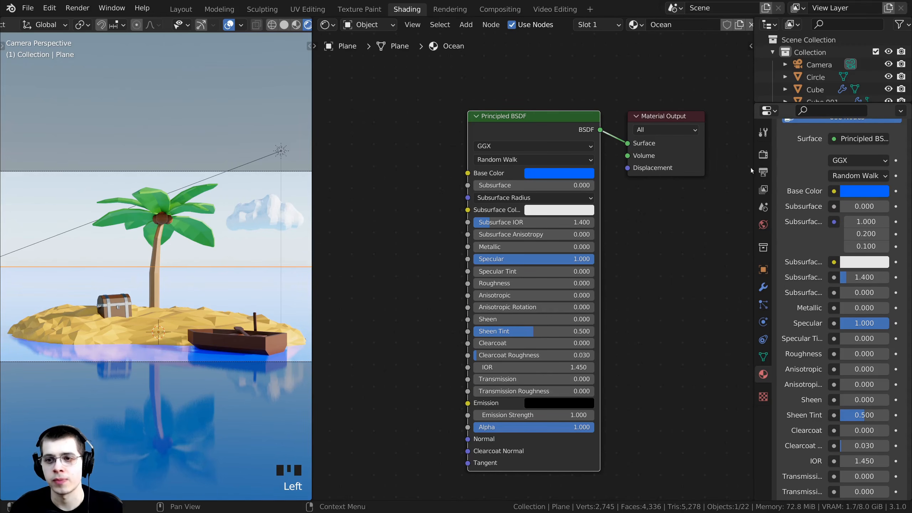
scroll(842, 298, down, 5)
scroll(843, 304, up, 5)
scroll(843, 305, up, 10)
scroll(425, 129, down, 2)
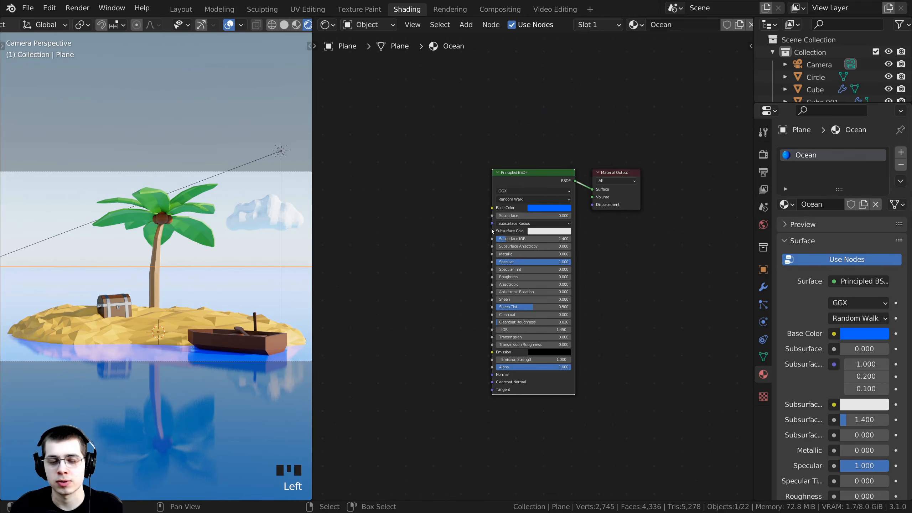
scroll(492, 231, up, 1)
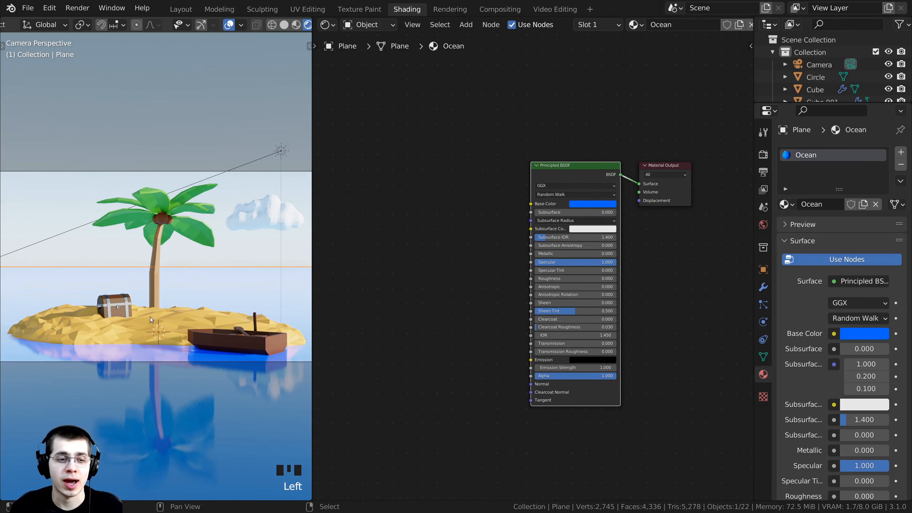
Add a Noise Texture node to the Ocean material, placed before the Principled BSDF node
scroll(150, 247, up, 4)
scroll(150, 247, up, 2)
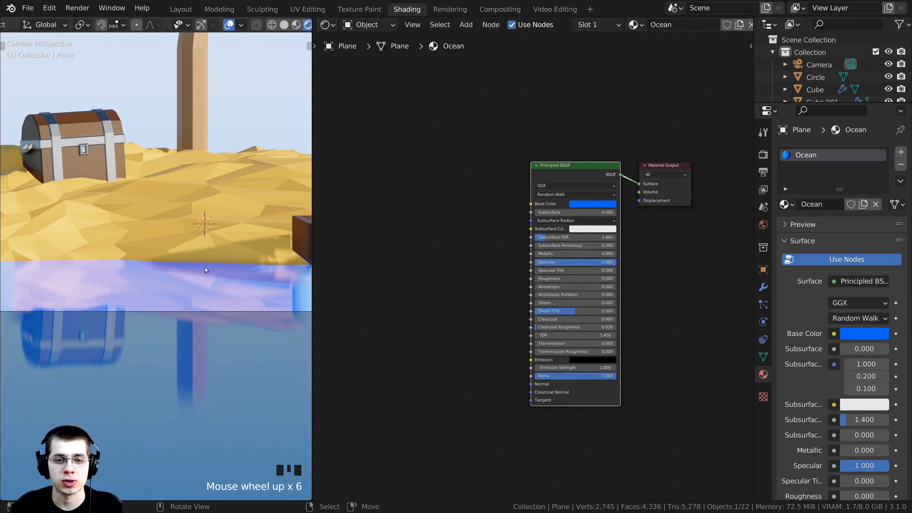
middle_drag(512, 189, 520, 193)
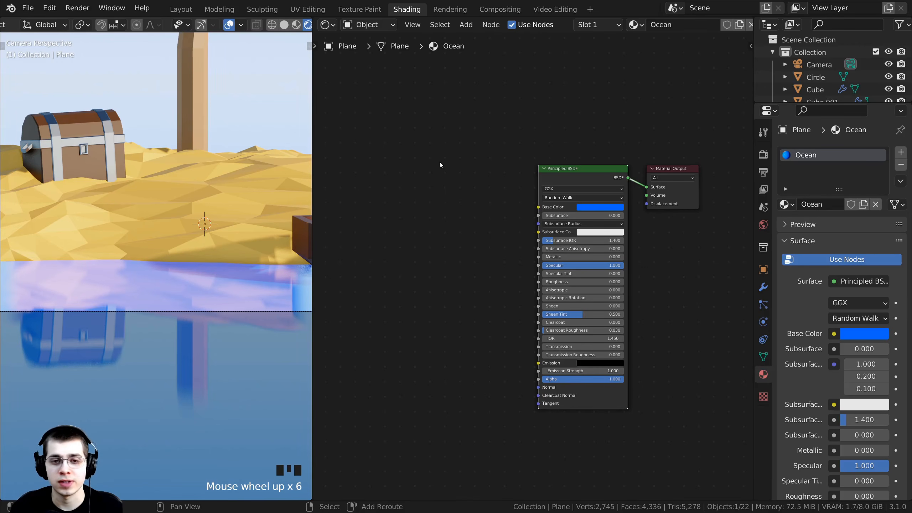
key(shift+a)
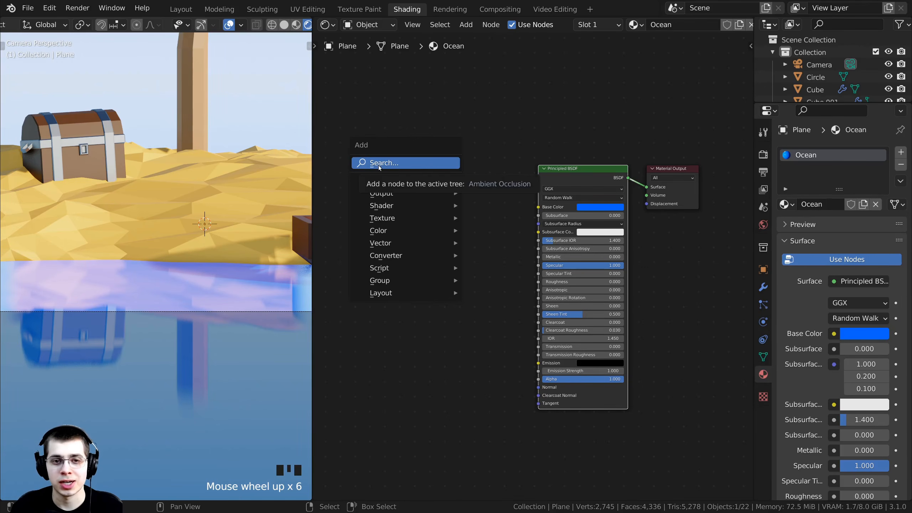
click(392, 164)
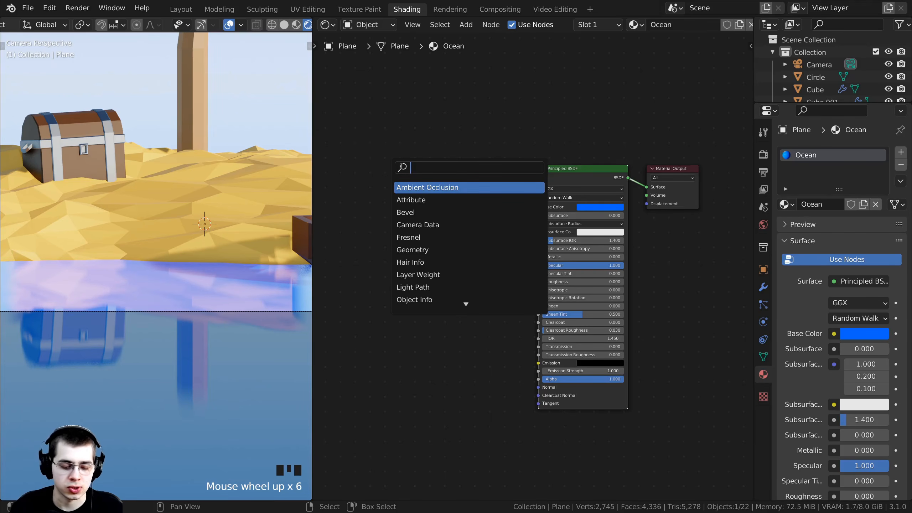
text(noise)
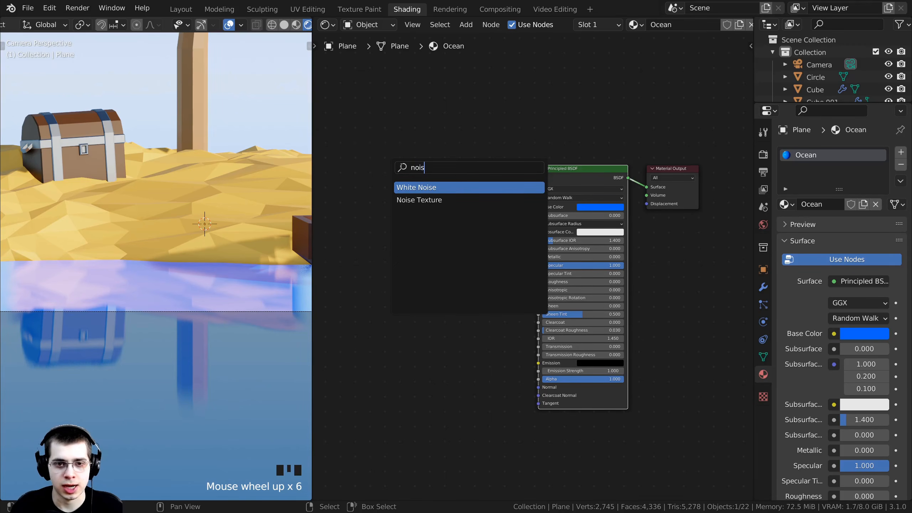
click(420, 202)
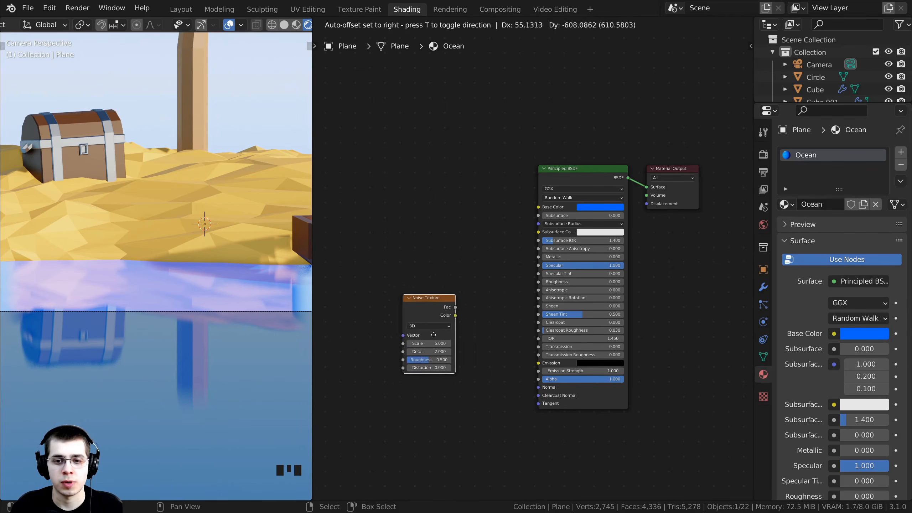
click(441, 368)
Connect the Noise Texture's Fac output to the Principled BSDF's Normal input and move the noise node slightly farther away
scroll(463, 254, up, 3)
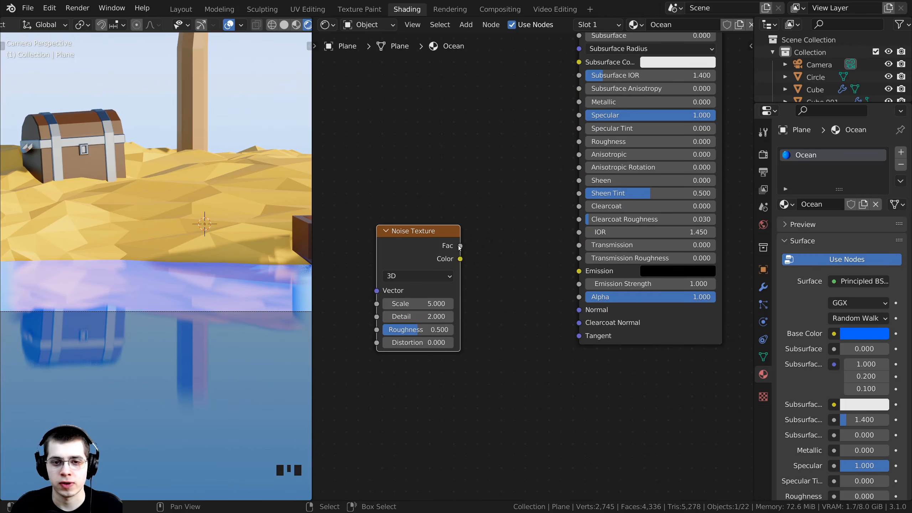
drag(460, 247, 580, 310)
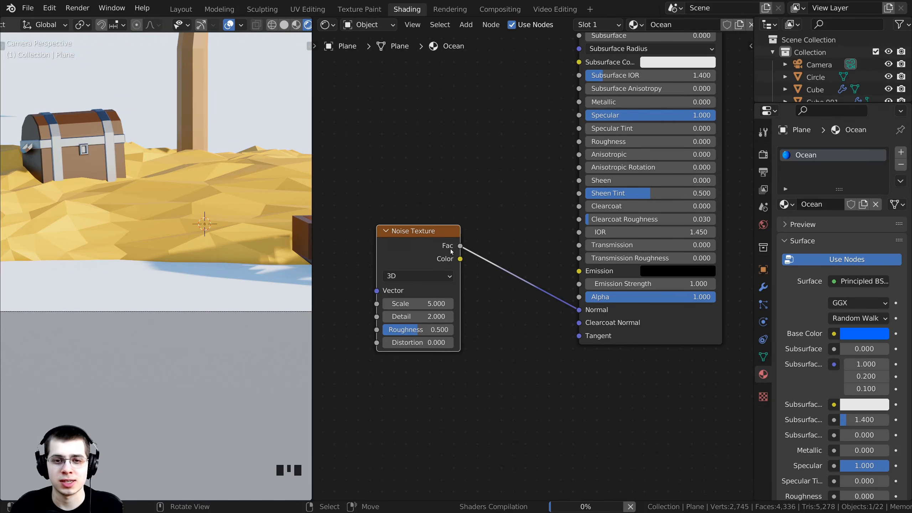
scroll(265, 248, down, 2)
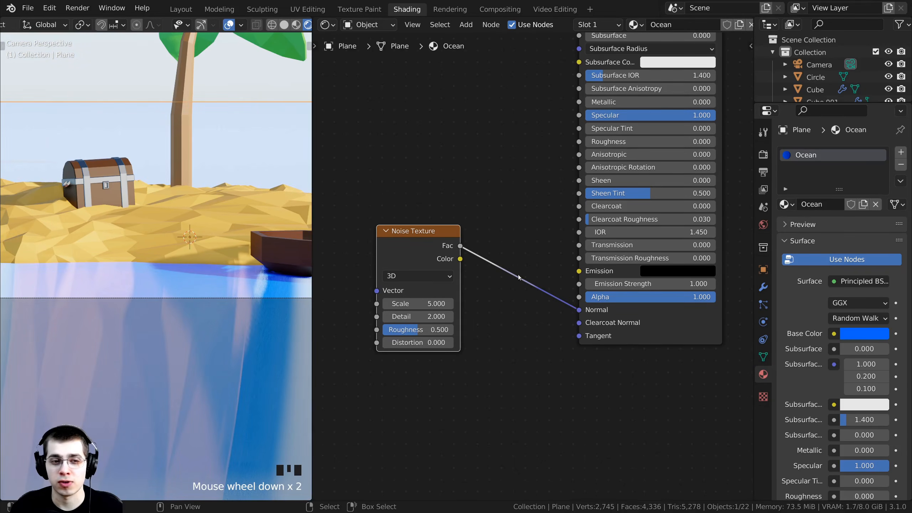
scroll(518, 277, up, 2)
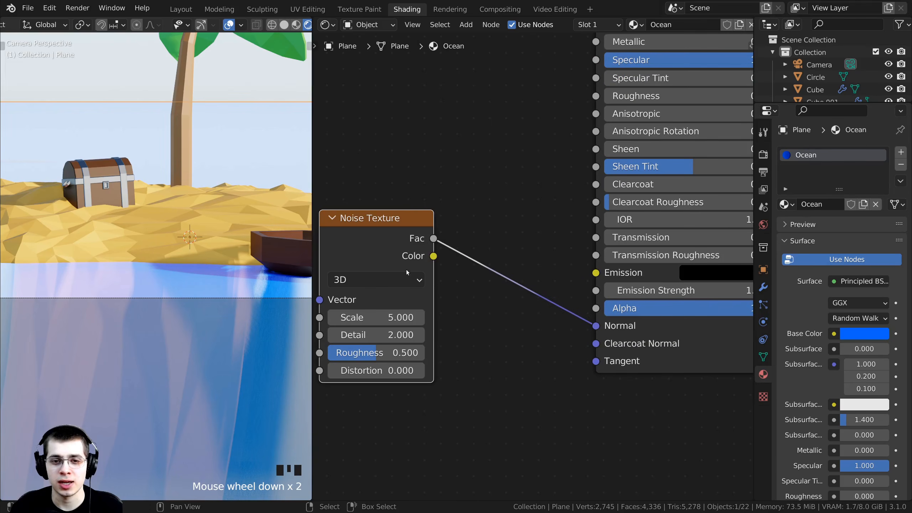
drag(434, 239, 475, 202)
click(592, 325)
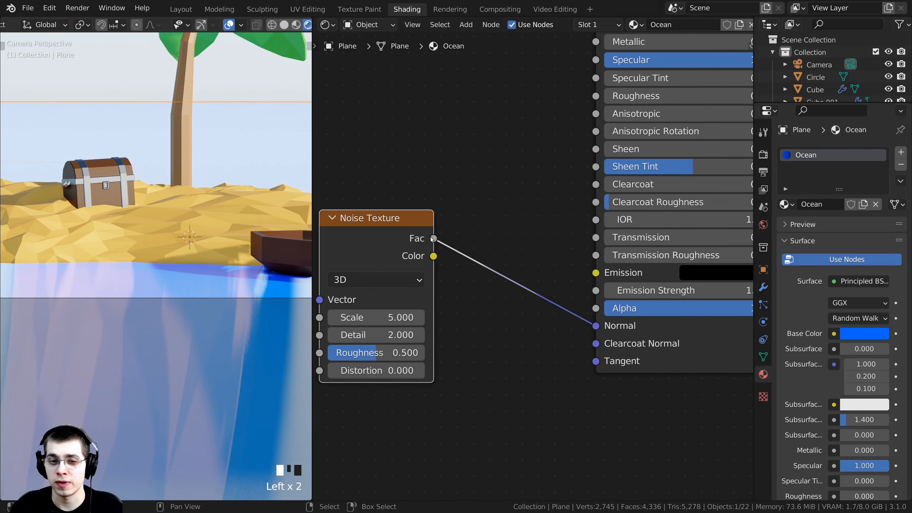
drag(402, 217, 375, 218)
Add a Bump node to the Ocean material's node tree
middle_drag(409, 202, 546, 214)
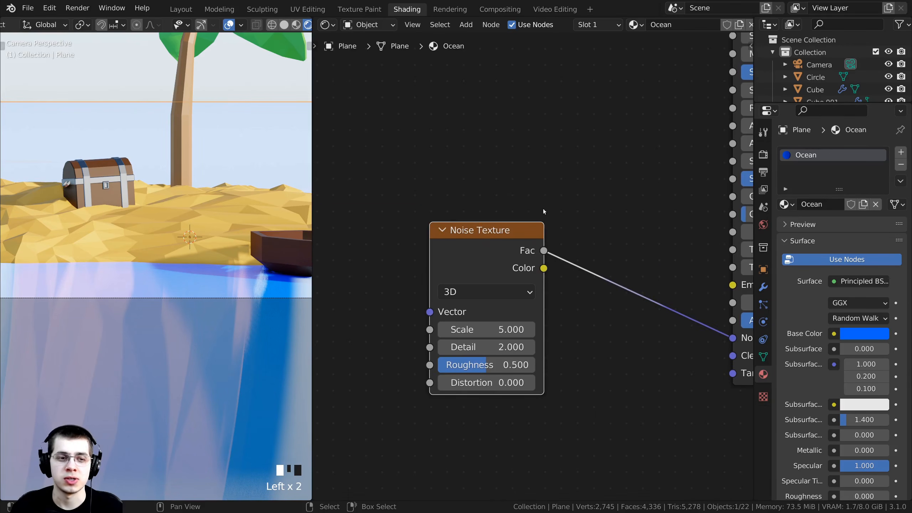
key(shift+a)
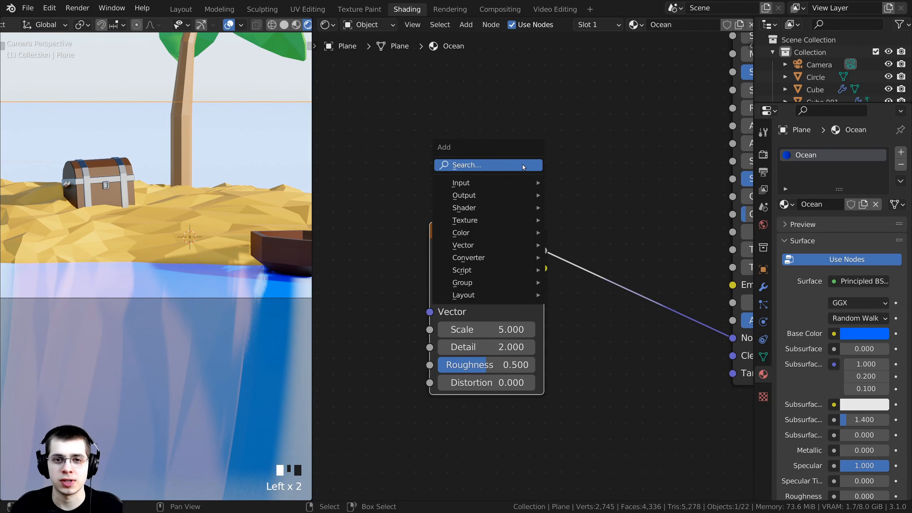
click(478, 166)
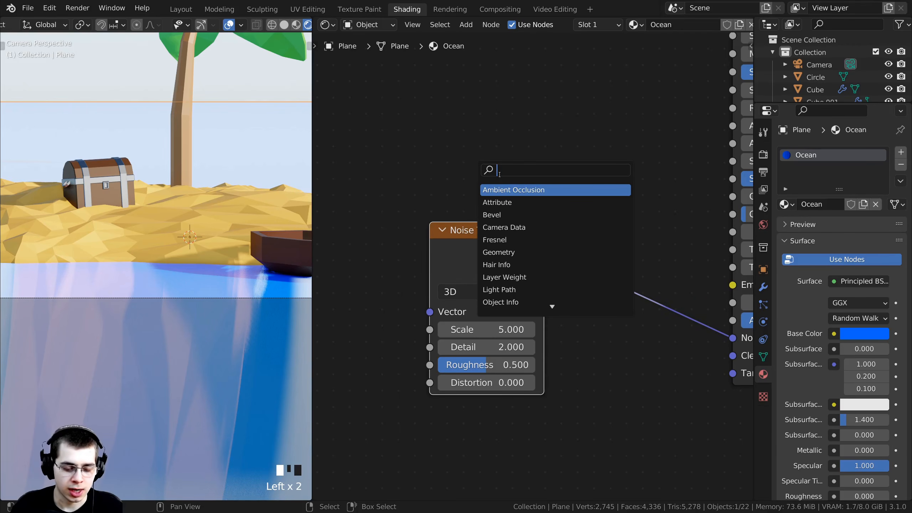
text(bu)
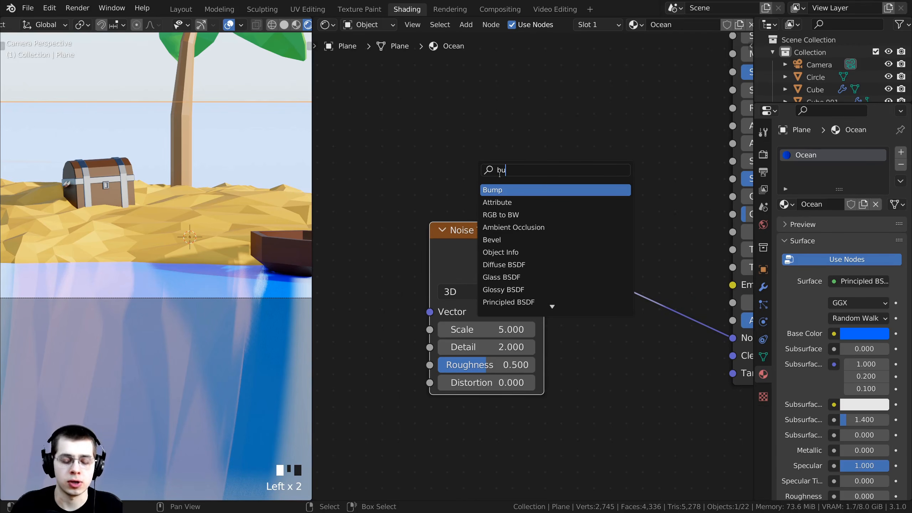
text(mp)
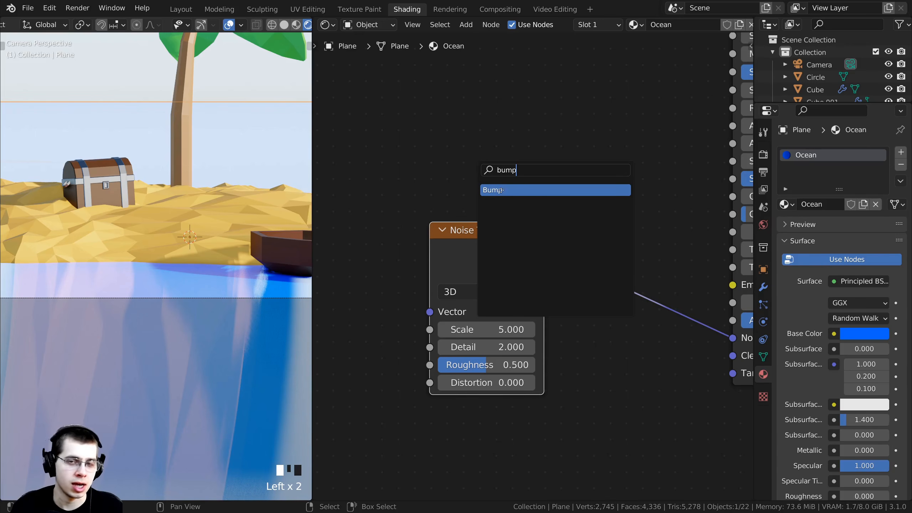
click(501, 190)
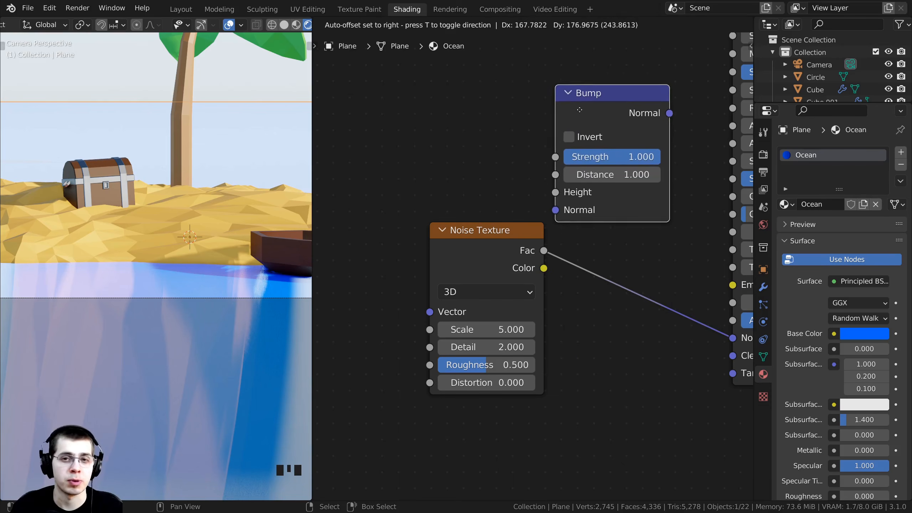
click(579, 110)
Insert the Bump node into the link between Noise Texture and Principled BSDF, feeding the noise Fac into the Bump's Height input
scroll(574, 116, down, 2)
middle_drag(575, 118, 421, 138)
drag(428, 140, 474, 284)
middle_drag(478, 272, 578, 268)
drag(430, 263, 419, 259)
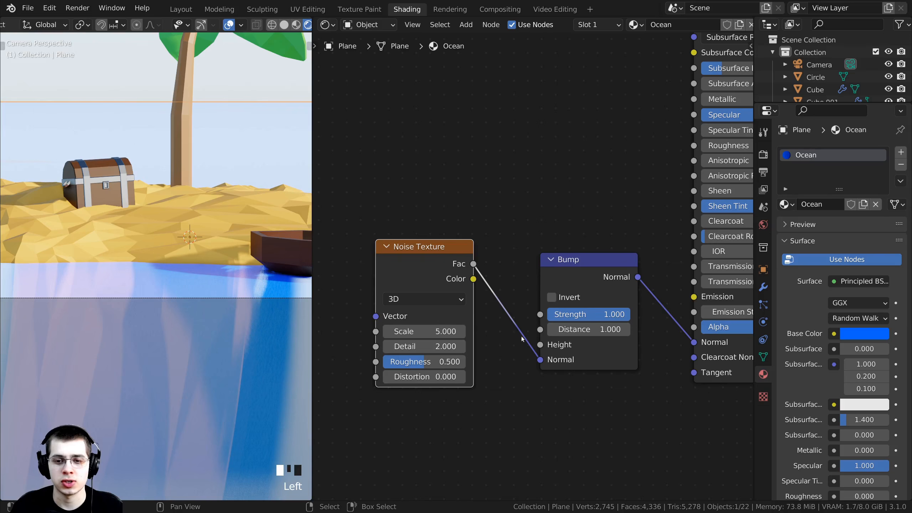
drag(539, 363, 538, 347)
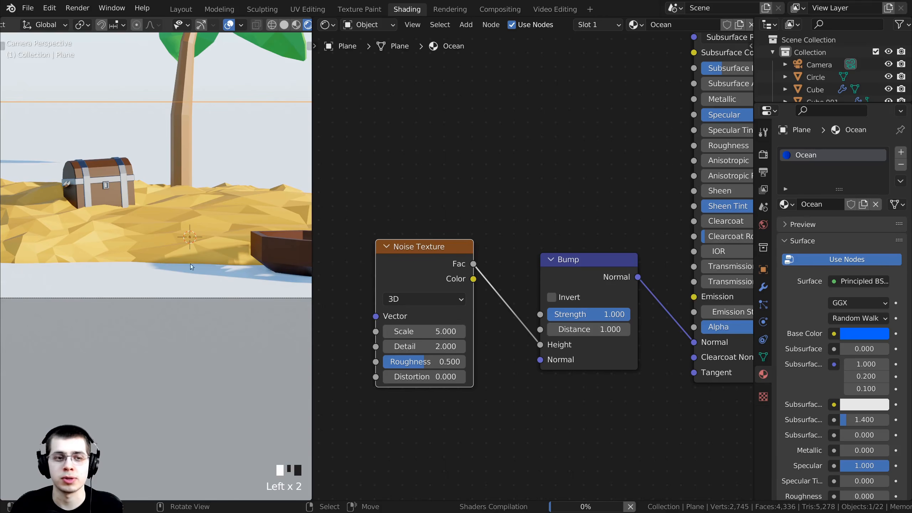
Set the Noise Texture's Scale to 300 and check the ripples on the water around the island
shift+middle_drag(173, 284, 138, 246)
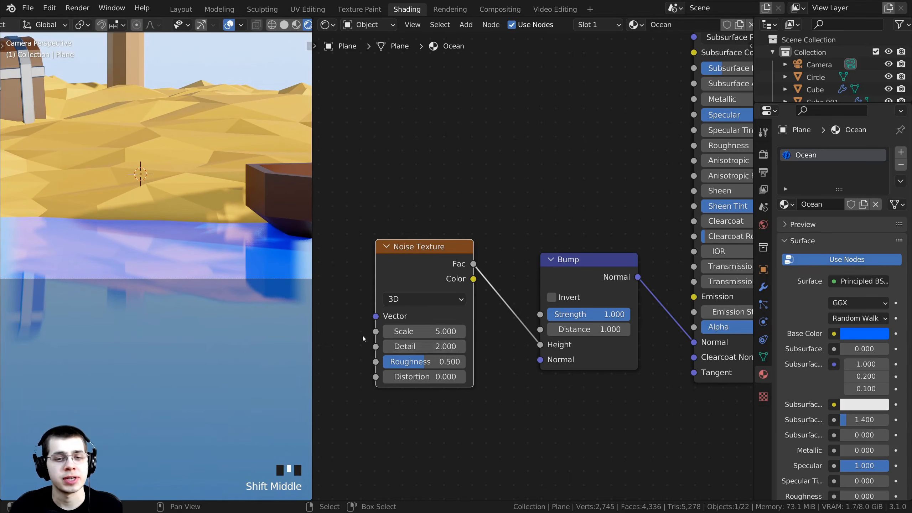
shift+middle_drag(222, 303, 229, 327)
scroll(252, 323, down, 3)
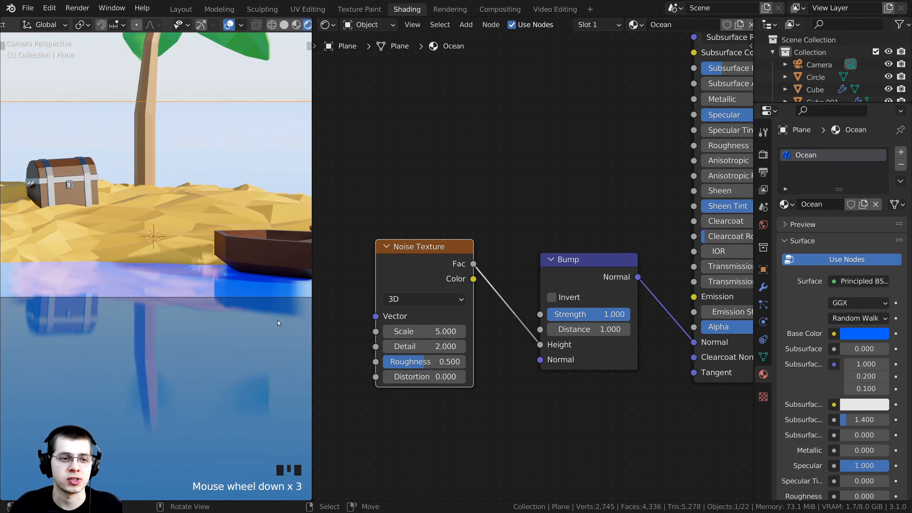
drag(424, 331, 508, 331)
scroll(158, 313, up, 2)
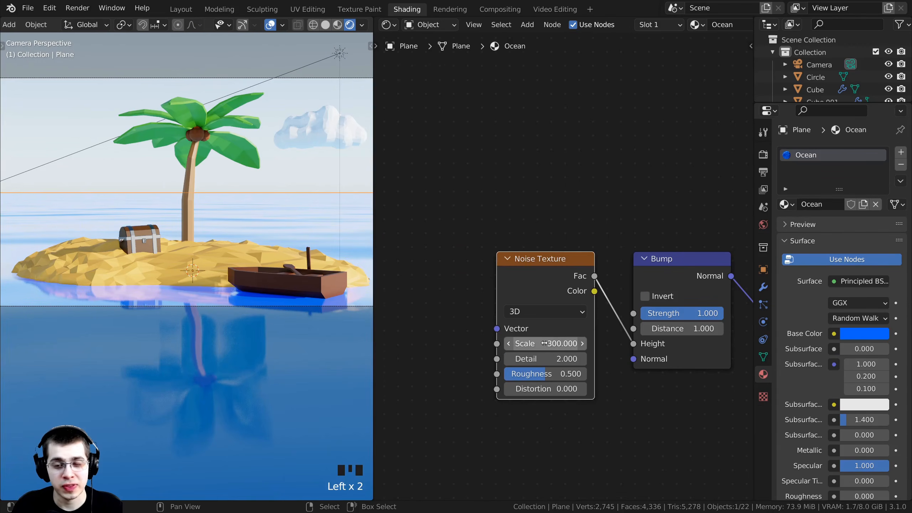
scroll(560, 271, up, 2)
scroll(532, 297, up, 2)
middle_drag(532, 298, 514, 250)
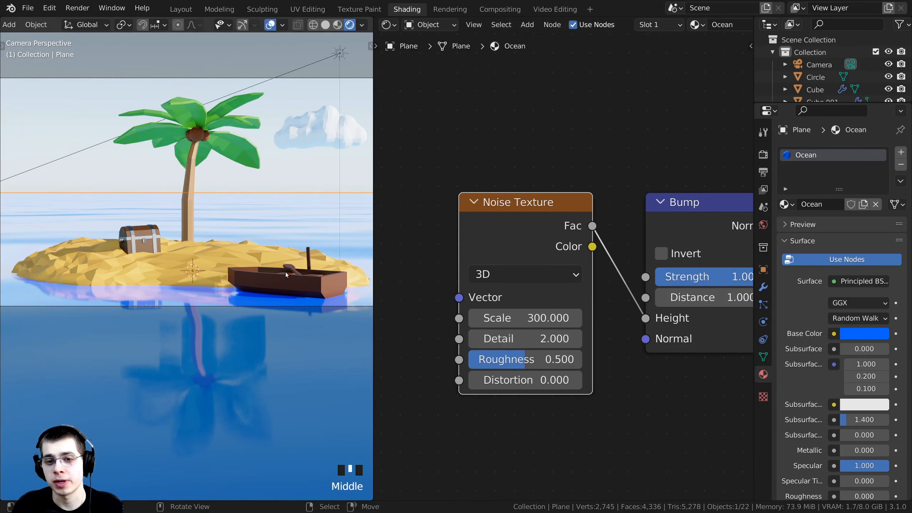
shift+middle_drag(98, 246, 82, 261)
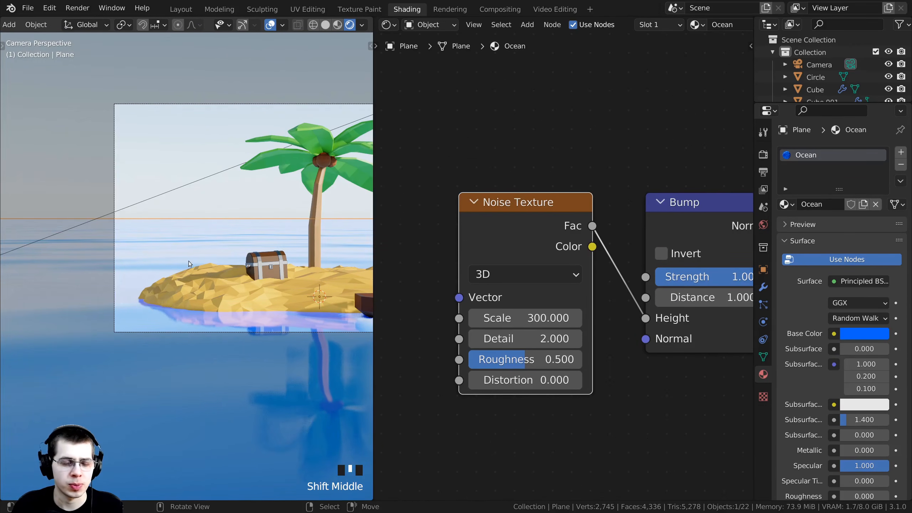
scroll(455, 235, down, 4)
Add a Texture Coordinate node to the Ocean material and place it beside the Noise Texture's input side
middle_drag(413, 229, 502, 233)
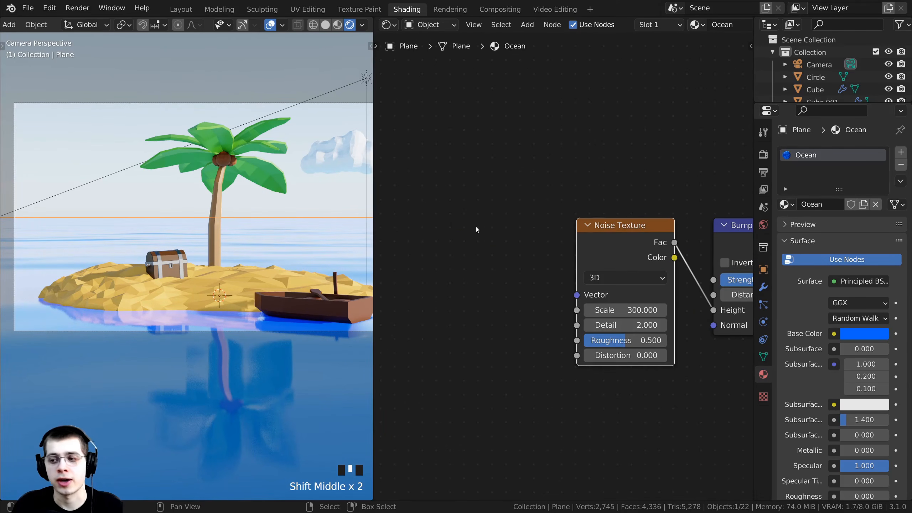
key(shift+a)
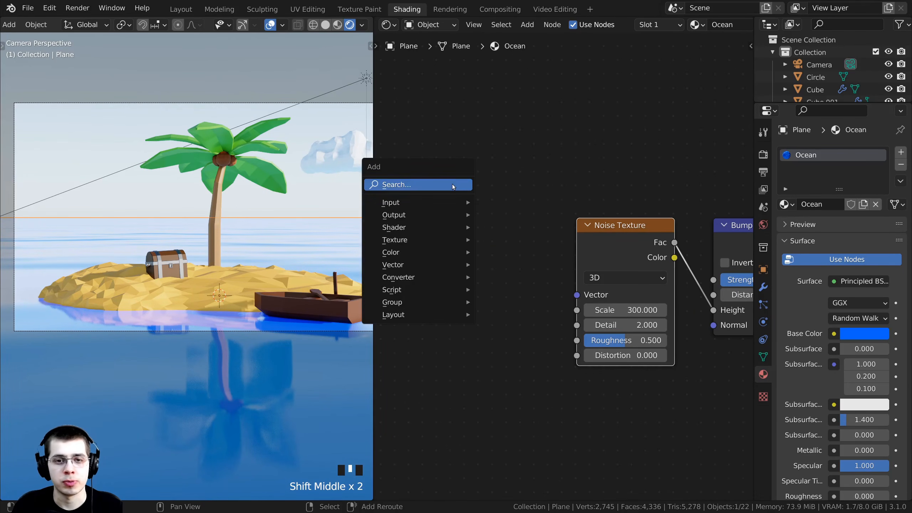
click(422, 184)
text(text)
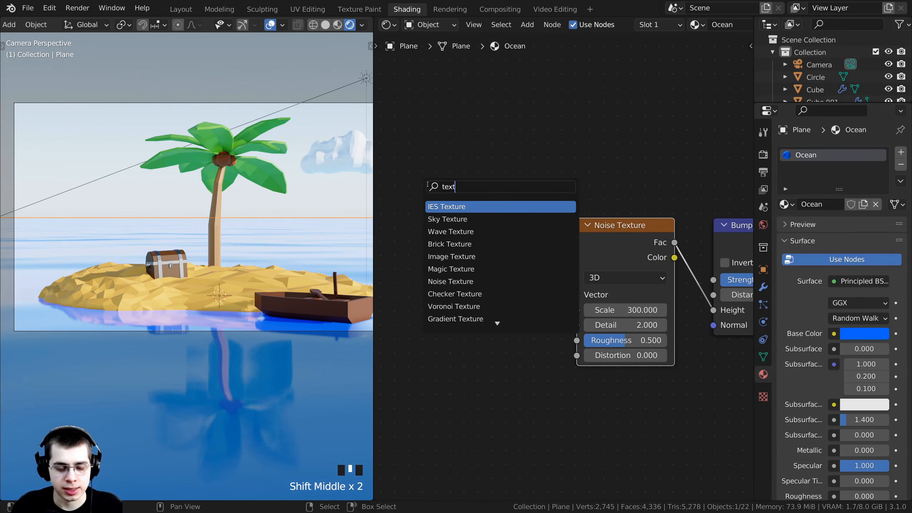
text(ure )
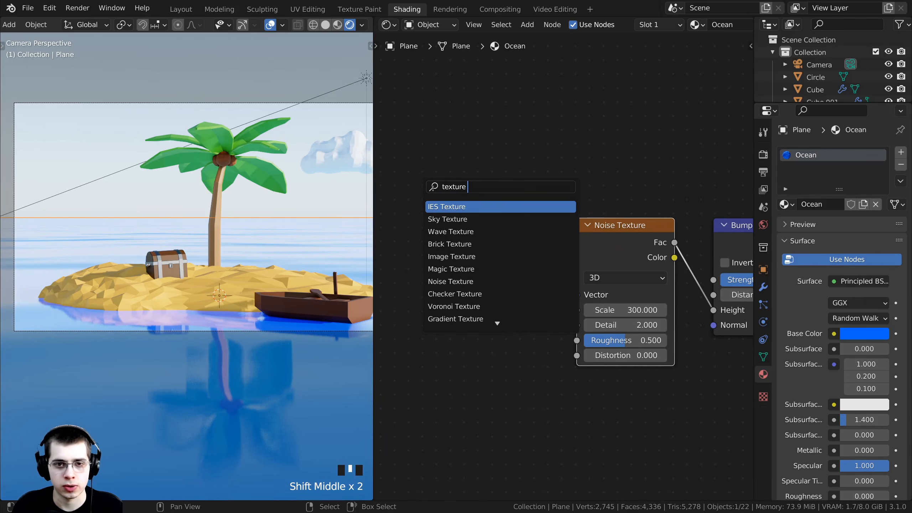
text(c)
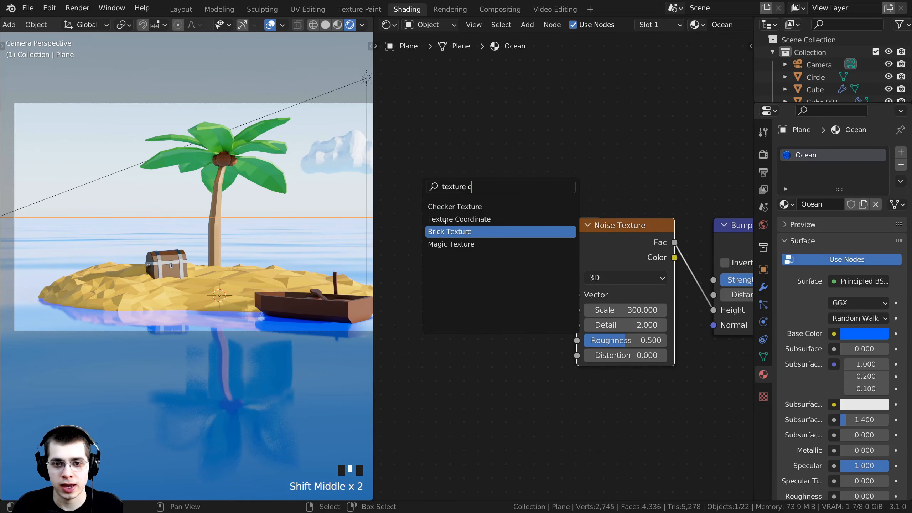
click(471, 219)
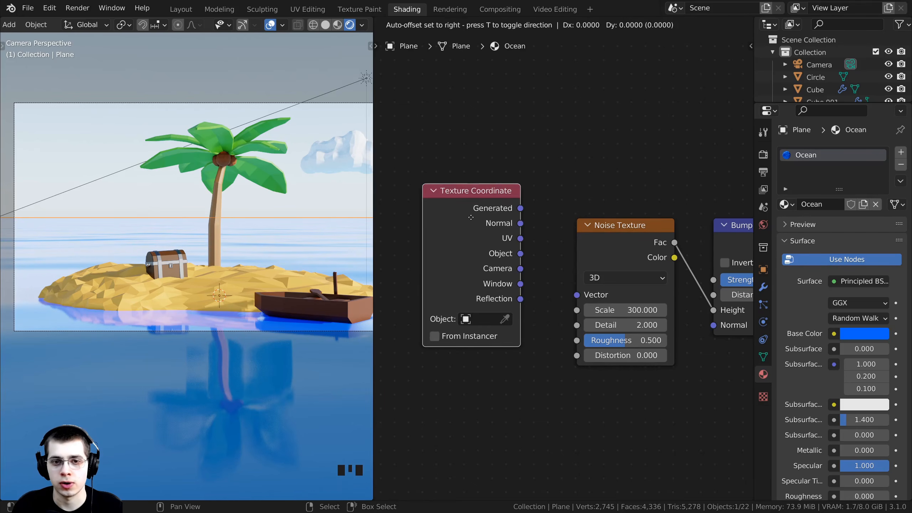
click(456, 266)
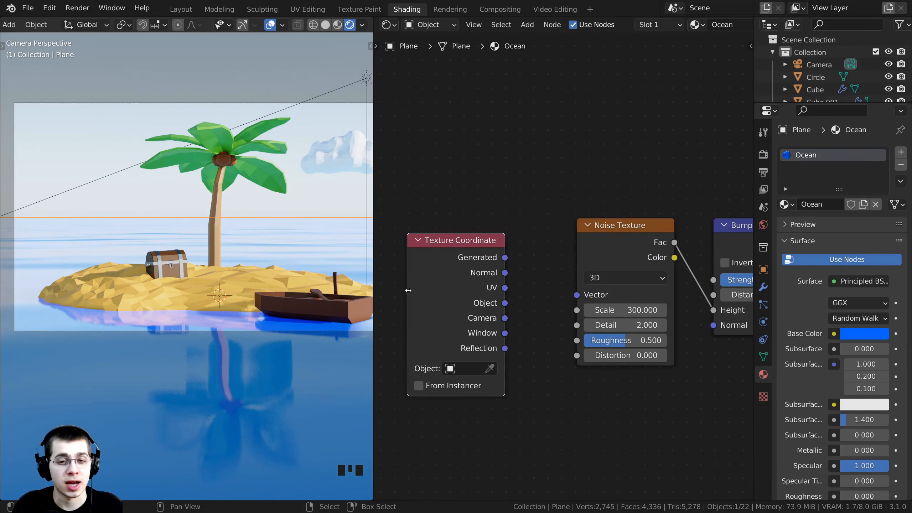
Connect the Texture Coordinate's Object output to the Noise Texture's Vector input and move the coordinate node closer to the noise node
click(505, 304)
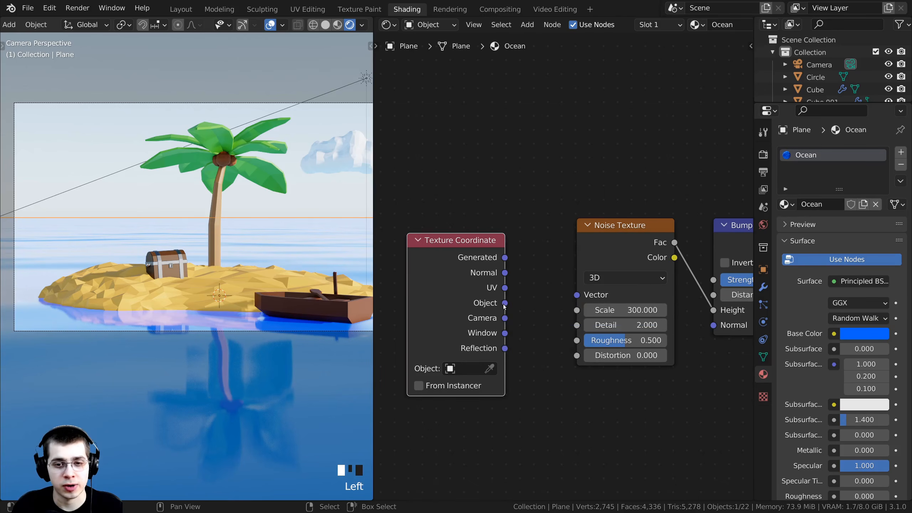
drag(506, 304, 576, 296)
click(495, 307)
drag(483, 300, 529, 289)
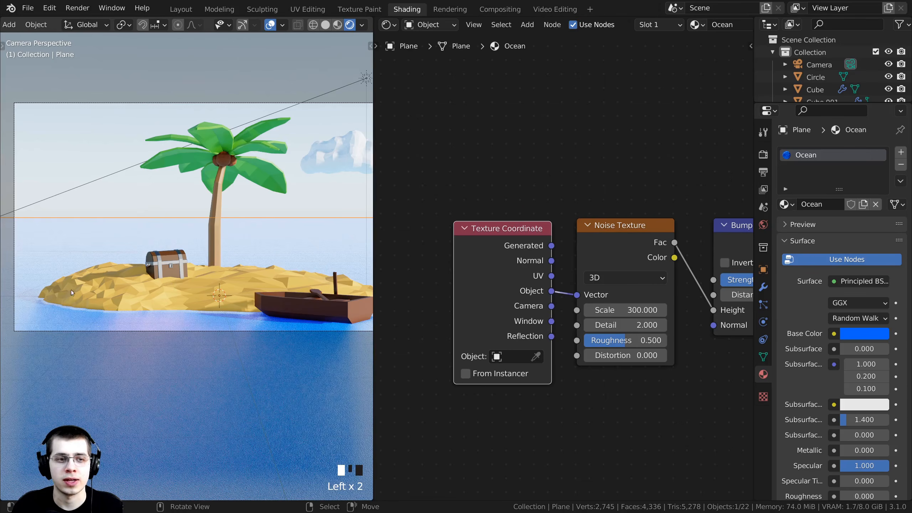
Reduce the Noise Texture's Scale to 7 for larger waves on the ocean plane
shift+middle_drag(71, 276, 133, 278)
scroll(195, 308, up, 3)
scroll(194, 308, up, 11)
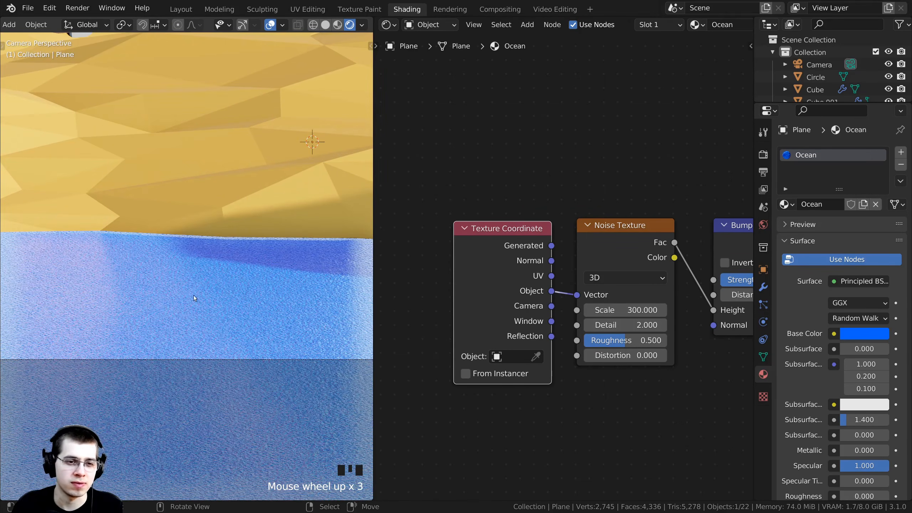
shift+middle_drag(214, 305, 213, 280)
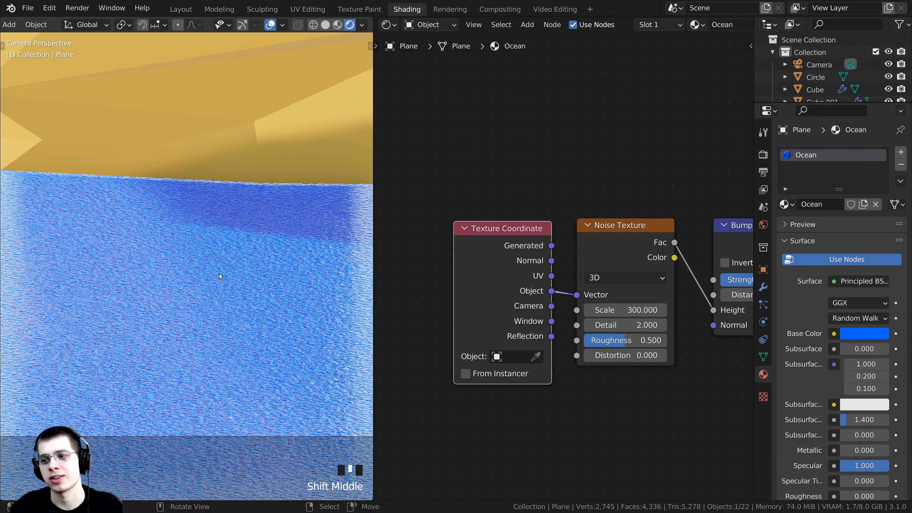
scroll(219, 273, up, 6)
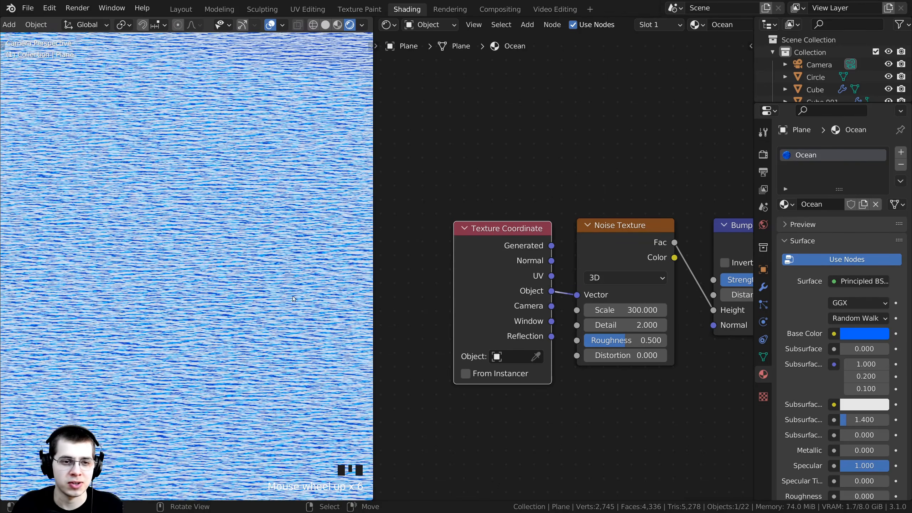
scroll(278, 303, down, 5)
drag(614, 311, 517, 310)
right_click(614, 311)
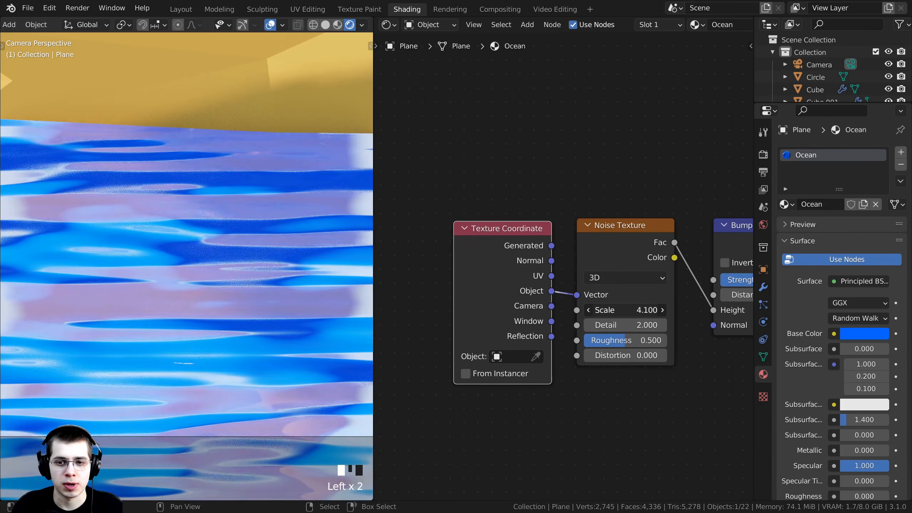
scroll(173, 322, down, 4)
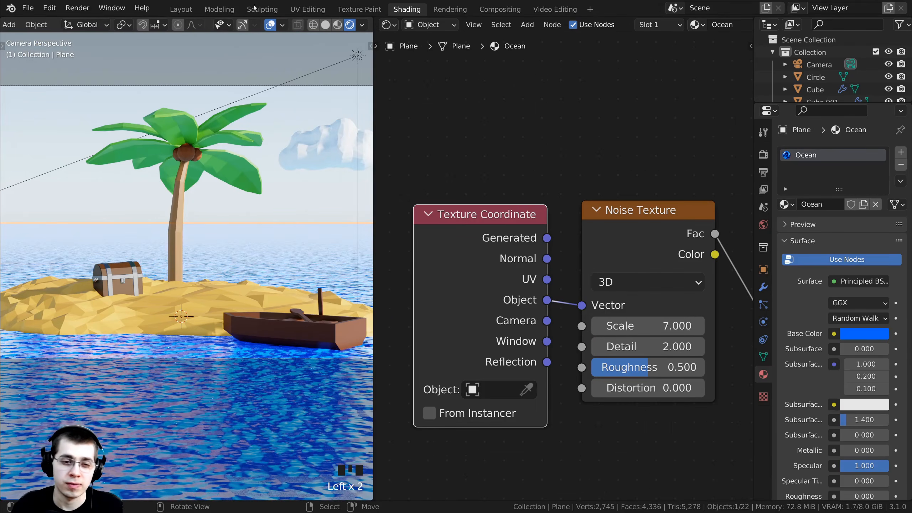
shift+middle_drag(298, 265, 331, 248)
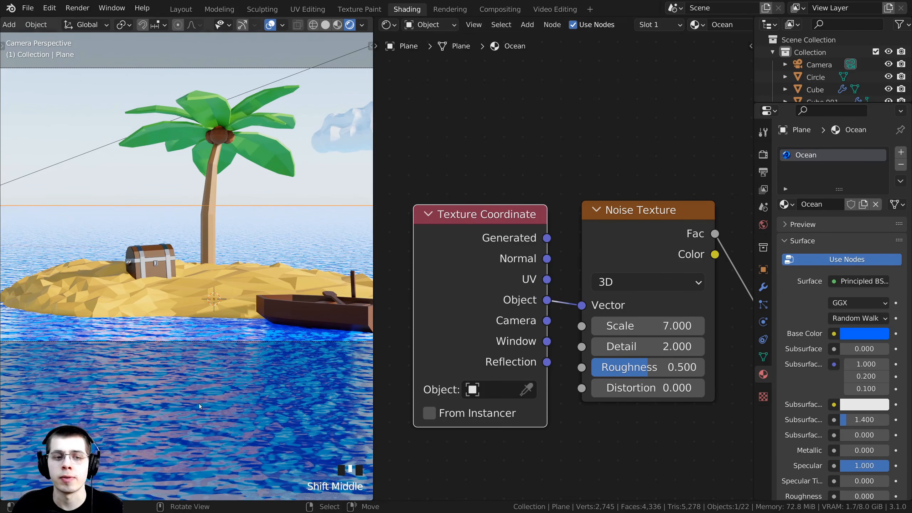
Widen the 3D viewport and examine the wave pattern on the water around the island
scroll(359, 260, up, 2)
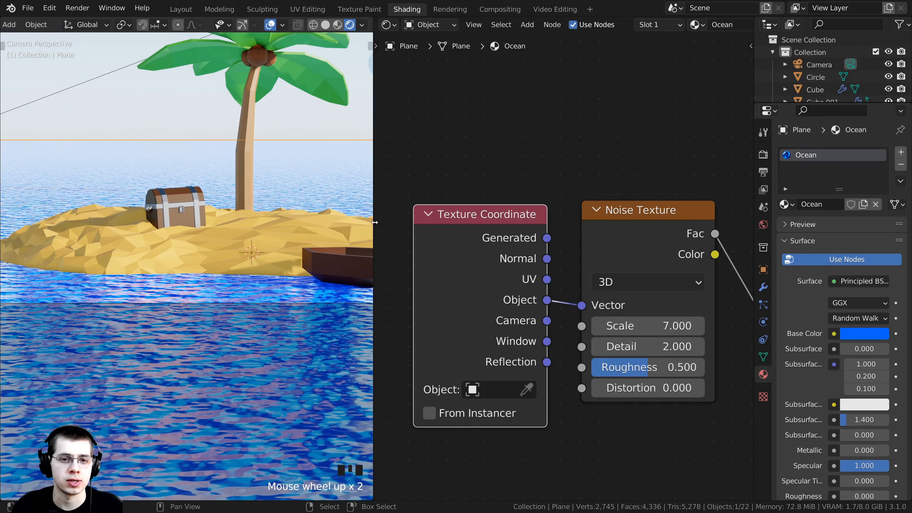
drag(374, 222, 434, 223)
scroll(193, 309, up, 3)
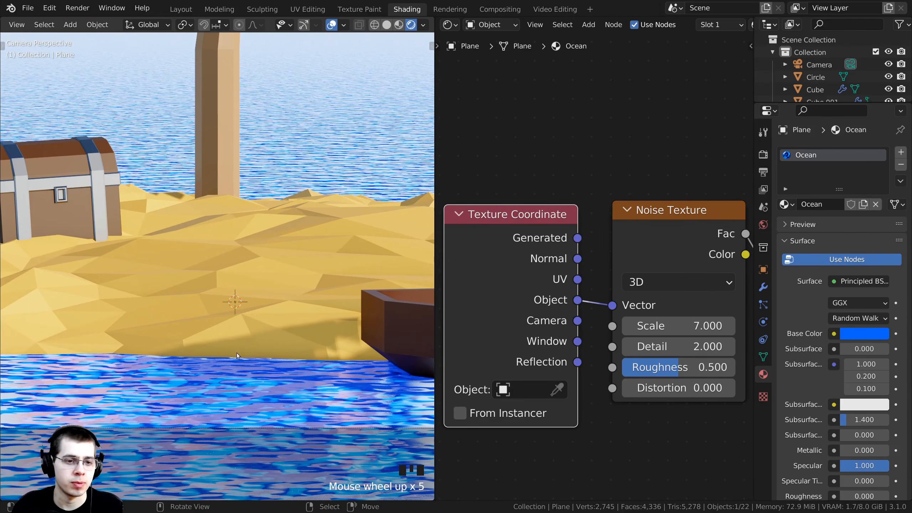
scroll(235, 354, down, 4)
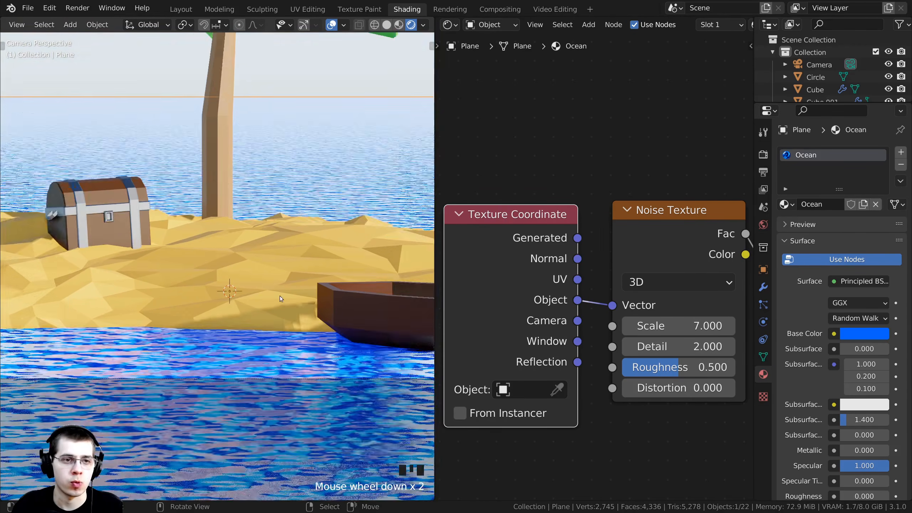
shift+middle_drag(190, 340, 260, 317)
scroll(260, 316, up, 4)
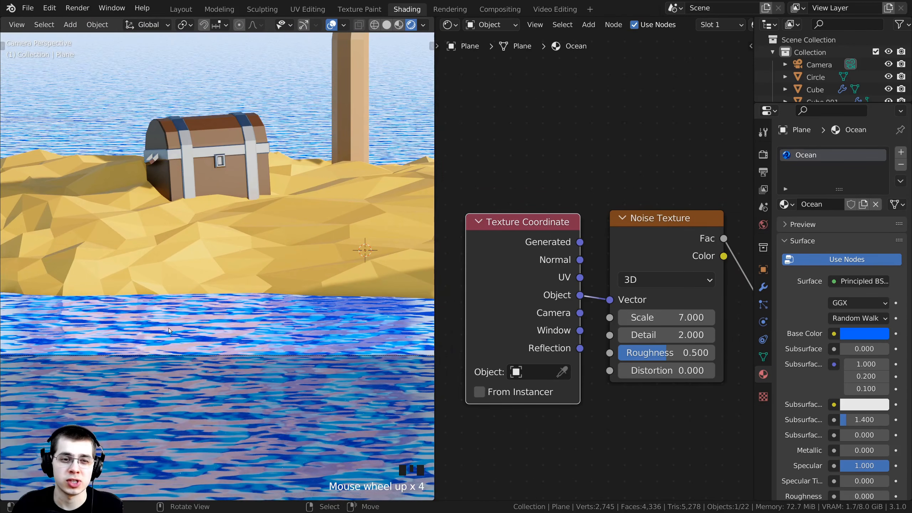
scroll(733, 311, down, 3)
Lower the Bump node's Strength to 0.05 to soften the ocean waves
middle_drag(732, 311, 470, 311)
scroll(596, 297, up, 5)
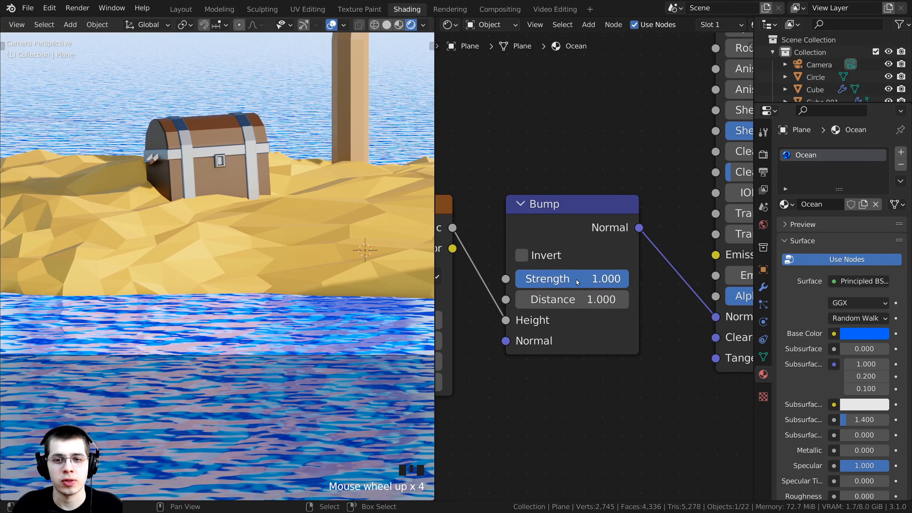
drag(611, 279, 506, 279)
click(563, 274)
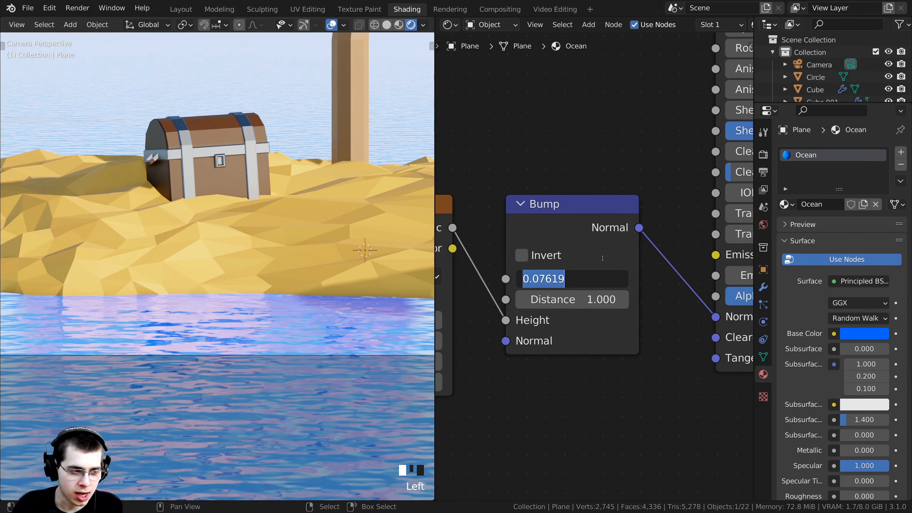
text(.0)
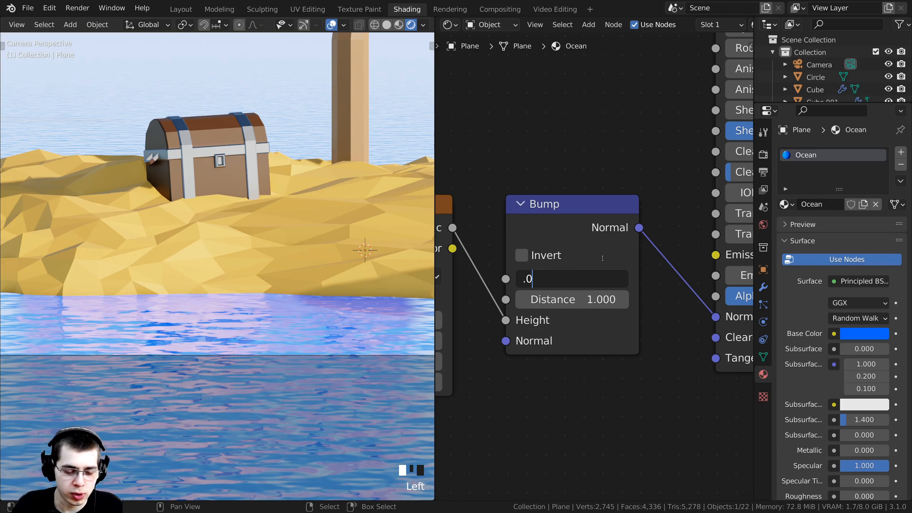
text(6)
key(Return)
click(568, 274)
key(BackSpace)
text(5)
key(Return)
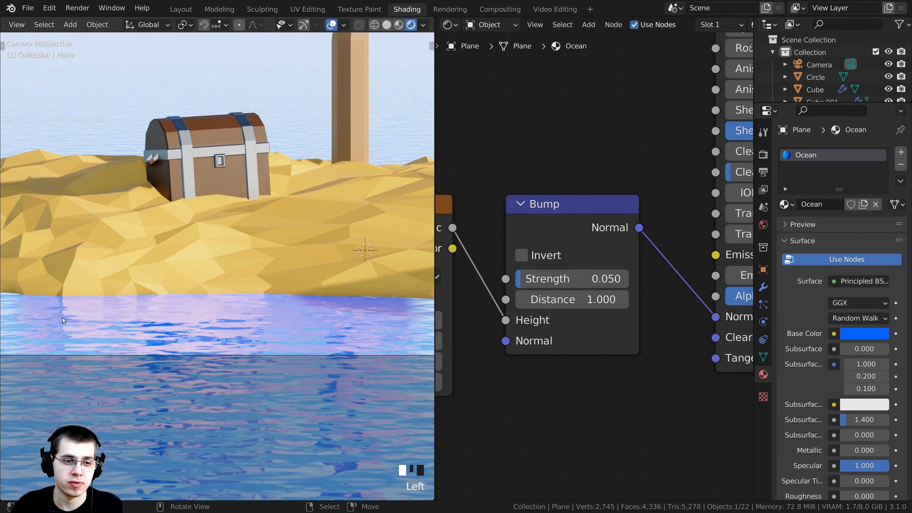
Inspect the softened water near the island and raise the Noise Texture's Detail to 15
shift+middle_drag(95, 303, 303, 319)
scroll(297, 284, up, 5)
scroll(376, 331, down, 8)
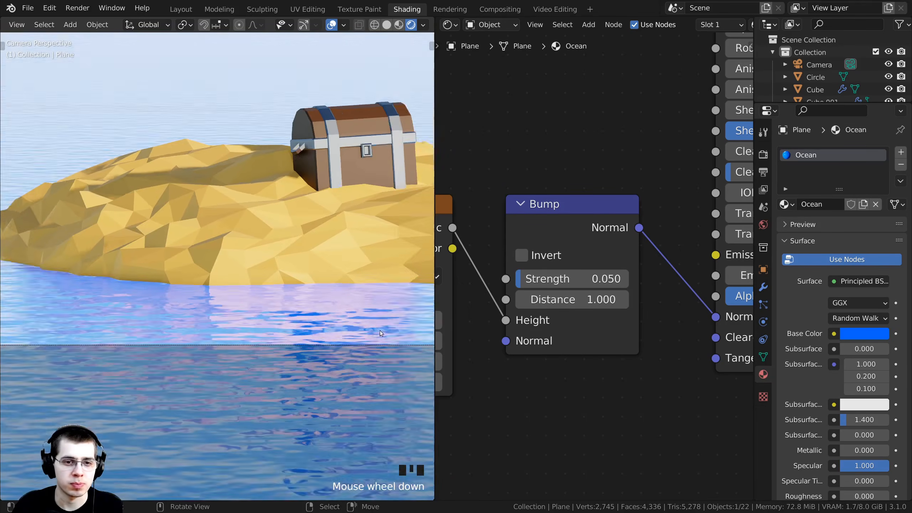
shift+middle_drag(377, 331, 117, 333)
shift+scroll(150, 340, up, 1)
scroll(277, 343, up, 6)
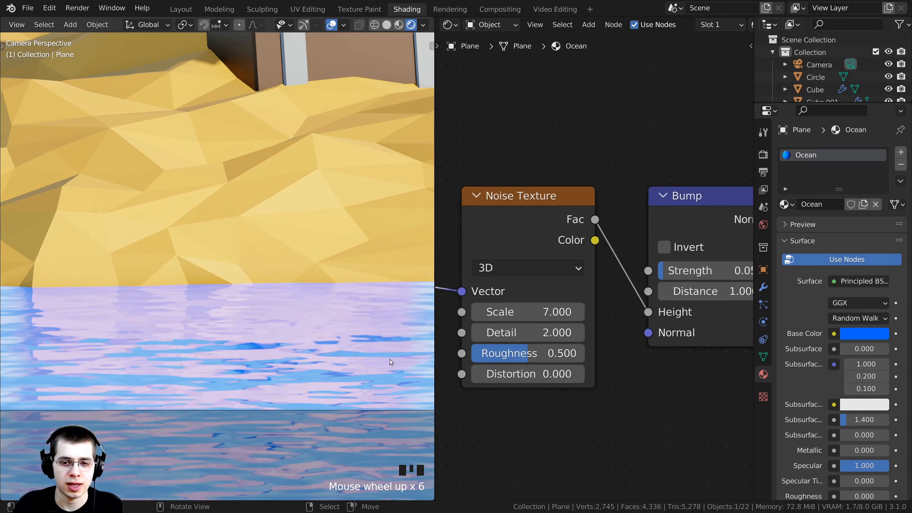
scroll(514, 314, down, 3)
middle_drag(513, 316, 585, 290)
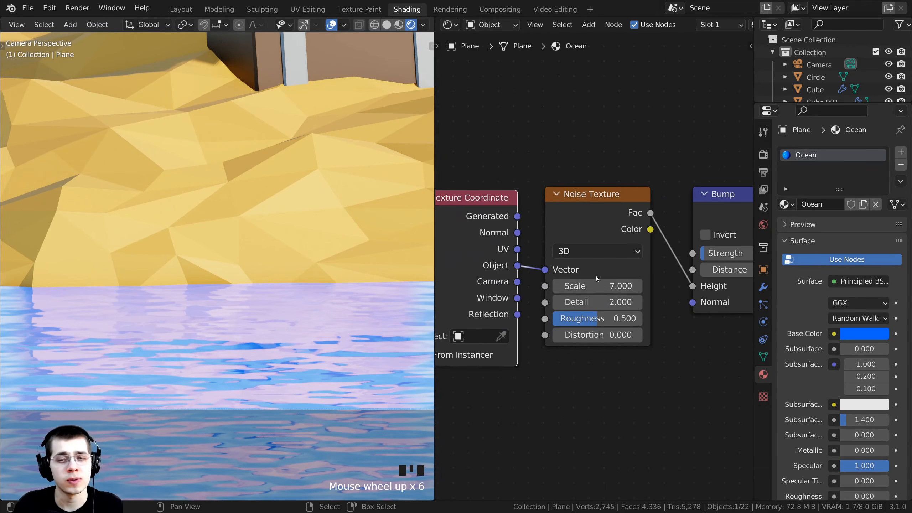
click(553, 227)
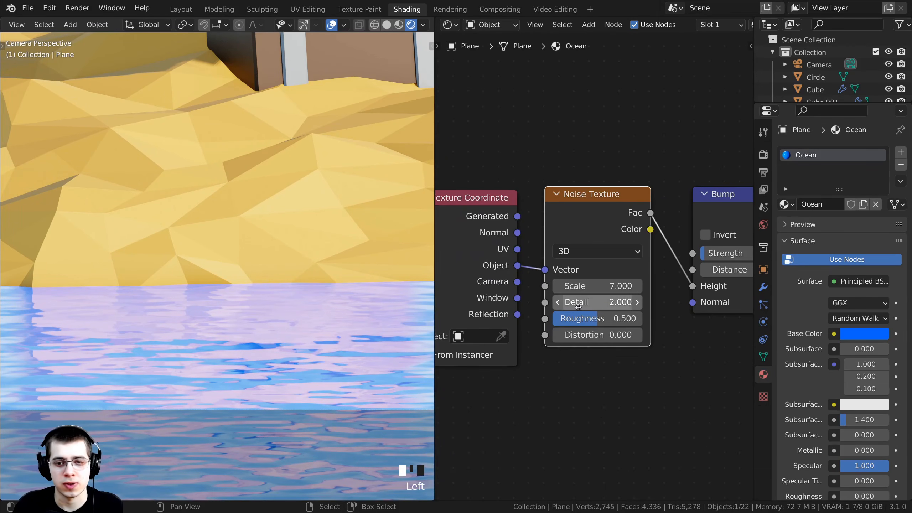
drag(578, 305, 618, 306)
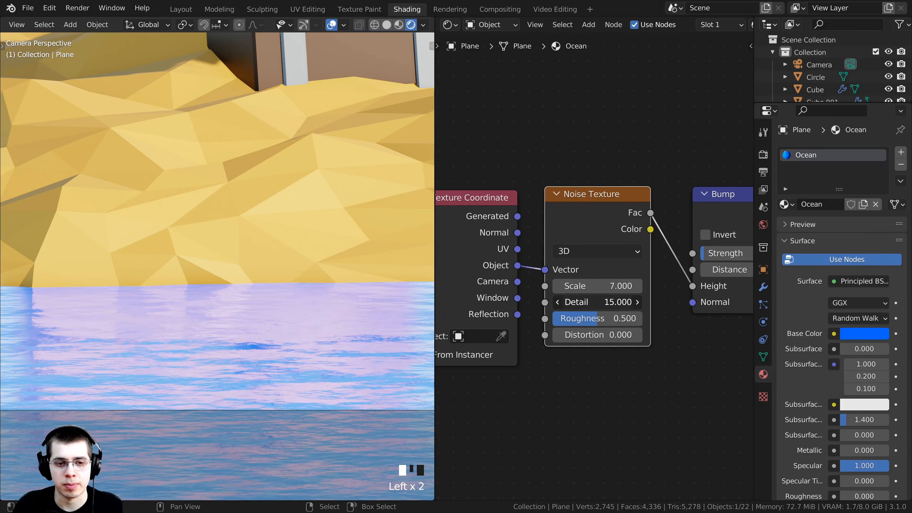
Set the Noise Texture's Roughness to 0.3 to smooth the fine ripples
shift+middle_drag(154, 309, 151, 294)
scroll(152, 294, up, 5)
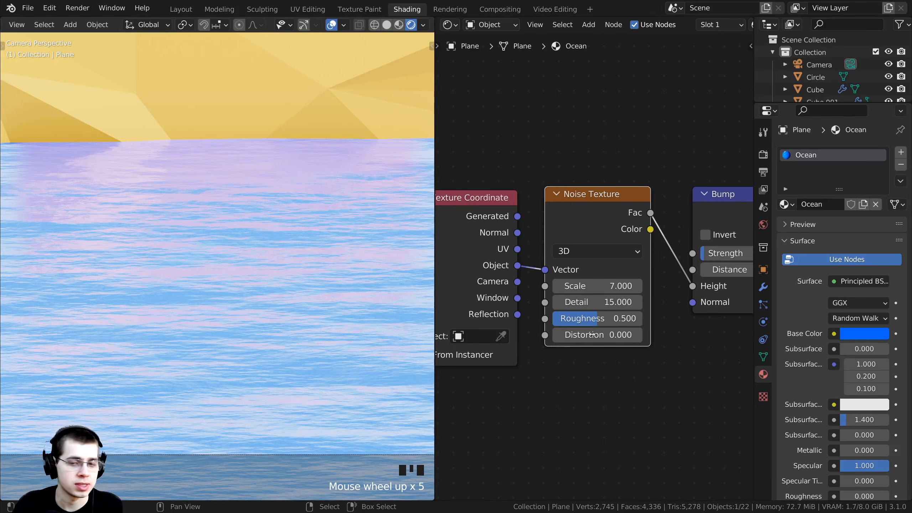
click(589, 319)
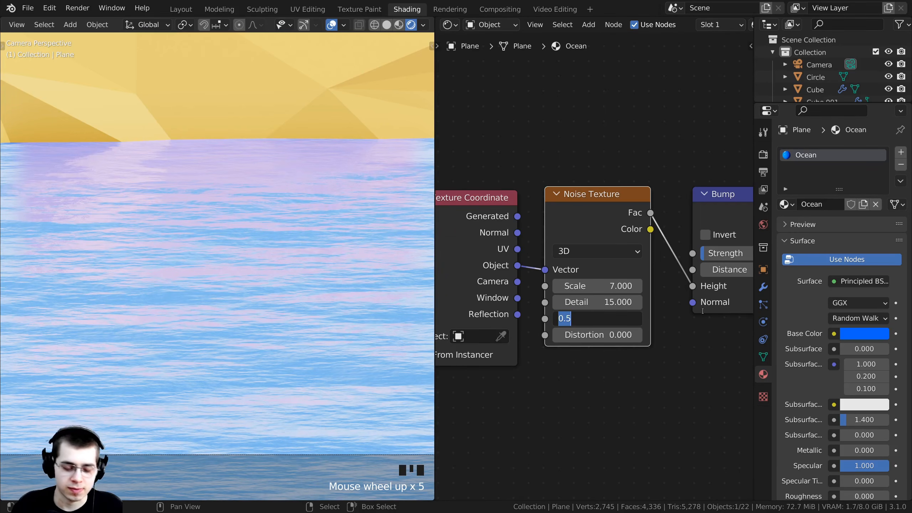
text(.3)
key(Return)
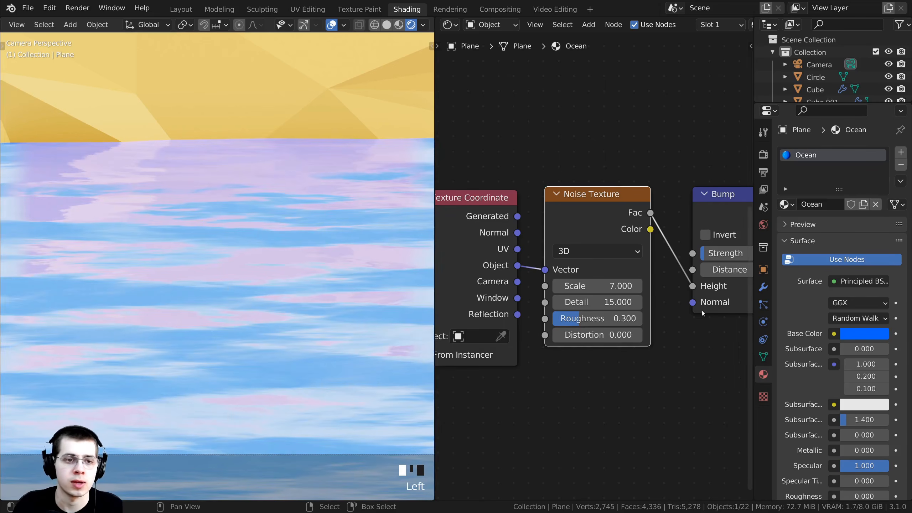
Review the ocean from outside the camera, return to the camera view and save the file
scroll(324, 352, down, 11)
scroll(351, 340, down, 5)
mouse_move(338, 328)
middle_down()
mouse_move(353, 376)
mouse_move(337, 334)
mouse_move(363, 368)
mouse_move(381, 325)
mouse_move(356, 297)
mouse_move(342, 305)
mouse_move(361, 303)
mouse_move(233, 302)
mouse_move(232, 314)
mouse_move(288, 312)
mouse_move(334, 369)
mouse_move(221, 337)
mouse_move(341, 324)
middle_up()
scroll(233, 303, up, 2)
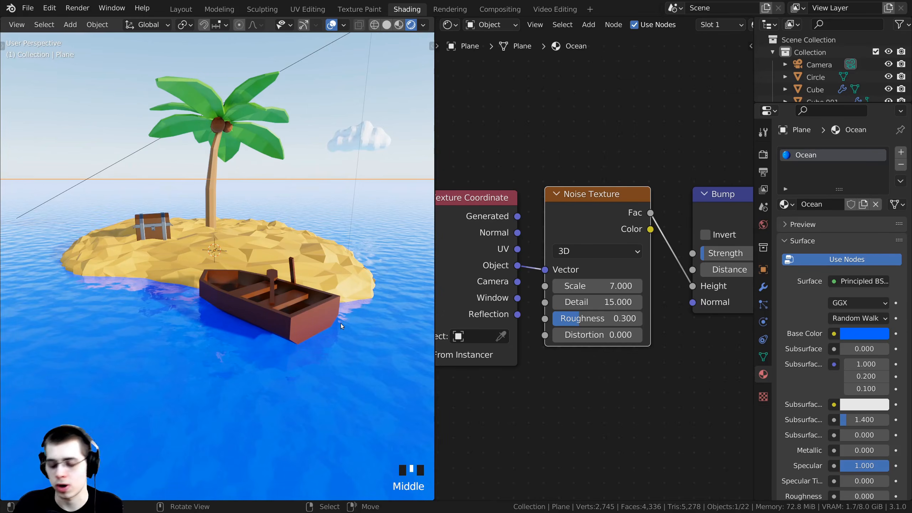
key(KP_0)
shift+middle_drag(255, 324, 261, 377)
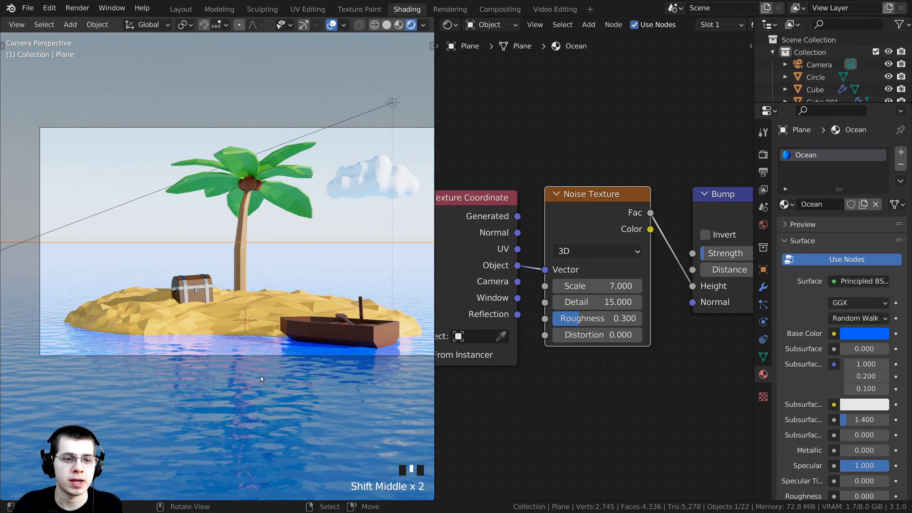
mouse_move(283, 347)
shift+middle_down()
mouse_move(296, 365)
mouse_move(279, 347)
shift+middle_up()
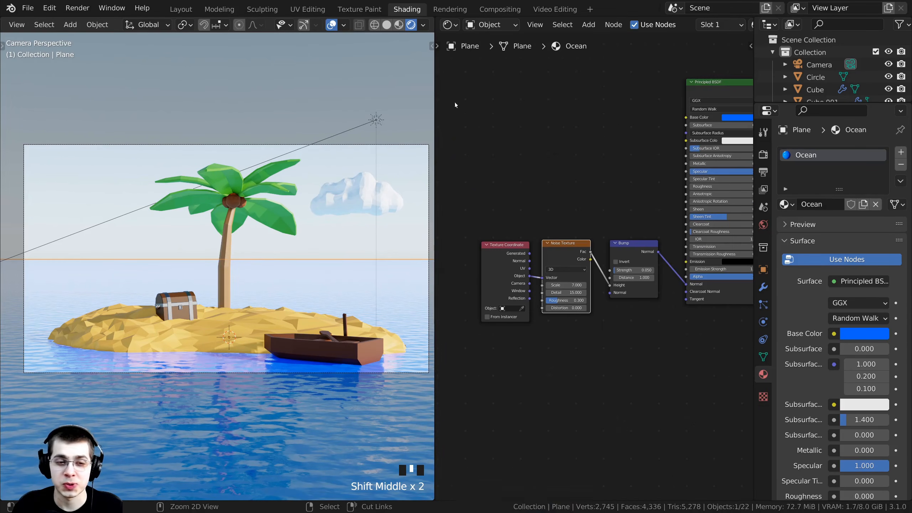
key(ctrl+s)
shift+middle_drag(264, 337, 282, 332)
scroll(287, 332, up, 2)
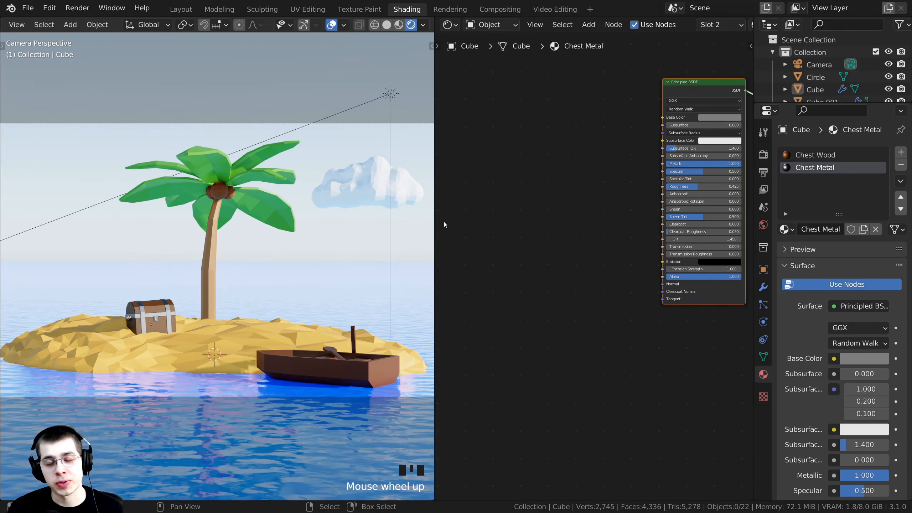
Switch to the Layout workspace, frame the camera view of the island and widen the viewport
scroll(726, 171, up, 1)
middle_drag(747, 151, 719, 186)
middle_drag(543, 102, 518, 112)
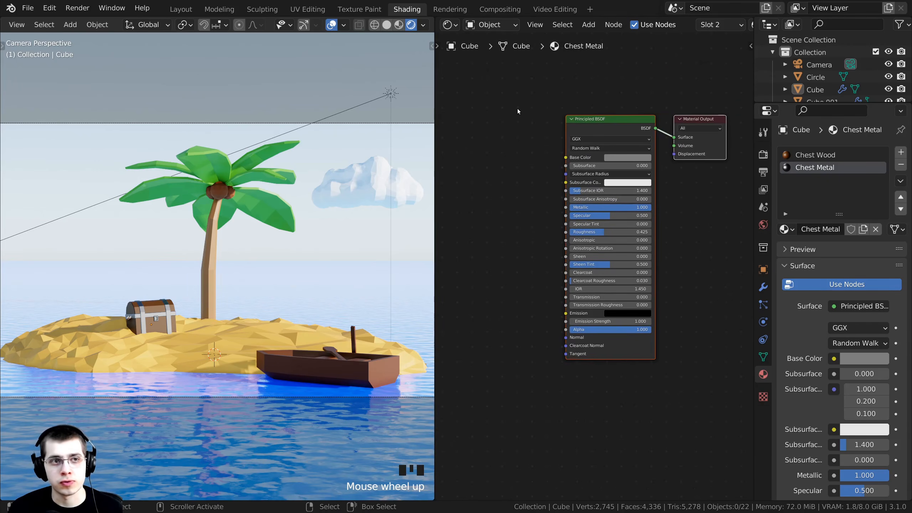
click(181, 9)
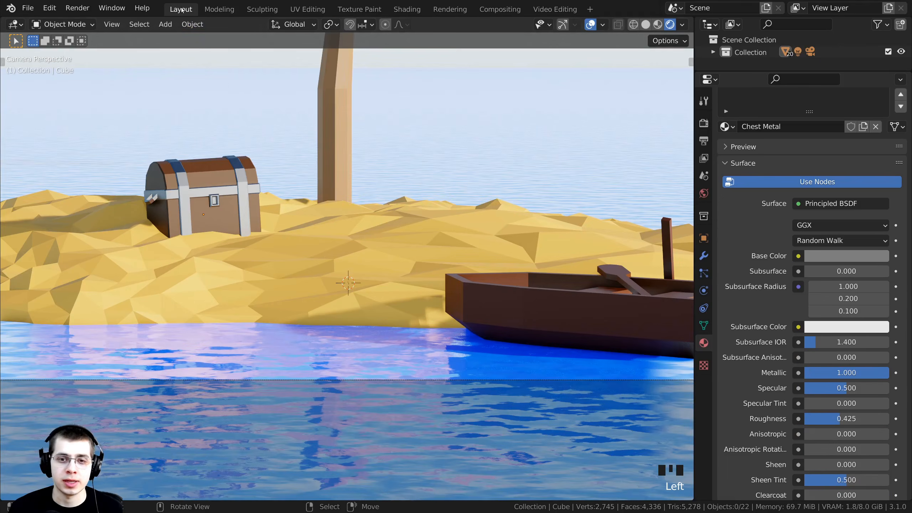
scroll(381, 191, down, 4)
shift+middle_drag(527, 200, 528, 217)
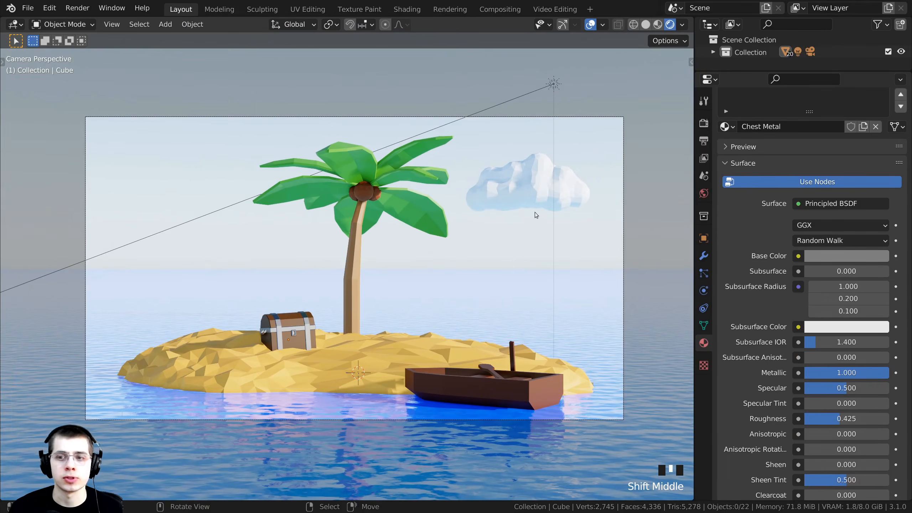
drag(694, 184, 711, 184)
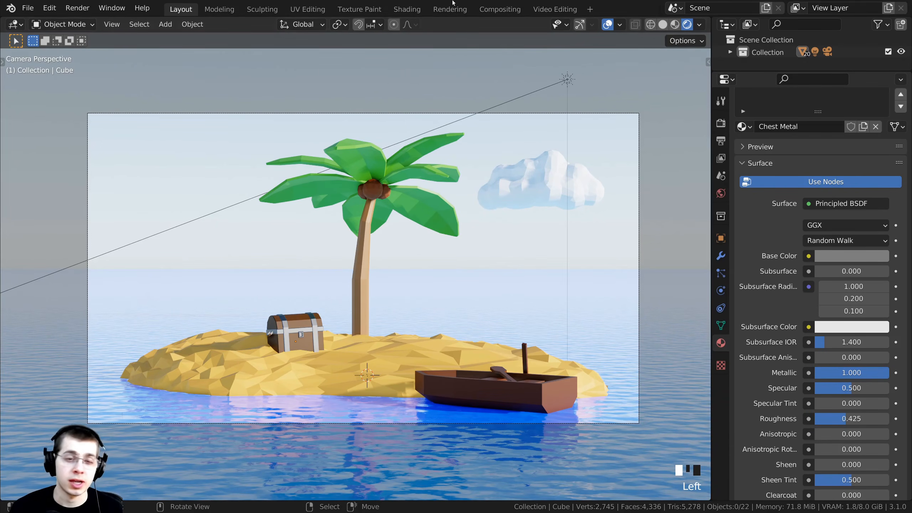
scroll(397, 285, up, 1)
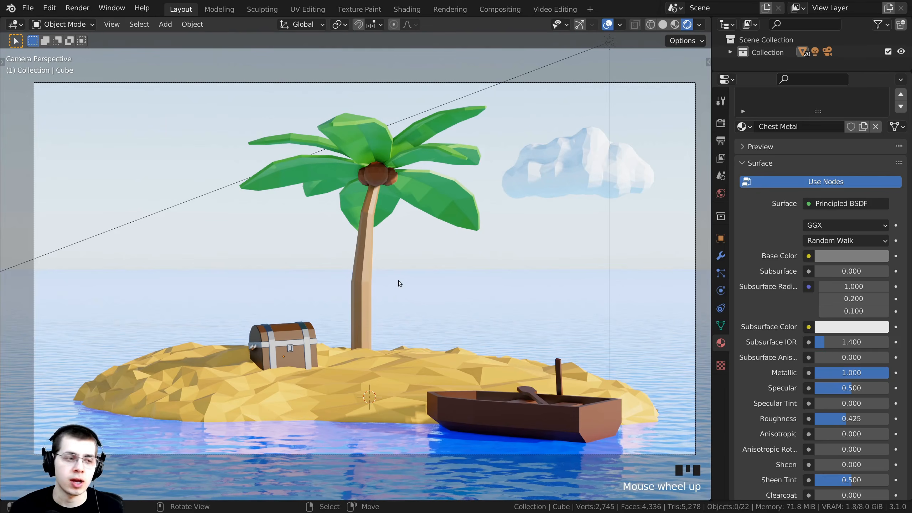
Select the whole palm tree with its trunk, branches and coconuts, and exclude the sun light from the selection
click(380, 176)
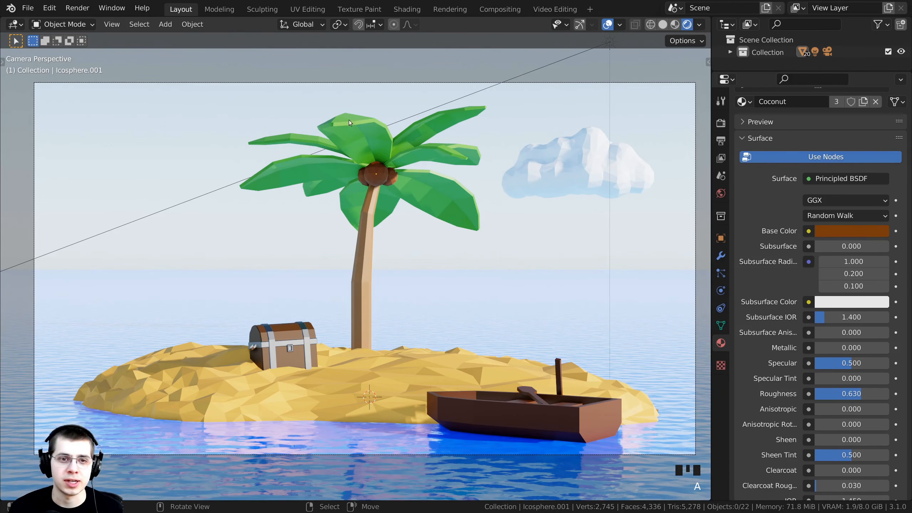
scroll(342, 161, up, 1)
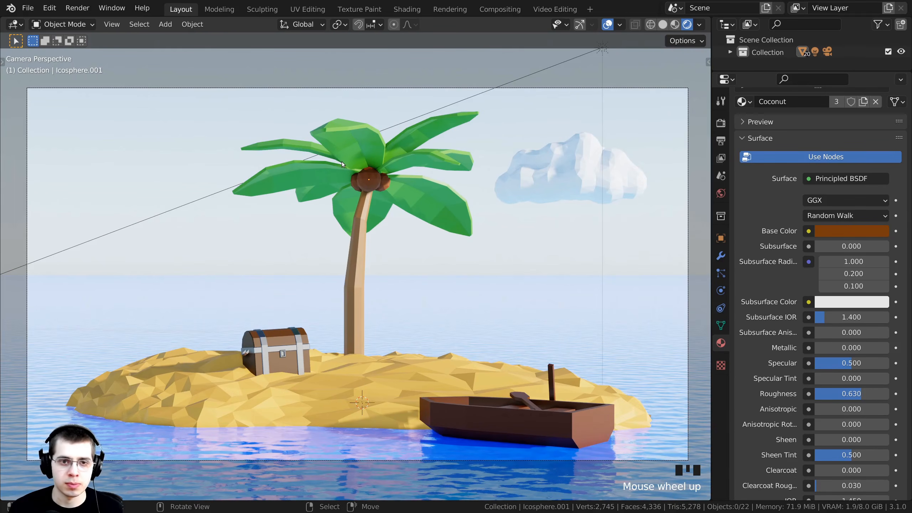
drag(287, 130, 313, 151)
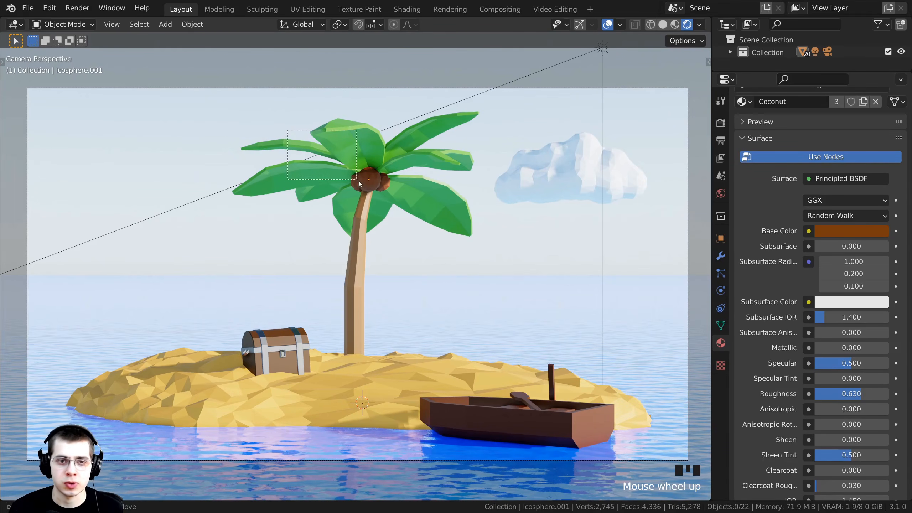
drag(444, 233, 451, 237)
shift+middle_drag(450, 233, 396, 239)
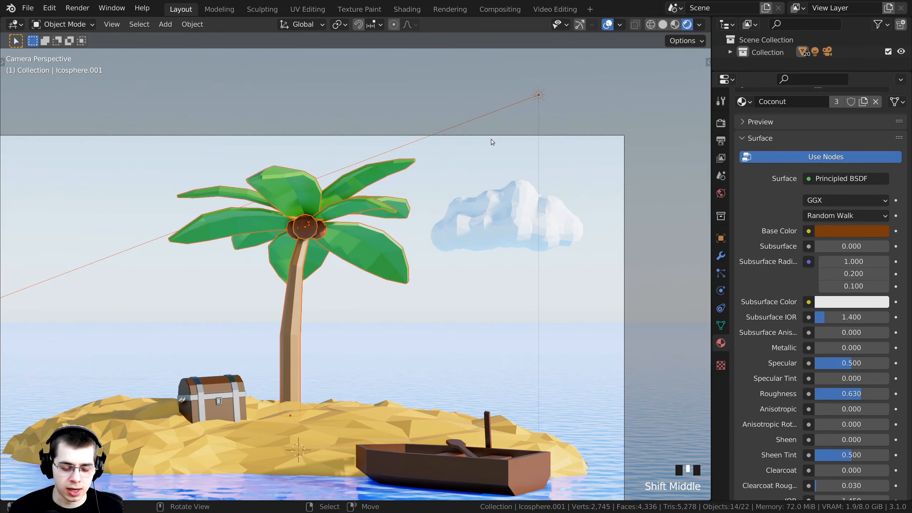
key(b)
key(Escape)
ctrl+drag(484, 59, 567, 168)
Duplicate the palm tree, move the copy to another spot on the island and rotate it around the Z axis
shift+middle_drag(361, 327, 441, 305)
middle_drag(319, 210, 402, 255)
scroll(350, 237, up, 2)
mouse_move(431, 259)
shift+middle_down()
mouse_move(446, 265)
mouse_move(424, 273)
shift+middle_up()
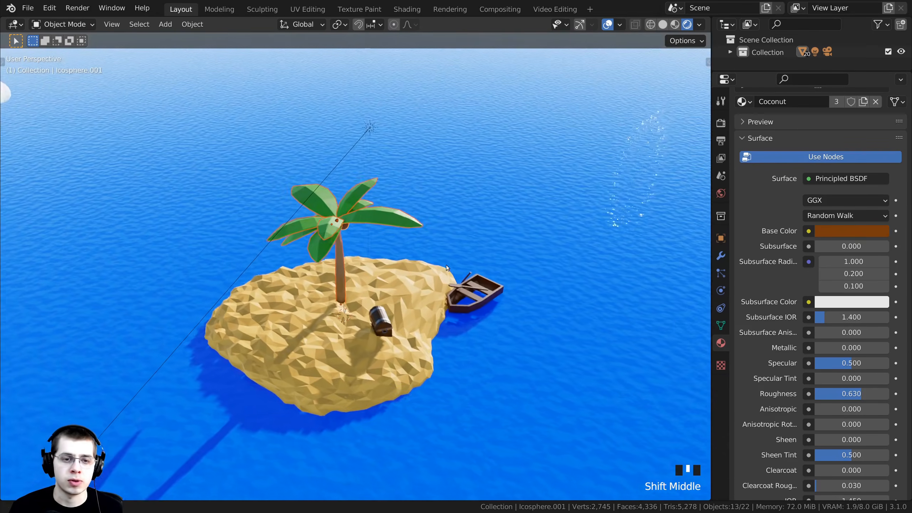
key(shift+d)
click(329, 285)
middle_drag(334, 282, 451, 240)
scroll(451, 240, up, 2)
key(g)
click(449, 237)
key(r)
key(z)
click(201, 108)
Tilt the copied palm and reposition it on the sand near the island's edge
middle_drag(201, 108, 297, 186)
key(r)
click(384, 213)
key(g)
click(380, 214)
key(g)
middle_drag(381, 214, 487, 247)
click(455, 262)
Using the camera view, move the copied palm beside the chest and turn its crown around the Z axis
key(KP_1)
key(KP_0)
key(g)
click(469, 237)
key(r)
key(z)
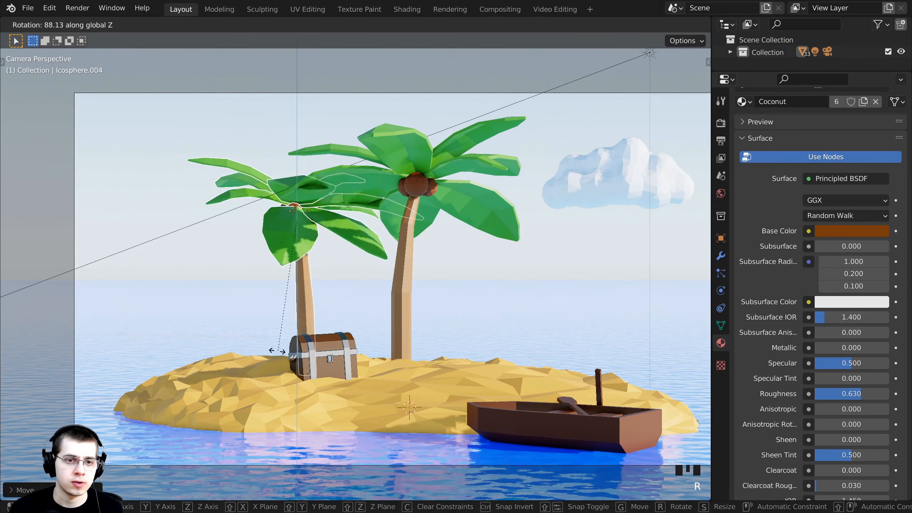
click(218, 302)
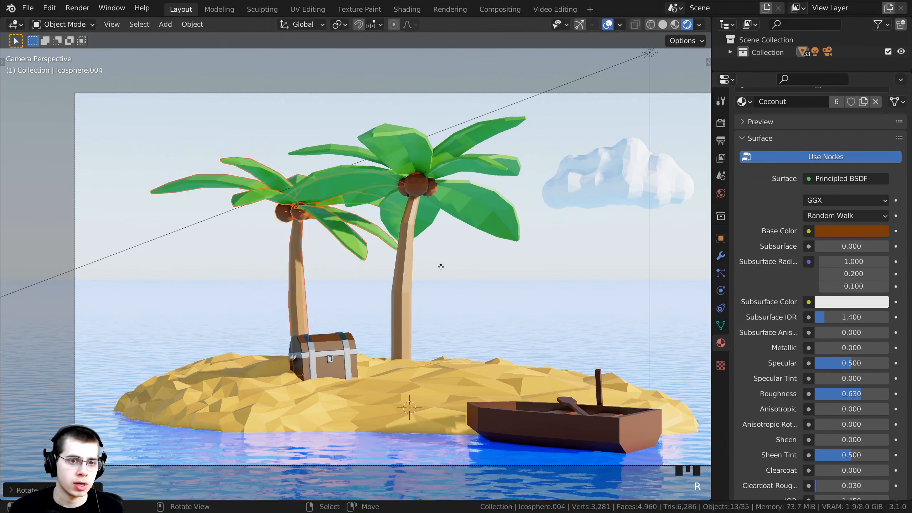
Shift the copied palm farther from the original trunk and trackball-rotate it to vary its lean and crown
key(g)
click(418, 266)
key(g)
click(408, 266)
shift+middle_drag(407, 267, 465, 256)
key(r)
key(r)
click(413, 248)
Rotate individual branches on both sides of the second palm's crown to make it differ from the original
right_click(408, 236)
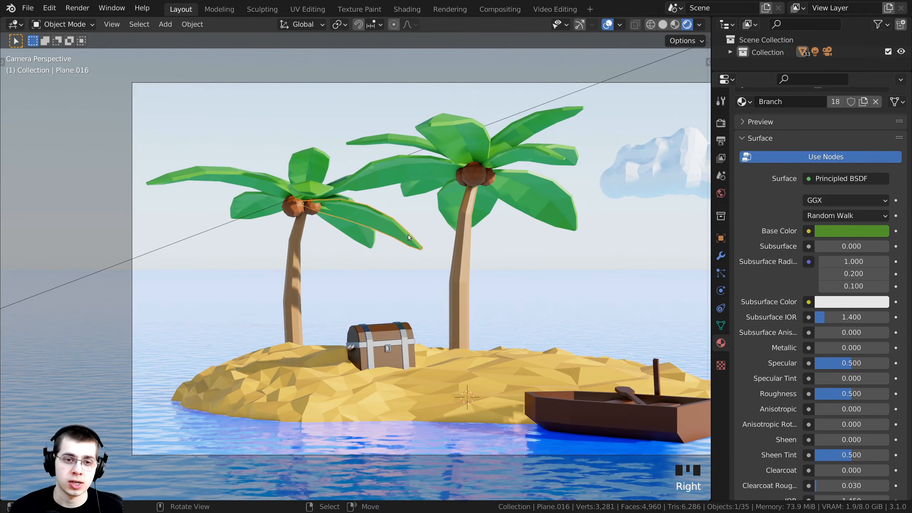
key(r)
click(305, 200)
click(252, 180)
key(r)
key(r)
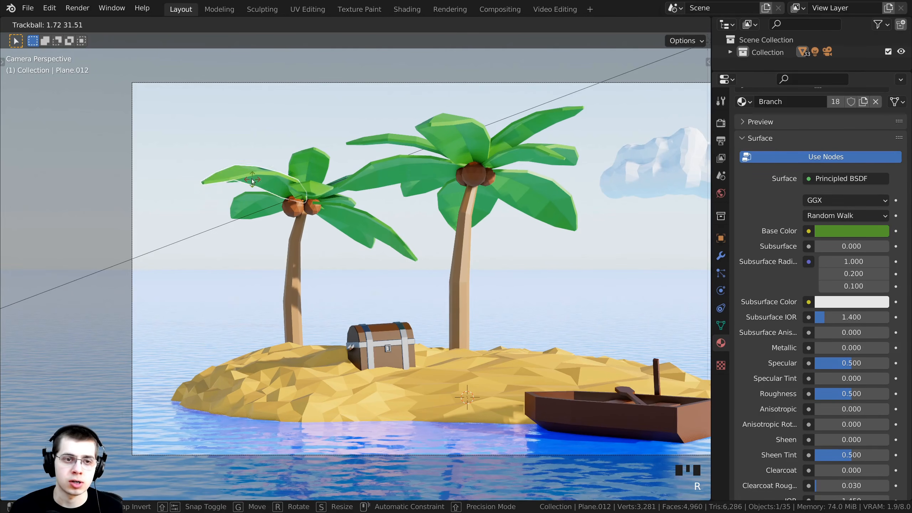
click(239, 216)
scroll(252, 217, up, 3)
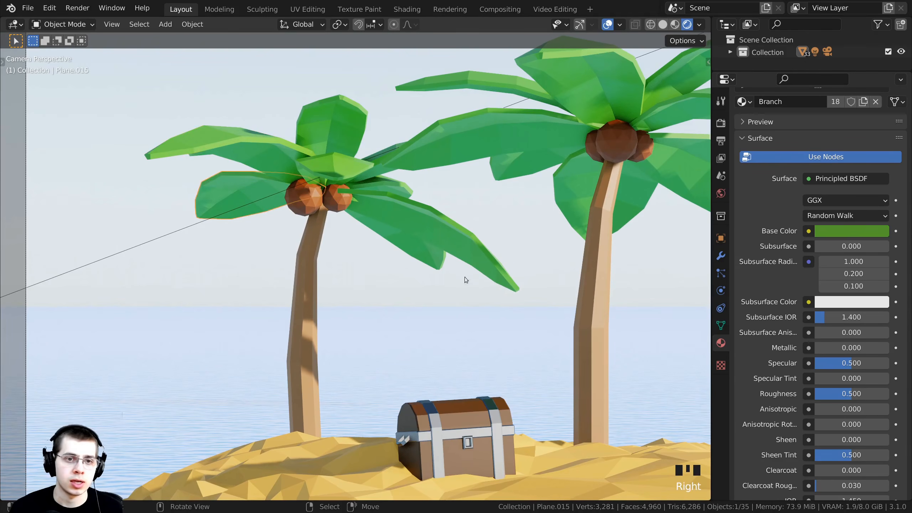
Trackball-rotate the second palm's front branch and adjust the angles of its two drooping branches facing the original palm
click(336, 160)
key(r)
key(r)
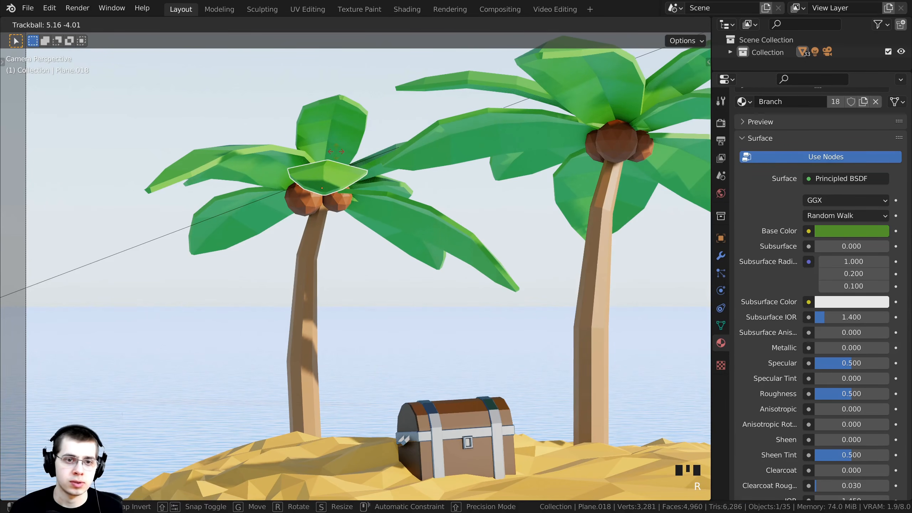
click(342, 151)
click(429, 224)
key(r)
click(431, 219)
click(419, 240)
key(r)
click(413, 248)
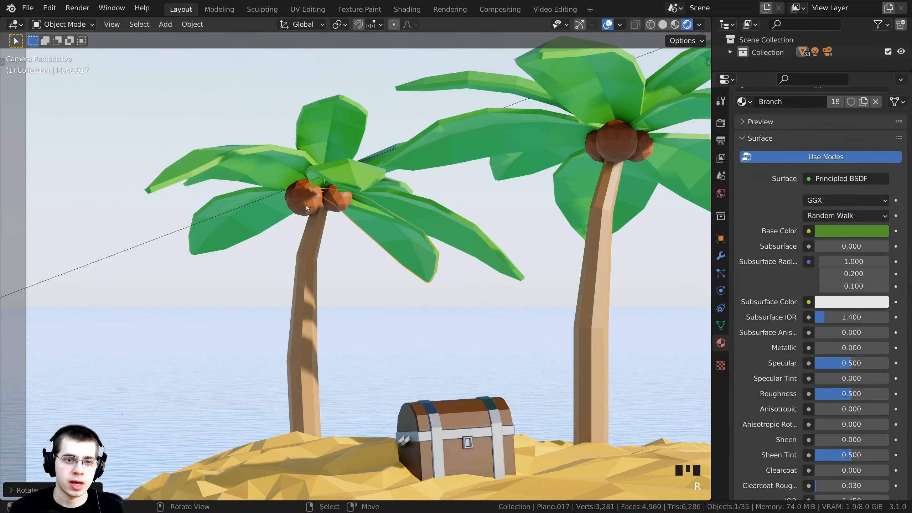
Nudge the second palm's two visible coconuts into better positions around the top of its trunk
right_click(306, 208)
key(g)
click(311, 209)
right_click(341, 210)
key(g)
click(342, 210)
Trackball-rotate the second palm's lower branch to hang downward beside the trunk
right_click(372, 228)
key(r)
key(r)
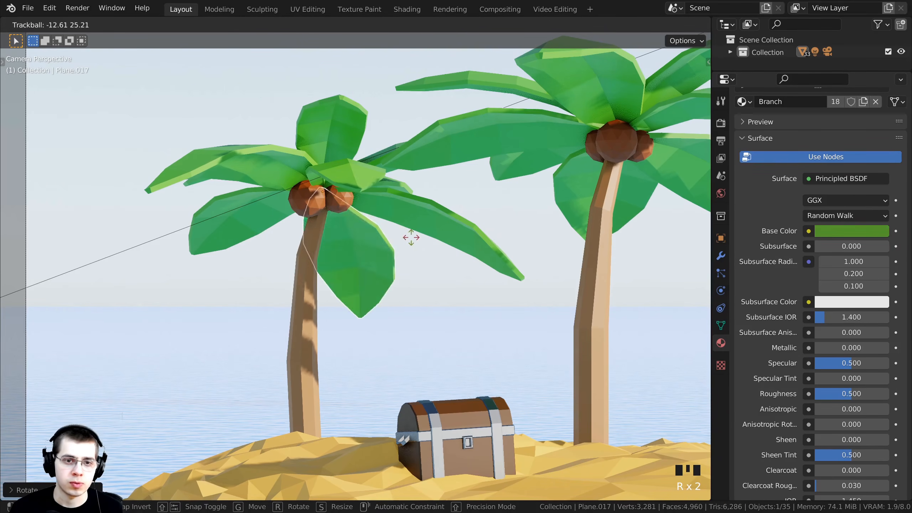
click(407, 235)
Duplicate a branch of the second palm and rotate the copy into the gap in the crown as seen from above
right_click(394, 188)
middle_drag(393, 188, 405, 263)
right_click(405, 263)
scroll(393, 238, up, 3)
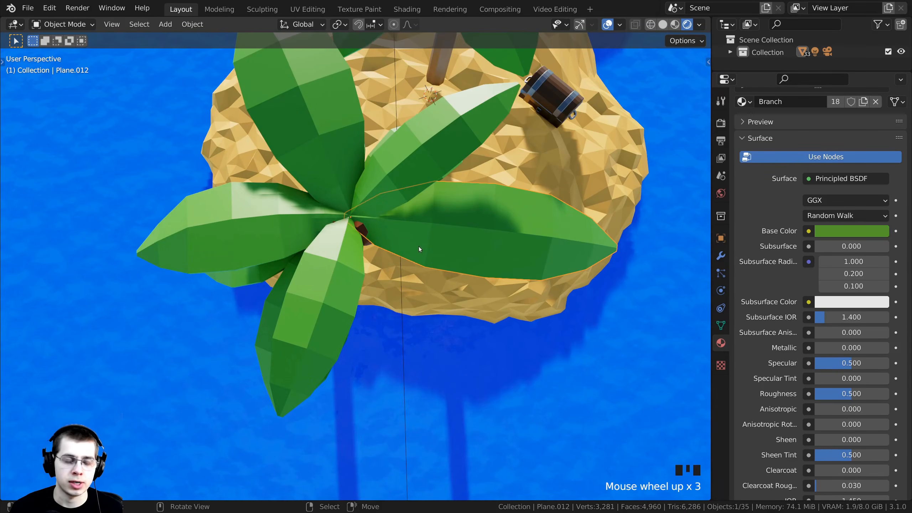
key(shift+d)
click(460, 232)
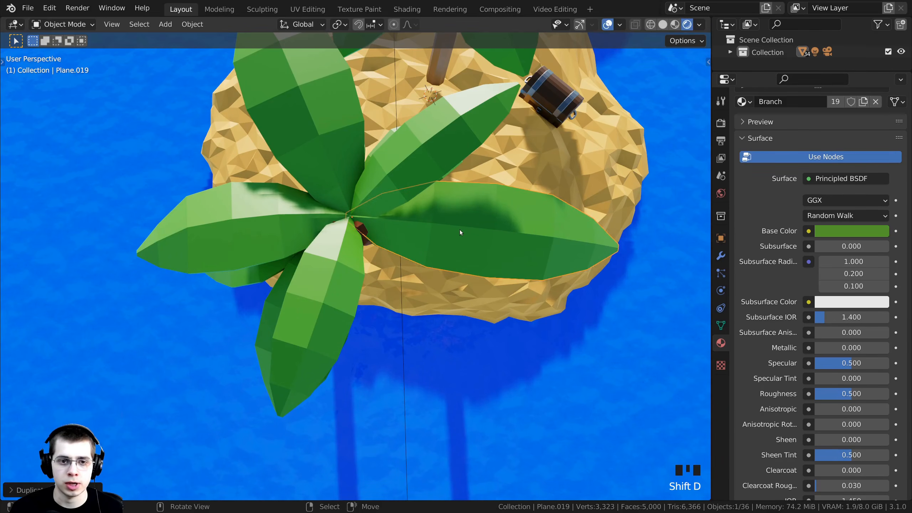
key(r)
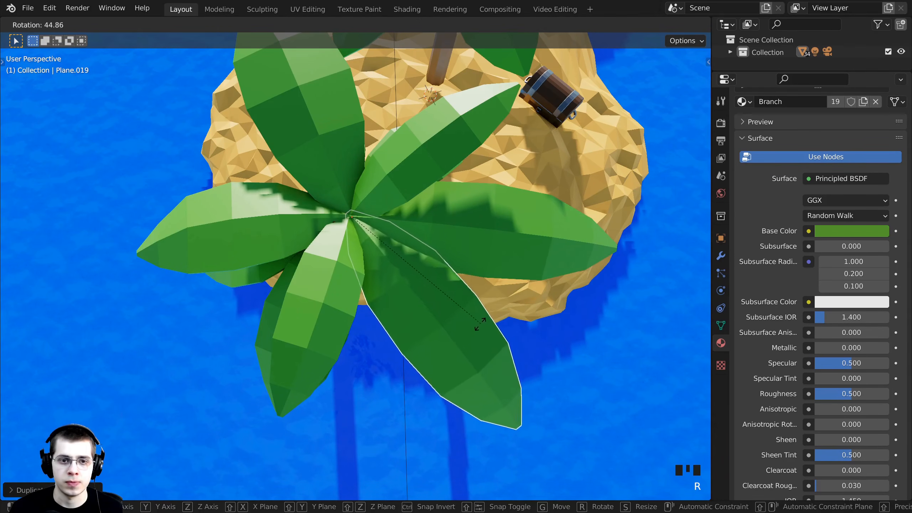
click(461, 321)
Trackball-rotate the duplicated branch to angle downward and check the crown from the camera
middle_drag(459, 318, 437, 230)
key(r)
key(r)
click(410, 223)
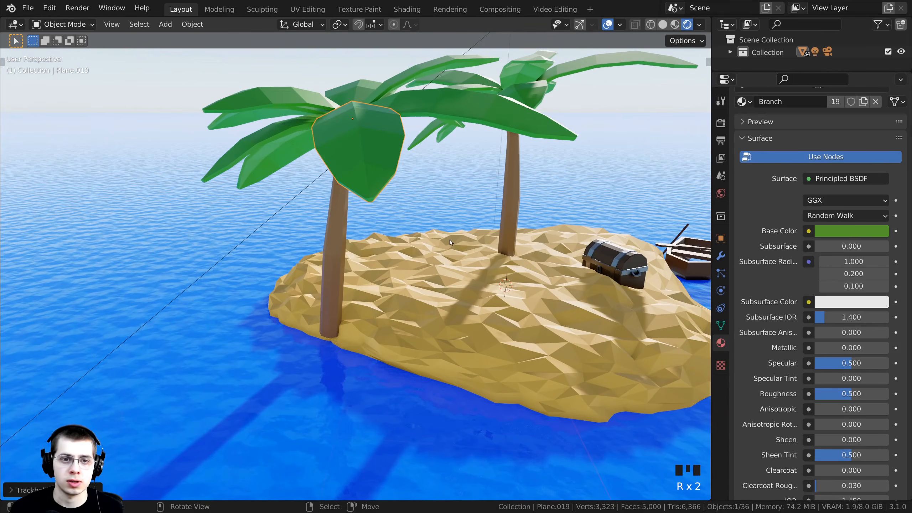
key(KP_0)
key(KP_0)
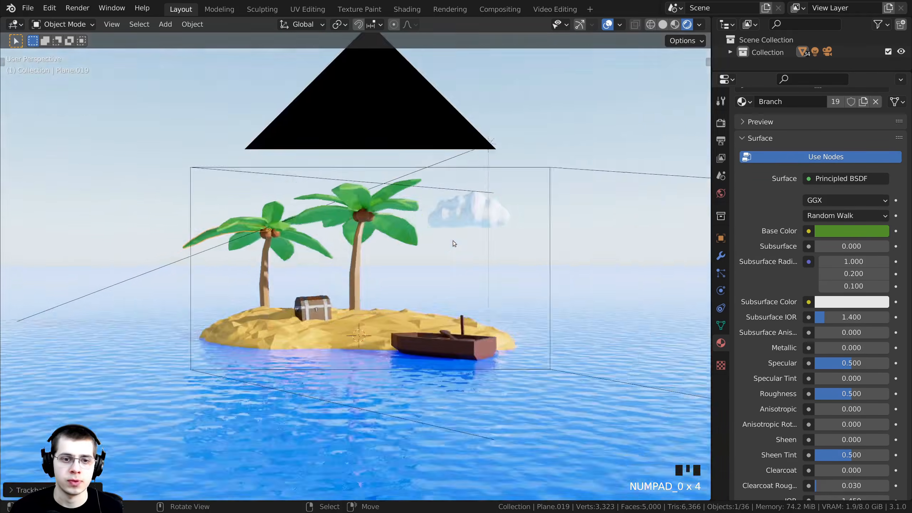
Edit the second palm's trunk in wireframe shading and select all its vertices below the top segment
shift+middle_drag(306, 305, 336, 281)
click(337, 293)
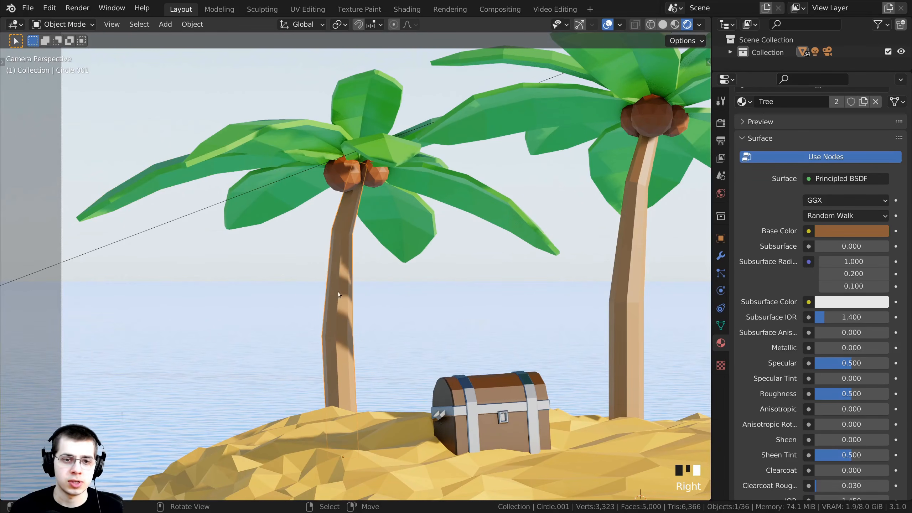
scroll(334, 281, up, 4)
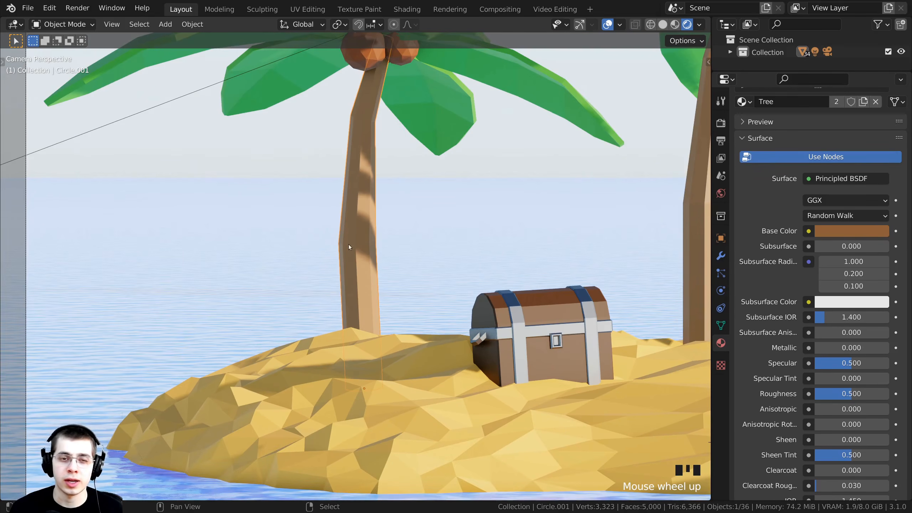
shift+middle_drag(350, 239, 343, 259)
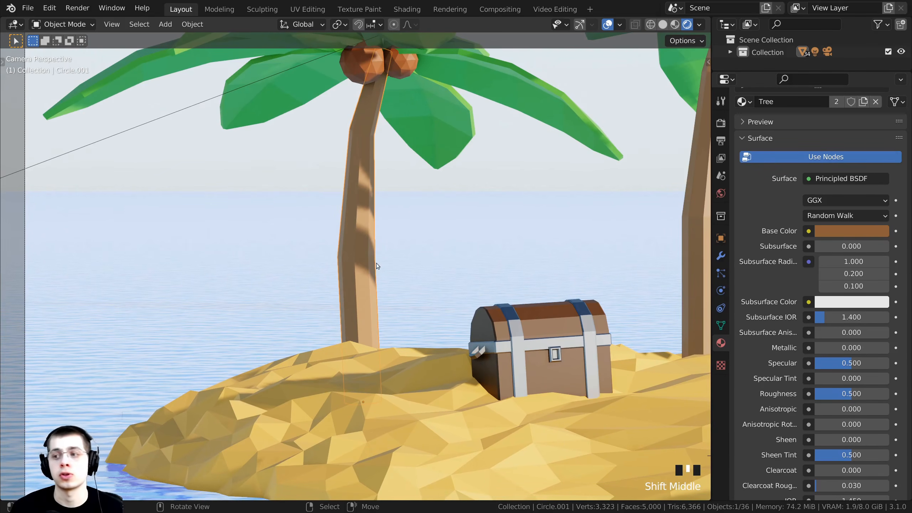
key(Tab)
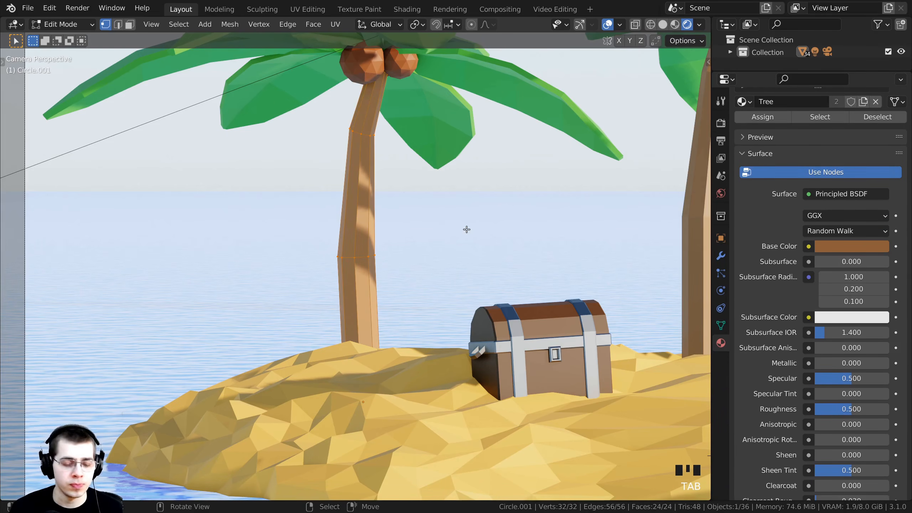
key(z)
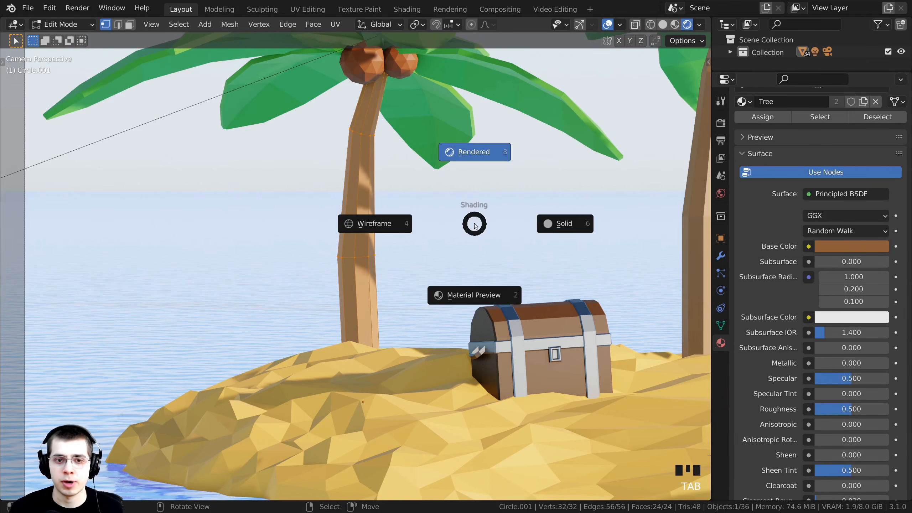
click(364, 227)
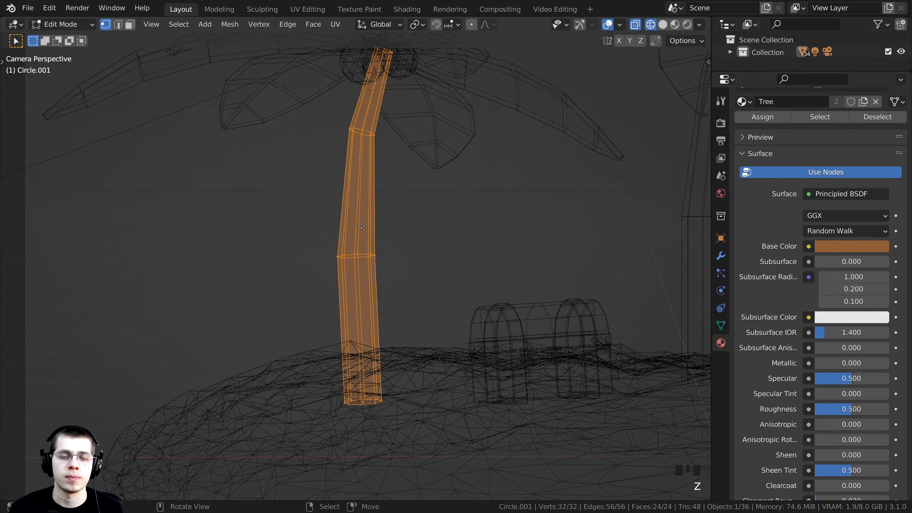
key(alt+a)
key(b)
drag(237, 102, 424, 446)
scroll(363, 273, down, 1)
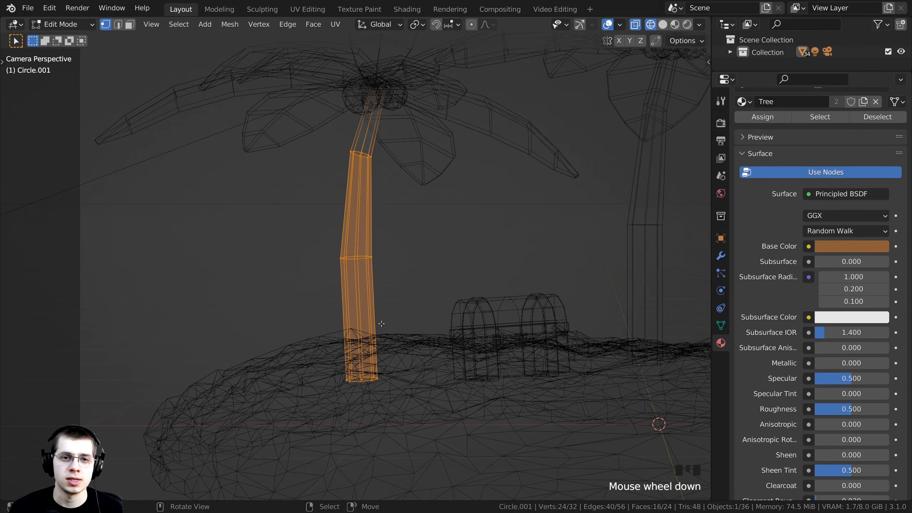
Move and rotate the selected lower trunk section to give the second palm a different bend
key(g)
click(398, 325)
key(r)
click(456, 315)
key(g)
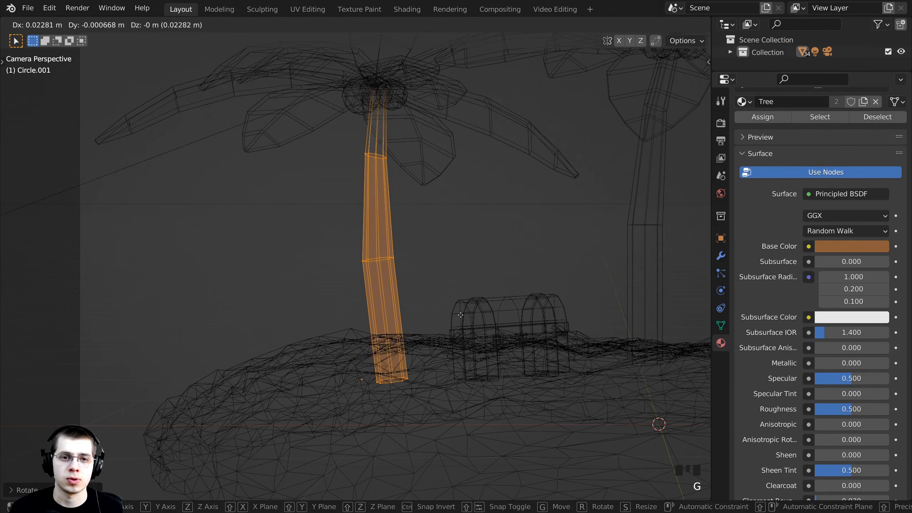
click(464, 317)
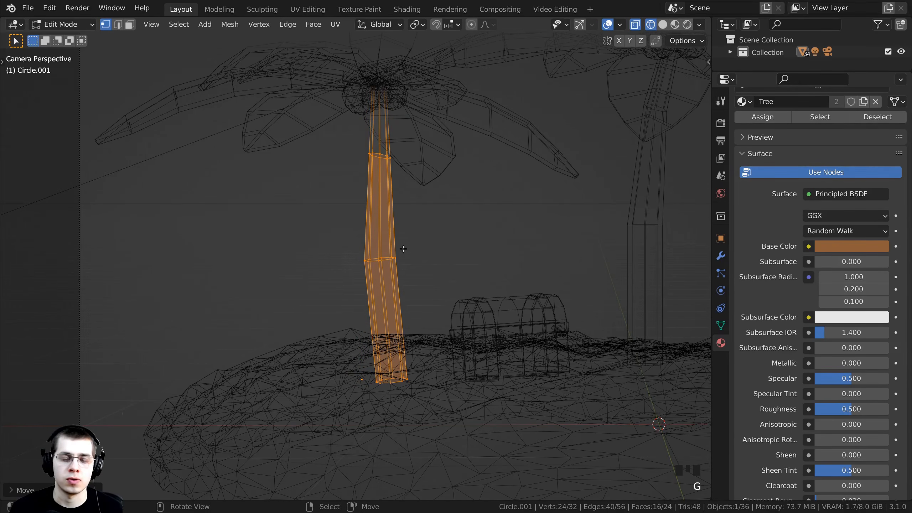
In solid shading, rotate and move the lower trunk from another angle to refine its bend, and return to Object Mode
key(z)
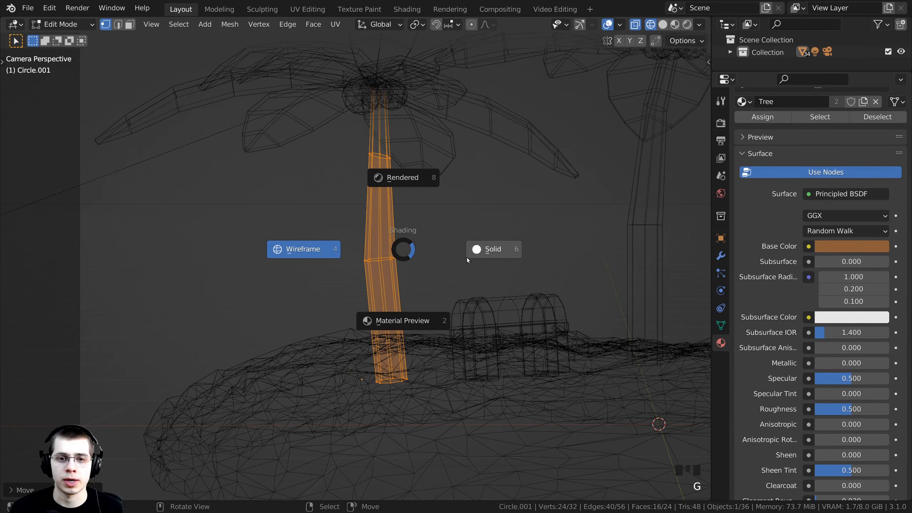
click(467, 258)
scroll(546, 252, up, 2)
scroll(546, 253, up, 1)
key(r)
click(538, 219)
key(g)
click(539, 217)
key(r)
key(g)
click(539, 209)
key(Tab)
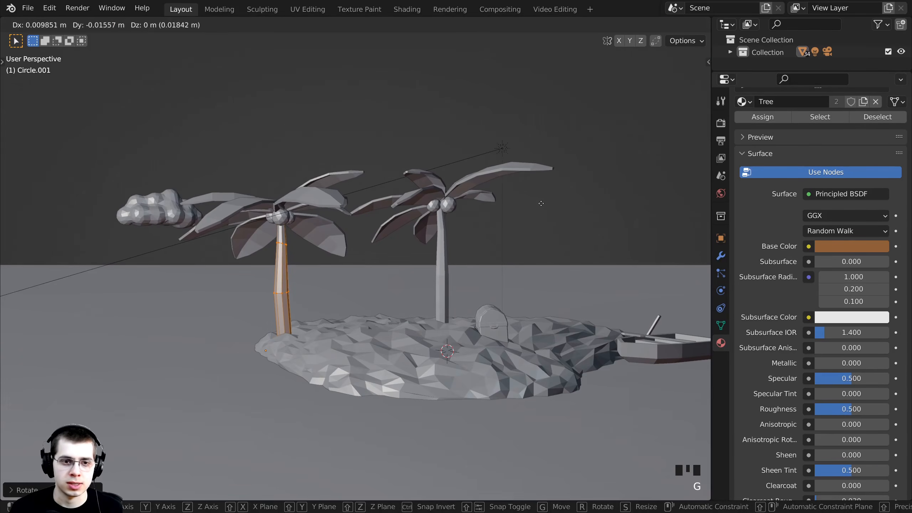
Switch the viewport to rendered shading and examine both palms and the island composition through the camera
mouse_move(466, 206)
middle_down()
mouse_move(378, 206)
mouse_move(374, 225)
middle_up()
key(z)
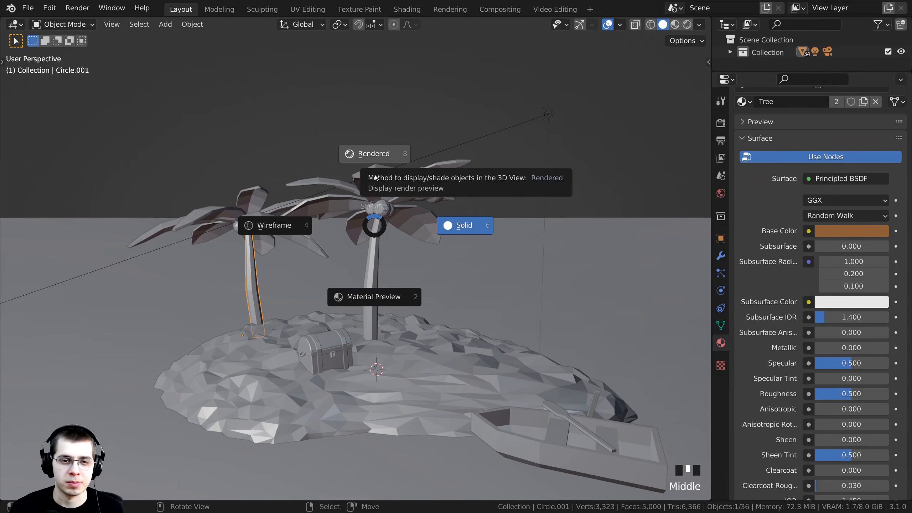
key(z)
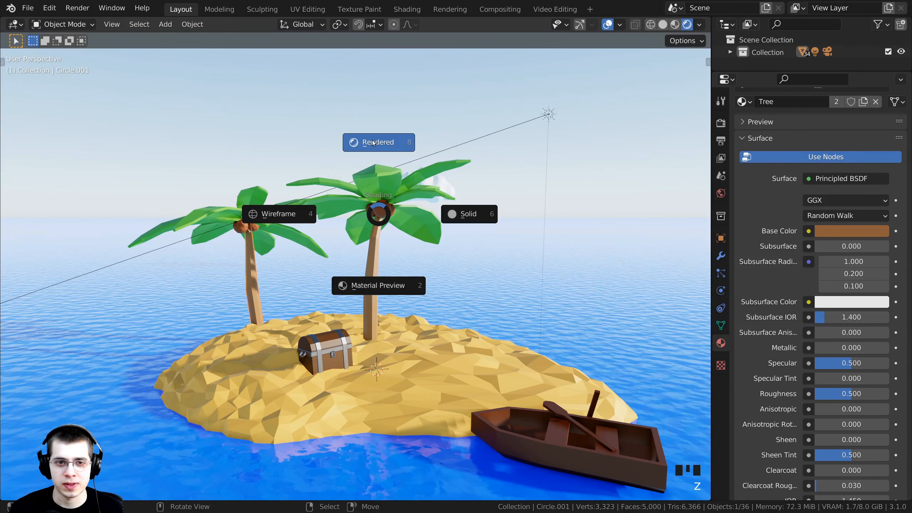
middle_drag(373, 143, 310, 241)
key(KP_0)
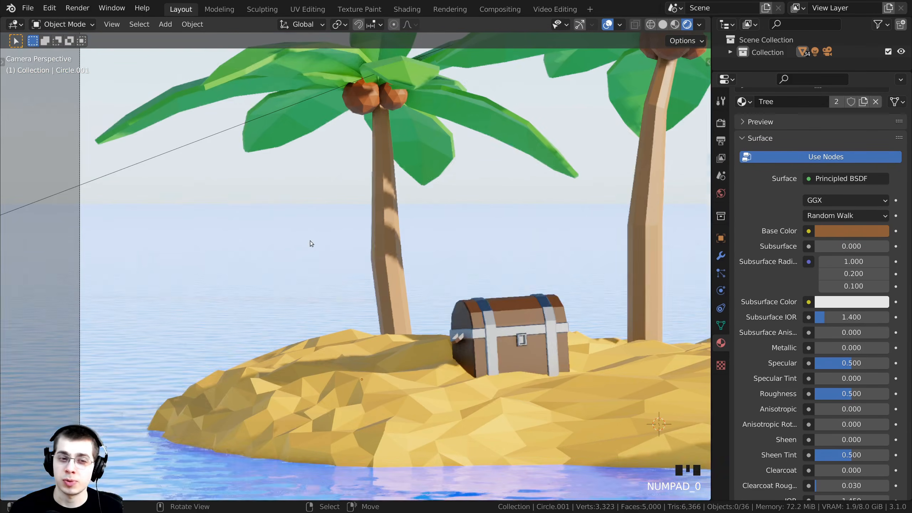
scroll(310, 241, down, 4)
shift+middle_drag(467, 189, 258, 271)
scroll(186, 281, up, 2)
shift+middle_drag(316, 276, 433, 241)
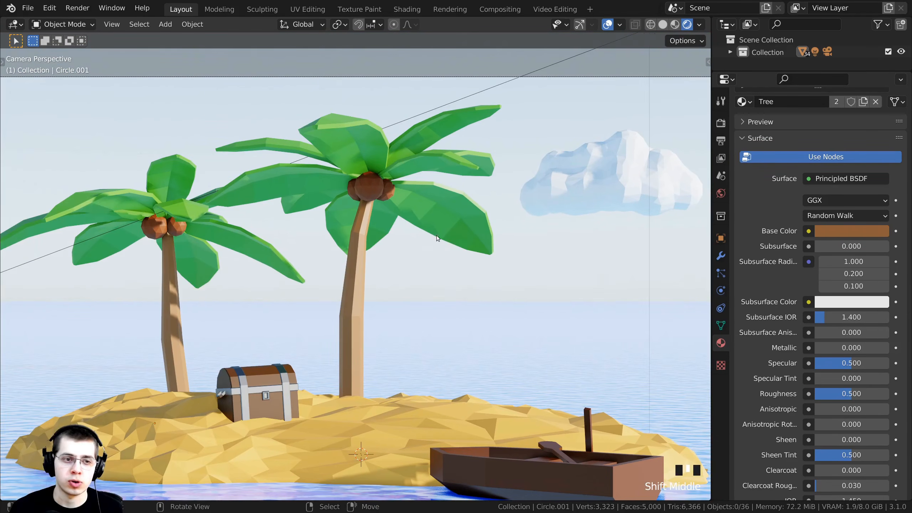
scroll(517, 304, down, 2)
scroll(378, 234, up, 2)
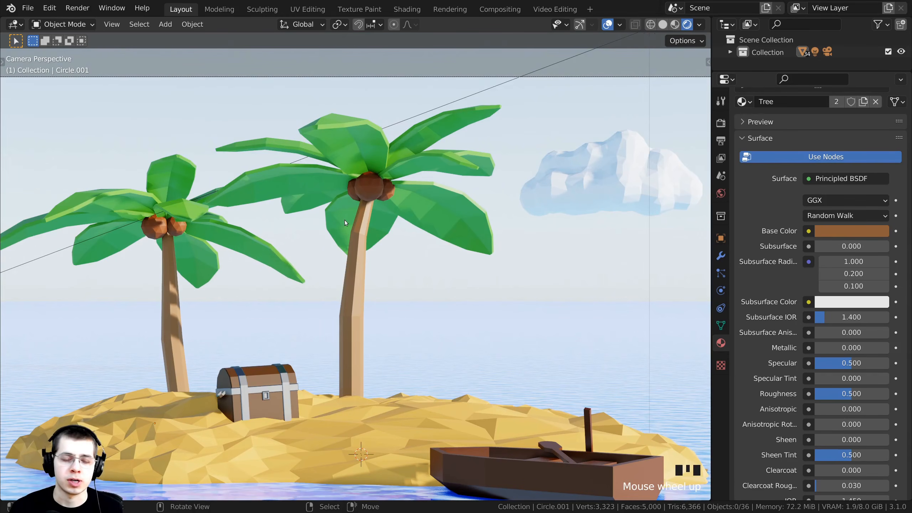
Select all parts of the taller palm beside the chest, leaving the light out of the selection
key(b)
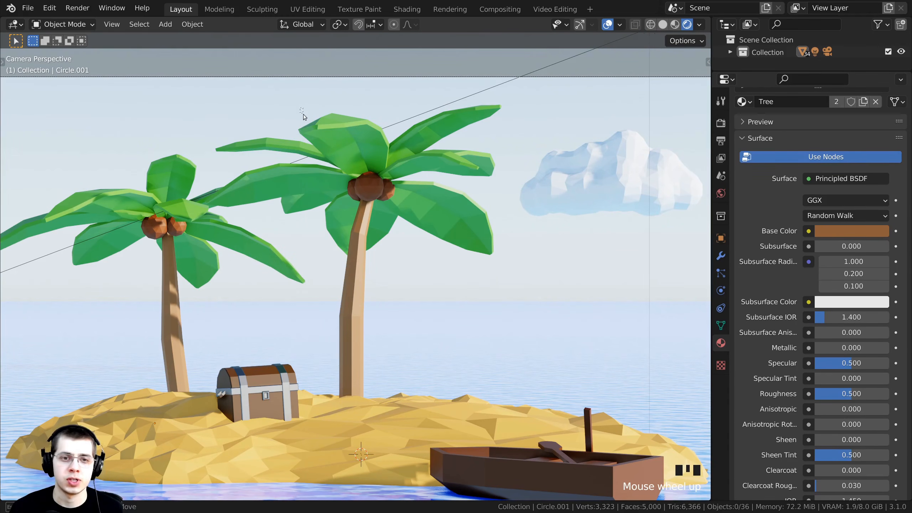
drag(436, 238, 438, 240)
scroll(437, 237, down, 3)
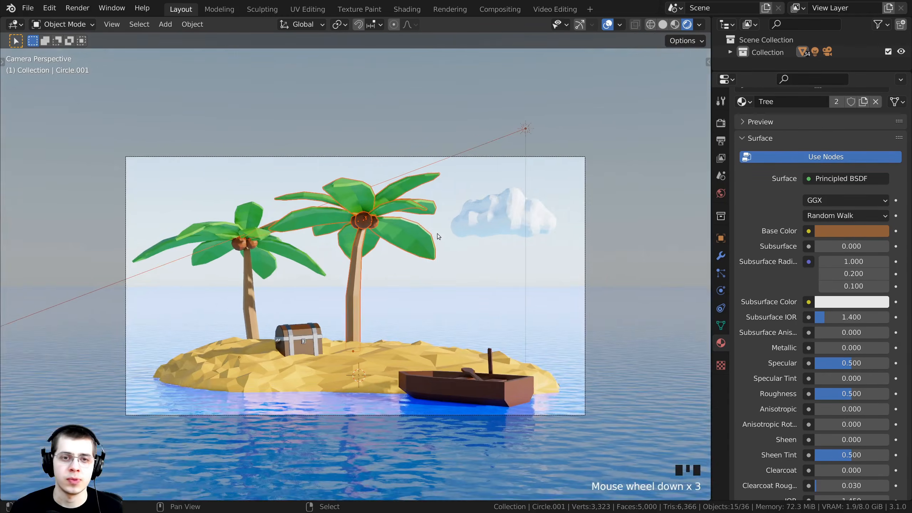
shift+middle_drag(438, 234, 493, 132)
scroll(479, 124, up, 2)
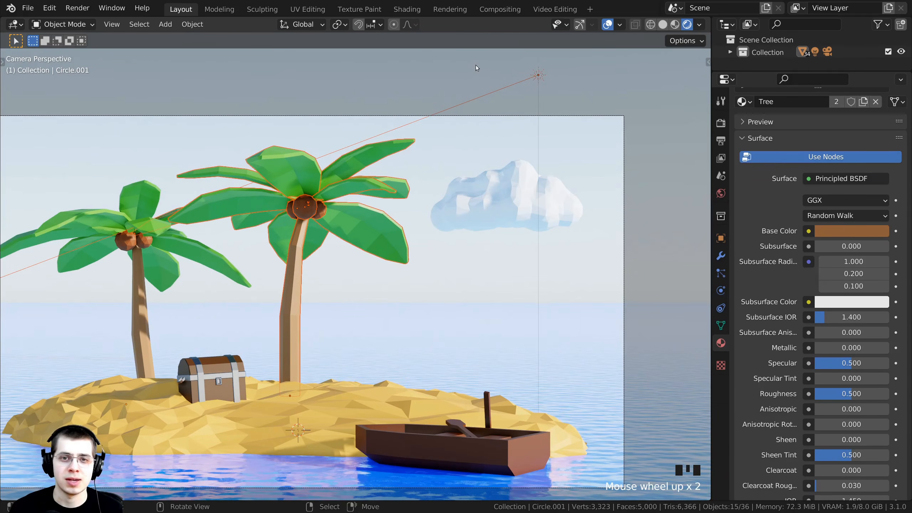
key(b)
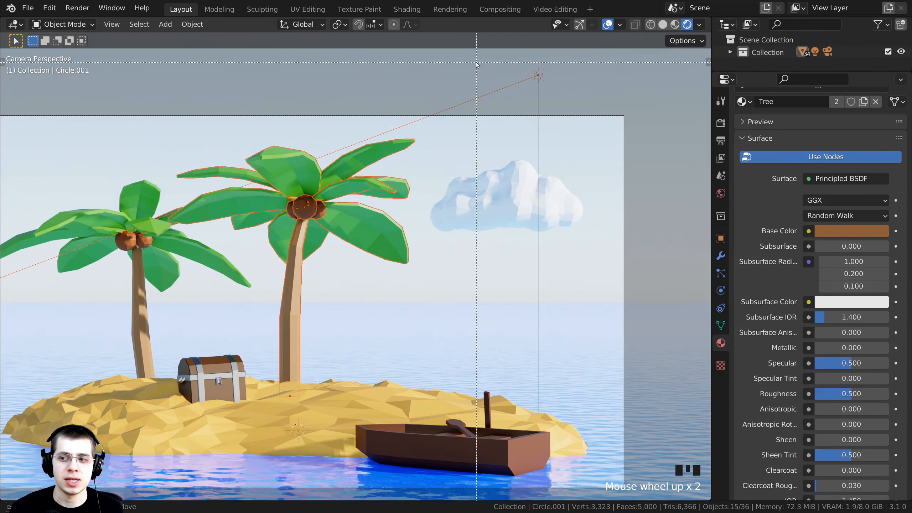
drag(480, 50, 578, 126)
middle_drag(578, 128, 578, 127)
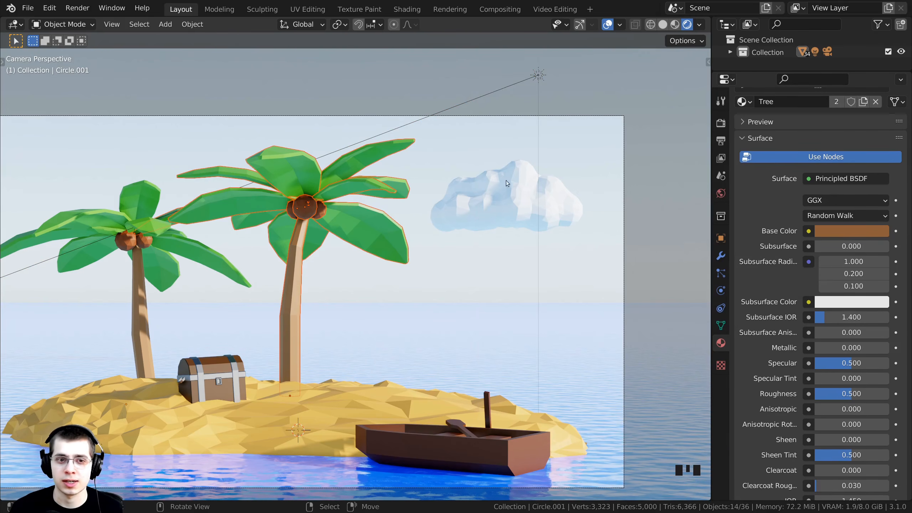
Duplicate the selected palm, place the copy behind the boat, and rotate it around the global Z axis
shift+middle_drag(422, 259, 393, 237)
key(shift+d)
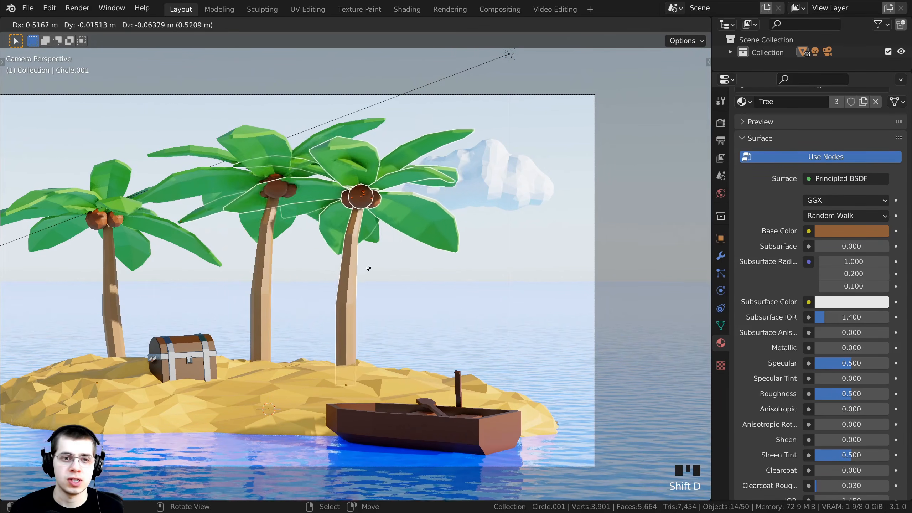
click(424, 273)
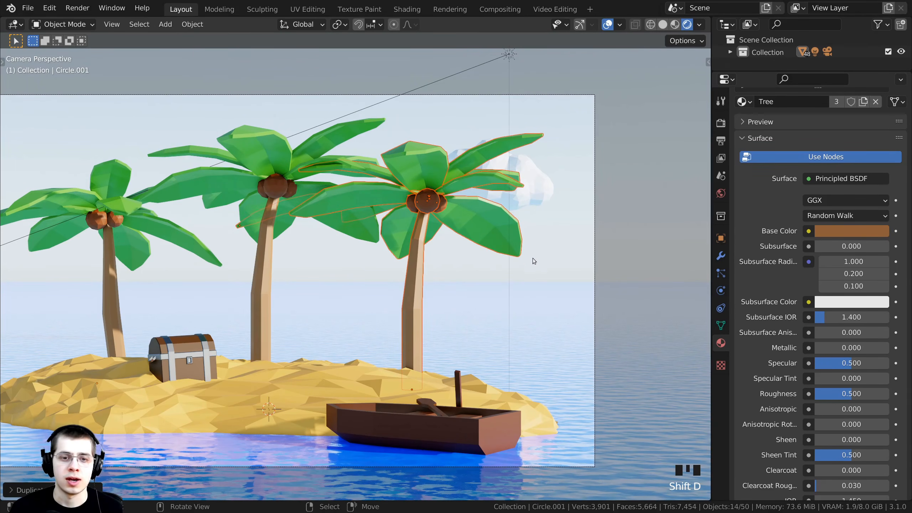
key(r)
key(z)
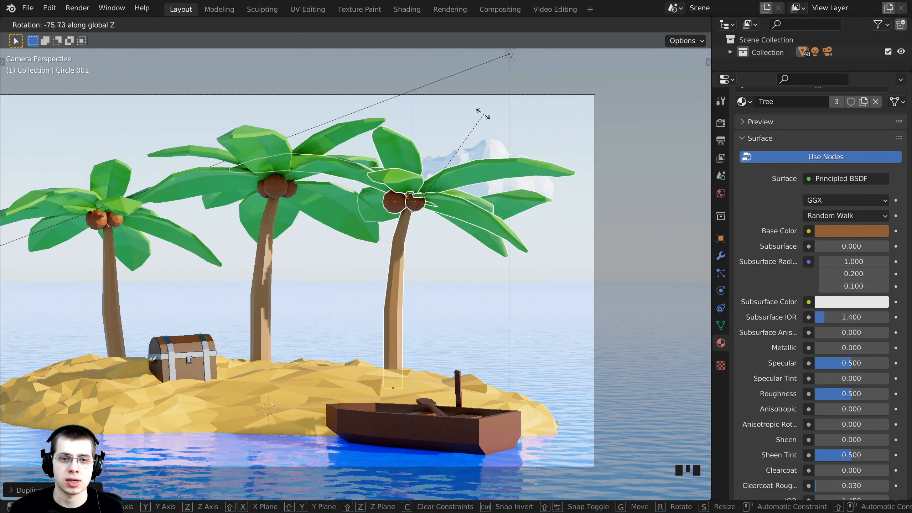
click(463, 122)
Delete the stray leaf floating apart from the third palm's crown
middle_drag(463, 123, 332, 92)
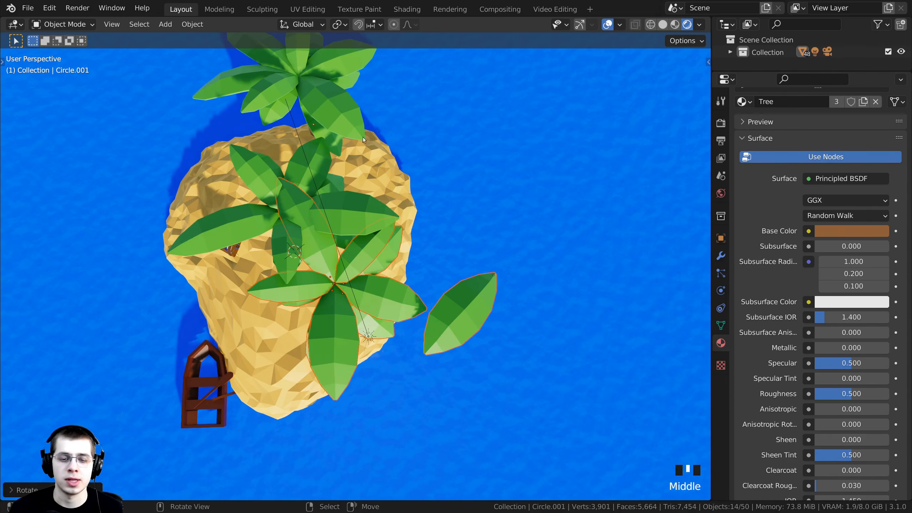
right_click(465, 309)
middle_drag(467, 306, 405, 226)
key(x)
click(477, 219)
Select a coconut under the third palm's crown and move it closer to the other coconuts
shift+middle_drag(406, 227, 324, 188)
scroll(382, 211, up, 4)
right_click(382, 212)
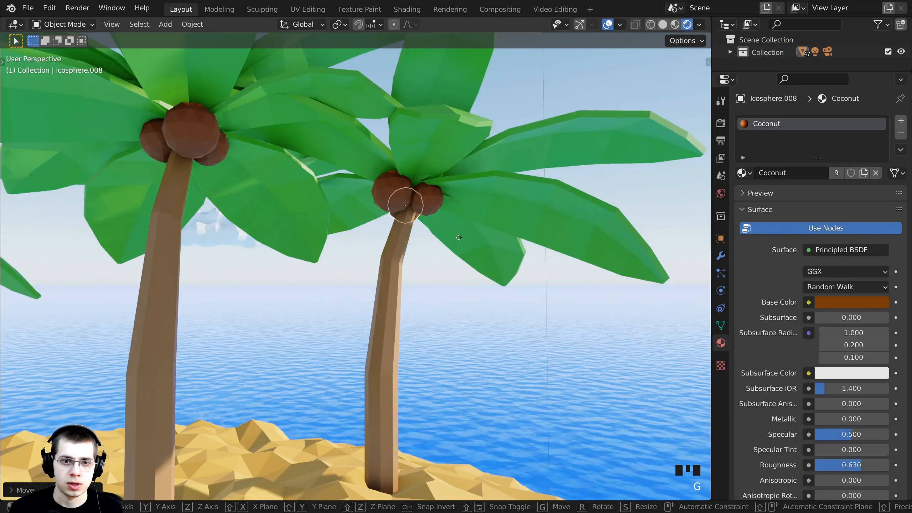
key(g)
key(g)
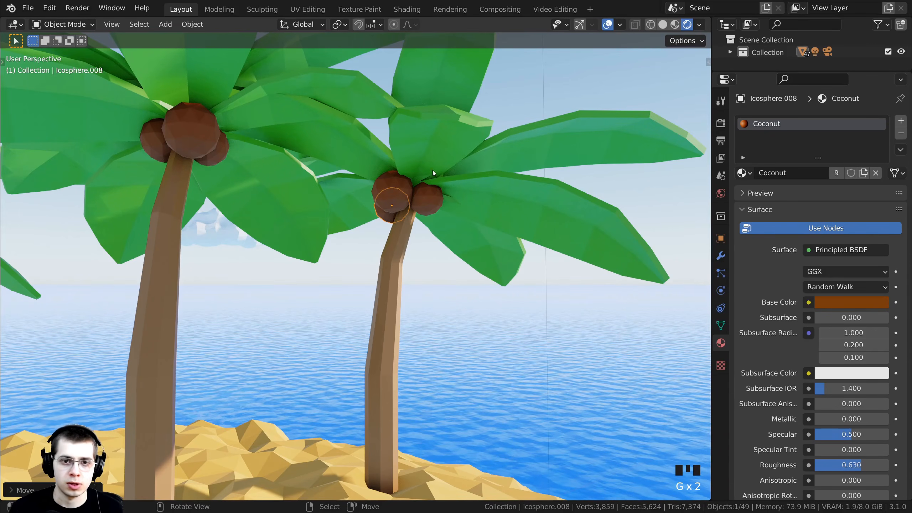
Freely rotate the right palm's front leaf above the coconuts with trackball rotation
right_click(432, 171)
key(r)
key(r)
click(432, 170)
middle_drag(431, 171, 420, 182)
key(r)
right_click(421, 181)
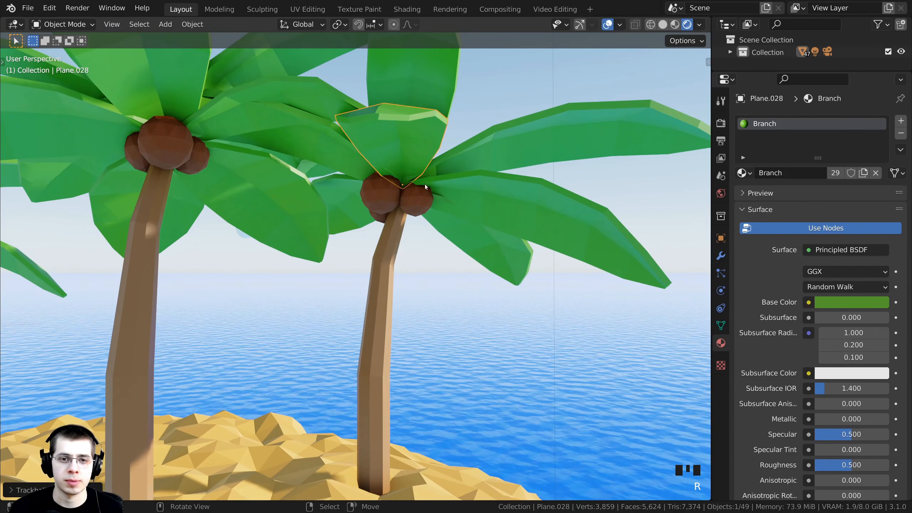
Rotate the right palm's two lower leaves on the side facing away from the other palms, and check them through the camera
right_click(421, 181)
key(r)
click(501, 270)
key(r)
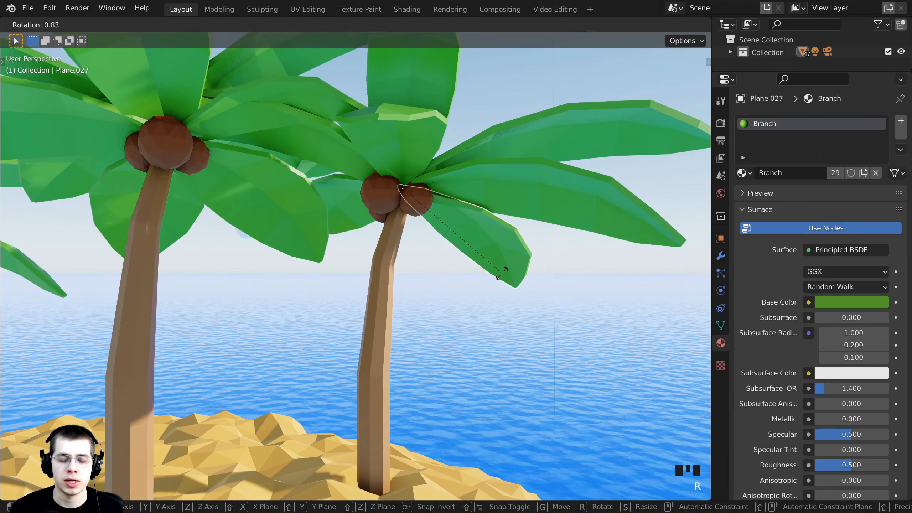
click(492, 278)
key(KP_0)
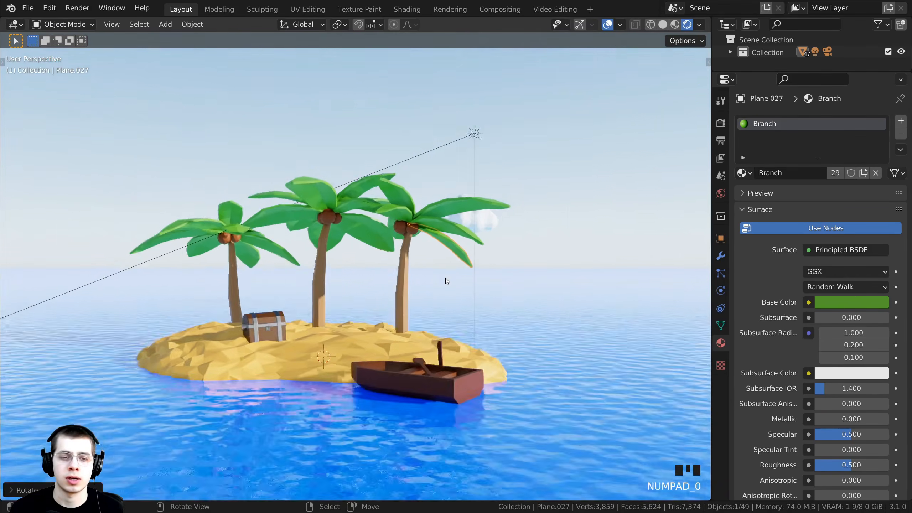
Rotate the right palm's leaf that reaches toward the middle palm
shift+middle_drag(445, 278, 347, 197)
right_click(404, 246)
key(g)
key(r)
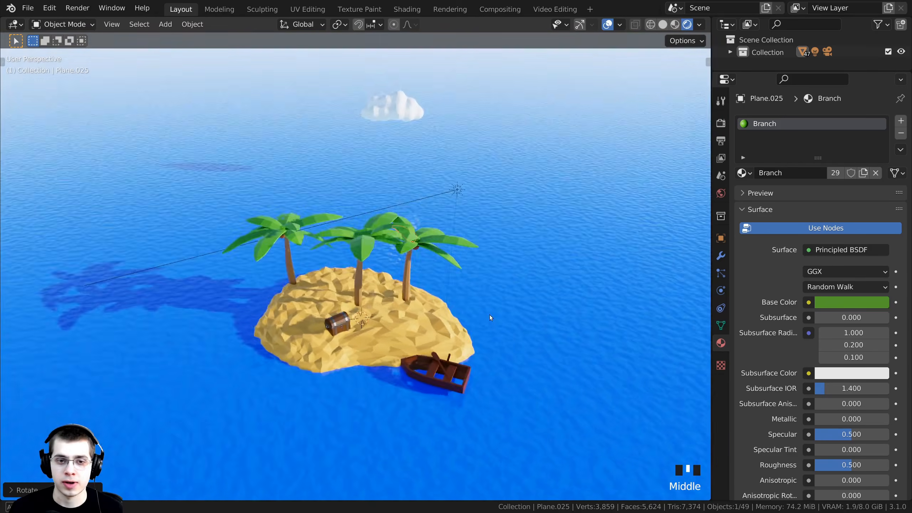
Duplicate that leaf and rotate the copy around the crown of the palm, seen from above
shift+middle_drag(489, 315, 457, 403)
scroll(477, 370, up, 6)
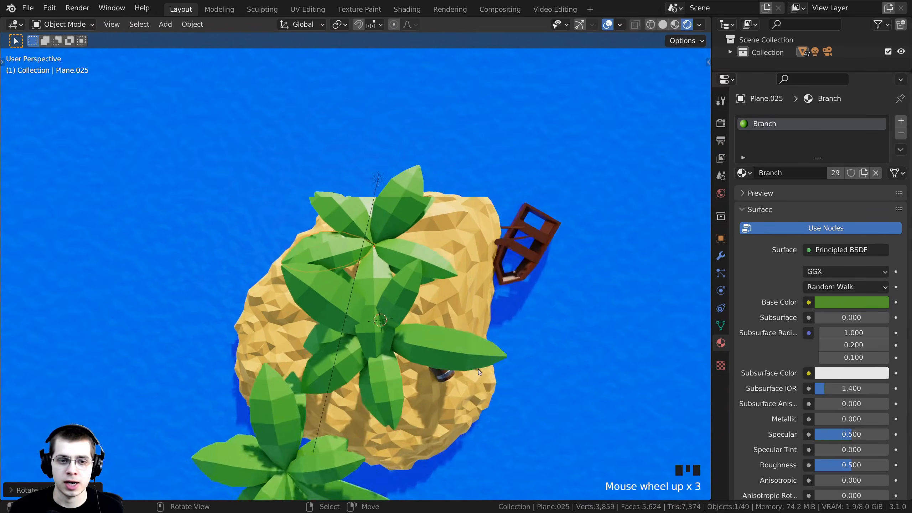
key(shift+d)
click(441, 349)
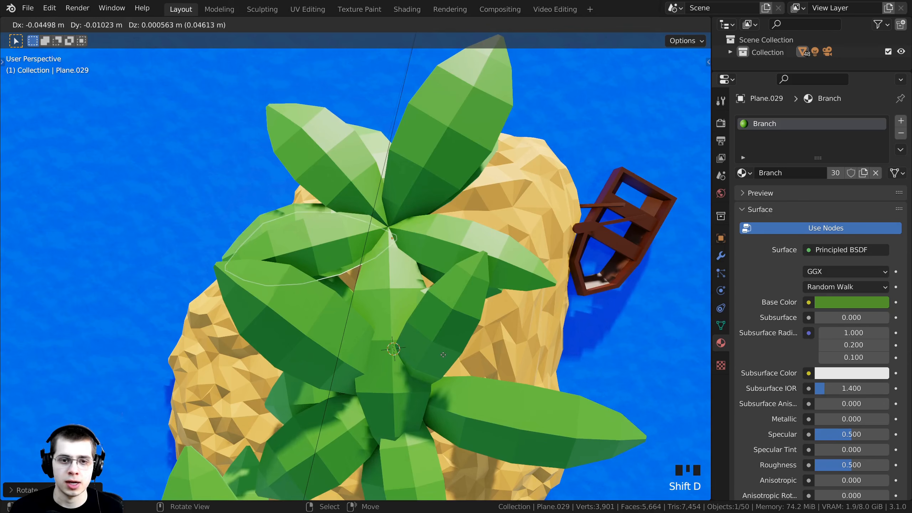
key(r)
click(474, 280)
Tilt the duplicated leaf so it droops from the right palm's crown toward the middle palm in the camera view
middle_drag(477, 255, 404, 217)
key(r)
click(382, 196)
key(KP_0)
key(r)
click(424, 223)
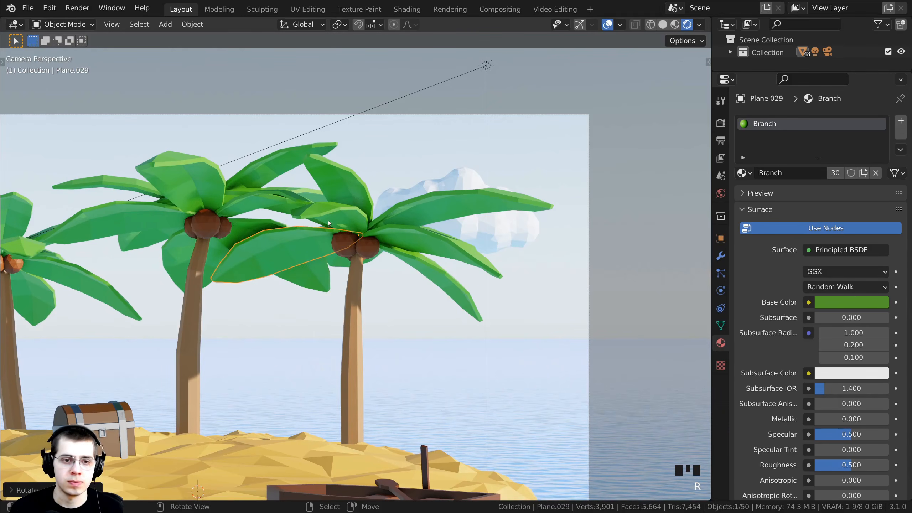
Adjust the rotation of the right palm's upper leaf that overlaps the middle palm, using trackball rotation
click(296, 197)
key(r)
click(352, 177)
click(277, 207)
key(r)
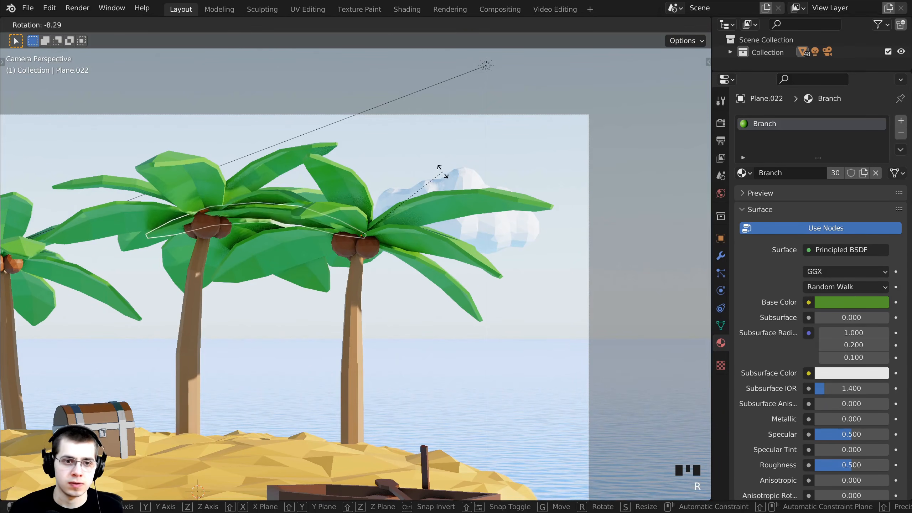
key(r)
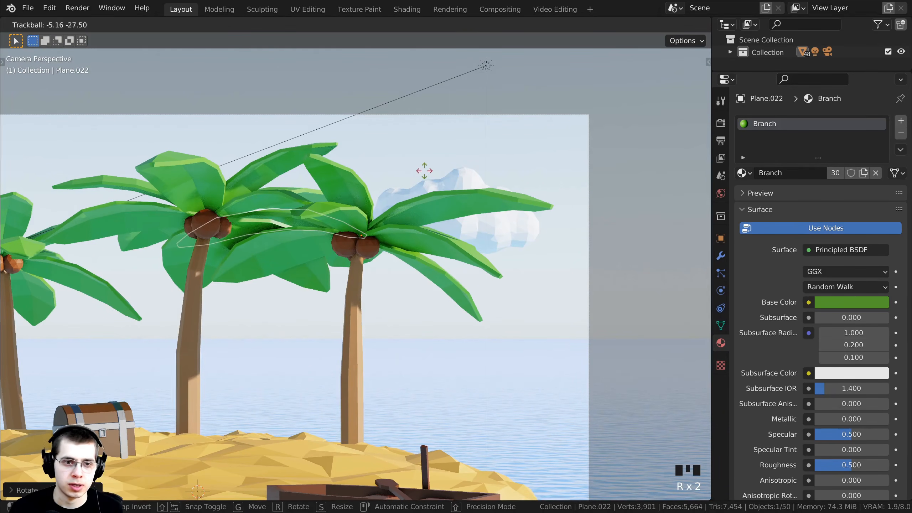
click(425, 177)
scroll(417, 251, down, 2)
middle_drag(415, 258, 450, 245)
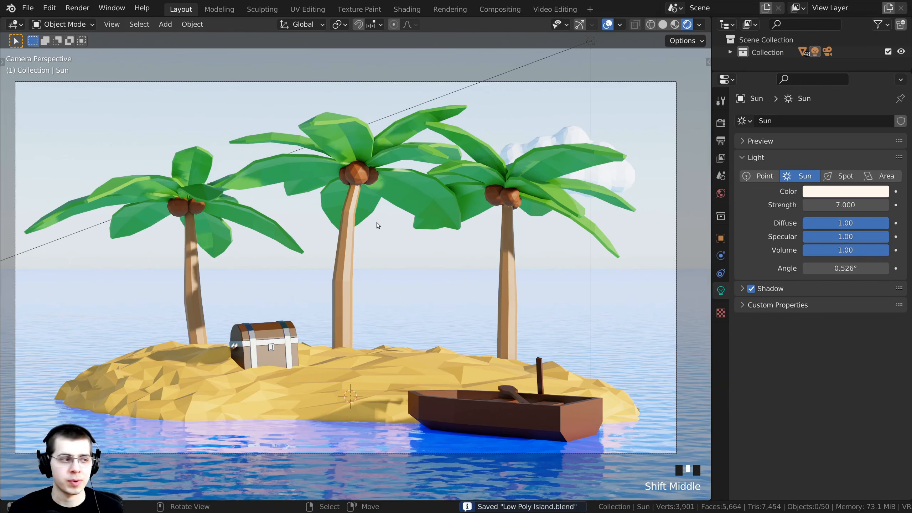
Darken the Coconut material's base color to hex 562A09 and set its roughness to 0.534
shift+middle_drag(376, 222, 370, 119)
scroll(354, 135, up, 2)
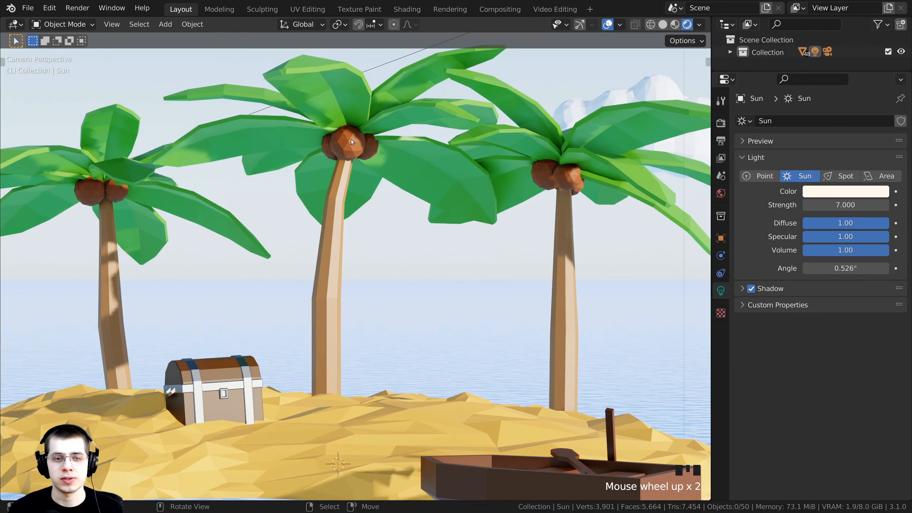
right_click(350, 138)
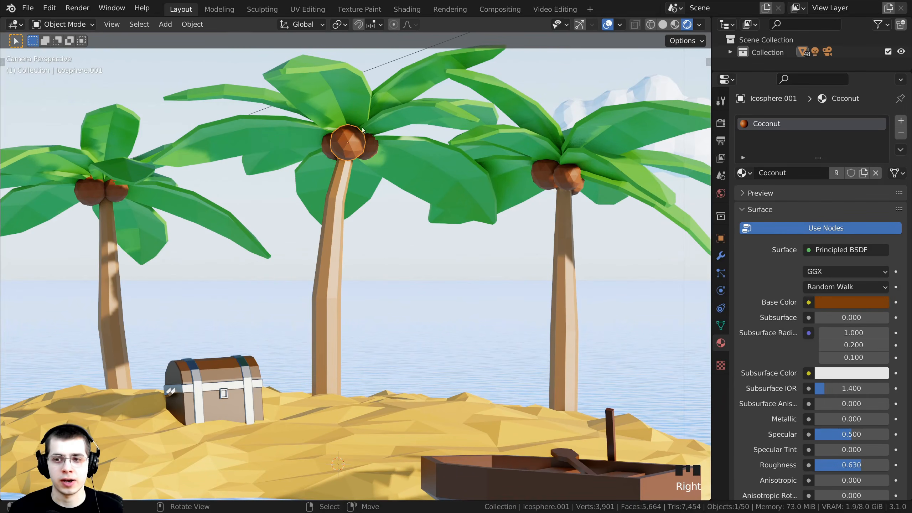
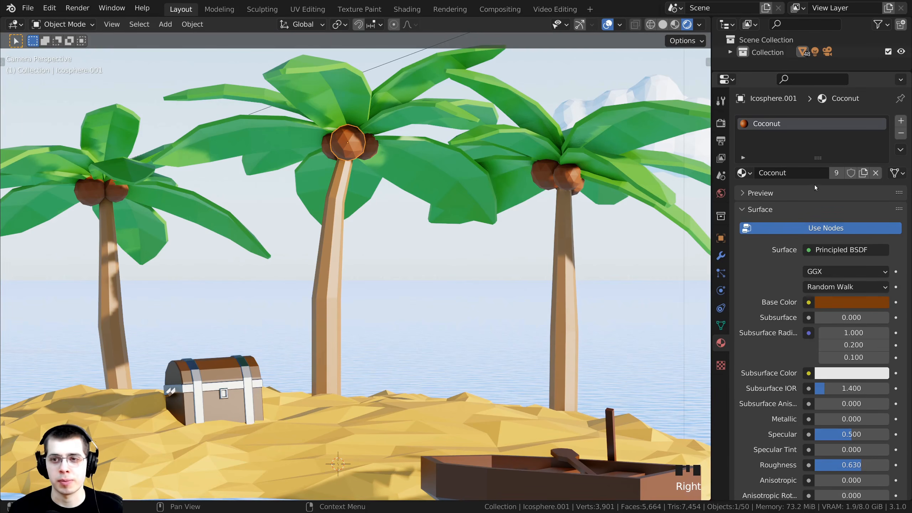
click(838, 301)
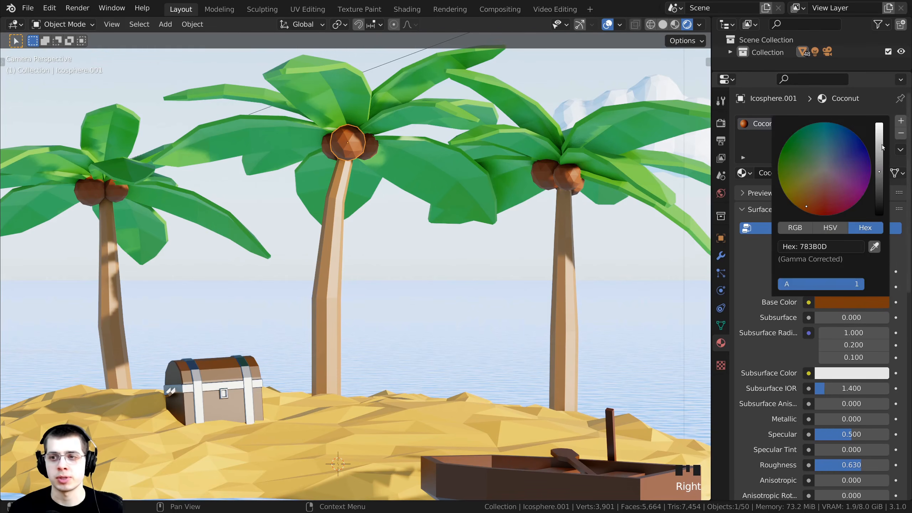
drag(881, 171, 879, 184)
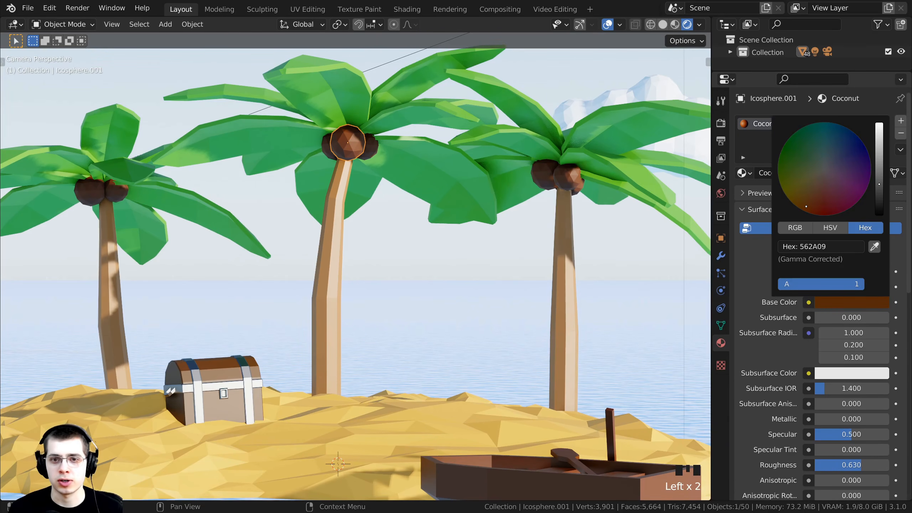
scroll(846, 428, down, 2)
drag(852, 434, 845, 434)
click(510, 322)
Duplicate the middle palm's front coconut and place the copy below the crown, beside the trunk
scroll(438, 262, down, 3)
scroll(441, 260, up, 1)
scroll(443, 260, up, 2)
middle_drag(440, 221, 399, 215)
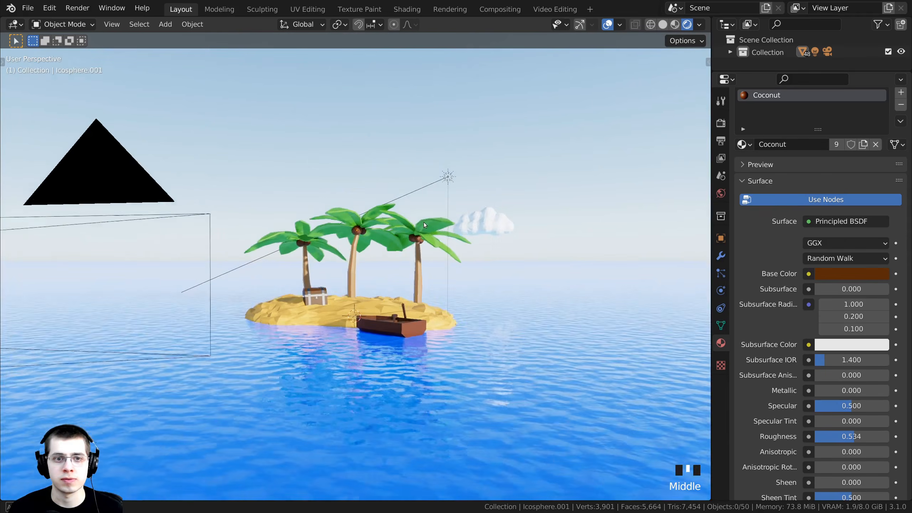
scroll(343, 176, up, 2)
shift+middle_drag(390, 398, 359, 385)
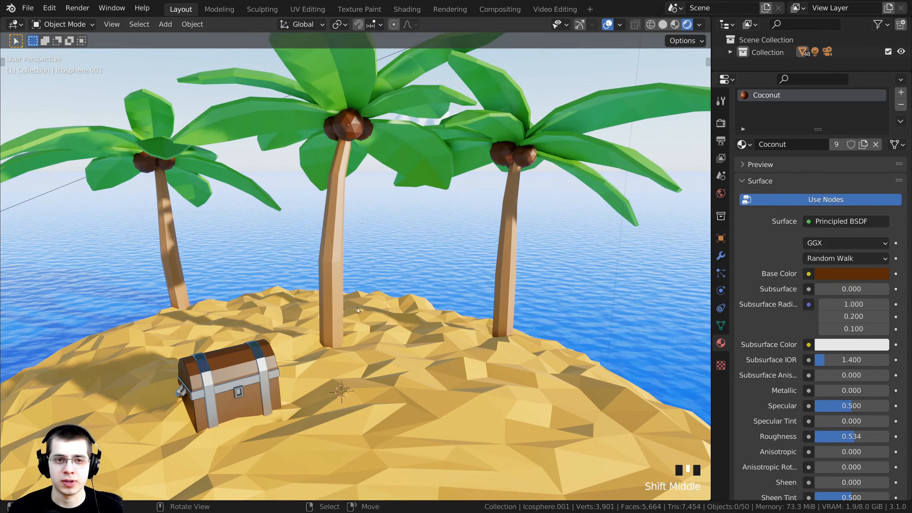
middle_drag(358, 127, 354, 124)
right_click(354, 128)
key(shift+d)
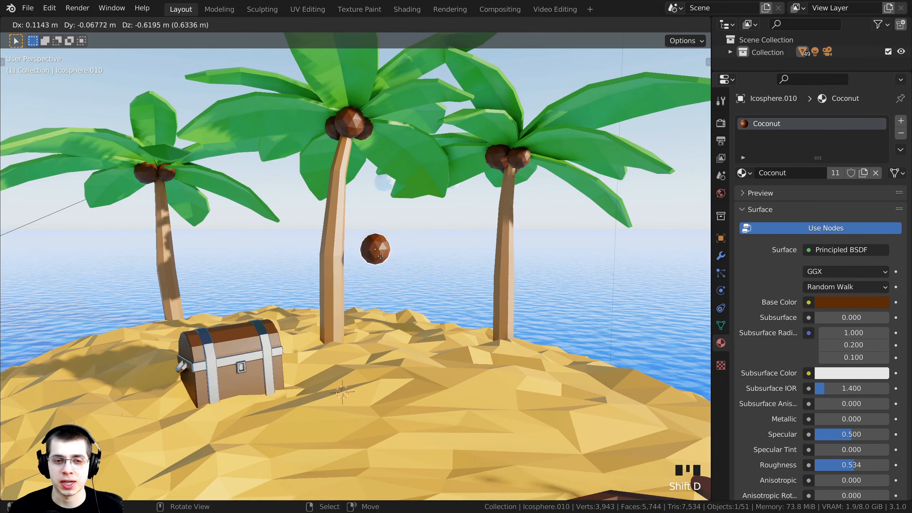
click(380, 256)
Move the duplicated coconut down to the foot of the middle palm so it sits partly sunk in the sand
middle_drag(380, 255, 320, 195)
key(g)
click(276, 257)
key(g)
mouse_move(357, 253)
middle_down()
mouse_move(378, 257)
mouse_move(398, 336)
mouse_move(370, 250)
middle_up()
click(378, 261)
key(g)
click(379, 264)
key(g)
click(399, 331)
shift+middle_drag(370, 250, 380, 279)
Duplicate the coconut on the ground beside itself, scale the copy down slightly and seat it in the sand
scroll(355, 289, up, 4)
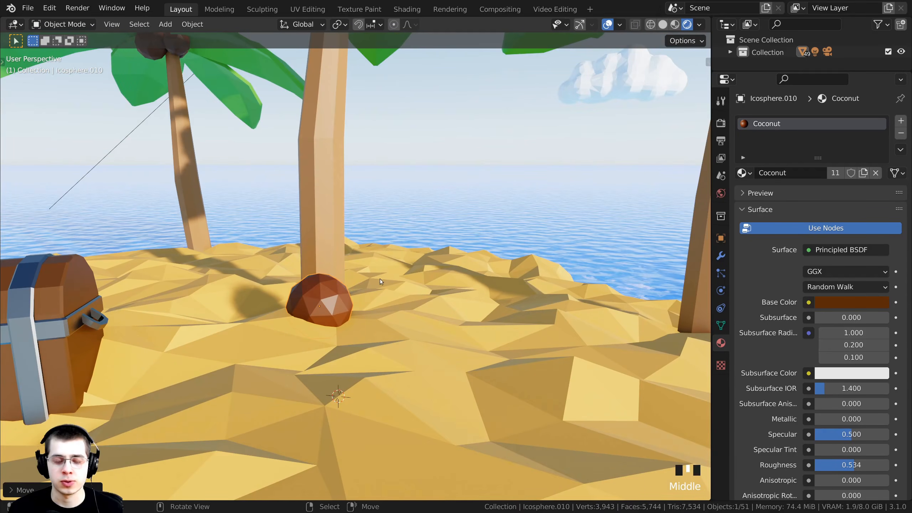
key(shift+d)
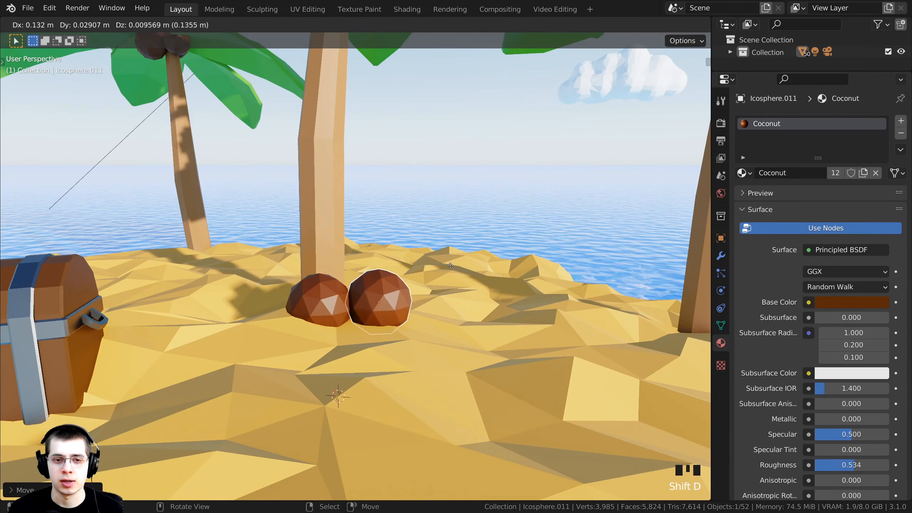
click(462, 268)
key(s)
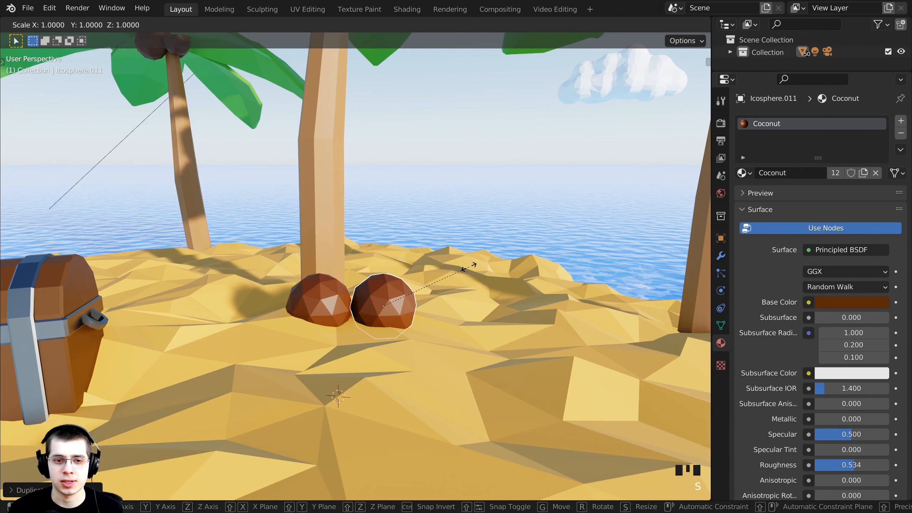
click(453, 273)
key(g)
click(451, 277)
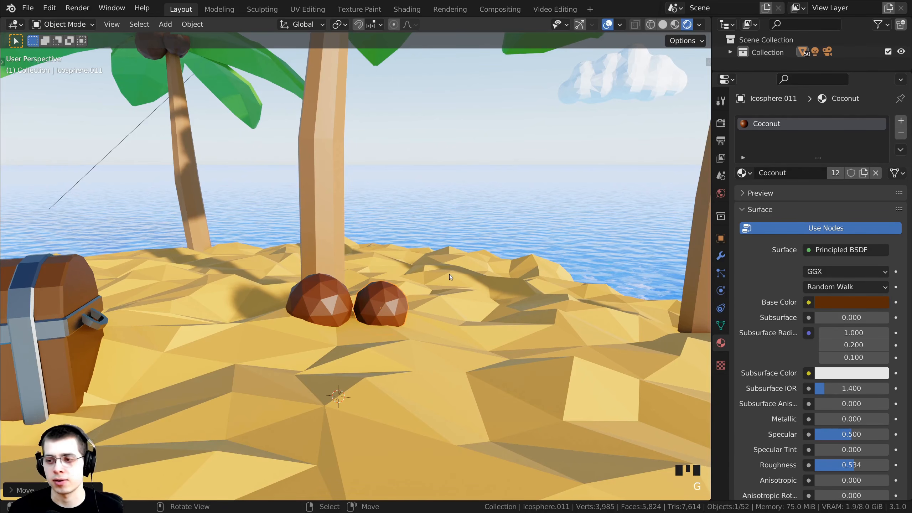
Fine-tune the positions of the two coconuts on the ground through the camera view
key(KP_0)
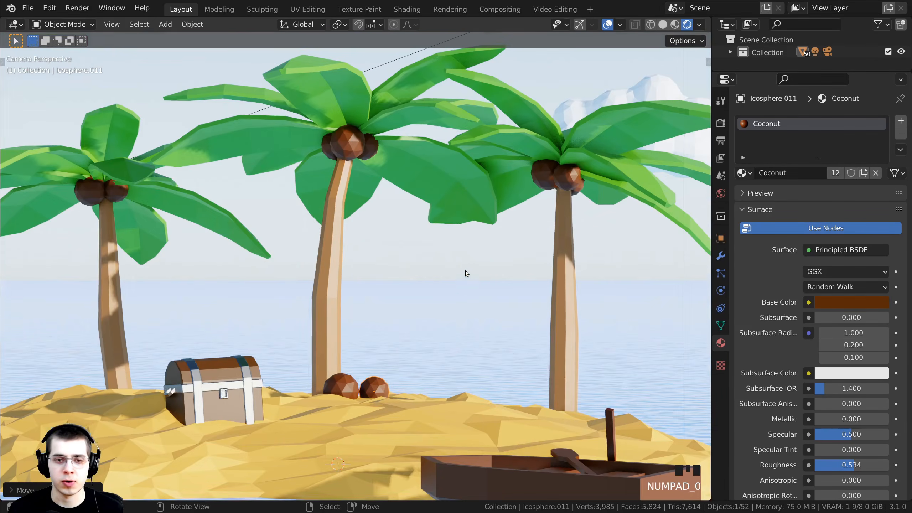
scroll(439, 299, up, 2)
key(g)
click(424, 326)
click(347, 377)
key(g)
click(346, 377)
Duplicate the right palm's front coconut and lower the copy to the sand next to that palm's trunk
shift+middle_drag(390, 318, 252, 309)
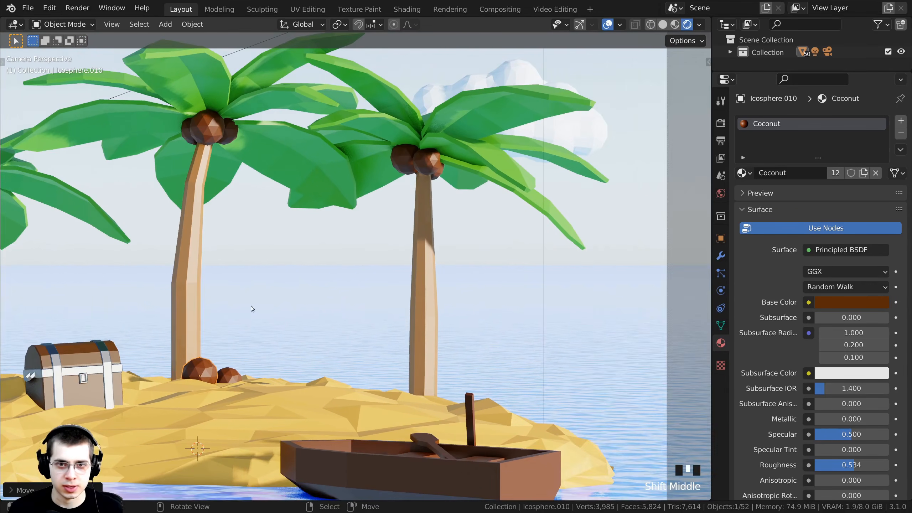
scroll(395, 176, up, 2)
right_click(447, 119)
shift+middle_drag(444, 126, 441, 102)
key(shift+d)
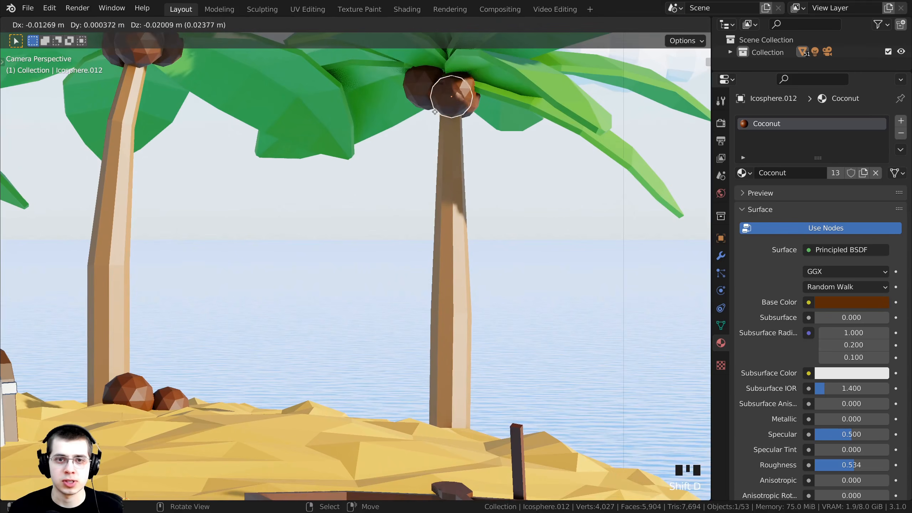
click(398, 406)
Orbit around the new coconut and move it onto the sand in front of the right palm
middle_drag(398, 406, 359, 378)
key(KP_Decimal)
scroll(412, 310, down, 11)
shift+middle_drag(399, 313, 434, 281)
key(g)
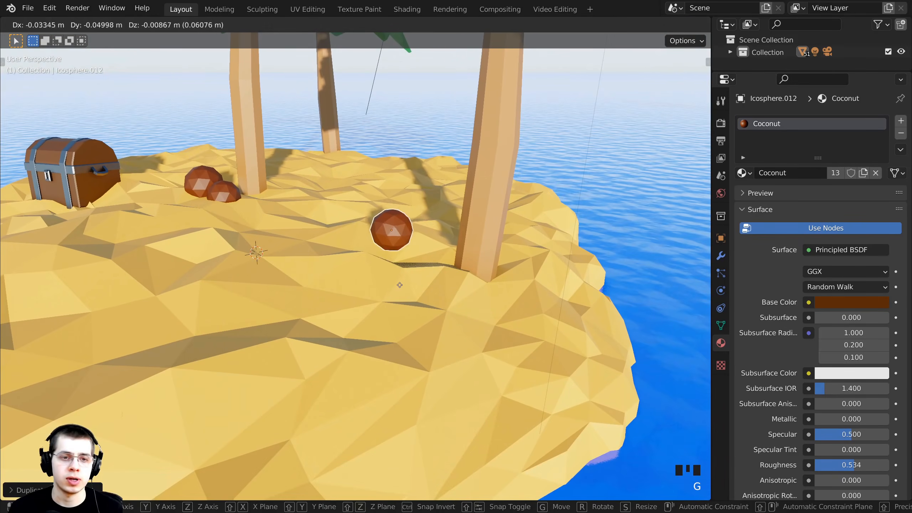
click(332, 293)
key(s)
key(g)
click(421, 243)
key(g)
click(419, 226)
Adjust the new coconut's size and sink it partly into the sand near the right palm
key(s)
middle_drag(419, 226, 429, 258)
click(447, 264)
key(g)
click(448, 266)
key(g)
click(427, 258)
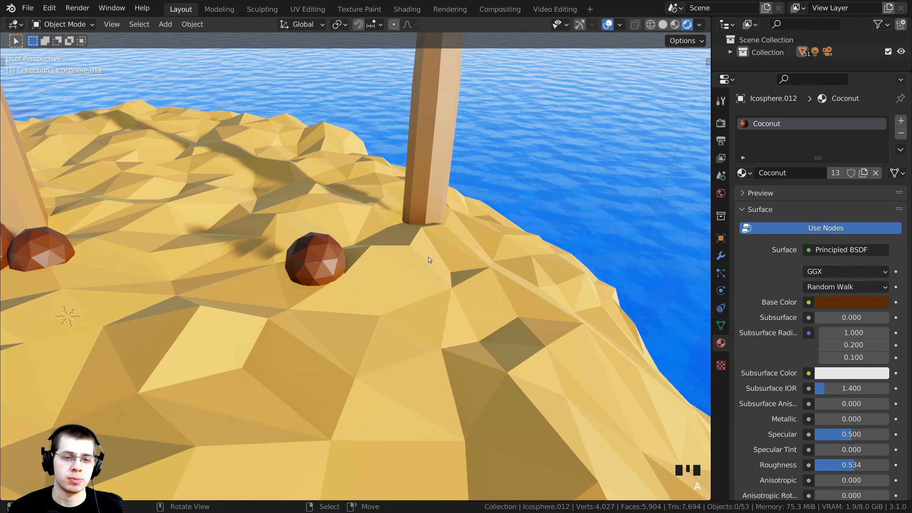
Return to the camera view, frame the whole island and save the file
key(KP_0)
scroll(395, 281, down, 7)
scroll(452, 290, up, 1)
key(ctrl+s)
scroll(455, 272, up, 1)
shift+middle_drag(437, 201, 432, 188)
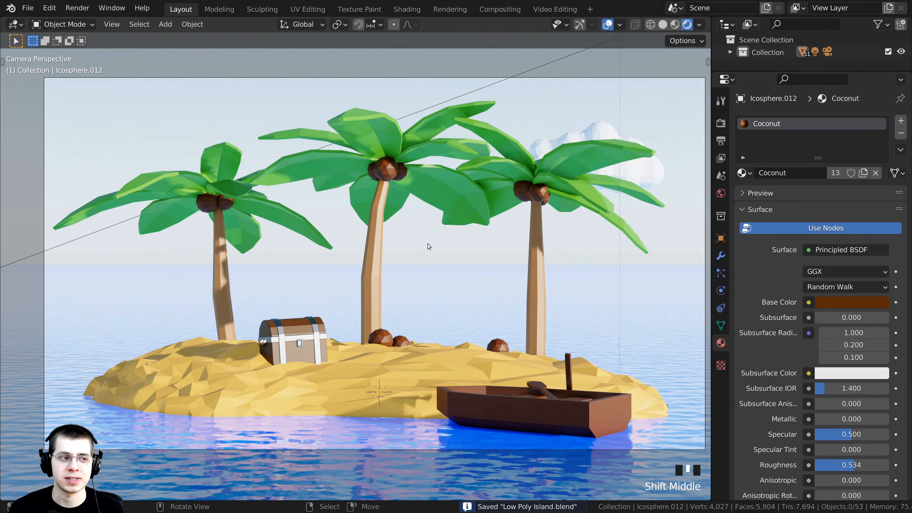
shift+middle_drag(429, 244, 407, 241)
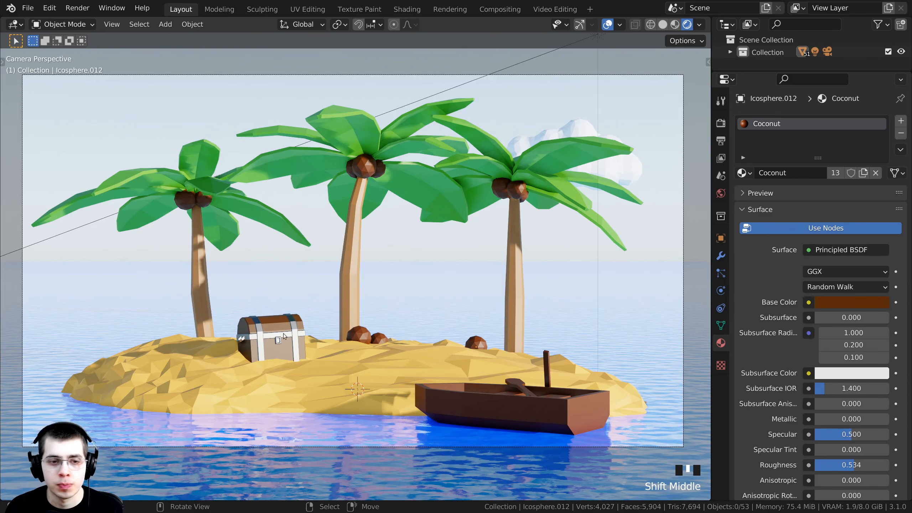
Leave the camera view and add an ico sphere mesh to the scene
middle_drag(368, 321, 362, 251)
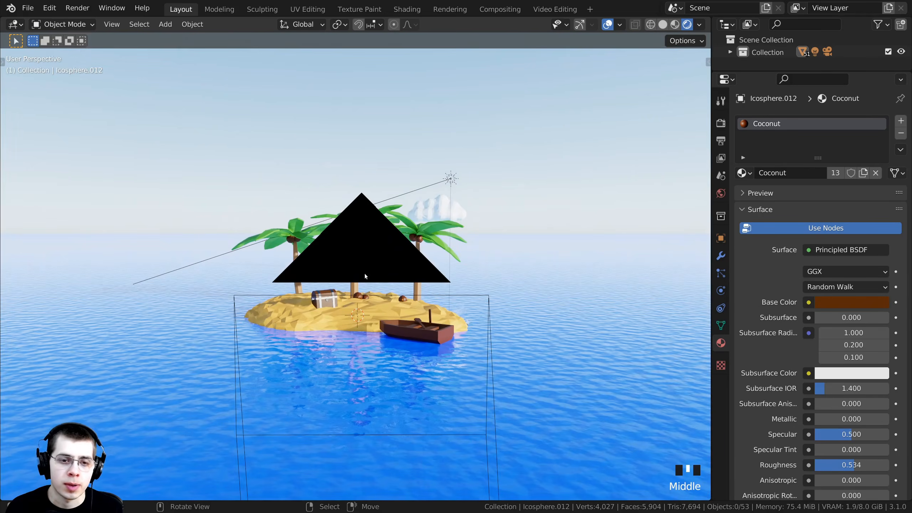
key(shift+a)
mouse_move(362, 251)
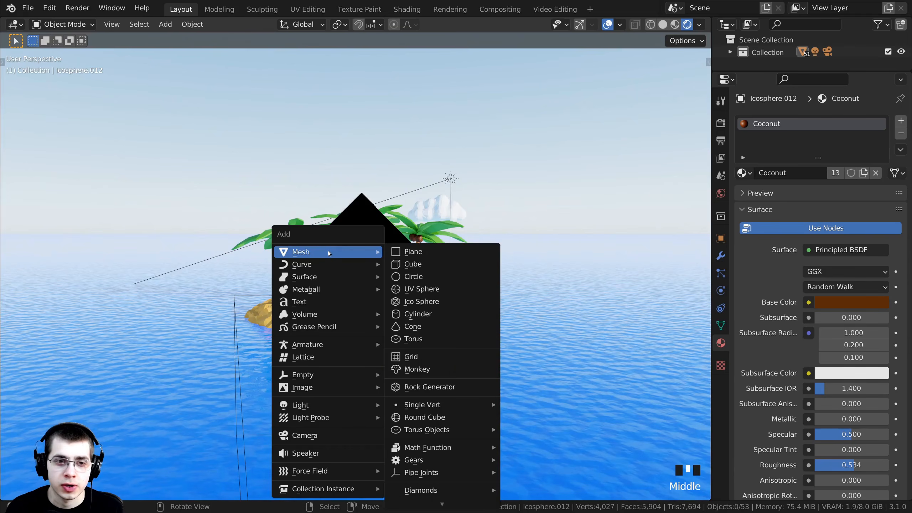
click(433, 303)
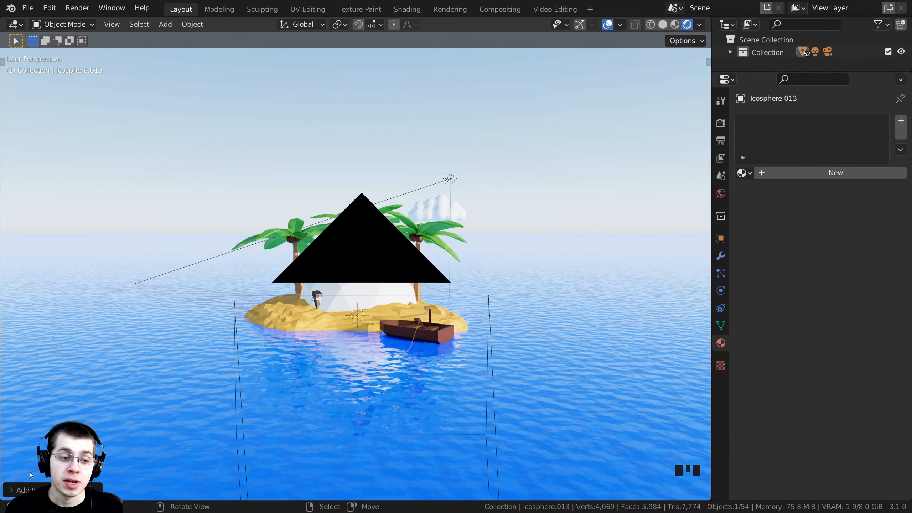
Set the new ico sphere's subdivisions to 5
click(11, 490)
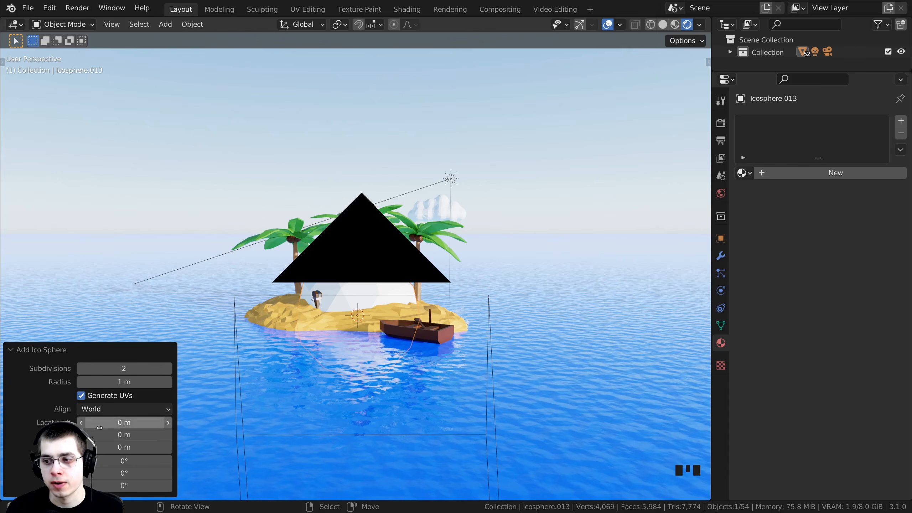
click(169, 368)
click(169, 368)
click(169, 368)
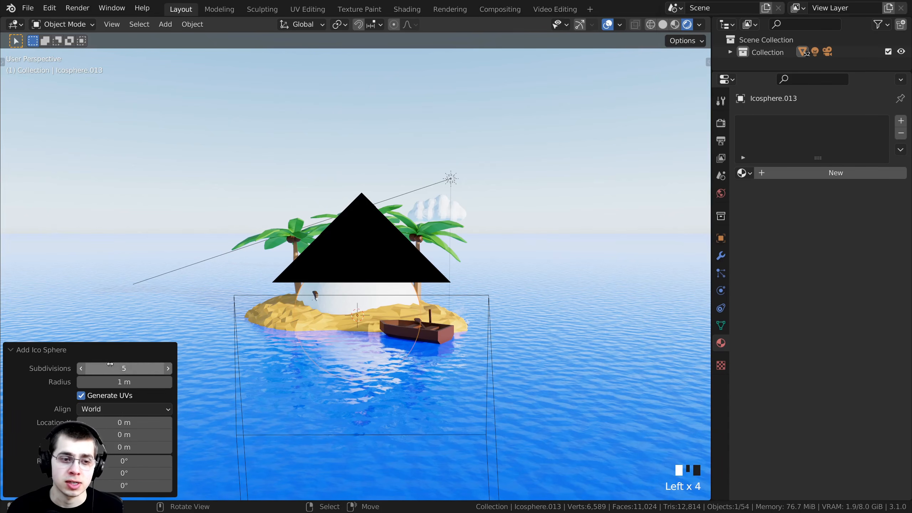
click(40, 355)
middle_drag(188, 334, 401, 370)
scroll(401, 370, up, 4)
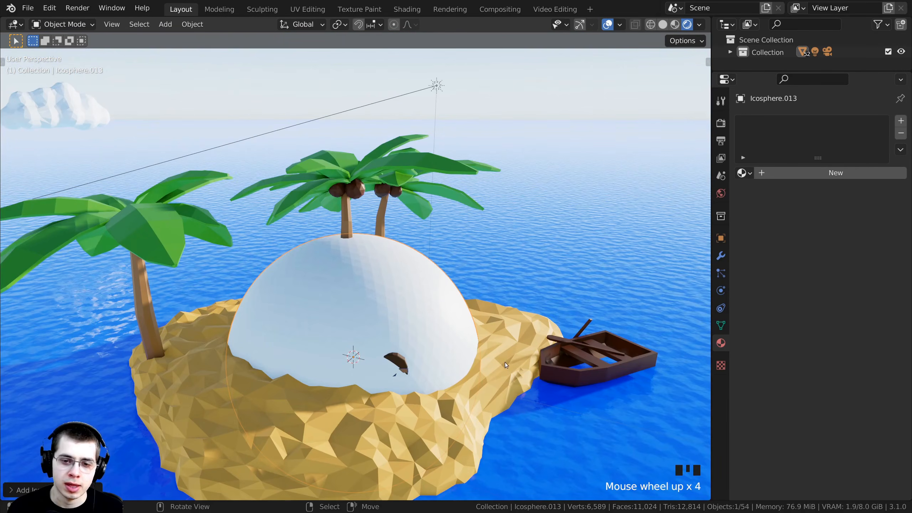
Move the large ico sphere off the middle of the island to the space above the boat
right_click(492, 374)
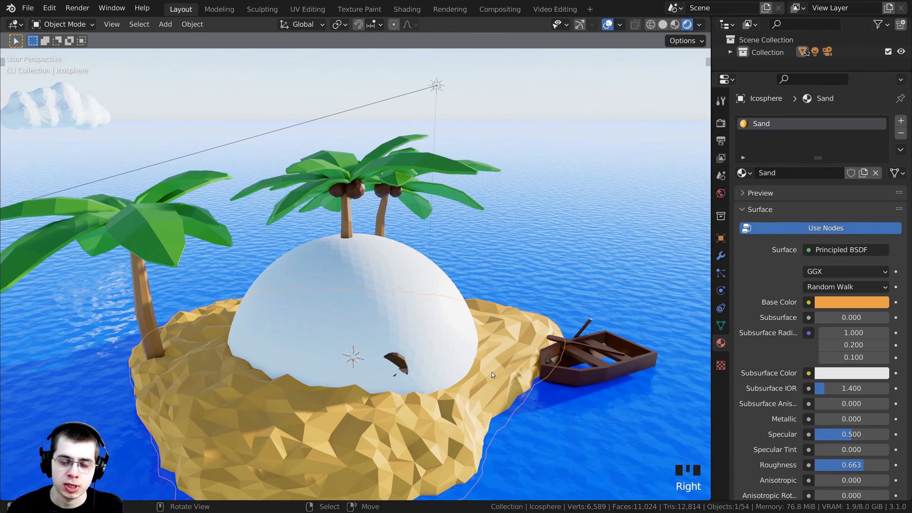
right_click(343, 290)
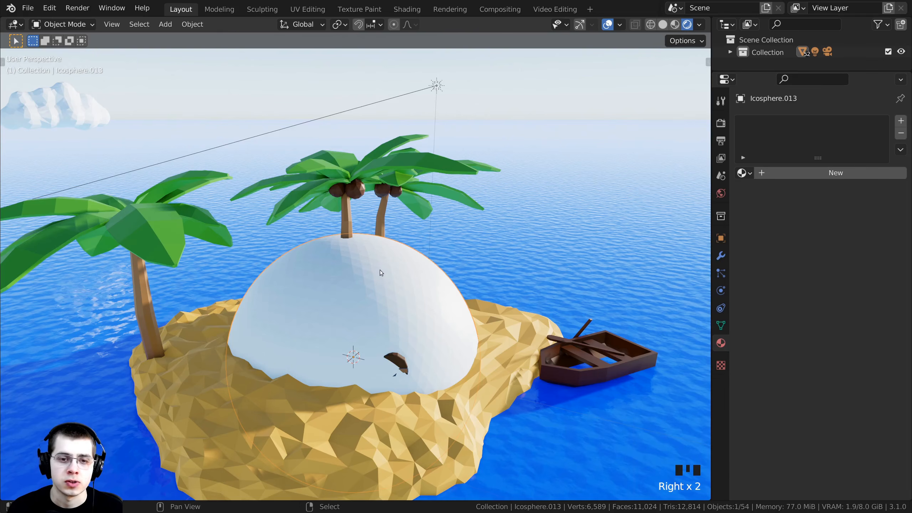
shift+middle_drag(381, 271, 373, 252)
scroll(375, 253, up, 1)
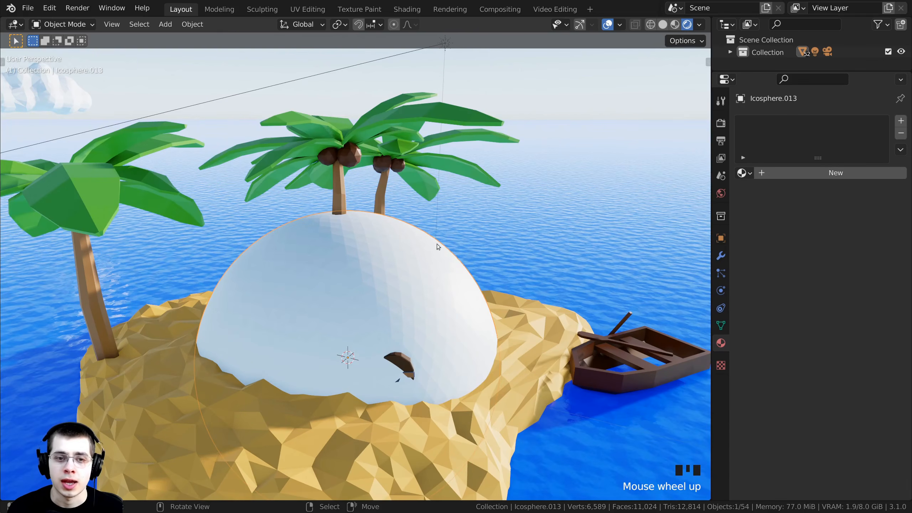
scroll(502, 321, down, 1)
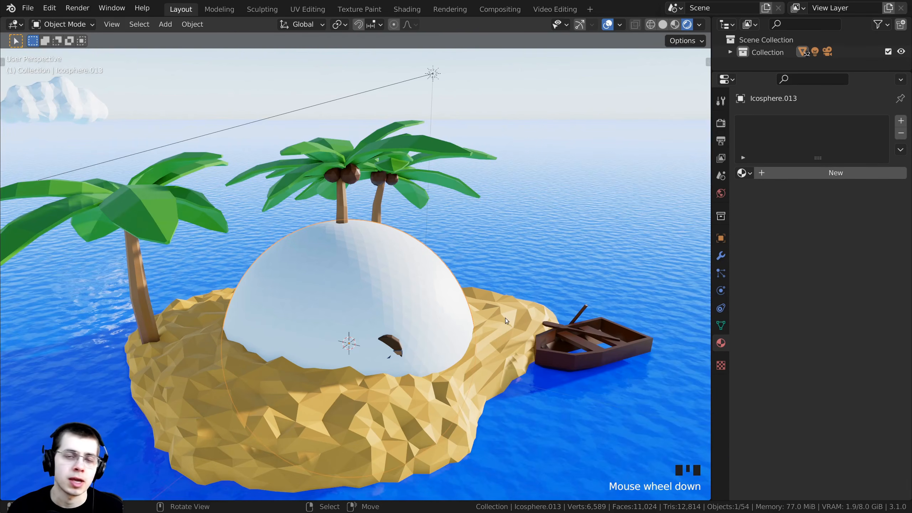
key(g)
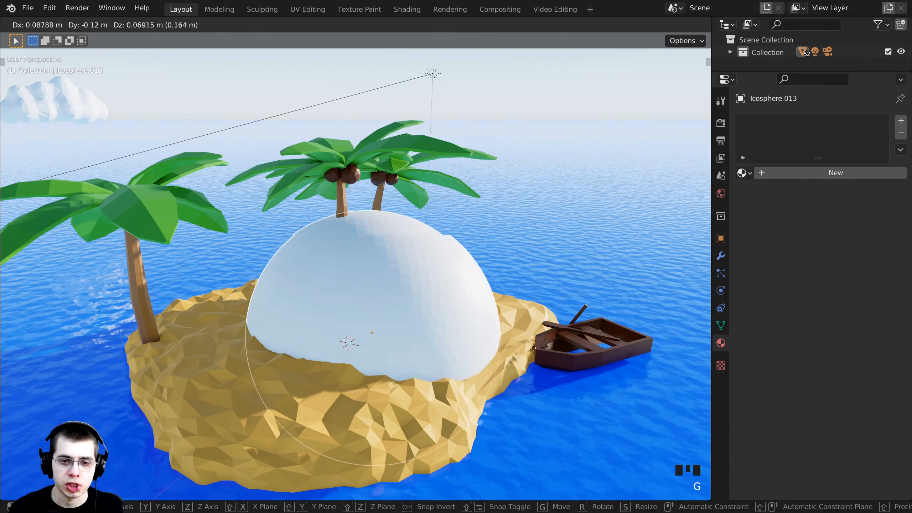
click(642, 260)
Scale the ico sphere down in stages until it is only slightly larger than the treasure chest
scroll(642, 260, up, 2)
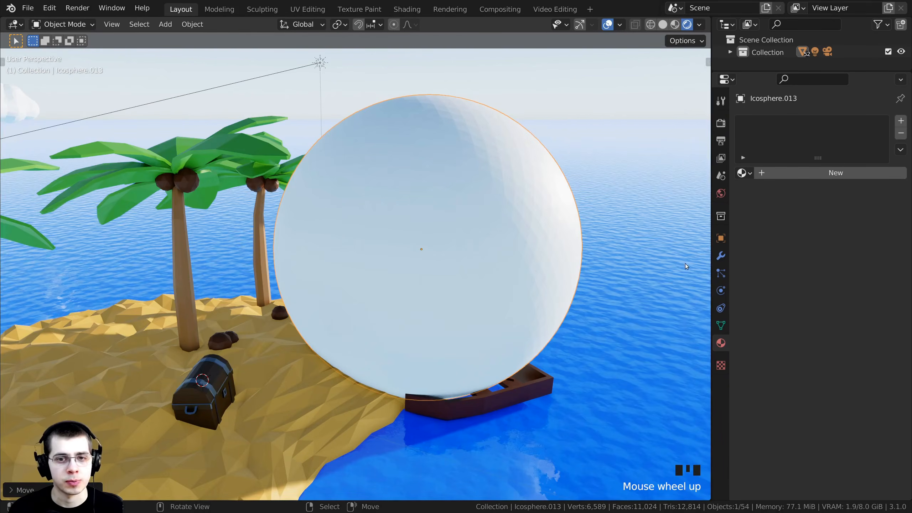
key(s)
click(476, 263)
middle_drag(553, 274, 495, 279)
key(s)
click(473, 273)
key(s)
middle_drag(553, 298, 499, 284)
click(523, 279)
scroll(477, 269, up, 2)
shift+middle_drag(463, 260, 369, 262)
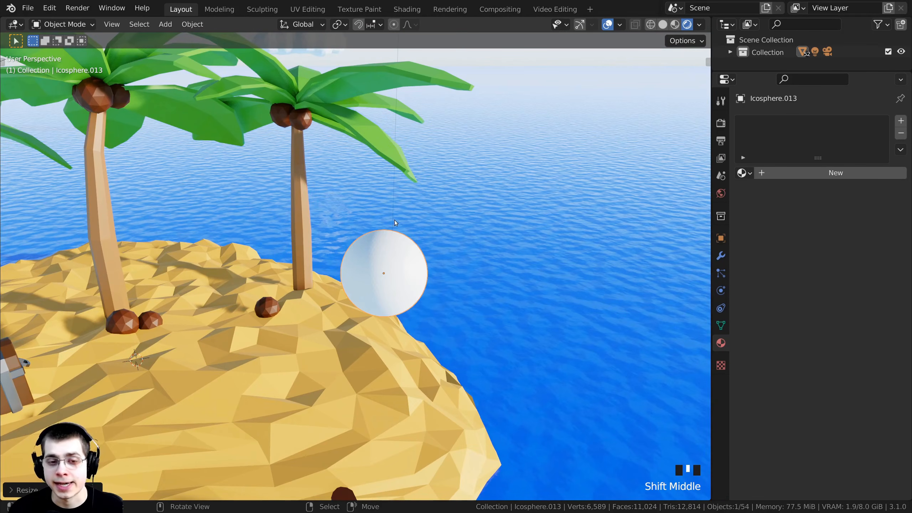
Enter Edit Mode on the ico sphere and enable proportional editing
key(Tab)
shift+middle_drag(518, 360, 455, 311)
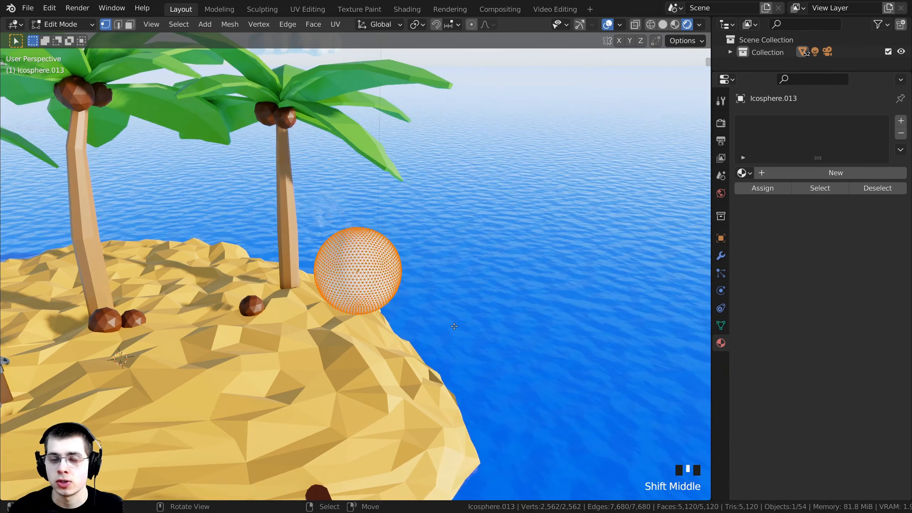
scroll(455, 311, up, 2)
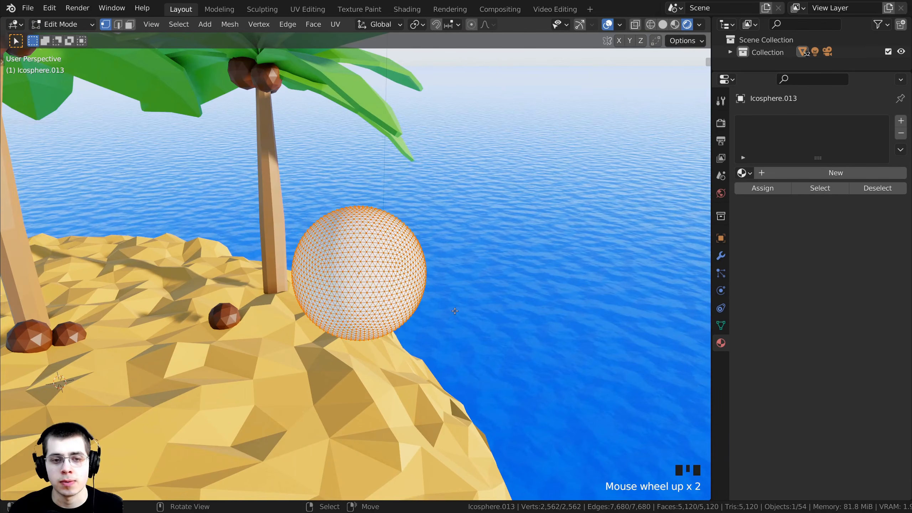
click(471, 25)
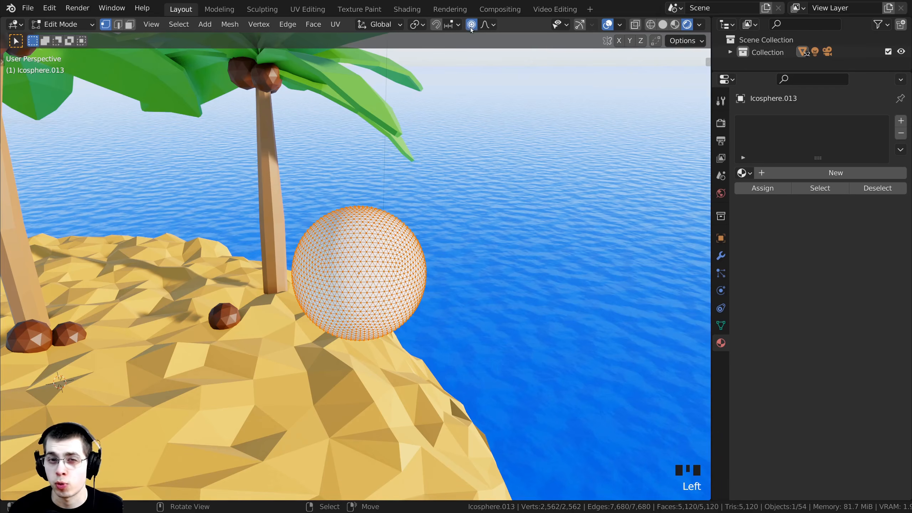
Push the sphere's underside up about 0.09 m, using a smooth proportional size of about 0.22 m
middle_drag(416, 269, 373, 345)
right_click(352, 299)
key(g)
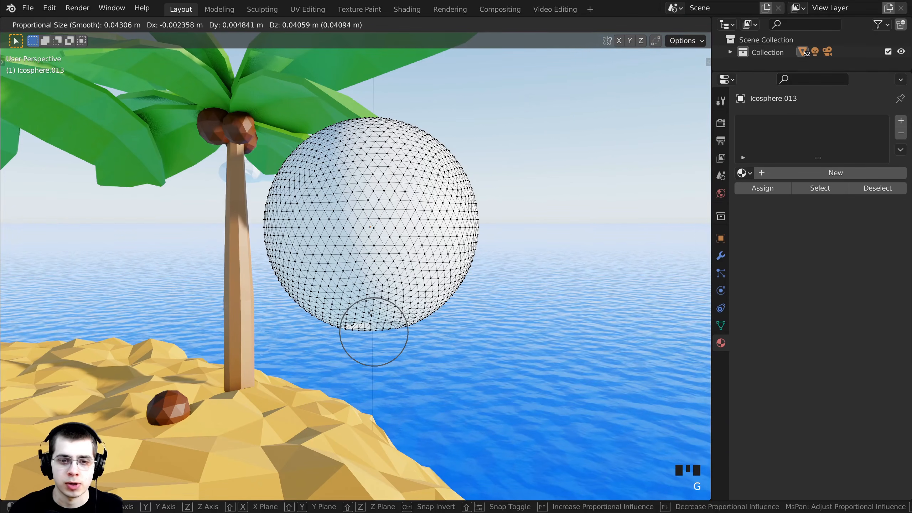
scroll(371, 309, down, 10)
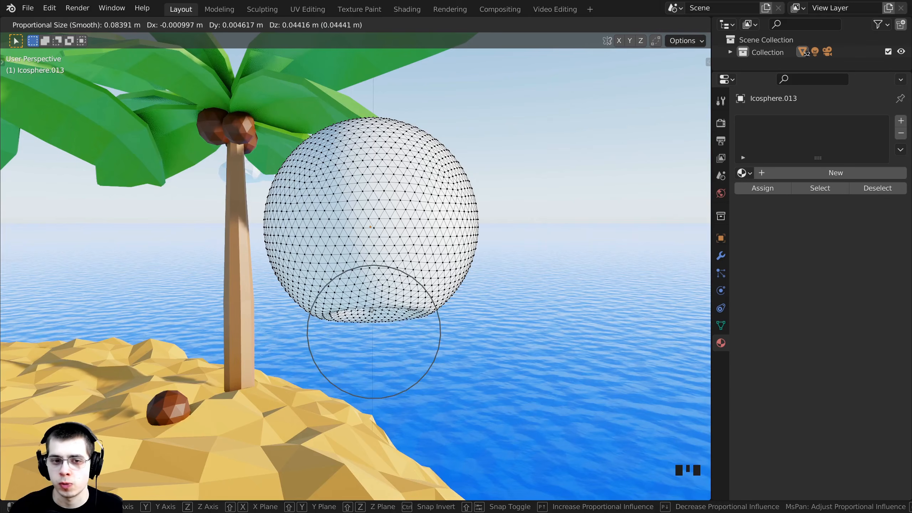
scroll(361, 275, down, 5)
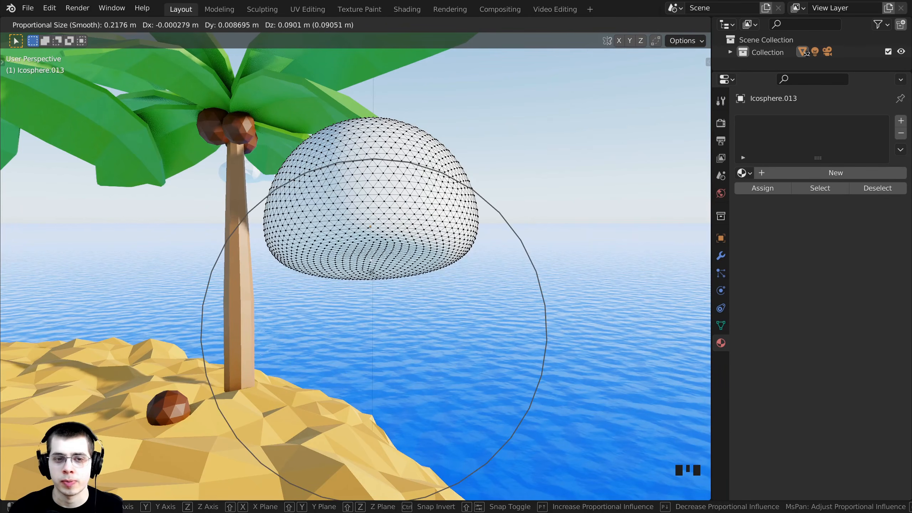
click(359, 271)
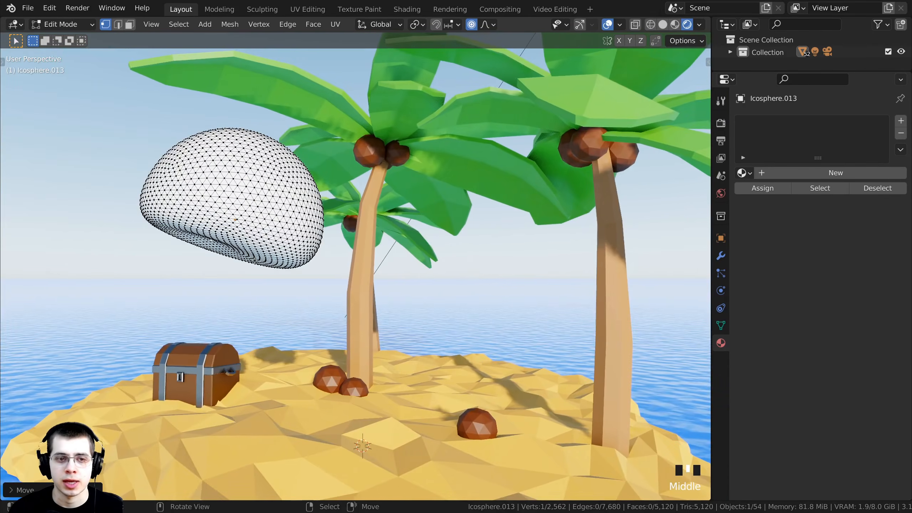
Move the selected underside vertex further with proportional editing to make the dented shape more uneven
key(g)
click(290, 237)
click(290, 238)
key(g)
click(287, 218)
middle_drag(287, 217, 319, 276)
scroll(327, 240, down, 2)
scroll(374, 299, up, 1)
Deform the sides of the mesh with proportional moves to give it an irregular, rounded triangular outline
middle_drag(328, 240, 390, 339)
right_click(372, 289)
mouse_move(390, 340)
shift+middle_down()
mouse_move(408, 328)
mouse_move(398, 352)
shift+middle_up()
key(g)
scroll(424, 342, up, 1)
click(432, 349)
right_click(351, 286)
key(g)
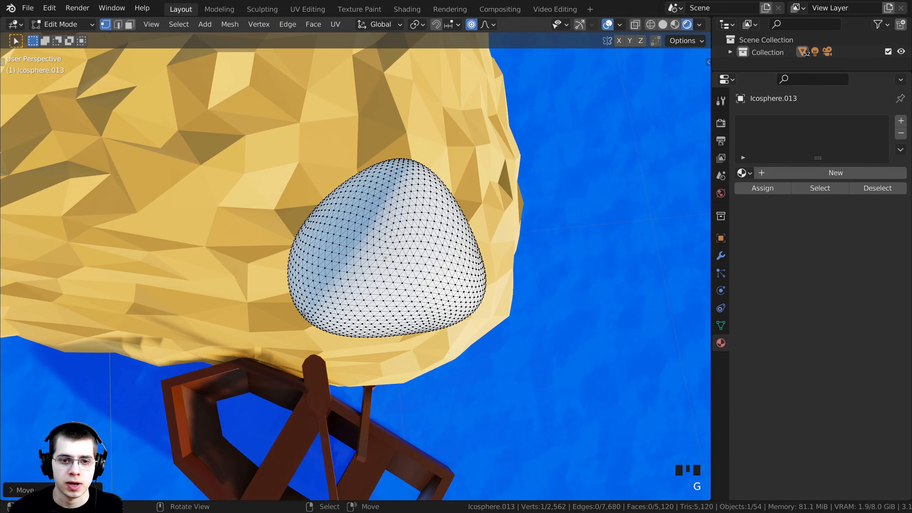
right_click(363, 291)
middle_drag(363, 291, 516, 258)
Move several more vertices around the mesh with proportional editing to flatten it into an irregular rock shape
key(g)
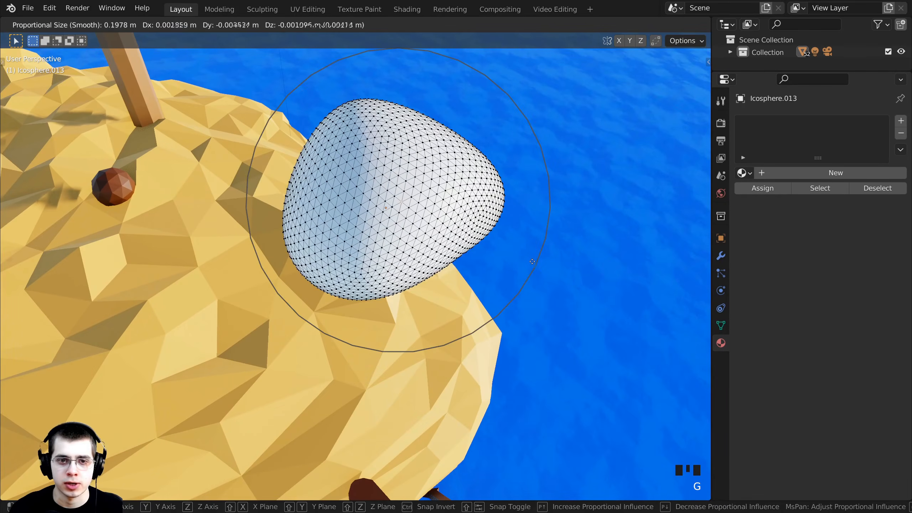
click(532, 276)
right_click(495, 232)
key(g)
click(497, 207)
right_click(472, 180)
key(g)
click(476, 166)
scroll(476, 166, down, 6)
middle_drag(474, 165, 445, 126)
key(g)
click(406, 155)
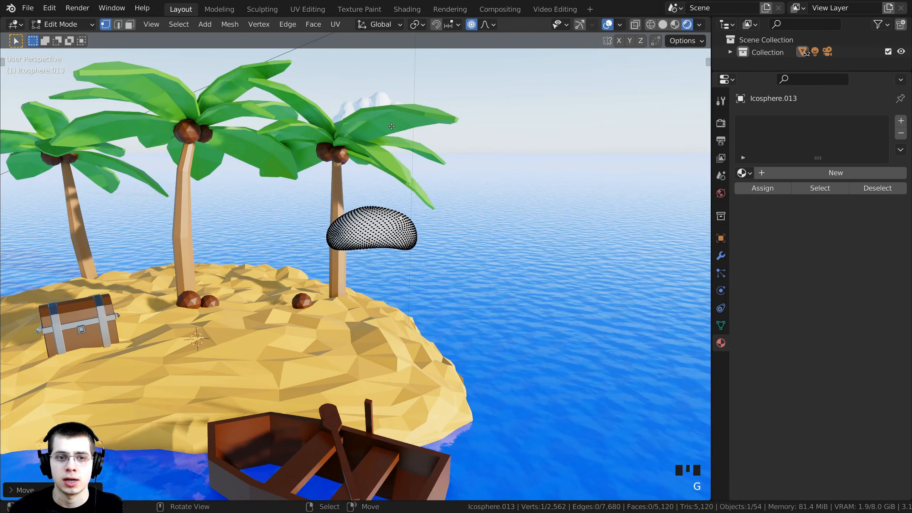
Finish shaping the rock mesh and return to Object Mode
middle_drag(395, 158, 427, 157)
key(g)
key(Tab)
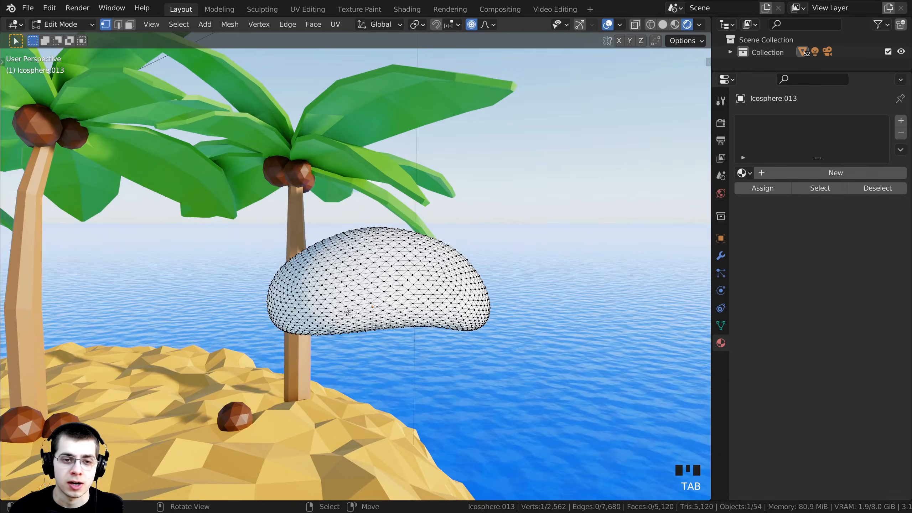
middle_drag(346, 310, 365, 281)
key(Tab)
middle_drag(412, 251, 413, 286)
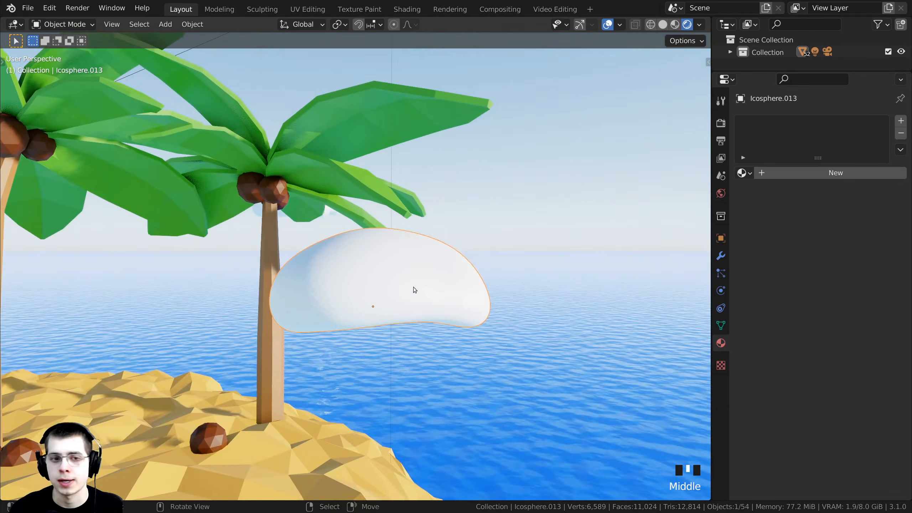
Add a Decimate modifier to the rock and set its collapse ratio to 0.0408
click(721, 256)
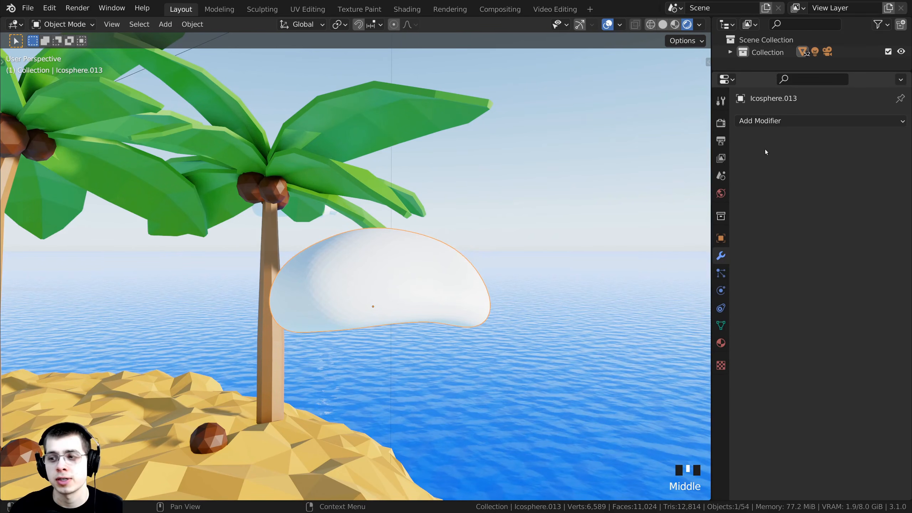
click(777, 121)
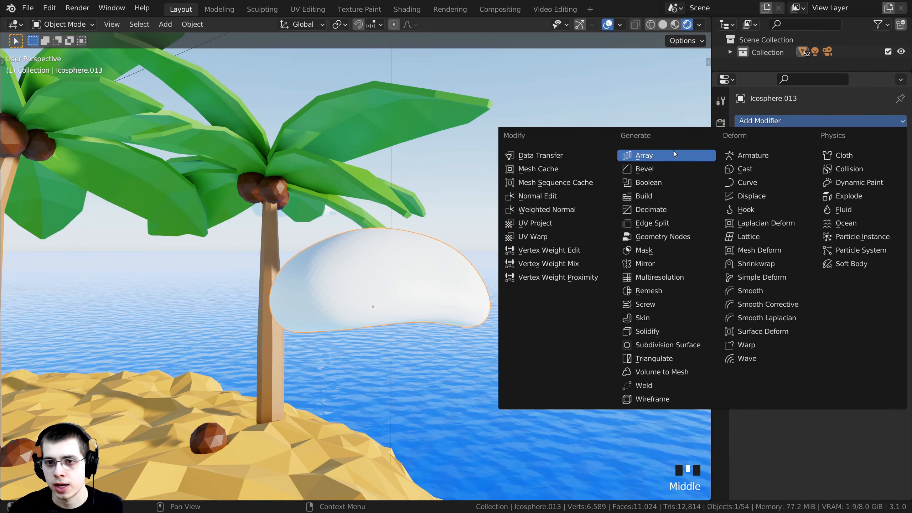
click(668, 210)
middle_drag(424, 249, 476, 258)
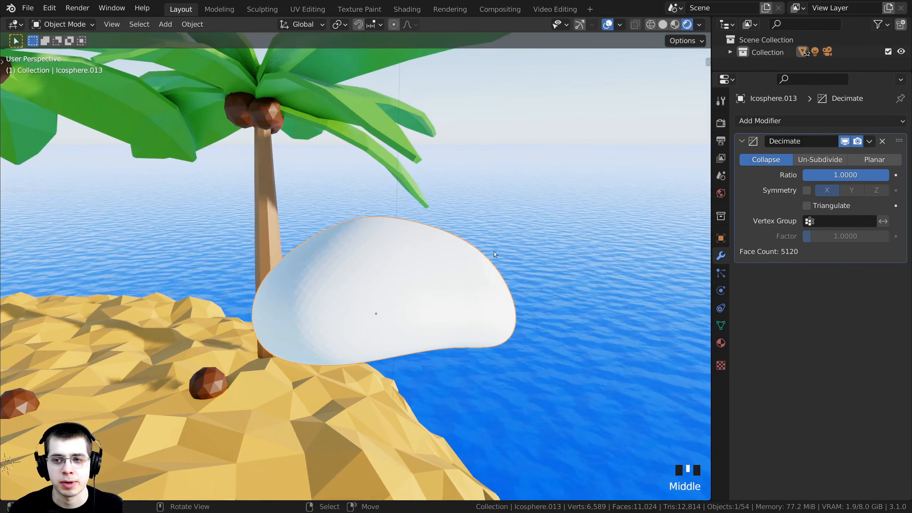
drag(846, 175, 776, 175)
middle_drag(442, 302, 377, 316)
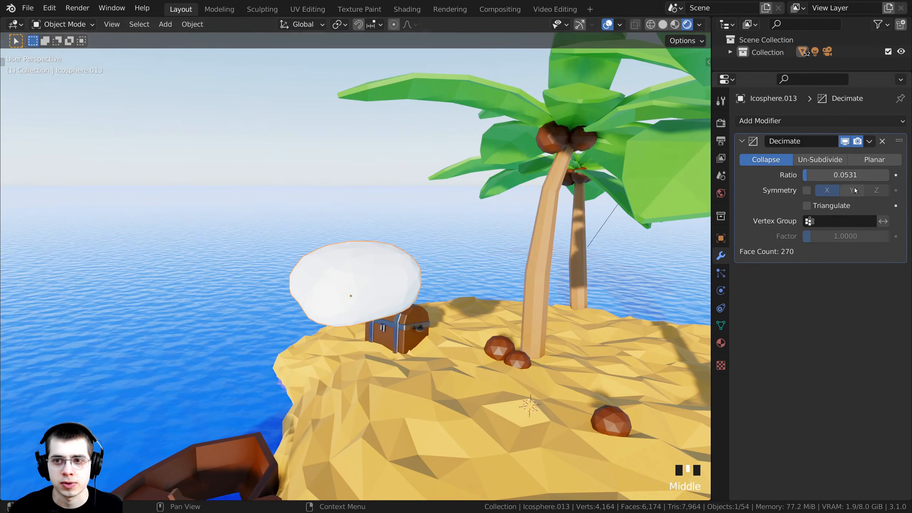
drag(846, 175, 845, 175)
Move the rock down to the sand between the chest and the boat and scale it down to a small stone
middle_drag(417, 223, 556, 222)
scroll(449, 269, down, 3)
shift+middle_drag(449, 269, 533, 134)
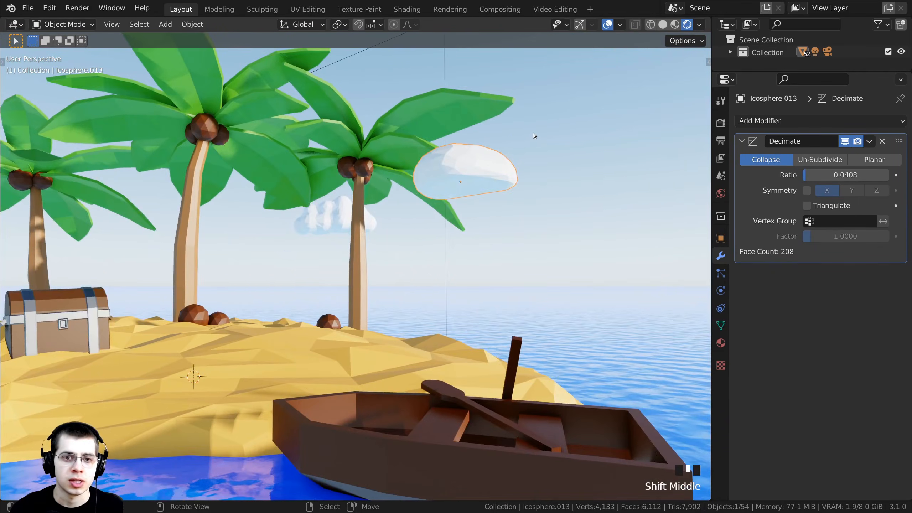
key(g)
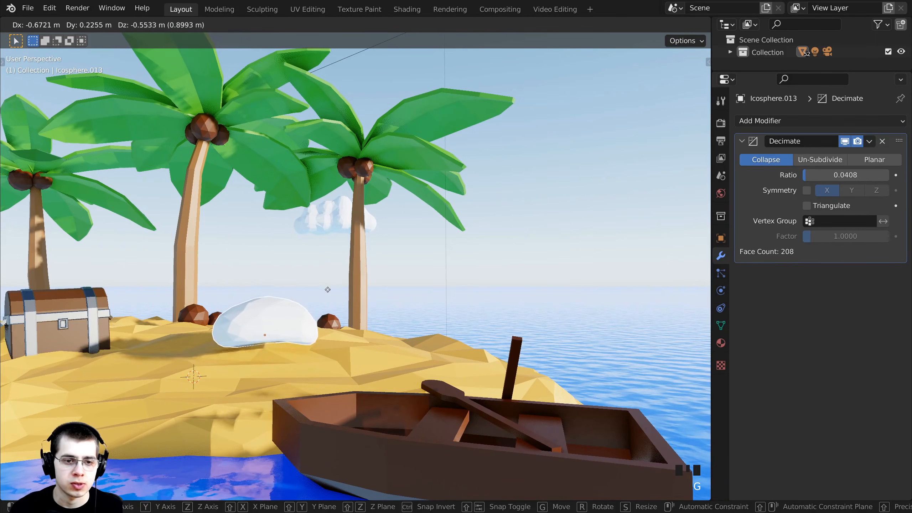
click(331, 314)
middle_drag(331, 315, 417, 350)
shift+middle_drag(417, 350, 523, 247)
key(s)
click(358, 311)
mouse_move(358, 312)
middle_down()
mouse_move(381, 245)
mouse_move(341, 309)
middle_up()
shift+middle_drag(341, 309, 326, 261)
Reposition the small rock against the sand and rotate it to follow the slope
middle_drag(327, 260, 495, 280)
key(g)
click(405, 247)
key(r)
click(482, 314)
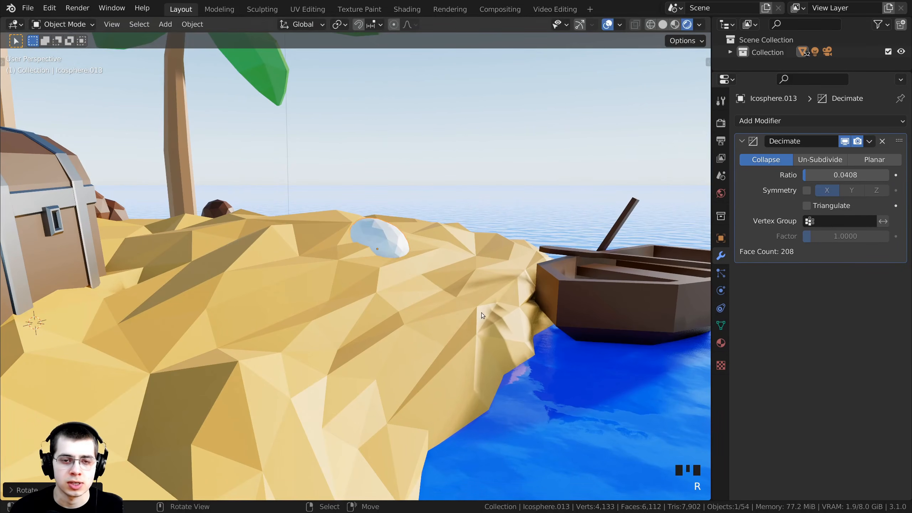
Fine-tune the rock's size and sink it partly into the sand
key(g)
click(487, 313)
key(s)
click(489, 311)
key(g)
click(435, 294)
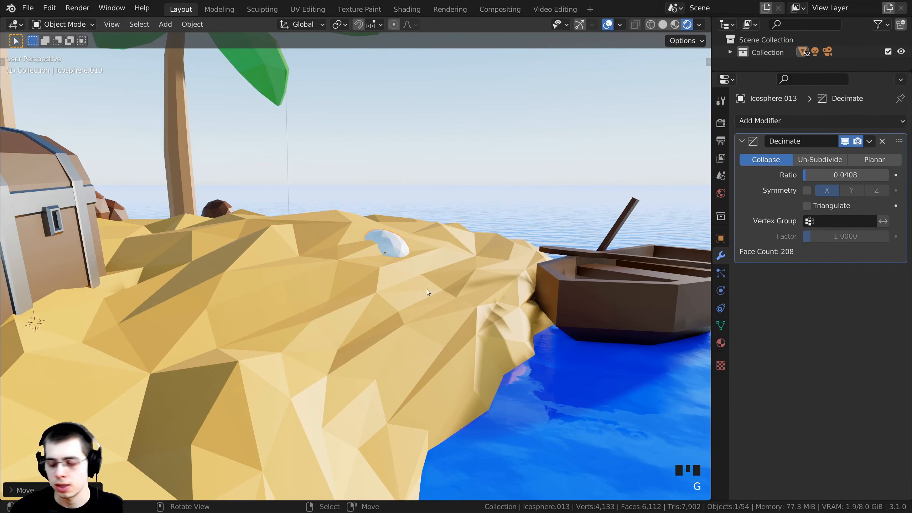
Return to the camera view and refine the rock's position and size on the sand left of the boat
key(KP_0)
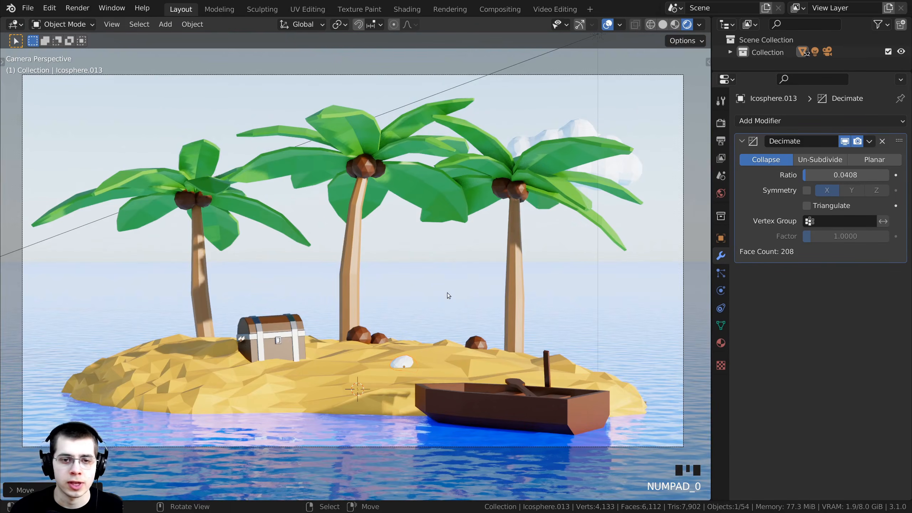
shift+middle_drag(508, 376, 483, 300)
scroll(483, 299, up, 4)
key(g)
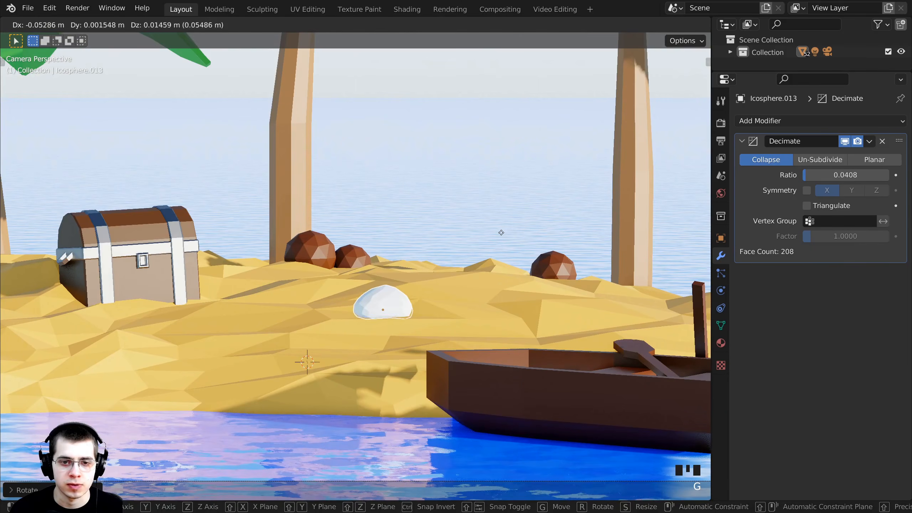
click(460, 248)
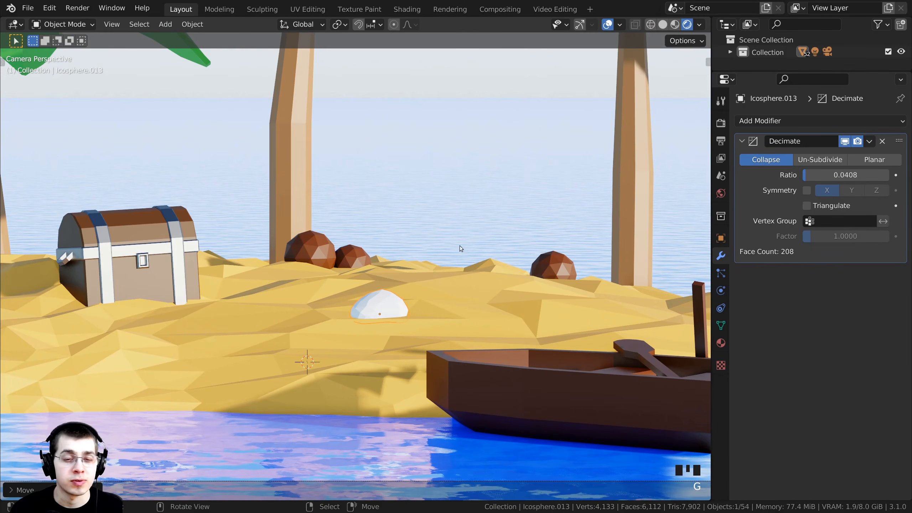
key(s)
click(458, 245)
key(g)
click(327, 293)
key(a)
right_click(370, 306)
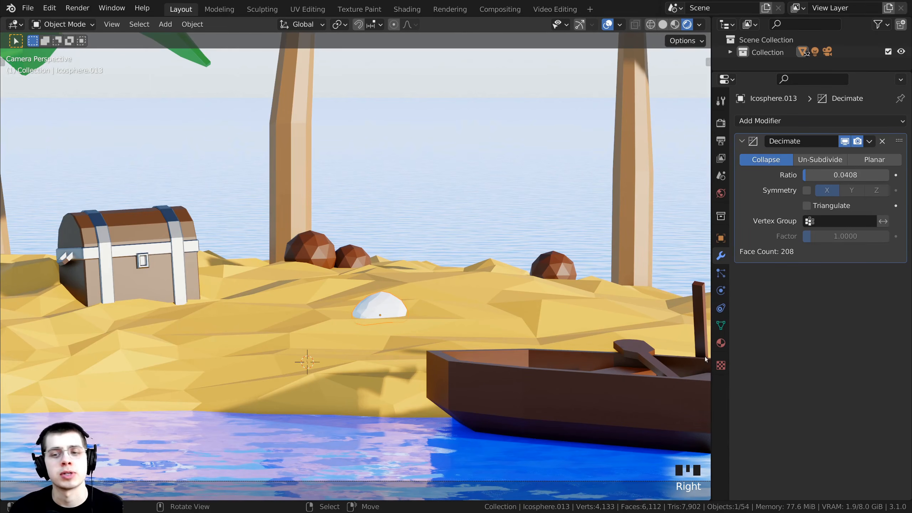
Create a new material for the rock and name it Rocks
click(722, 344)
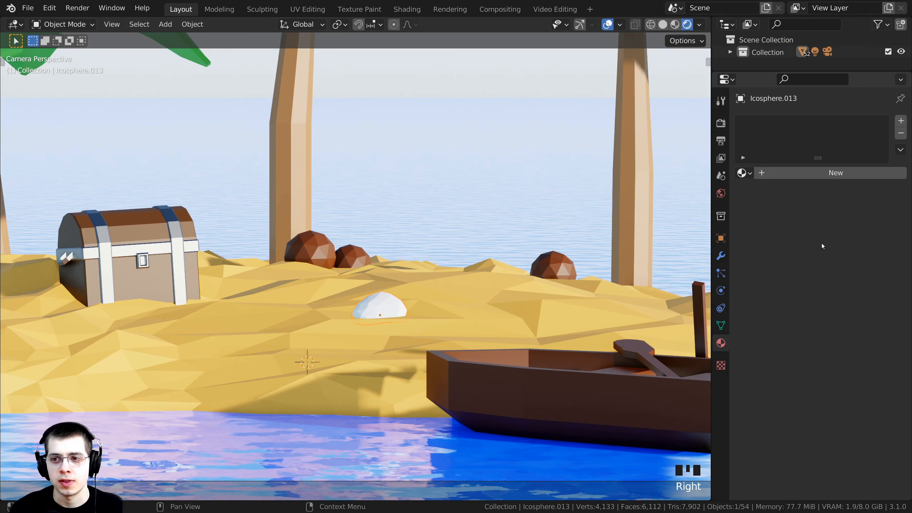
click(833, 177)
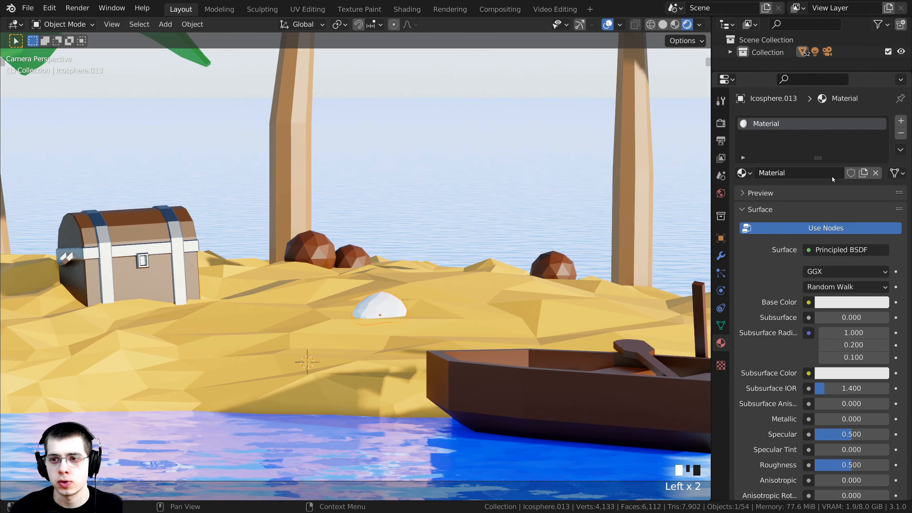
double_click(784, 174)
text(Rocks)
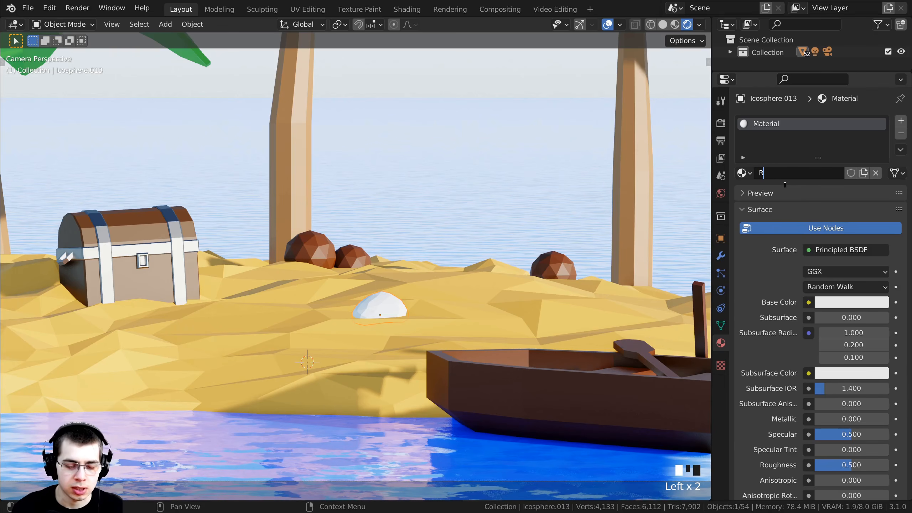
click(784, 184)
Darken the Rocks material's base color to a medium grey
click(848, 299)
drag(881, 136, 880, 166)
shift+middle_drag(475, 275, 492, 256)
scroll(271, 297, down, 1)
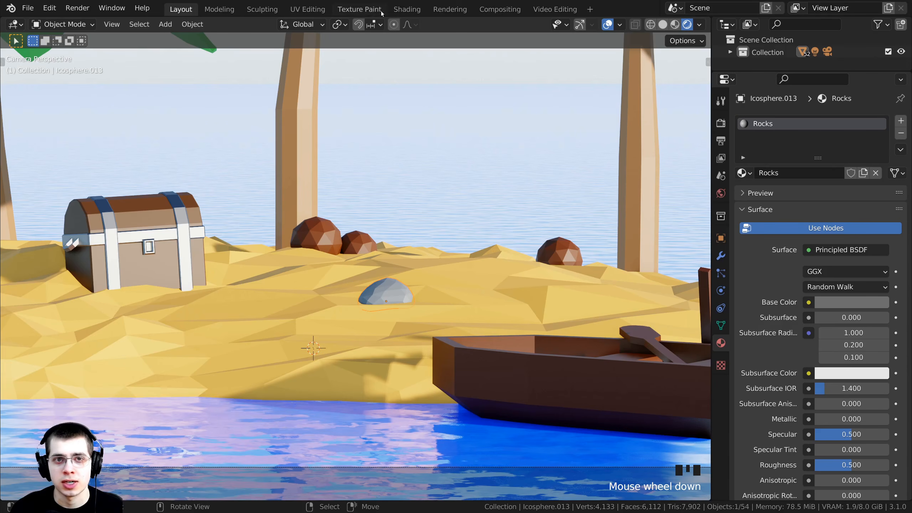
Switch to the Shading workspace and widen the node editor to make room beside the Rocks material's shader node
click(405, 11)
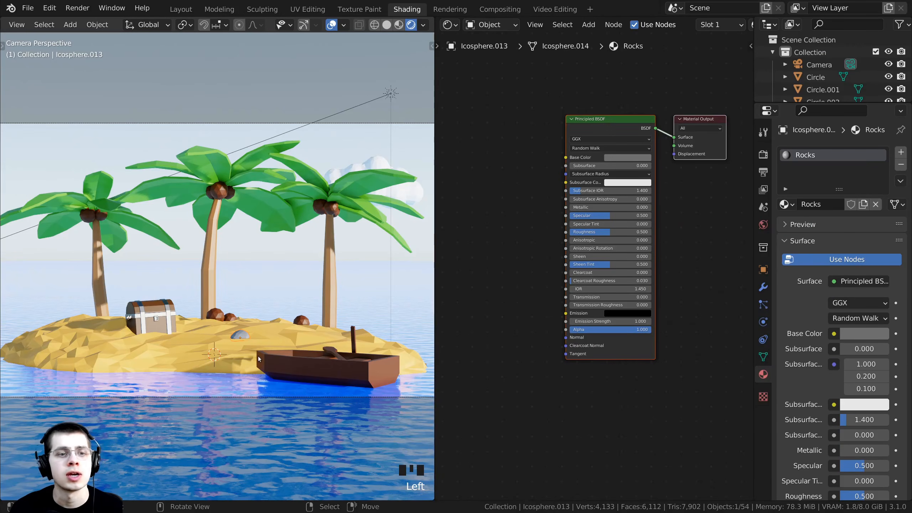
mouse_move(241, 334)
shift+middle_down()
mouse_move(220, 236)
mouse_move(243, 327)
shift+middle_up()
scroll(231, 219, up, 3)
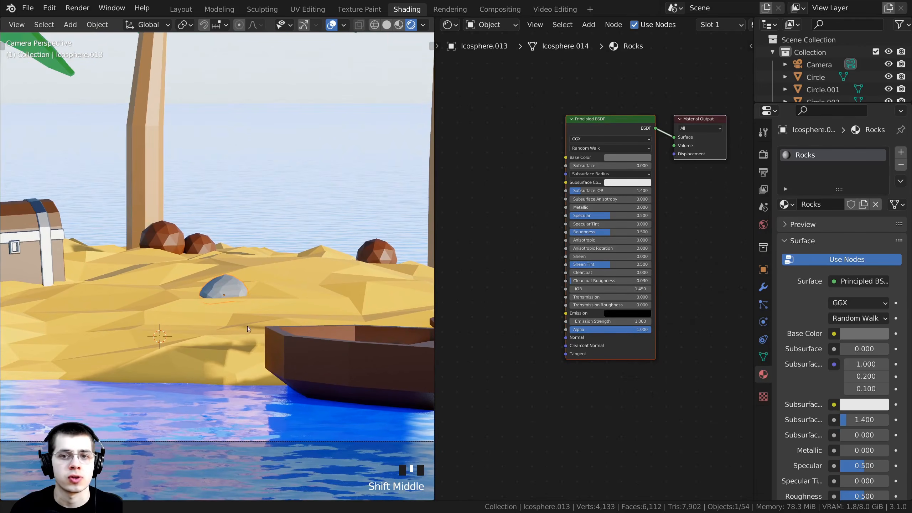
drag(435, 199, 382, 198)
scroll(539, 287, up, 2)
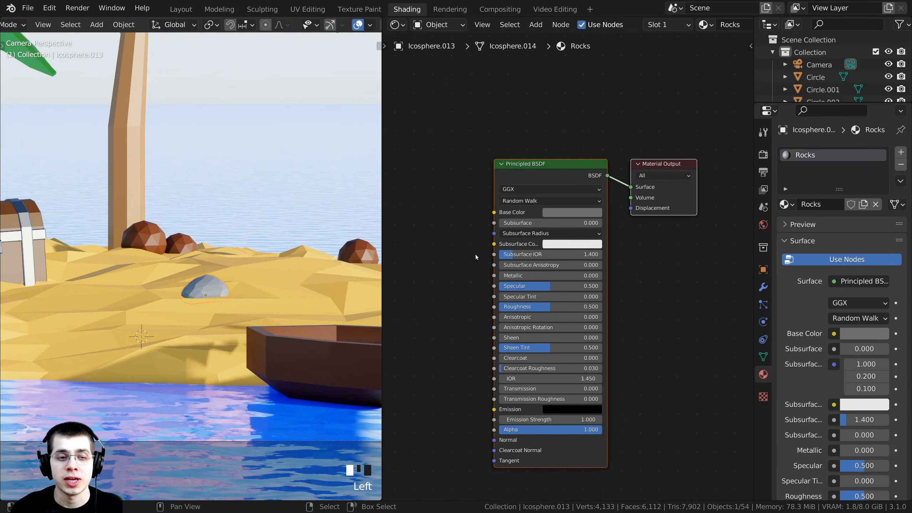
scroll(528, 255, down, 1)
middle_drag(493, 236, 543, 237)
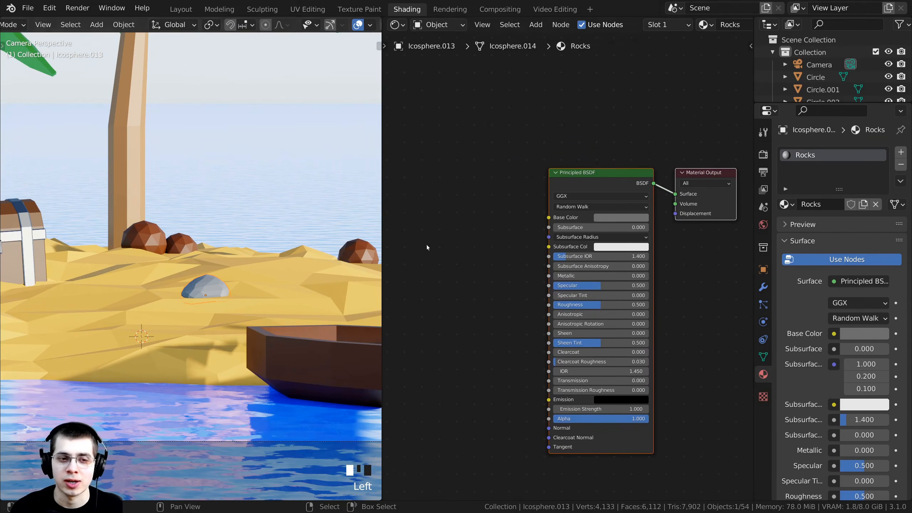
middle_drag(465, 241, 496, 236)
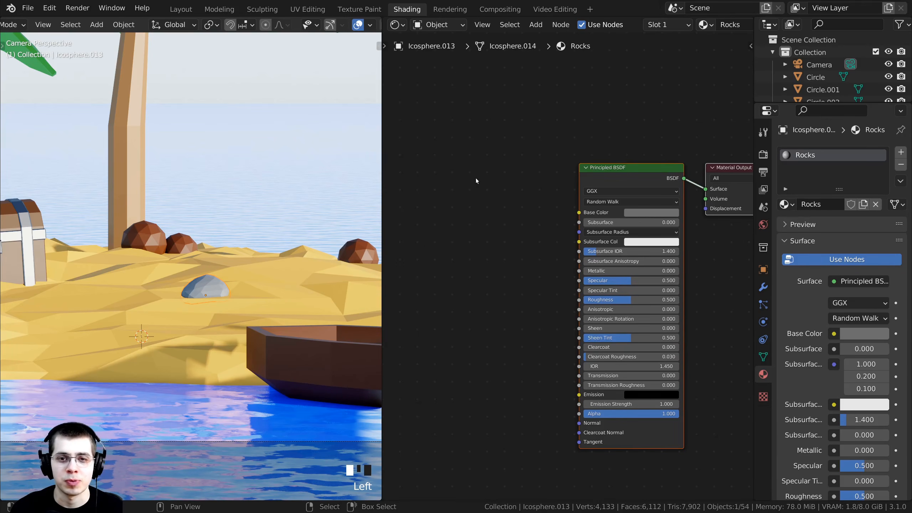
Add an Object Info node in front of the Principled BSDF in the Rocks material
key(shift+a)
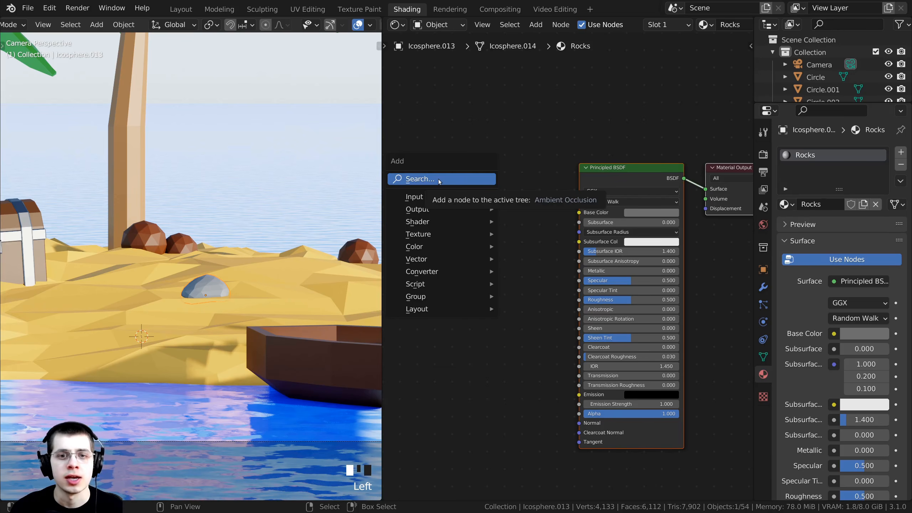
click(439, 180)
text(obje)
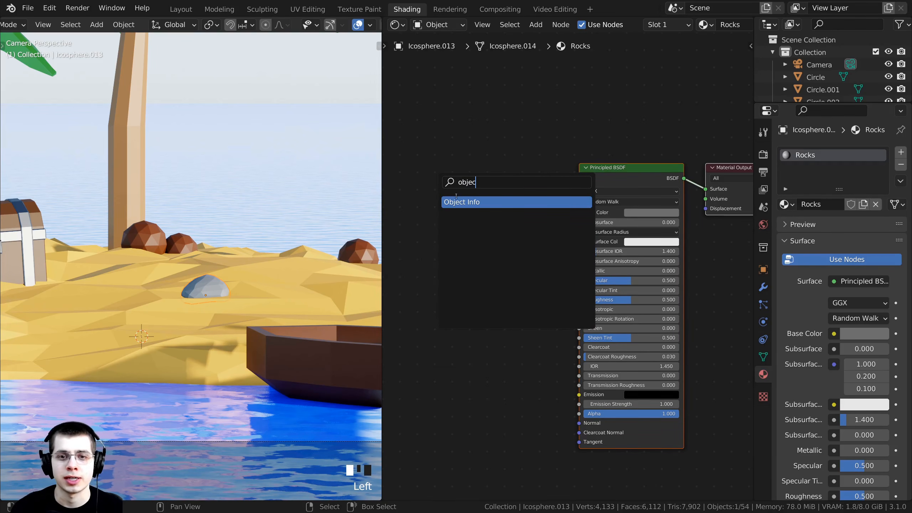
text(c)
click(463, 203)
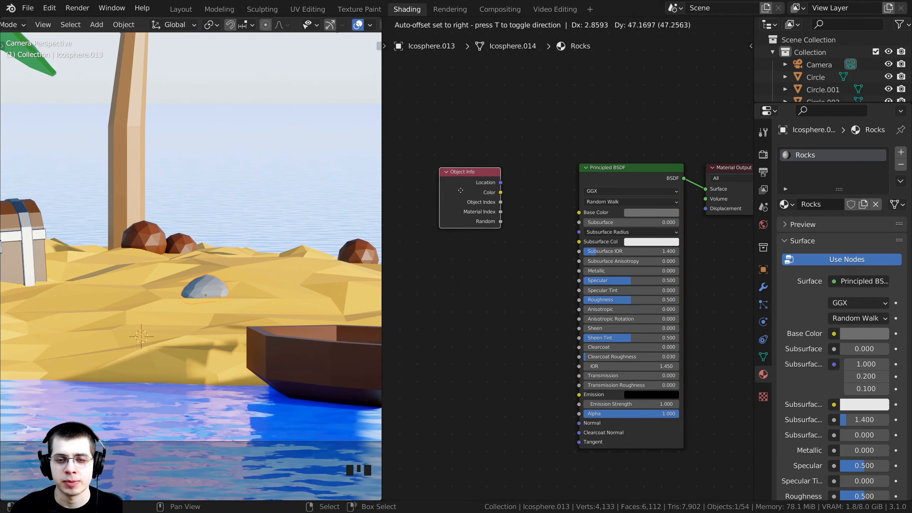
click(454, 230)
scroll(453, 230, up, 1)
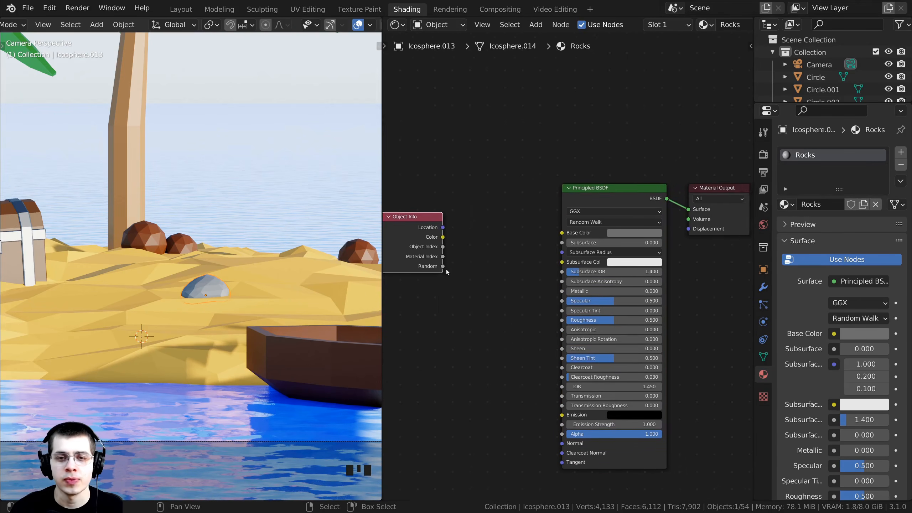
Connect the Object Info node's Random output to the Principled BSDF's Base Color
drag(421, 268, 561, 226)
middle_drag(514, 236, 555, 232)
scroll(555, 233, up, 1)
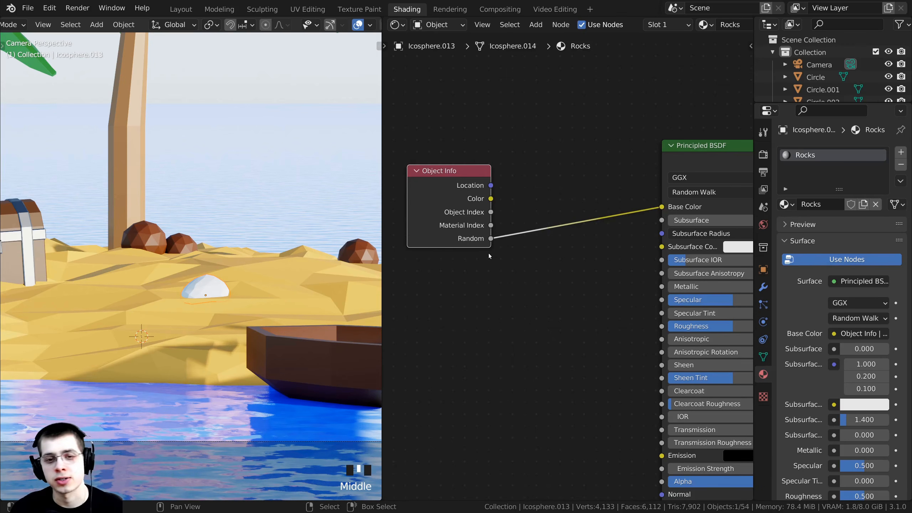
Insert a ColorRamp node into the link between the Random output and Base Color
scroll(571, 195, up, 1)
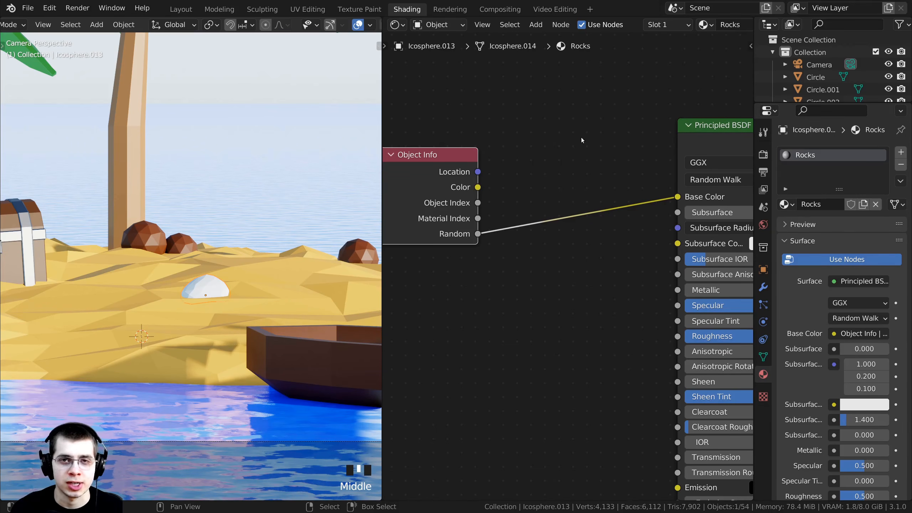
scroll(605, 137, up, 2)
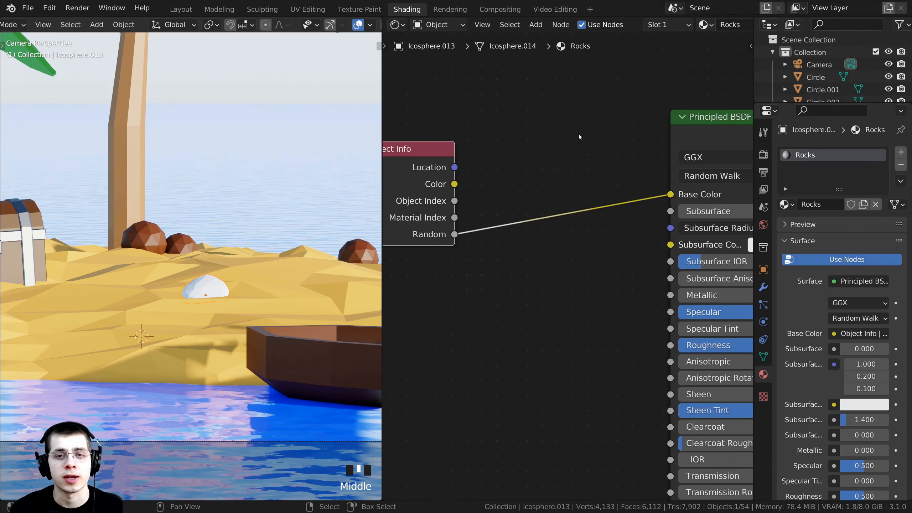
key(shift+a)
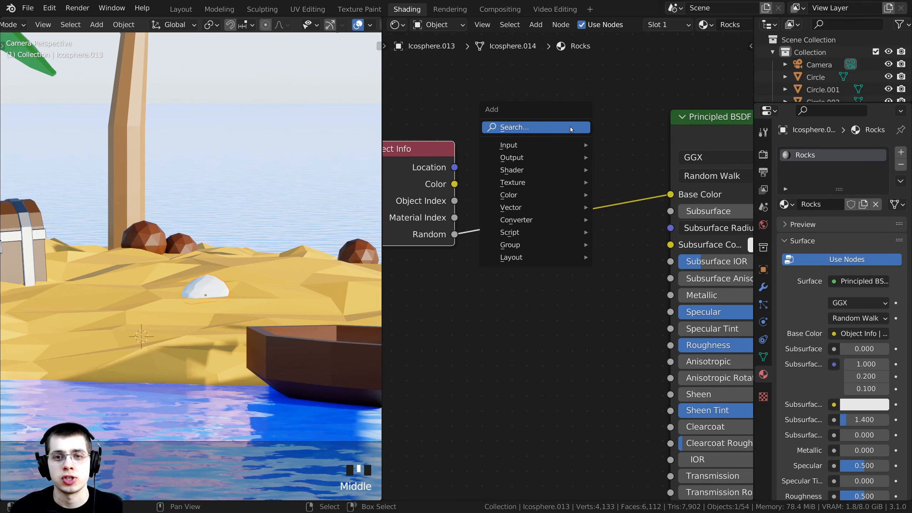
click(523, 129)
text(col)
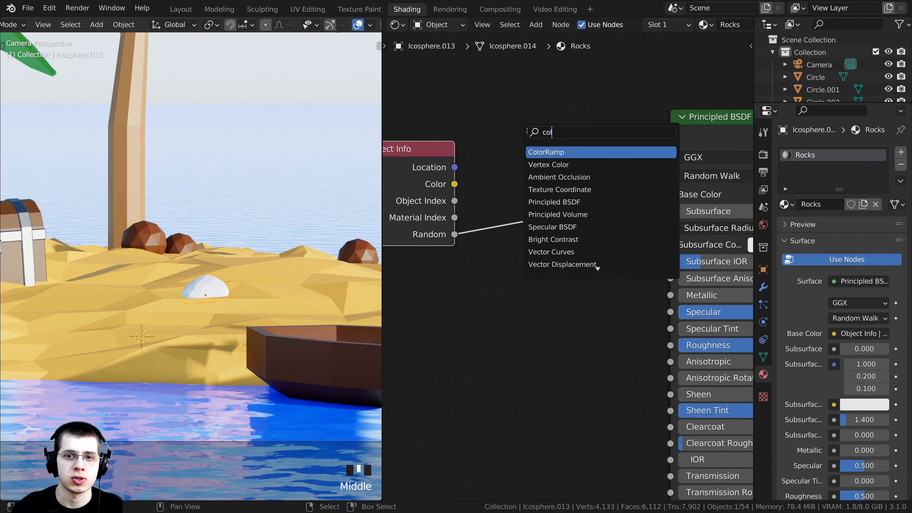
click(546, 153)
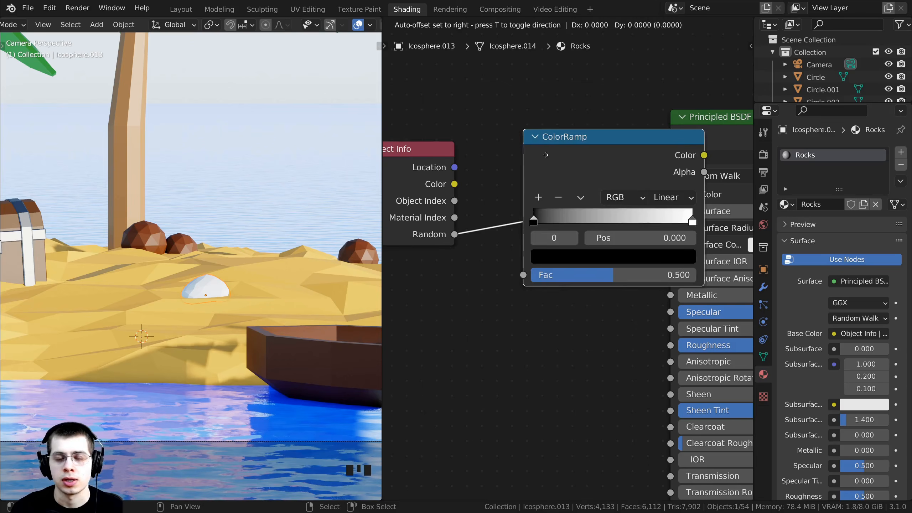
click(489, 165)
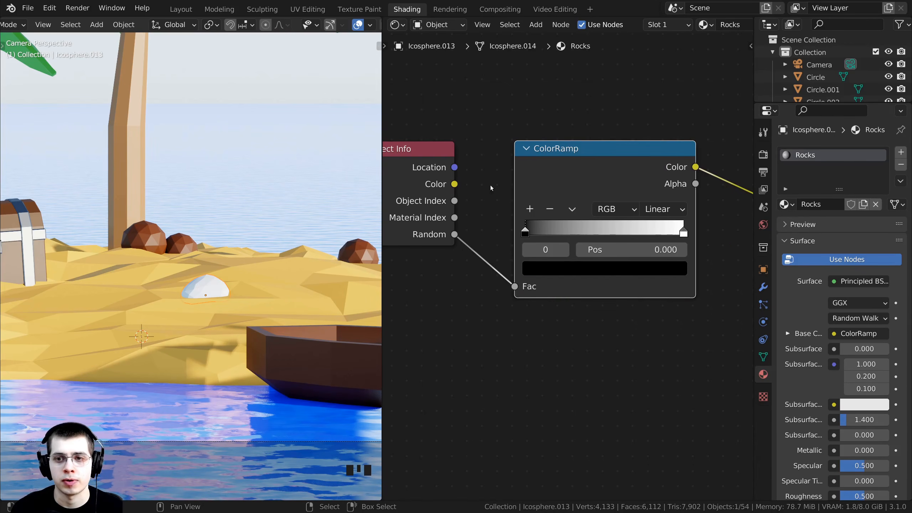
scroll(482, 195, down, 3)
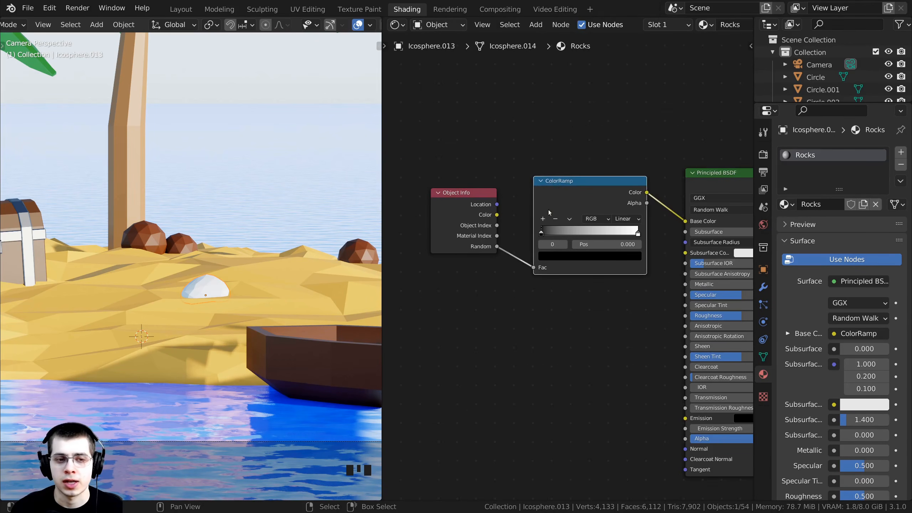
scroll(551, 204, up, 2)
Duplicate the rock three times, placing two copies toward the chest and one on the boat side of the original
scroll(215, 297, up, 7)
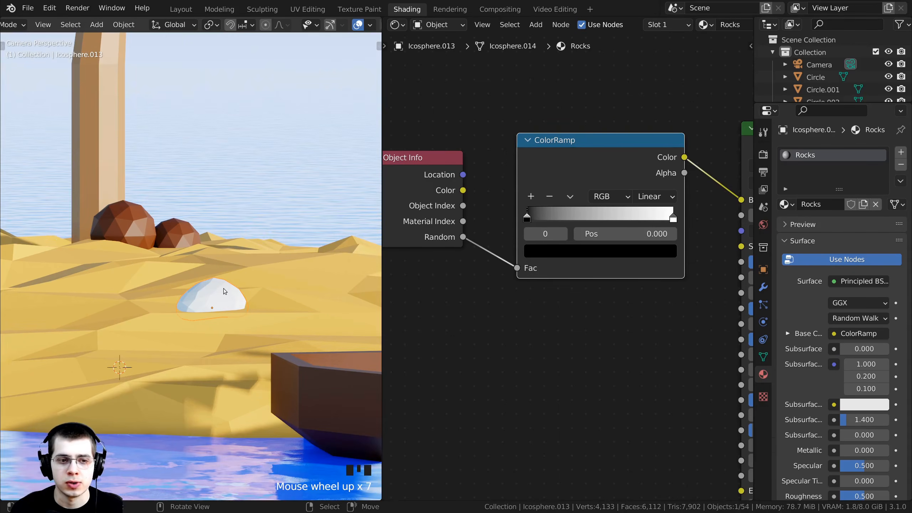
key(shift+d)
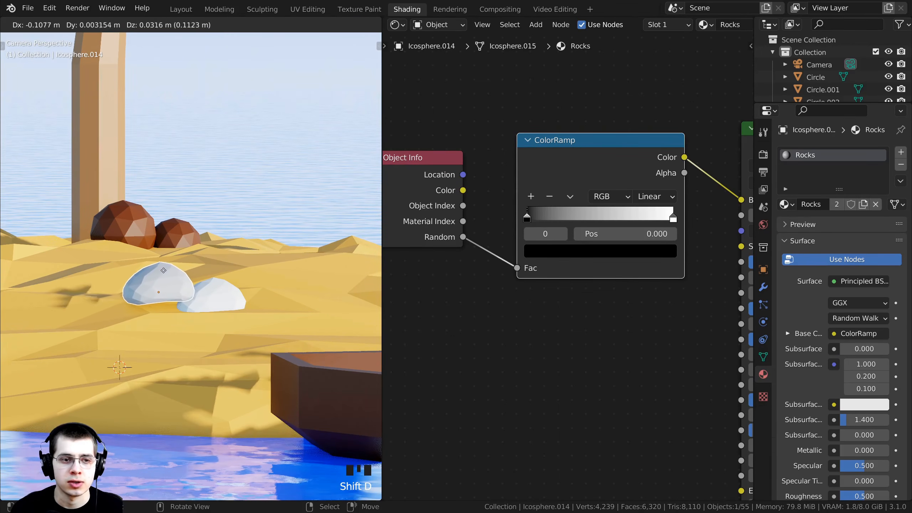
click(136, 275)
shift+middle_drag(136, 275, 194, 258)
key(shift+d)
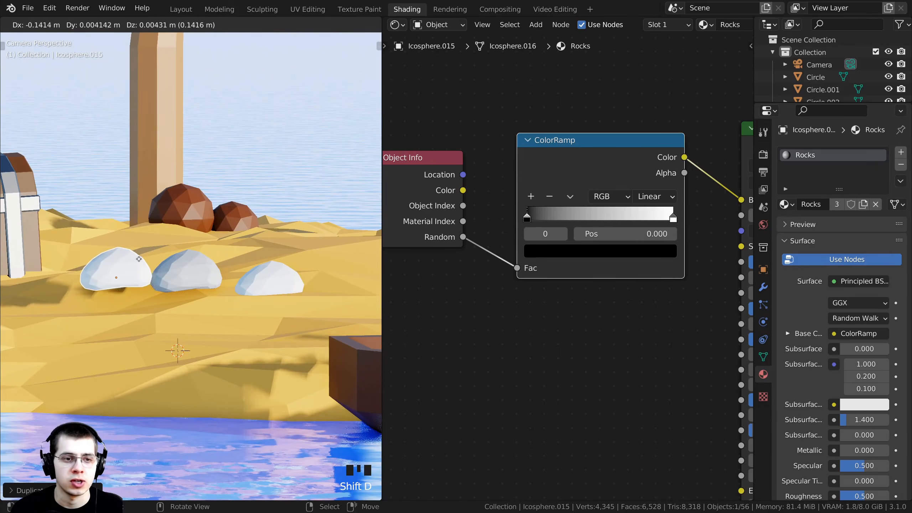
click(140, 272)
key(shift+d)
click(332, 270)
shift+middle_drag(166, 251, 150, 251)
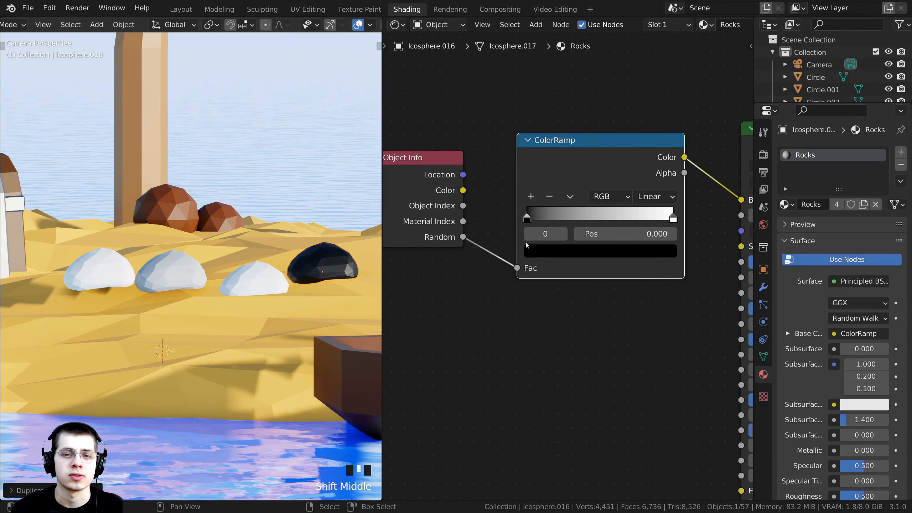
Lighten the ColorRamp's black stop to dark grey 2F2F2F
scroll(616, 225, up, 3)
click(516, 202)
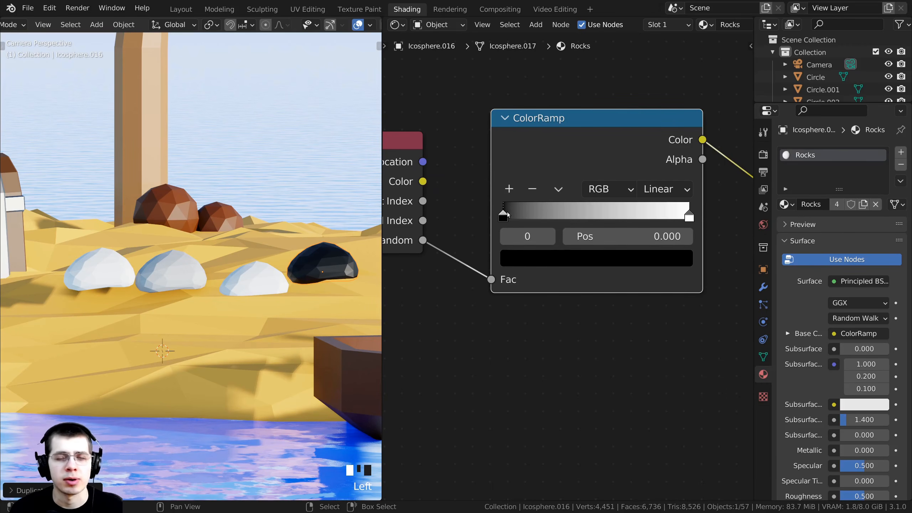
click(546, 263)
middle_drag(517, 315, 517, 379)
click(553, 323)
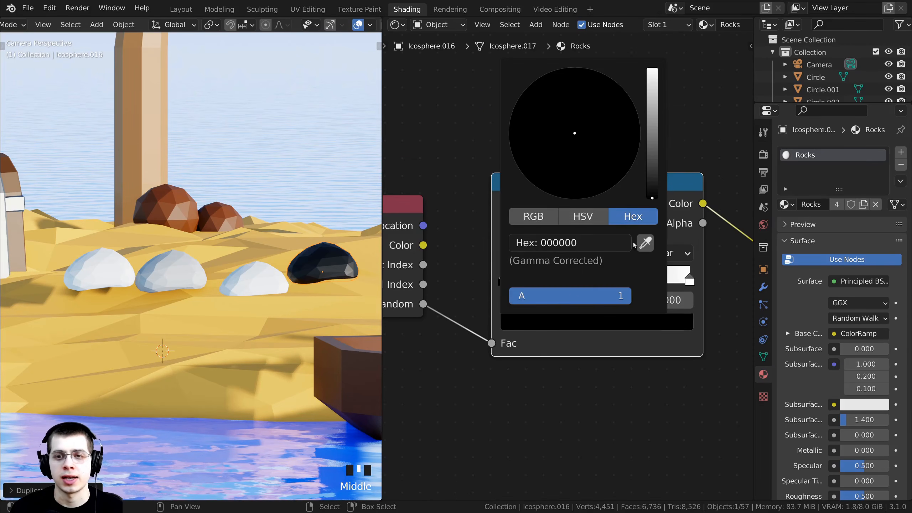
drag(653, 195, 652, 175)
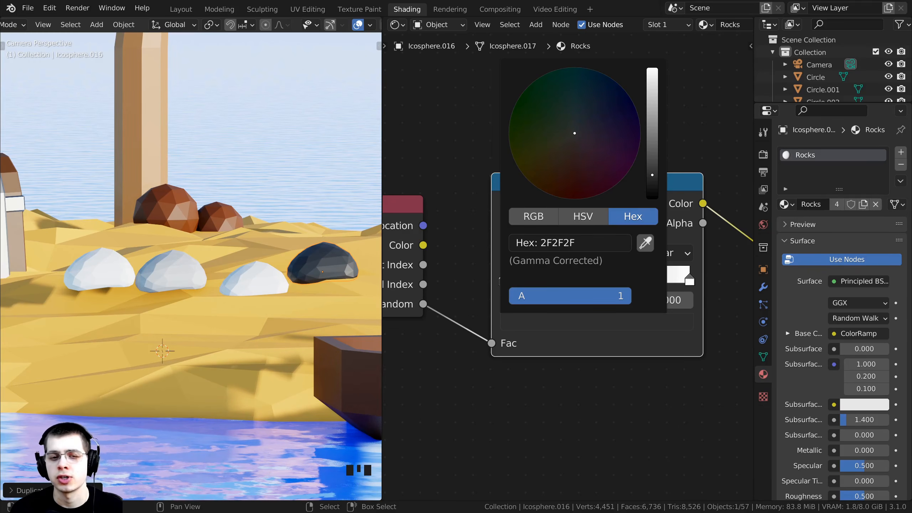
Darken the ColorRamp's white stop to a medium grey
click(690, 280)
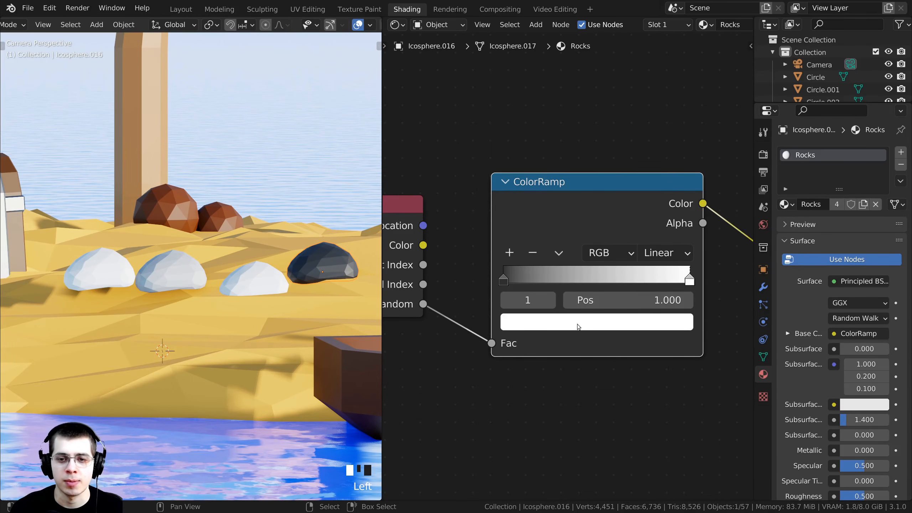
click(592, 324)
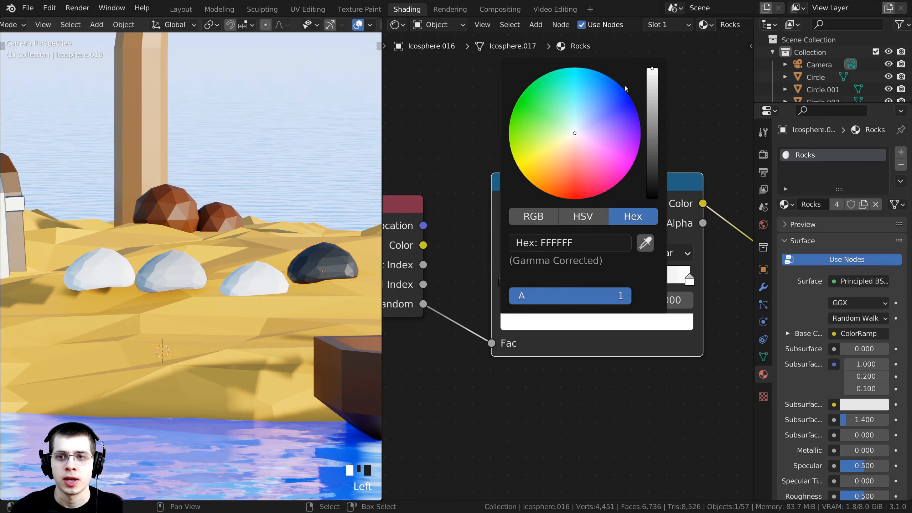
mouse_move(657, 69)
mouse_down()
mouse_move(654, 158)
mouse_move(655, 80)
mouse_up()
Delete the rock copy nearest the boat and the middle copy, keeping the original and the copy nearest the chest
scroll(232, 298, down, 2)
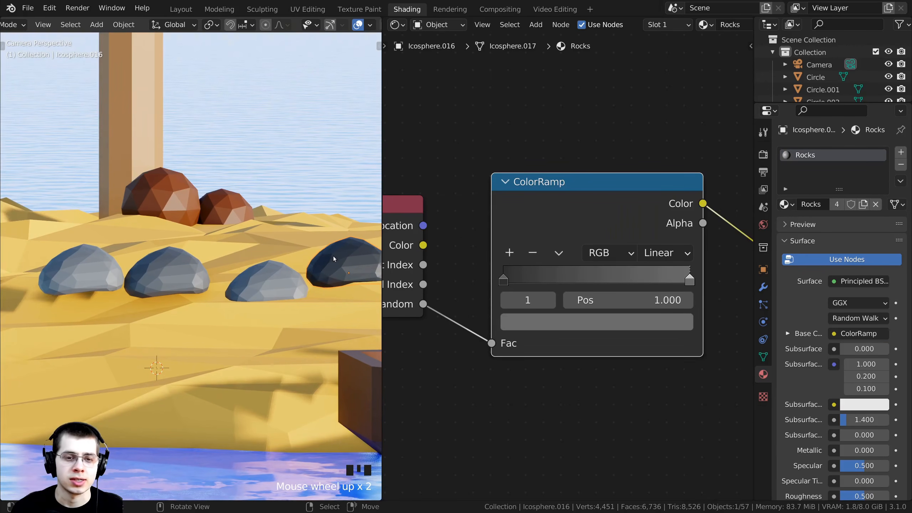
shift+middle_drag(334, 256, 310, 252)
click(311, 253)
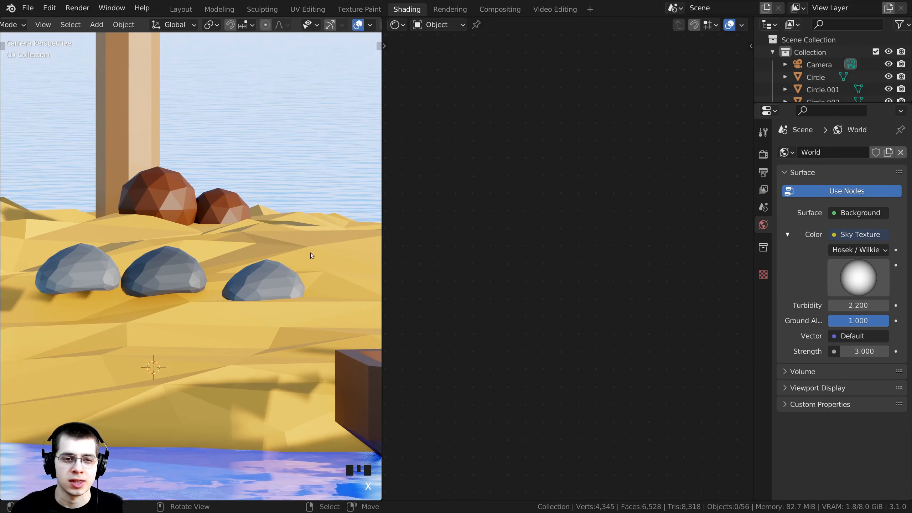
click(146, 270)
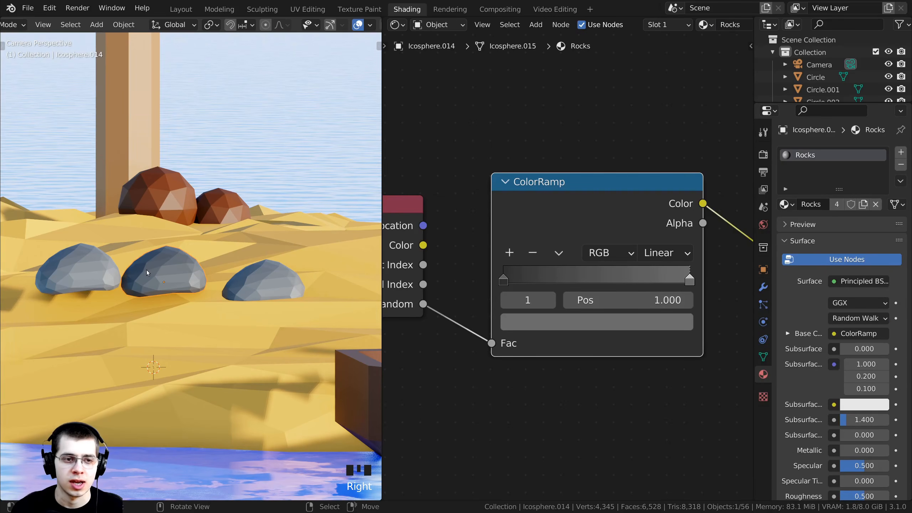
key(x)
key(x)
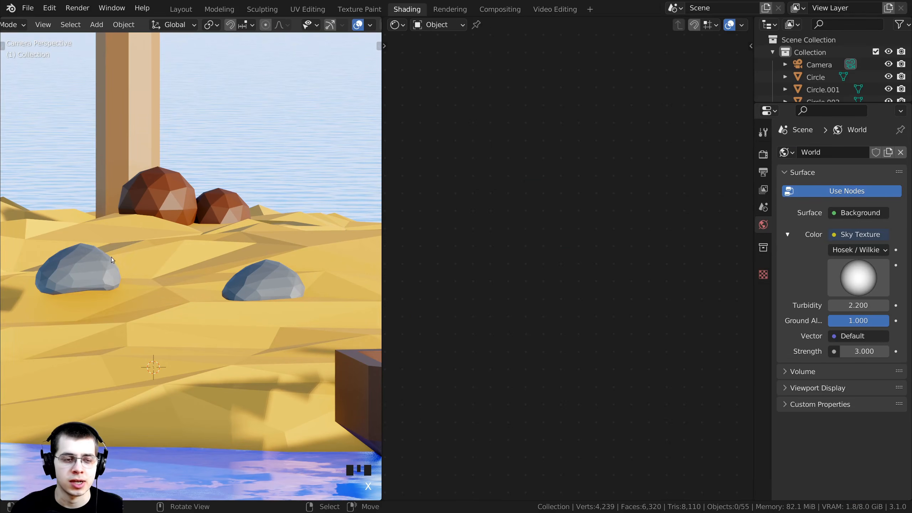
Select the remaining rock copy near the chest, frame the view on it and widen the 3D viewport
right_click(95, 264)
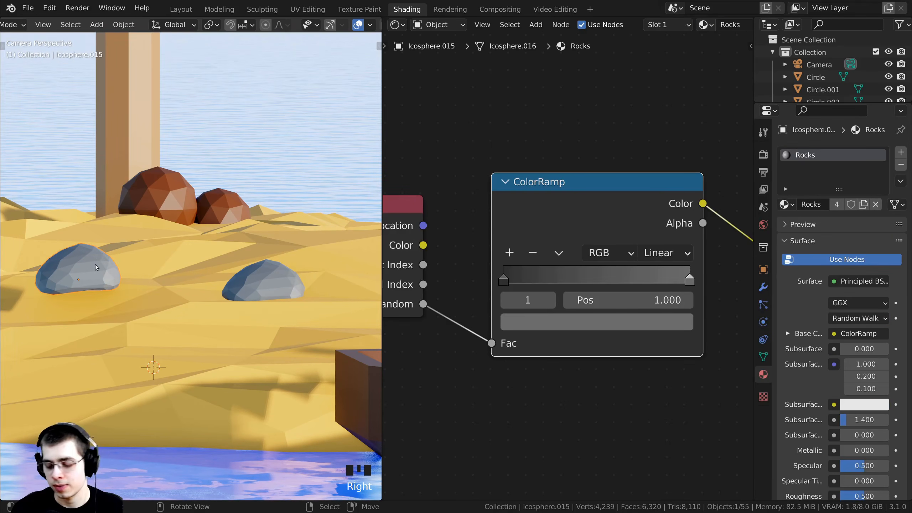
key(KP_Decimal)
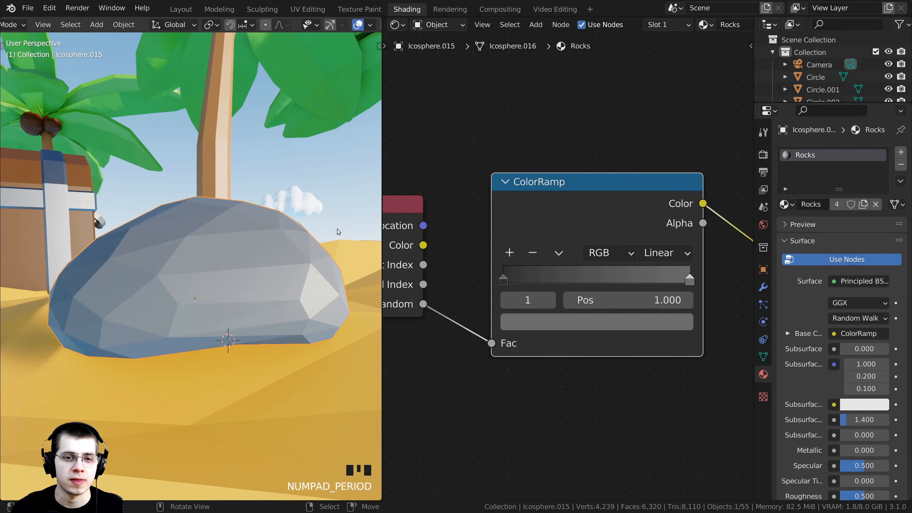
drag(383, 183, 428, 186)
scroll(403, 196, down, 4)
scroll(546, 195, down, 5)
middle_drag(584, 169, 591, 167)
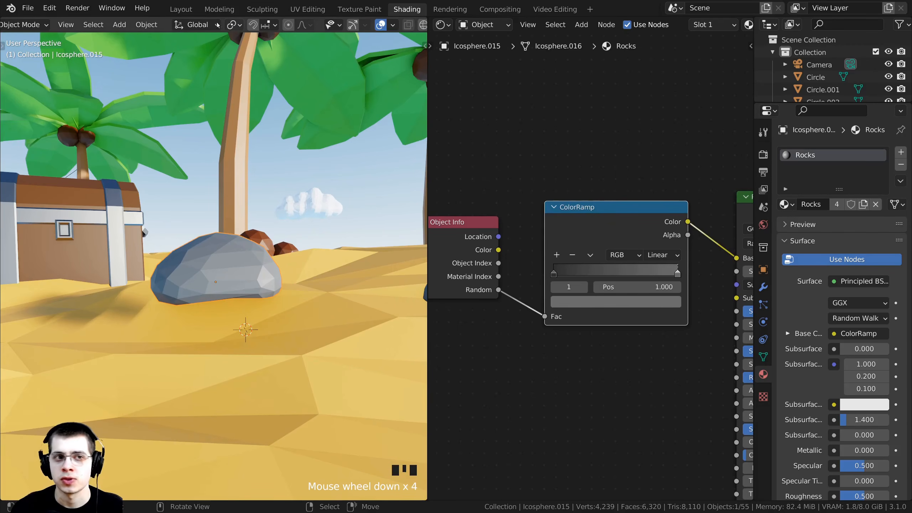
Return to the Layout workspace and pull the view back to show the whole island
click(183, 9)
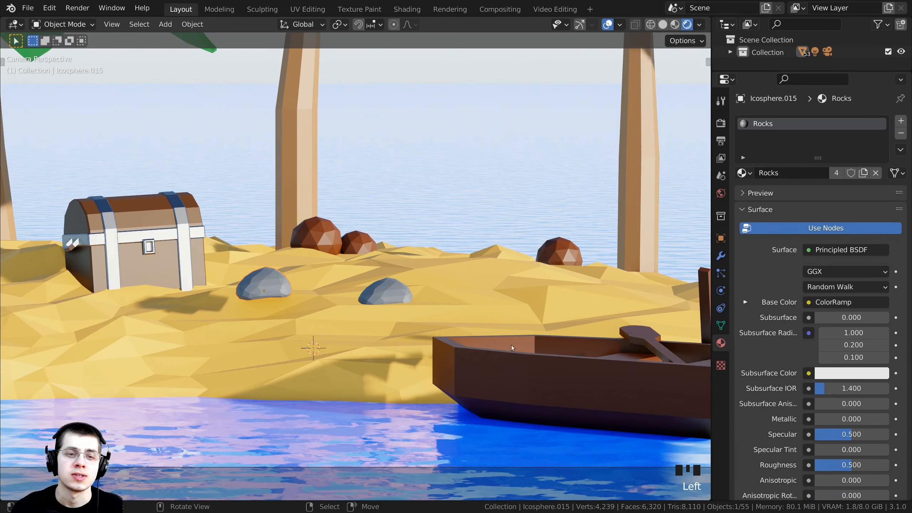
scroll(380, 273, down, 6)
scroll(384, 273, up, 2)
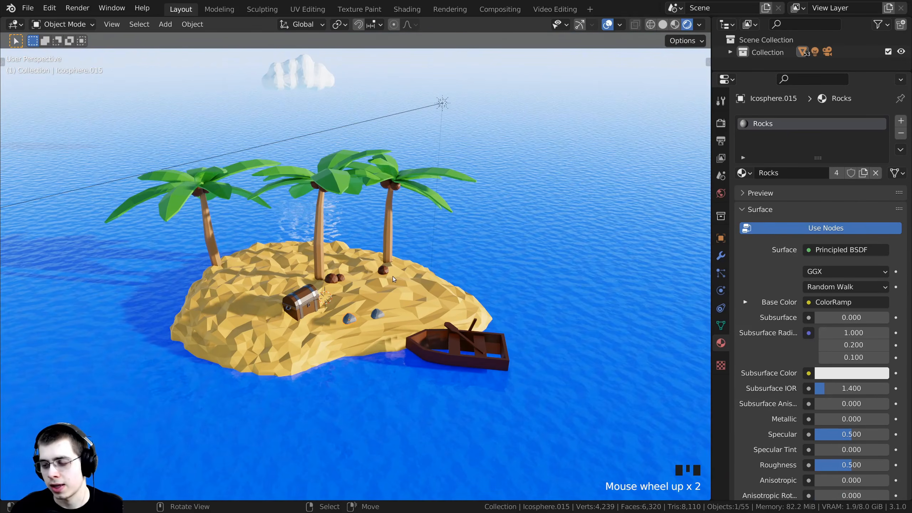
Pull the underside and one side of the rock near the chest outward using smooth proportional editing in Edit Mode
key(KP_Decimal)
scroll(395, 267, down, 2)
middle_drag(394, 268, 393, 195)
scroll(393, 195, down, 1)
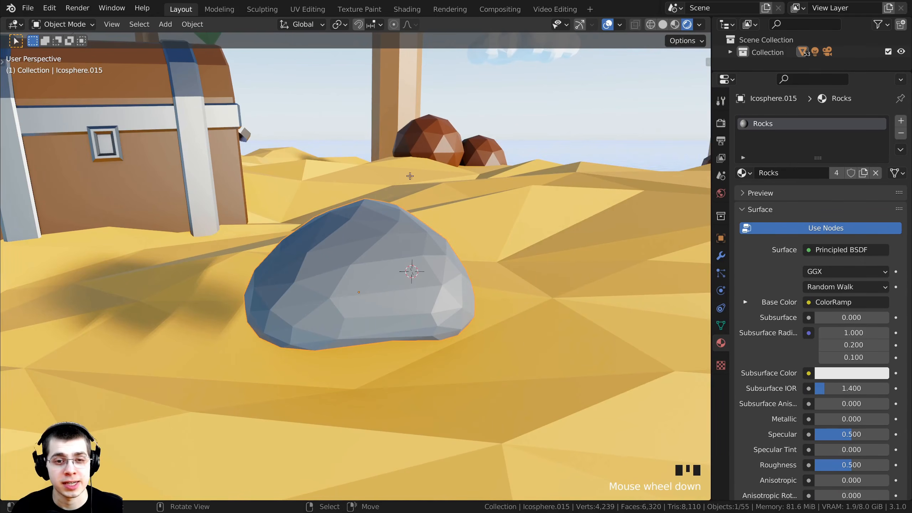
key(Tab)
middle_drag(403, 274, 431, 228)
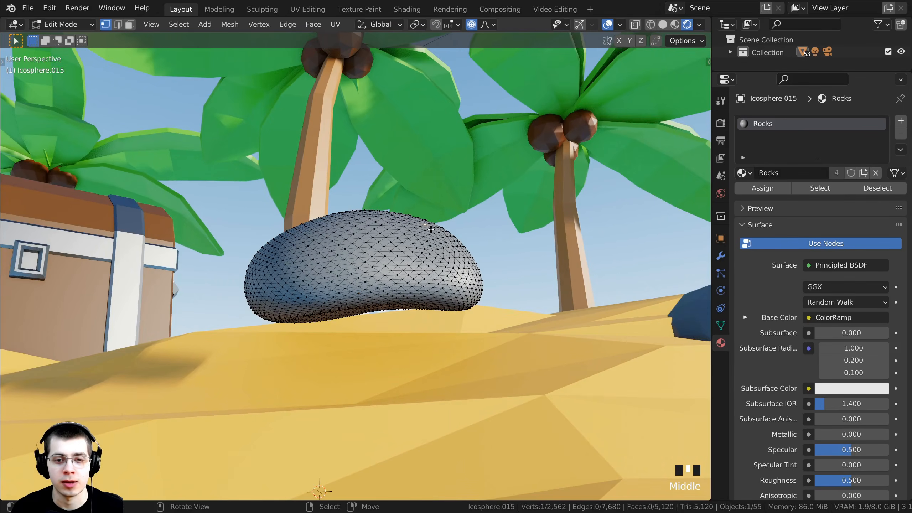
key(g)
scroll(402, 323, up, 3)
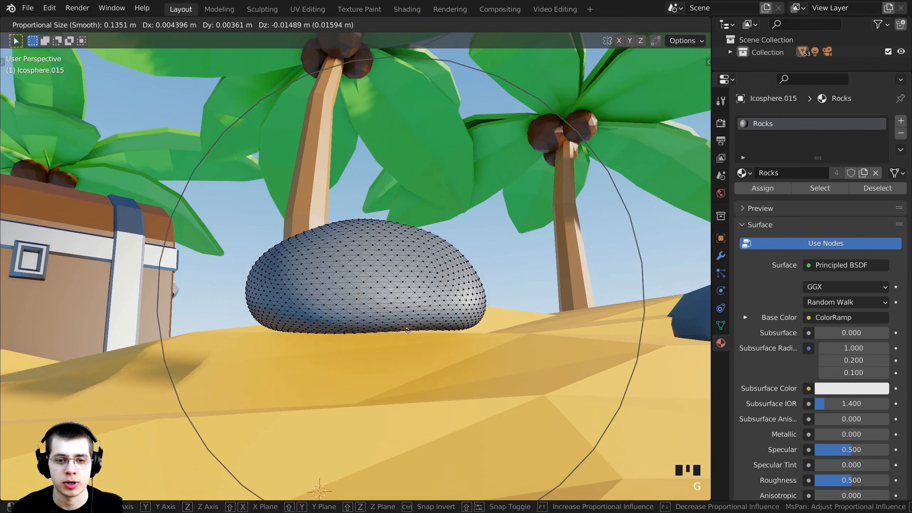
right_click(409, 337)
key(g)
click(465, 238)
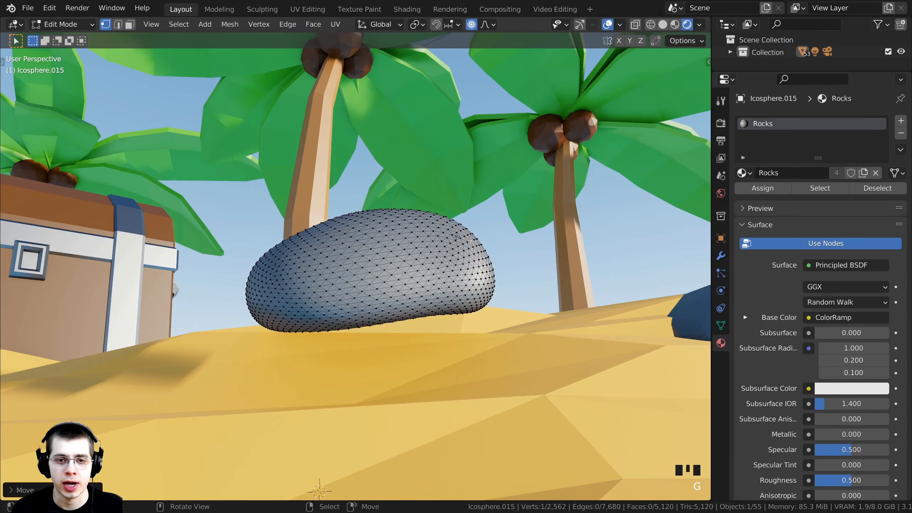
Raise the top of the rock near the chest with proportional editing
key(g)
right_click(368, 205)
right_click(365, 213)
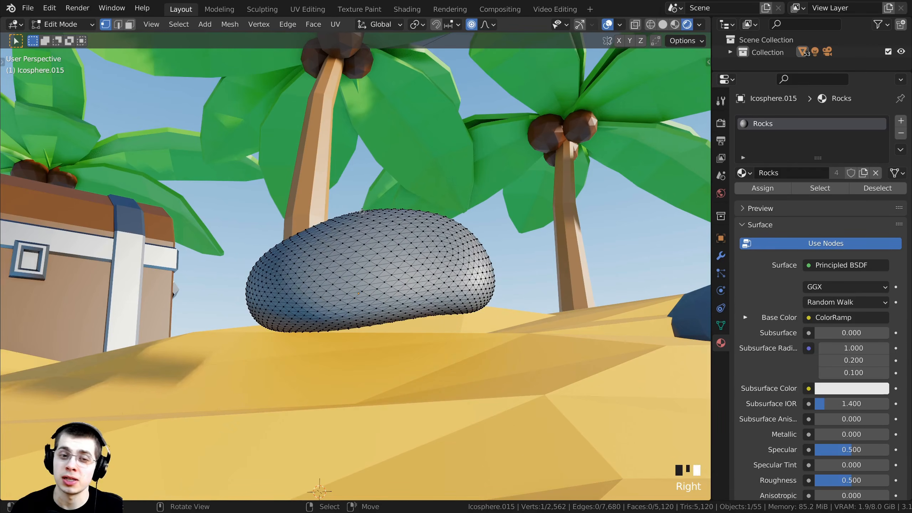
middle_drag(366, 213, 382, 251)
key(g)
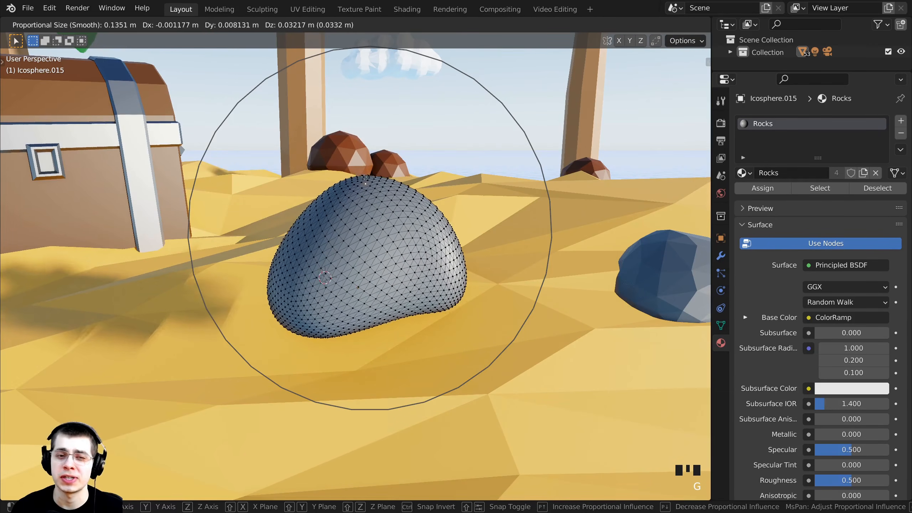
click(454, 274)
Push and pull vertices around the rock's sides with proportional editing to make its outline irregular
middle_drag(466, 290, 406, 338)
key(g)
click(411, 329)
right_click(404, 305)
key(g)
click(438, 336)
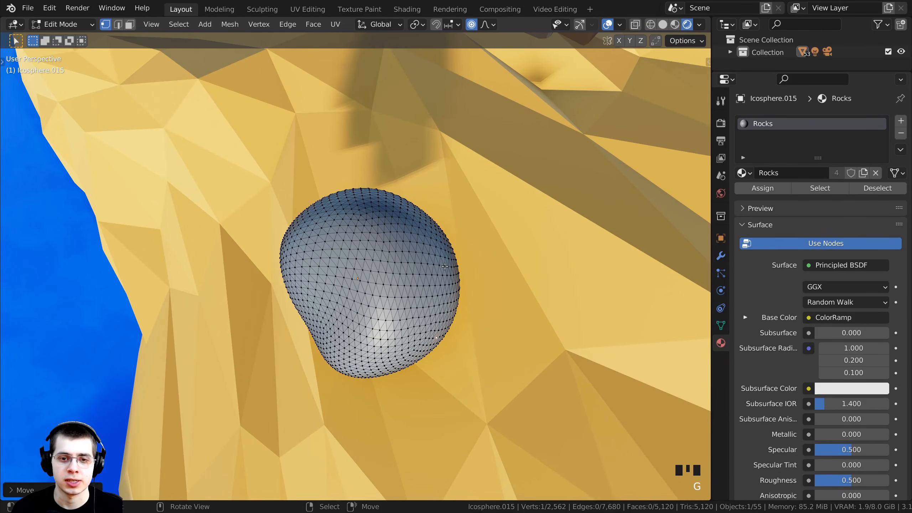
key(g)
click(446, 256)
right_click(394, 210)
key(g)
click(387, 228)
Adjust the rock's lower side with one more proportional move and return to Object Mode
middle_drag(387, 230, 406, 151)
scroll(406, 153, down, 5)
middle_drag(413, 201, 362, 208)
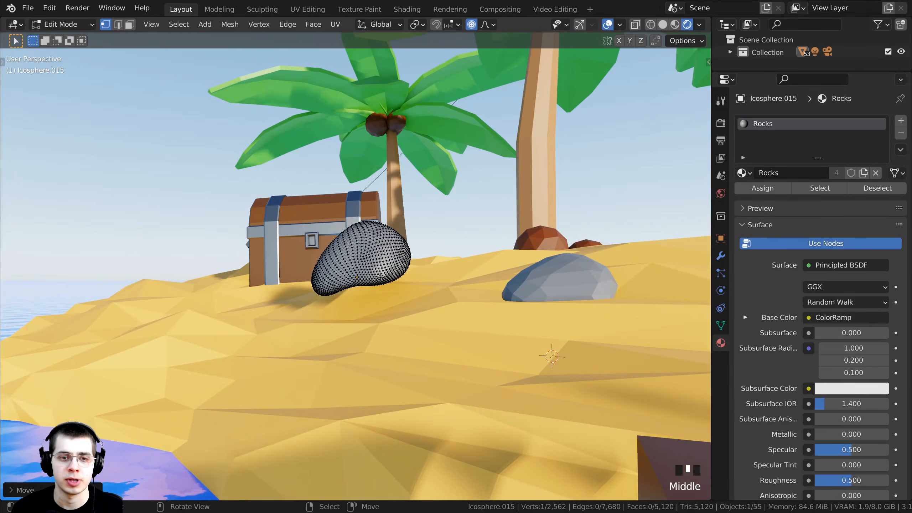
right_click(381, 280)
key(g)
click(386, 282)
key(Tab)
middle_drag(386, 281, 416, 346)
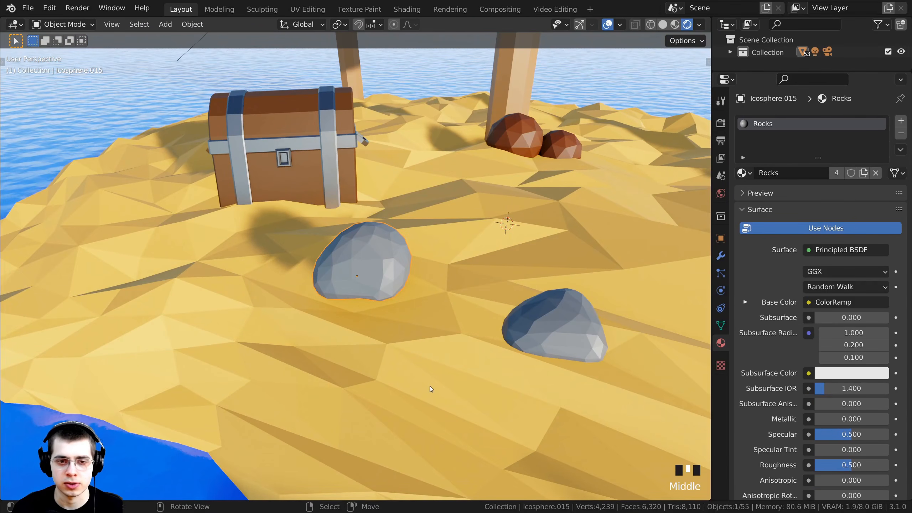
Rotate the reshaped rock about the global Z axis and tilt it freely
key(r)
key(z)
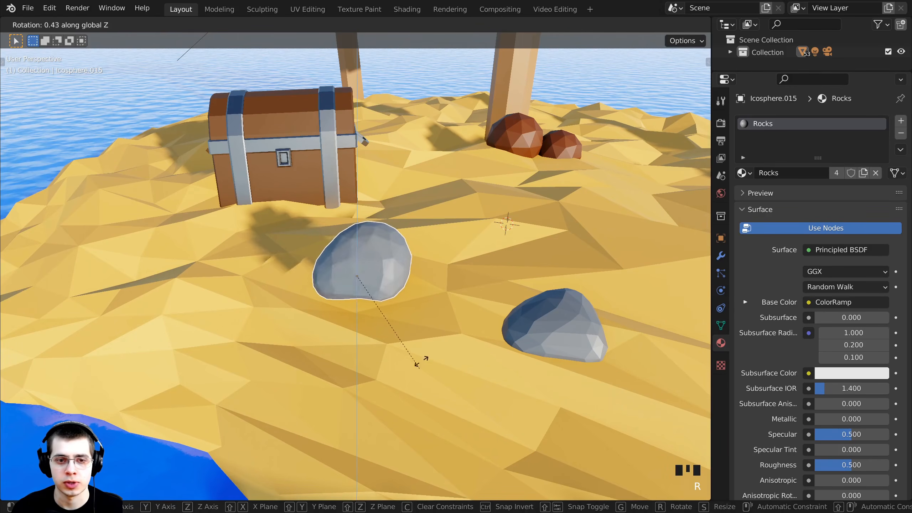
click(433, 253)
scroll(433, 253, down, 3)
key(r)
click(446, 206)
shift+middle_drag(464, 223, 479, 266)
scroll(507, 203, up, 3)
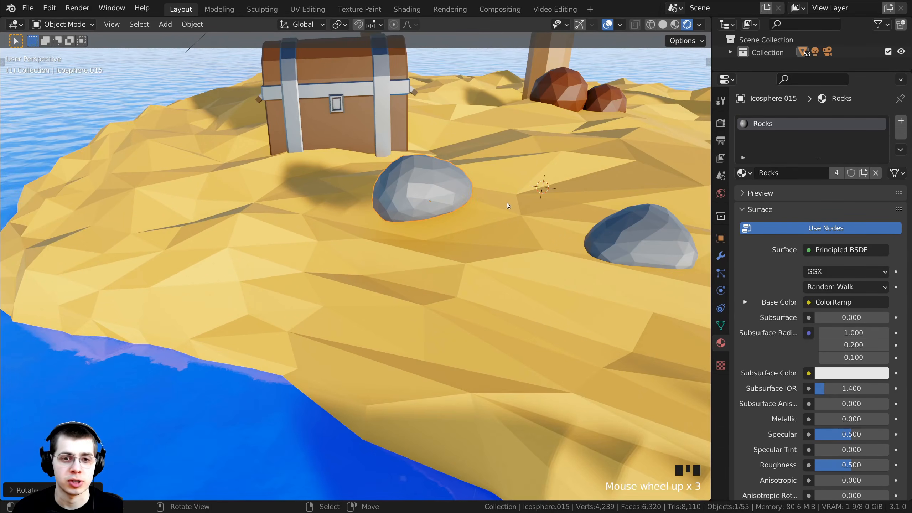
Move the rock down the sand toward the shoreline in front of the chest, scaling it down and tilting it to the slope
key(g)
click(396, 208)
key(s)
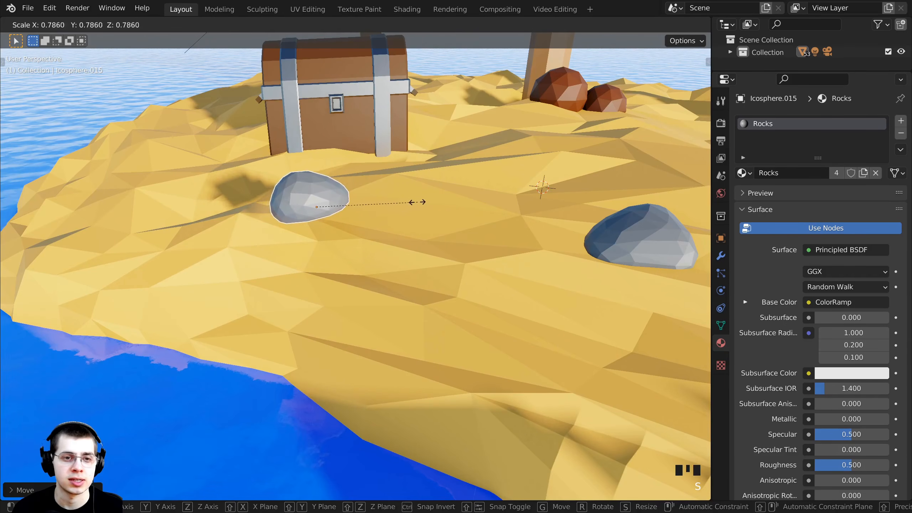
click(395, 208)
middle_drag(396, 208, 460, 170)
key(g)
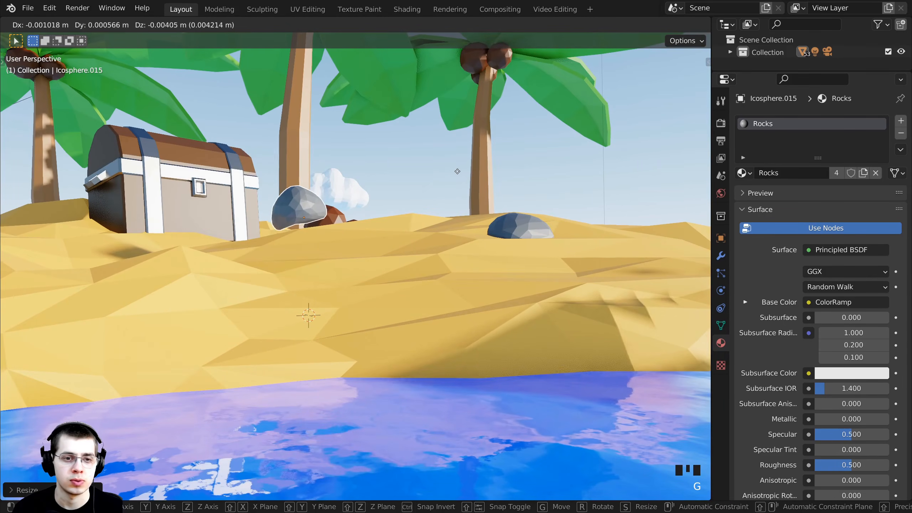
click(426, 236)
key(r)
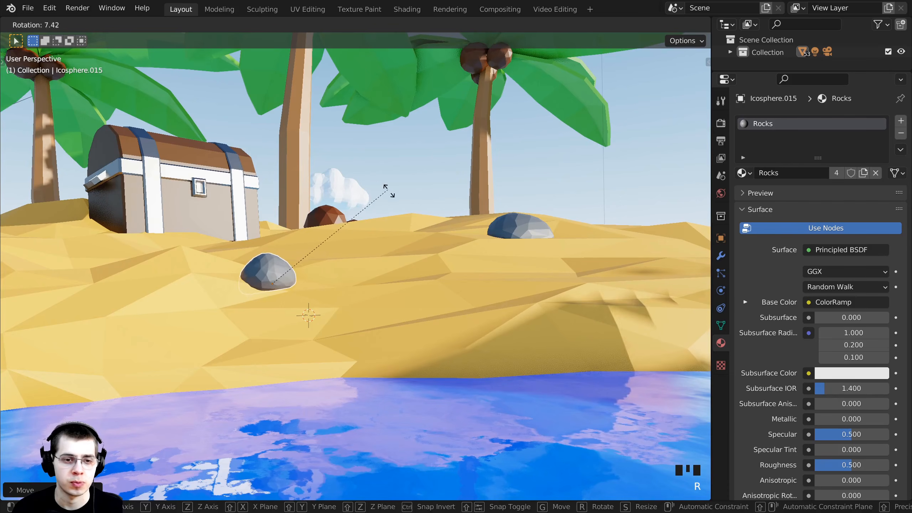
click(398, 230)
key(s)
click(404, 232)
Fine-tune the small rock's rotation, position and size so it sits partly sunk in the sand, and deselect it
middle_drag(402, 236, 307, 312)
key(r)
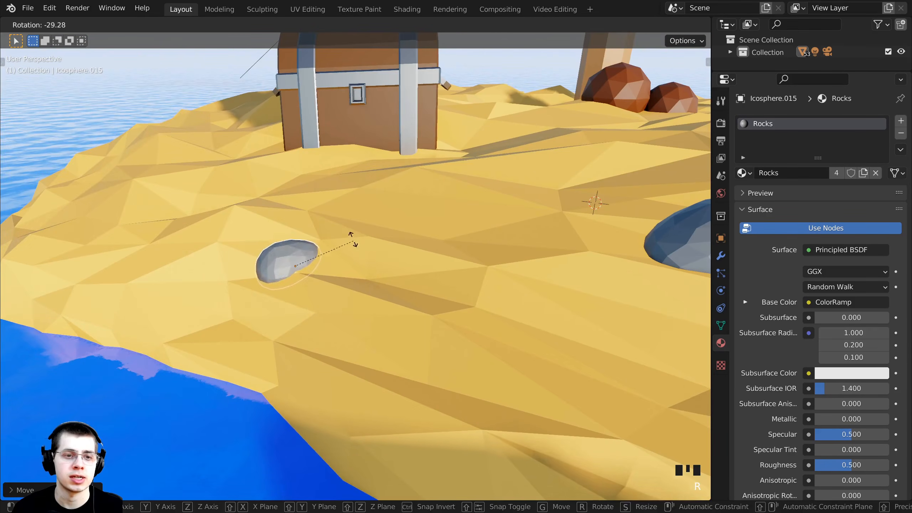
click(354, 238)
key(g)
click(377, 225)
key(g)
click(379, 225)
key(s)
click(387, 224)
key(g)
click(384, 230)
middle_drag(385, 231, 391, 307)
scroll(390, 307, down, 4)
key(alt+a)
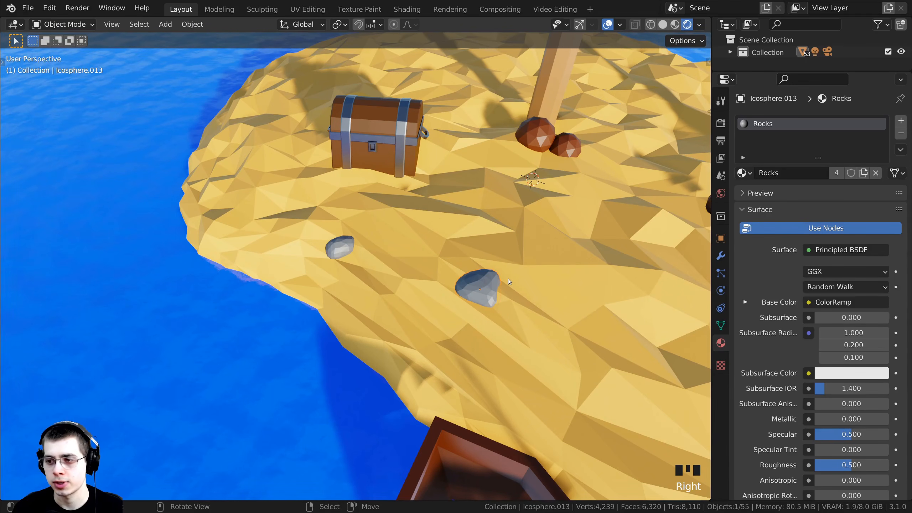
Duplicate the rock in the middle of the sand to the area behind the boat and rotate the copy
key(KP_0)
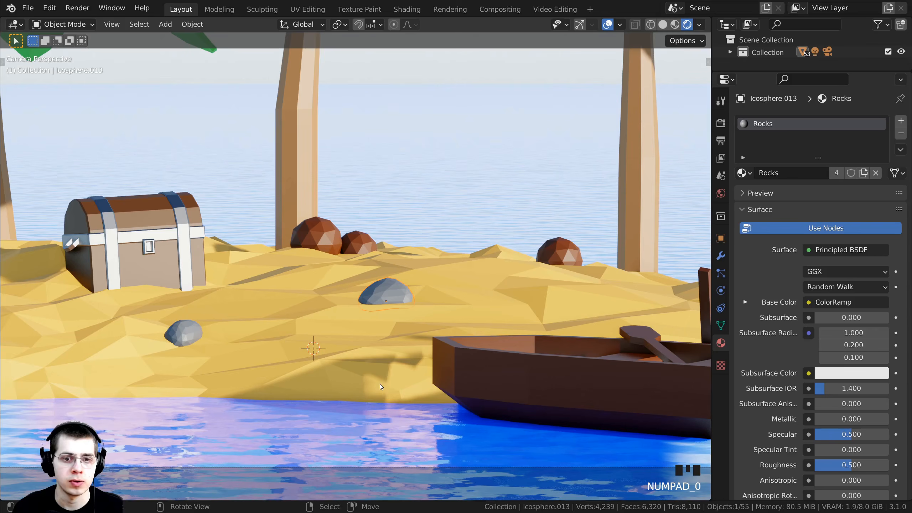
shift+middle_drag(380, 384, 206, 309)
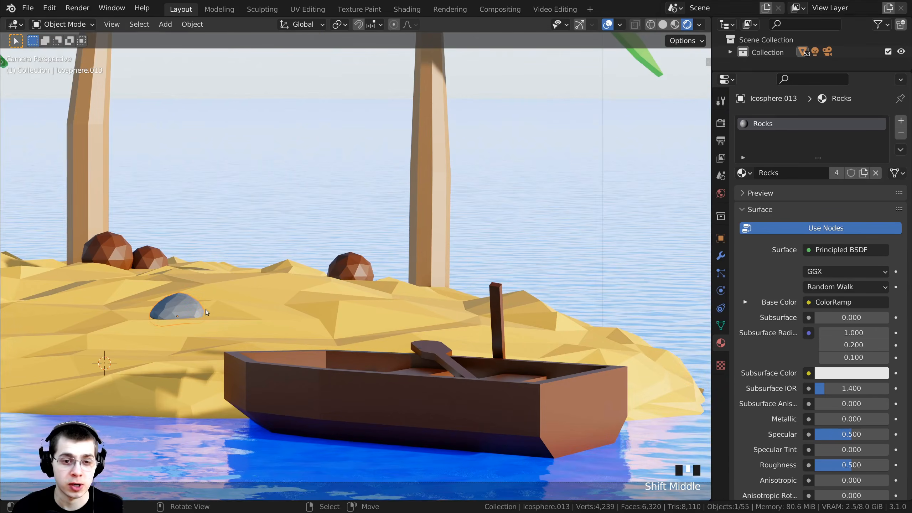
click(432, 265)
middle_drag(432, 265, 399, 362)
scroll(450, 317, up, 5)
key(r)
click(174, 226)
Reposition the rock copy so it settles into the sand behind the boat
shift+scroll(174, 227, up, 1)
shift+middle_drag(173, 227, 180, 261)
key(g)
click(226, 215)
middle_drag(313, 264, 271, 320)
key(g)
click(251, 383)
Tilt and scale the rock copy behind the boat while checking it from the camera view
key(KP_0)
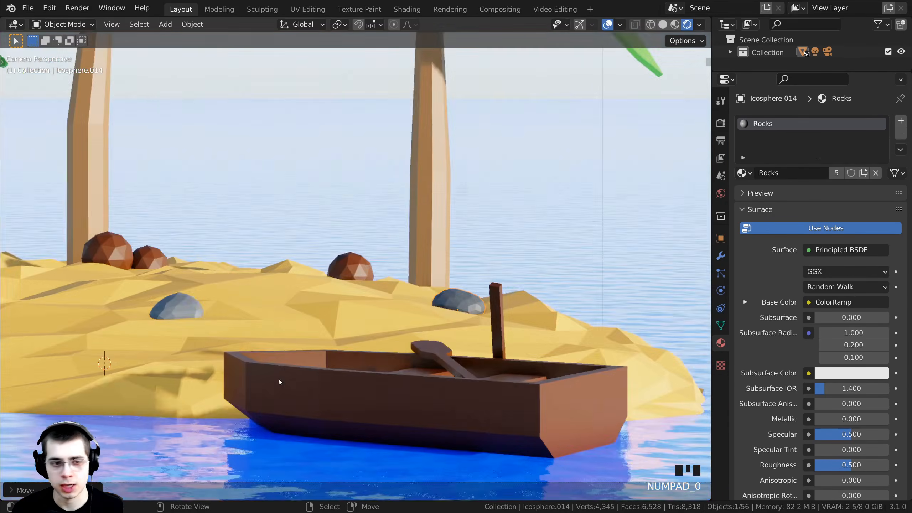
key(r)
click(537, 285)
key(s)
click(508, 284)
key(r)
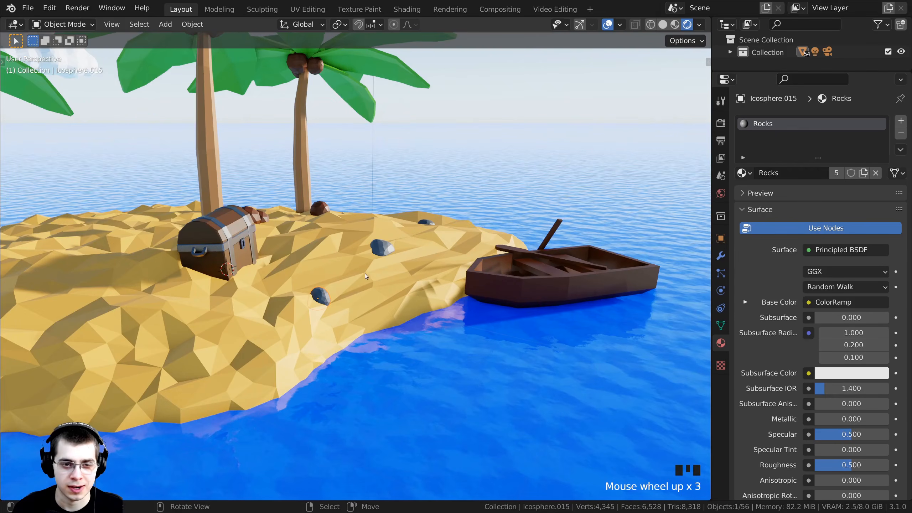
Duplicate the small rock near the shoreline into the shallow water beside the boat and enlarge the copy
middle_drag(365, 274, 283, 251)
scroll(278, 265, down, 2)
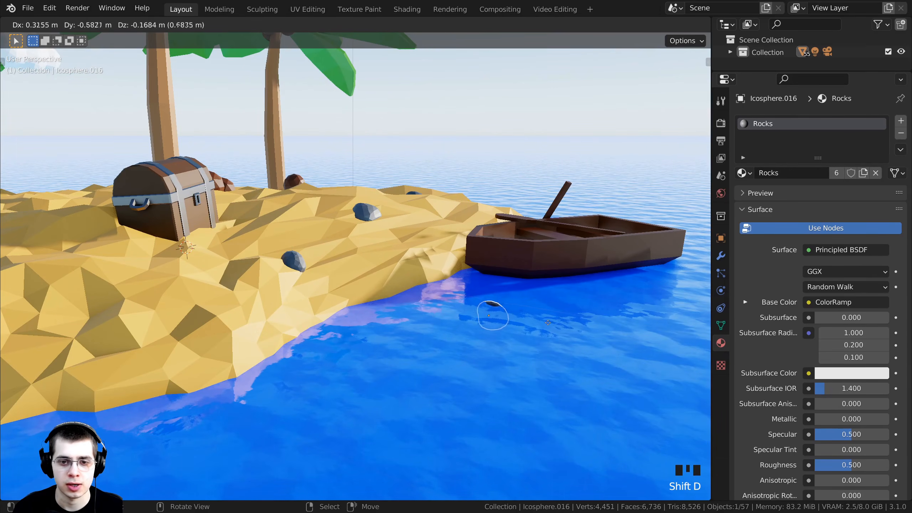
click(568, 310)
middle_drag(567, 310, 483, 303)
key(s)
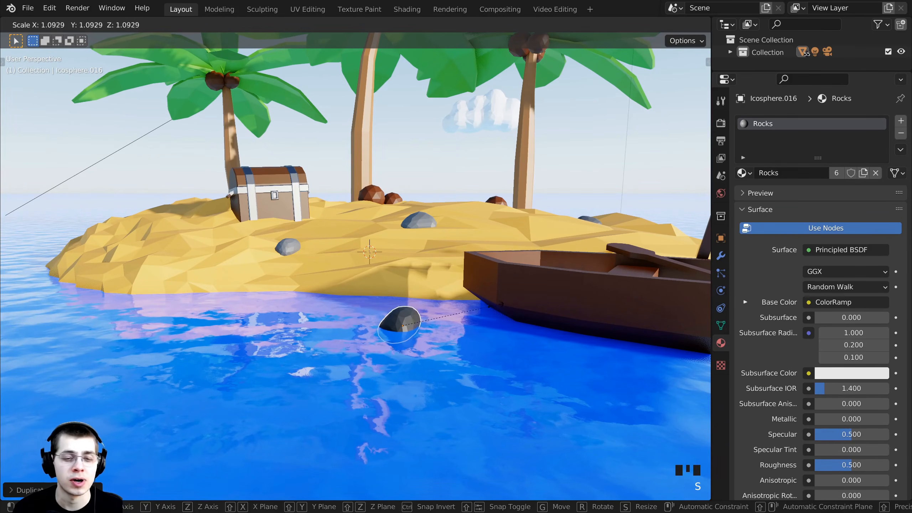
click(535, 298)
Turn the rock in the water with trackball rotation to give it a different orientation
key(r)
key(r)
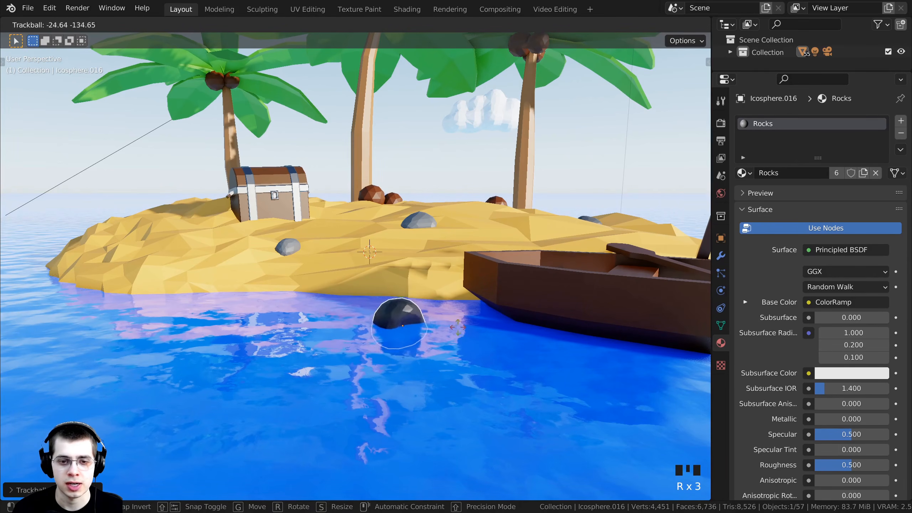
click(550, 345)
shift+middle_drag(485, 323, 458, 281)
scroll(448, 384, up, 3)
shift+middle_drag(448, 384, 407, 304)
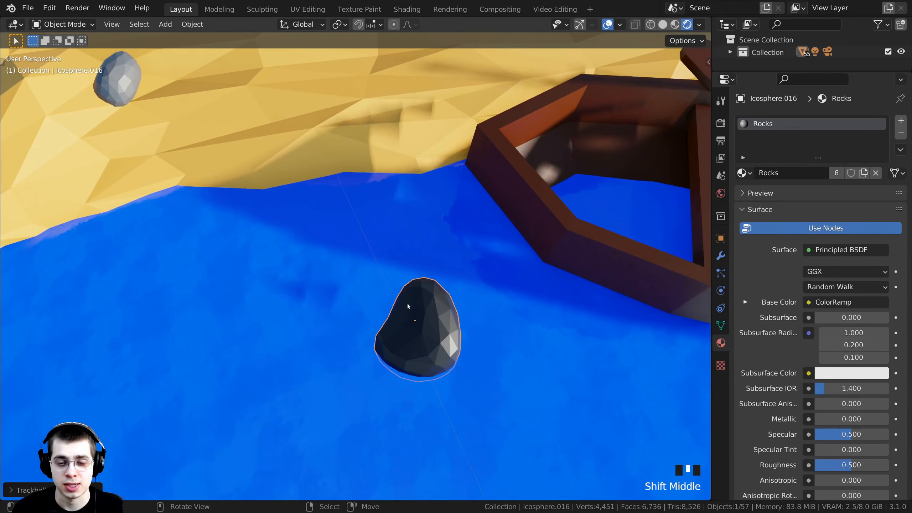
scroll(397, 311, up, 2)
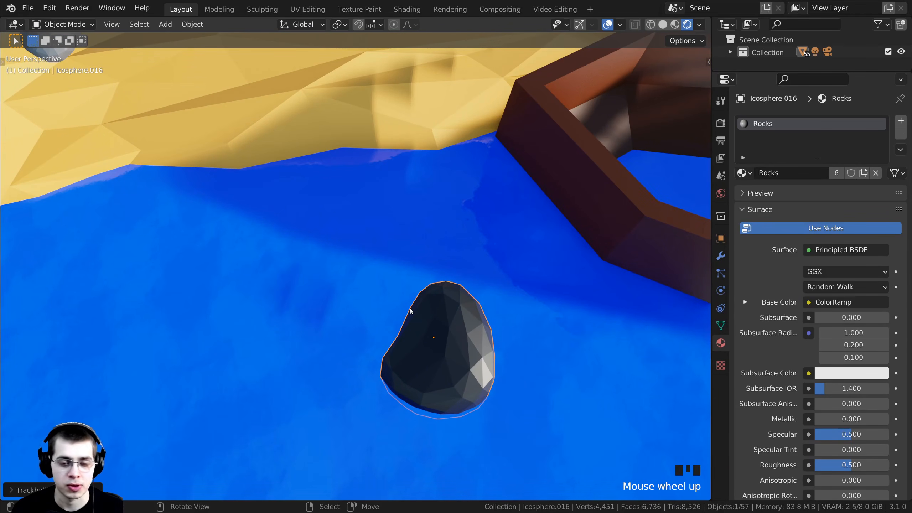
Pull the water rock's hollow side and edges outward in Edit Mode using a smaller proportional editing radius
key(Tab)
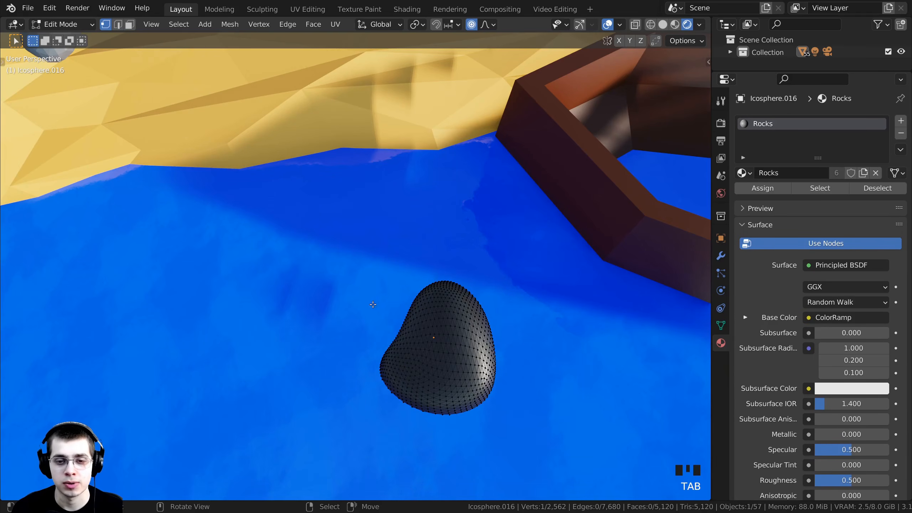
right_click(404, 326)
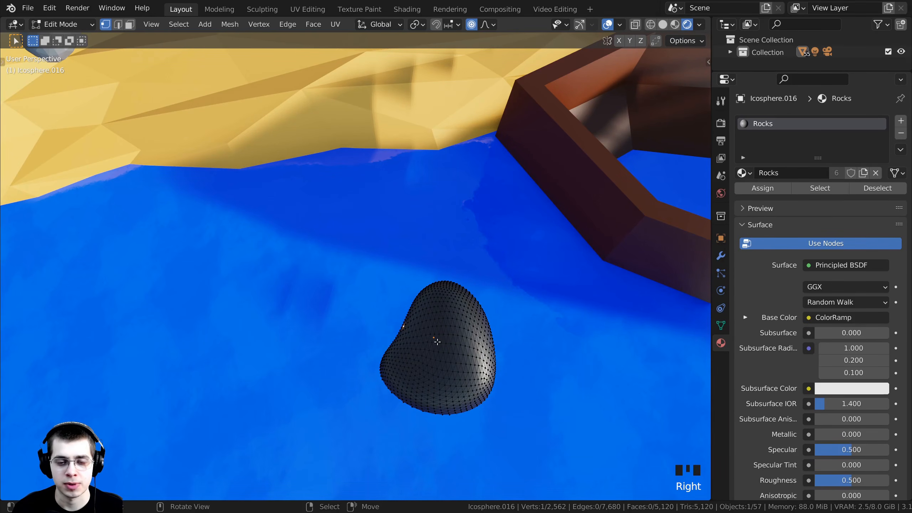
key(g)
scroll(391, 334, down, 2)
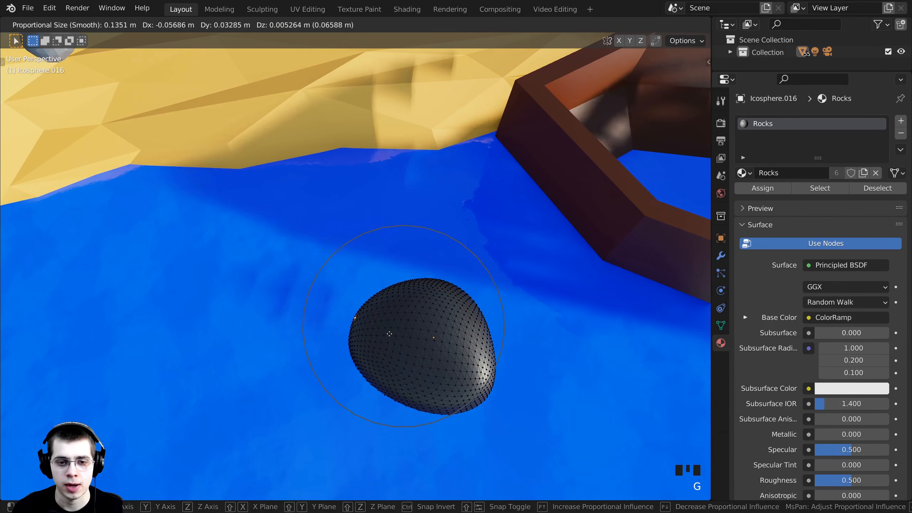
click(390, 335)
right_click(386, 391)
key(g)
click(392, 377)
right_click(457, 294)
key(g)
click(463, 288)
Adjust the water rock's upper surface with proportional moves and return to Object Mode
middle_drag(462, 289, 515, 257)
key(g)
click(408, 168)
key(g)
click(410, 249)
key(Tab)
Reposition, rotate and scale the reshaped rock in the water
key(g)
click(400, 260)
key(r)
click(527, 374)
key(r)
click(513, 247)
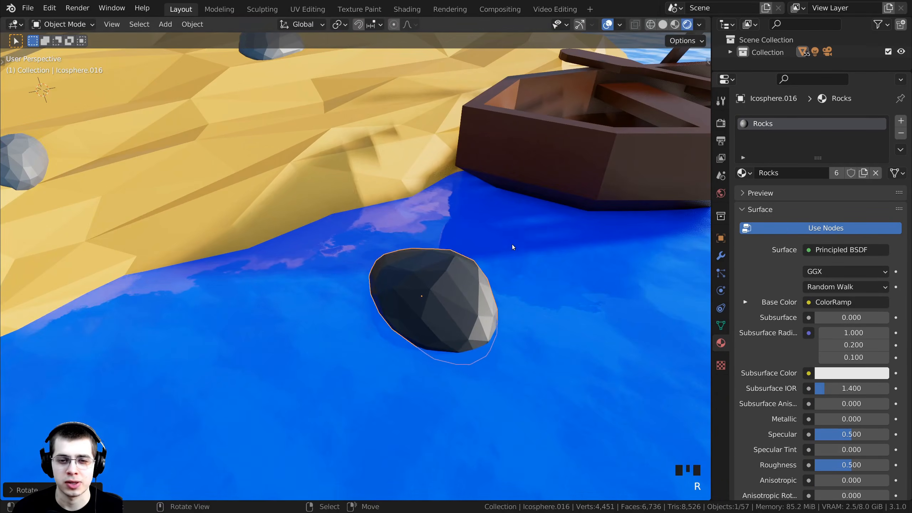
key(s)
click(516, 253)
Lower the rock partly below the water surface and adjust its tilt and position
key(g)
click(440, 279)
middle_drag(440, 279, 411, 235)
key(r)
click(410, 241)
key(g)
click(405, 244)
scroll(182, 216, down, 1)
Duplicate the water rock closer to the shore, then rotate and resize the copy
middle_drag(182, 215, 295, 371)
key(shift+d)
click(188, 310)
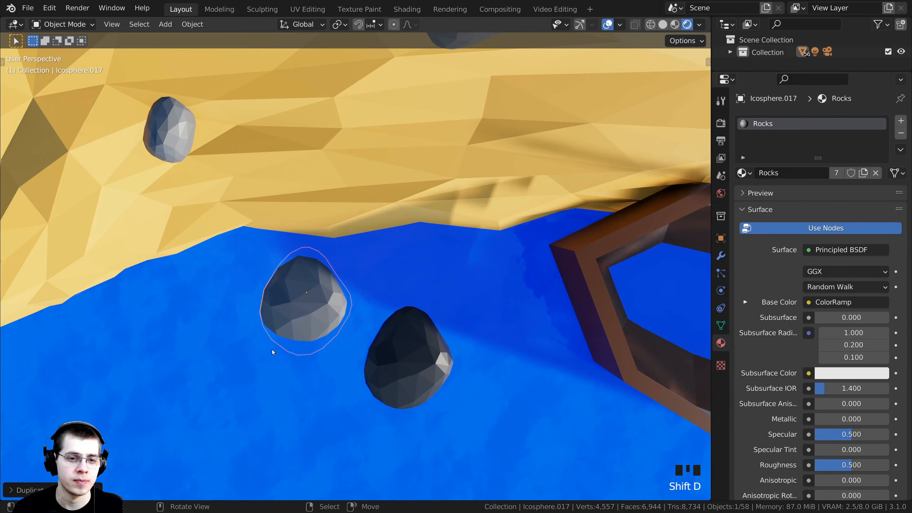
key(r)
click(326, 348)
middle_drag(326, 348, 341, 196)
key(s)
click(318, 193)
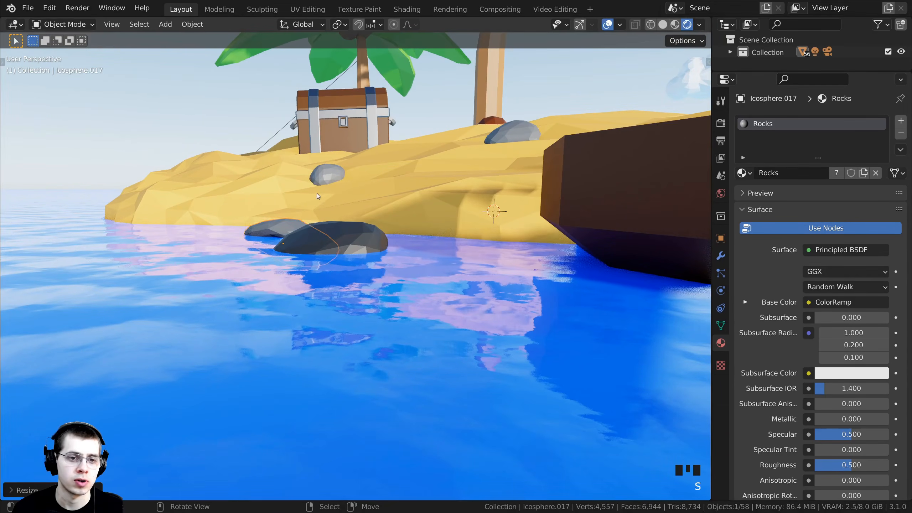
Refine the size and rotation of the new water rock from the camera view and deselect it
key(KP_0)
scroll(354, 292, up, 3)
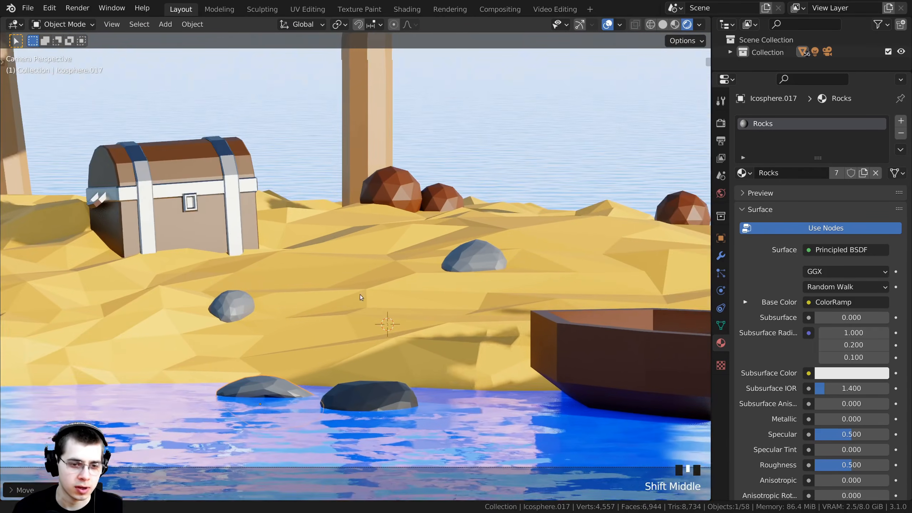
key(s)
click(414, 227)
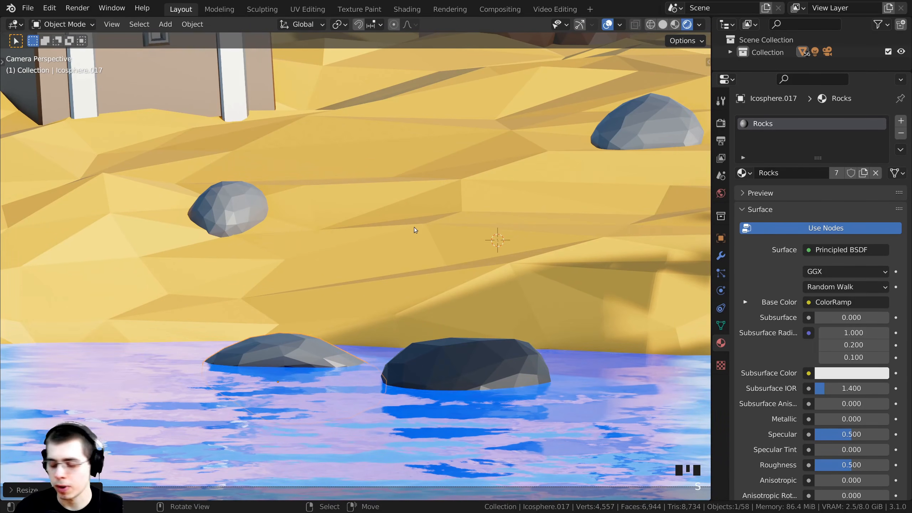
key(KP_0)
key(KP_0)
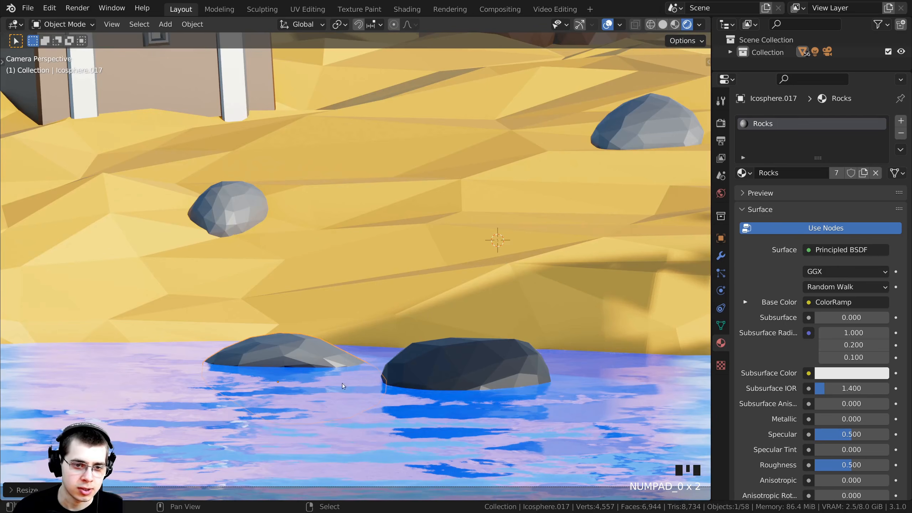
shift+middle_drag(330, 395, 381, 337)
key(r)
click(490, 325)
click(496, 312)
scroll(444, 314, down, 8)
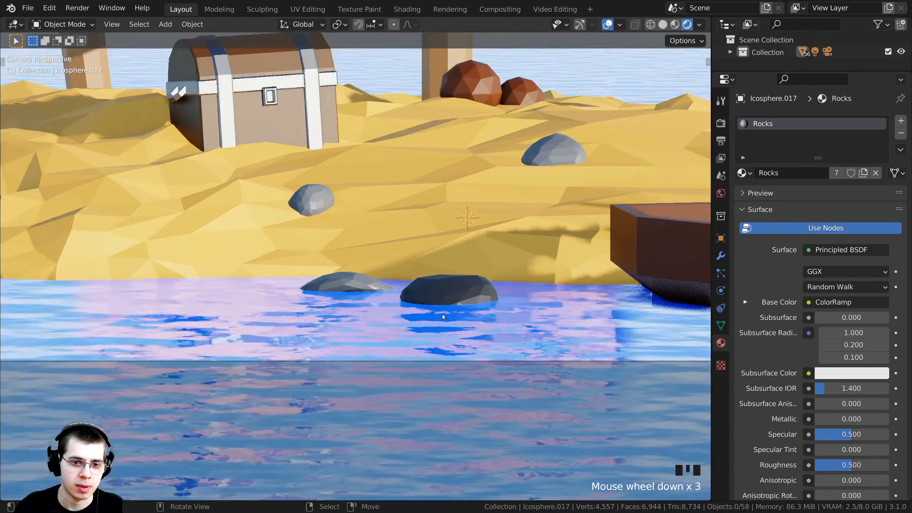
Duplicate a small sand rock and place the copy on the slope between the treasure chest and the island's left end
key(g)
shift+middle_drag(383, 226, 580, 280)
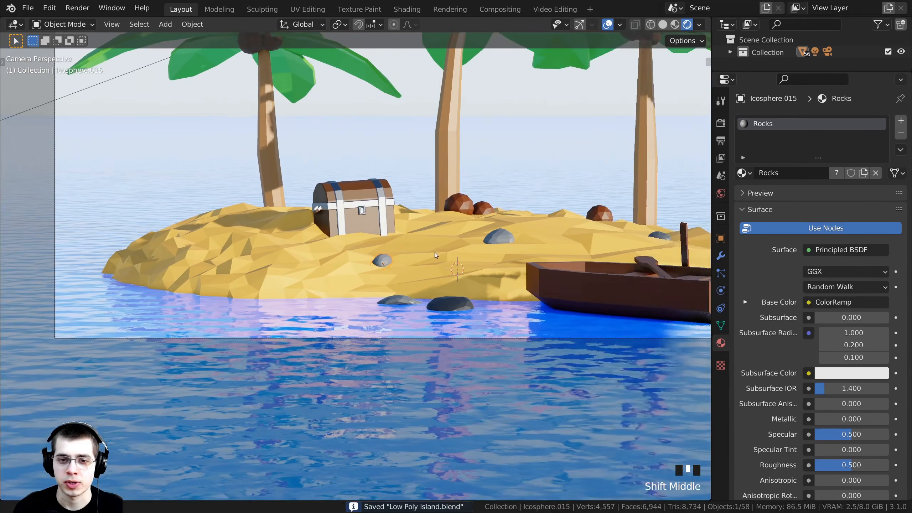
scroll(419, 268, up, 3)
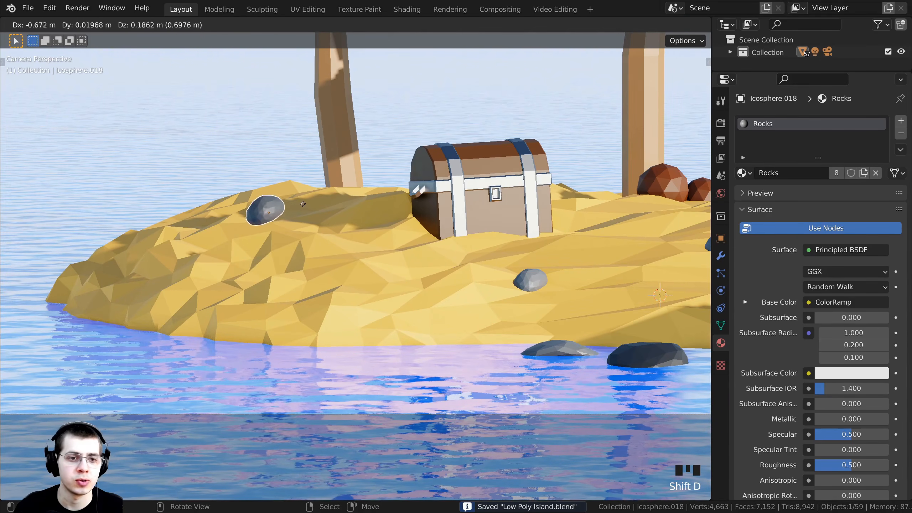
click(285, 274)
middle_drag(285, 274, 436, 250)
scroll(430, 247, up, 2)
scroll(430, 246, up, 1)
Move the copied rock against the slope so it sits partly in the sand, and rotate it
key(g)
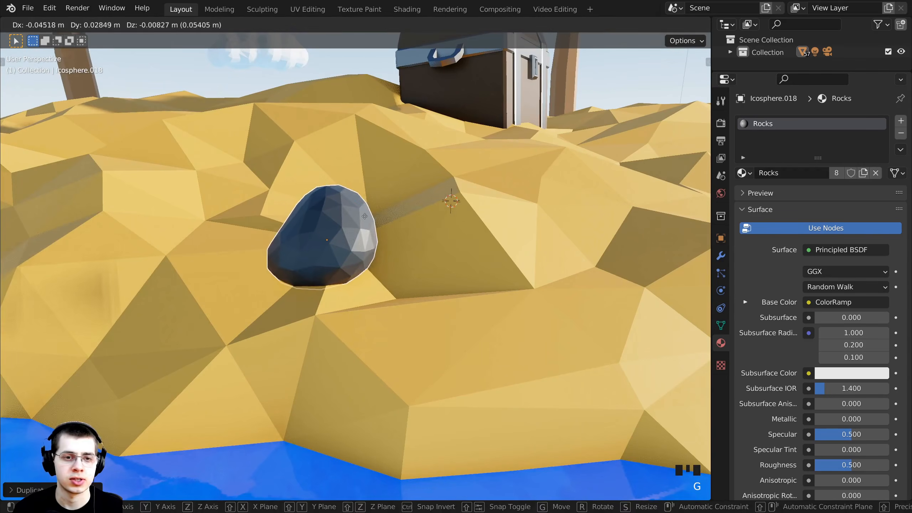
click(340, 230)
middle_drag(339, 230, 280, 292)
key(g)
click(390, 224)
key(r)
click(430, 259)
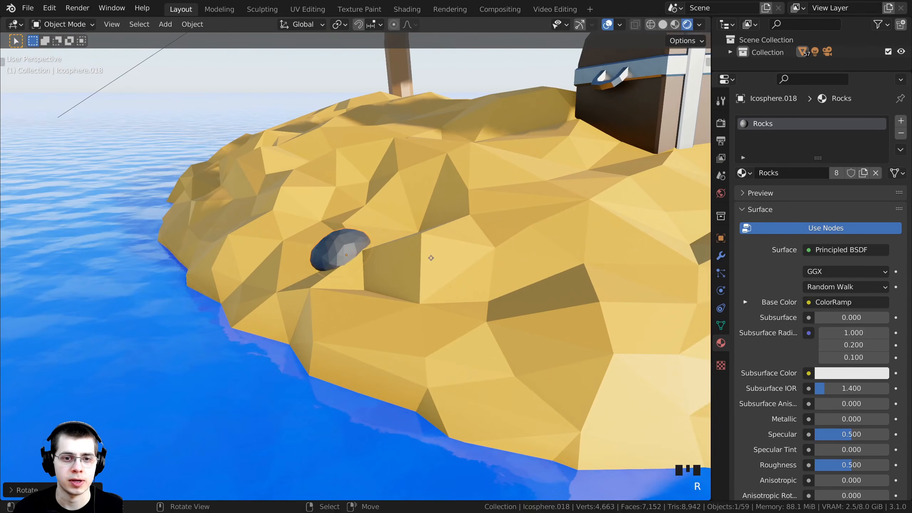
scroll(430, 260, down, 3)
middle_drag(405, 248, 495, 348)
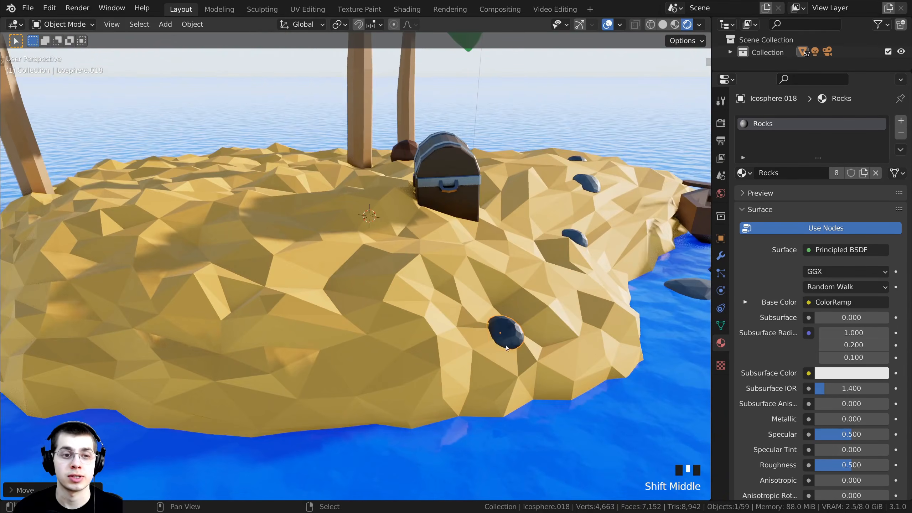
Duplicate the slope rock higher up on the sand beside the treasure chest, then reposition and rotate the copy
key(shift+d)
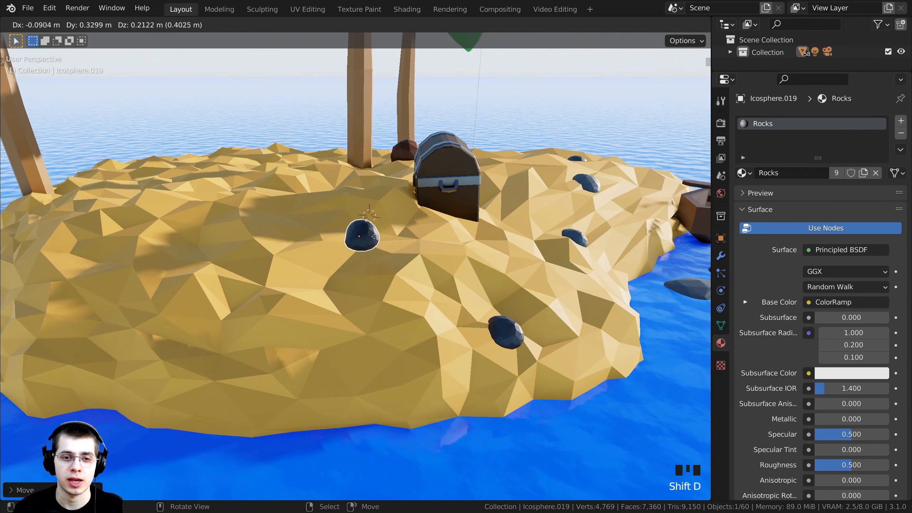
middle_drag(373, 237, 415, 207)
key(g)
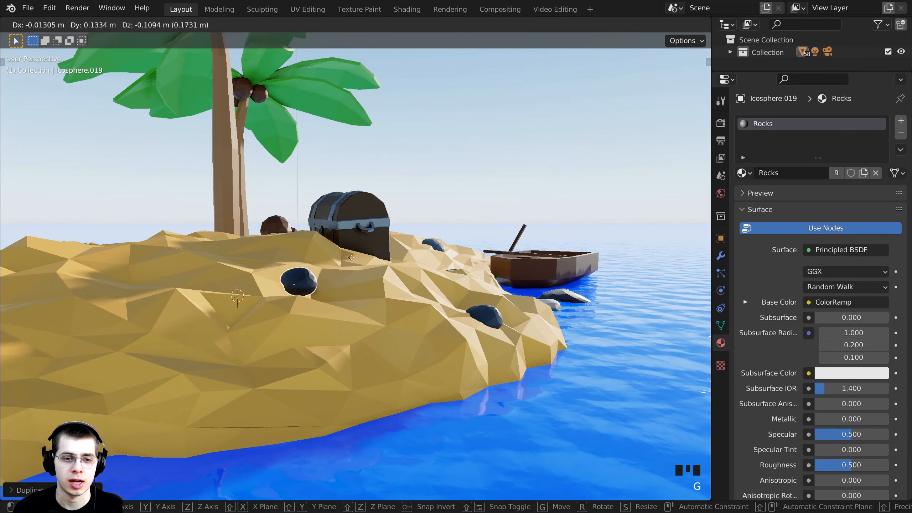
click(334, 260)
key(r)
click(342, 286)
key(r)
click(341, 282)
Reshape the new rock in Edit Mode by pulling several of its vertices with proportional editing
middle_drag(262, 321, 388, 309)
key(Tab)
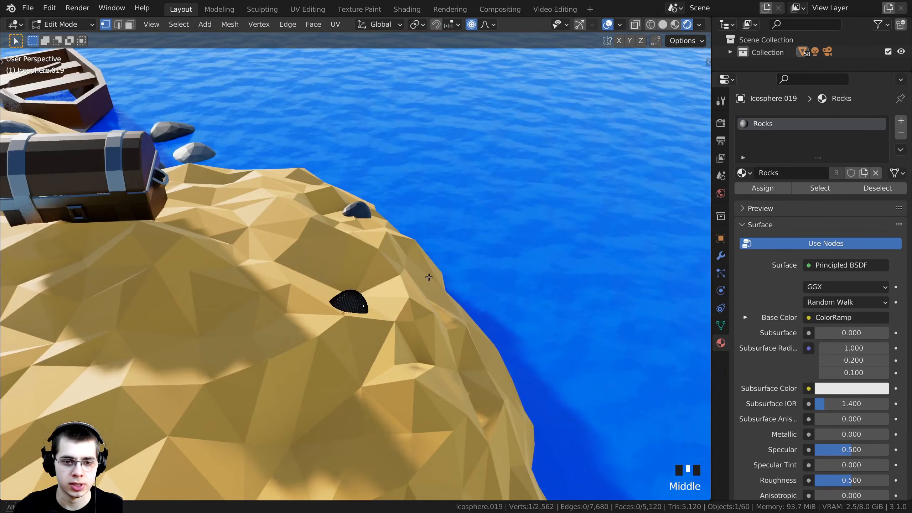
scroll(389, 309, up, 3)
key(g)
click(474, 341)
middle_drag(466, 341, 276, 293)
click(264, 285)
key(g)
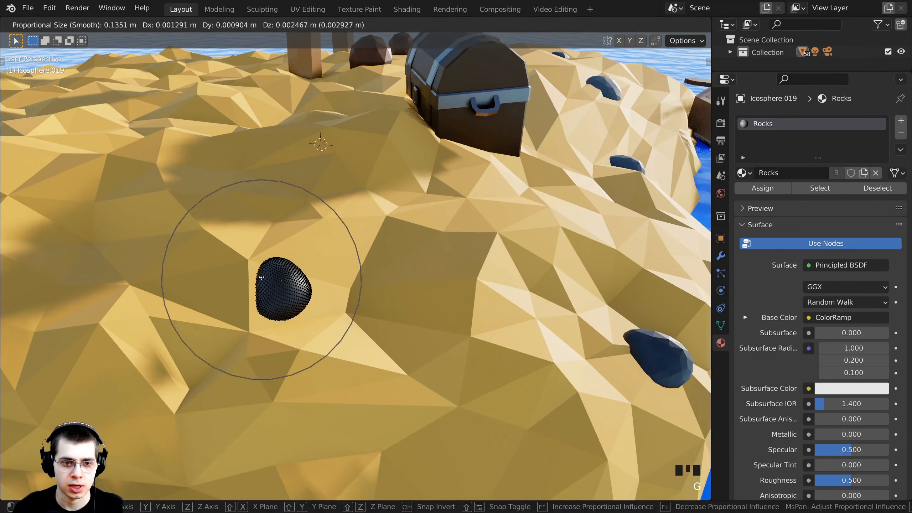
click(226, 267)
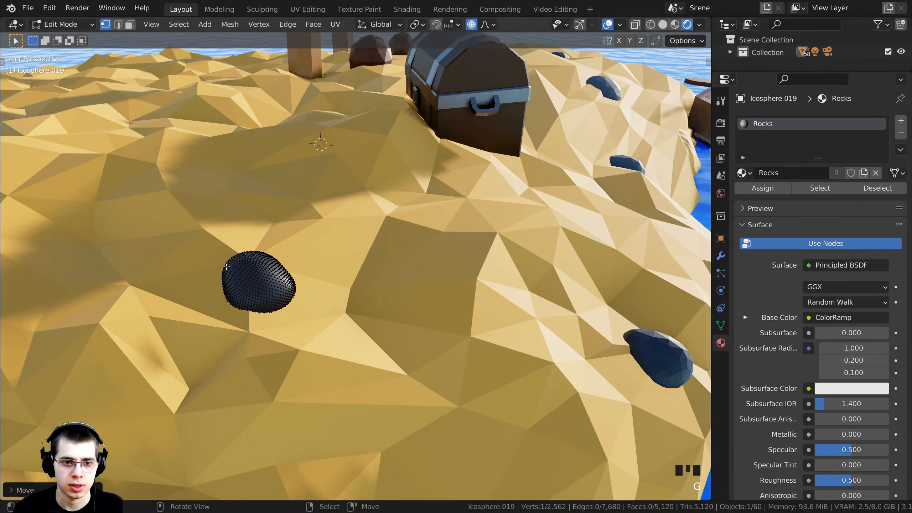
click(296, 290)
key(g)
click(308, 309)
key(Tab)
Enlarge the reshaped rock slightly, settle it partly into the sand, and check it from the camera view
middle_drag(308, 310, 348, 266)
scroll(347, 267, up, 2)
key(s)
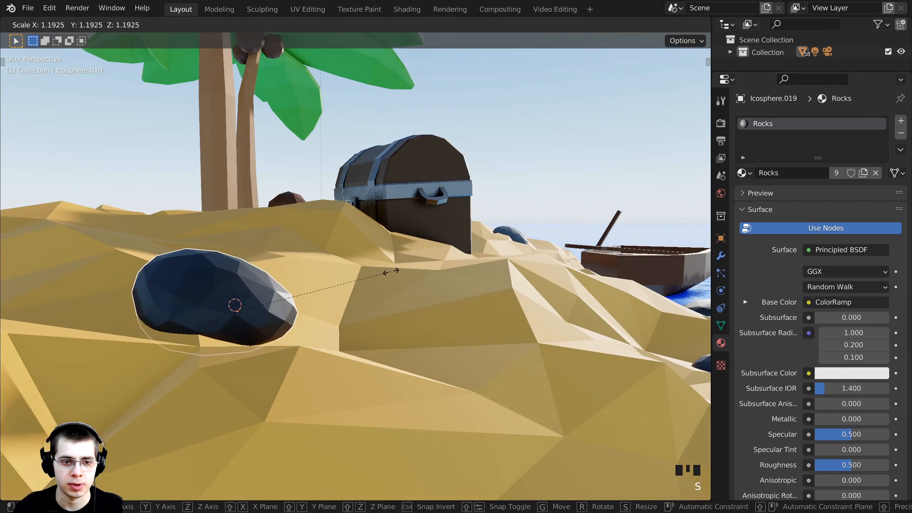
click(391, 271)
scroll(390, 271, down, 4)
key(g)
click(397, 317)
middle_drag(397, 317, 282, 335)
scroll(282, 335, up, 3)
key(g)
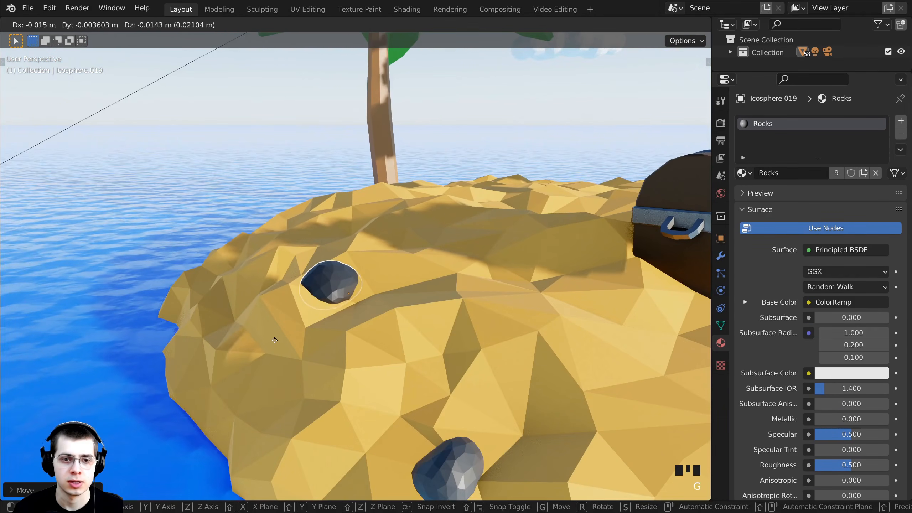
click(275, 340)
key(KP_0)
scroll(315, 338, down, 6)
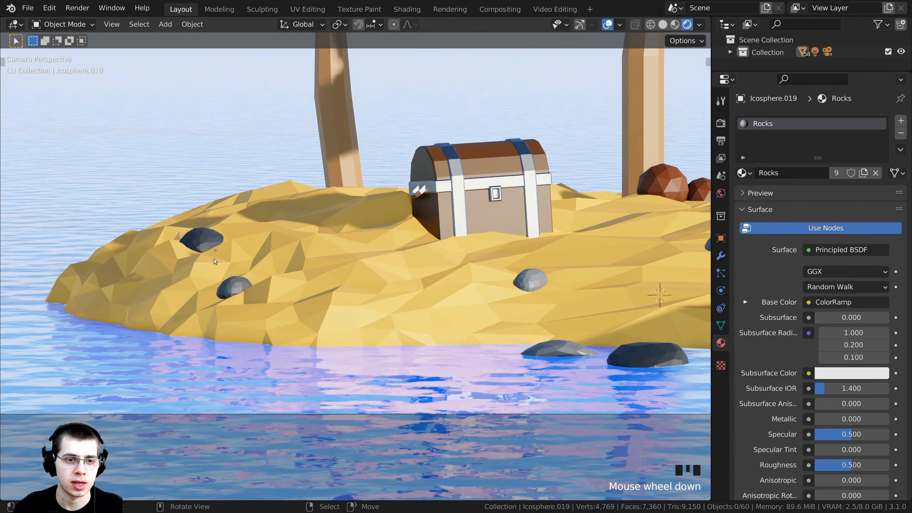
Duplicate a water rock to the far side of the boat near the island's right end, and rotate the copy, including about Z
key(r)
key(z)
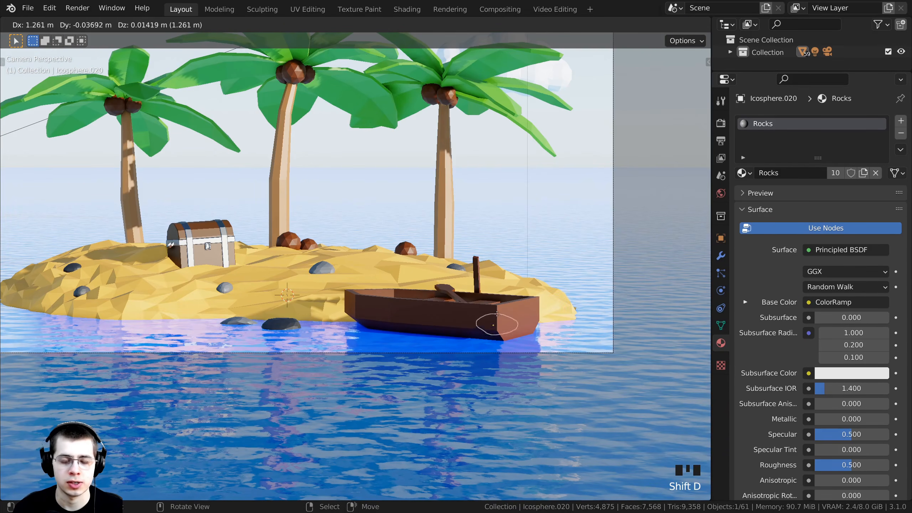
shift+middle_drag(573, 310, 382, 291)
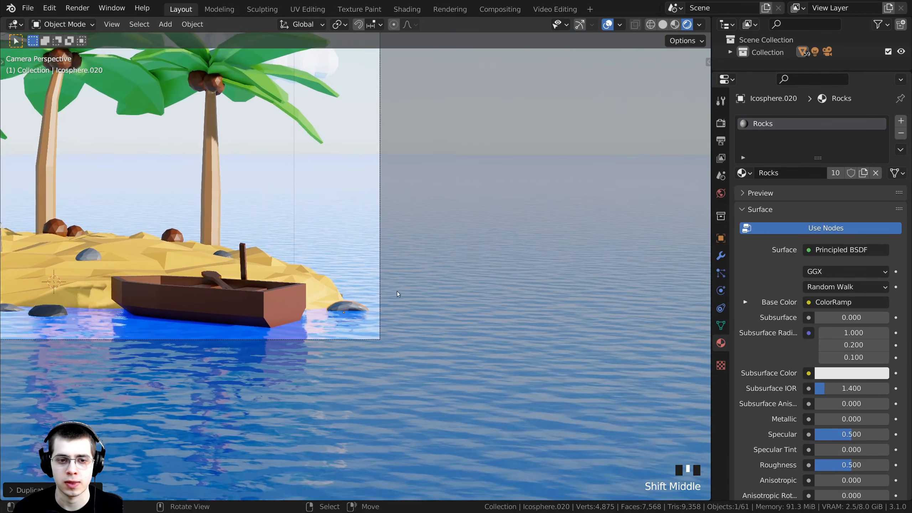
scroll(490, 296, up, 8)
key(r)
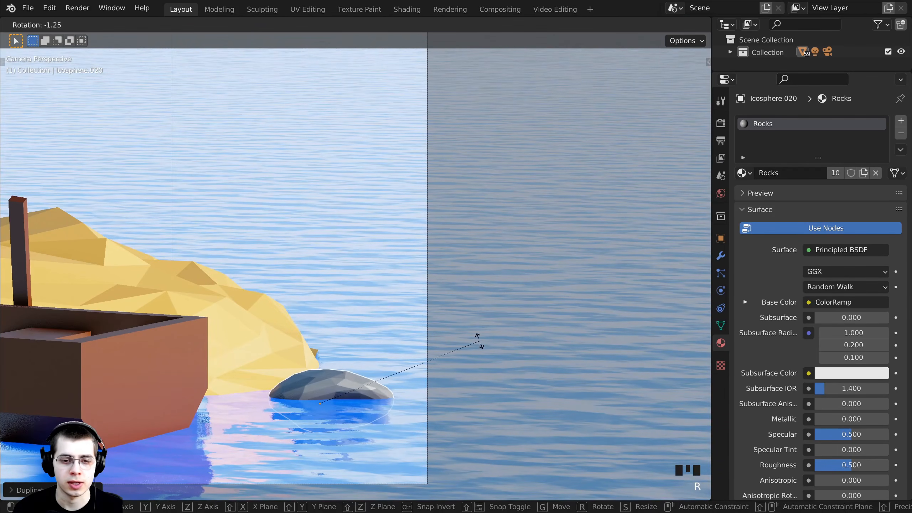
key(z)
click(519, 374)
key(r)
click(503, 296)
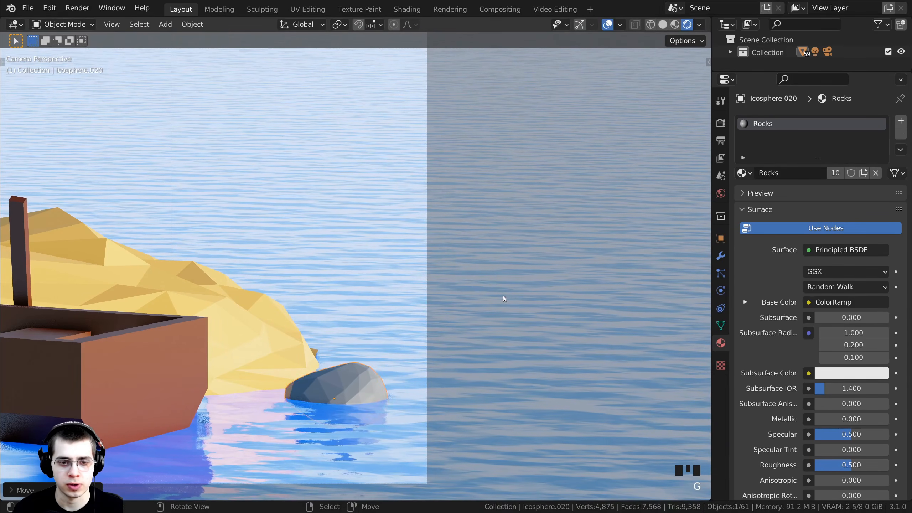
scroll(503, 296, down, 4)
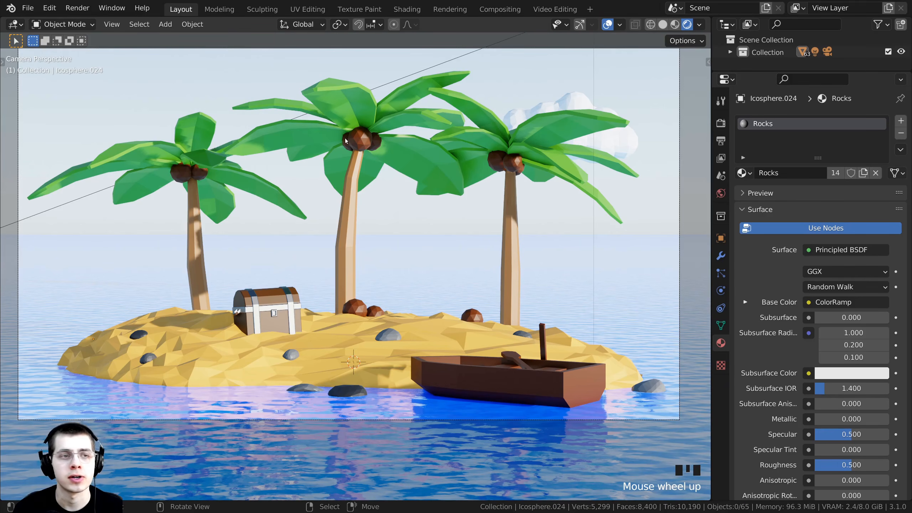
Move the cloud out from behind the right palm toward the camera frame's right edge and adjust its rotation
scroll(600, 181, down, 1)
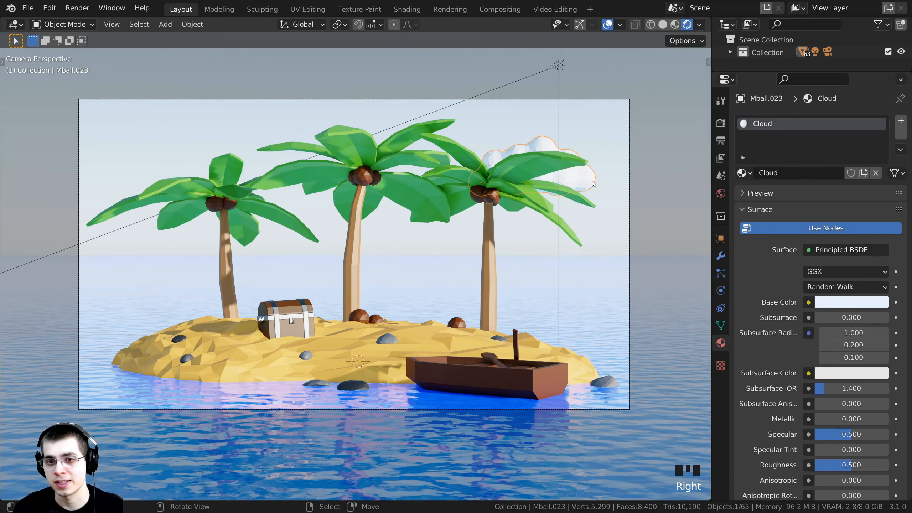
key(g)
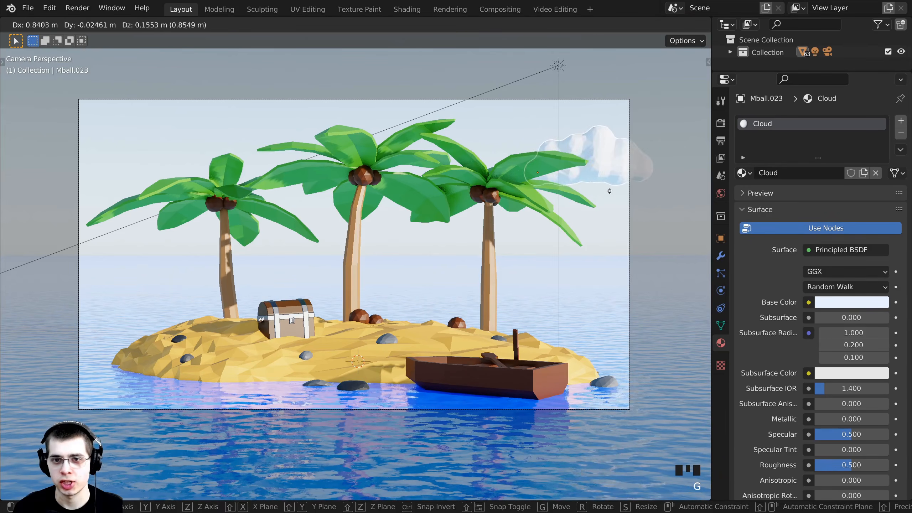
click(618, 187)
key(r)
click(625, 193)
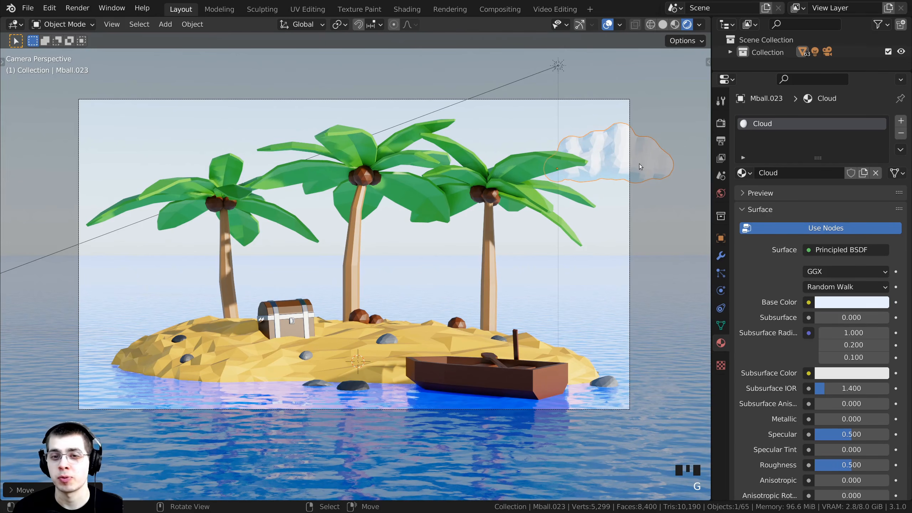
Duplicate the cloud into the sky above the left palm and rotate the copy about the Z axis
key(shift+d)
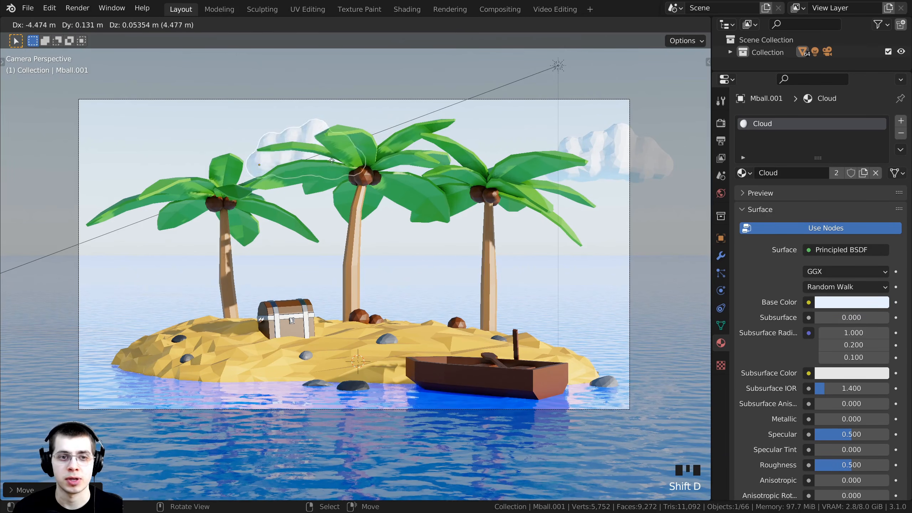
click(169, 162)
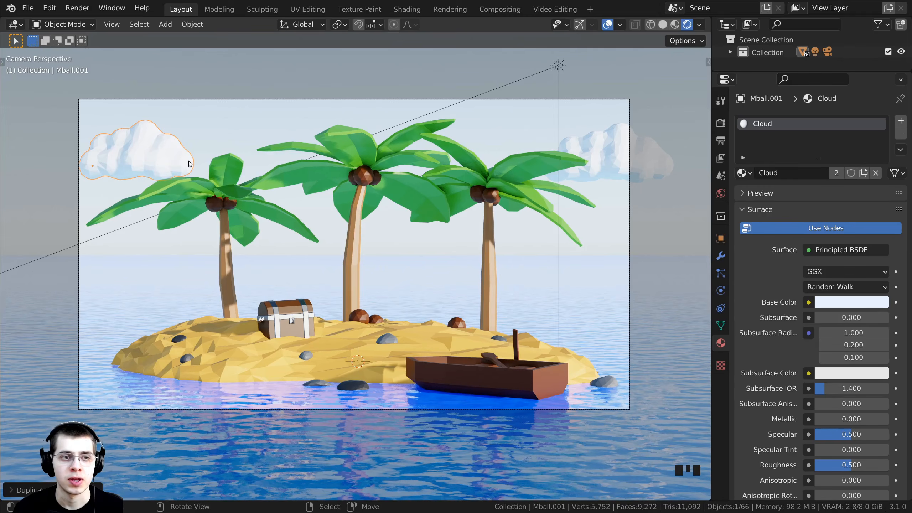
key(r)
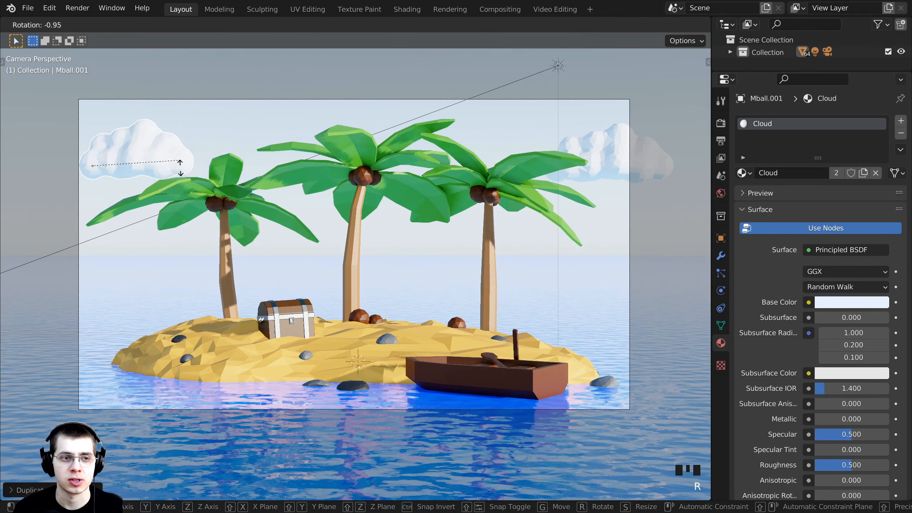
key(z)
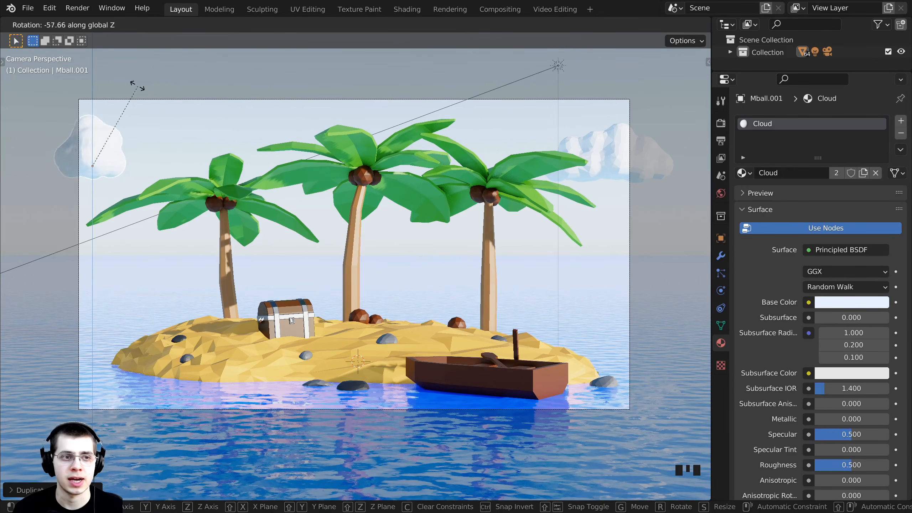
click(14, 140)
Reposition, rotate and resize the copied cloud so it extends past the camera frame's left edge behind the left palm
key(g)
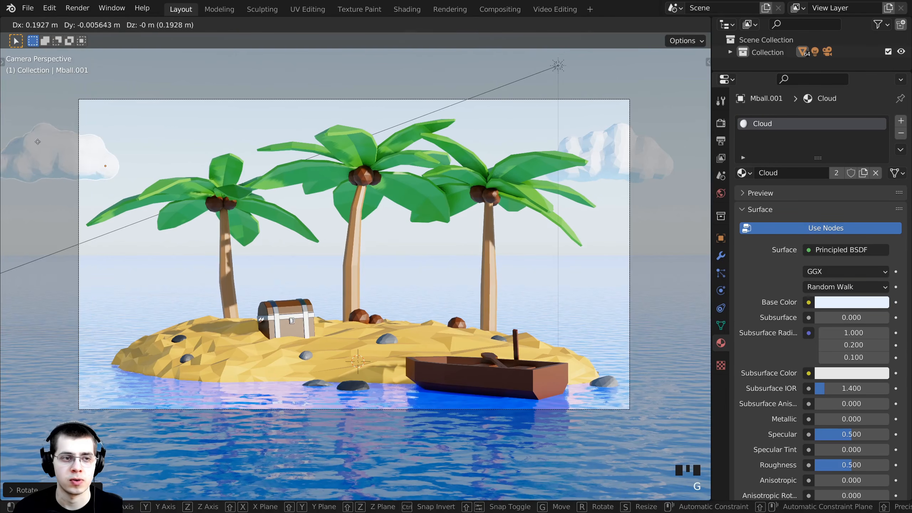
click(86, 143)
key(r)
click(241, 128)
key(g)
click(241, 151)
key(s)
click(253, 156)
key(g)
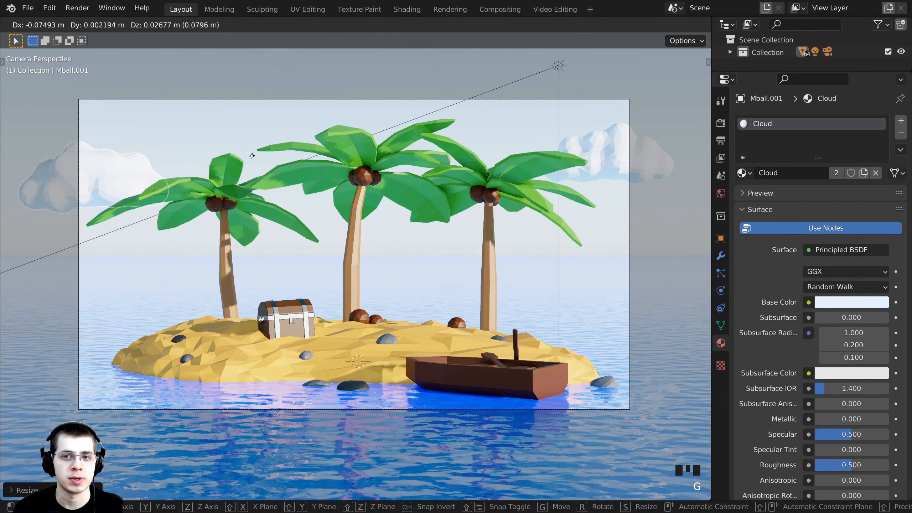
click(252, 155)
Duplicate the left cloud into the sky between the left and middle palms
scroll(212, 169, up, 2)
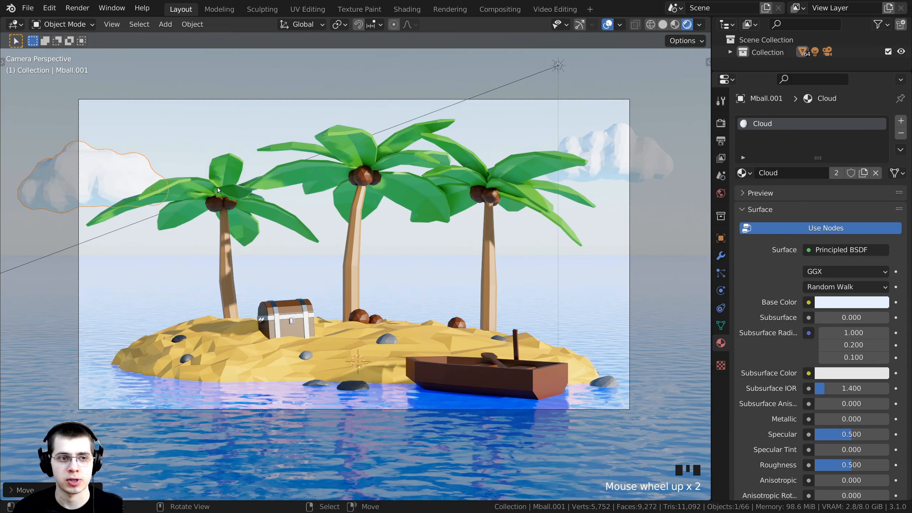
key(shift+d)
click(389, 147)
scroll(388, 146, up, 1)
scroll(342, 305, up, 2)
scroll(383, 287, down, 1)
shift+middle_drag(381, 297, 365, 284)
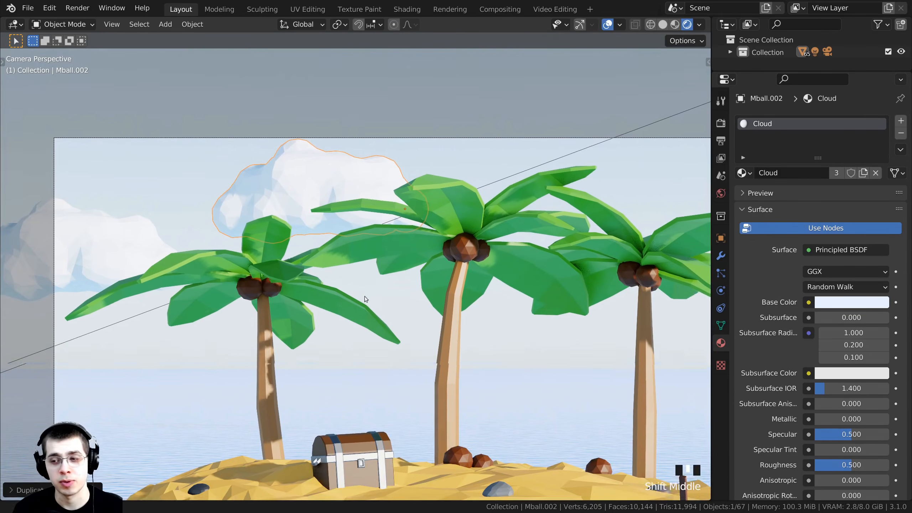
scroll(357, 241, up, 2)
Raise the upper middle of the new cloud in Edit Mode using proportional editing
key(Tab)
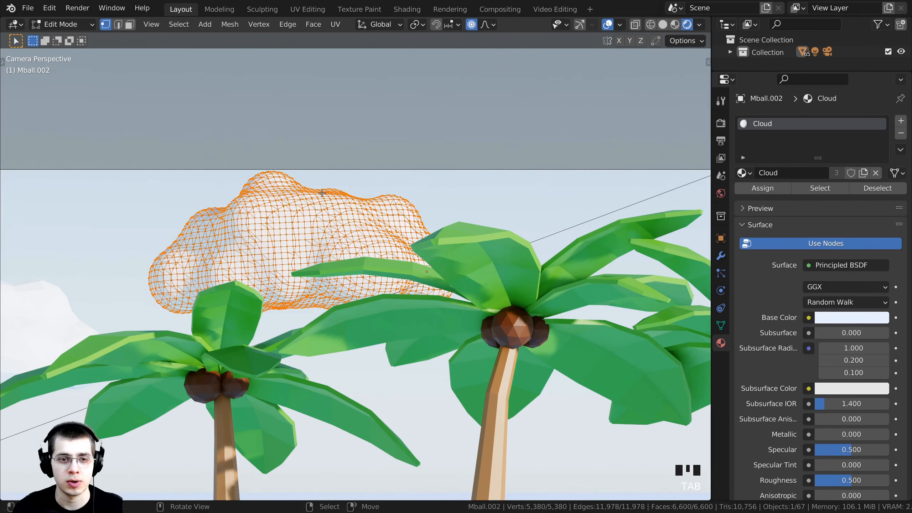
right_click(336, 192)
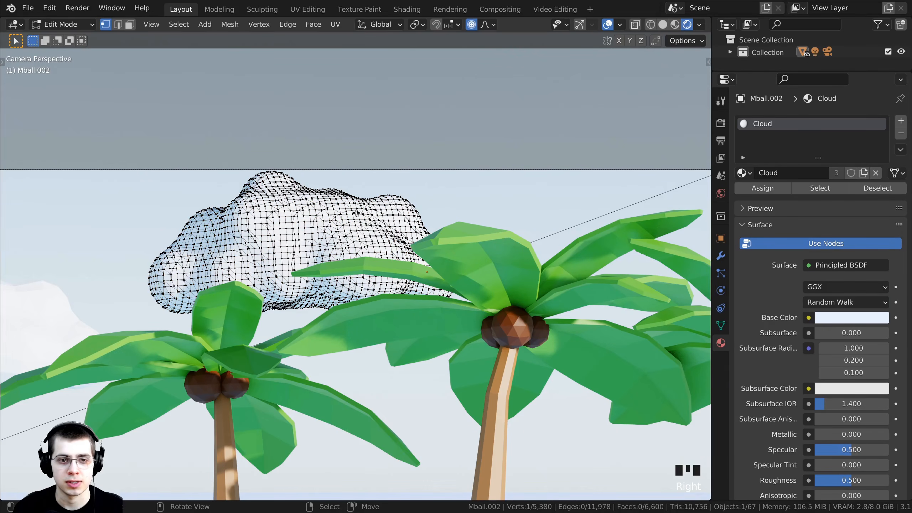
key(g)
scroll(358, 228, down, 12)
scroll(372, 210, down, 3)
click(221, 170)
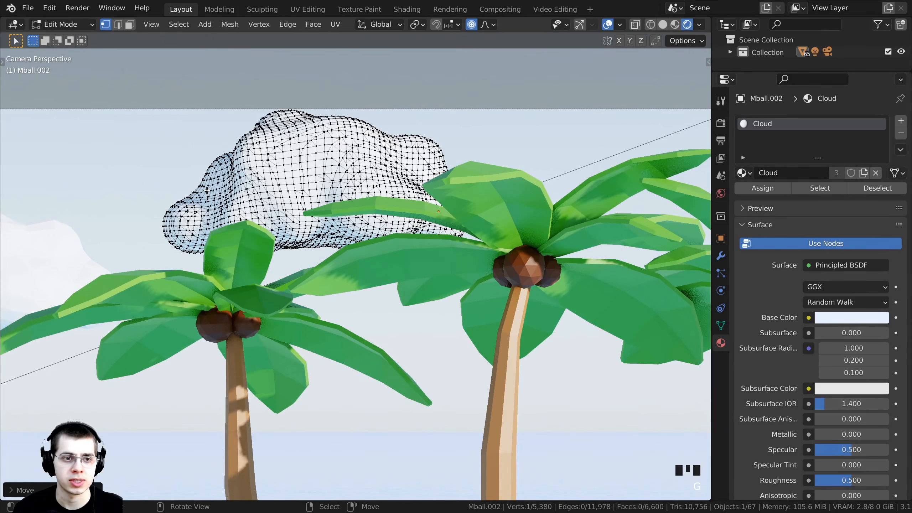
Stretch the new cloud's left and right ends outward and pull two spots on its underside down with proportional editing
right_click(173, 225)
key(g)
click(162, 226)
right_click(322, 240)
key(g)
click(319, 250)
right_click(359, 238)
key(g)
click(359, 247)
shift+middle_drag(461, 225, 293, 252)
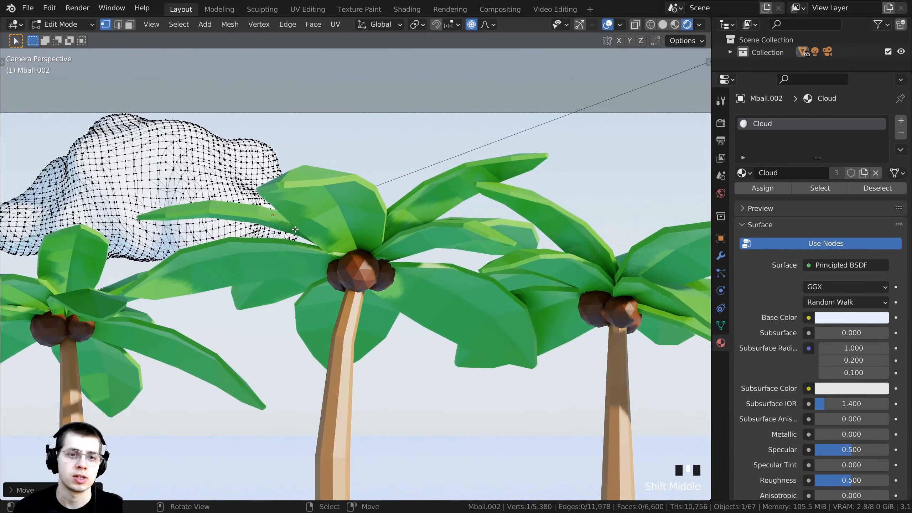
right_click(296, 231)
key(g)
click(302, 225)
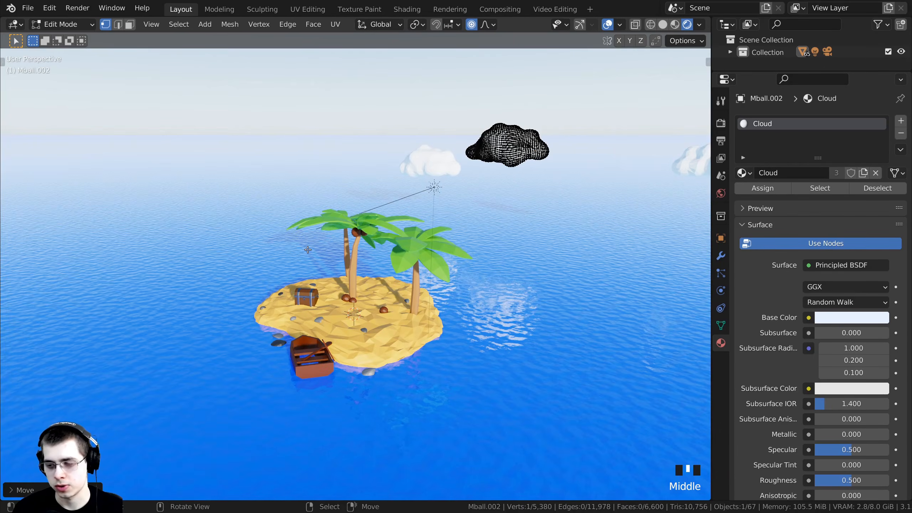
Reshape the same cloud from other viewing angles by pulling several vertices with proportional editing, then return to Object Mode
key(KP_Decimal)
scroll(340, 243, down, 17)
scroll(371, 269, down, 3)
key(g)
click(380, 263)
middle_drag(380, 263, 230, 262)
scroll(230, 261, up, 1)
key(g)
click(218, 263)
click(420, 259)
middle_drag(420, 259, 580, 290)
key(g)
right_click(480, 250)
key(g)
click(483, 239)
key(Tab)
Duplicate the reshaped cloud and place the copy beside it, above the middle and right palms in the camera view
key(shift+d)
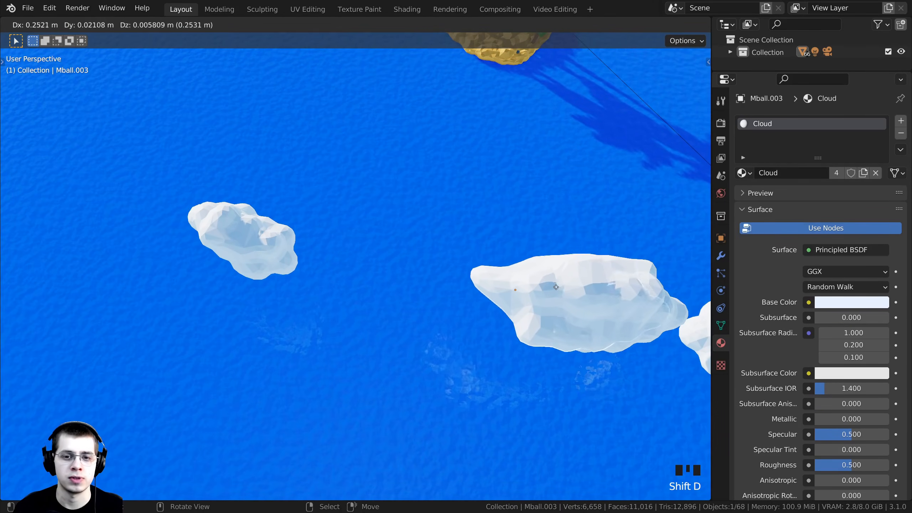
click(399, 273)
key(KP_0)
key(KP_0)
shift+middle_drag(349, 262, 383, 226)
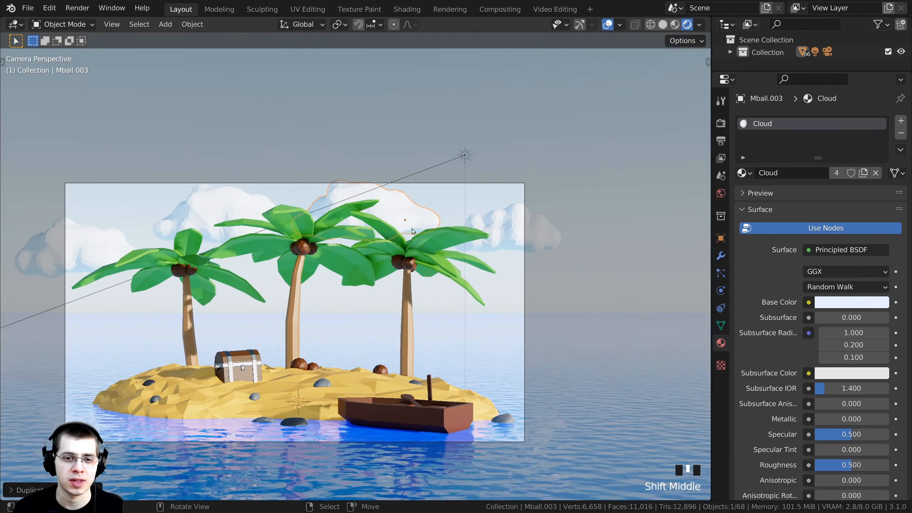
Scale the new cloud down and move it into the sky gap between the middle and right palms
scroll(384, 226, up, 2)
key(s)
key(Return)
key(g)
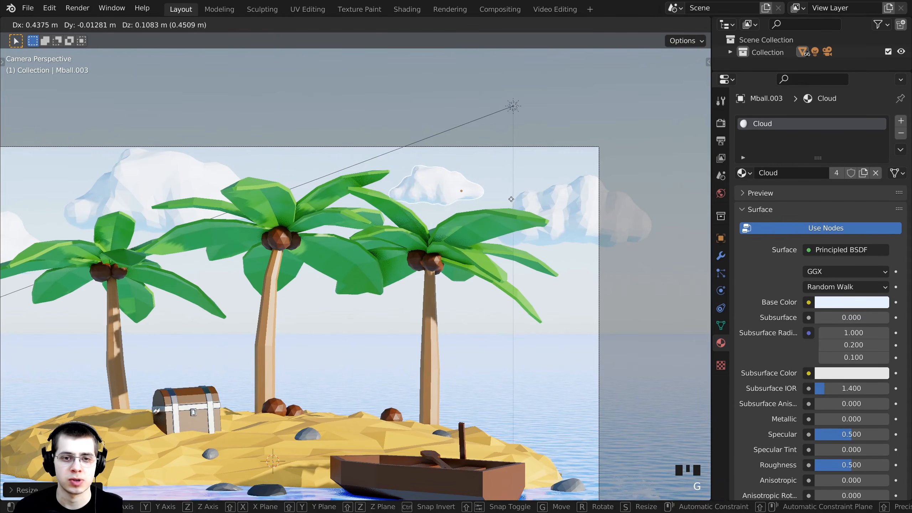
click(512, 201)
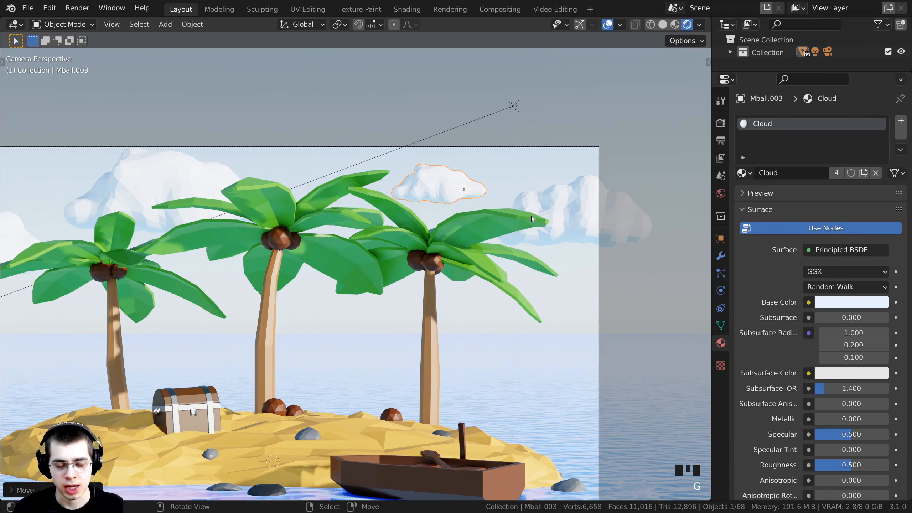
Rotate the small cloud to show a different side and fine-tune its size and position in the gap
key(r)
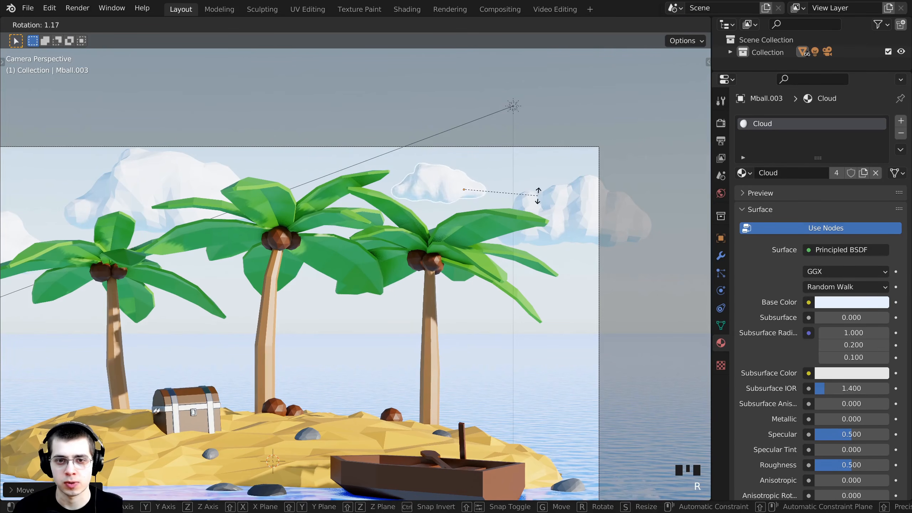
click(493, 277)
key(s)
click(520, 280)
key(g)
click(507, 283)
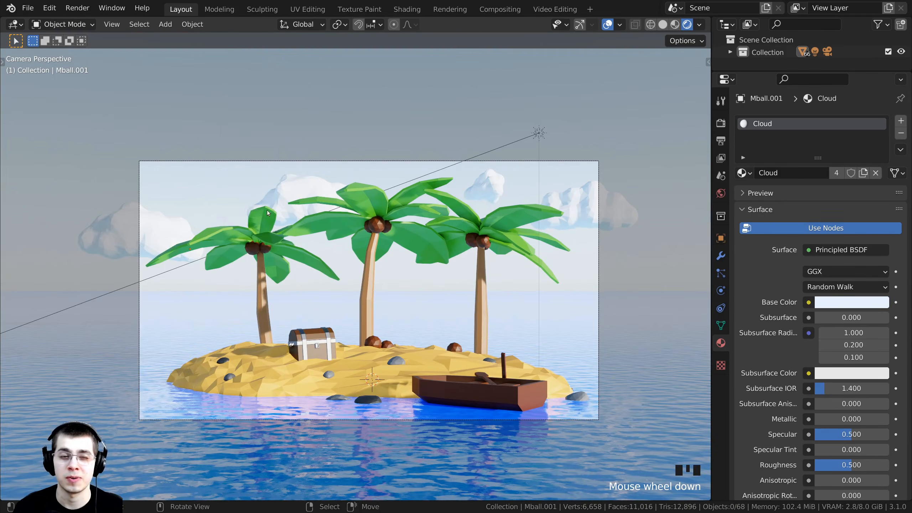
Check the cloud arrangement in the camera frame and save the project file
scroll(497, 181, up, 3)
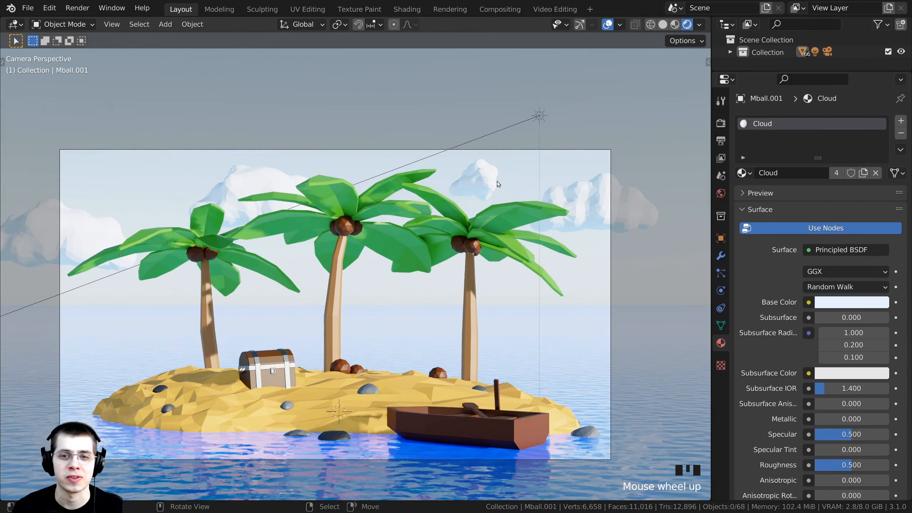
scroll(498, 181, down, 2)
key(ctrl+s)
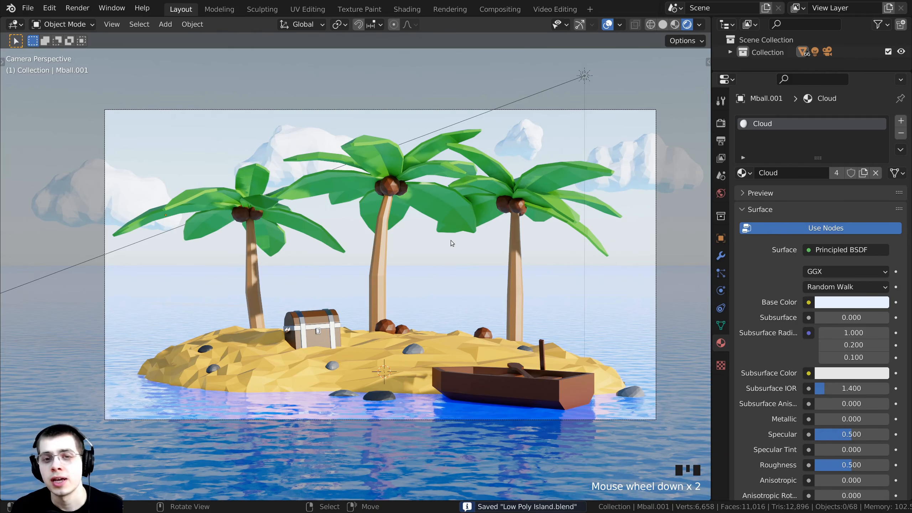
Select the camera and enable Depth of Field with its settings expanded
shift+middle_drag(229, 227, 240, 269)
scroll(239, 270, up, 1)
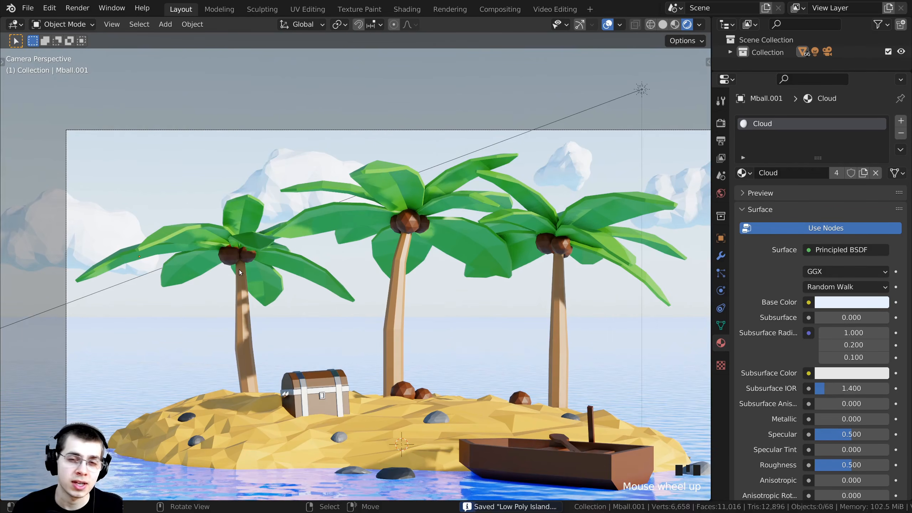
shift+middle_drag(395, 390, 435, 249)
scroll(433, 246, up, 3)
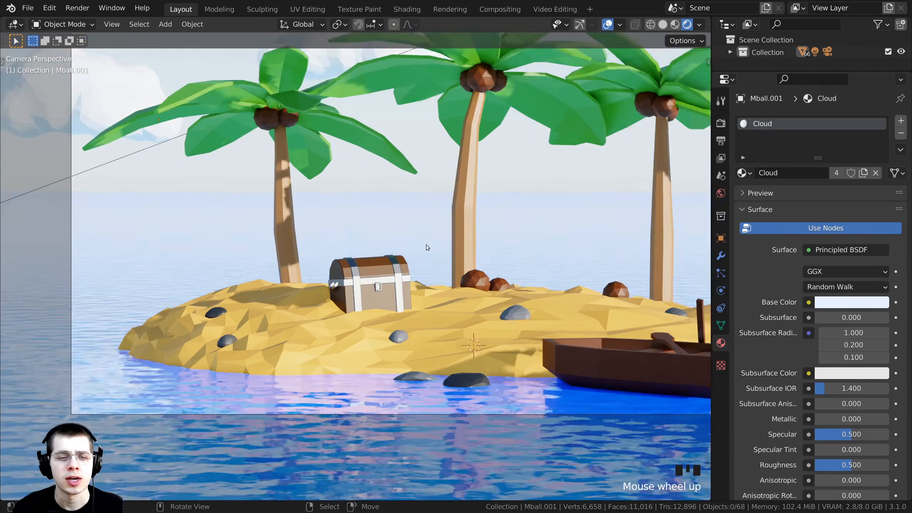
scroll(429, 241, down, 2)
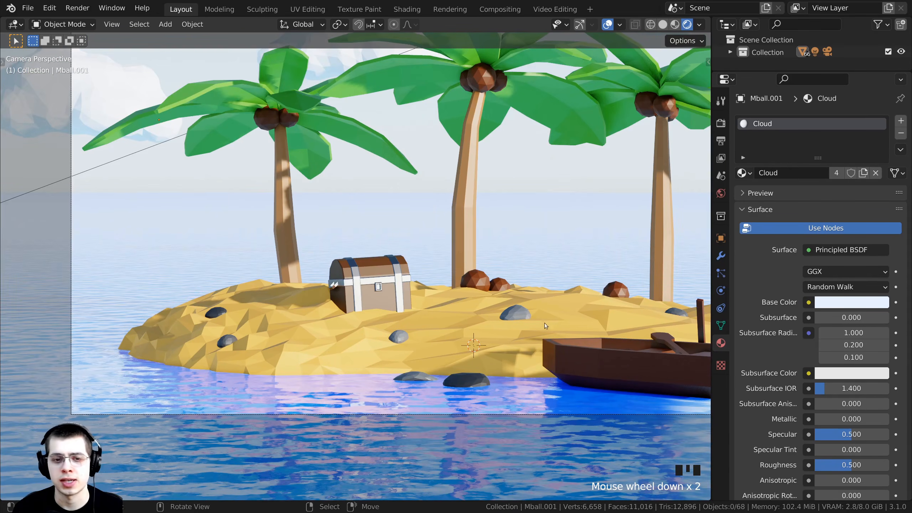
shift+middle_drag(546, 326, 351, 302)
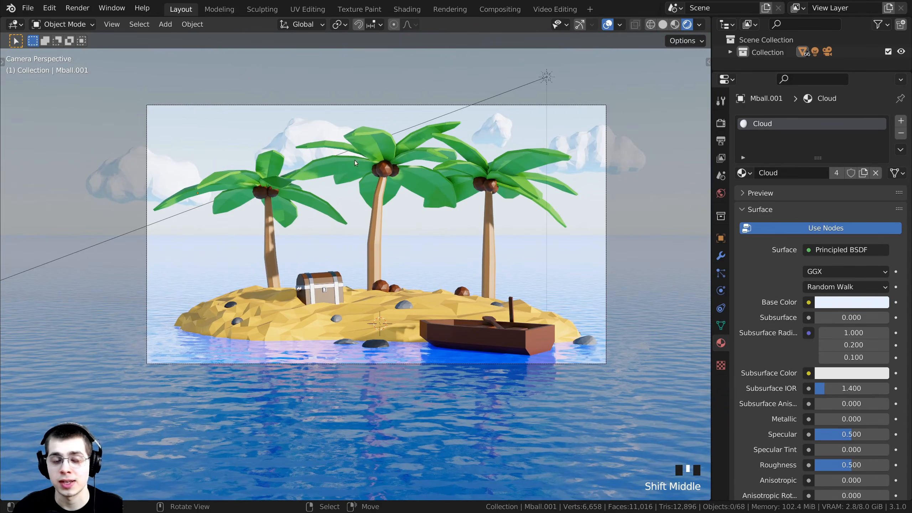
right_click(568, 104)
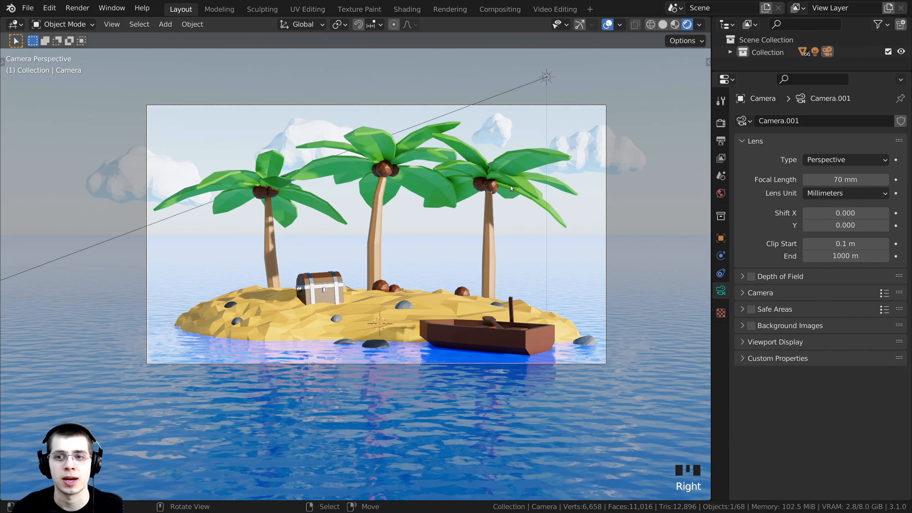
click(751, 276)
click(770, 276)
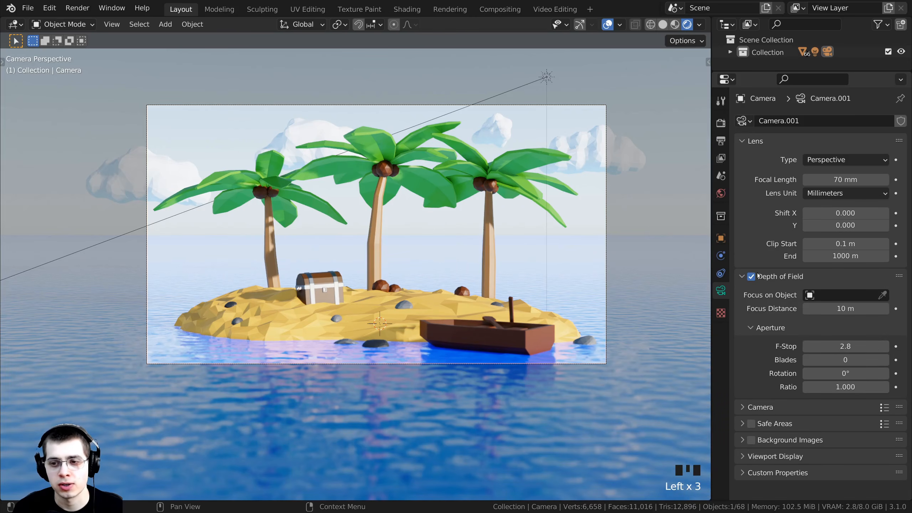
Set the camera's depth-of-field focus object to the treasure chest (Cube) by picking it in the scene
scroll(452, 251, up, 2)
scroll(424, 231, down, 1)
shift+middle_drag(424, 231, 238, 295)
scroll(327, 326, up, 1)
shift+middle_drag(327, 325, 365, 261)
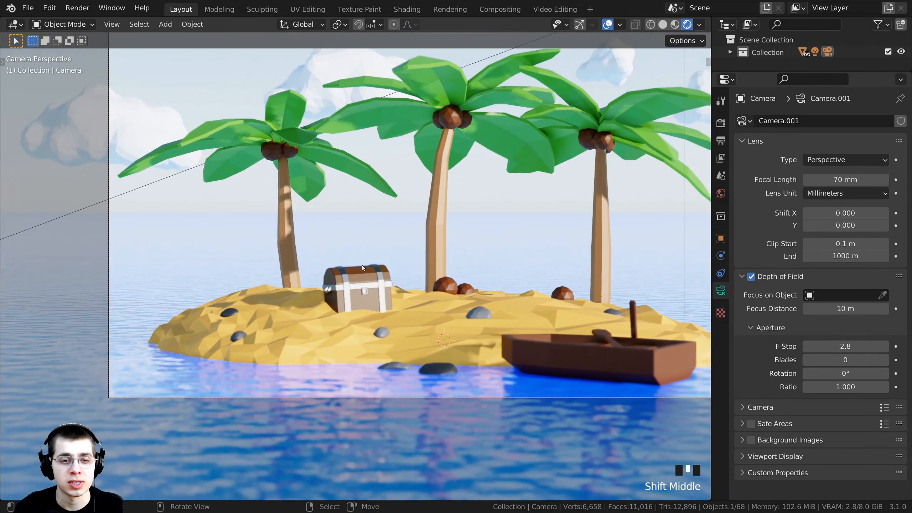
scroll(328, 330, up, 3)
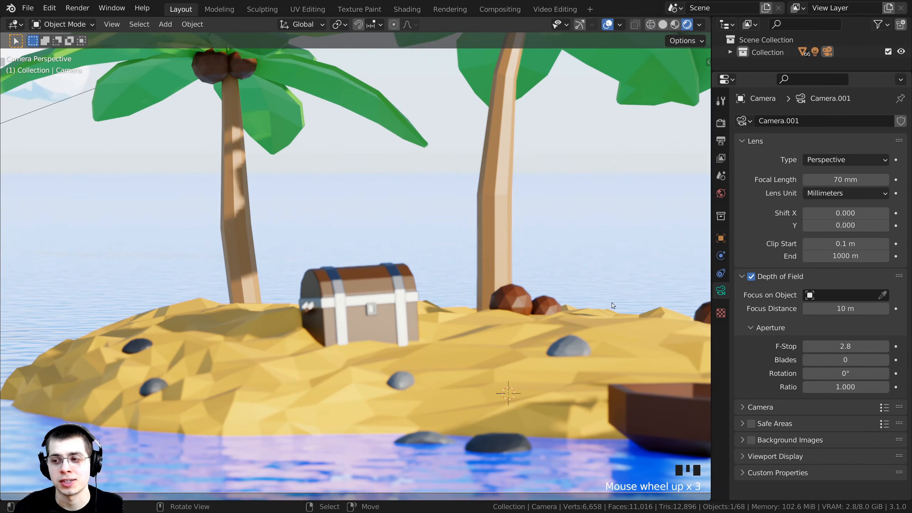
click(825, 296)
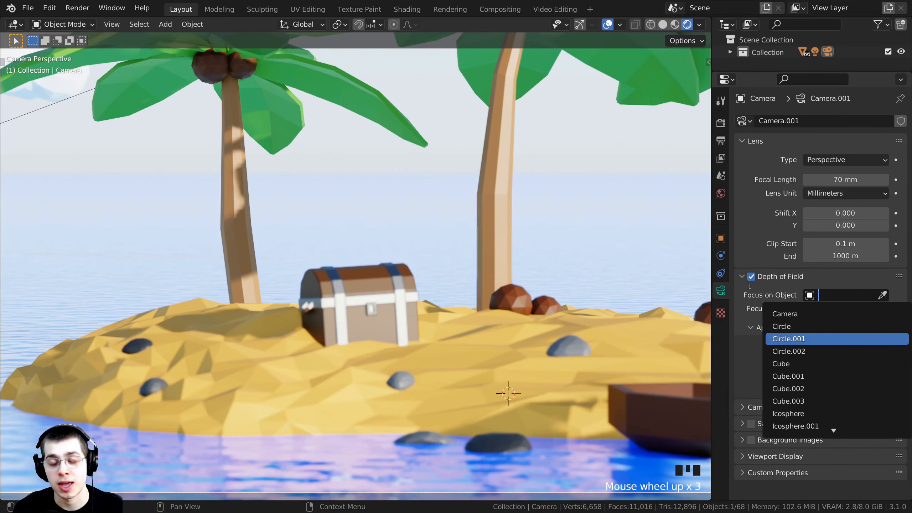
click(768, 250)
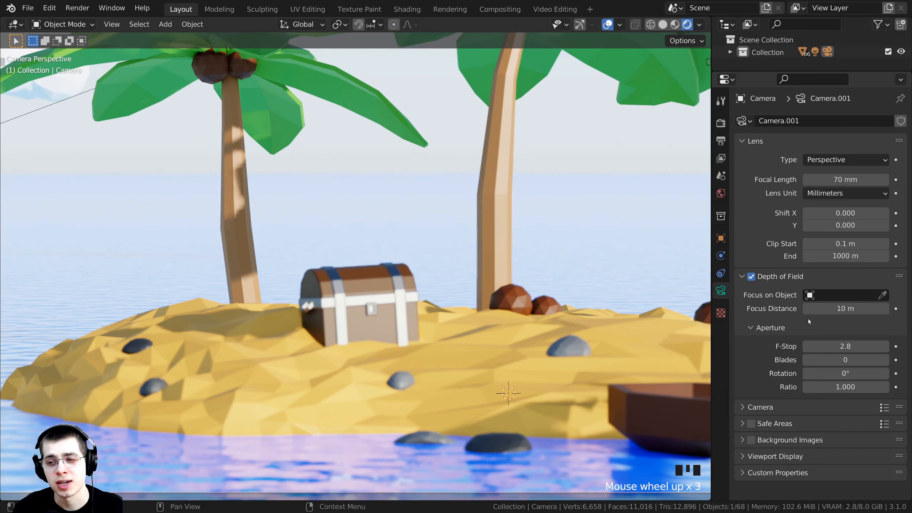
click(883, 295)
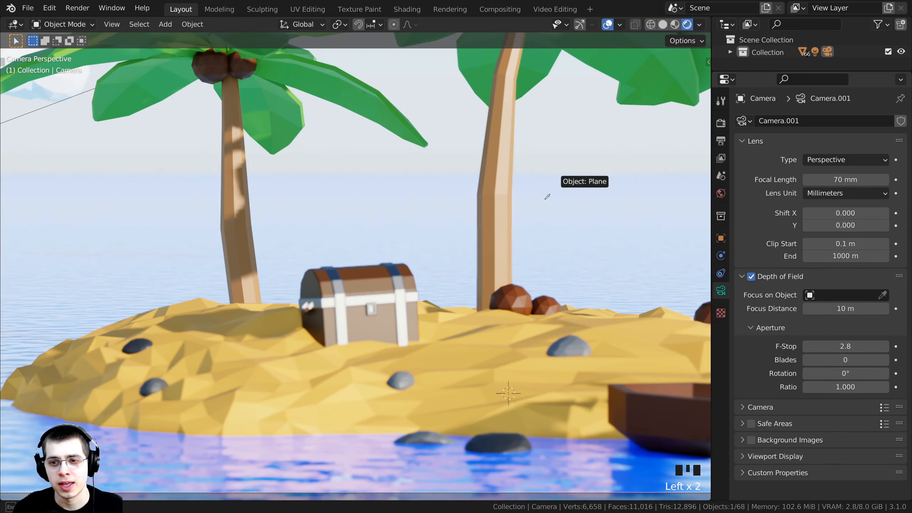
click(363, 291)
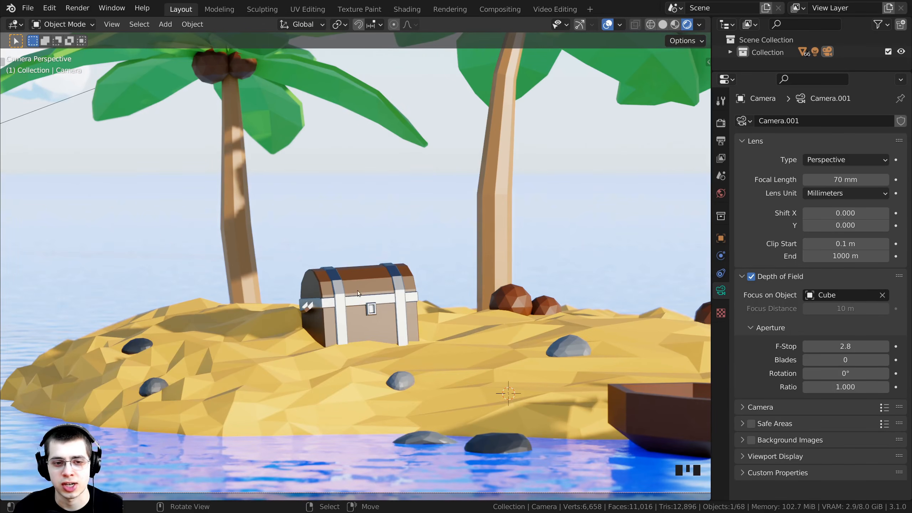
Examine the focus on the chest and the blur on the palms, clouds and boat through the camera
scroll(356, 294, down, 1)
scroll(383, 298, up, 5)
scroll(383, 298, up, 1)
scroll(295, 217, down, 5)
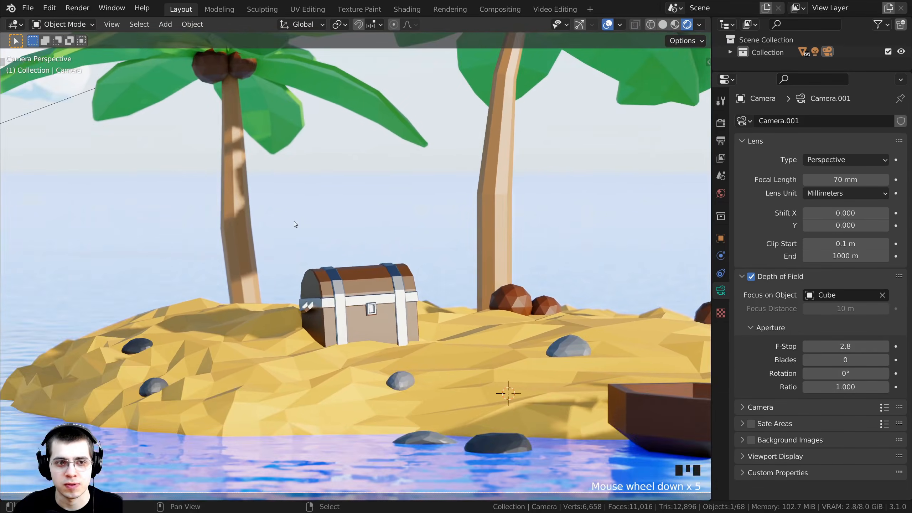
shift+middle_drag(295, 218, 244, 323)
shift+middle_drag(374, 175, 417, 340)
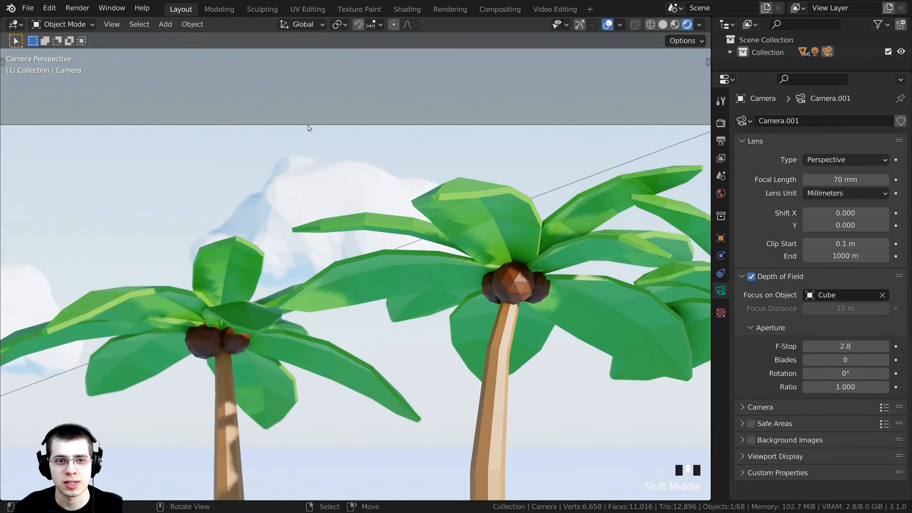
scroll(396, 321, down, 5)
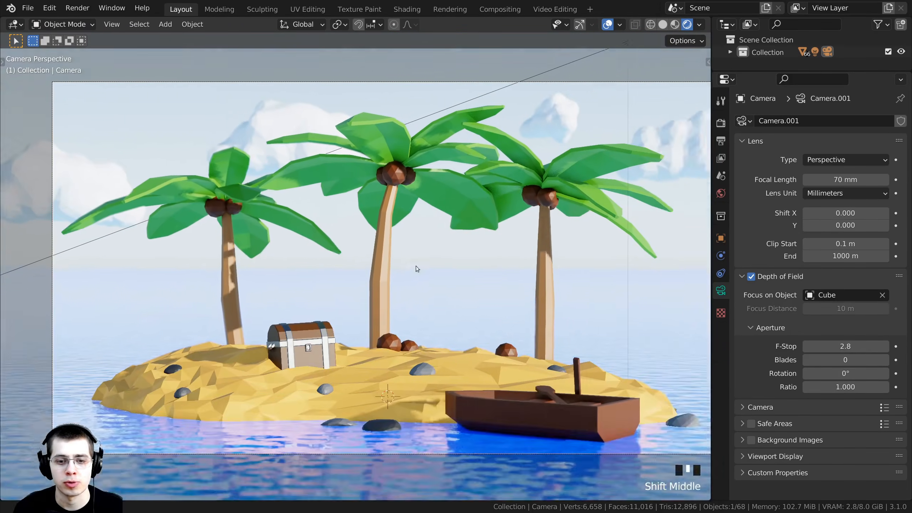
shift+middle_drag(419, 271, 393, 237)
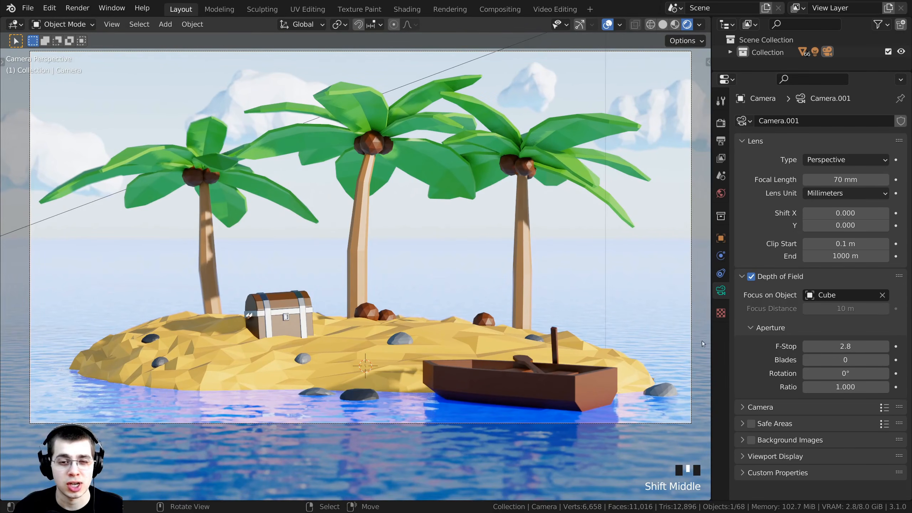
Try a strong blur with an F-Stop of 0.1, and settle on an F-Stop of 3.3
drag(846, 346, 812, 346)
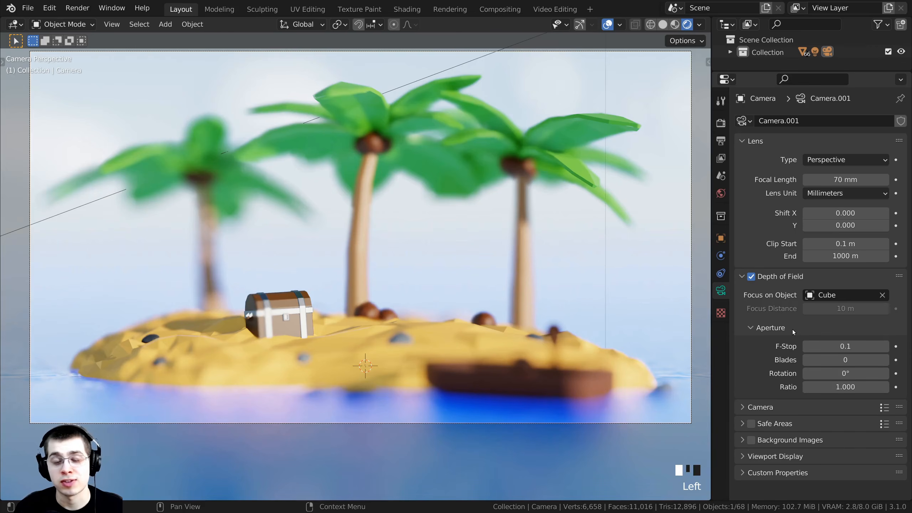
scroll(465, 288, up, 2)
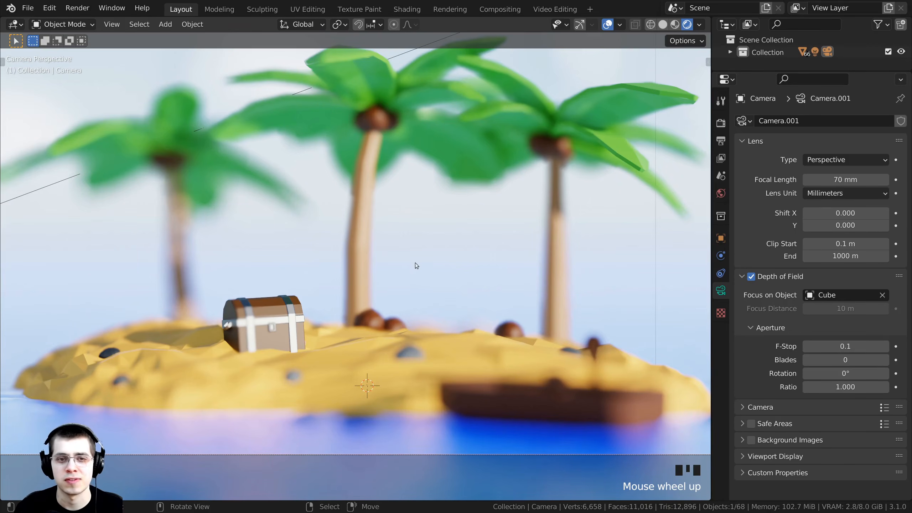
scroll(415, 266, down, 2)
mouse_move(826, 346)
shift+mouse_down()
mouse_move(884, 347)
mouse_move(831, 346)
shift+mouse_up()
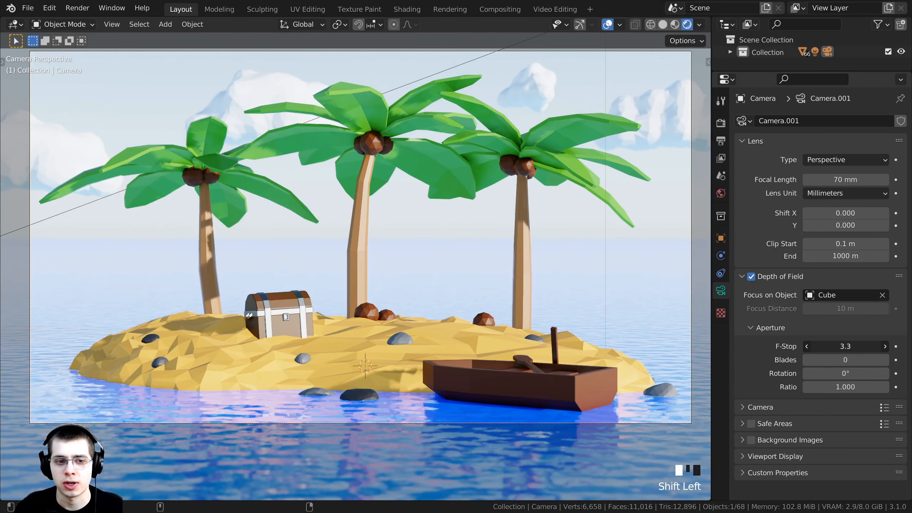
Select all four clouds and move them much farther back over the ocean, away from the island
scroll(328, 142, down, 3)
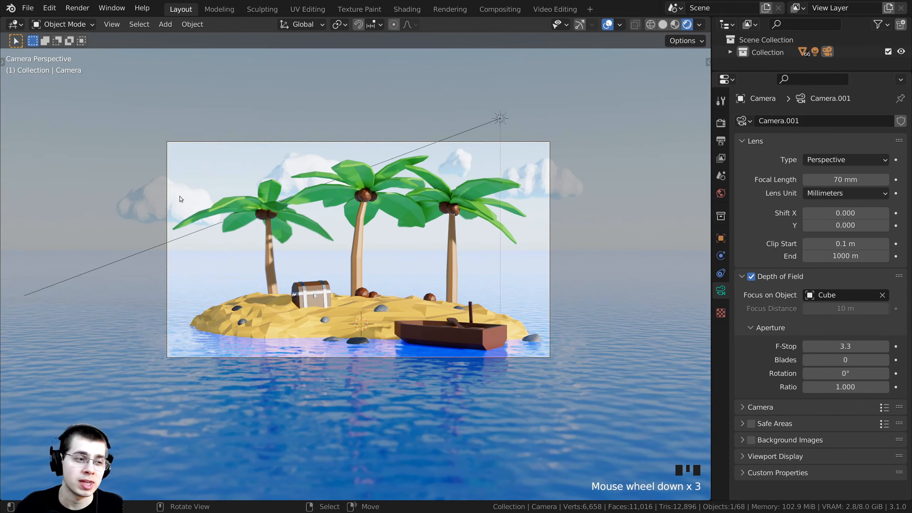
middle_drag(180, 196, 188, 217)
scroll(235, 239, down, 1)
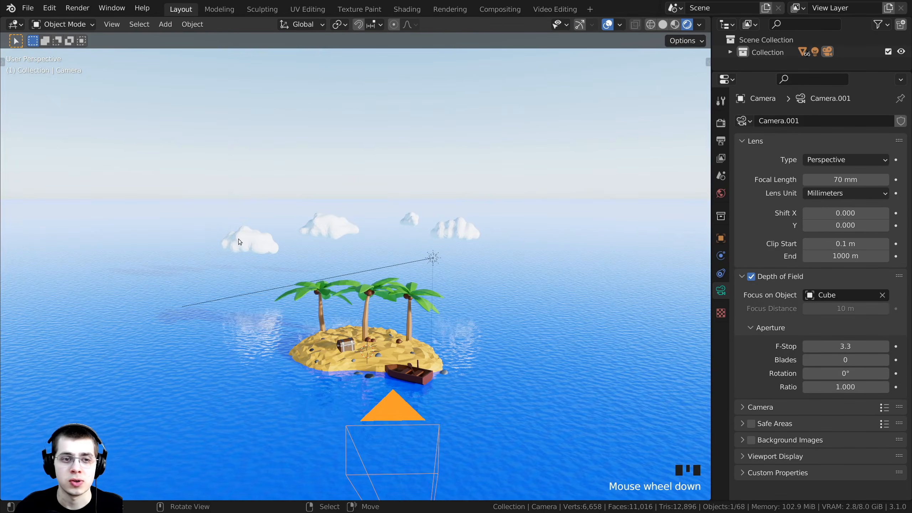
scroll(227, 234, up, 1)
right_click(227, 233)
shift+right_click(321, 220)
shift+right_click(421, 214)
middle_drag(477, 225, 291, 237)
scroll(318, 235, down, 2)
key(g)
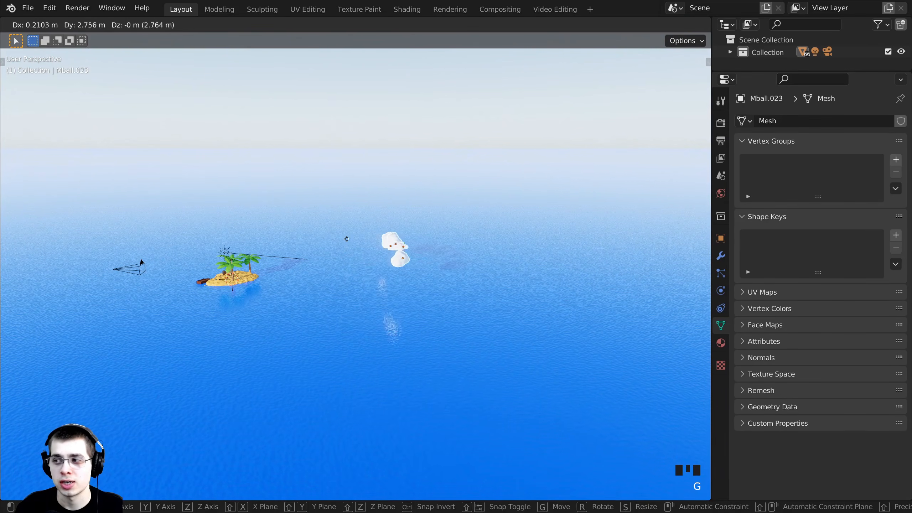
click(535, 239)
key(g)
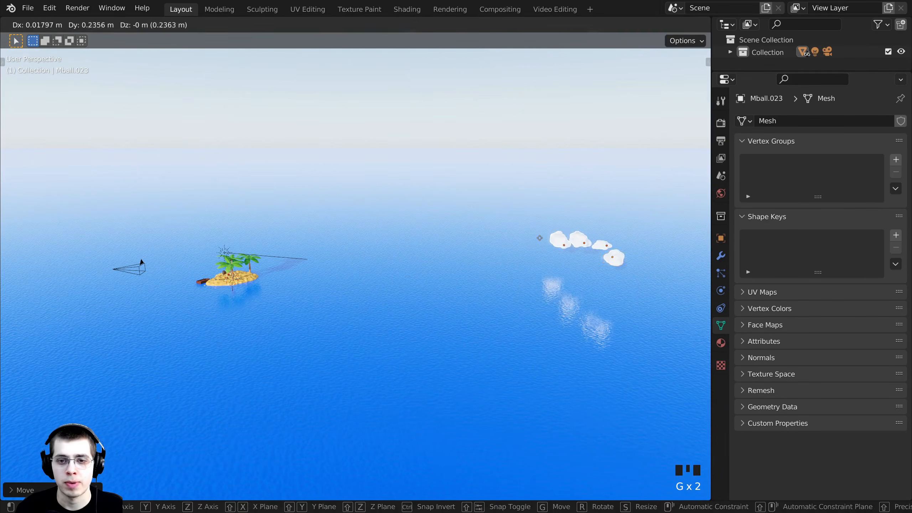
click(538, 238)
Scale the four distant clouds up in the camera view and raise them to sit behind the palm tops
key(KP_0)
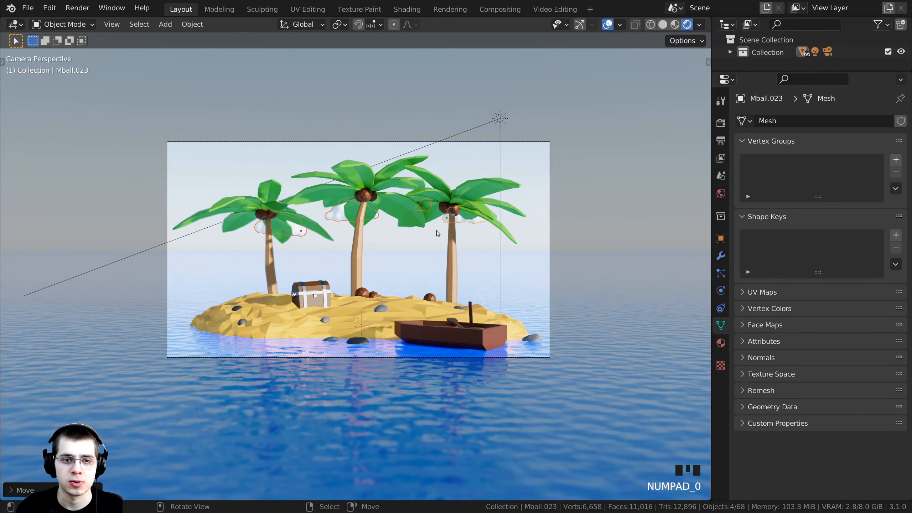
scroll(439, 218, up, 2)
key(s)
key(s)
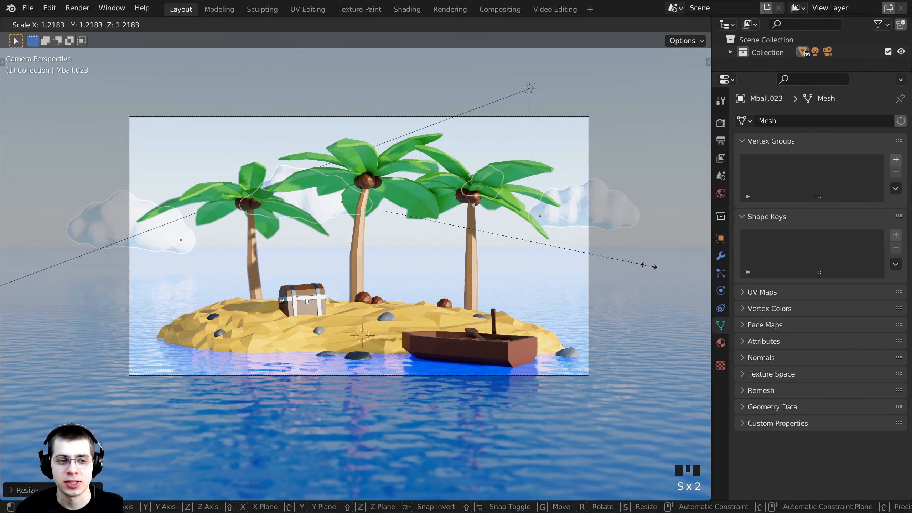
click(651, 265)
key(g)
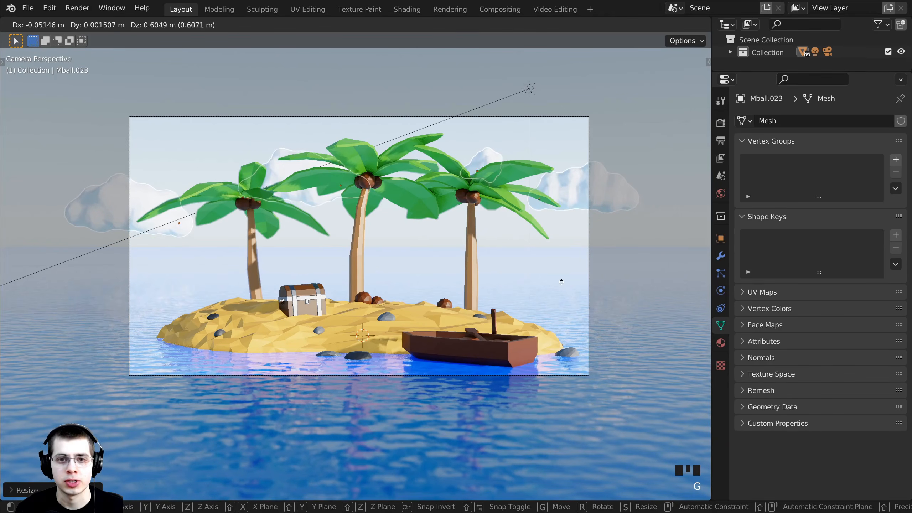
click(551, 264)
Deselect everything, save the project file and review the composition in the camera view
key(alt+a)
key(ctrl+s)
scroll(497, 233, up, 2)
scroll(474, 207, up, 1)
scroll(517, 254, up, 1)
scroll(343, 321, down, 3)
shift+middle_drag(344, 322, 331, 234)
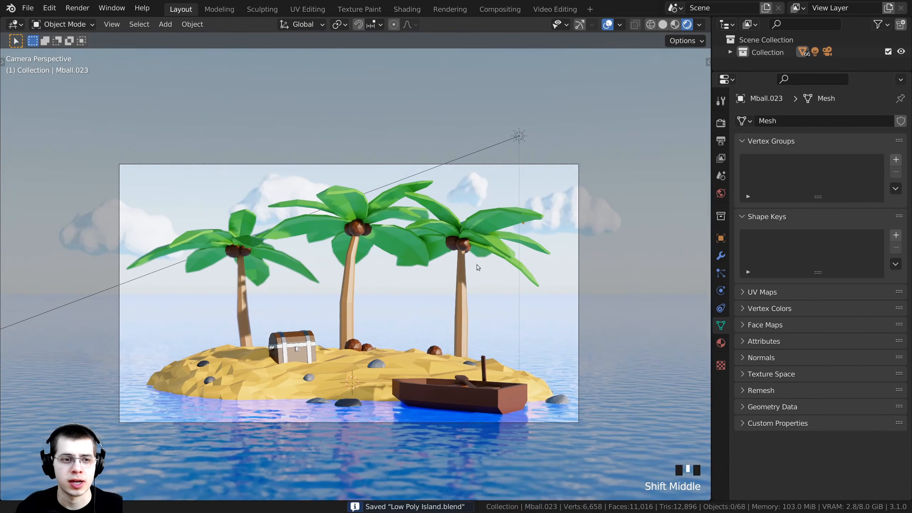
Examine the rowboat's interior from above and around, where the ocean surface meets the hull
scroll(467, 284, up, 1)
scroll(365, 316, up, 1)
middle_drag(365, 316, 395, 384)
scroll(396, 387, up, 2)
scroll(396, 387, up, 1)
shift+middle_drag(426, 445, 409, 385)
scroll(408, 385, down, 3)
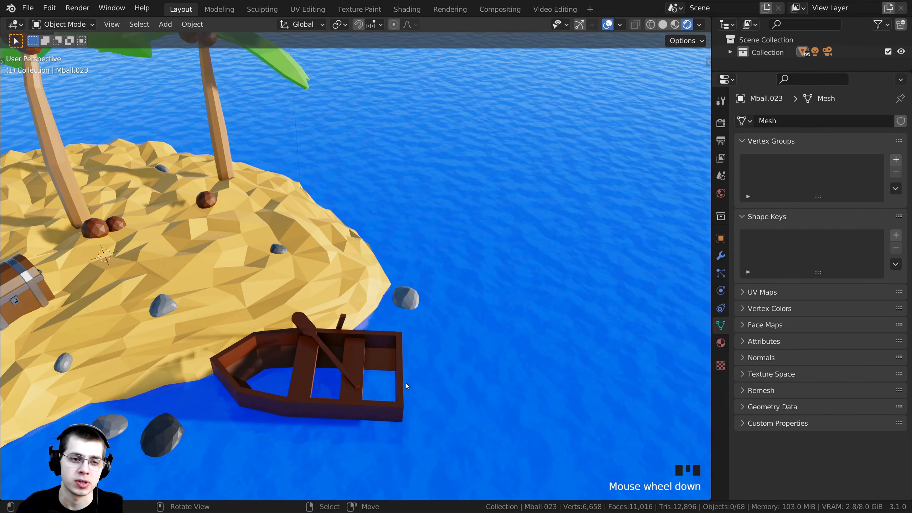
scroll(376, 395, down, 3)
scroll(362, 409, up, 1)
middle_drag(362, 410, 294, 170)
scroll(385, 395, down, 2)
middle_drag(347, 248, 375, 244)
scroll(375, 244, up, 2)
scroll(367, 268, down, 2)
middle_drag(206, 255, 312, 285)
scroll(410, 326, up, 4)
middle_drag(410, 326, 427, 369)
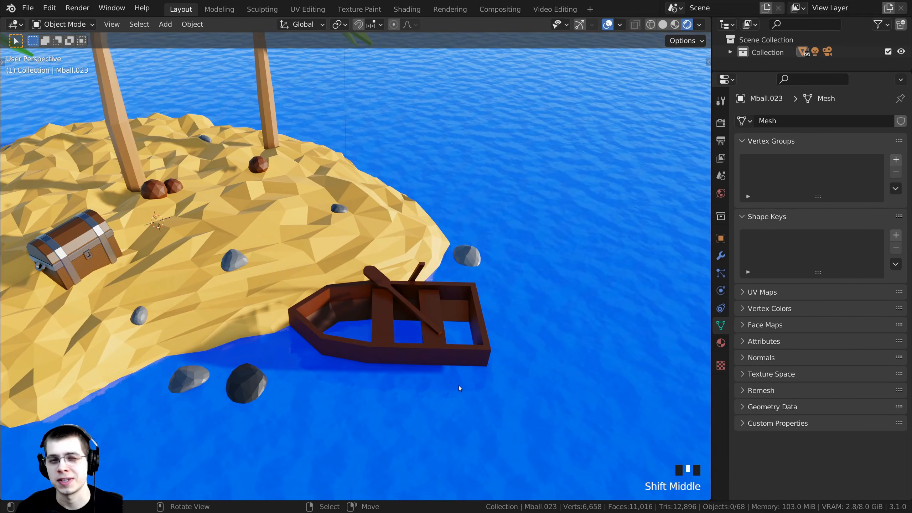
scroll(468, 383, up, 4)
scroll(412, 344, down, 4)
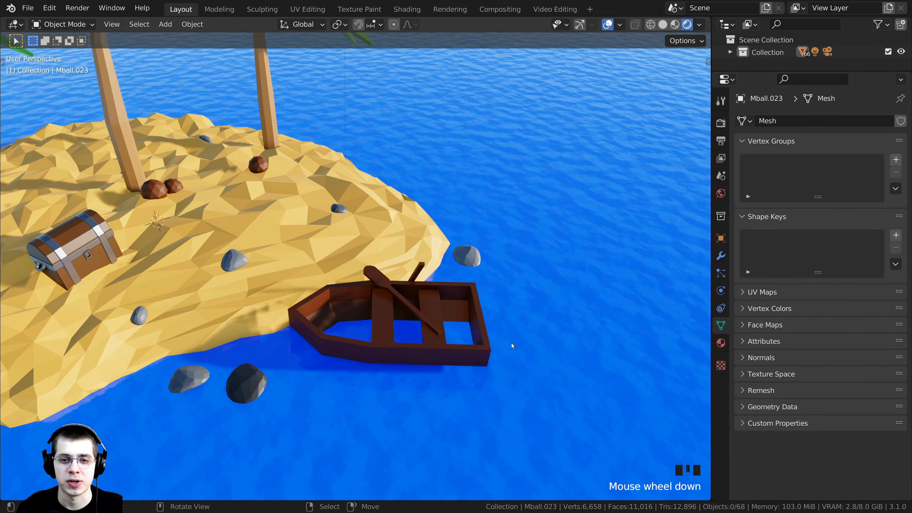
scroll(516, 261, down, 4)
Add a Boolean modifier to the ocean plane and pick the rowboat hull as its object
right_click(514, 260)
scroll(514, 288, up, 4)
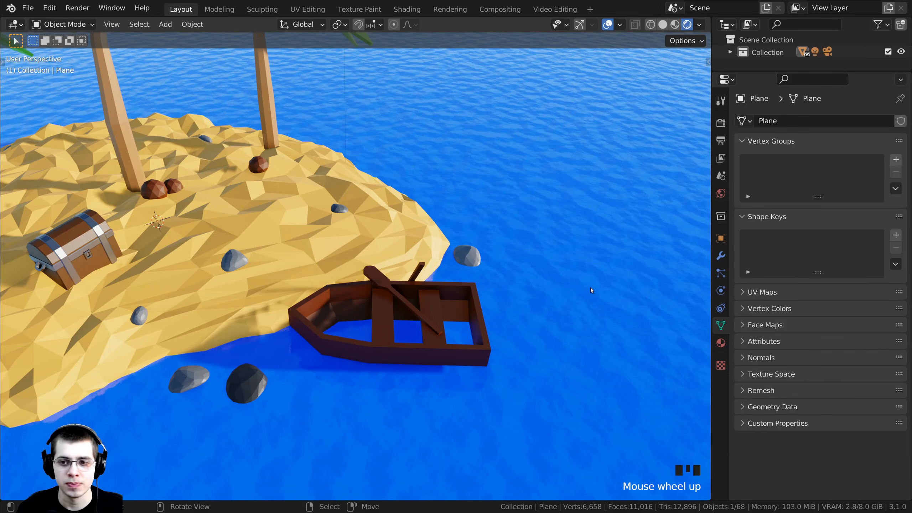
click(721, 253)
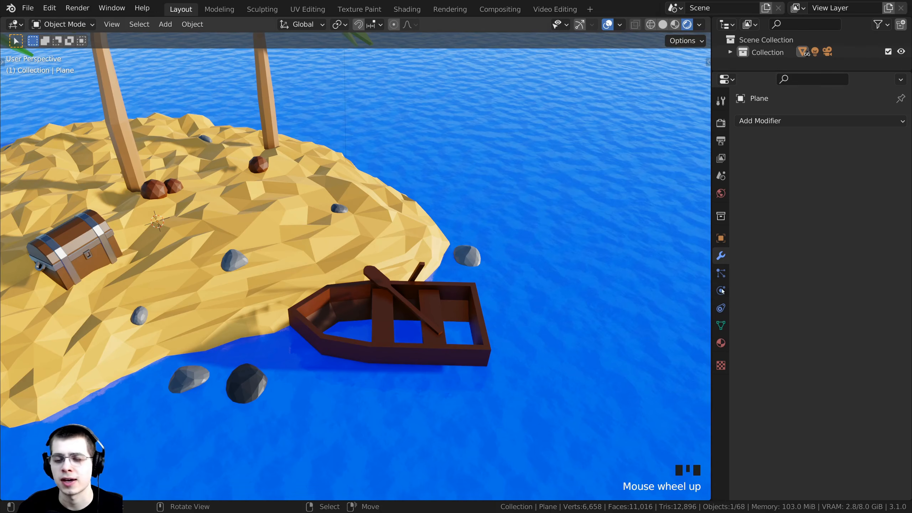
click(770, 121)
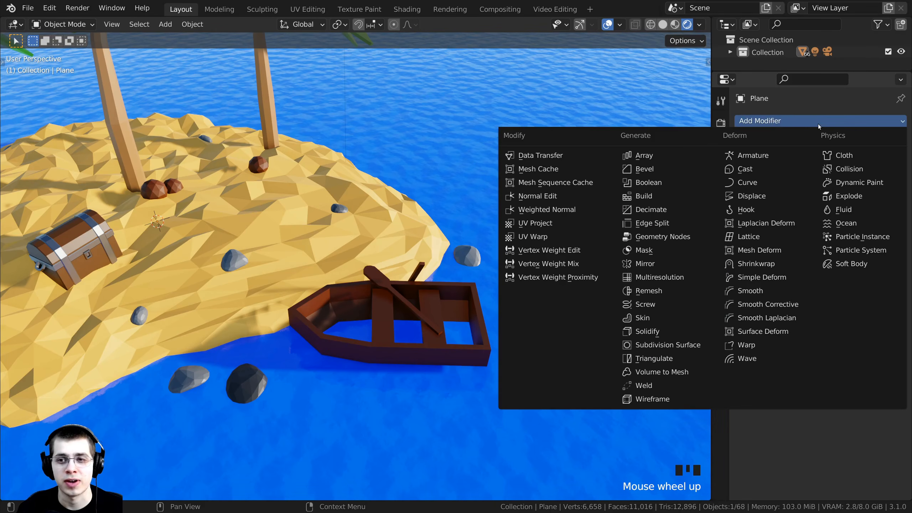
click(646, 183)
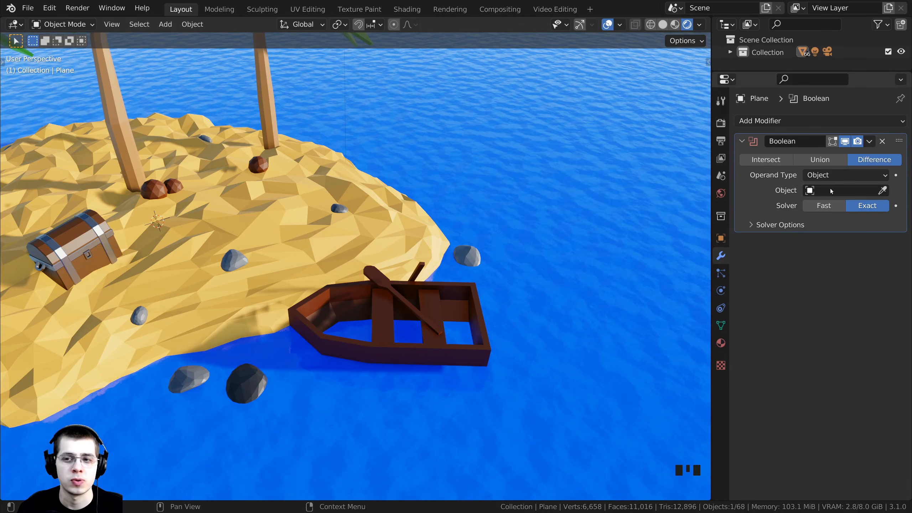
click(884, 191)
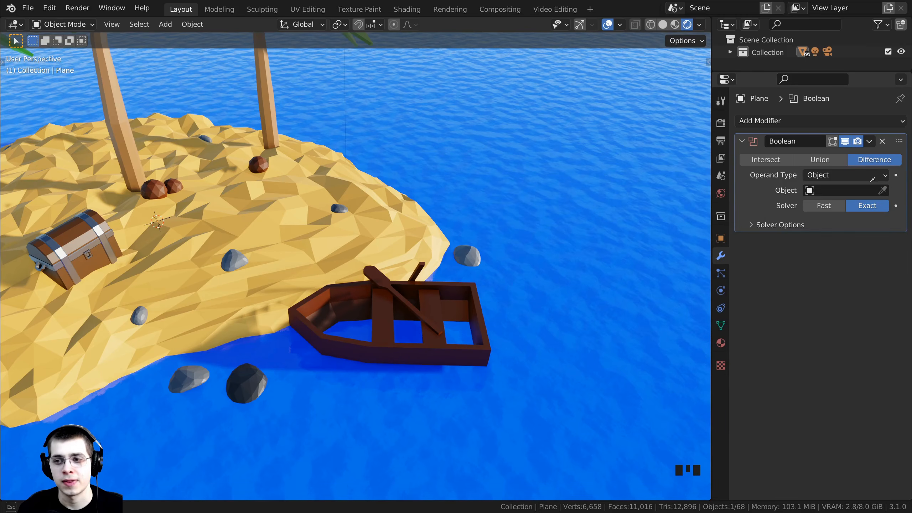
click(466, 286)
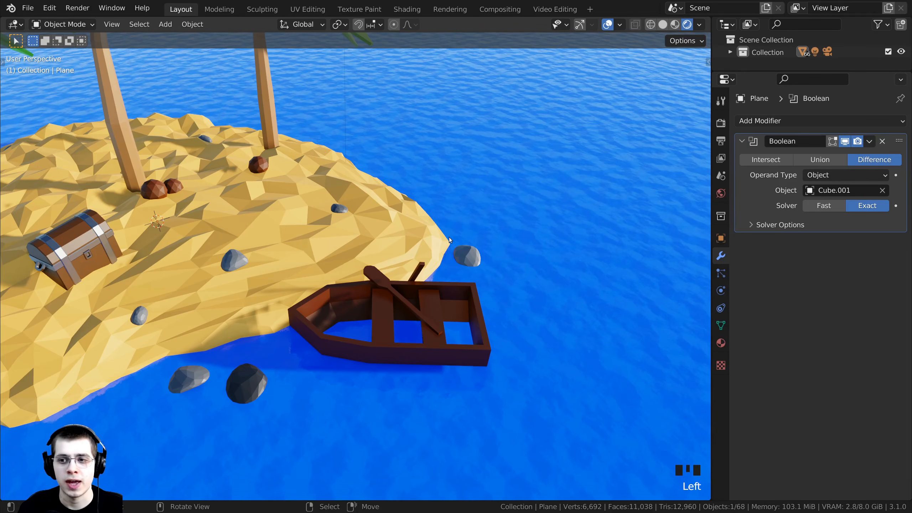
Keep the ocean's Boolean set to Difference with operand type Object, and apply the modifier
click(872, 162)
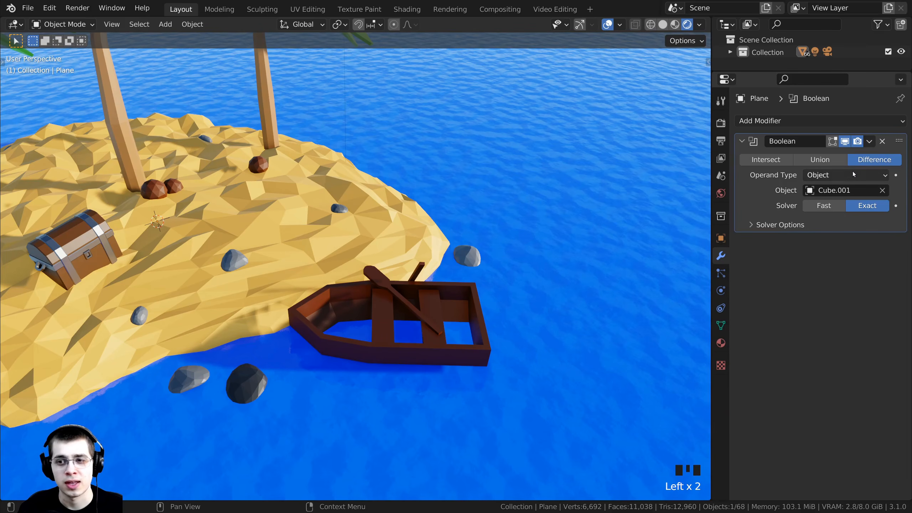
click(826, 177)
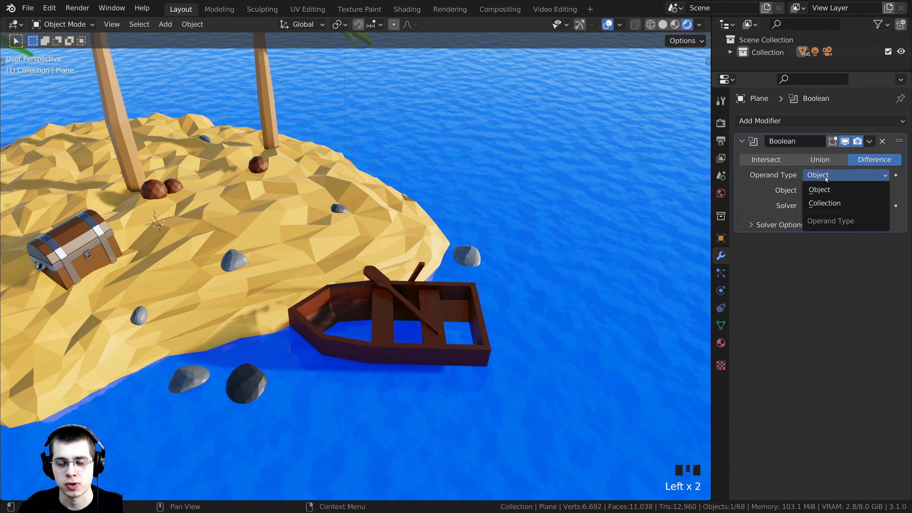
click(825, 176)
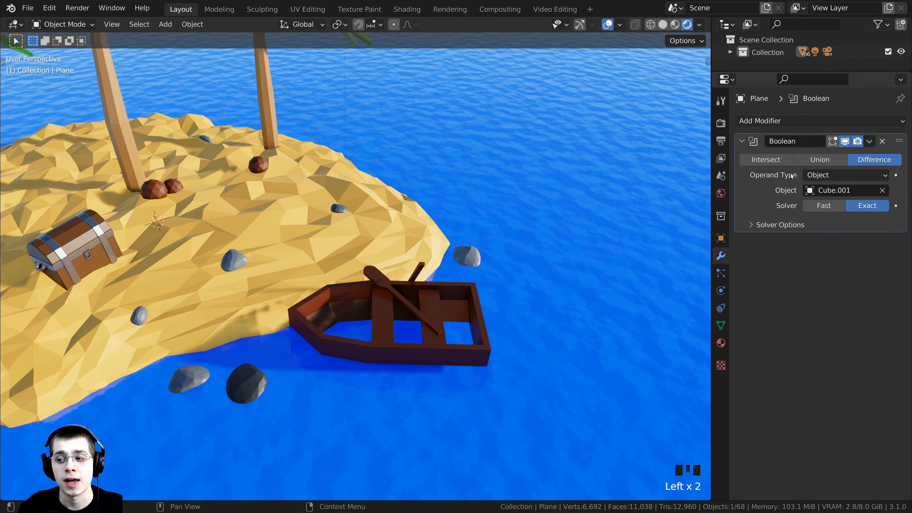
click(869, 141)
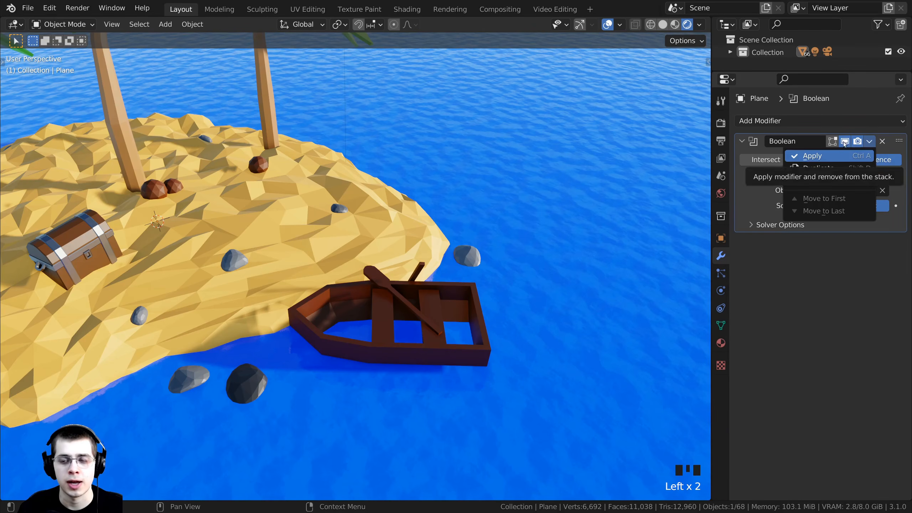
click(772, 179)
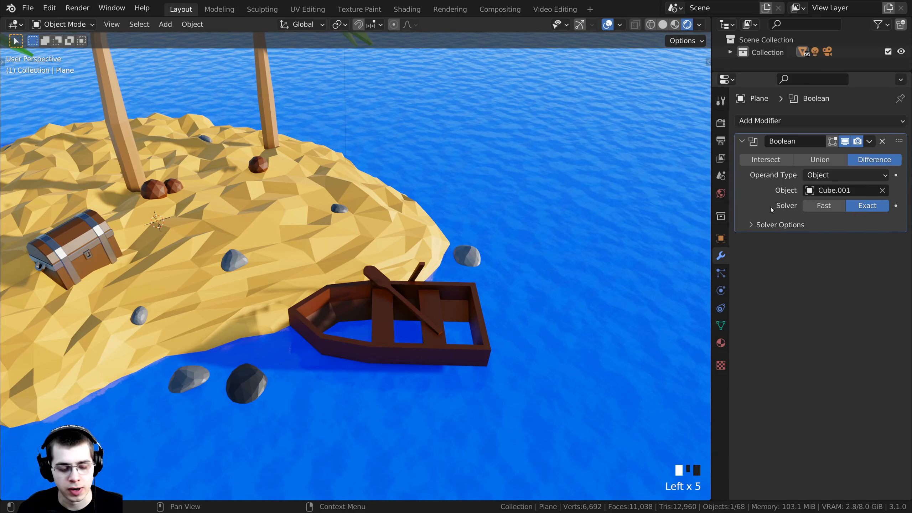
key(ctrl+a)
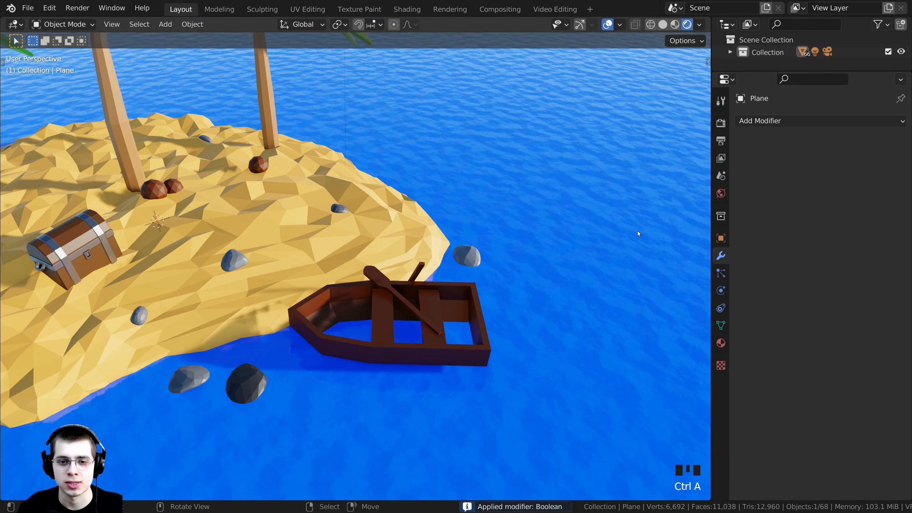
Enter Edit Mode on the ocean plane in face select and delete the large water face inside the rowboat
middle_drag(460, 373, 456, 373)
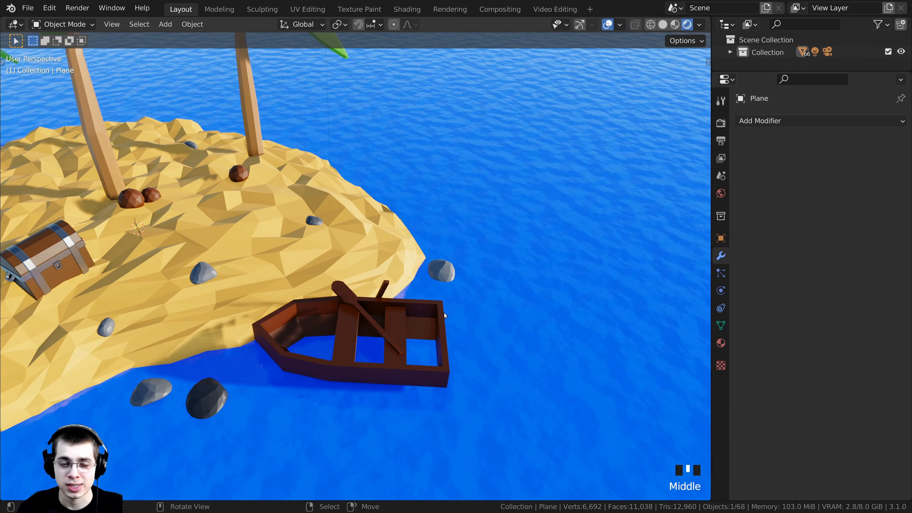
key(Tab)
middle_drag(338, 349, 383, 216)
scroll(388, 245, up, 6)
middle_drag(392, 258, 451, 340)
scroll(451, 339, down, 2)
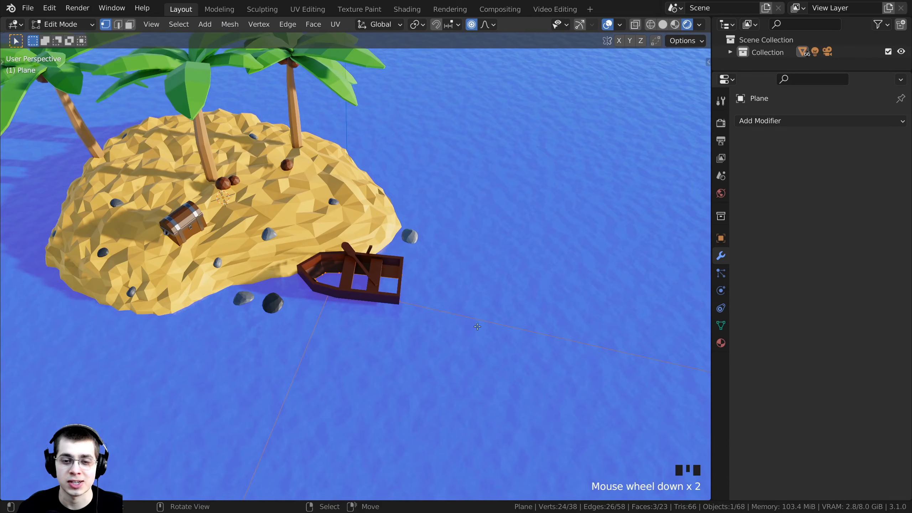
scroll(391, 304, up, 2)
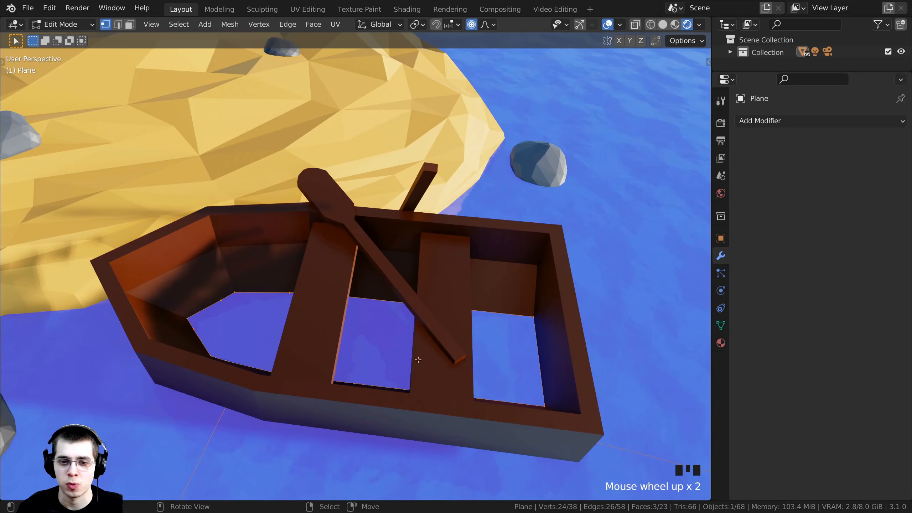
scroll(375, 366, down, 3)
scroll(332, 319, up, 4)
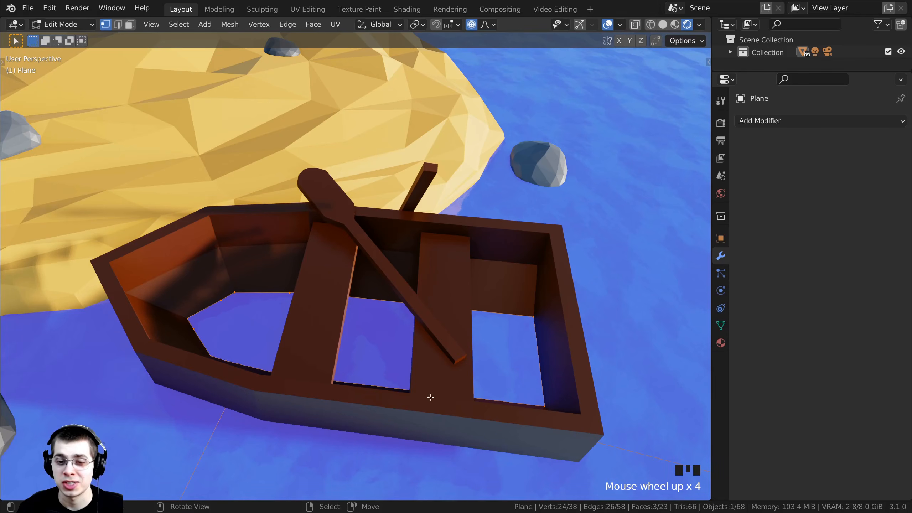
click(67, 26)
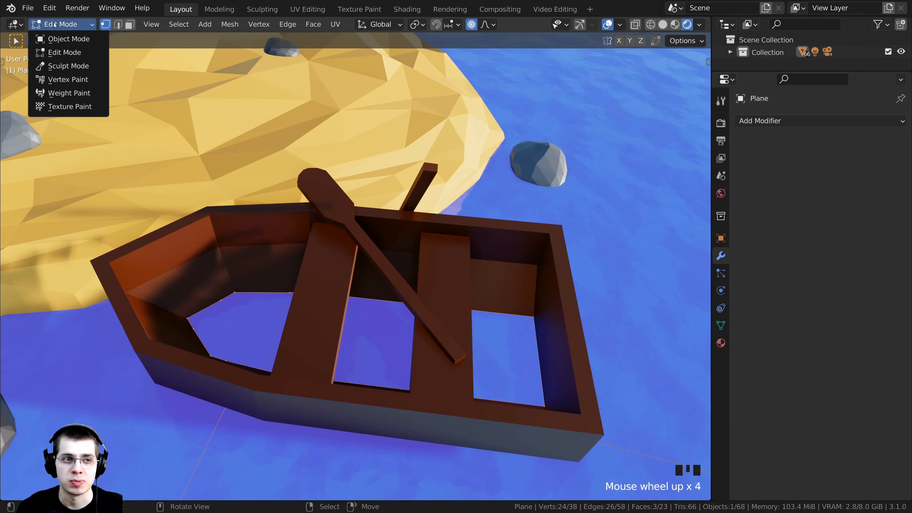
click(55, 26)
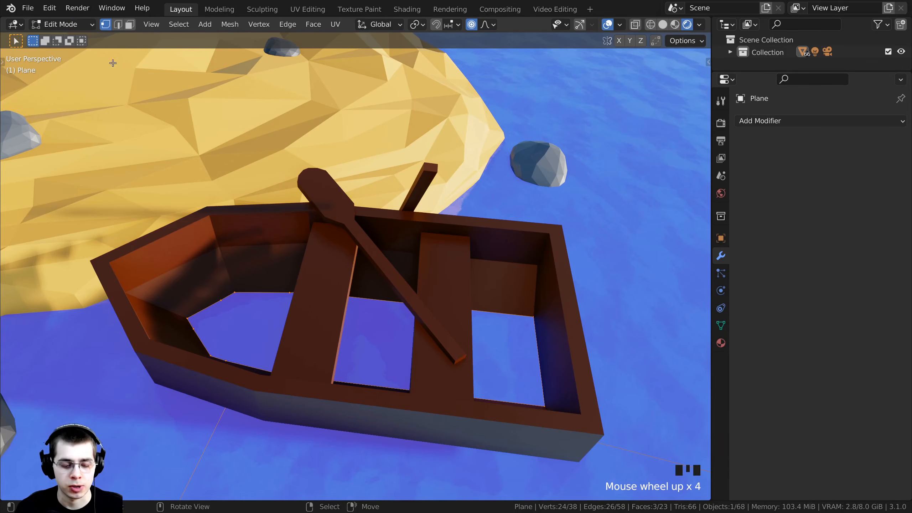
key(3)
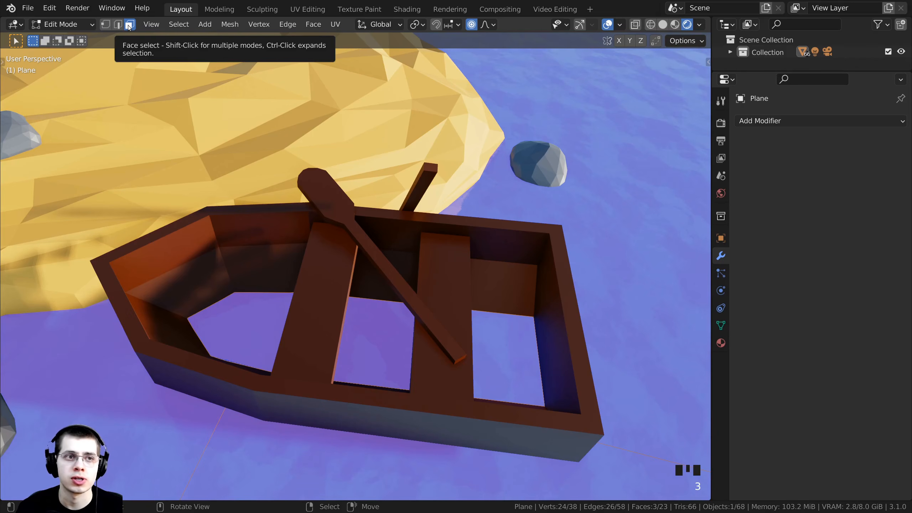
right_click(487, 344)
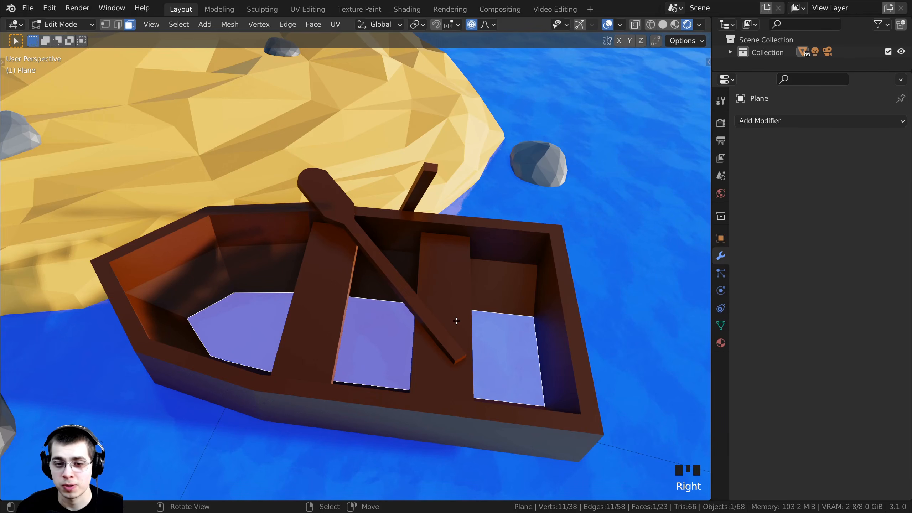
key(x)
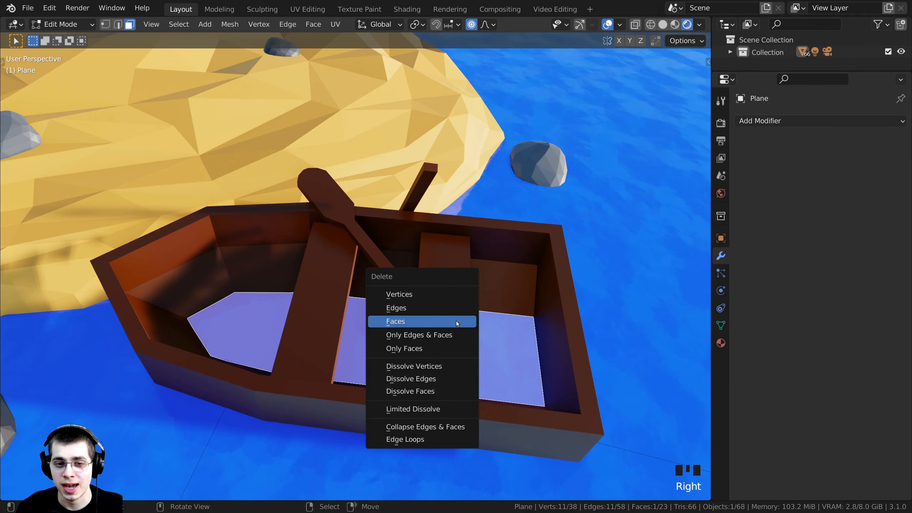
click(421, 321)
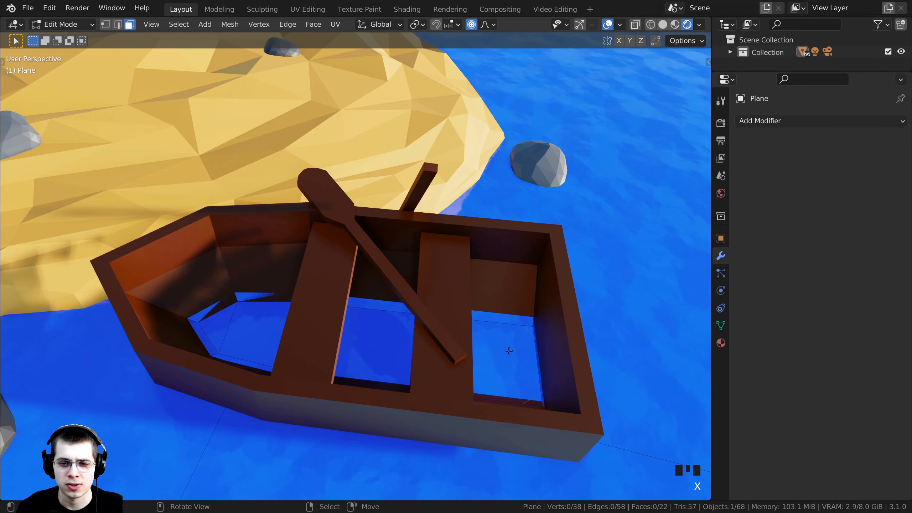
Select the leftover cut faces along the rowboat's floor and inner edges and delete them
right_click(505, 323)
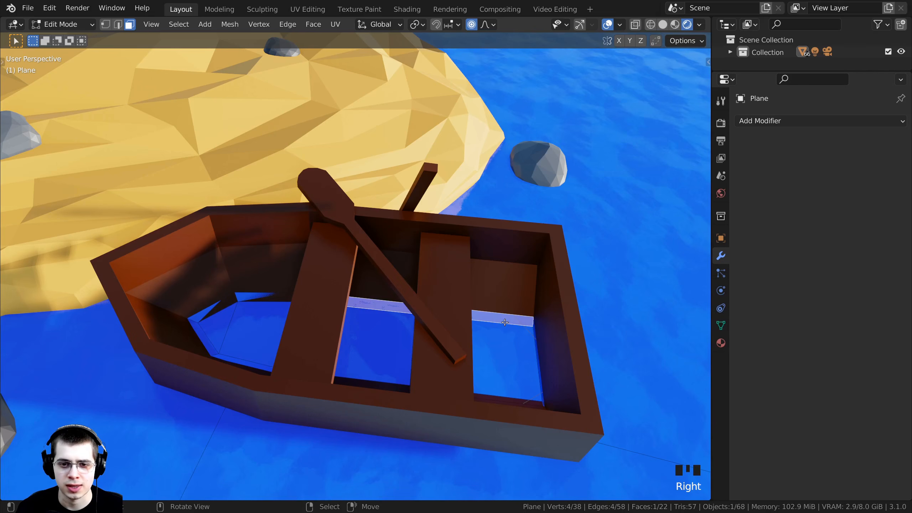
shift+right_click(420, 352)
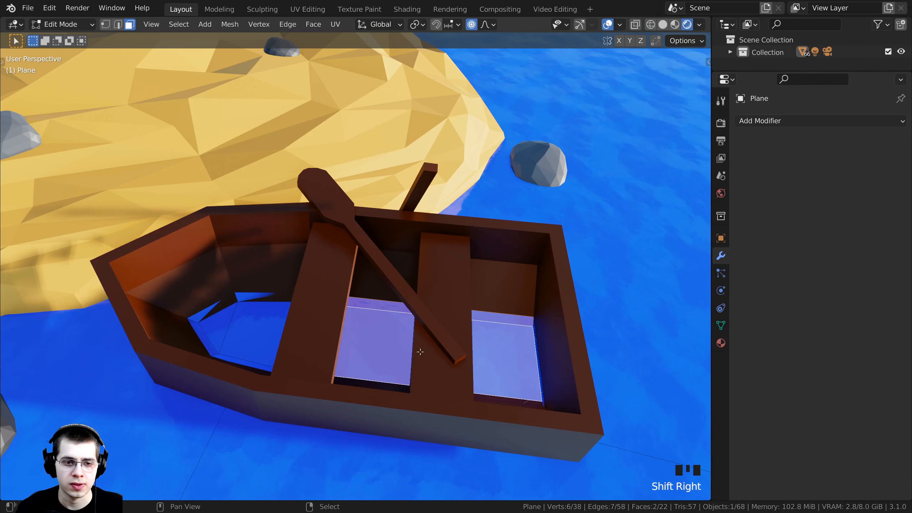
shift+right_click(225, 320)
shift+right_click(249, 326)
shift+right_click(244, 299)
shift+right_click(213, 310)
shift+right_click(198, 327)
shift+right_click(227, 360)
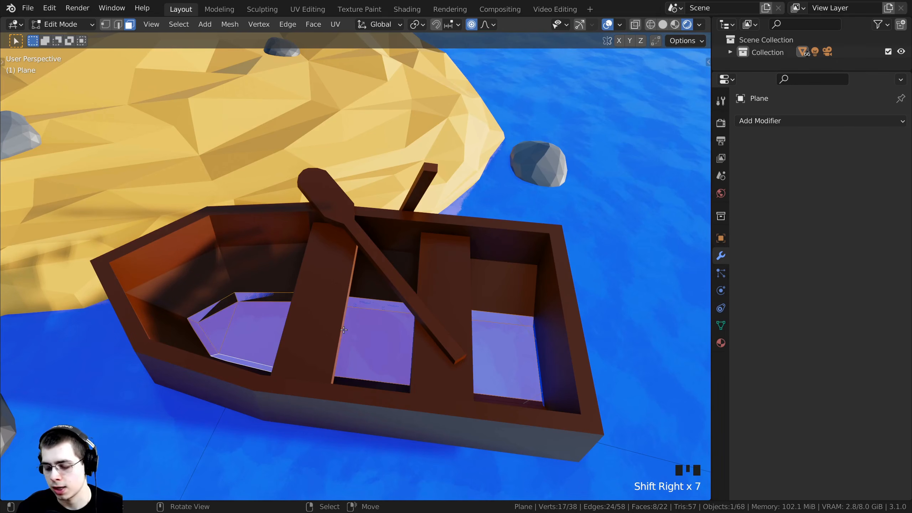
key(KP_Decimal)
middle_drag(344, 330, 627, 282)
middle_drag(273, 119, 303, 120)
shift+right_click(338, 147)
shift+right_click(326, 144)
shift+right_click(309, 139)
middle_drag(455, 295, 416, 306)
scroll(417, 306, up, 2)
scroll(417, 306, down, 2)
key(x)
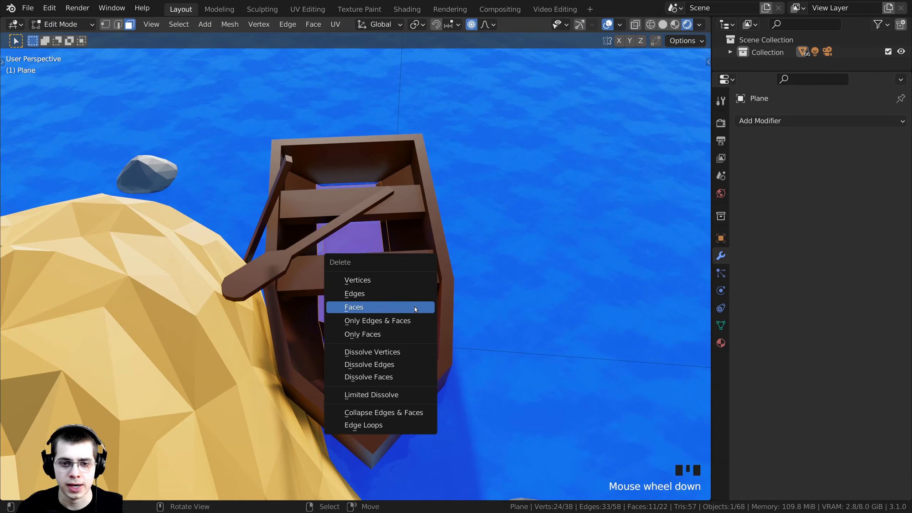
click(364, 312)
Delete the thin leftover water face at the inside of the rowboat's stern
middle_drag(365, 312, 367, 322)
scroll(366, 322, up, 4)
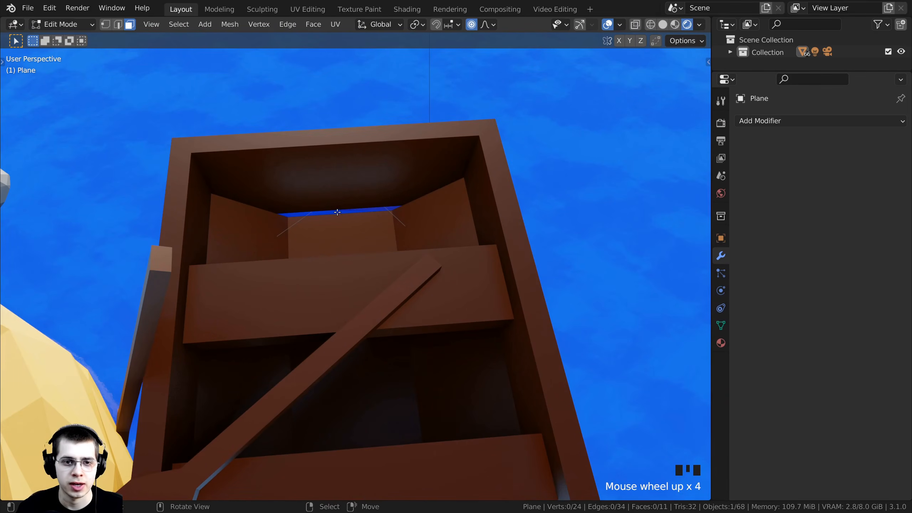
right_click(337, 212)
key(x)
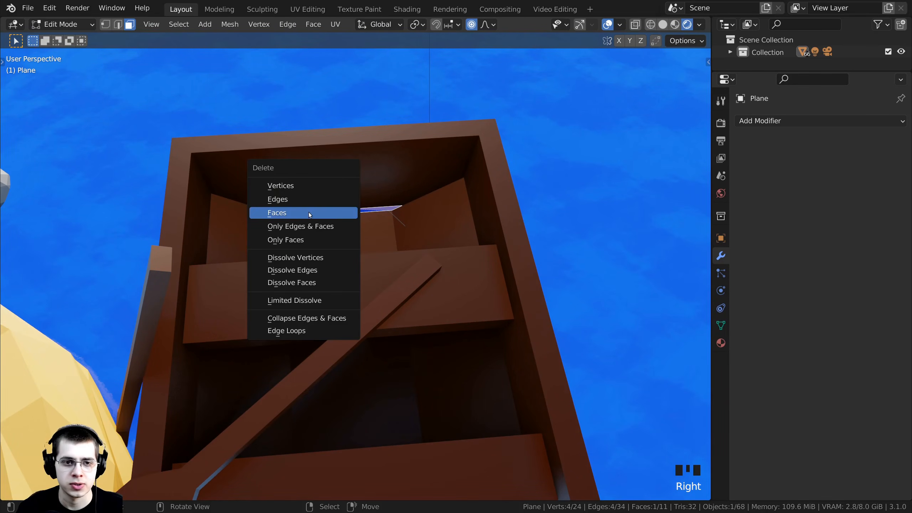
click(308, 212)
Return to Object Mode, deselect everything and check the emptied rowboat interior
scroll(451, 308, down, 7)
middle_drag(450, 308, 418, 253)
key(Tab)
key(alt+a)
middle_drag(496, 337, 496, 426)
scroll(526, 315, up, 5)
middle_drag(525, 323, 498, 317)
scroll(488, 354, down, 3)
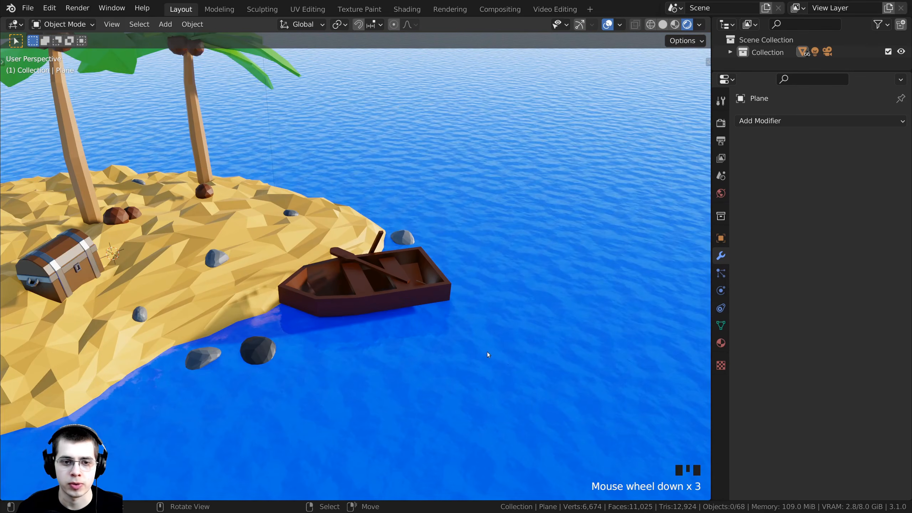
Raise the ocean plane above the rowboat and examine the boat-shaped hole cut into it
right_click(510, 335)
key(g)
click(507, 280)
middle_drag(495, 298, 483, 324)
scroll(483, 316, up, 4)
middle_drag(480, 242, 479, 232)
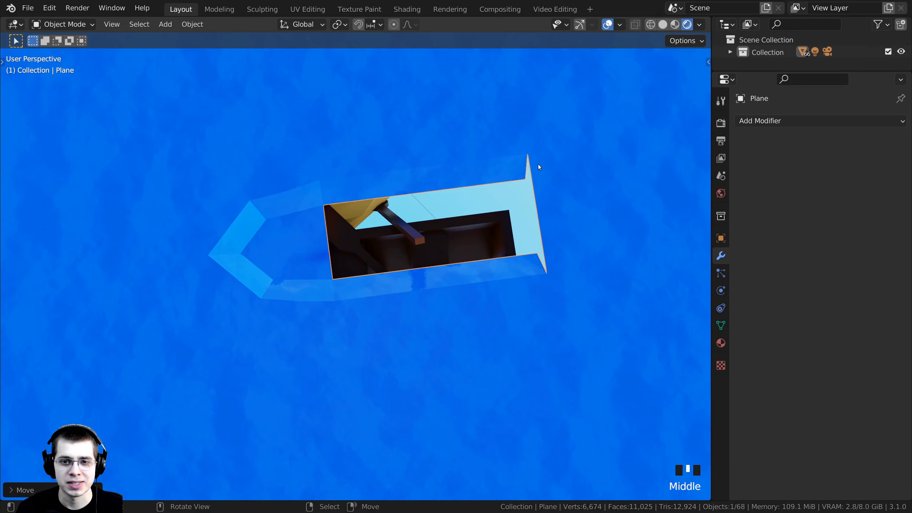
middle_drag(402, 286, 261, 253)
scroll(366, 295, up, 1)
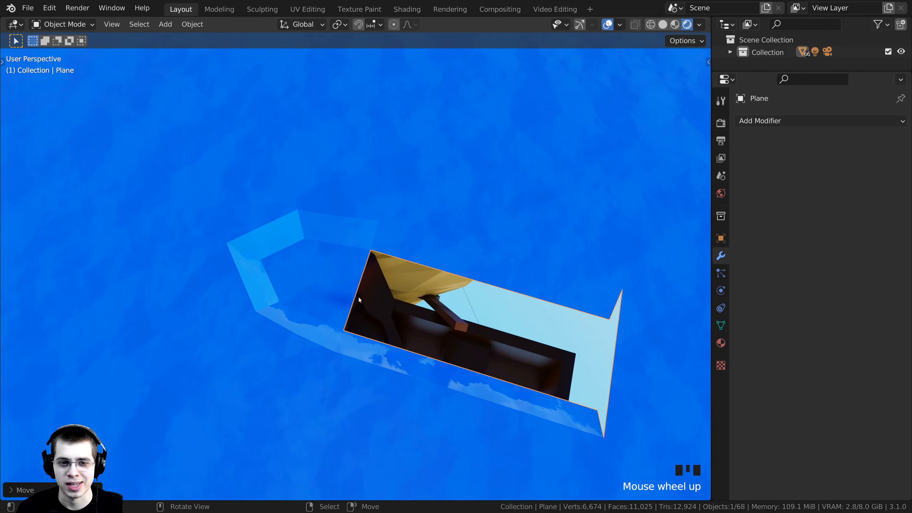
scroll(356, 286, down, 2)
scroll(373, 296, up, 1)
scroll(393, 306, down, 1)
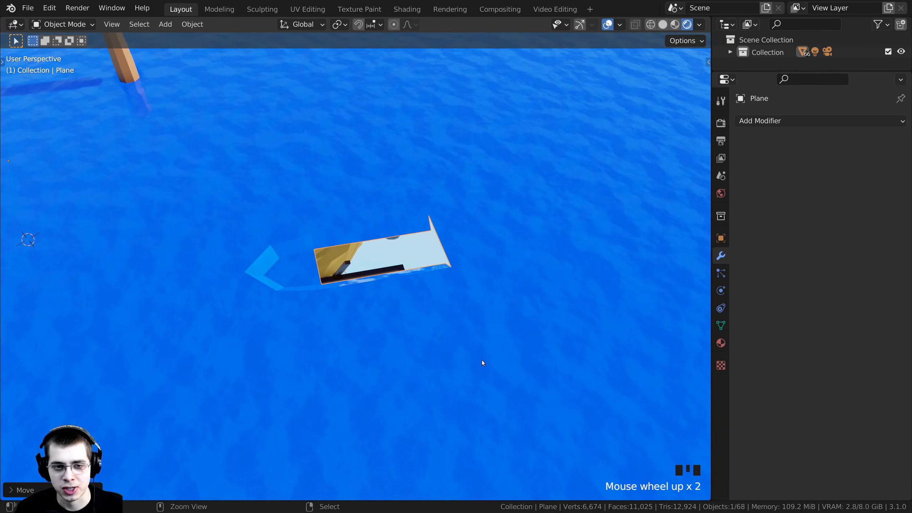
Undo the raising of the ocean plane, deselect everything and check the scene through the camera
key(ctrl+z)
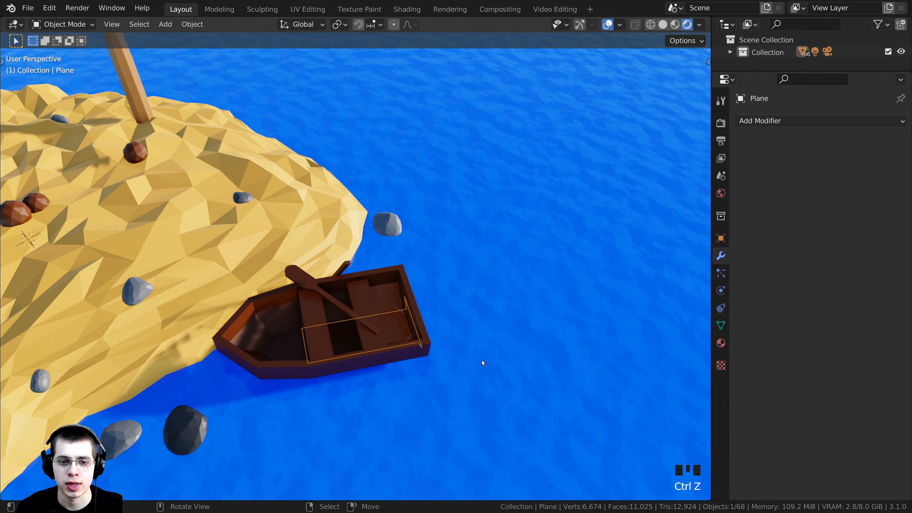
scroll(478, 361, down, 4)
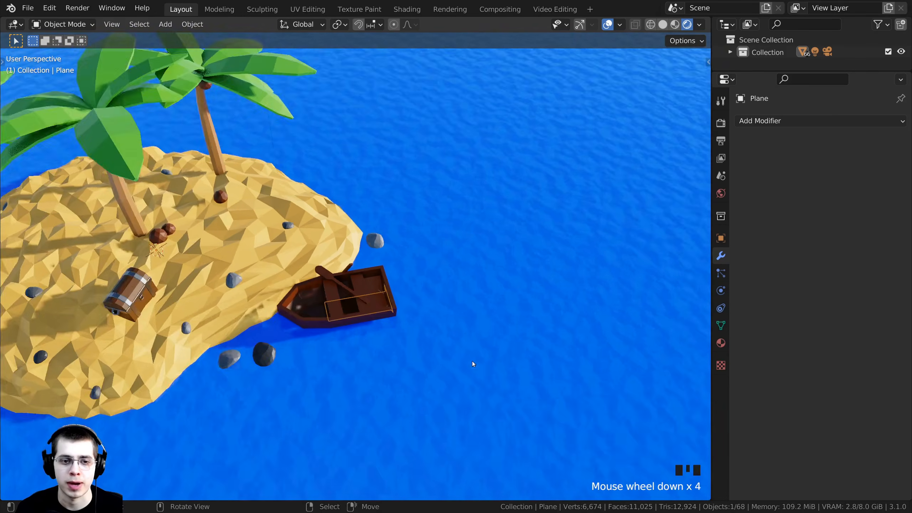
middle_drag(474, 359, 461, 308)
shift+middle_drag(461, 308, 292, 145)
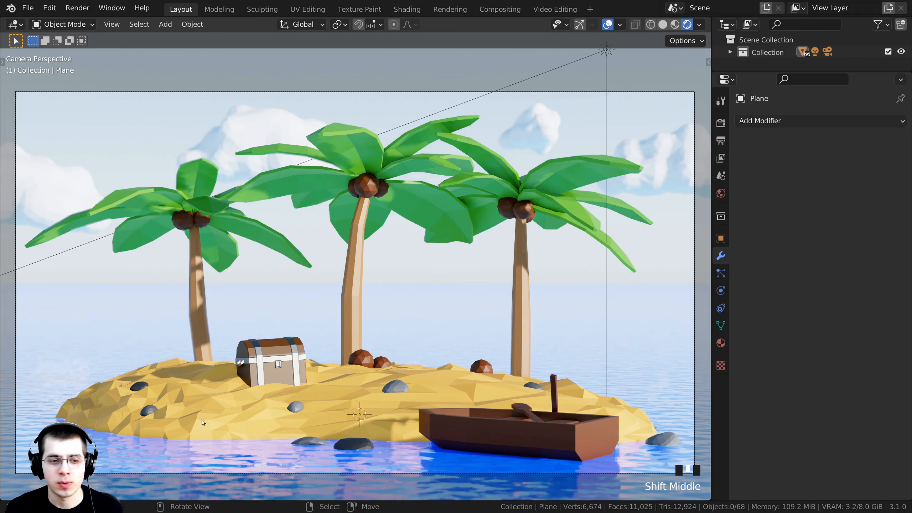
scroll(341, 383, up, 1)
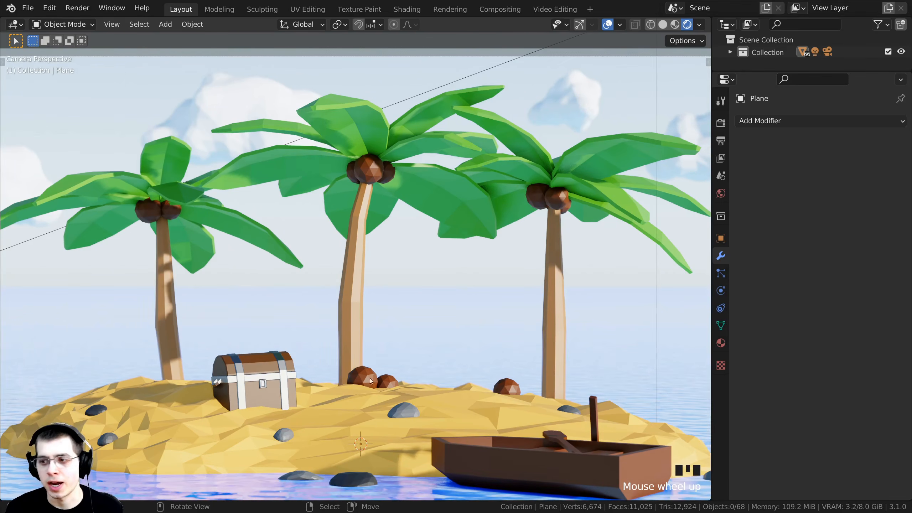
scroll(366, 385, down, 3)
Switch the viewport to Solid shading and leave the camera view for an angled view of the island
key(z)
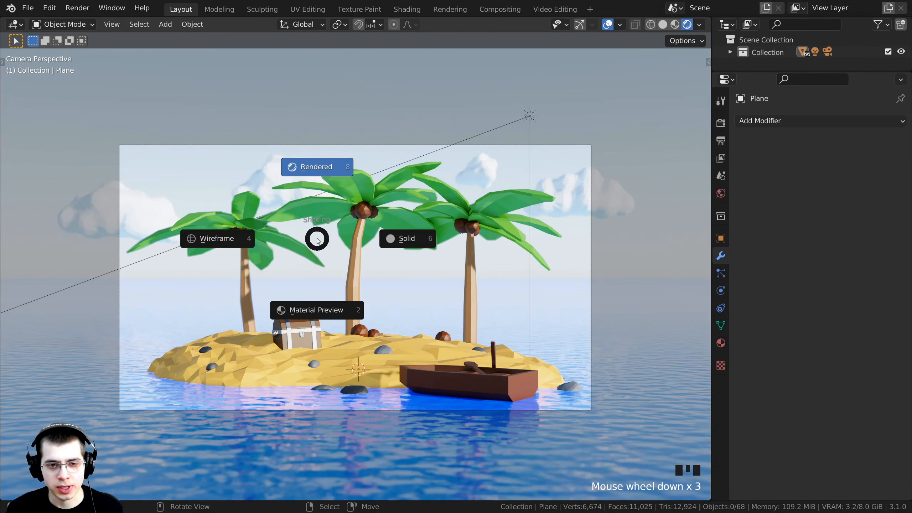
click(409, 239)
middle_drag(300, 289, 306, 309)
middle_drag(405, 317, 446, 296)
scroll(365, 246, up, 2)
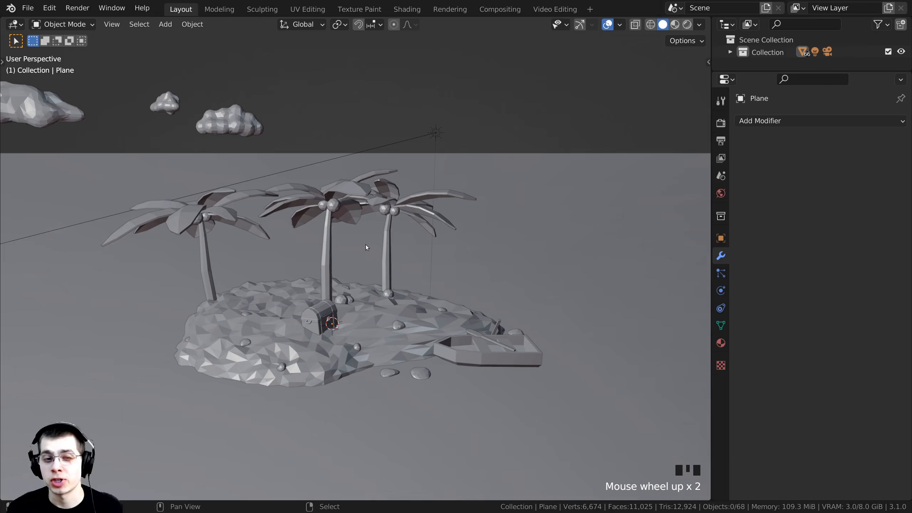
Add a cube mesh and move it away from the island over the open water
key(shift+a)
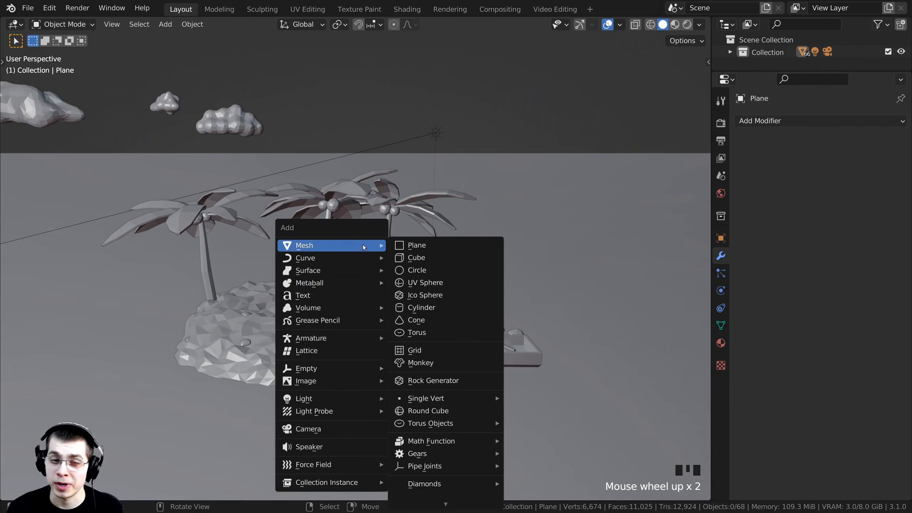
click(414, 261)
middle_drag(311, 375, 292, 359)
scroll(372, 359, down, 2)
key(g)
click(493, 326)
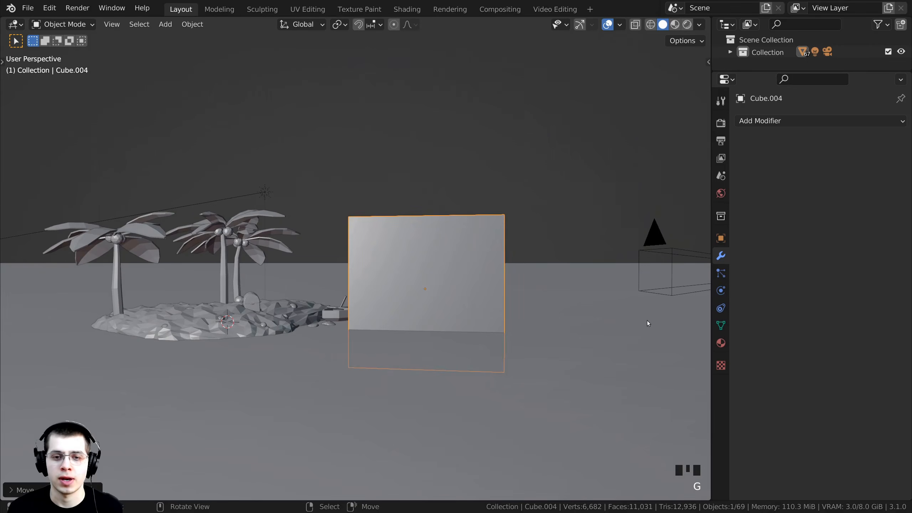
Shrink the new cube to a tiny size and position it on the water surface in front of the island
key(s)
click(448, 300)
middle_drag(449, 304, 284, 293)
key(g)
click(341, 318)
scroll(343, 309, up, 4)
key(g)
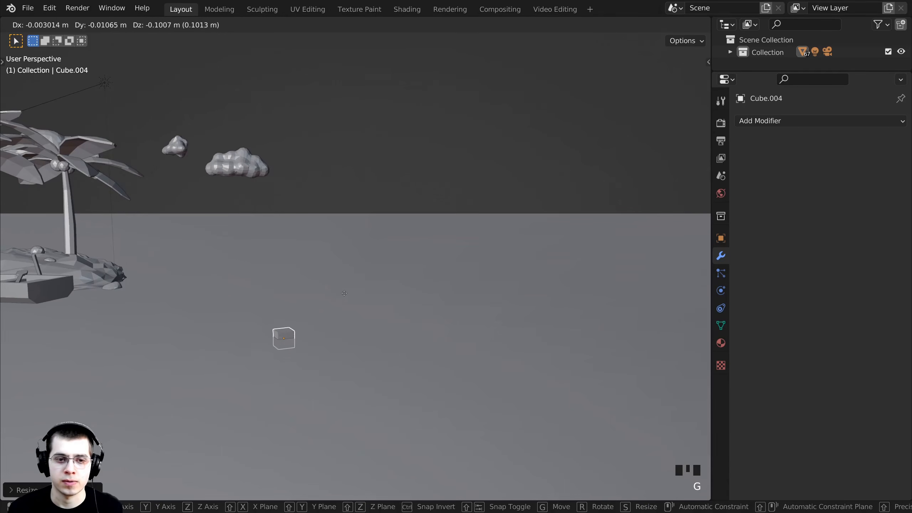
click(345, 293)
key(s)
click(345, 295)
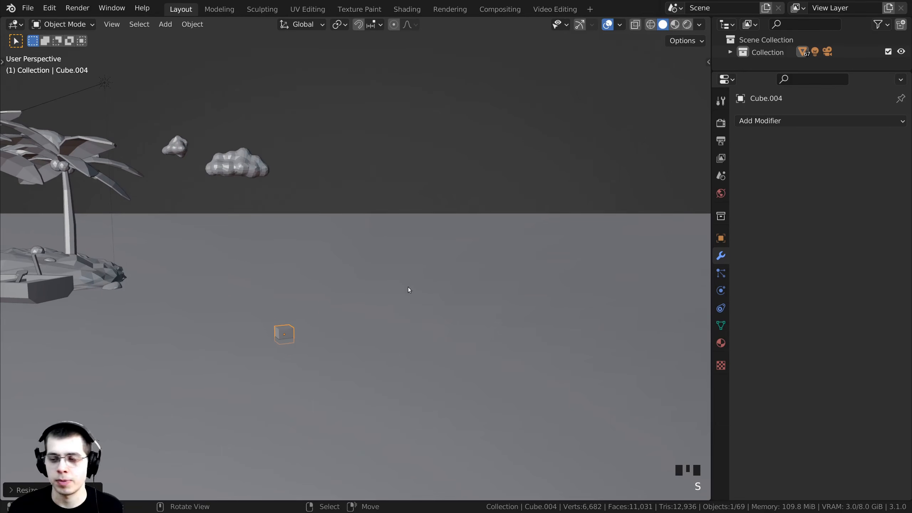
Enter Edit Mode on the small cube and flatten it along the Y axis to about 0.31 of its depth
key(KP_Decimal)
scroll(402, 273, down, 8)
shift+middle_drag(398, 275, 332, 308)
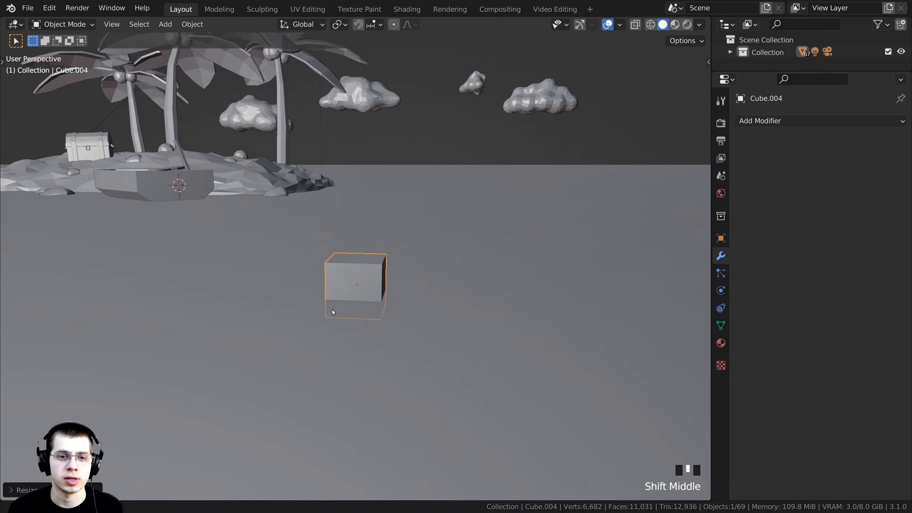
scroll(373, 299, down, 1)
key(Tab)
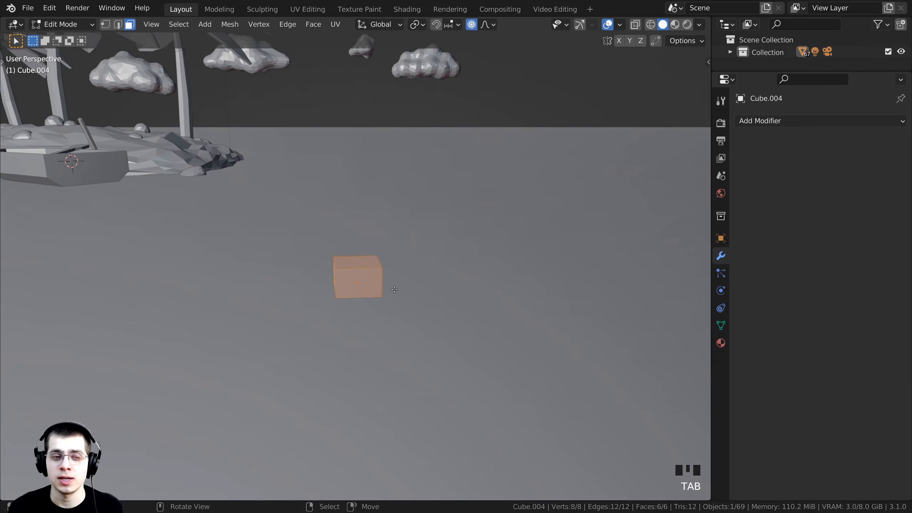
middle_drag(382, 354, 550, 391)
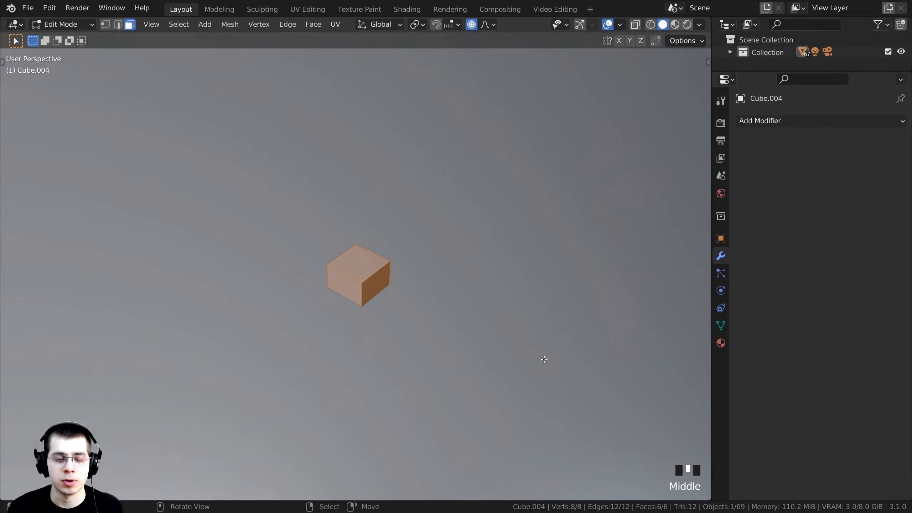
scroll(577, 368, up, 3)
key(s)
key(x)
key(y)
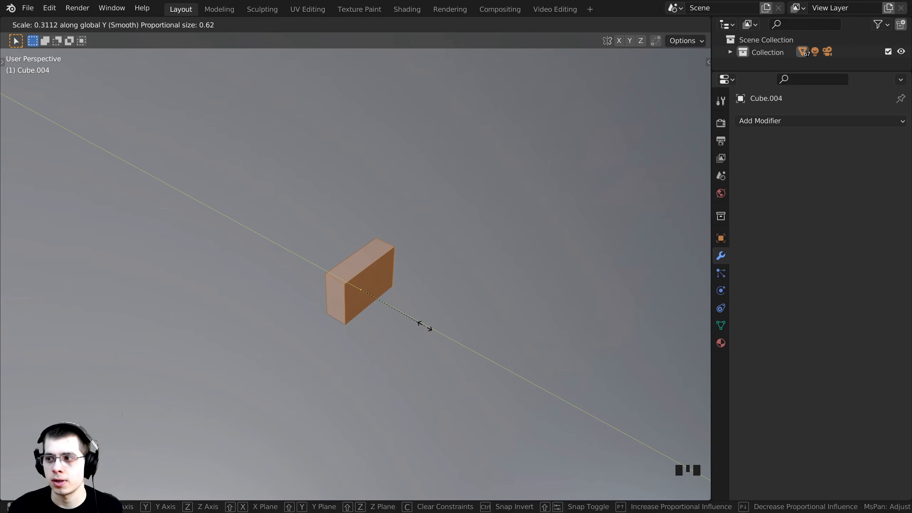
click(430, 326)
Select only the top face of the flattened block
middle_drag(430, 326, 334, 284)
right_click(343, 257)
scroll(334, 284, up, 1)
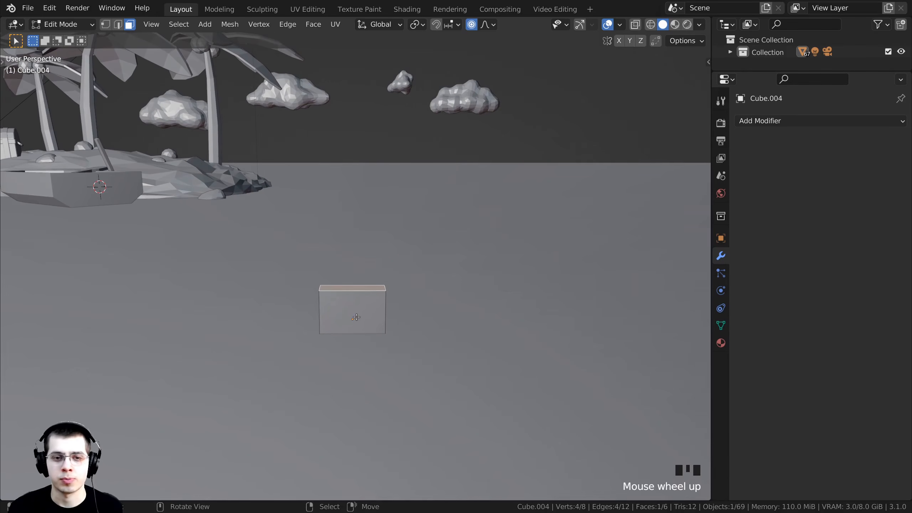
key(g)
key(z)
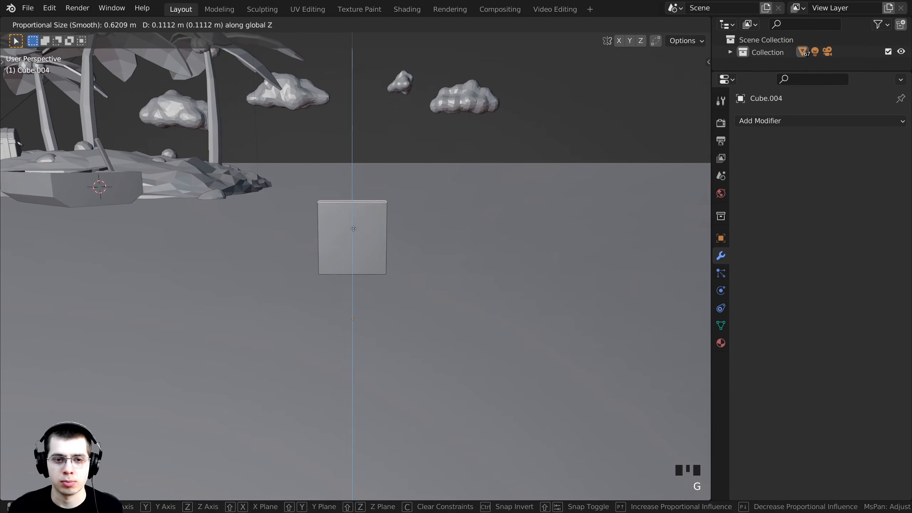
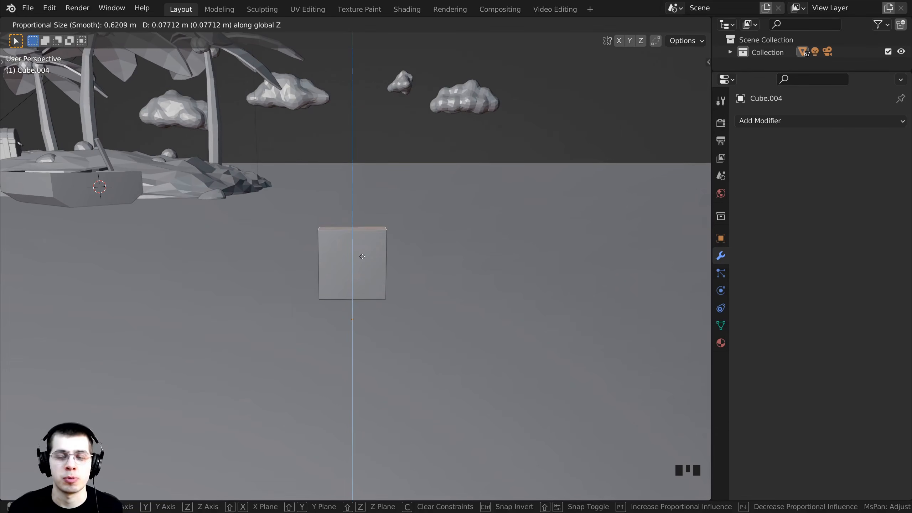
right_click(361, 198)
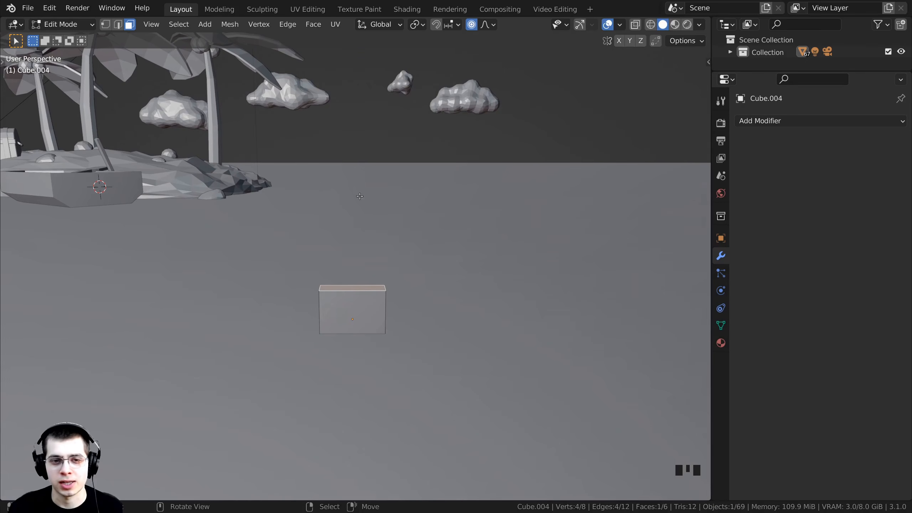
Turn off proportional editing and raise the block's top face about 0.09 m along the Z axis
click(473, 25)
shift+middle_drag(380, 304, 388, 340)
key(g)
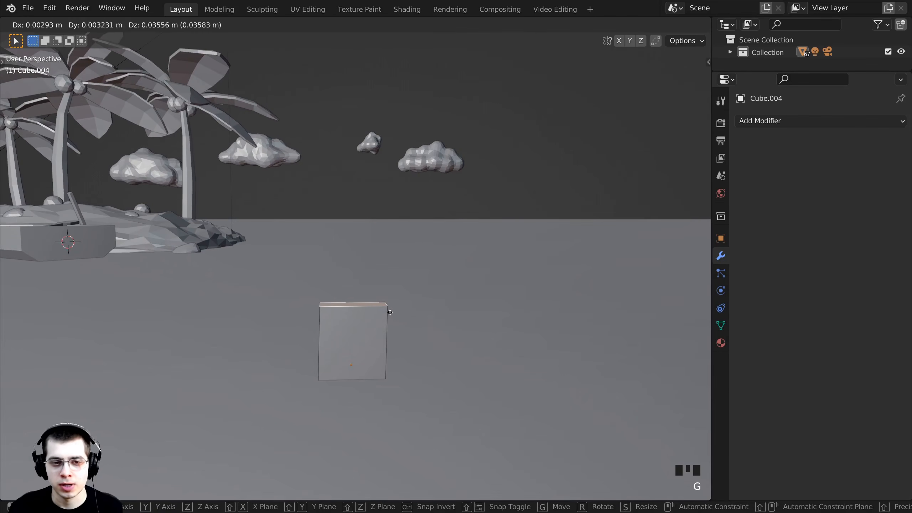
key(z)
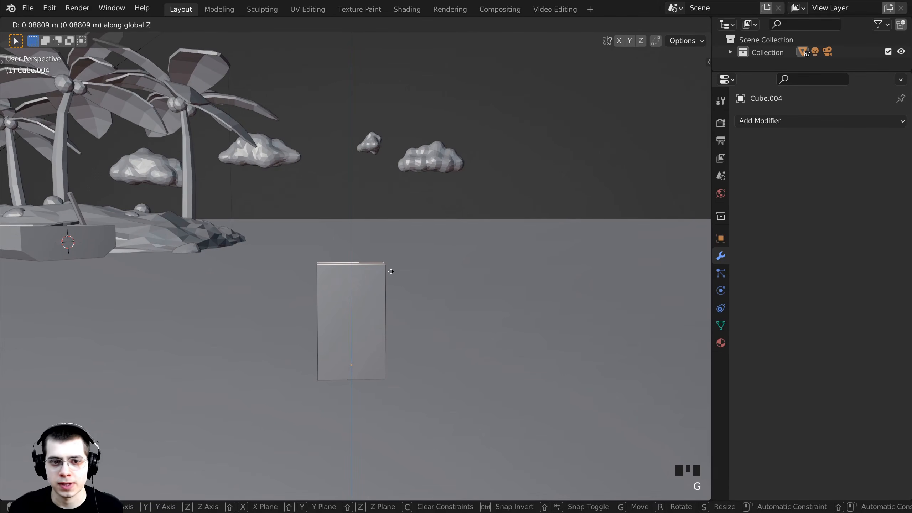
click(391, 271)
Extrude the top face upward into a second segment, scale its end narrower and tilt it slightly
scroll(391, 271, down, 1)
shift+middle_drag(391, 271, 394, 295)
middle_drag(395, 295, 395, 290)
key(e)
click(408, 180)
key(s)
click(395, 191)
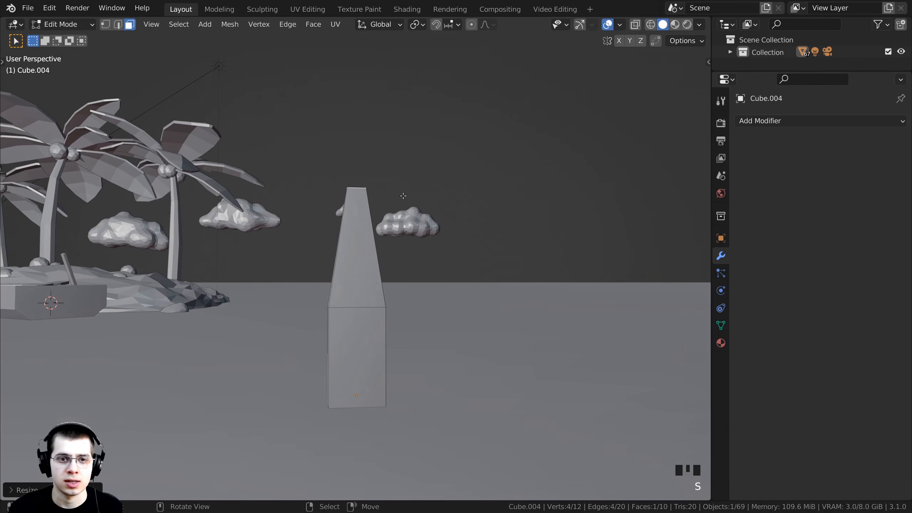
key(r)
click(444, 189)
Shift the tilted end face sideways and enlarge it so the second segment leans toward the island
key(g)
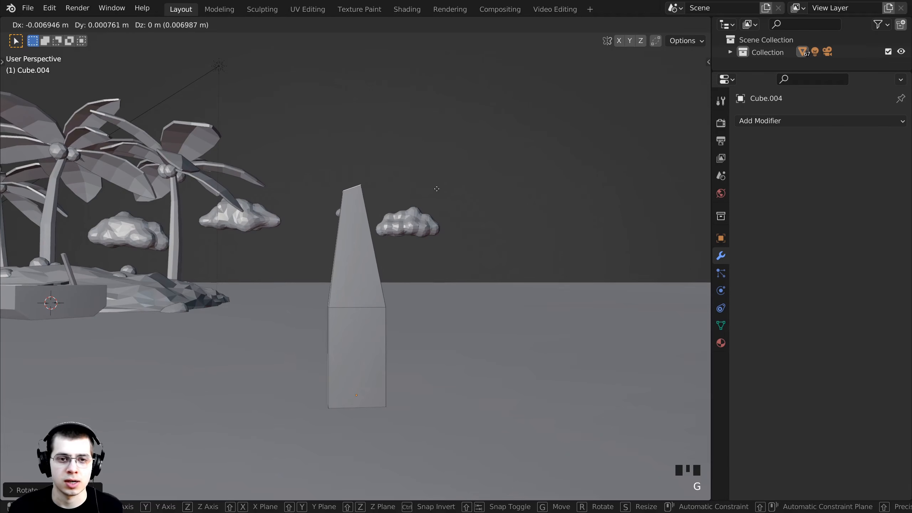
click(427, 188)
key(s)
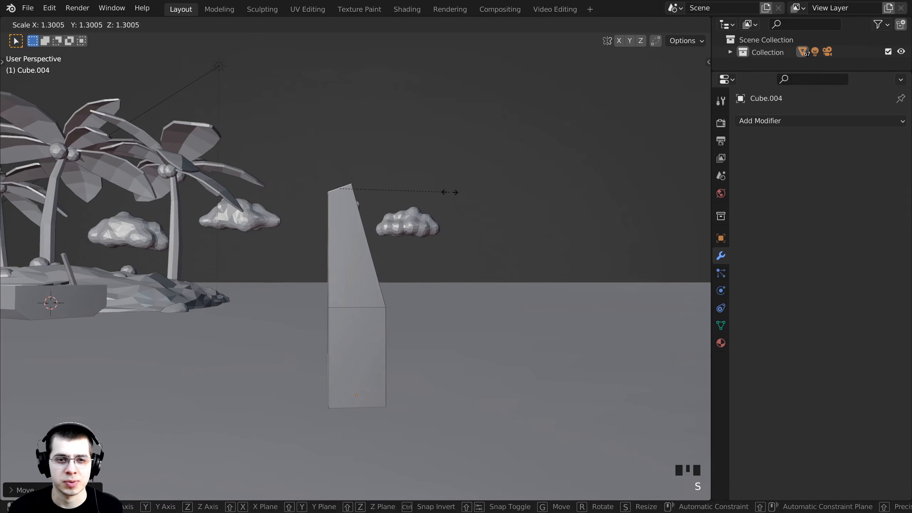
click(478, 168)
shift+middle_drag(478, 168, 463, 226)
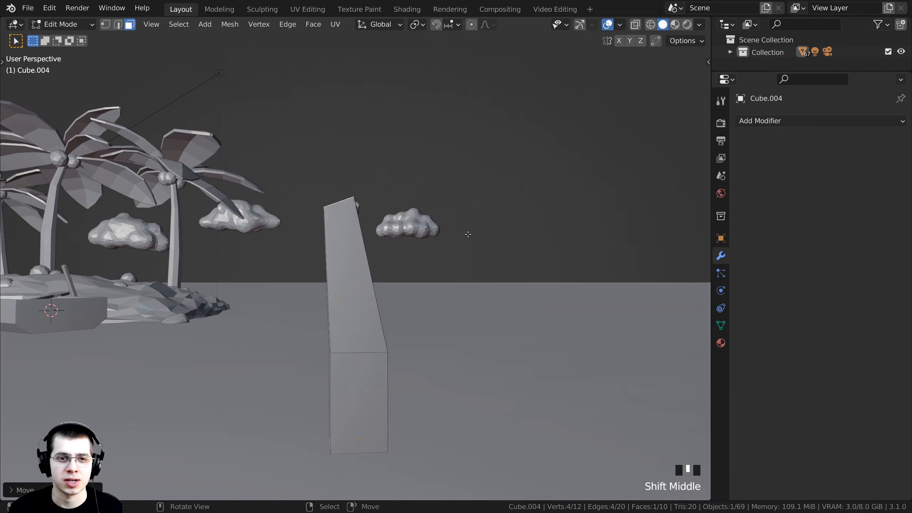
middle_drag(445, 277, 438, 298)
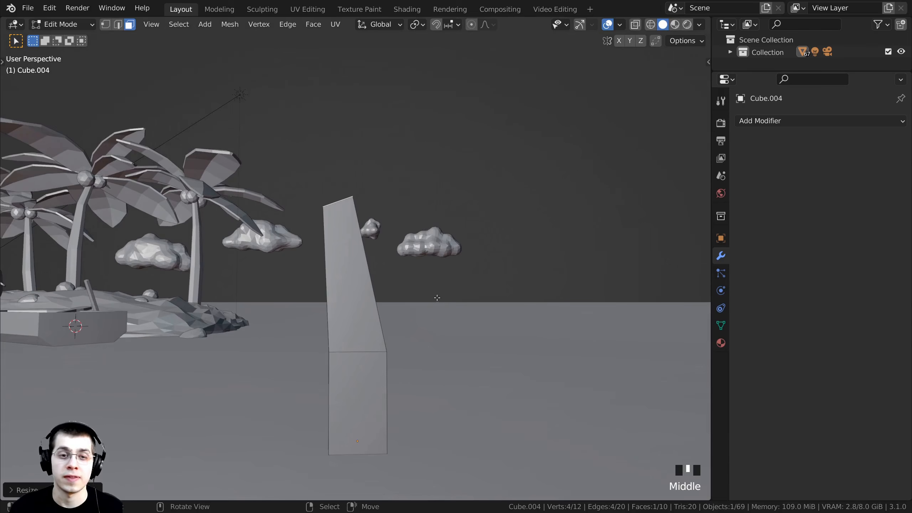
Extrude a third segment from the end face, then narrow, rotate and shift its end to continue the bend
key(e)
click(410, 220)
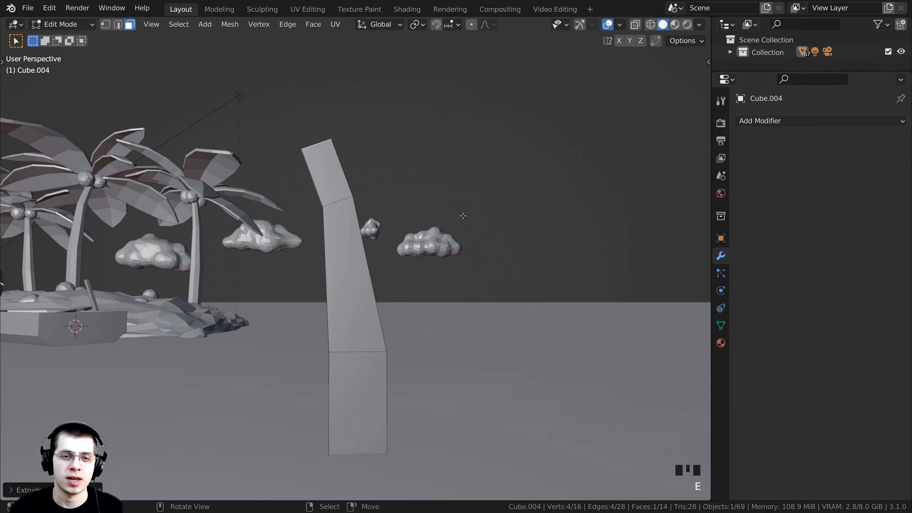
key(s)
click(398, 196)
key(r)
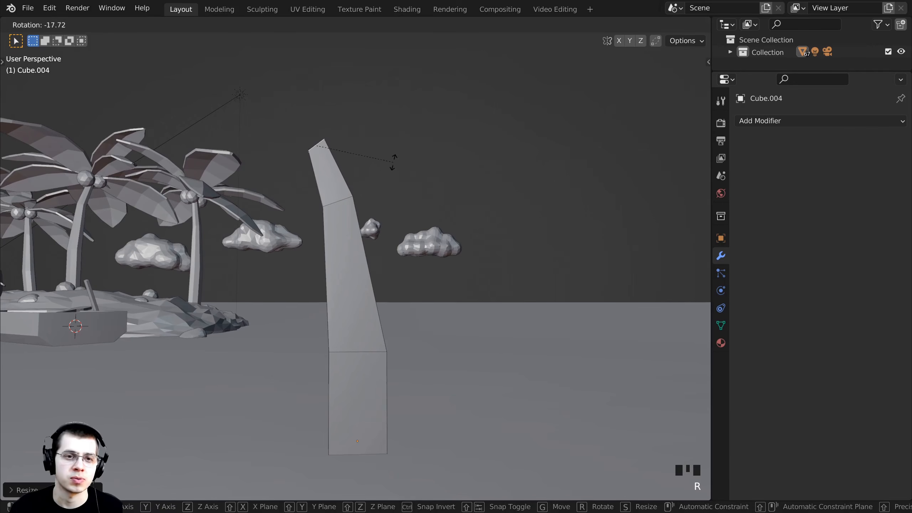
click(398, 159)
key(g)
click(381, 159)
Fine-tune the scale of the third segment's end face and reposition it for a stronger curve
key(s)
click(376, 161)
shift+middle_drag(365, 220, 366, 225)
mouse_move(315, 187)
middle_down()
mouse_move(383, 225)
mouse_move(321, 193)
middle_up()
key(g)
click(328, 202)
Extrude a final segment about 0.07 m from the end face and scale its end down to a point
shift+middle_drag(346, 223, 421, 353)
scroll(421, 352, up, 1)
key(e)
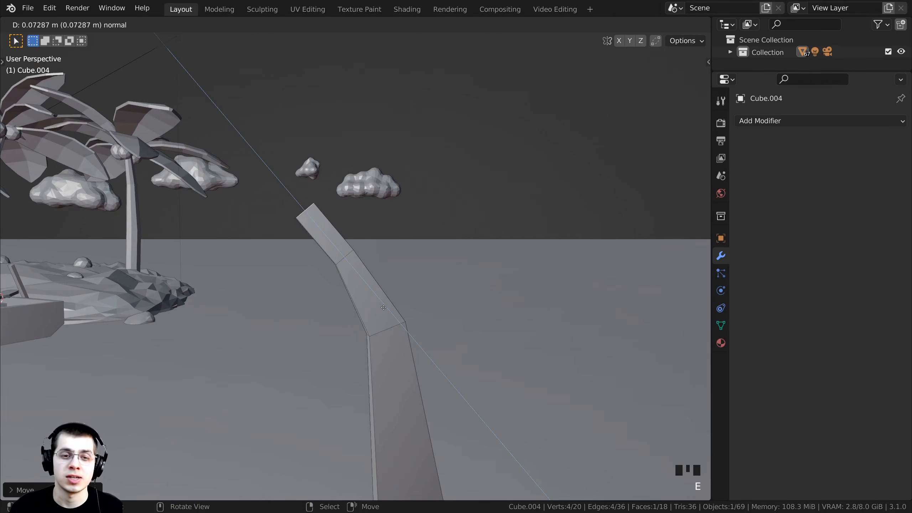
click(386, 305)
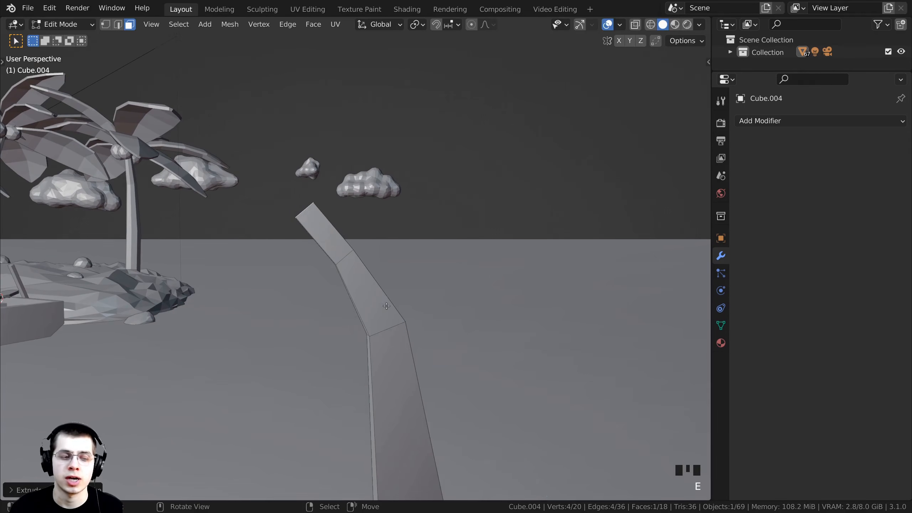
middle_drag(389, 286, 481, 314)
key(s)
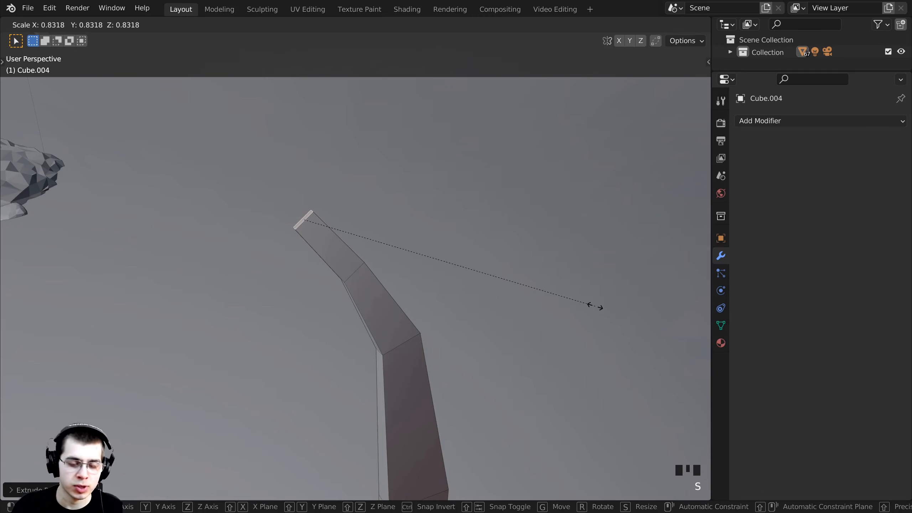
key(Return)
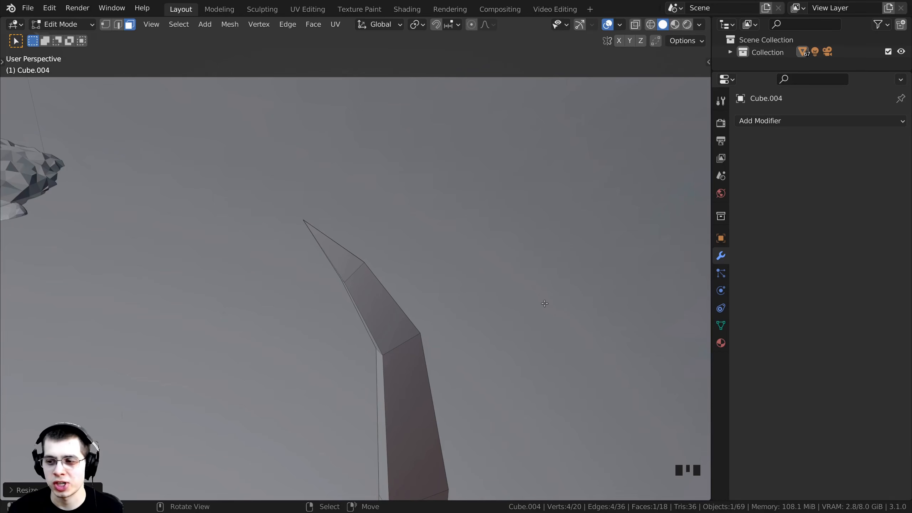
Switch to vertex selection and merge the overlapping vertices at the blade's tip by distance
middle_drag(543, 302, 87, 17)
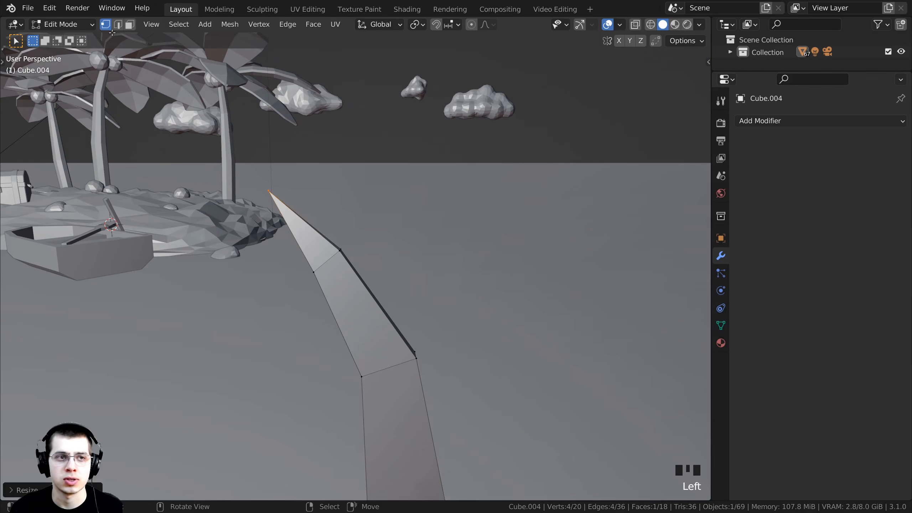
middle_drag(200, 151, 258, 167)
shift+middle_drag(274, 203, 297, 168)
scroll(247, 219, up, 2)
scroll(237, 202, down, 1)
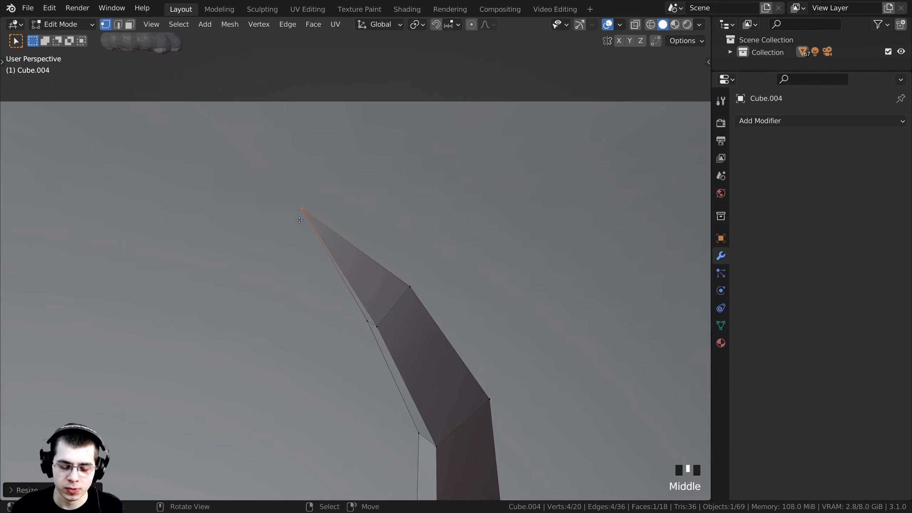
key(m)
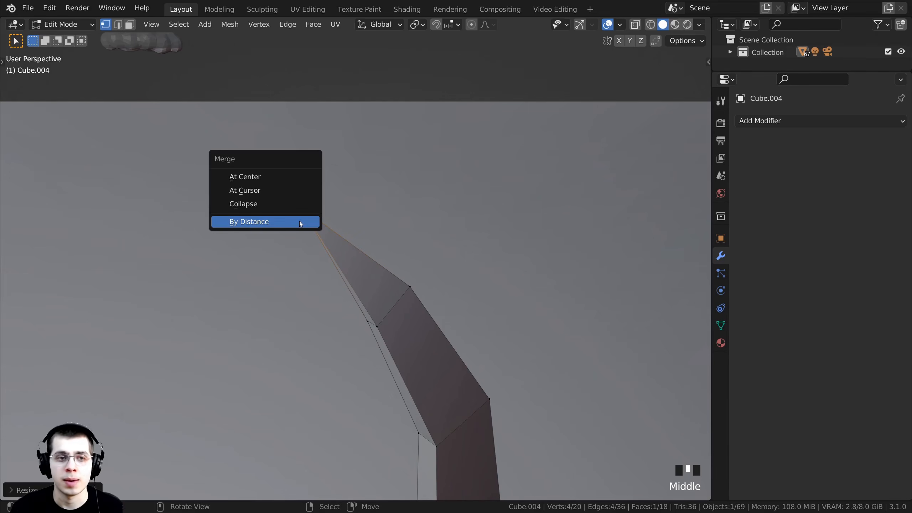
click(280, 222)
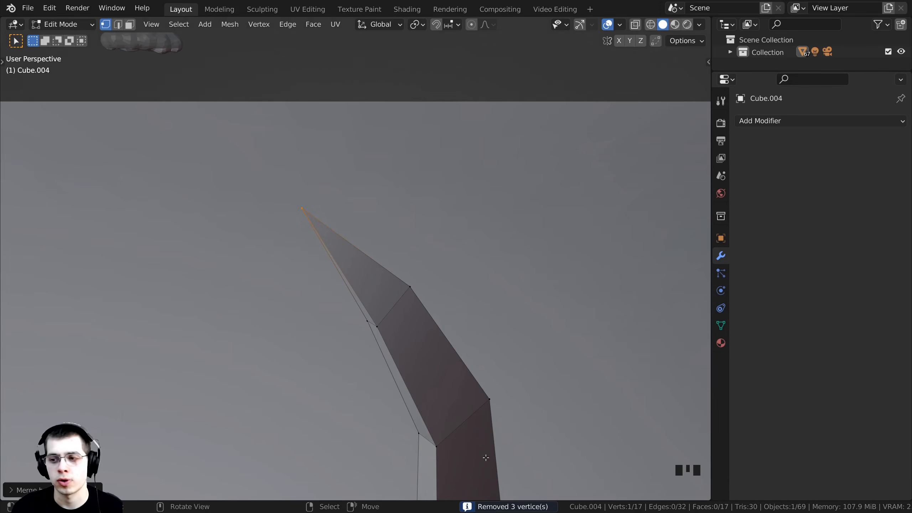
right_click(296, 217)
key(g)
right_click(350, 227)
Select the whole blade mesh and duplicate it, placing the copy about 0.045 m beside the original
middle_drag(350, 225, 360, 127)
scroll(359, 127, down, 2)
key(a)
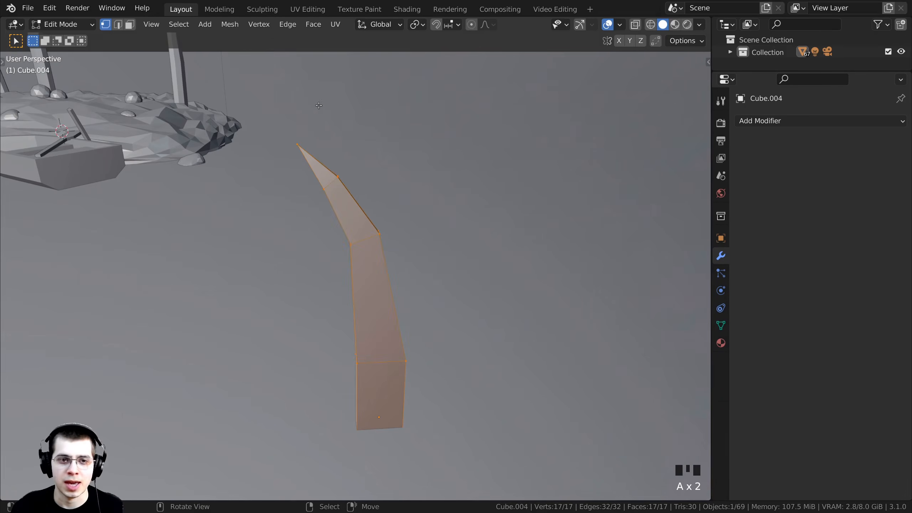
middle_drag(405, 275, 434, 369)
key(shift+d)
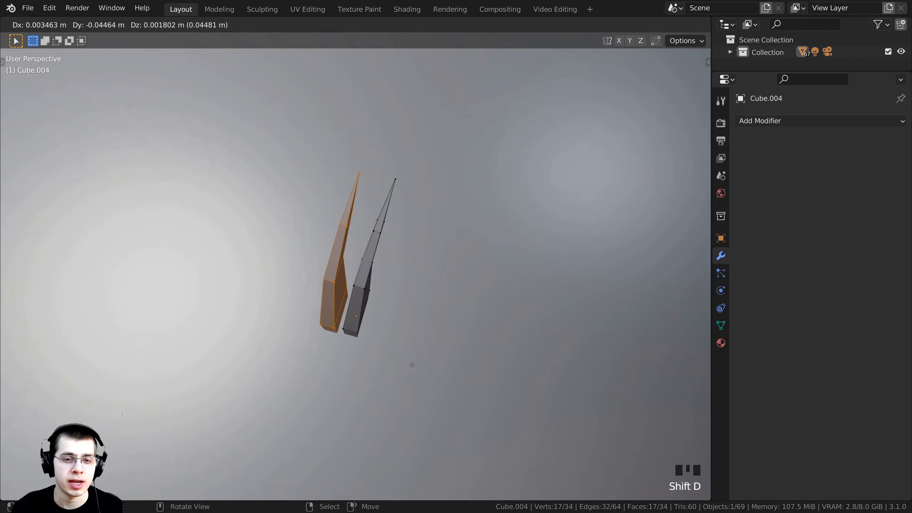
click(412, 365)
Rotate the duplicated blade around the Z axis so it bends in a different direction from the original
middle_drag(411, 373, 392, 362)
key(r)
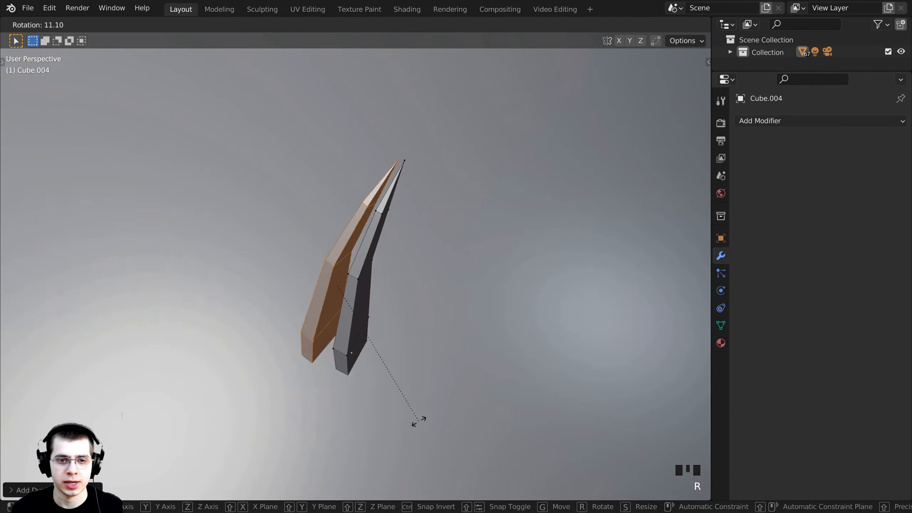
key(z)
click(415, 252)
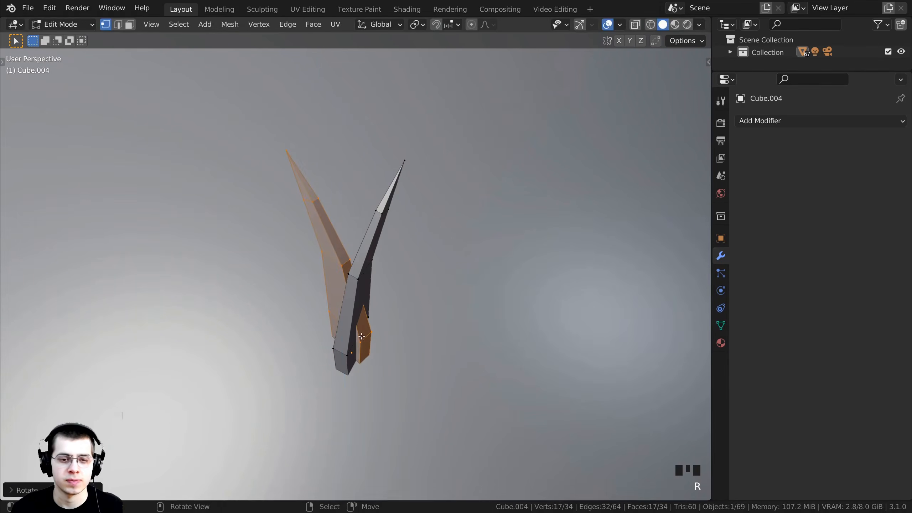
Move the duplicated blade about 0.03 m against the original's base and tilt it outward
middle_drag(415, 252, 402, 254)
key(g)
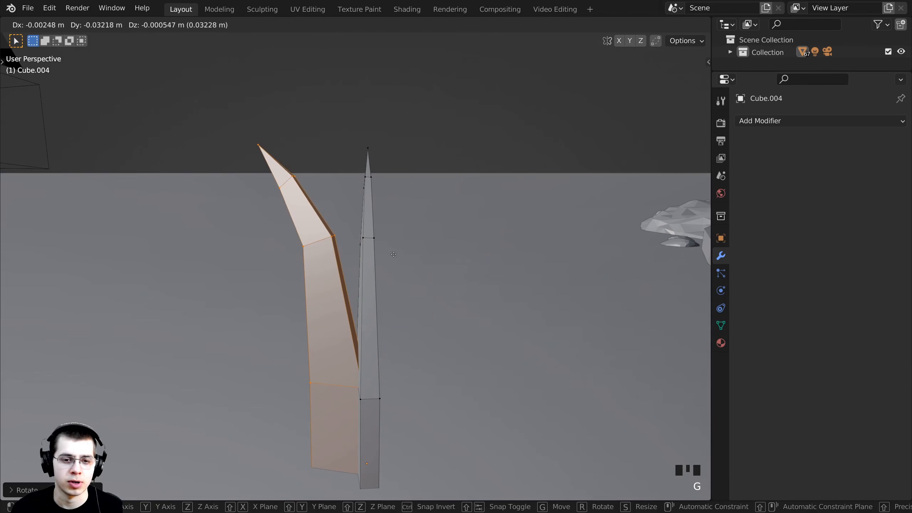
click(397, 256)
key(r)
click(380, 251)
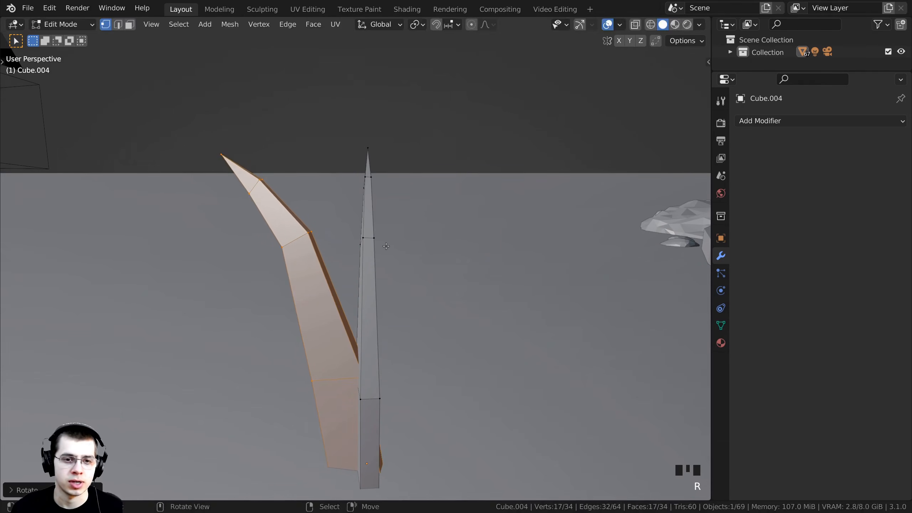
Move the selected curved grass blade closer to the upright blade so their bases meet
key(g)
click(370, 249)
middle_drag(371, 248, 363, 282)
scroll(395, 250, down, 1)
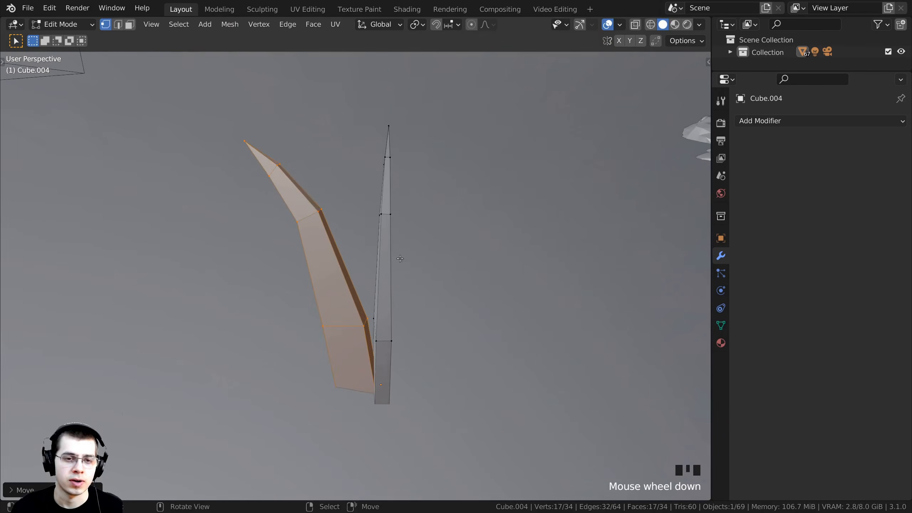
Switch the viewport to wireframe shading and clear the blade selection
key(z)
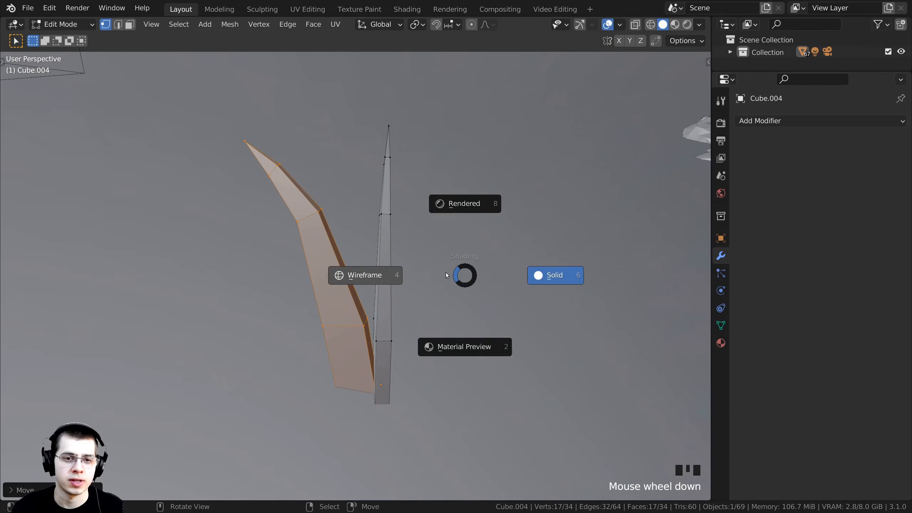
click(349, 271)
shift+middle_drag(366, 259, 400, 243)
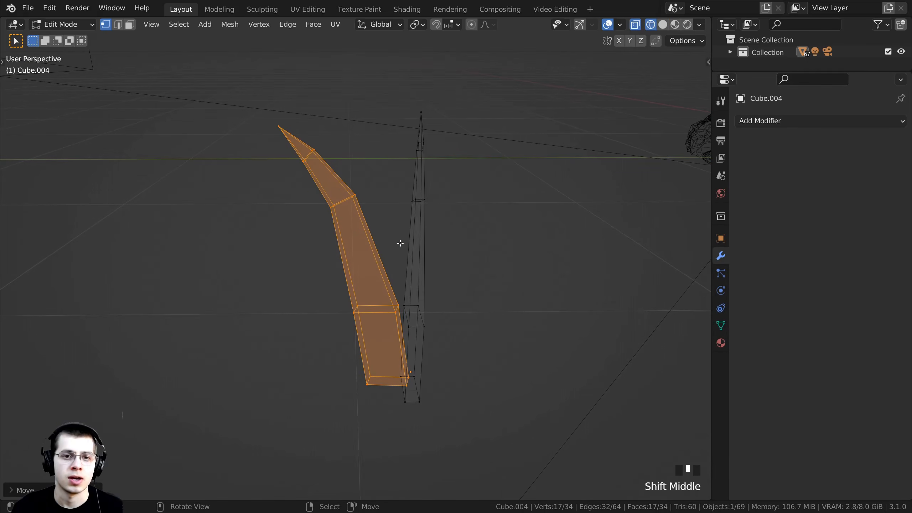
key(alt+a)
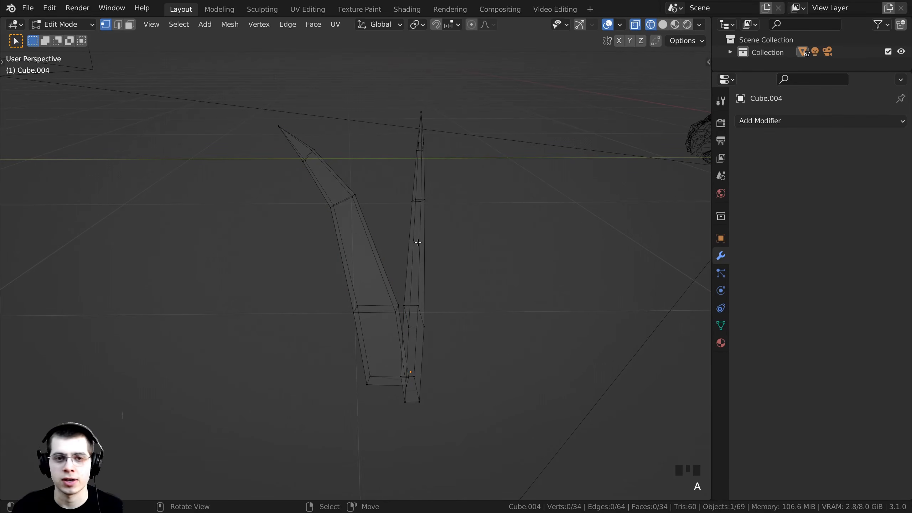
Select the upper two segments of the curved blade, rotate them outward and move them down
key(b)
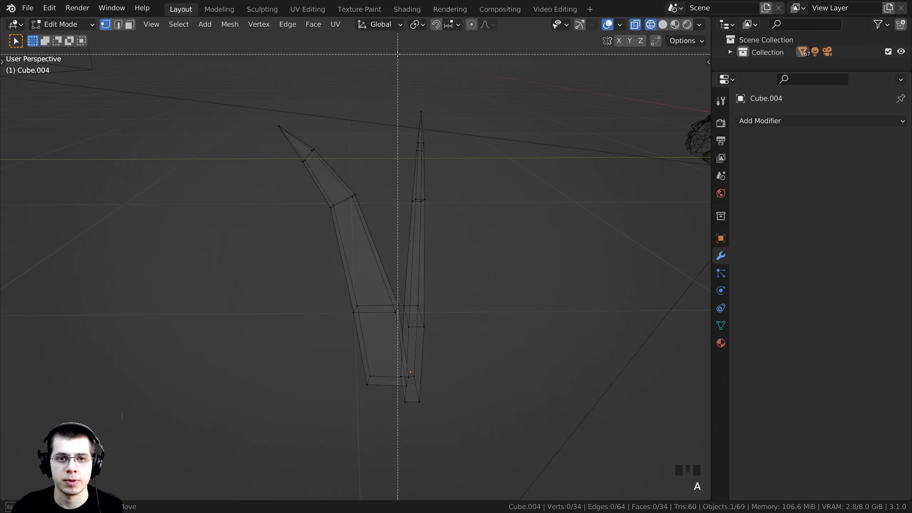
drag(373, 78, 248, 240)
middle_drag(441, 142, 459, 116)
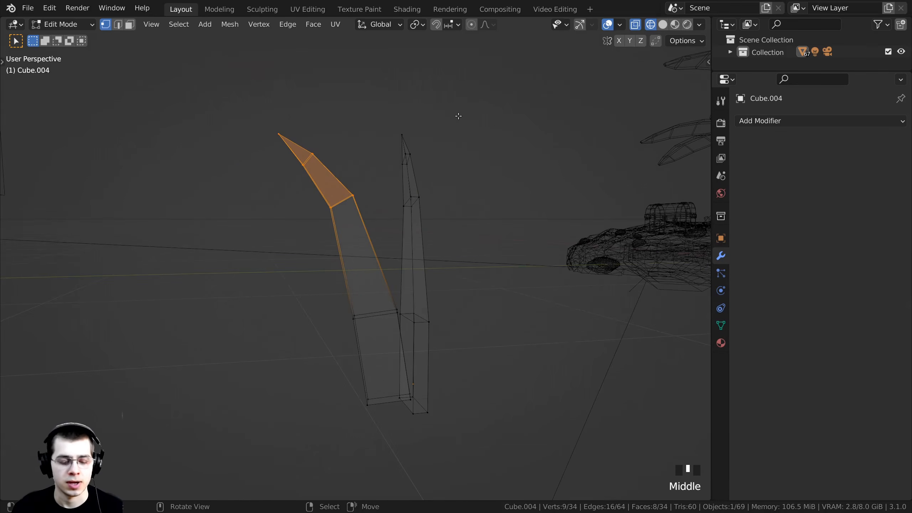
key(r)
click(372, 92)
key(g)
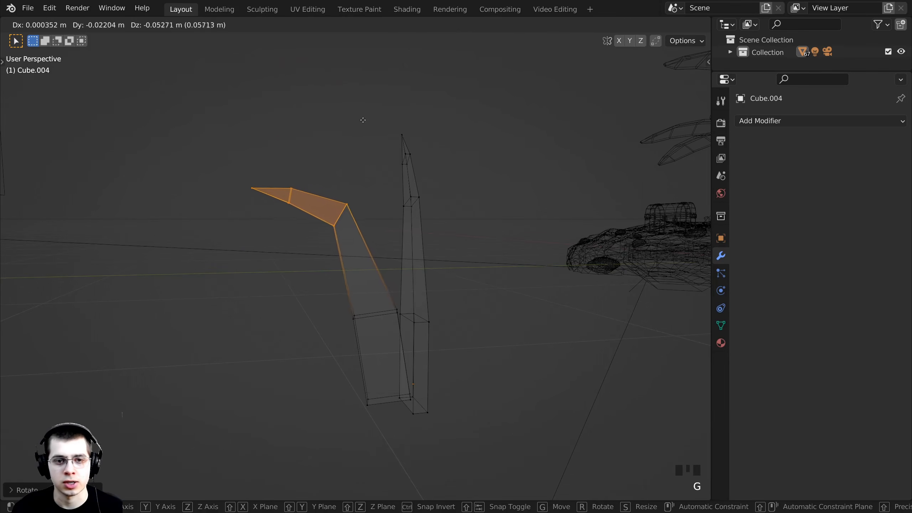
click(358, 149)
Refine the bend of the curved blade by further rotating and lowering its upper segments until they run nearly horizontal
key(r)
click(349, 145)
key(g)
click(349, 154)
key(r)
click(348, 153)
key(g)
click(351, 149)
key(r)
click(343, 153)
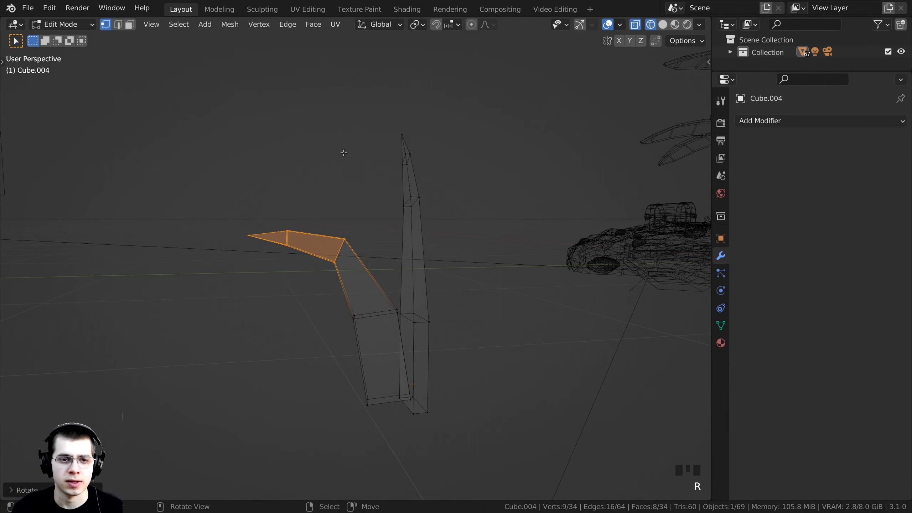
Move the bent blade's tip vertex downward so the end of the blade droops
click(250, 236)
key(g)
click(269, 304)
middle_drag(268, 305, 471, 344)
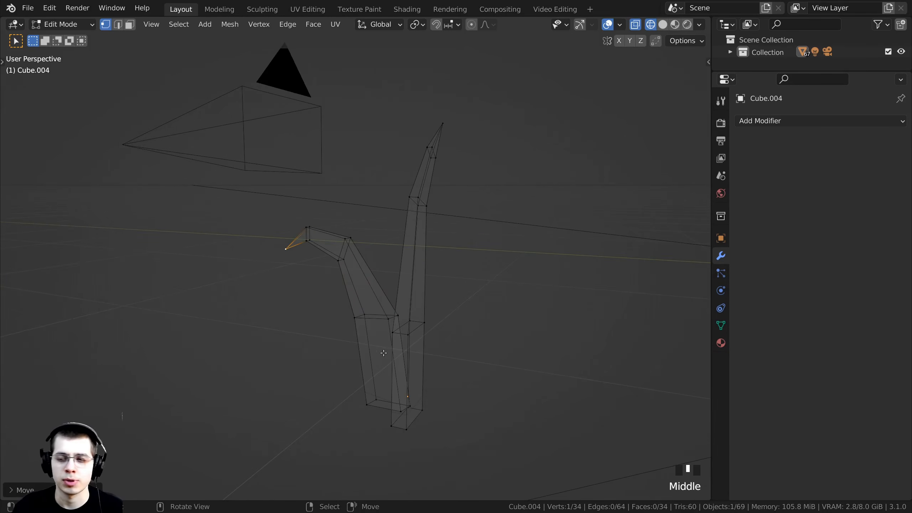
middle_drag(377, 351, 412, 366)
middle_drag(403, 334, 436, 216)
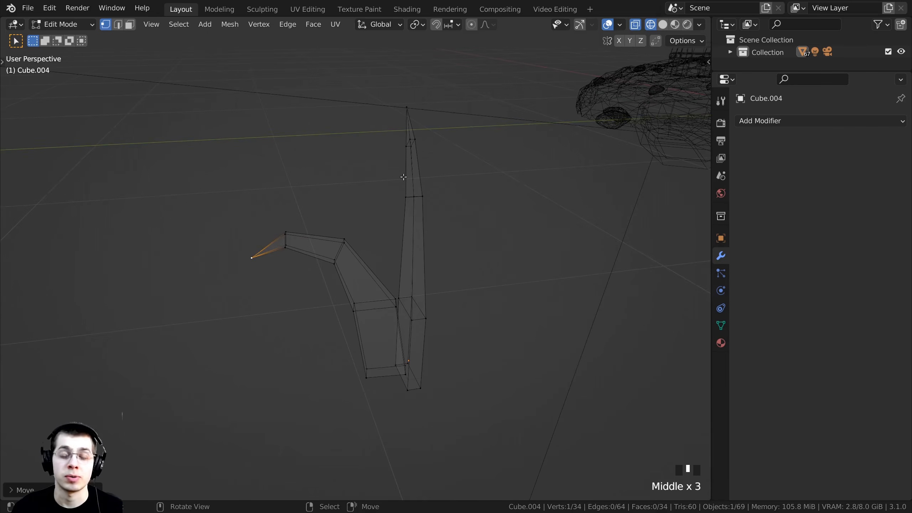
Duplicate both grass blades and rotate the copy so it points away from the originals
key(a)
key(a)
middle_drag(372, 243, 415, 336)
key(shift+d)
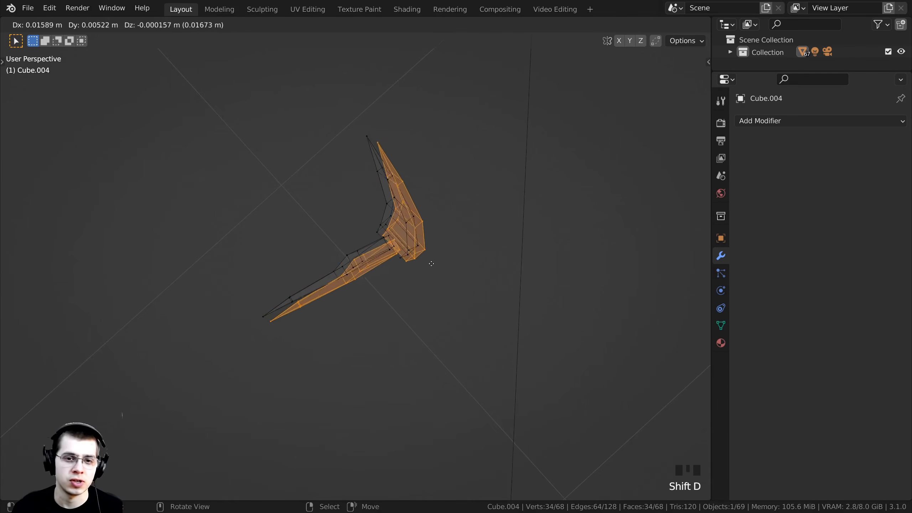
click(498, 219)
key(r)
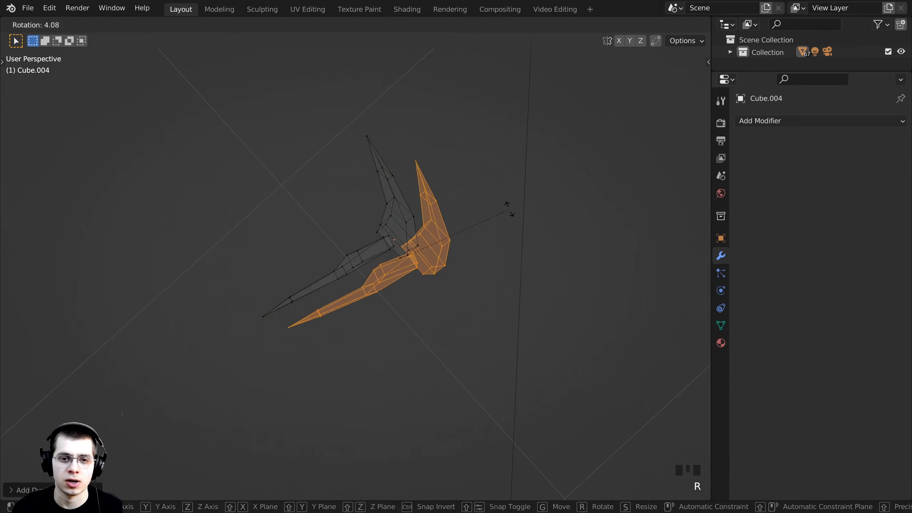
click(348, 304)
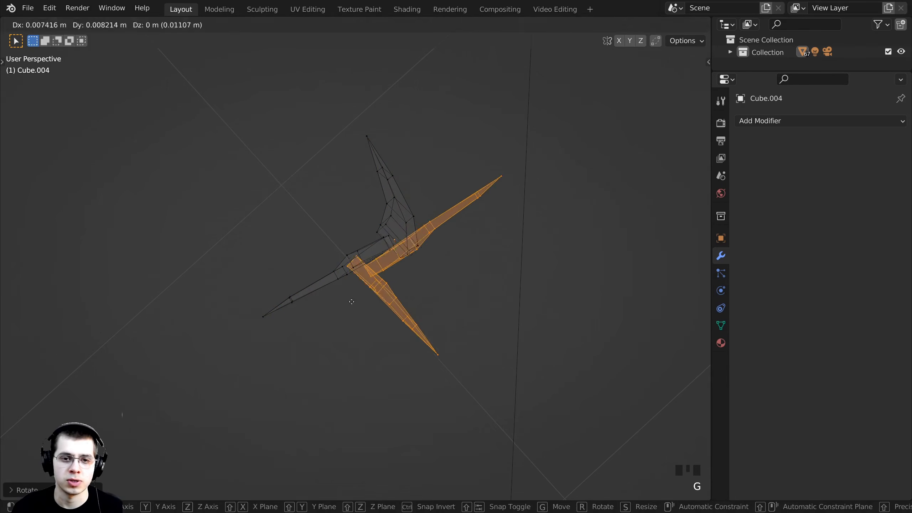
Reposition and rotate the duplicated blades so they spread around the same center as the originals
key(g)
click(392, 301)
key(r)
click(443, 284)
key(g)
click(443, 268)
Adjust the tilt of the duplicated blades and move them into place against the original blades' bases
middle_drag(442, 268, 503, 159)
key(r)
click(536, 173)
key(r)
click(541, 183)
middle_drag(542, 187, 499, 208)
key(g)
click(475, 255)
Select the end segment of one drooping blade and rotate and move it up to straighten the tip
key(a)
shift+middle_drag(277, 149, 321, 253)
key(b)
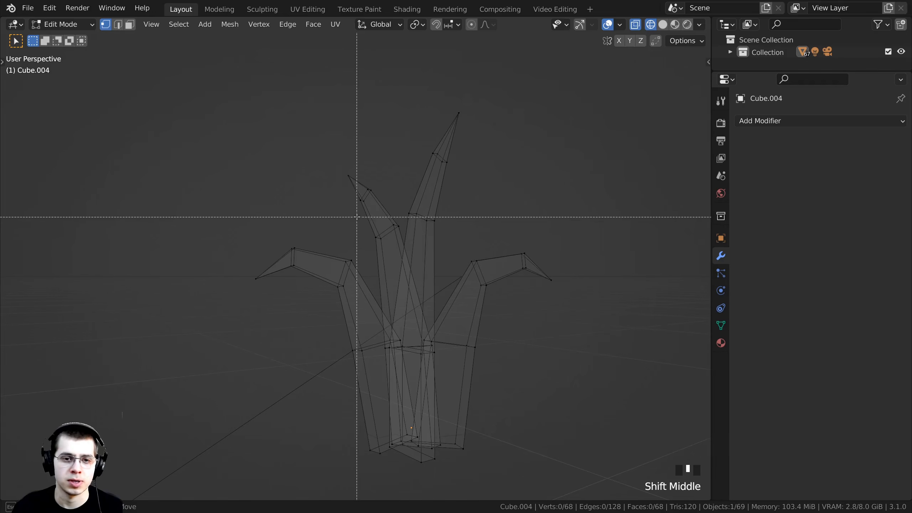
drag(293, 247, 239, 304)
middle_drag(248, 301, 427, 245)
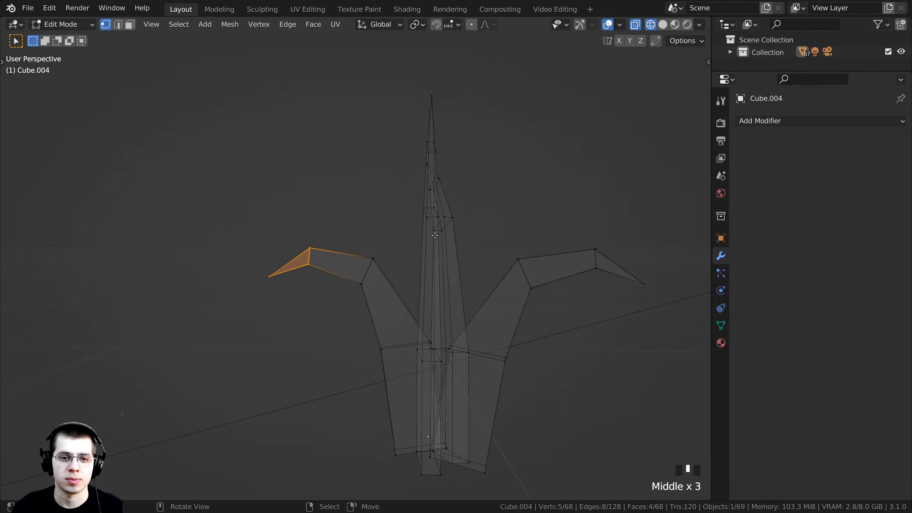
key(r)
click(401, 283)
key(r)
click(403, 286)
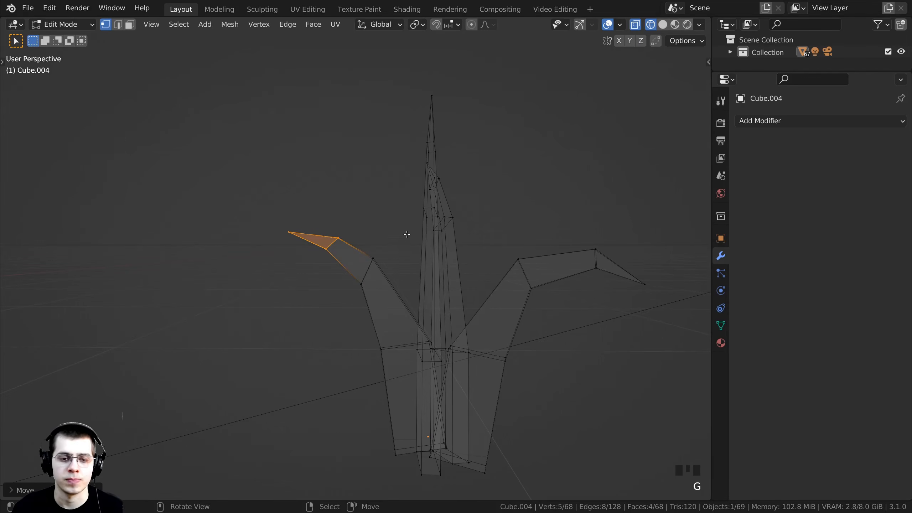
Add the next joint of that blade to the selection, then rotate and raise the upper part to make it more upright
key(b)
drag(341, 279, 323, 303)
key(r)
click(456, 212)
key(g)
click(472, 223)
key(r)
click(473, 220)
key(g)
click(470, 222)
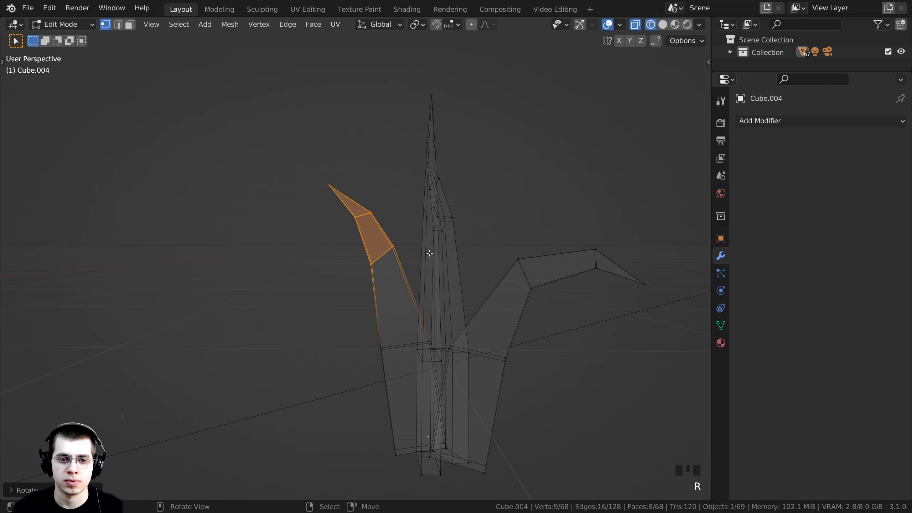
Return the viewport to solid shading, clear the selection and check the clump from several angles
key(z)
mouse_move(421, 255)
middle_down()
mouse_move(508, 257)
mouse_move(397, 247)
mouse_move(453, 266)
middle_up()
click(526, 259)
scroll(466, 253, down, 5)
middle_drag(384, 248, 435, 264)
click(431, 264)
middle_drag(392, 268, 349, 256)
scroll(350, 255, up, 3)
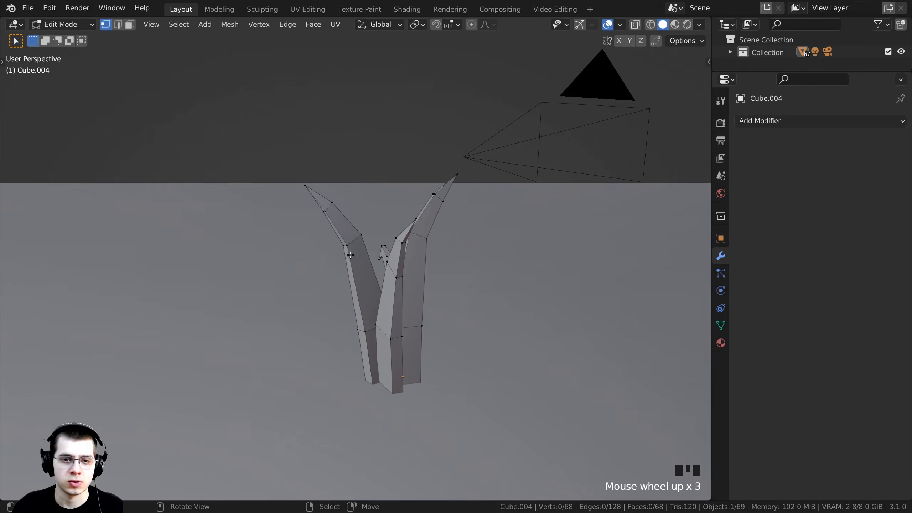
scroll(350, 256, up, 2)
scroll(345, 233, down, 1)
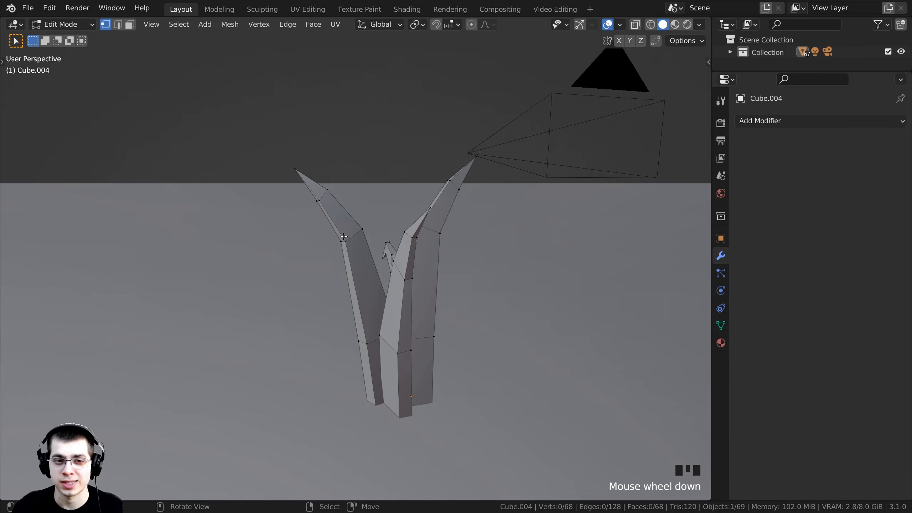
Select one entire linked blade, scale it along Z and lower its base to match the other blades
key(l)
middle_drag(357, 222, 286, 166)
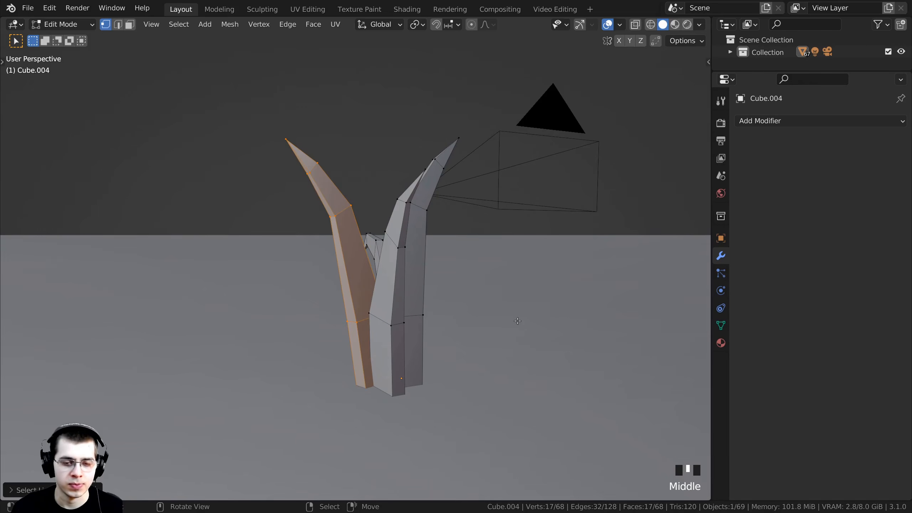
key(s)
key(z)
click(472, 307)
middle_drag(471, 307, 503, 318)
key(g)
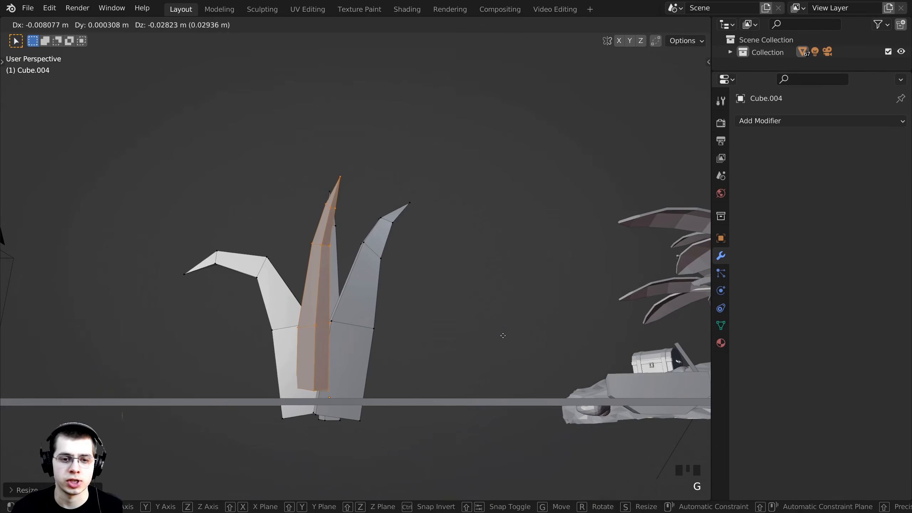
click(503, 359)
middle_drag(503, 359, 420, 363)
key(g)
click(454, 416)
Select all four blades and move the whole clump closer to its origin
shift+middle_drag(420, 363, 391, 244)
scroll(372, 293, up, 4)
scroll(421, 299, down, 2)
scroll(381, 263, up, 2)
key(a)
key(a)
key(a)
key(a)
key(a)
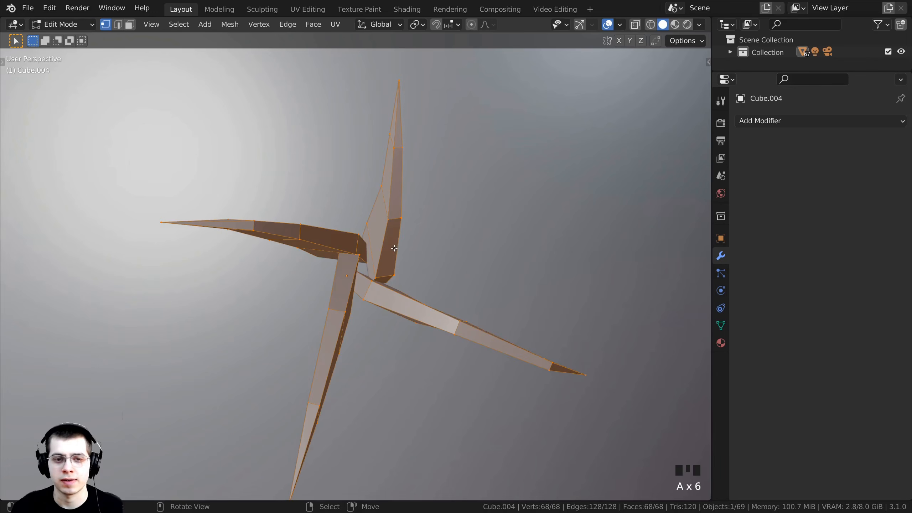
key(g)
click(369, 264)
Adjust the clump's position so its bases sink slightly into the ground, and return to Object Mode
scroll(368, 264, down, 4)
middle_drag(368, 264, 400, 204)
scroll(408, 231, up, 2)
key(g)
middle_drag(396, 238, 431, 273)
click(397, 253)
key(g)
click(397, 257)
key(g)
click(380, 258)
scroll(234, 103, up, 3)
scroll(273, 201, down, 3)
key(Tab)
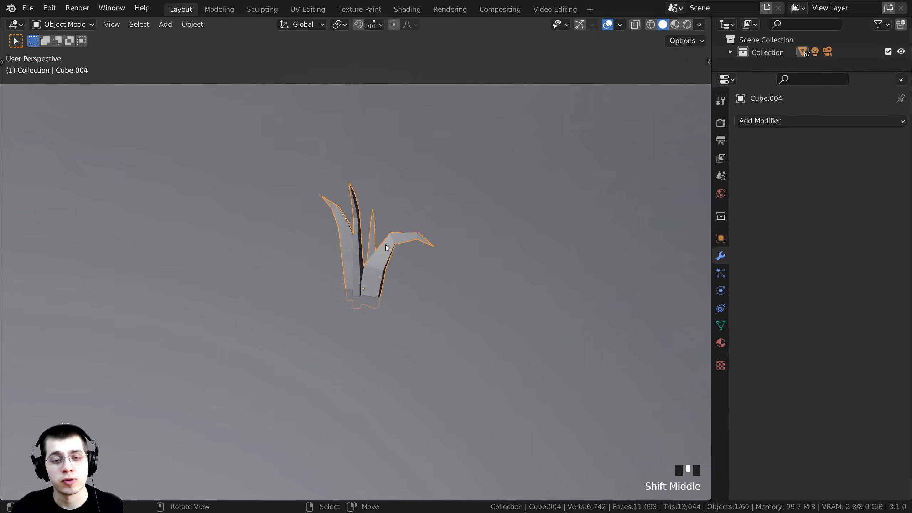
Duplicate the grass clump and place the copy beside the original
scroll(335, 268, up, 2)
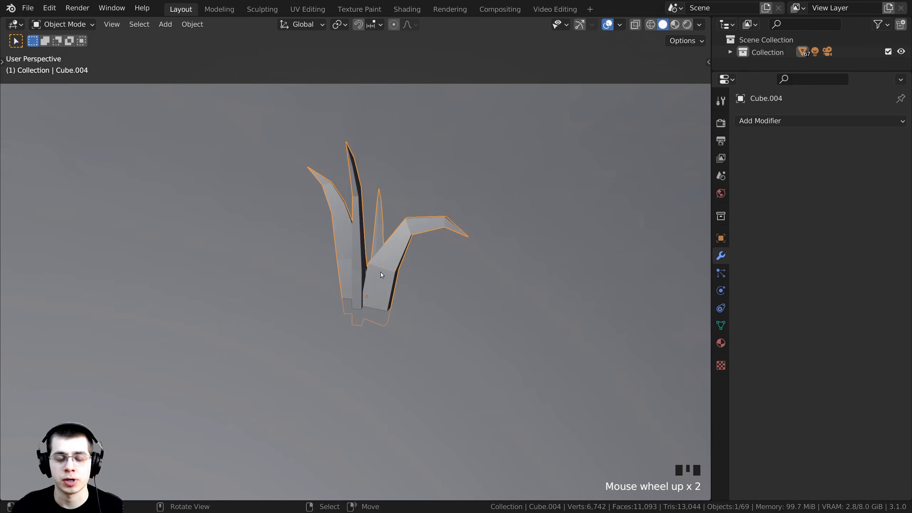
key(shift+d)
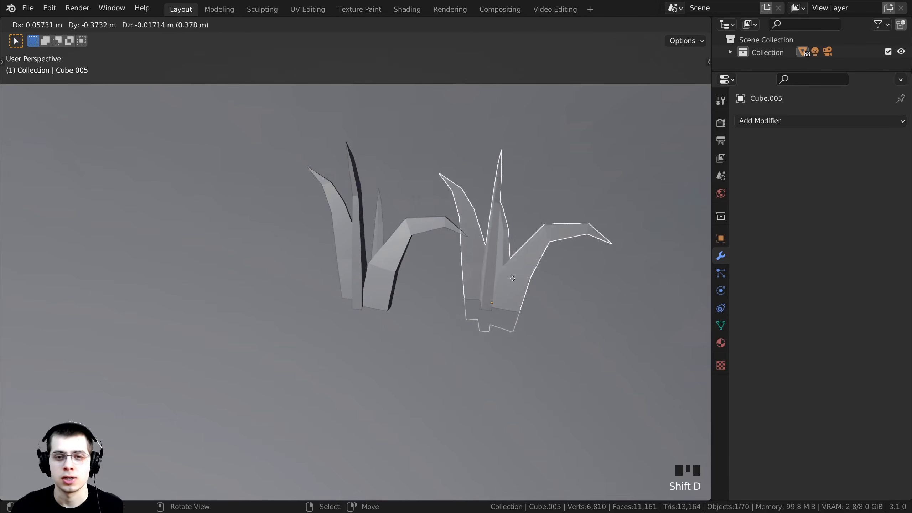
click(561, 275)
shift+middle_drag(560, 274, 548, 188)
Duplicate all blades inside the second clump's mesh and rotate the duplicated set to vary their direction
key(Tab)
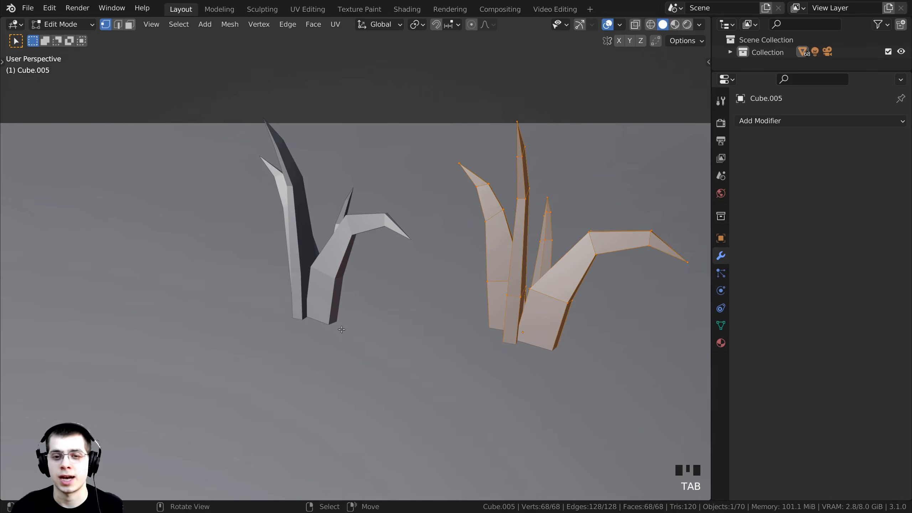
scroll(534, 279, down, 2)
middle_drag(534, 280, 283, 371)
middle_drag(338, 329, 323, 360)
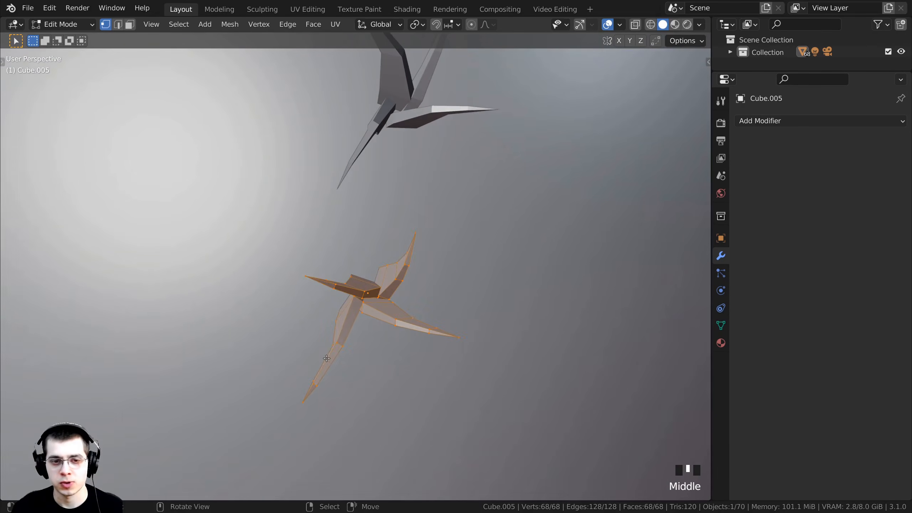
key(shift+d)
click(344, 305)
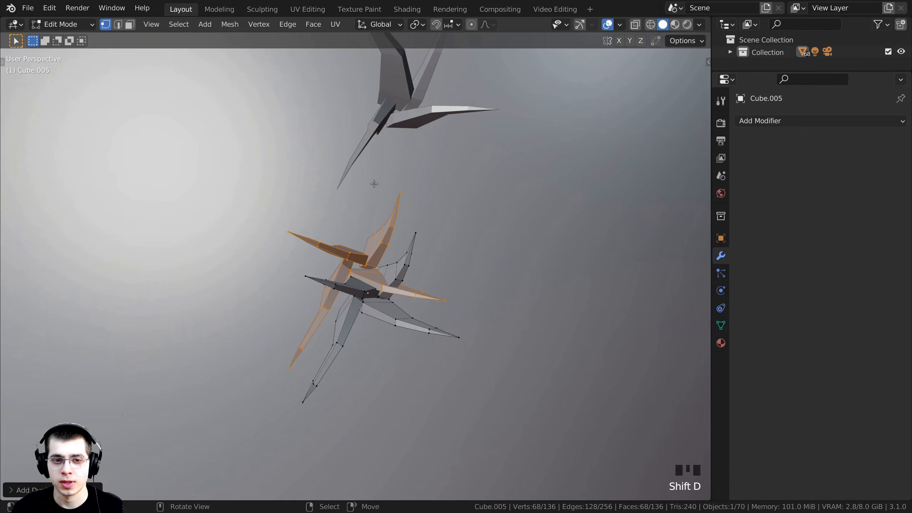
key(r)
click(409, 355)
middle_drag(409, 355, 438, 306)
Tilt and reposition the added blades so they fit among the second clump's existing blades
key(r)
click(411, 198)
key(g)
click(414, 202)
key(g)
click(434, 222)
scroll(434, 222, up, 2)
scroll(437, 231, down, 2)
key(r)
click(456, 233)
Fine-tune the added blades' position and rotation at the base of the denser clump, and return to Object Mode
key(g)
click(606, 264)
key(r)
click(606, 266)
key(g)
click(602, 268)
key(Tab)
Duplicate the original four-blade clump and place the copy on its free side, opposite the denser clump
scroll(602, 268, down, 3)
scroll(438, 306, up, 2)
middle_drag(382, 280, 516, 276)
scroll(327, 280, up, 2)
click(295, 276)
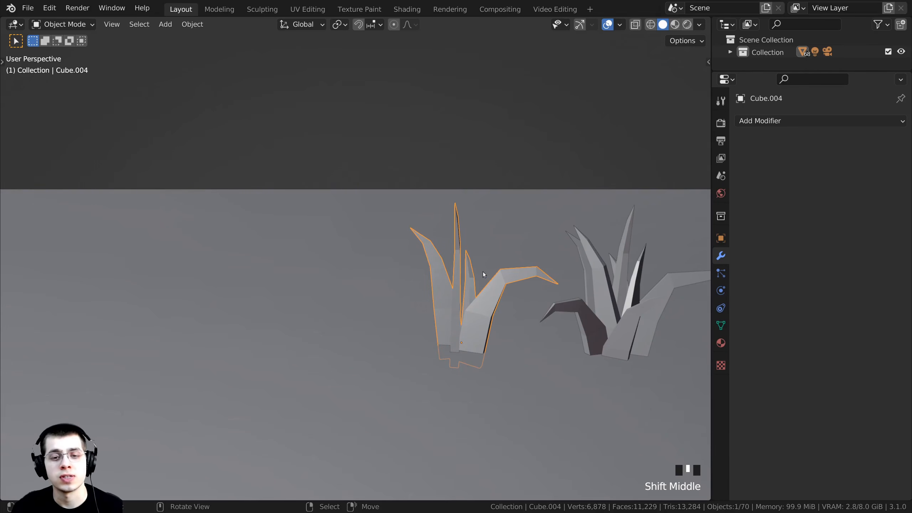
key(shift+d)
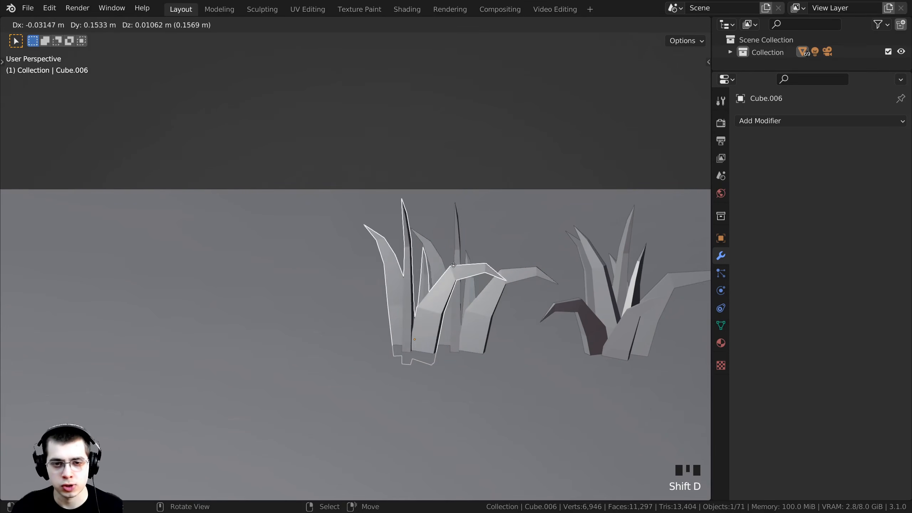
click(395, 270)
key(g)
click(408, 273)
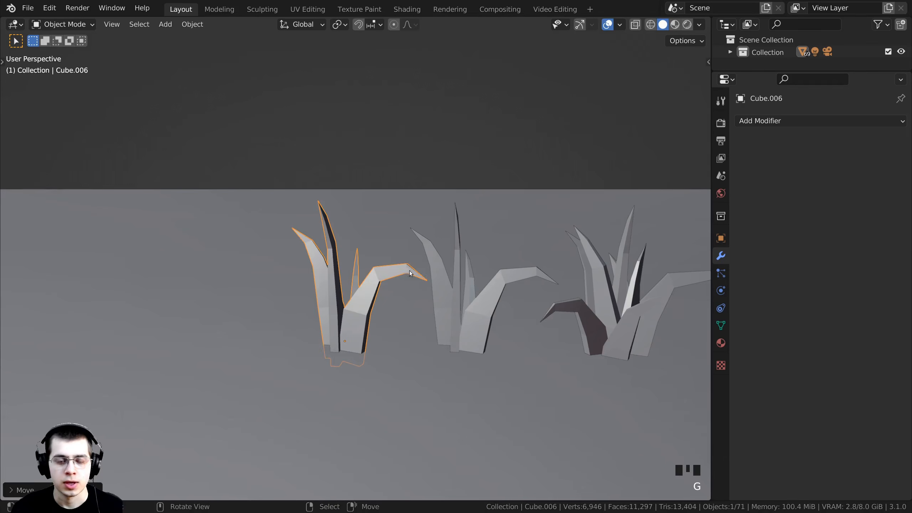
Enter Edit Mode on the new four-blade clump copy in wireframe shading and clear its vertex selection
key(Tab)
shift+middle_drag(421, 272, 471, 276)
key(z)
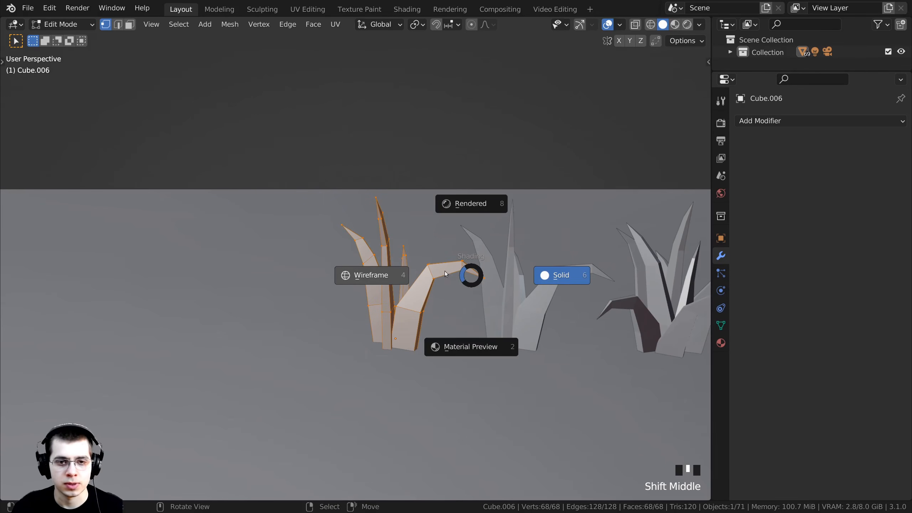
click(354, 273)
scroll(442, 223, up, 3)
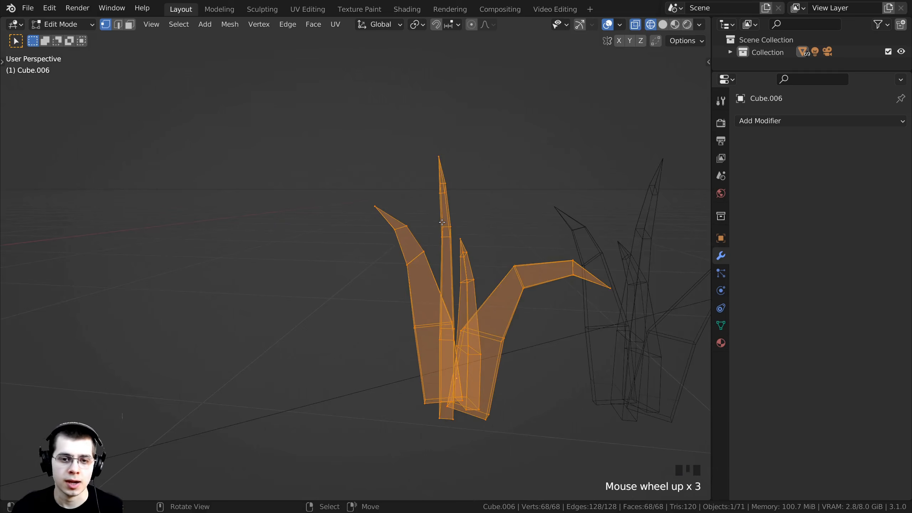
key(a)
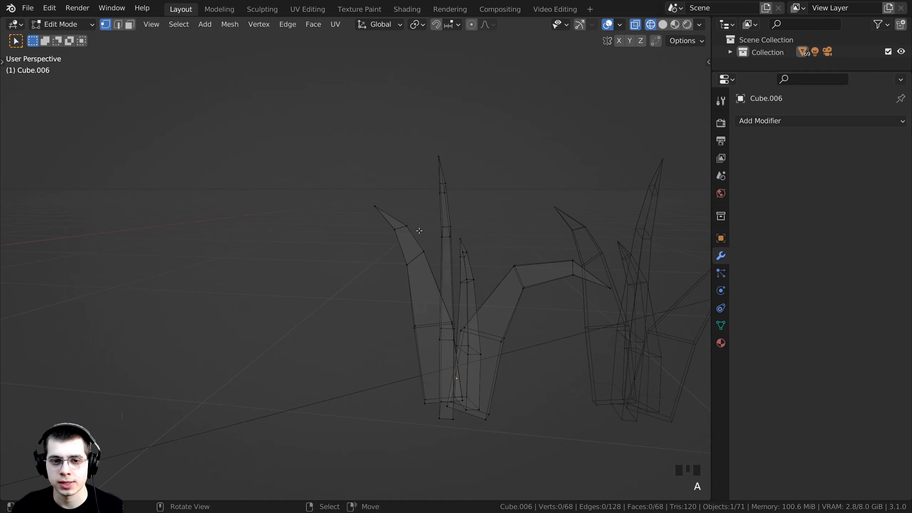
shift+middle_drag(420, 231, 421, 205)
Select only the upper section of the tall blade, leaving out the neighbouring blade's tip, and rotate and move it outward to bend the blade
key(b)
drag(431, 125, 463, 227)
middle_drag(463, 227, 382, 230)
shift+middle_drag(532, 238, 444, 242)
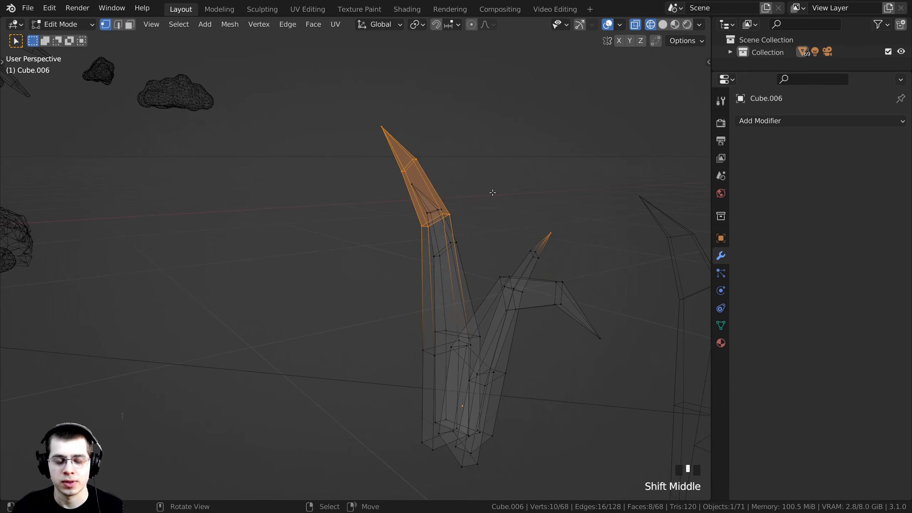
key(b)
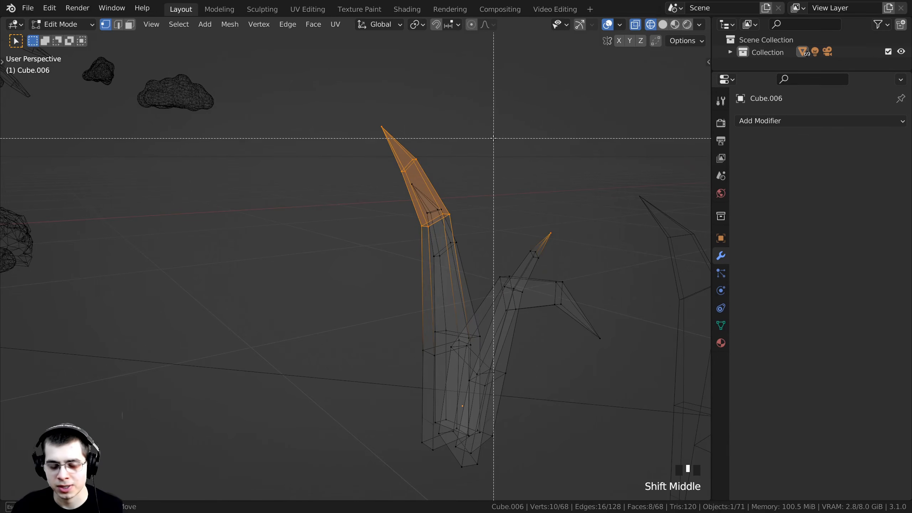
middle_drag(503, 160, 597, 350)
middle_drag(484, 338, 568, 171)
key(r)
click(529, 124)
key(g)
click(514, 178)
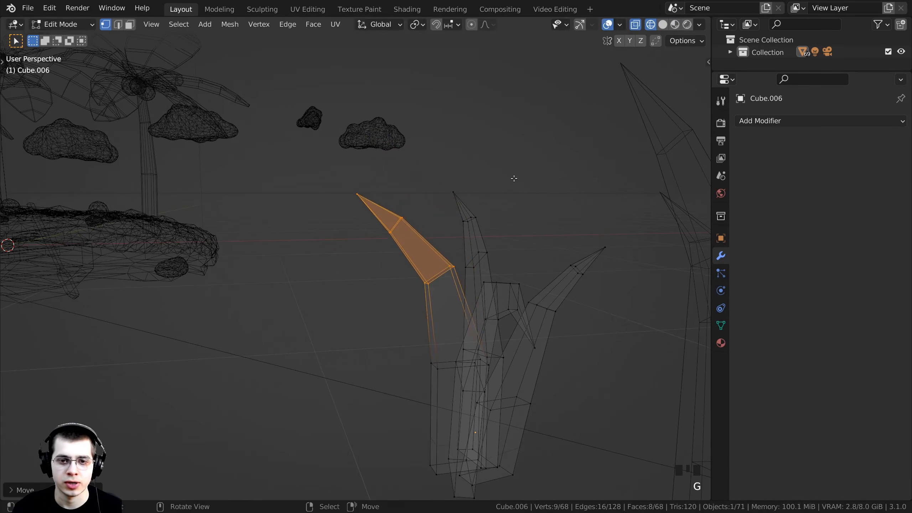
Refine the bend by rotating and repositioning the tall blade's upper section a few more times, then deselect everything
middle_drag(503, 244, 483, 245)
key(r)
click(498, 296)
key(g)
click(511, 306)
key(r)
click(514, 319)
key(g)
click(517, 320)
scroll(420, 304, up, 2)
key(alt+a)
Delete all vertices of the wide, strongly bent blade from the copied clump
middle_drag(419, 228, 495, 282)
shift+middle_drag(336, 279, 412, 249)
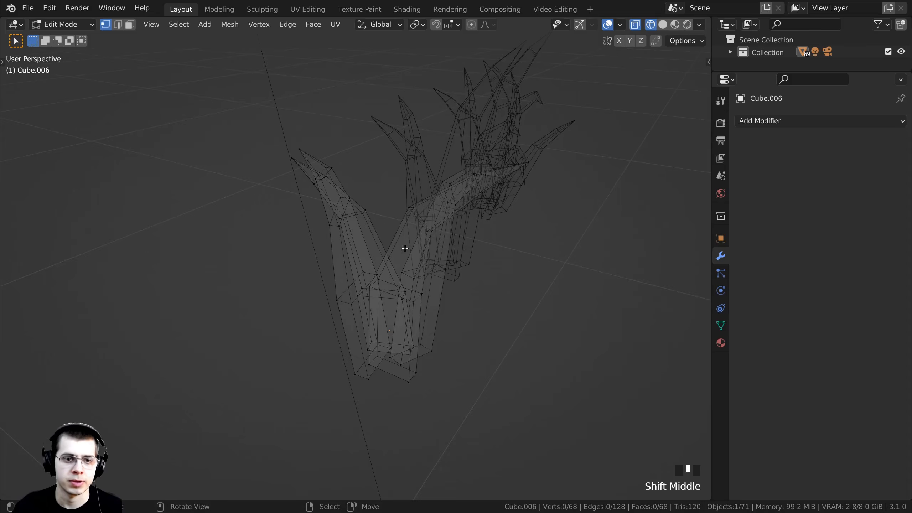
middle_drag(296, 244, 255, 226)
middle_drag(334, 207, 310, 195)
shift+middle_drag(539, 302, 376, 228)
scroll(410, 216, up, 2)
scroll(396, 228, down, 2)
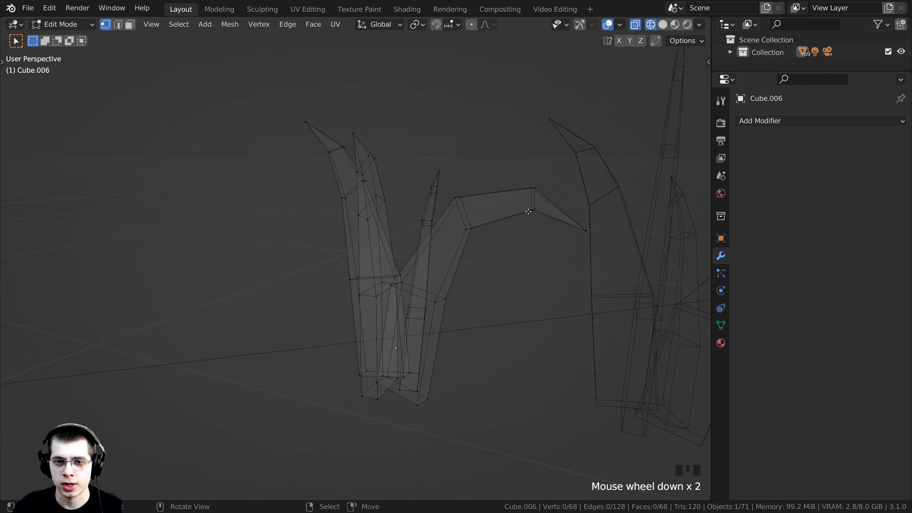
key(l)
middle_drag(528, 212, 471, 245)
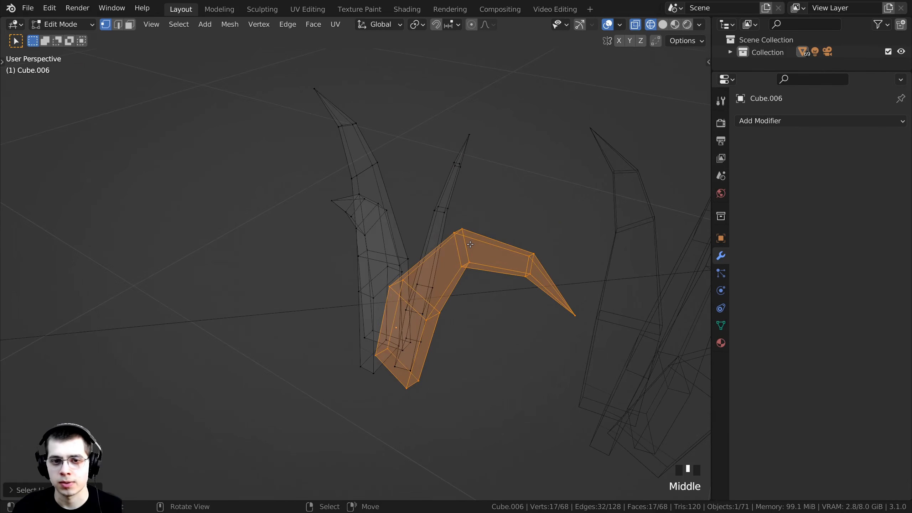
key(x)
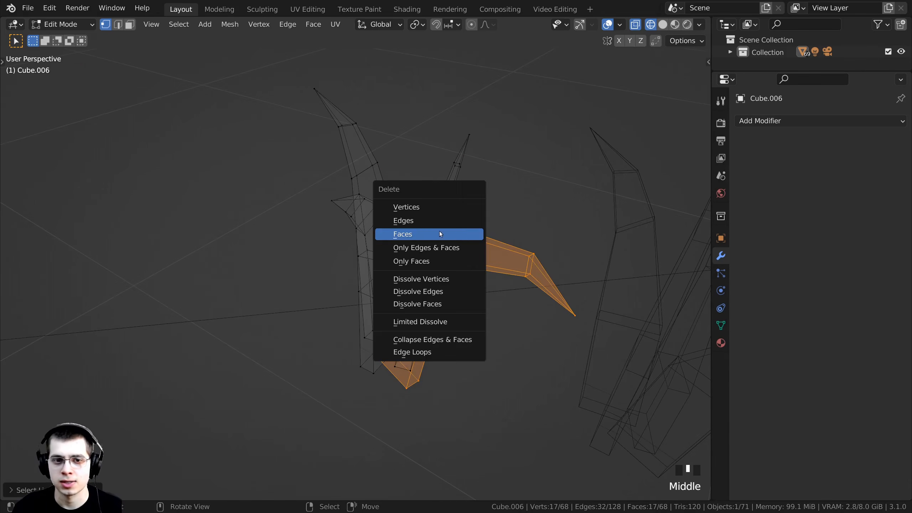
click(430, 207)
Return to solid shading and Object Mode, and select the densest of the three clumps
key(z)
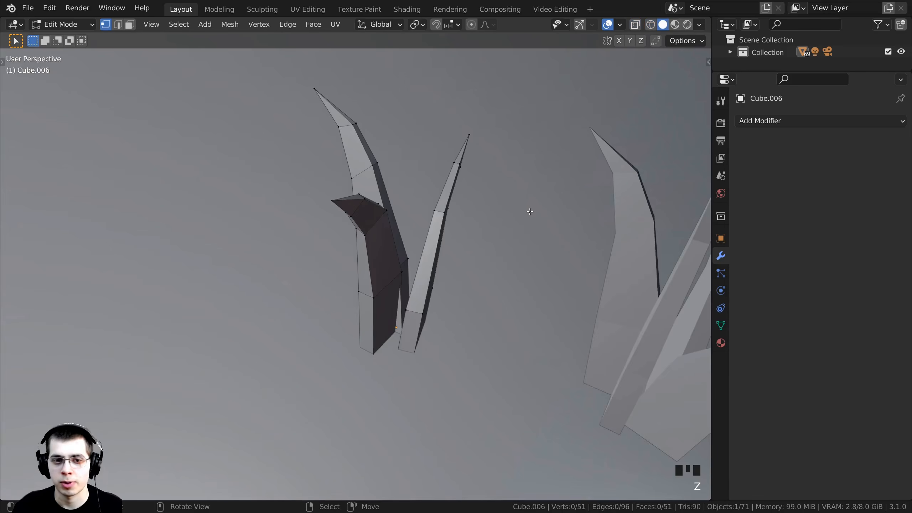
scroll(530, 211, down, 3)
key(Tab)
shift+middle_drag(477, 328, 461, 245)
right_click(476, 248)
right_click(377, 244)
right_click(303, 244)
right_click(374, 246)
right_click(447, 250)
shift+middle_drag(454, 254, 449, 261)
scroll(449, 261, down, 1)
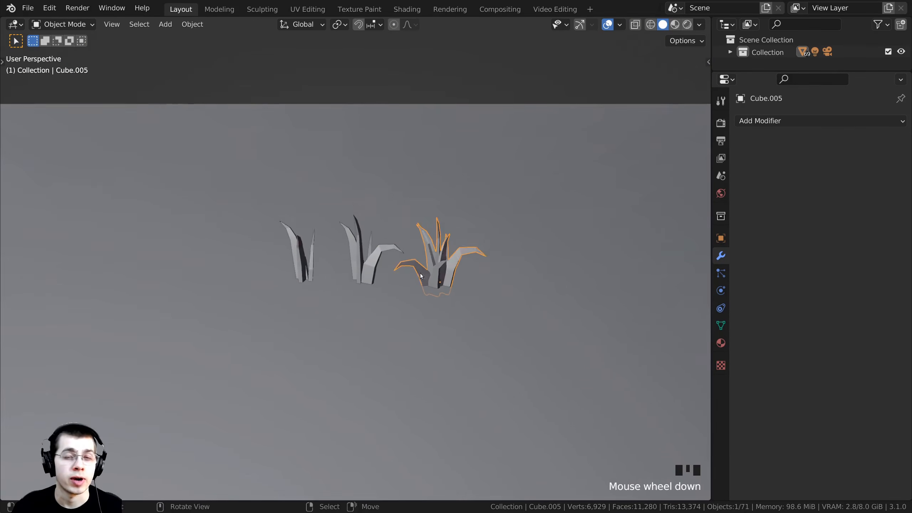
scroll(454, 239, up, 3)
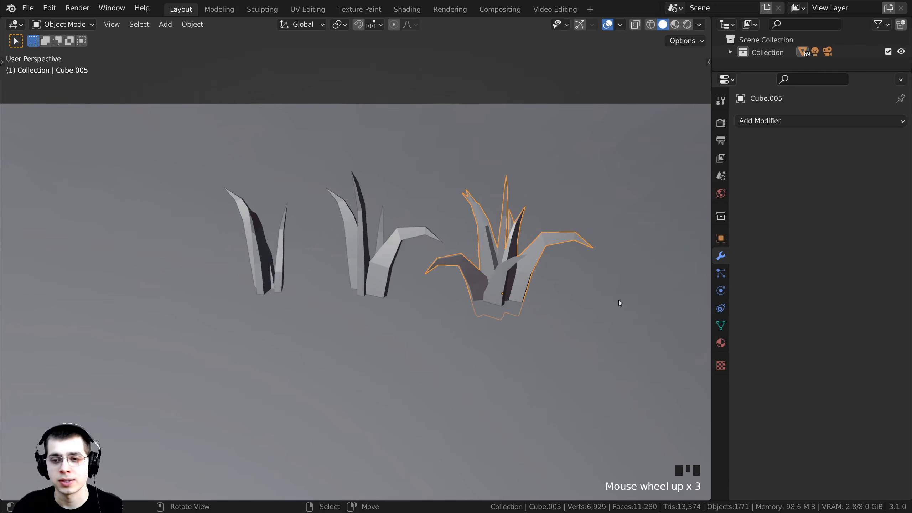
Create a new material on the densest clump and name it Grass
click(721, 343)
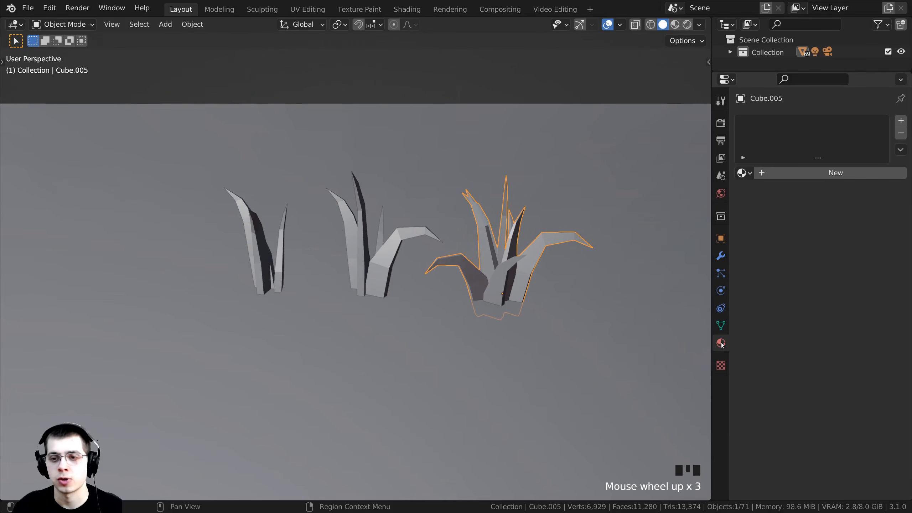
click(781, 176)
click(782, 176)
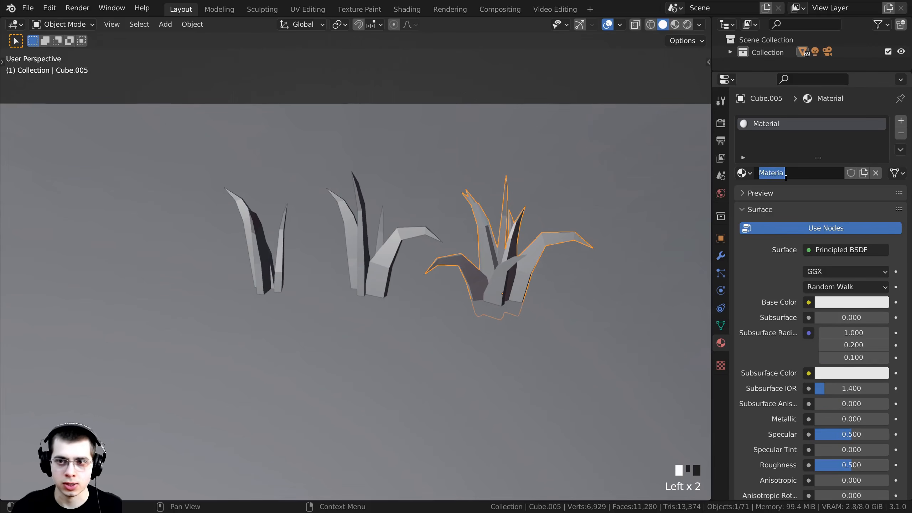
text(Grass)
key(Return)
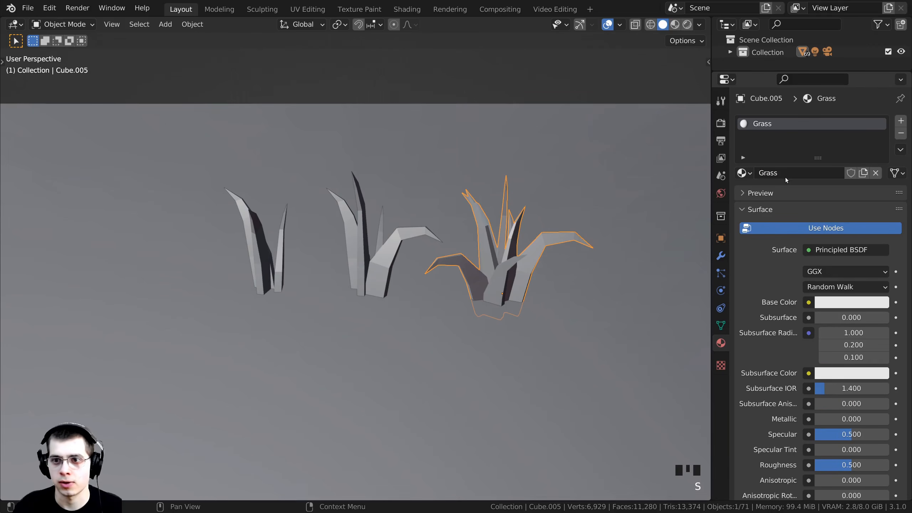
Switch to the Shading workspace and frame the Grass material's Principled BSDF node with free space before it
middle_drag(646, 205, 632, 204)
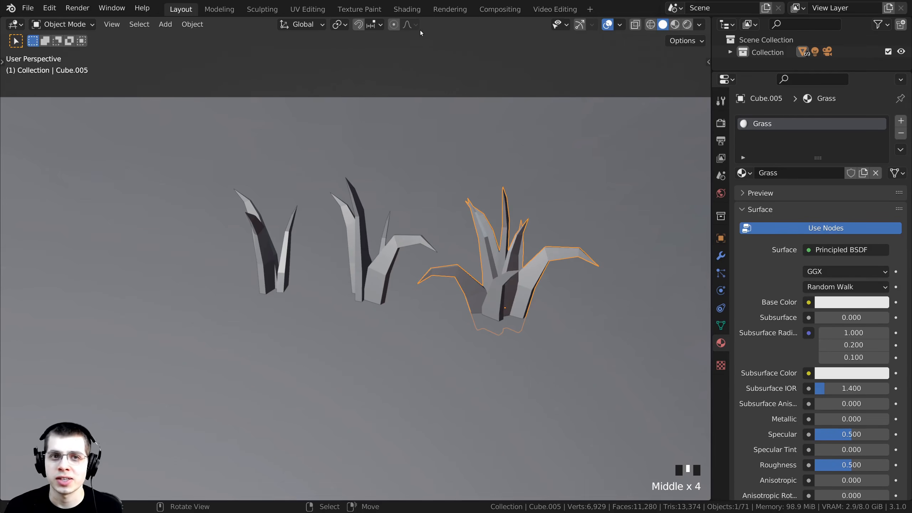
click(411, 13)
scroll(559, 323, down, 6)
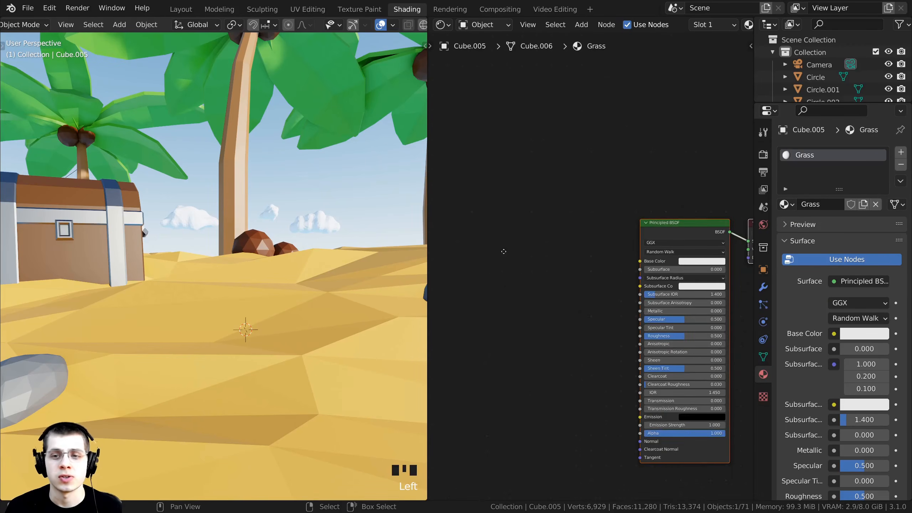
middle_drag(508, 259, 468, 217)
scroll(624, 151, up, 2)
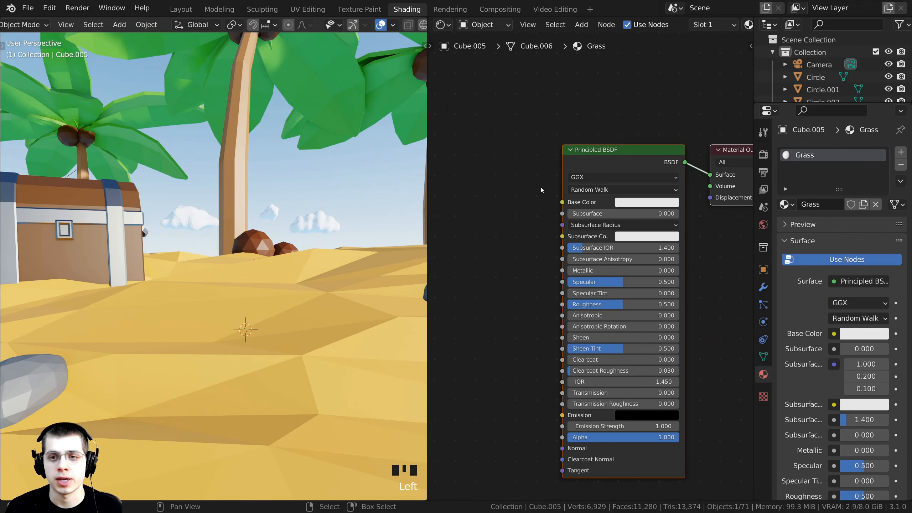
middle_drag(541, 190, 561, 184)
middle_drag(547, 310, 554, 305)
scroll(522, 249, down, 2)
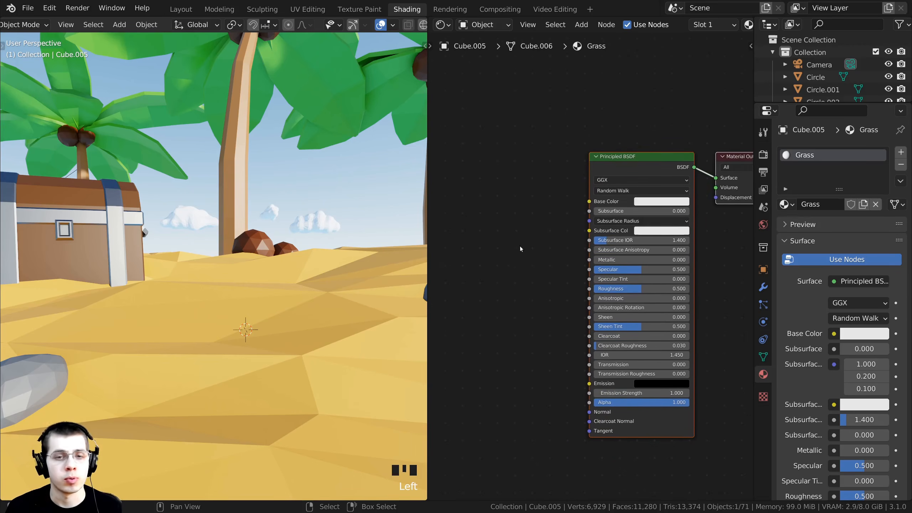
middle_drag(522, 249, 546, 255)
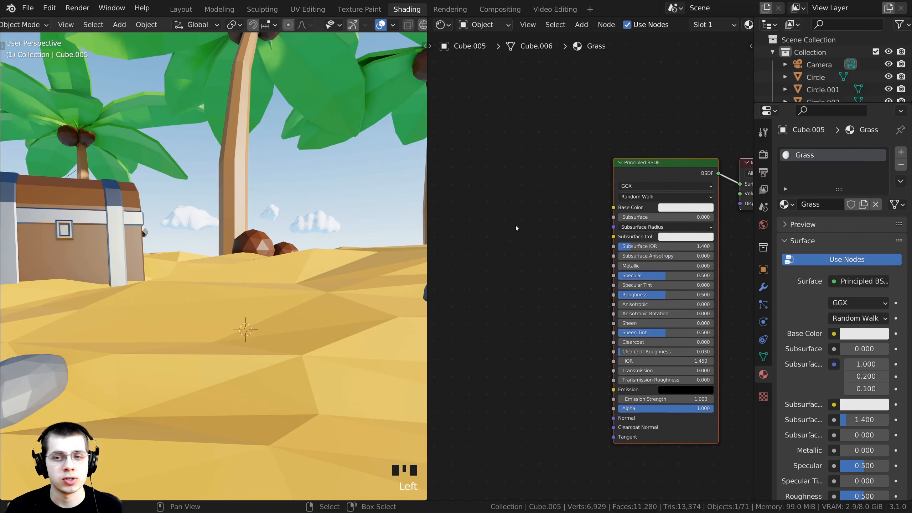
Add an Object Info node and place it ahead of the Principled BSDF node
key(shift+a)
click(542, 203)
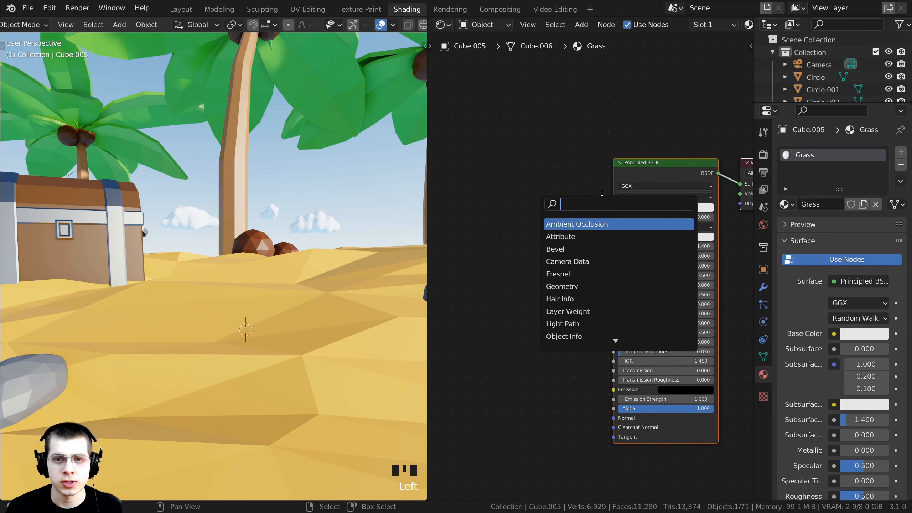
text(obj)
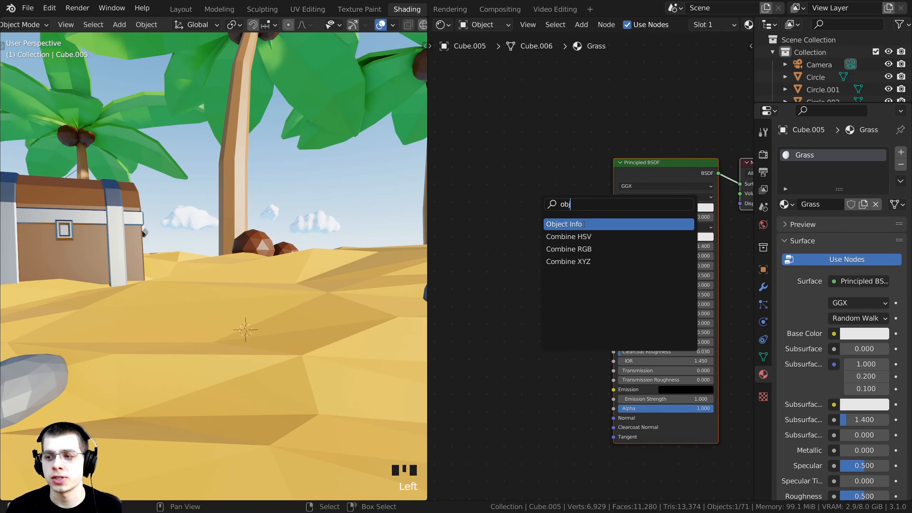
click(583, 224)
click(569, 242)
Frame the grass clumps in the viewport and connect Object Info's Random output to the Principled BSDF's Base Color
scroll(331, 208, down, 6)
middle_drag(330, 208, 299, 224)
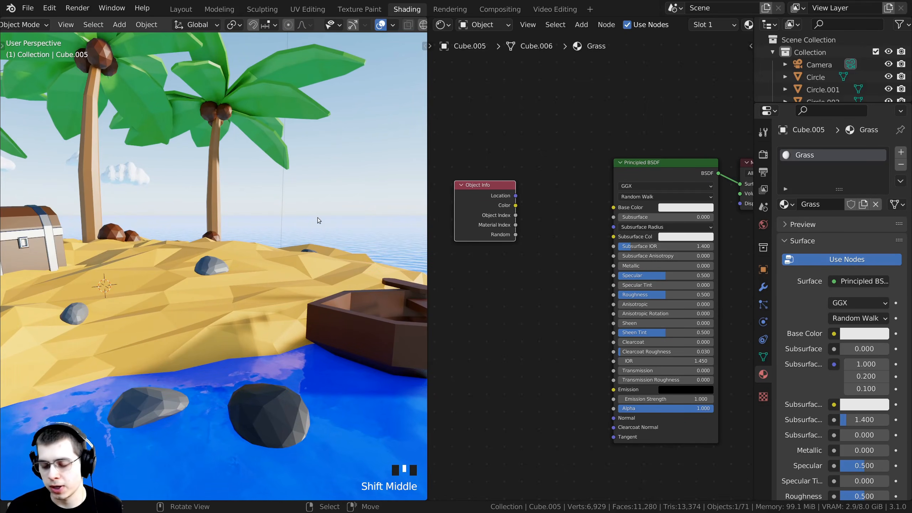
key(KP_Decimal)
shift+middle_drag(278, 338, 297, 371)
scroll(550, 314, up, 5)
middle_drag(453, 205, 488, 280)
drag(482, 284, 660, 256)
middle_drag(519, 301, 533, 300)
middle_drag(244, 302, 271, 283)
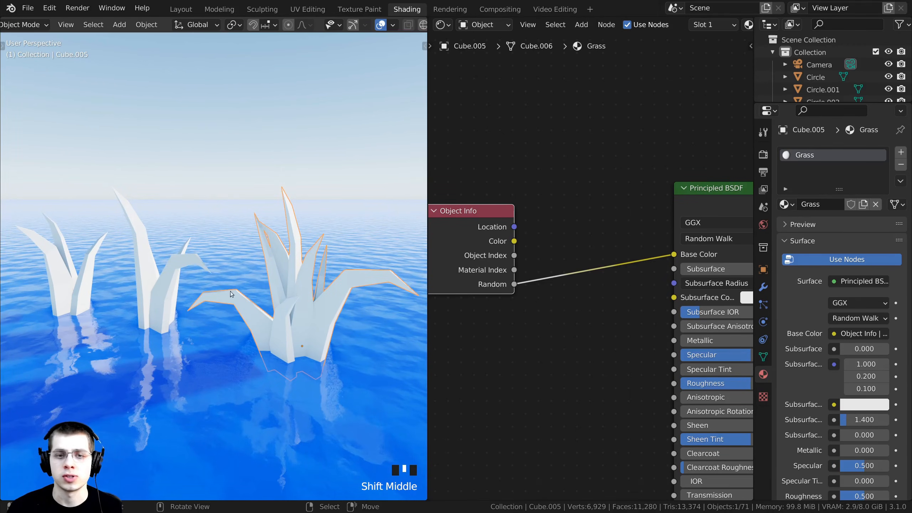
Assign the existing Grass material to the middle four-blade clump
right_click(164, 293)
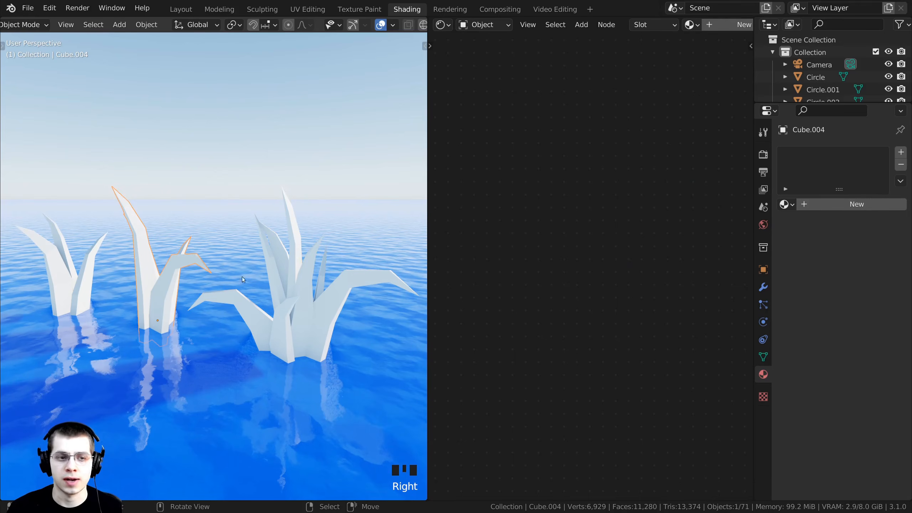
click(785, 204)
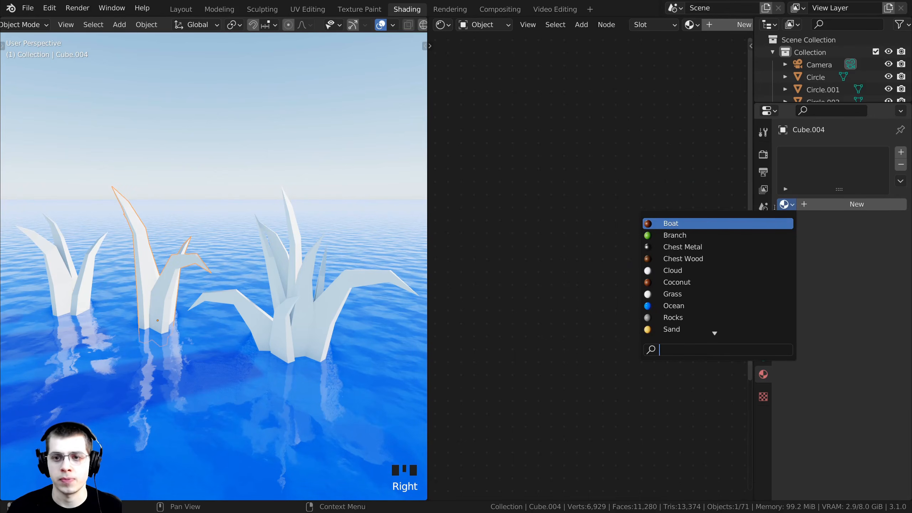
scroll(677, 271, down, 1)
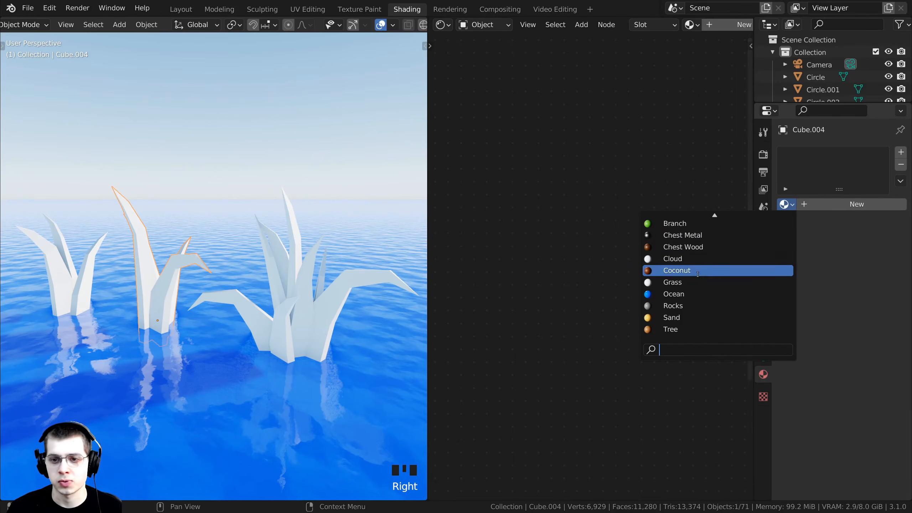
click(678, 284)
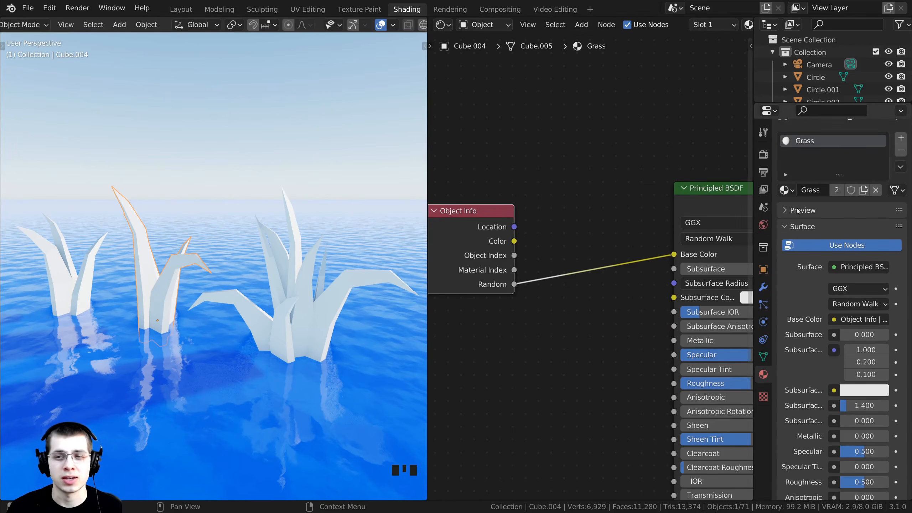
Apply the Grass material to the smallest, three-blade clump as well and leave that clump selected
shift+middle_drag(151, 265, 270, 260)
scroll(667, 32, down, 4)
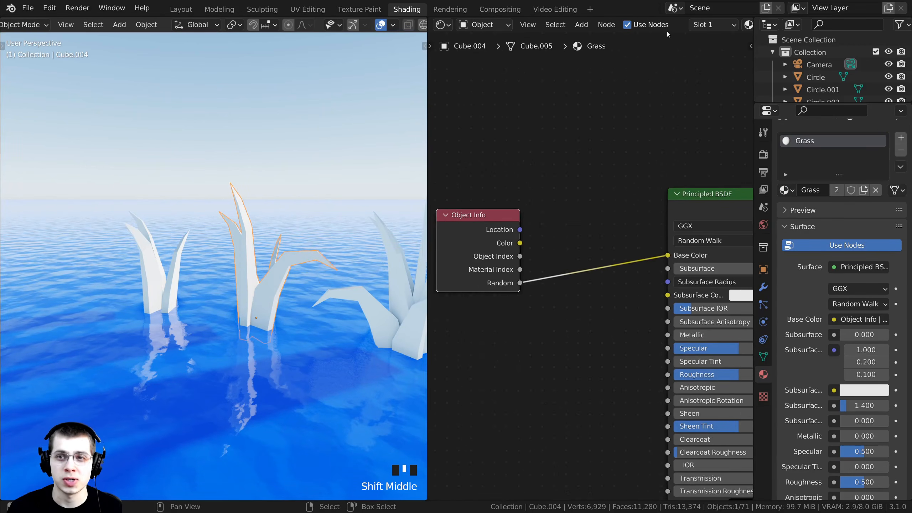
scroll(672, 29, down, 3)
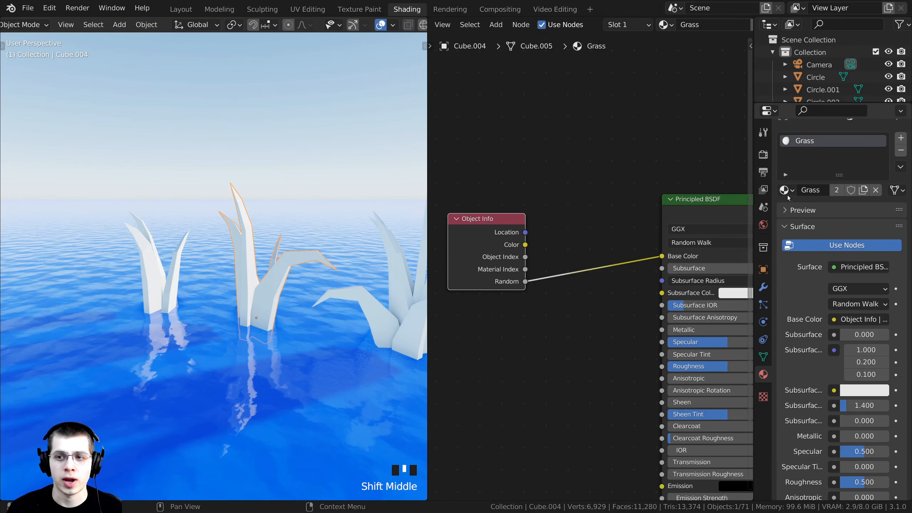
drag(786, 141, 158, 275)
right_click(154, 259)
right_click(227, 281)
right_click(157, 283)
Widen the node editor and move the Object Info and Principled BSDF nodes further apart
scroll(156, 283, up, 3)
scroll(550, 234, up, 2)
drag(550, 234, 534, 228)
drag(426, 205, 345, 212)
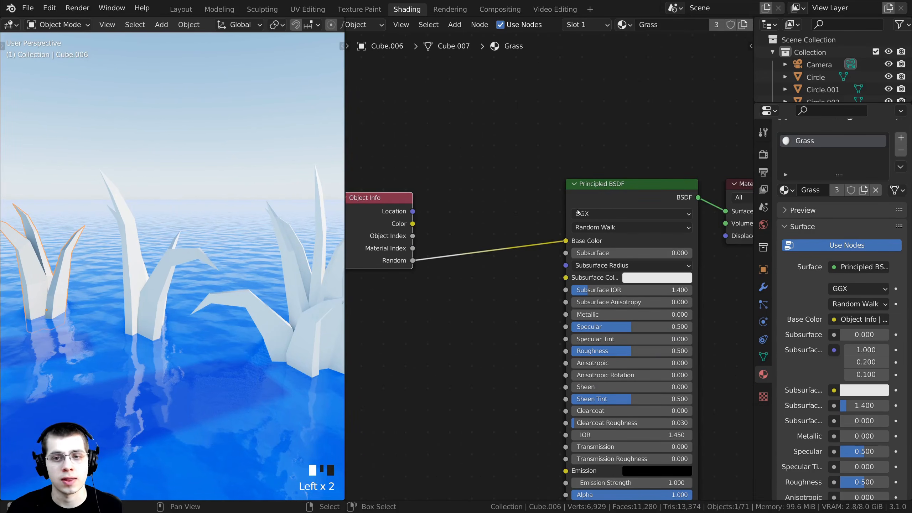
drag(392, 259, 387, 254)
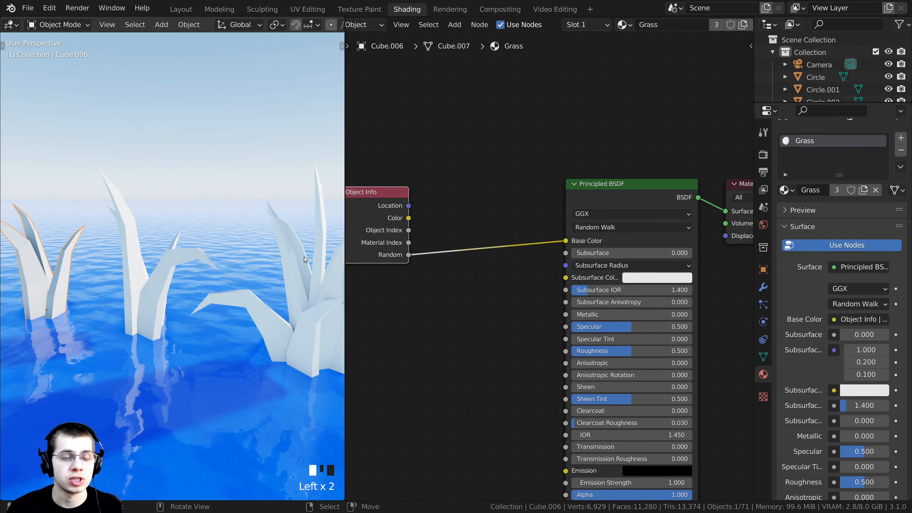
drag(594, 182, 604, 182)
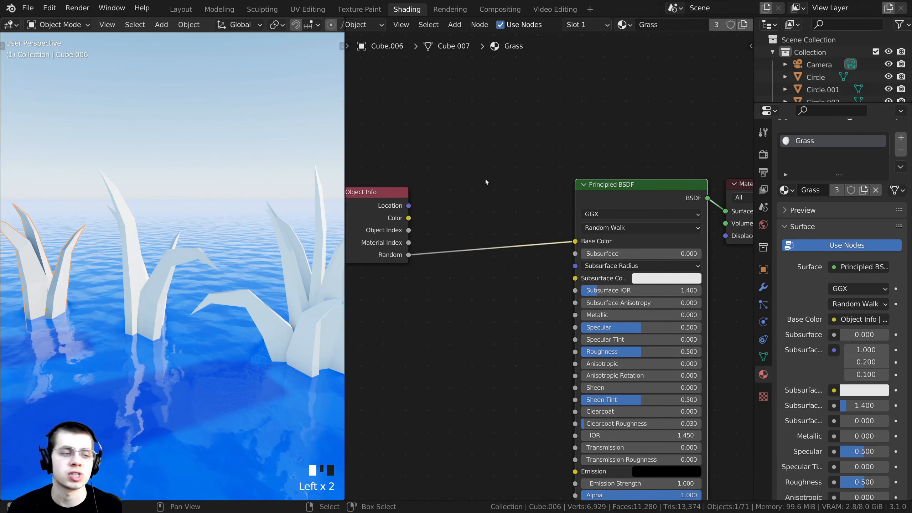
Insert a ColorRamp node between Object Info's Random output and the Principled BSDF's Base Color, nudging the nodes for spacing
scroll(496, 210, up, 1)
key(shift+a)
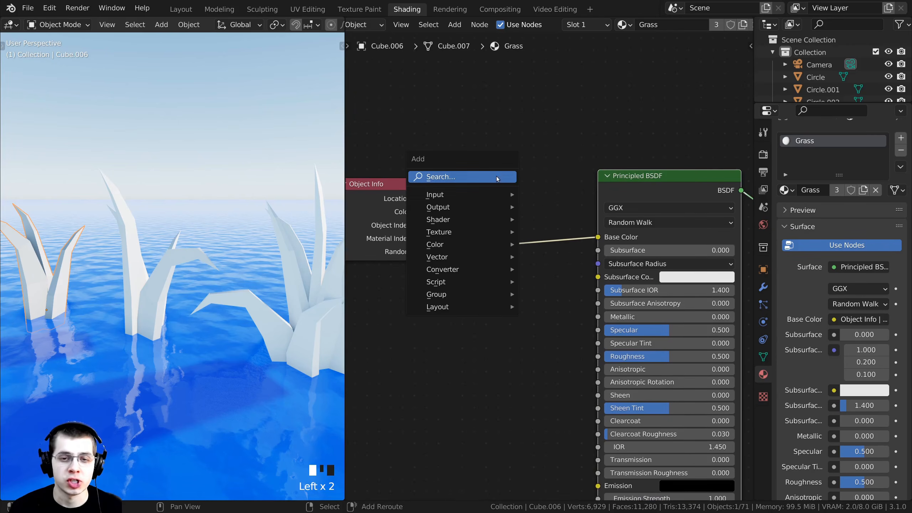
click(446, 176)
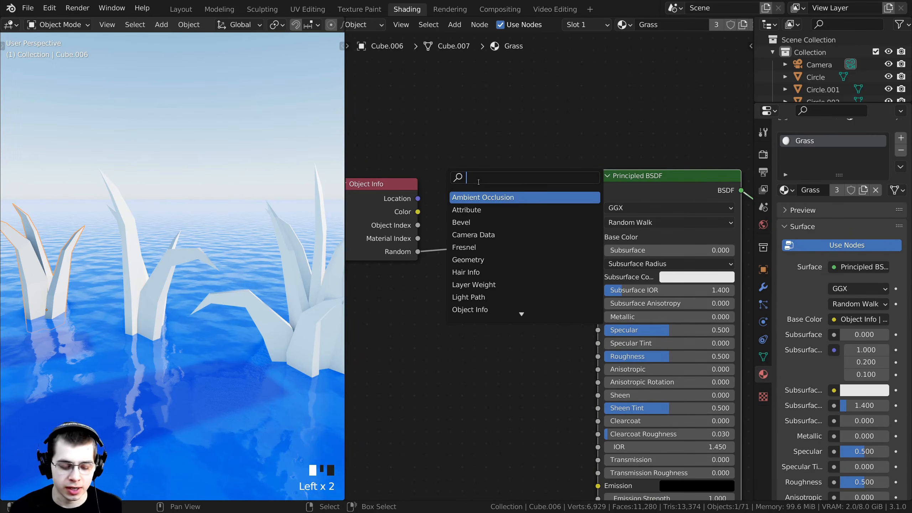
text(col)
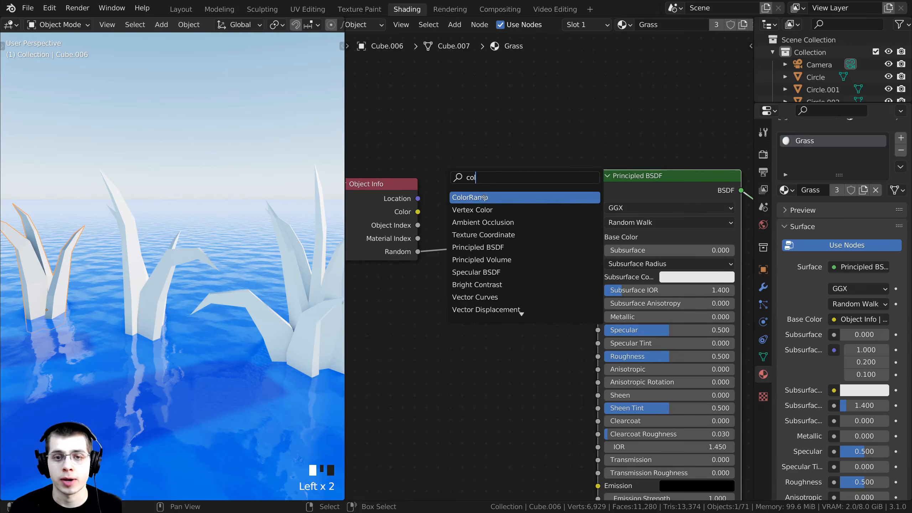
click(484, 197)
click(496, 197)
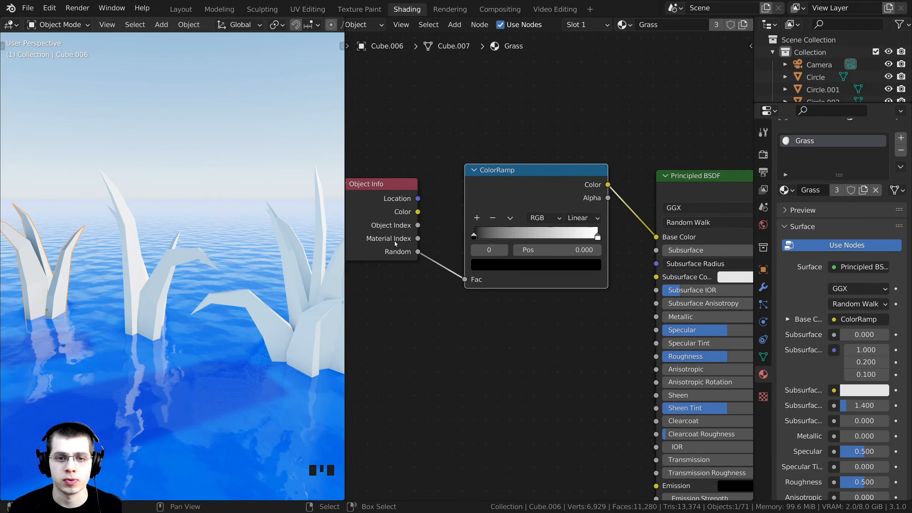
drag(391, 246, 392, 249)
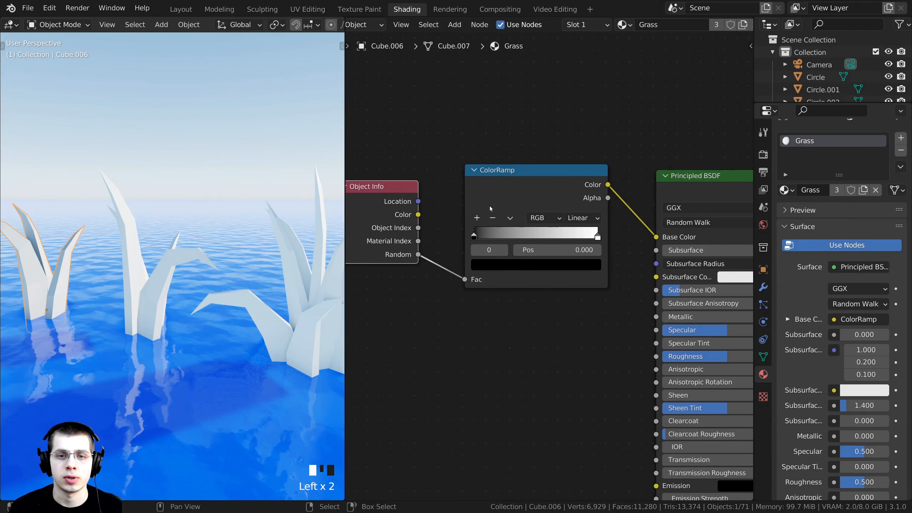
drag(499, 190, 501, 184)
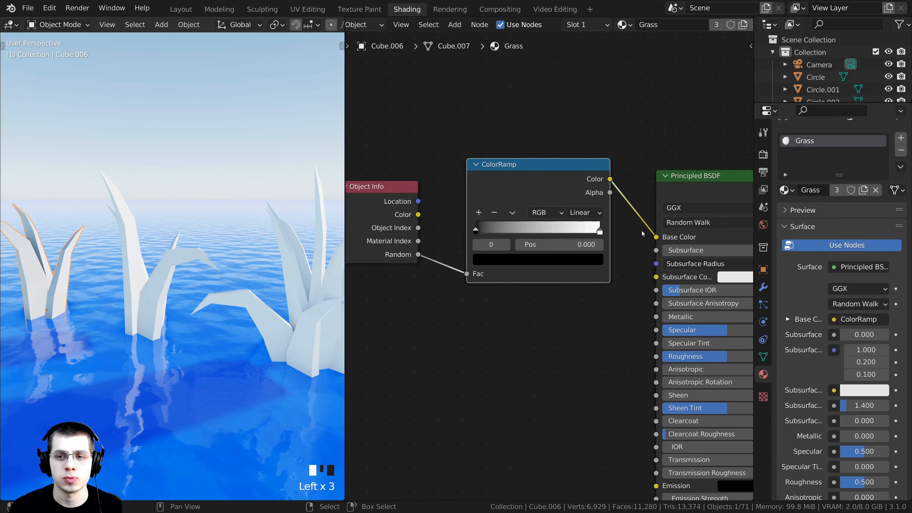
Set the ColorRamp's first stop, at position 0.000, to a dark olive yellow
scroll(556, 256, down, 4)
click(490, 292)
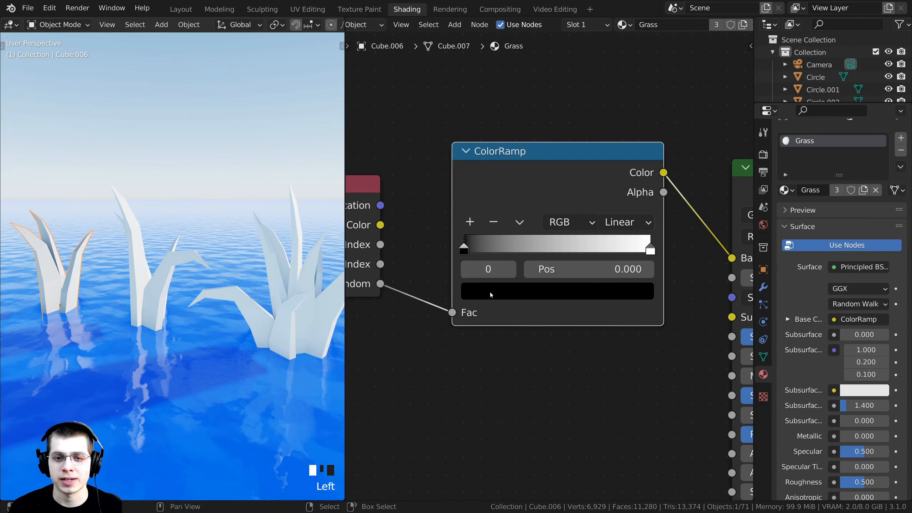
drag(613, 155, 613, 70)
drag(538, 110, 486, 125)
drag(613, 71, 613, 81)
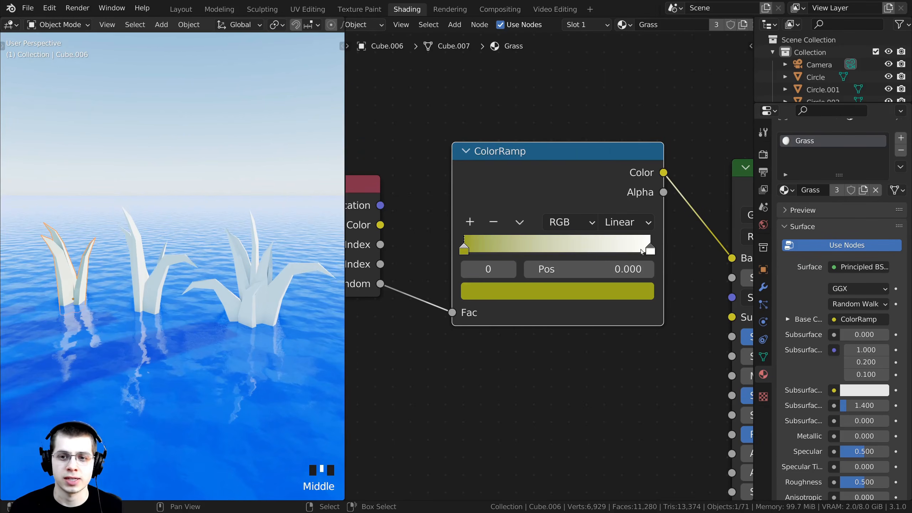
Set the ColorRamp's end stop, at position 1.000, to a muted green and check the colour variation on the clumps
click(650, 250)
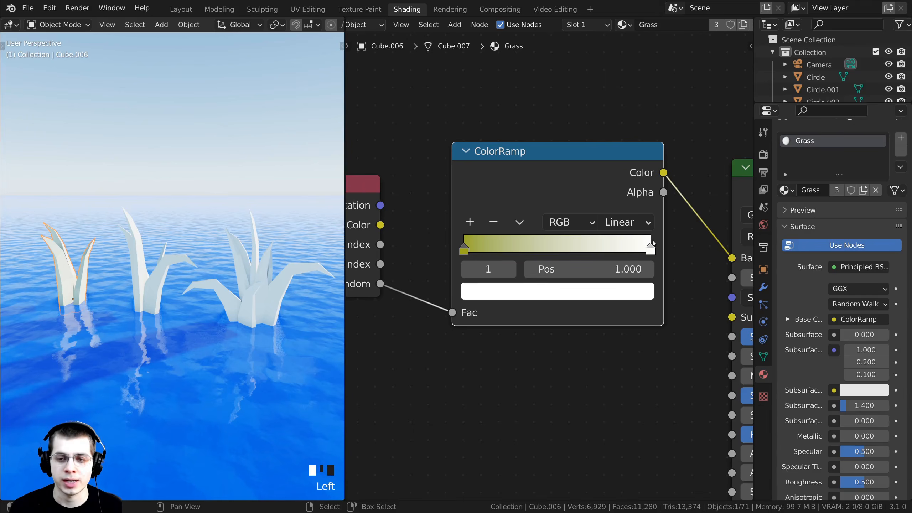
middle_drag(653, 243, 645, 280)
click(596, 328)
drag(528, 142, 487, 123)
drag(602, 110, 604, 115)
drag(488, 121, 486, 122)
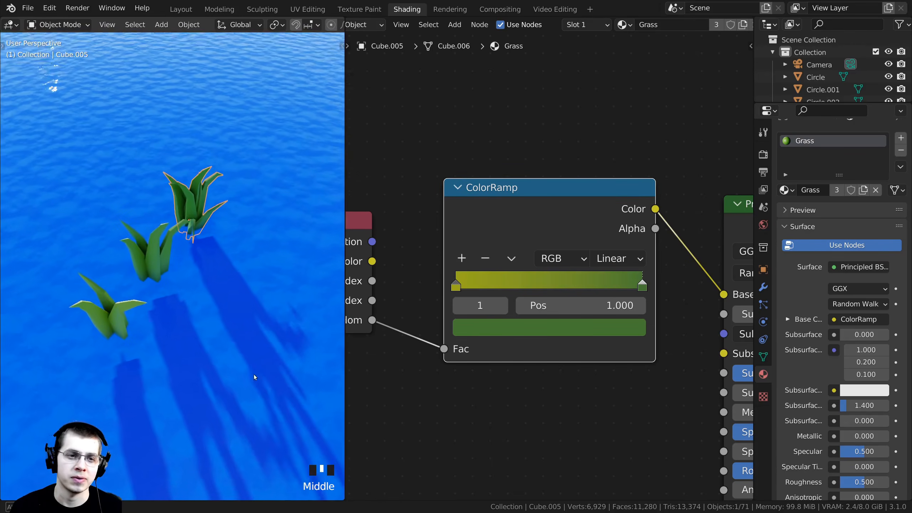
middle_drag(255, 377, 171, 349)
scroll(171, 350, down, 1)
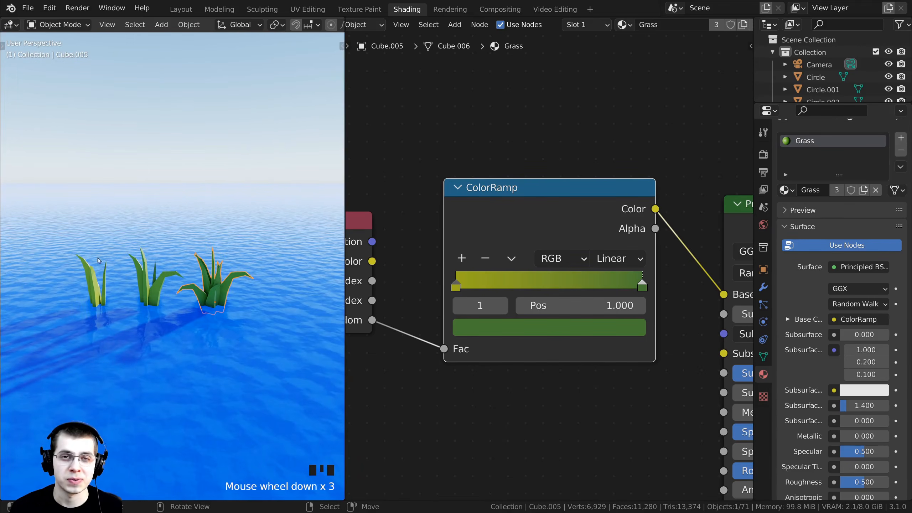
scroll(206, 305, up, 2)
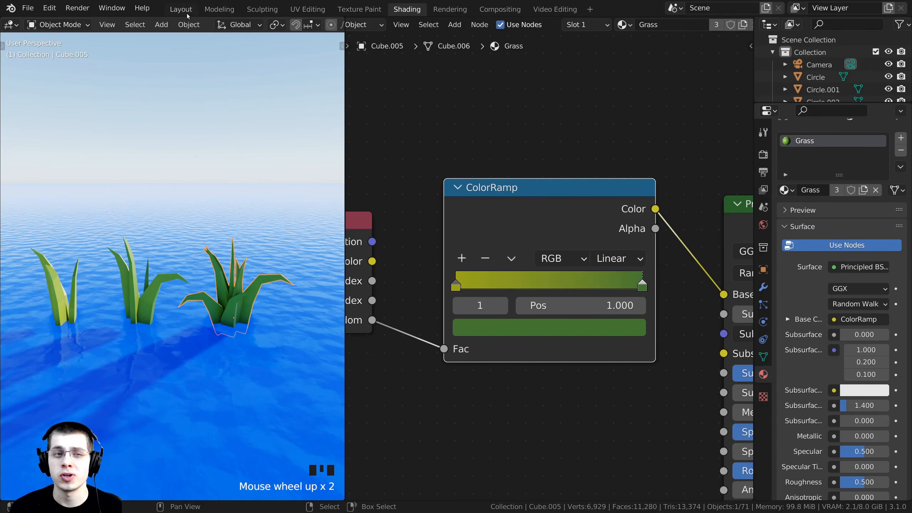
Switch to the Layout workspace, expand Collection in the outliner and enlarge the outliner's height
click(199, 14)
drag(756, 71, 756, 143)
click(727, 25)
click(727, 25)
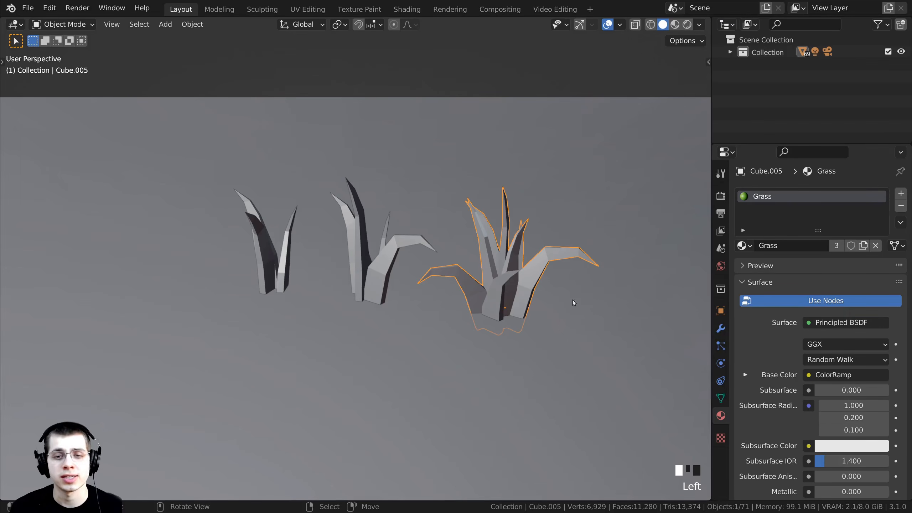
click(732, 52)
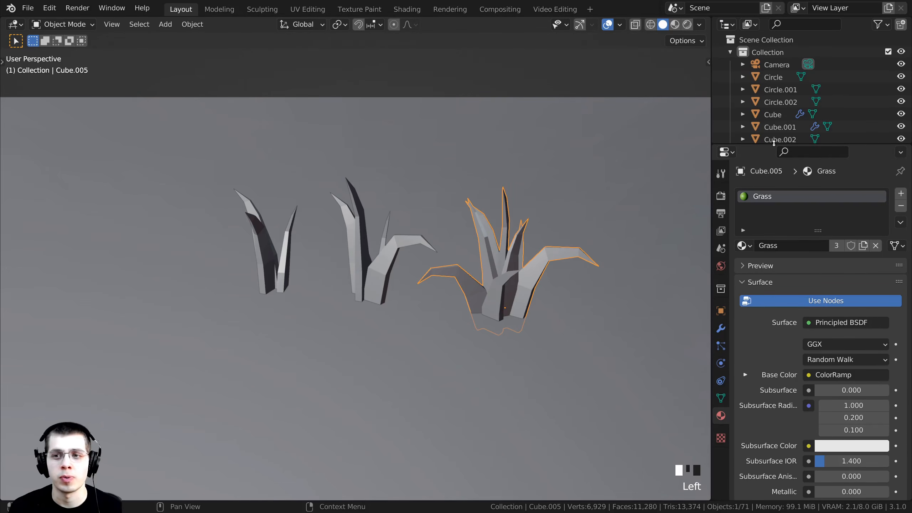
drag(774, 143, 774, 240)
Look through the objects listed in Collection and collapse the list again
scroll(766, 91, down, 4)
scroll(775, 89, up, 3)
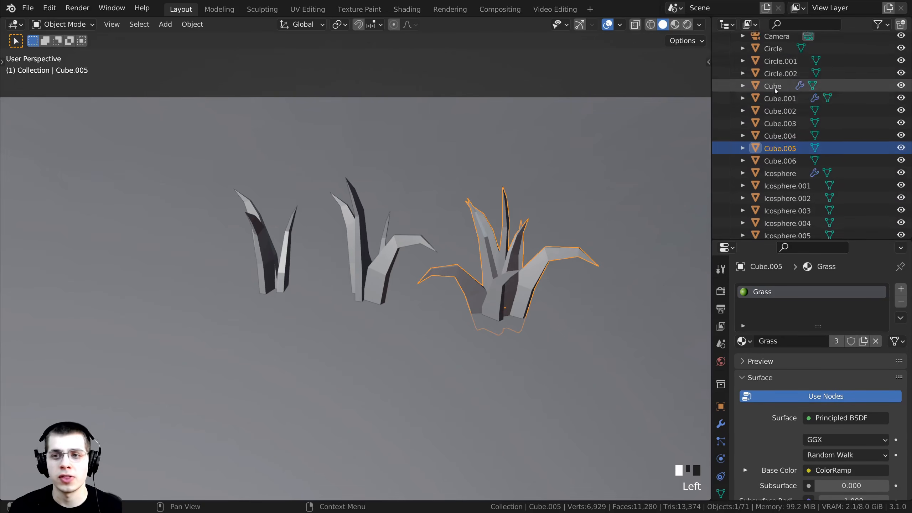
scroll(774, 89, up, 2)
scroll(792, 140, down, 20)
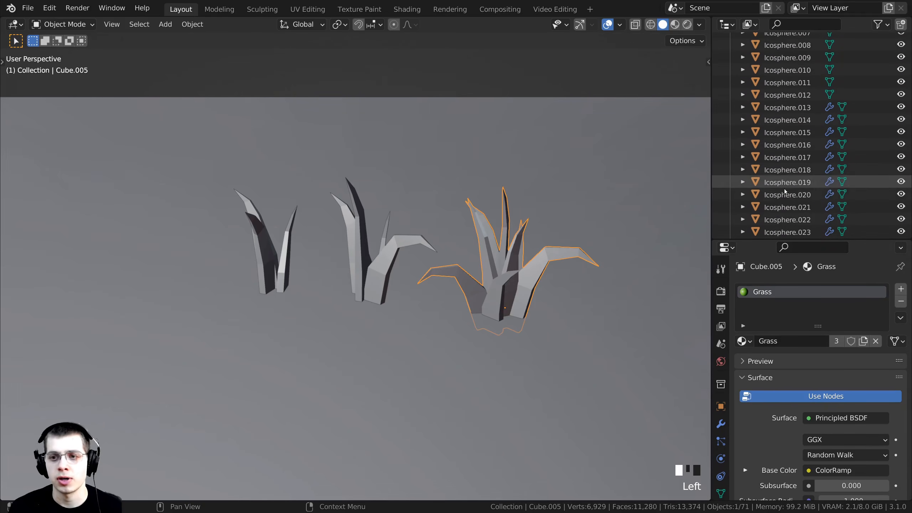
drag(908, 187, 881, 41)
click(729, 52)
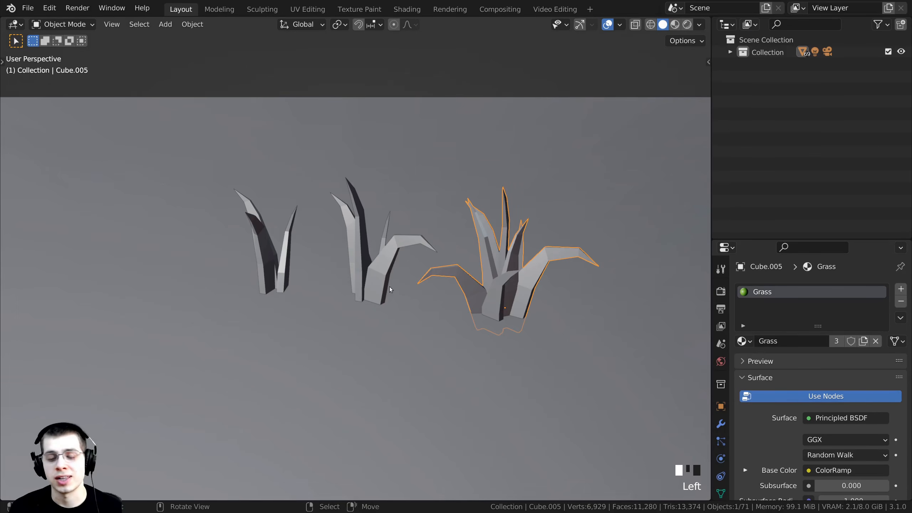
Select all three grass clumps together in the viewport
scroll(427, 243, down, 1)
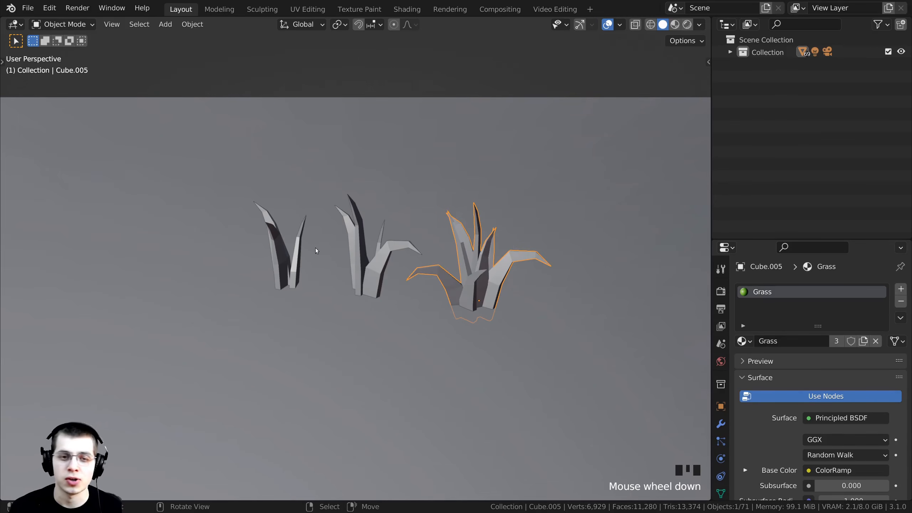
scroll(334, 257, up, 1)
right_click(367, 262)
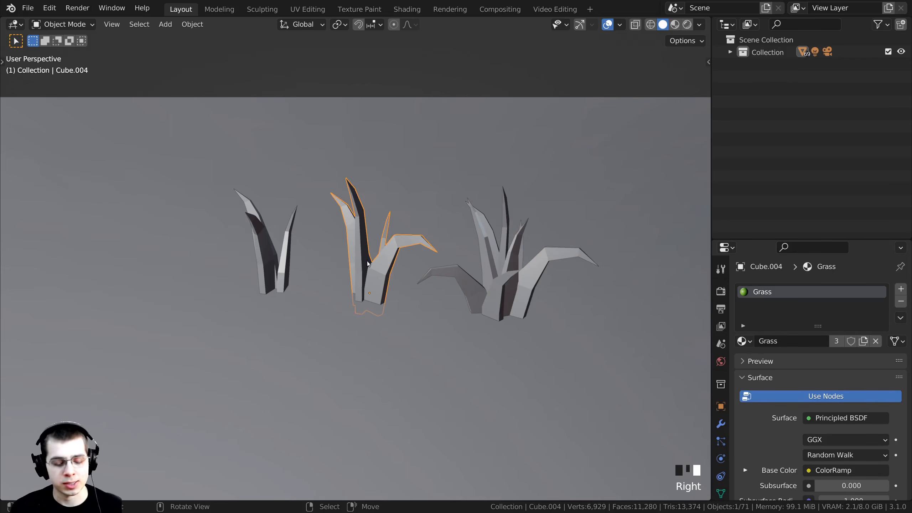
shift+right_click(492, 292)
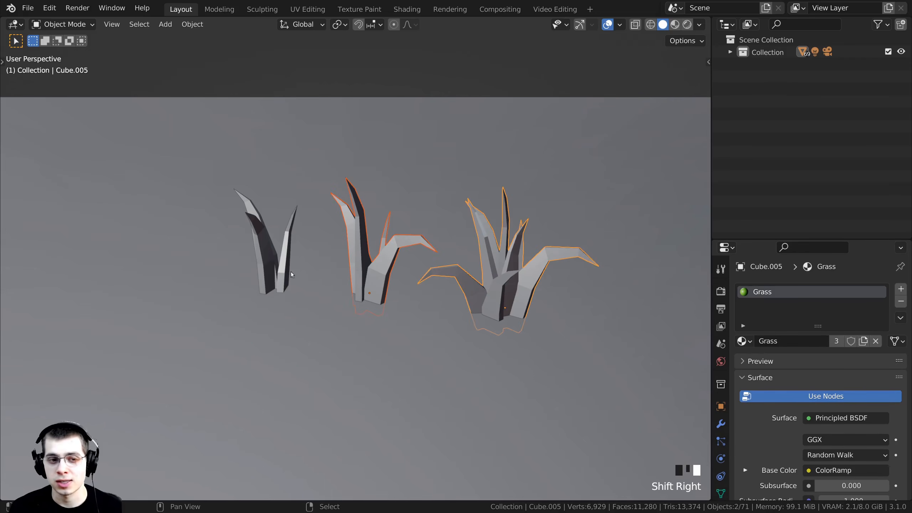
shift+right_click(274, 266)
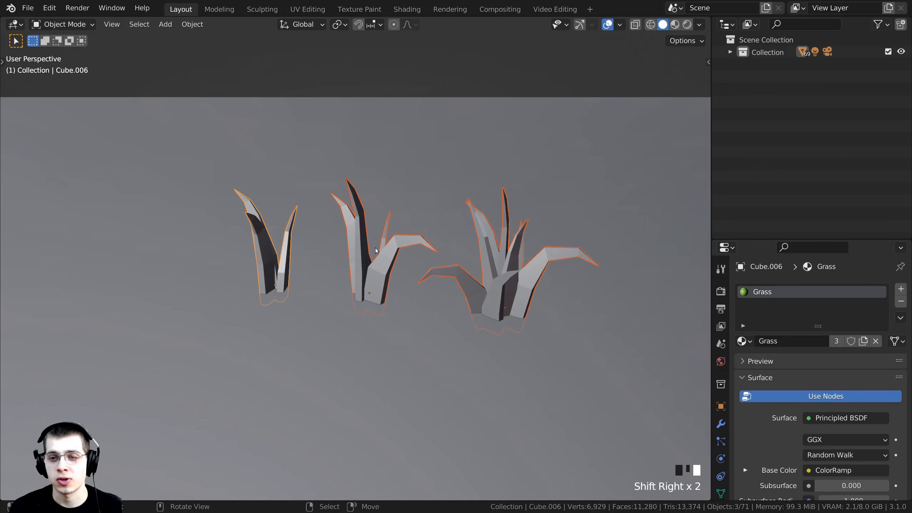
key(m)
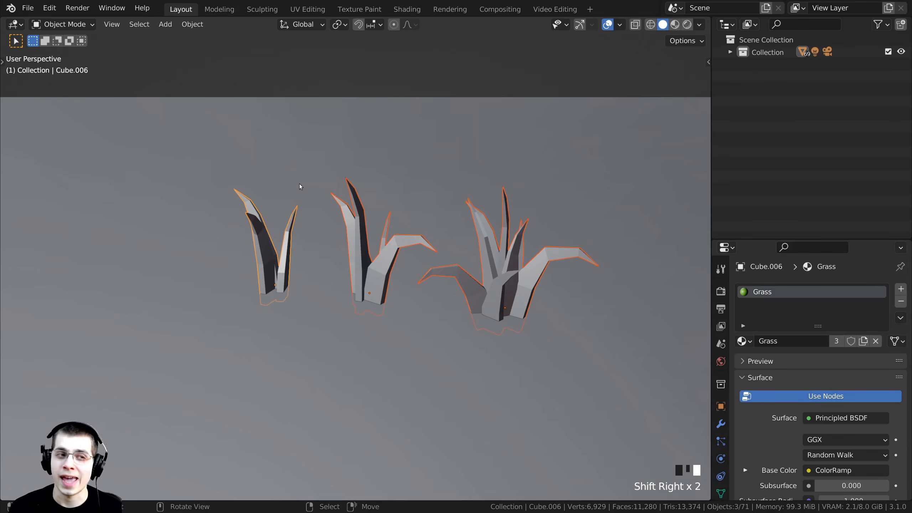
key(Tab)
key(m)
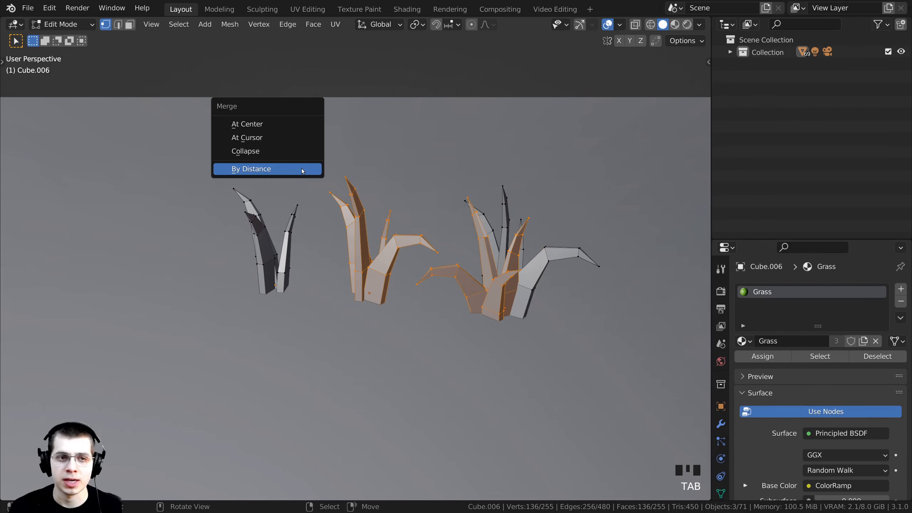
click(302, 169)
key(Tab)
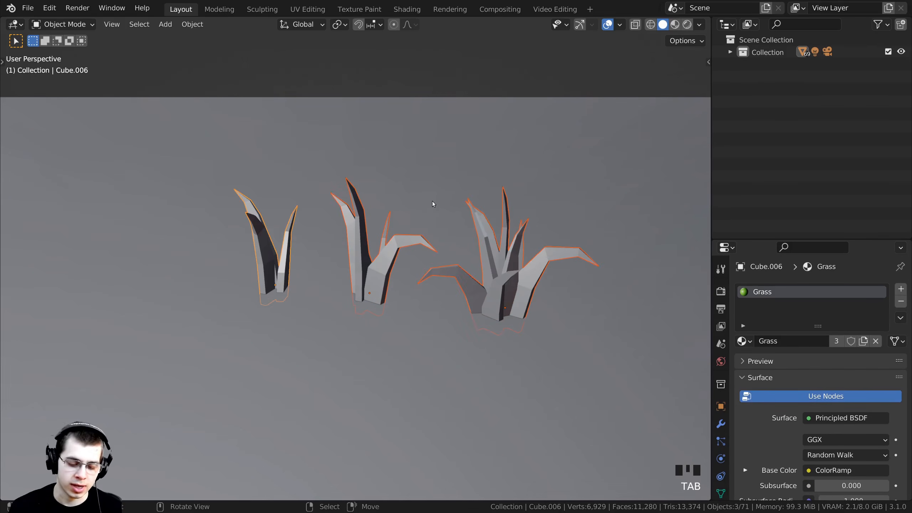
Move the three selected grass clumps into a new collection named Grass
key(m)
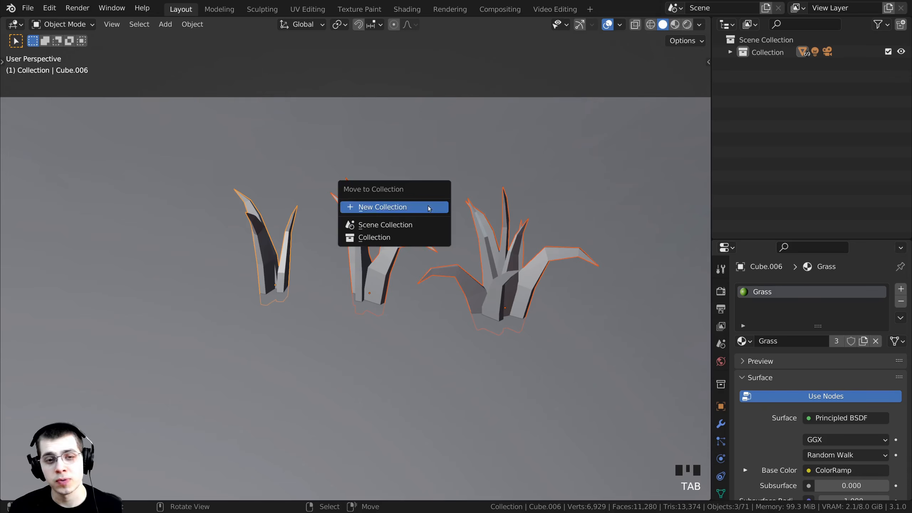
click(379, 208)
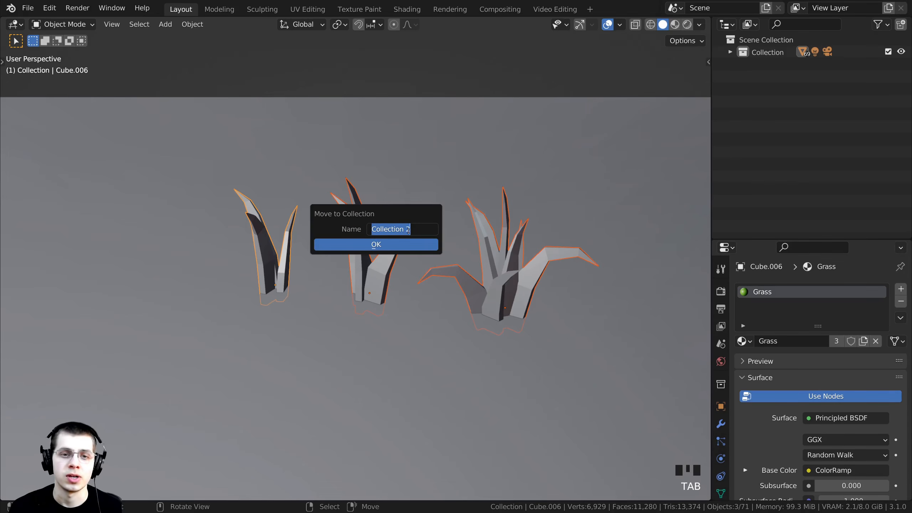
text(Grass)
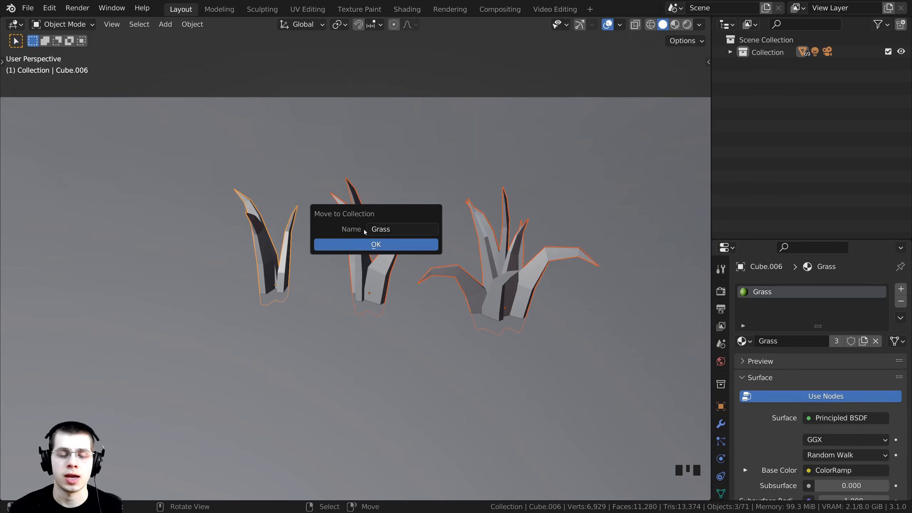
key(Return)
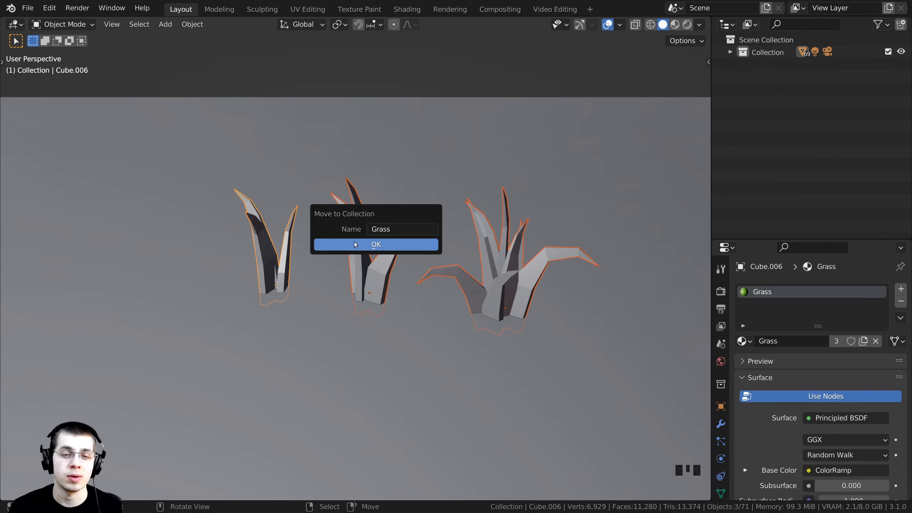
click(358, 247)
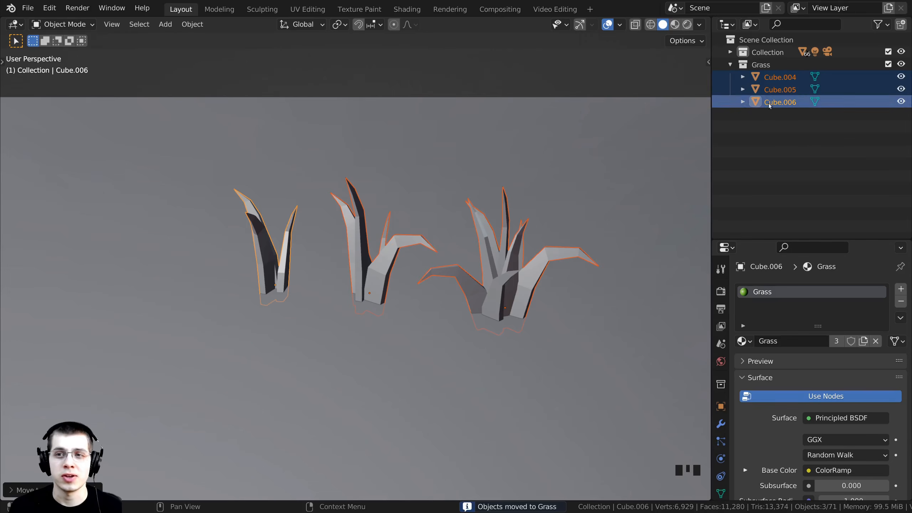
Make the original Collection active and collapse the Grass collection in the outliner
click(832, 53)
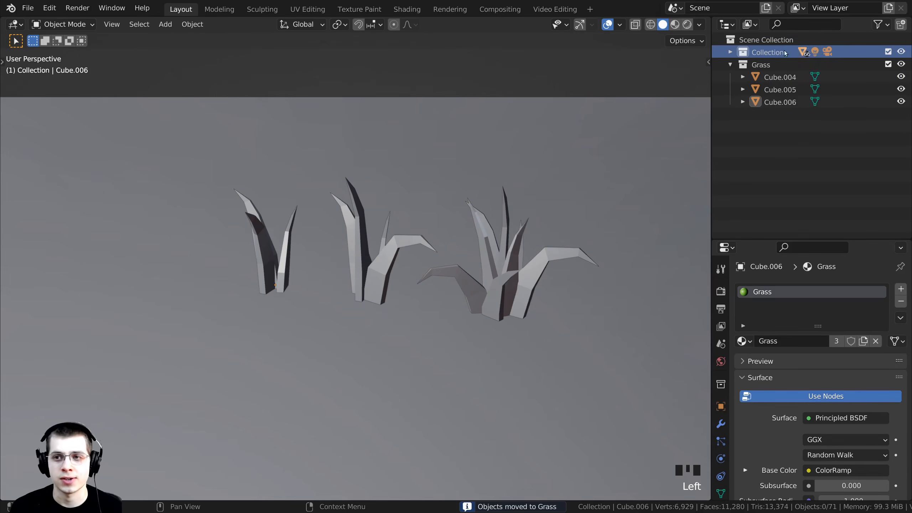
click(730, 65)
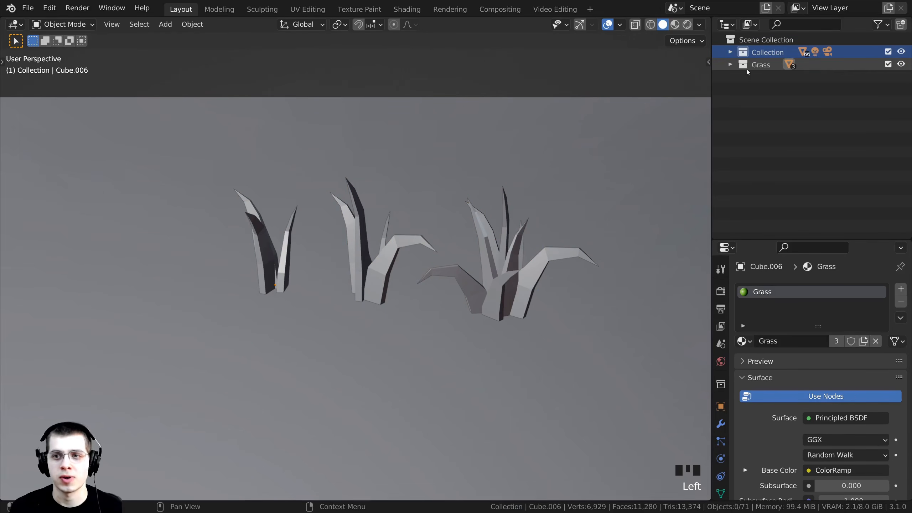
click(730, 65)
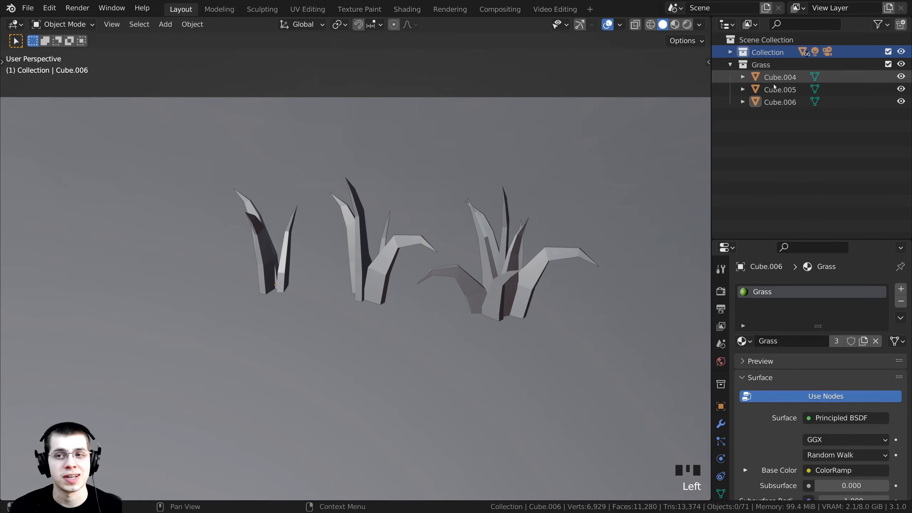
click(731, 63)
Return to the camera view and frame the island scene more closely
scroll(483, 160, down, 5)
middle_drag(484, 159, 429, 185)
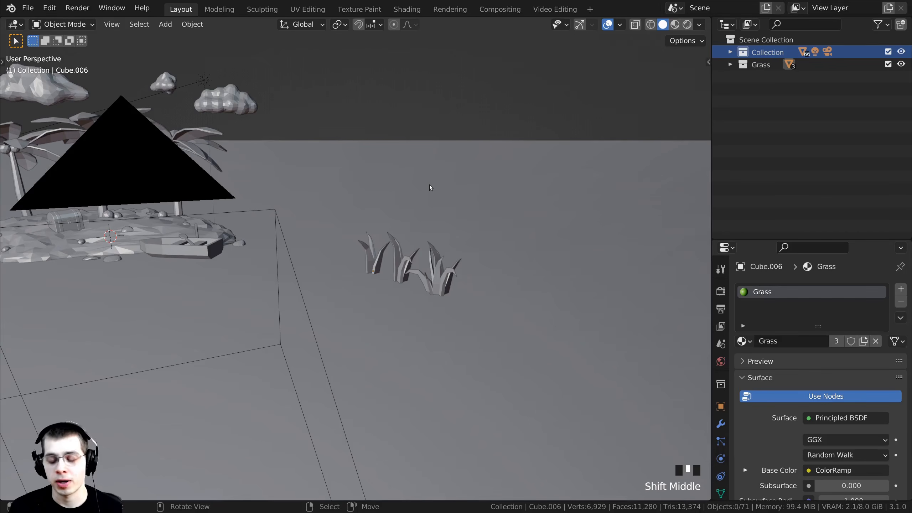
key(KP_0)
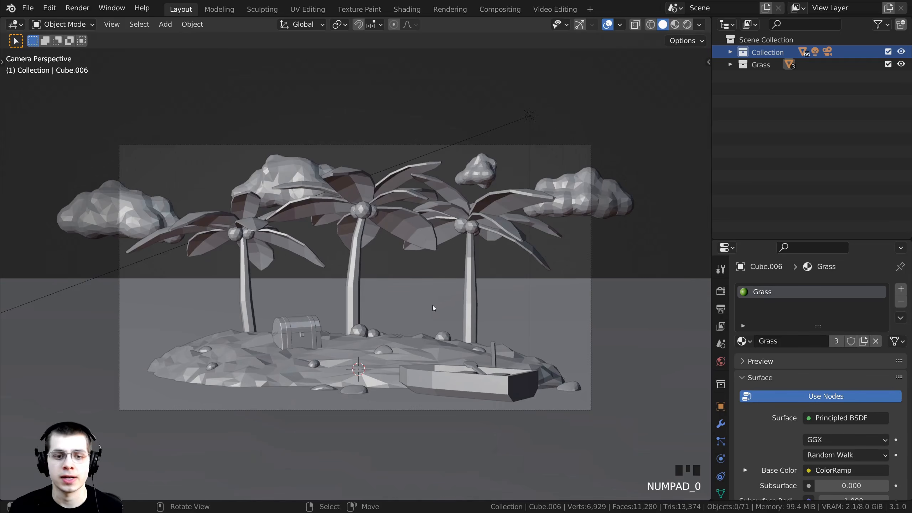
scroll(433, 308, up, 1)
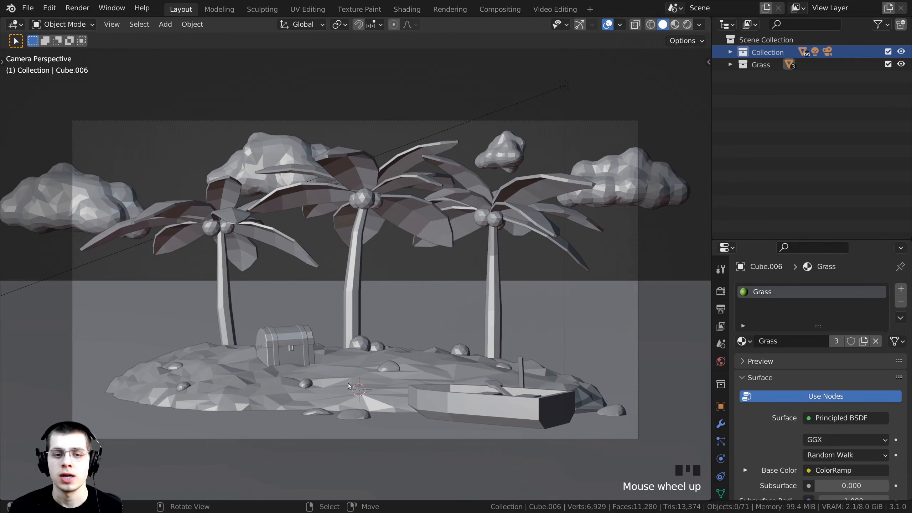
Select the sand island and split the 3D viewport vertically into two side-by-side areas
right_click(364, 386)
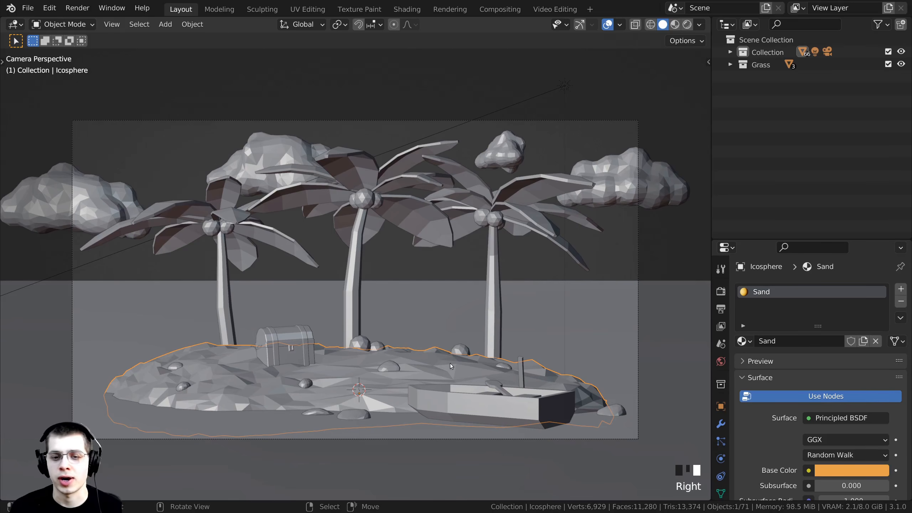
shift+middle_drag(456, 284, 467, 240)
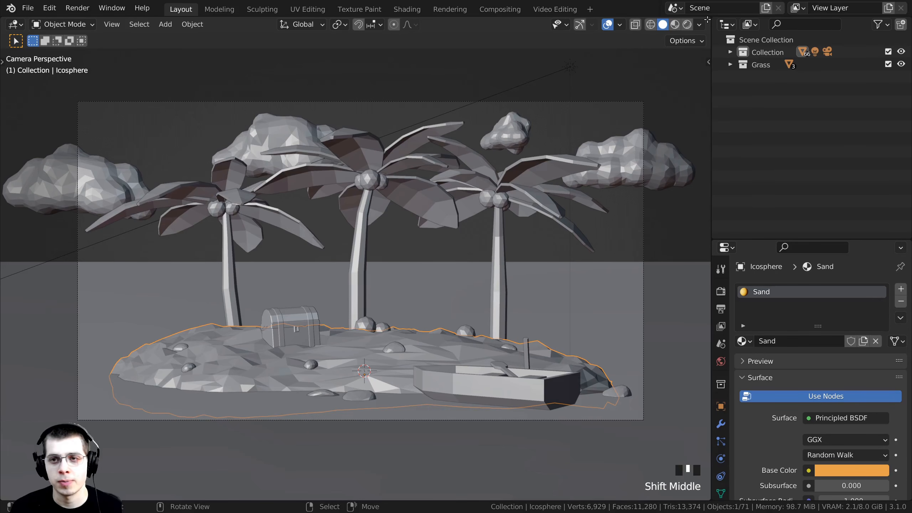
drag(708, 19, 268, 40)
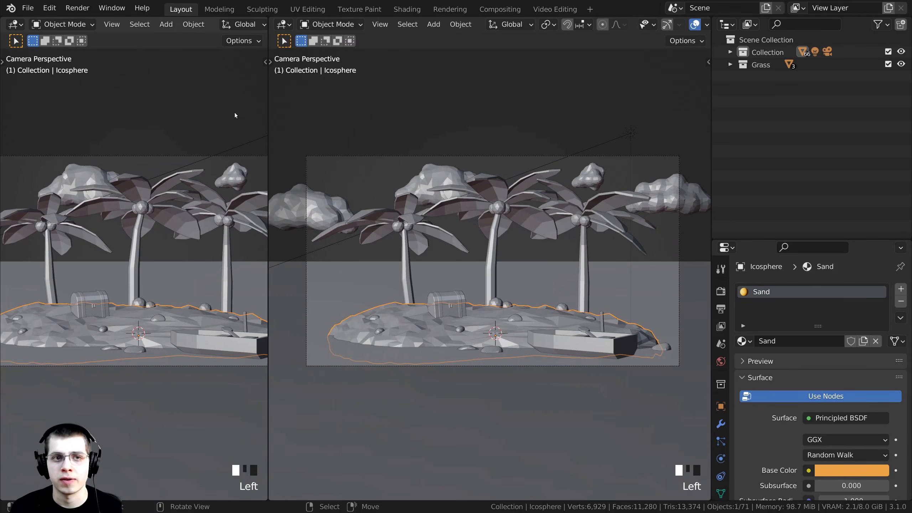
drag(268, 102, 300, 85)
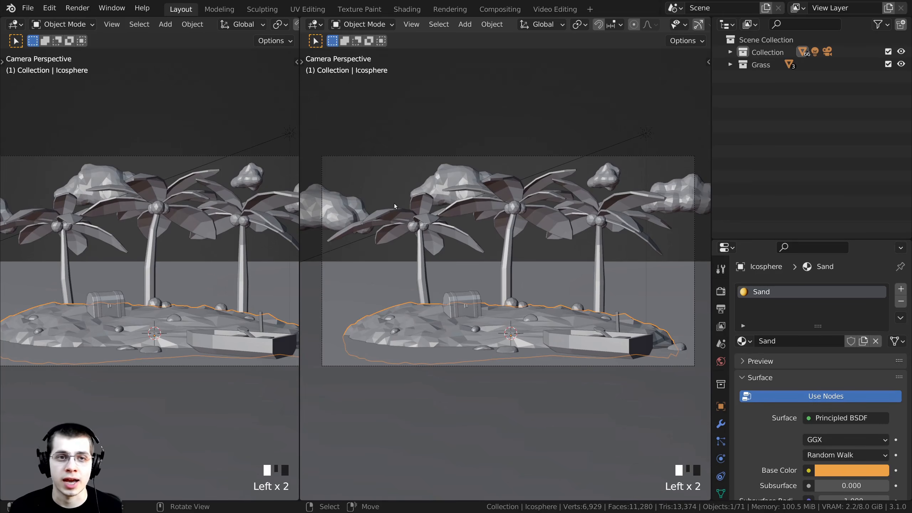
Change the second viewport area to a Geometry Node Editor and widen it, hiding its sidebar
click(314, 26)
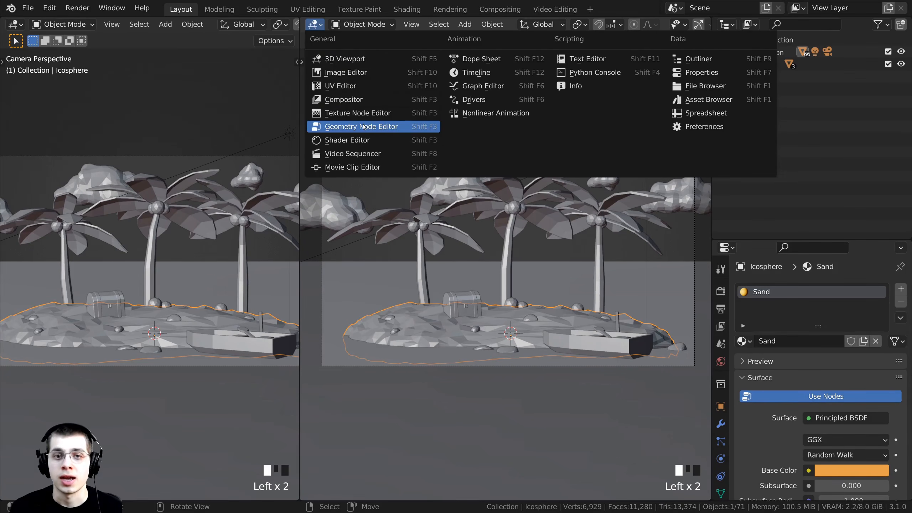
click(402, 133)
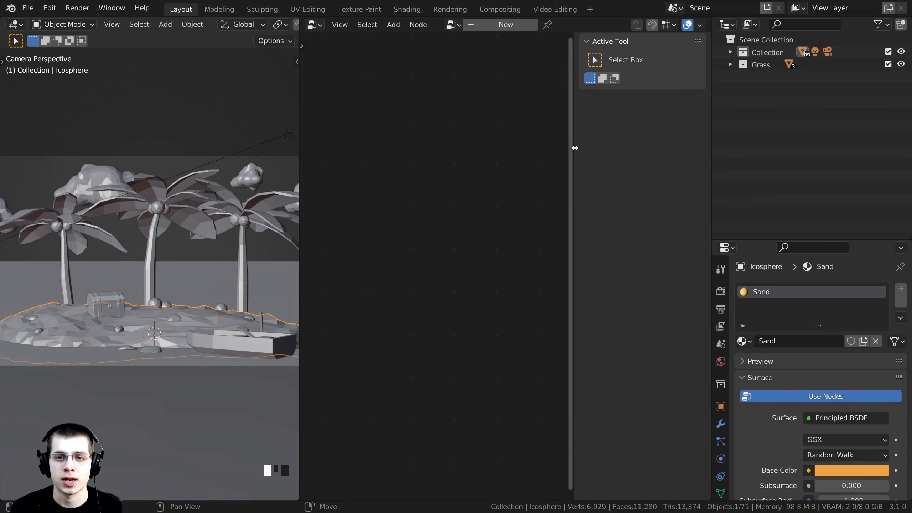
drag(575, 147, 751, 144)
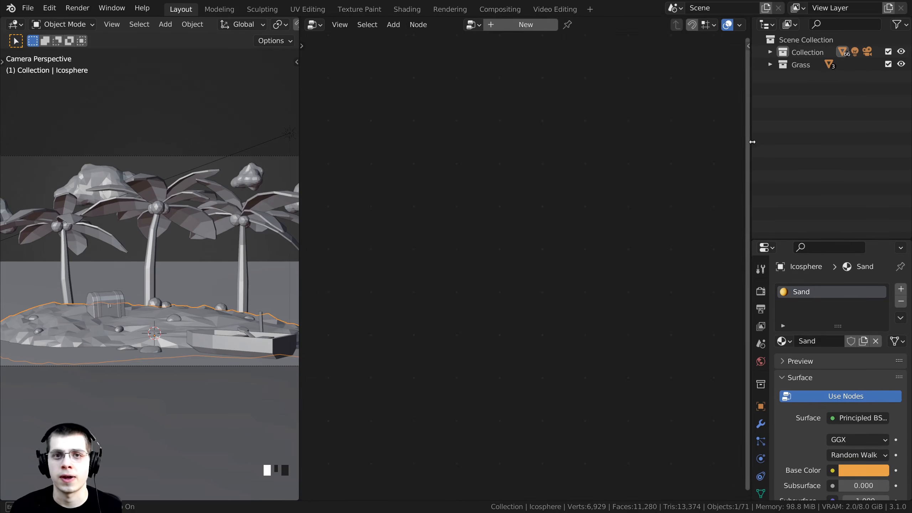
Frame the island in the narrow camera view and switch that viewport to Rendered shading
shift+middle_drag(166, 297, 197, 284)
scroll(196, 284, up, 2)
shift+middle_drag(98, 330, 131, 290)
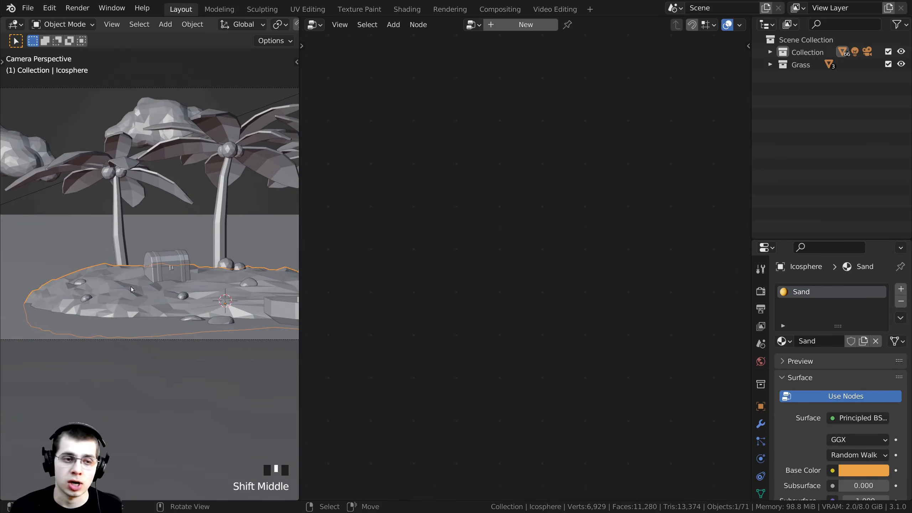
key(g)
right_click(194, 337)
shift+middle_drag(198, 307, 166, 346)
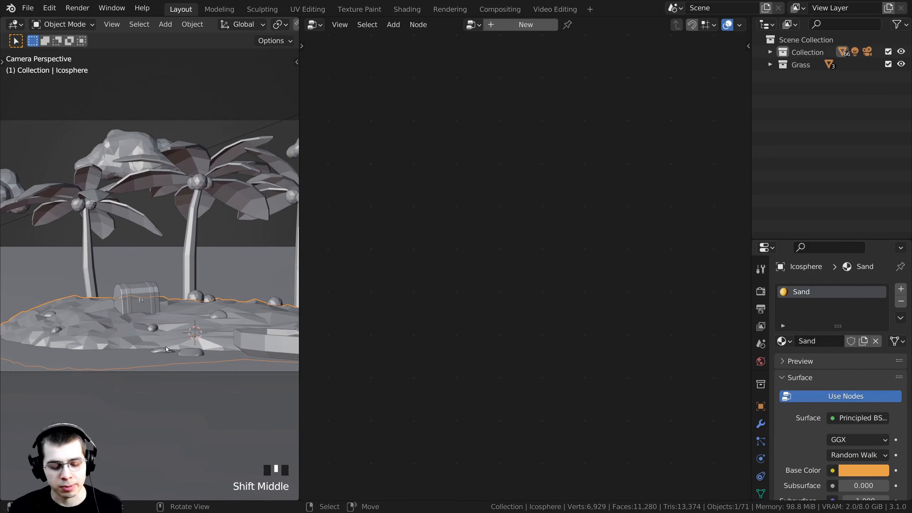
key(z)
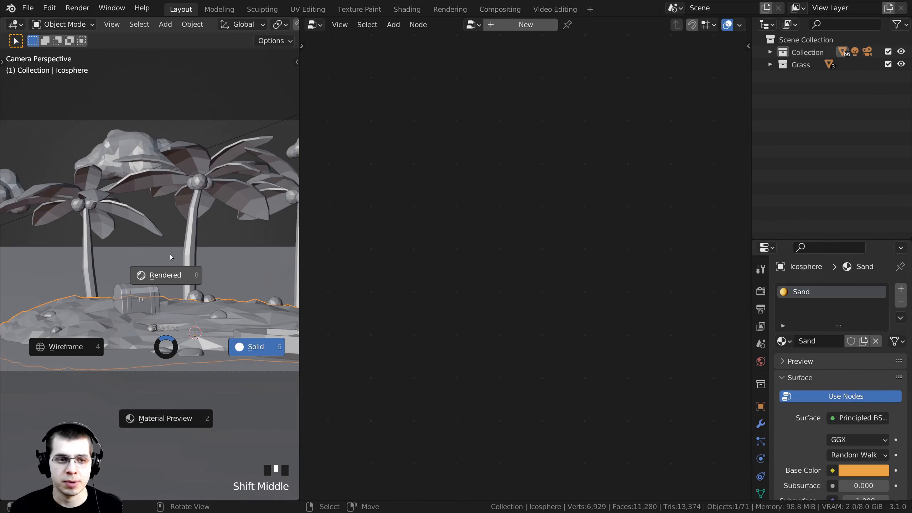
click(169, 254)
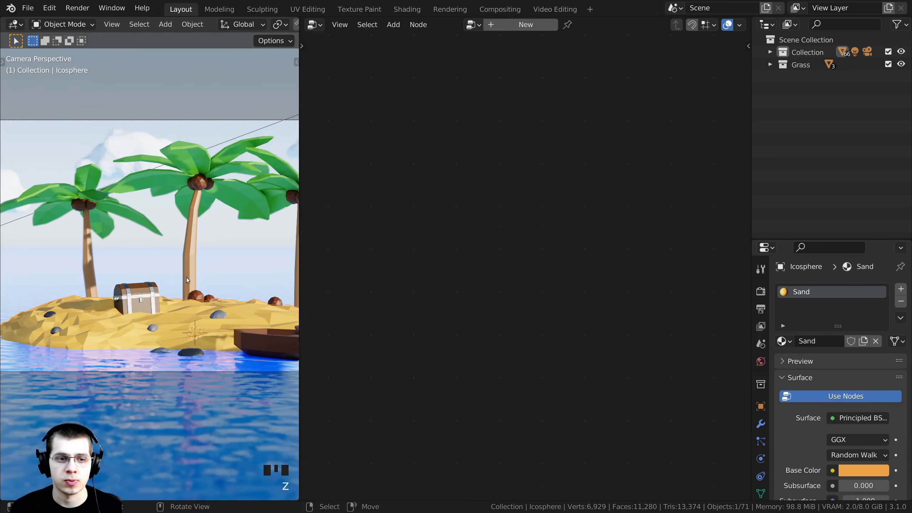
shift+middle_drag(186, 277, 121, 298)
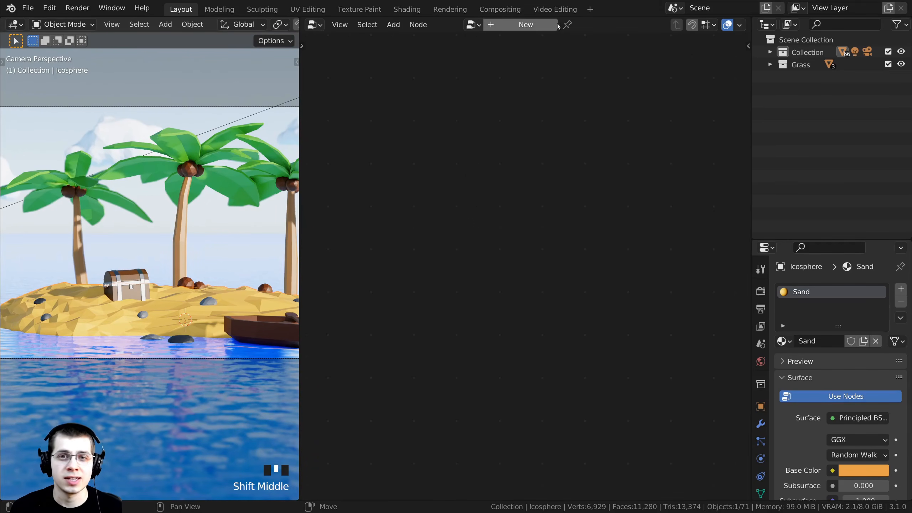
Create a new geometry node tree on the sand island and move Group Input farther from Group Output
click(513, 24)
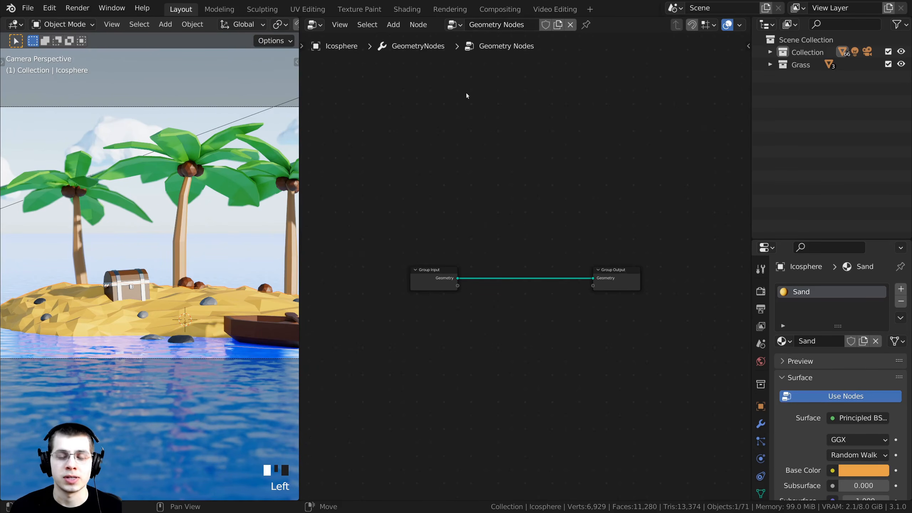
scroll(398, 194, up, 3)
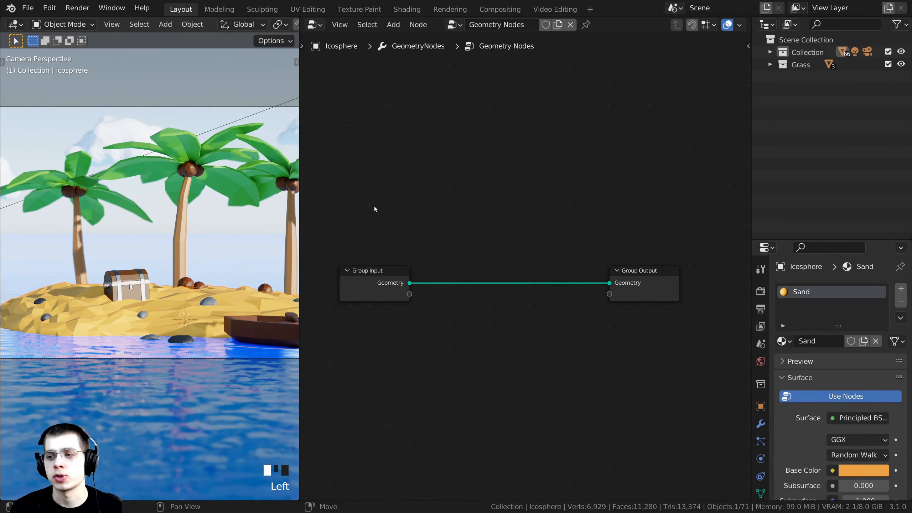
scroll(186, 297, up, 1)
mouse_move(359, 271)
mouse_down()
mouse_move(346, 268)
mouse_move(375, 270)
mouse_up()
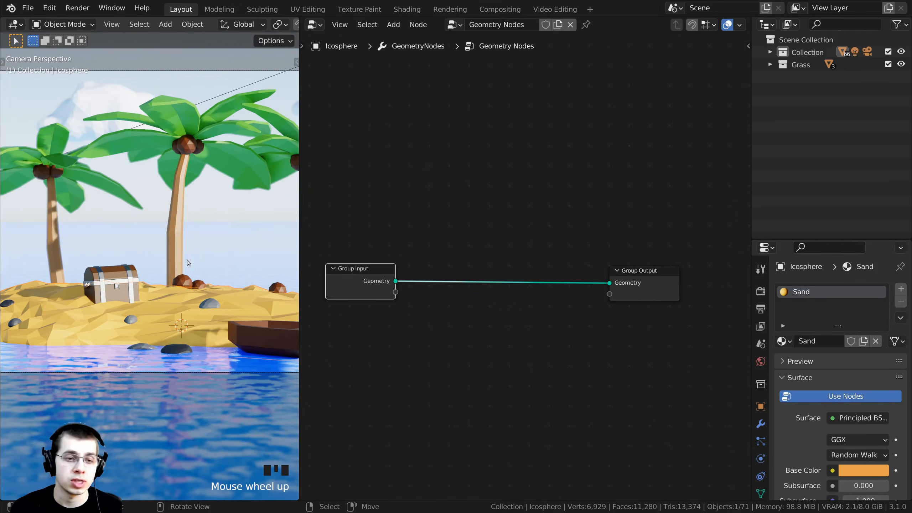
scroll(187, 262, up, 1)
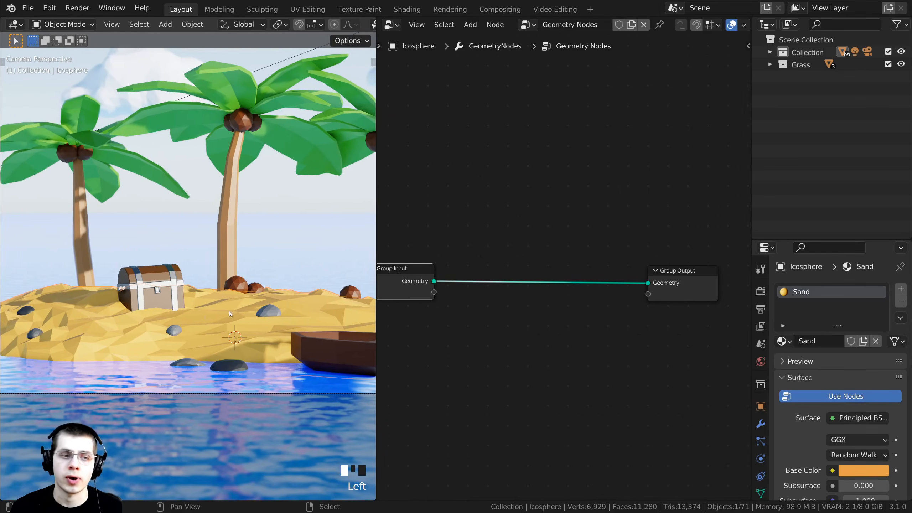
shift+middle_drag(230, 311, 171, 350)
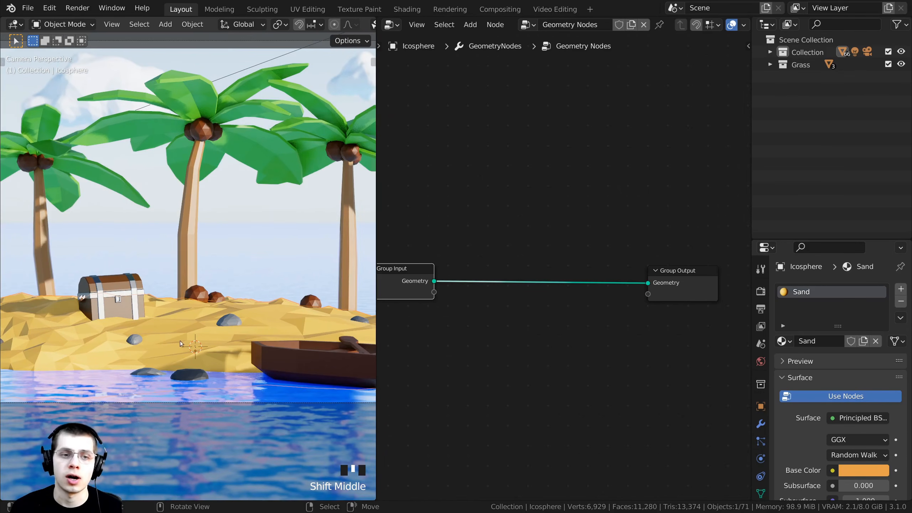
scroll(339, 287, down, 1)
drag(376, 284, 297, 284)
Insert an Instance on Points node on the link between Group Input and Group Output
key(shift+a)
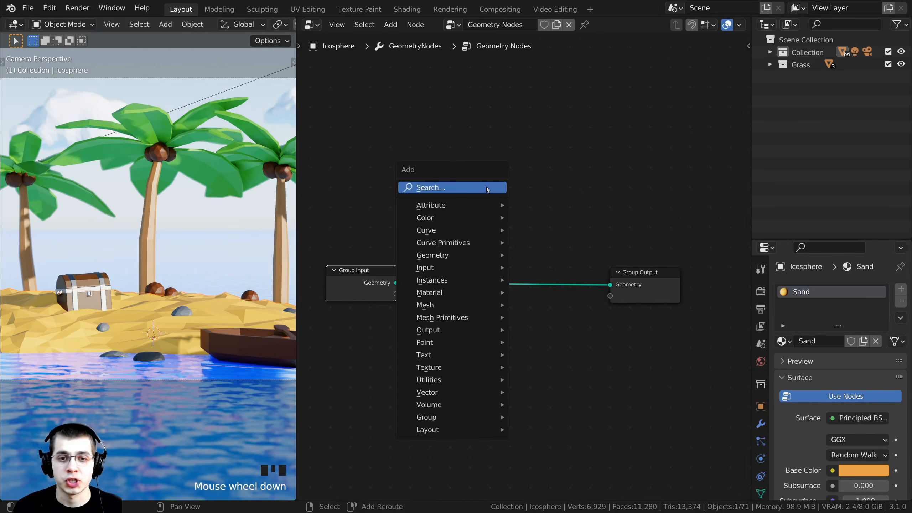
click(462, 187)
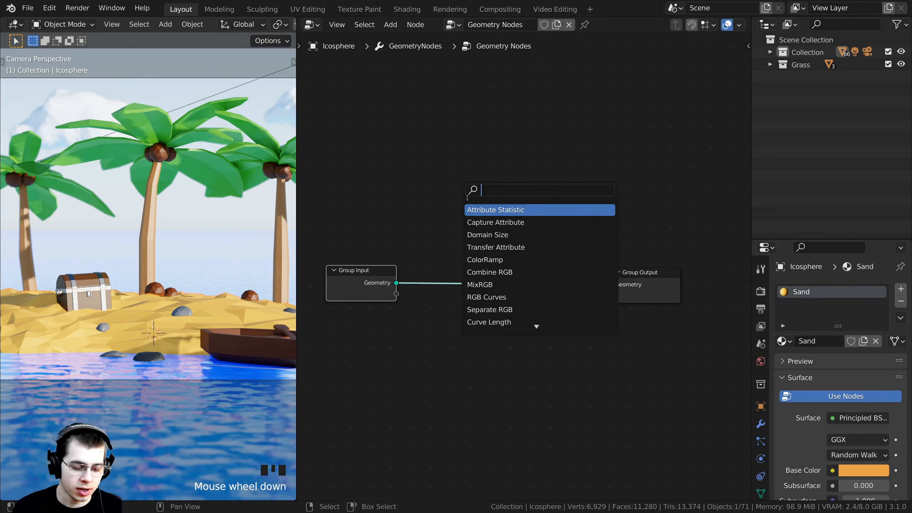
text(inst)
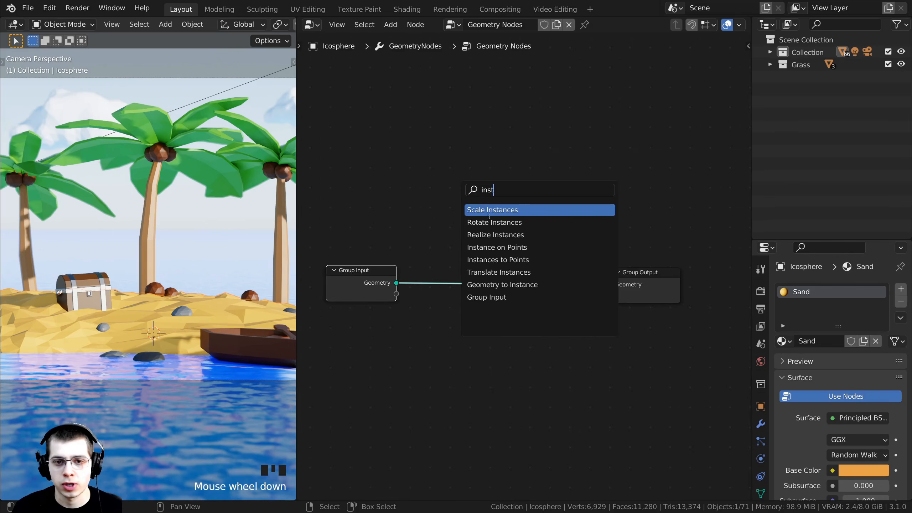
click(488, 248)
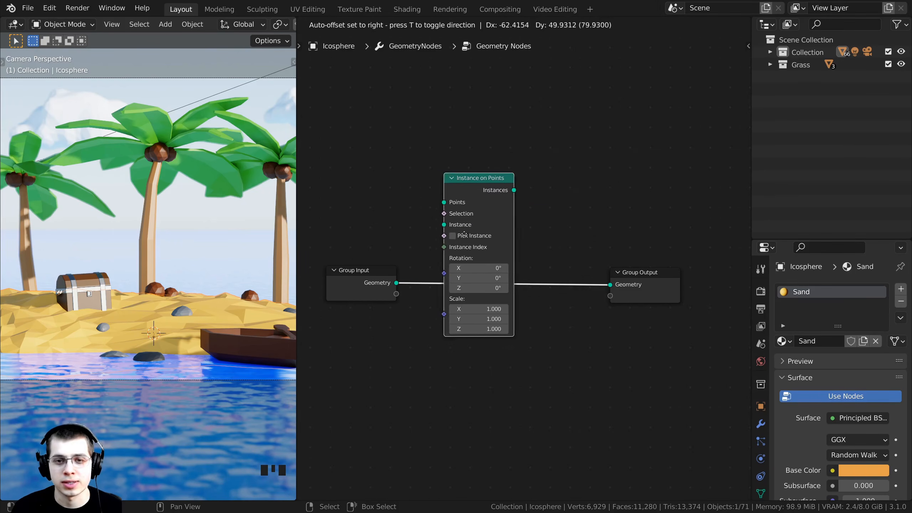
click(527, 255)
drag(527, 256, 528, 268)
Insert a Distribute Points on Faces node between Group Input and Instance on Points, making room for it
drag(370, 280, 354, 277)
key(shift+a)
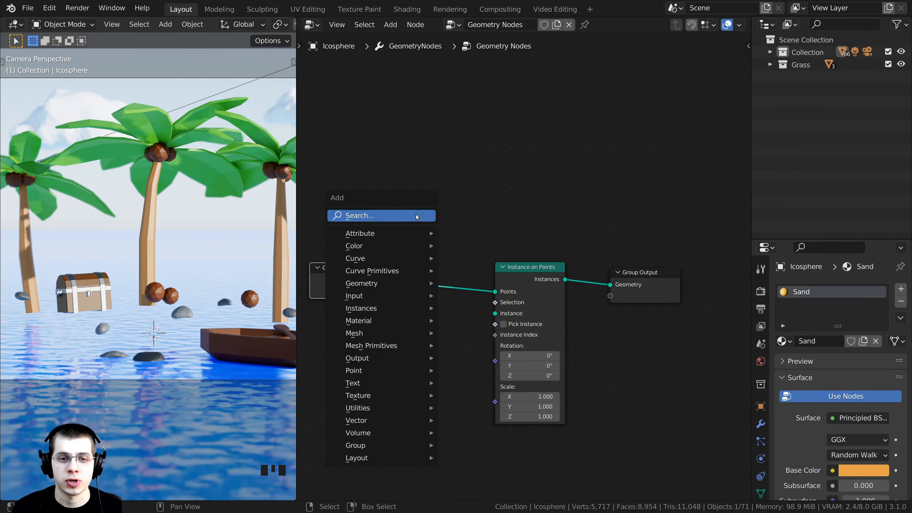
click(386, 218)
text(dis)
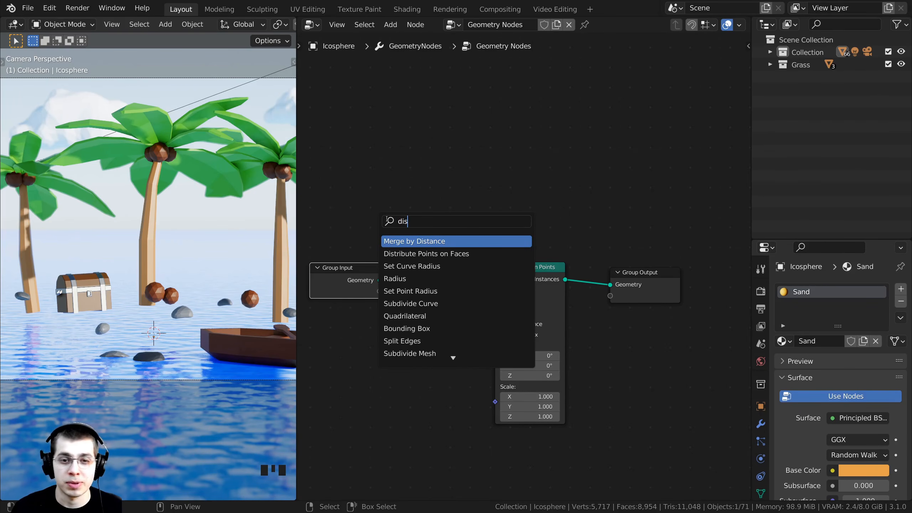
click(406, 254)
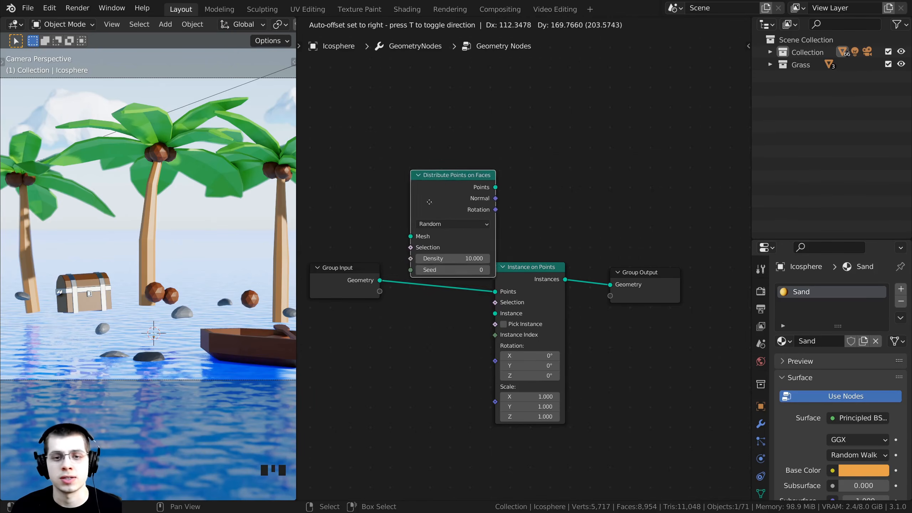
click(420, 252)
drag(347, 279, 335, 265)
Space out the Group Input, Distribute Points on Faces and Group Output nodes in the node tree
scroll(87, 301, down, 2)
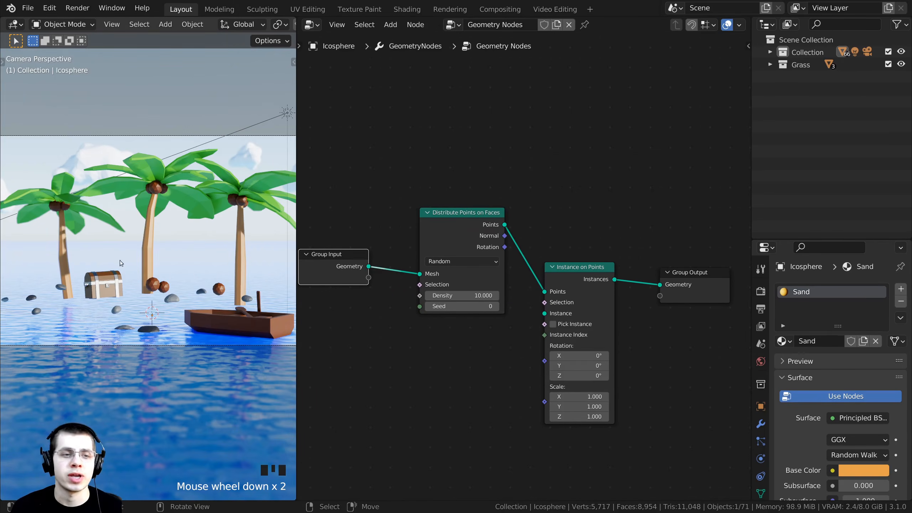
middle_drag(515, 276, 510, 276)
scroll(392, 273, down, 1)
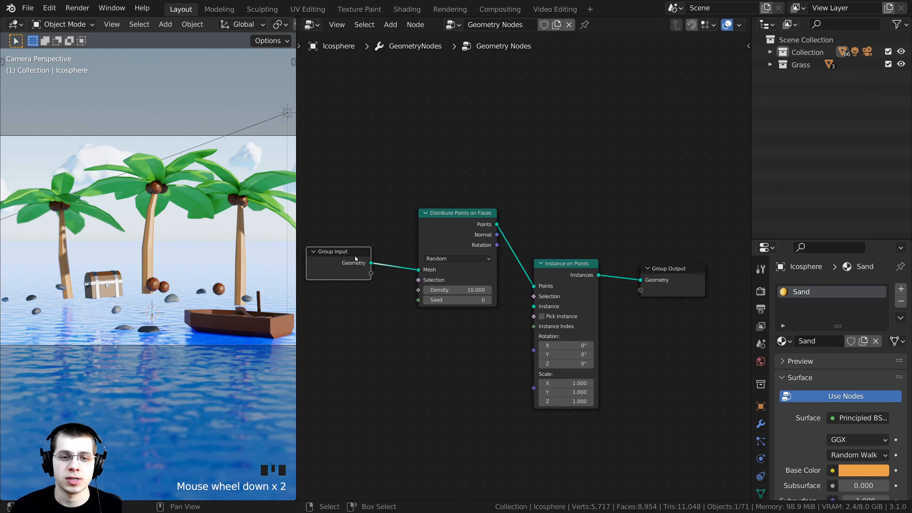
drag(356, 255, 350, 249)
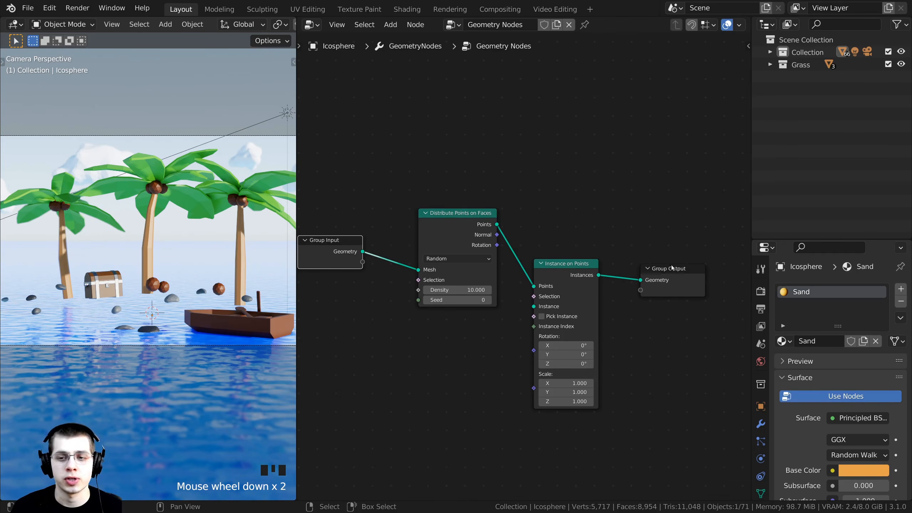
drag(680, 272, 700, 266)
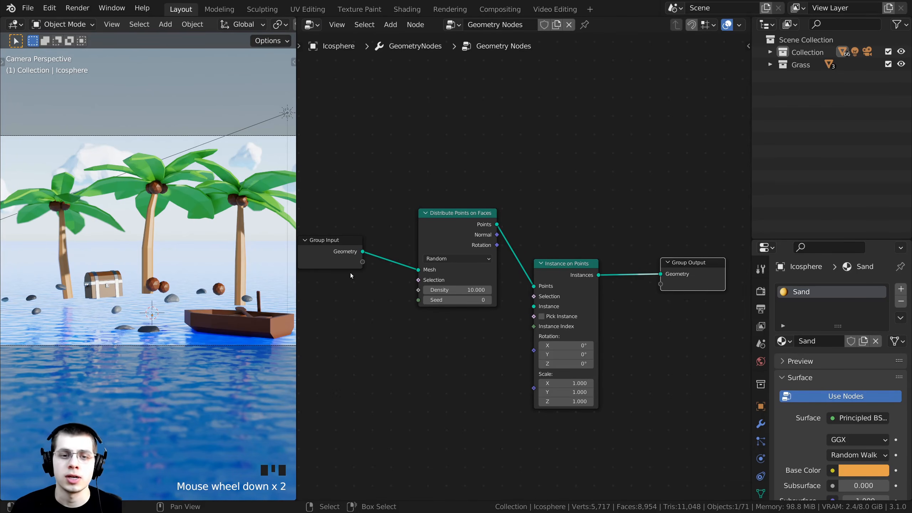
drag(351, 264, 347, 261)
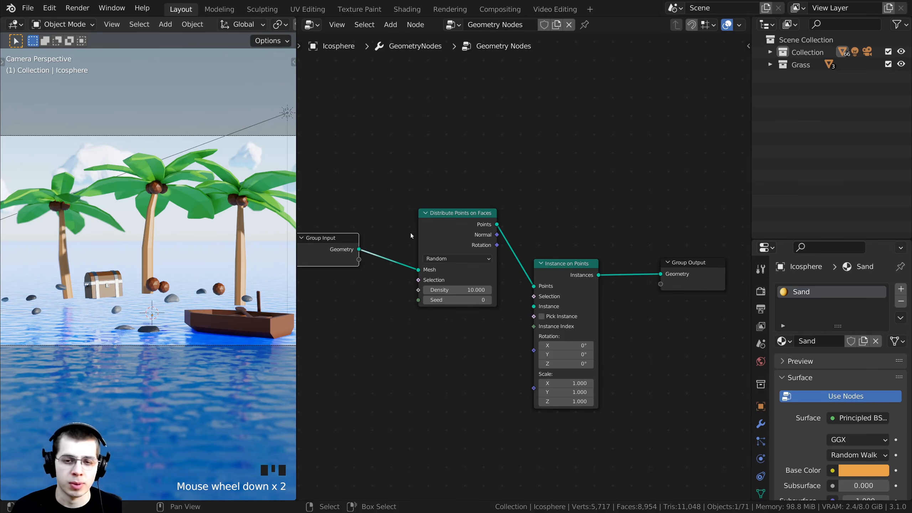
drag(452, 236, 443, 264)
Insert a Join Geometry node between Instance on Points and Group Output, and lower the distribute and instance nodes
key(shift+a)
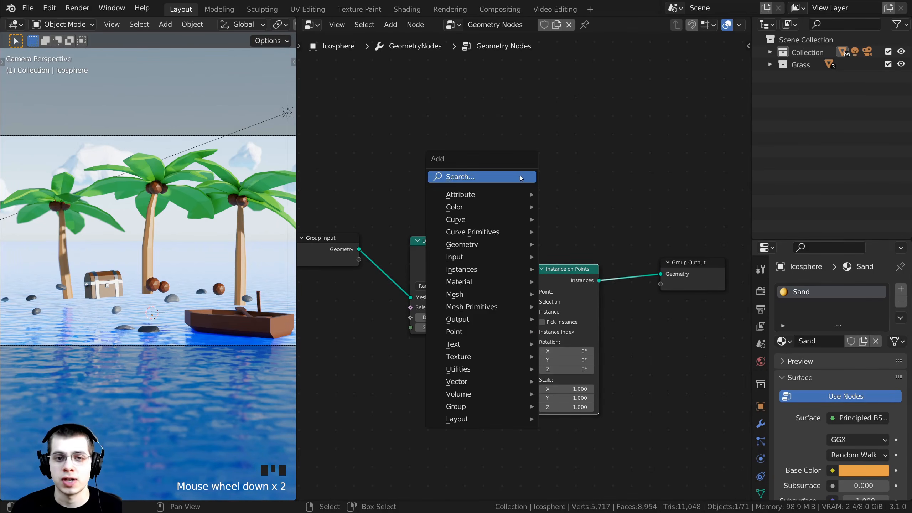
click(494, 177)
text(join)
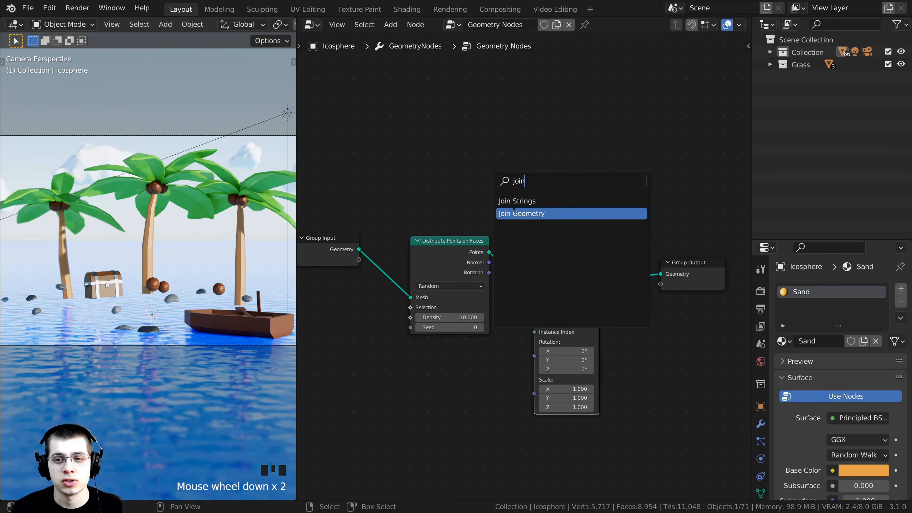
click(514, 214)
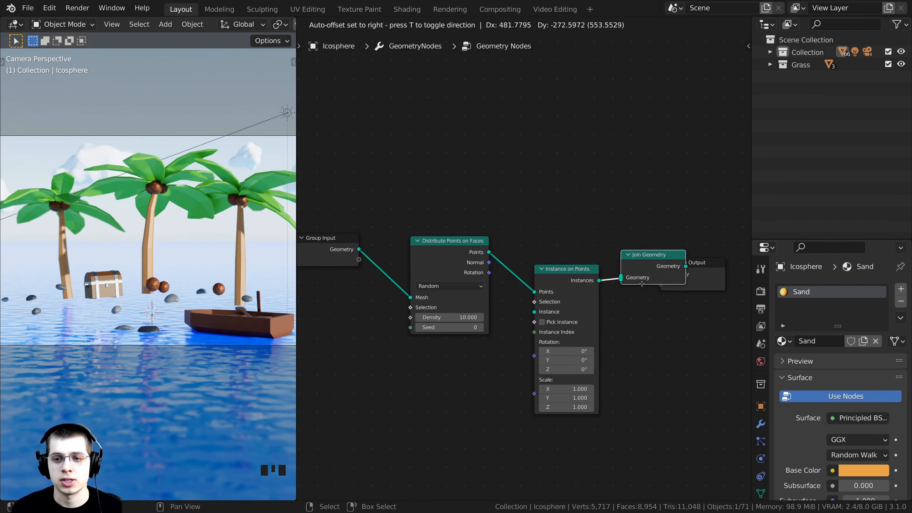
click(642, 285)
scroll(639, 285, down, 3)
drag(471, 271, 464, 291)
drag(553, 278, 553, 284)
drag(446, 284, 450, 290)
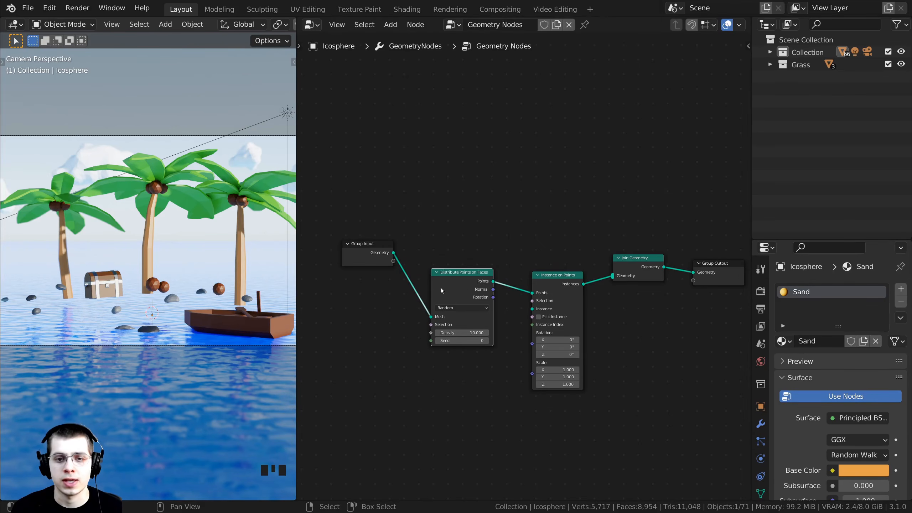
Link Group Input's Geometry to Join Geometry as well, and tidy the spacing of the nodes
scroll(565, 292, up, 1)
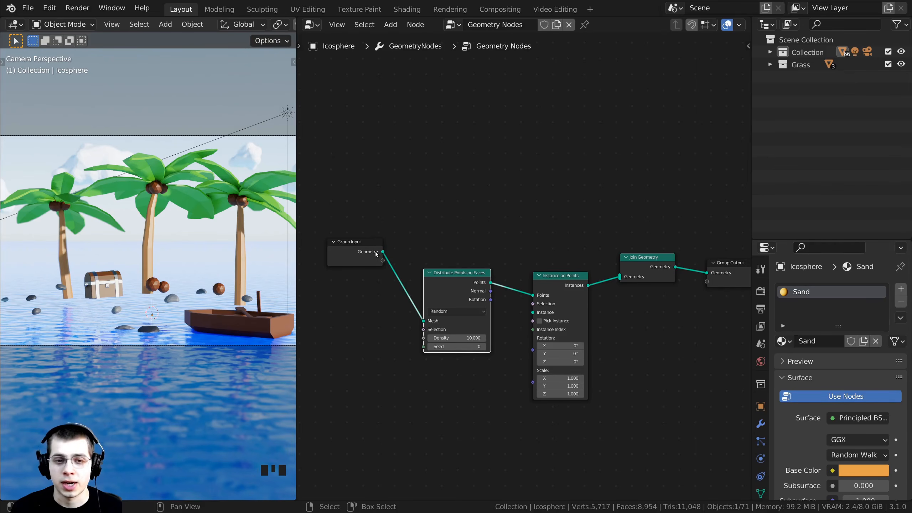
drag(383, 252, 622, 279)
drag(436, 278, 435, 287)
drag(540, 285, 531, 295)
drag(371, 255, 355, 250)
middle_drag(463, 271, 499, 257)
scroll(485, 267, up, 2)
drag(467, 282, 467, 285)
scroll(388, 266, down, 1)
middle_drag(384, 265, 452, 219)
scroll(533, 256, up, 1)
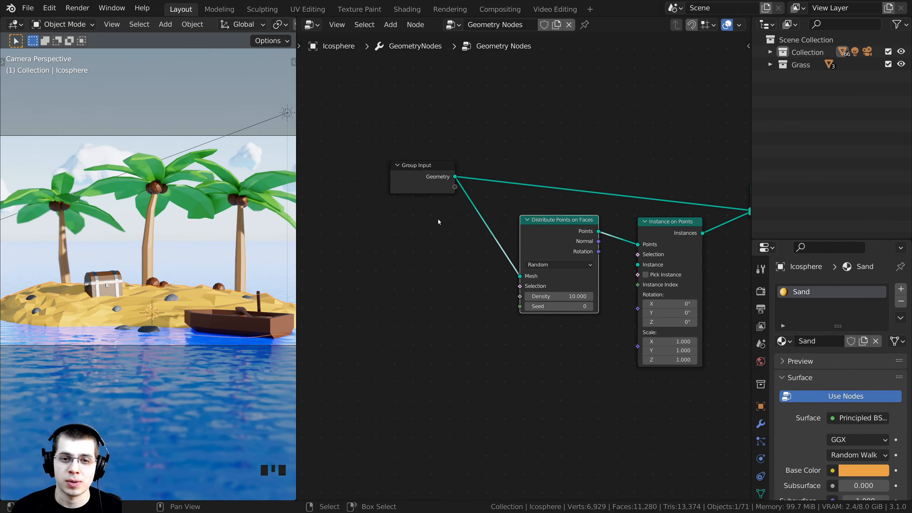
Add a Collection Info node below Group Input and set its collection to Grass
key(shift+a)
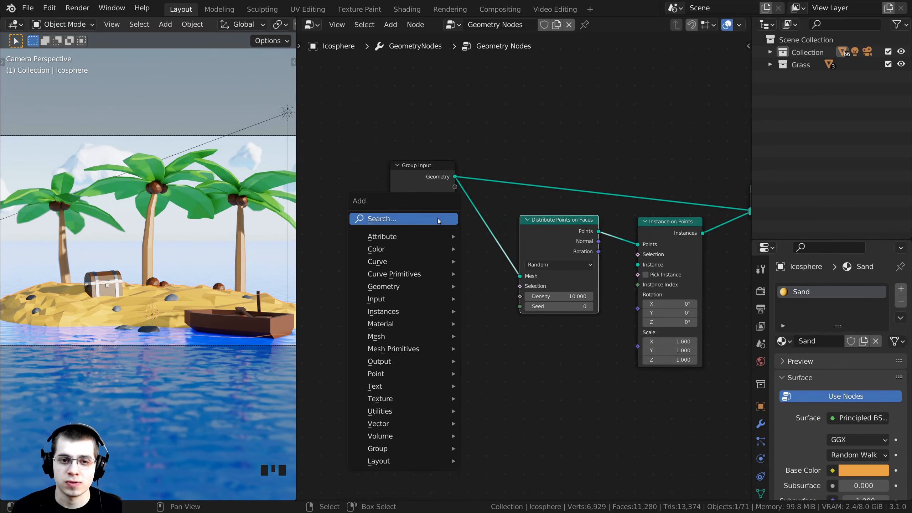
click(384, 219)
text(col)
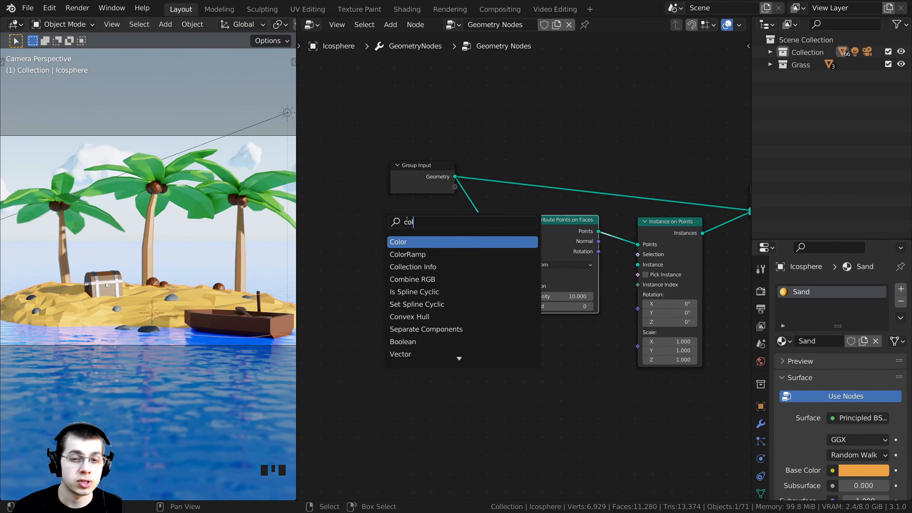
text(l)
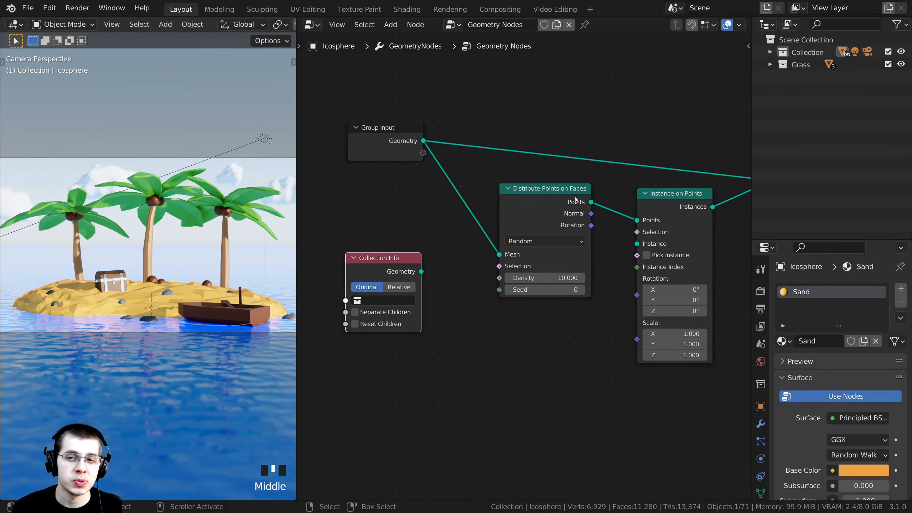
click(576, 200)
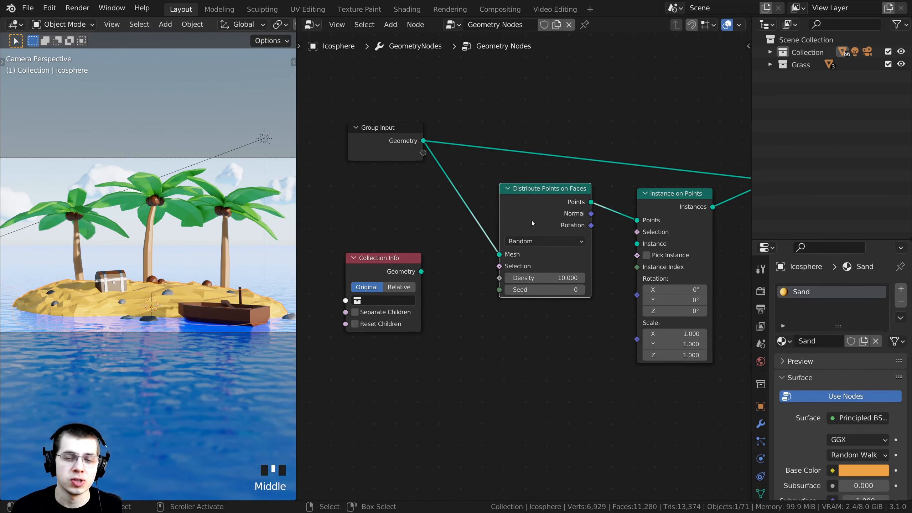
scroll(87, 352, up, 2)
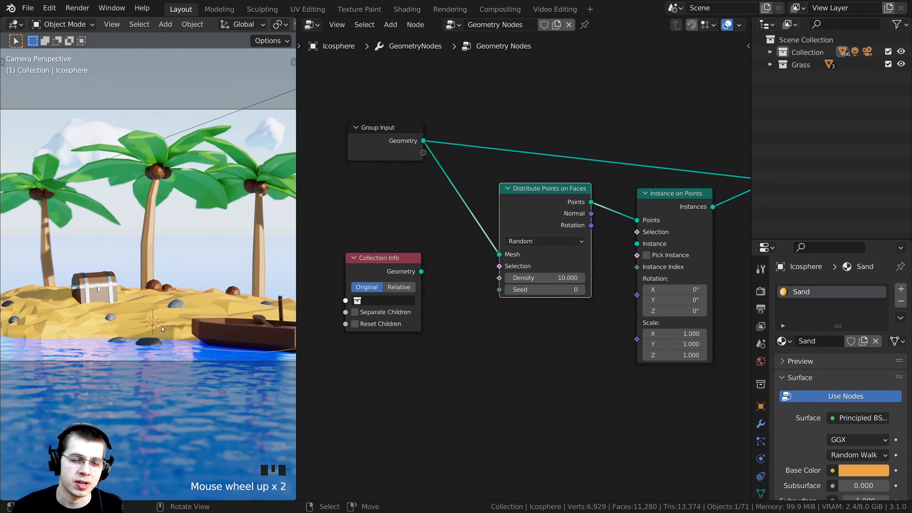
middle_drag(410, 289, 450, 257)
scroll(449, 256, up, 1)
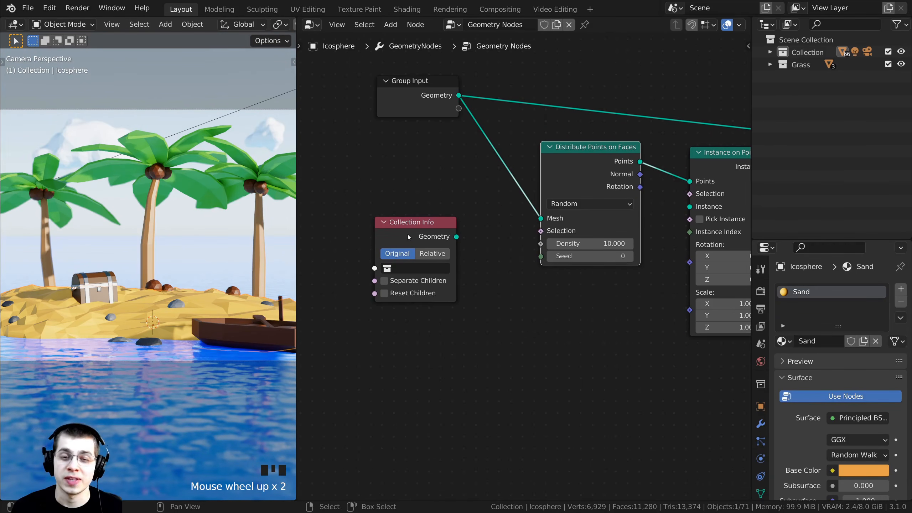
click(397, 272)
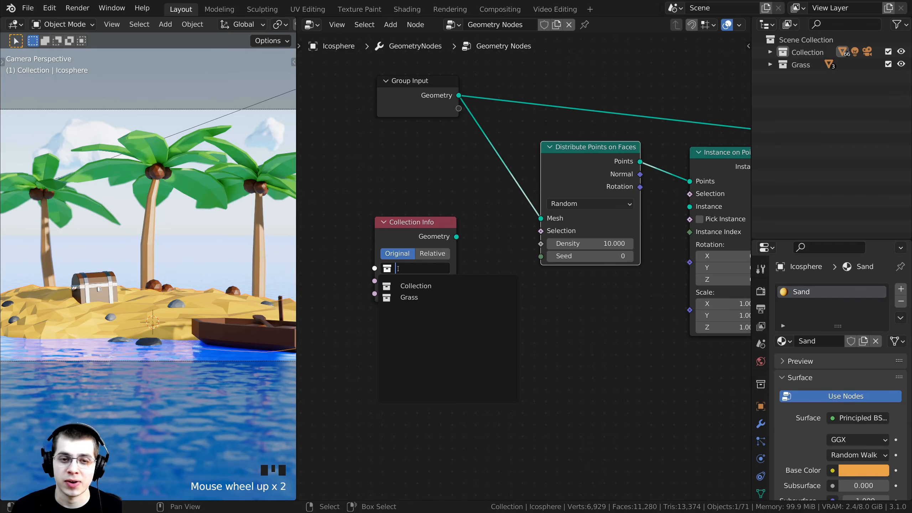
click(401, 297)
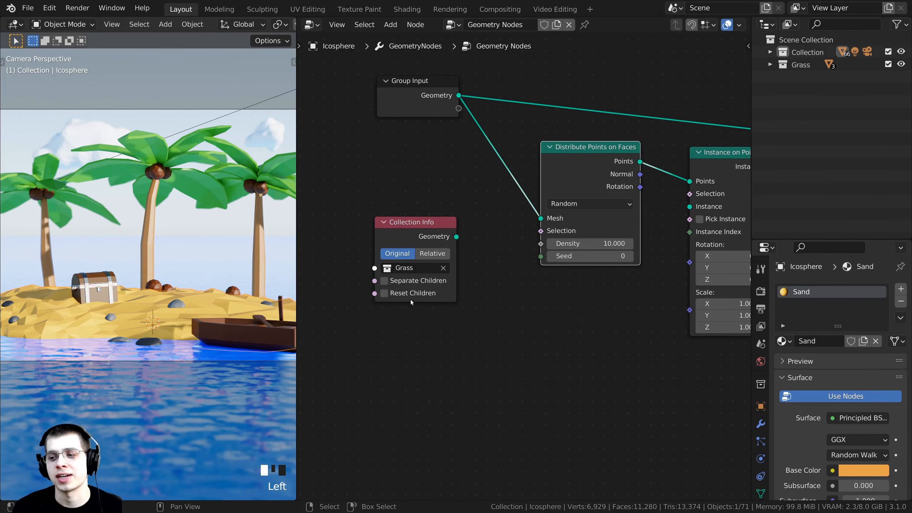
Link Collection Info's Geometry output to the Instance input of Instance on Points and inspect the scattered grass beside the island
scroll(427, 219, down, 2)
drag(411, 232, 412, 239)
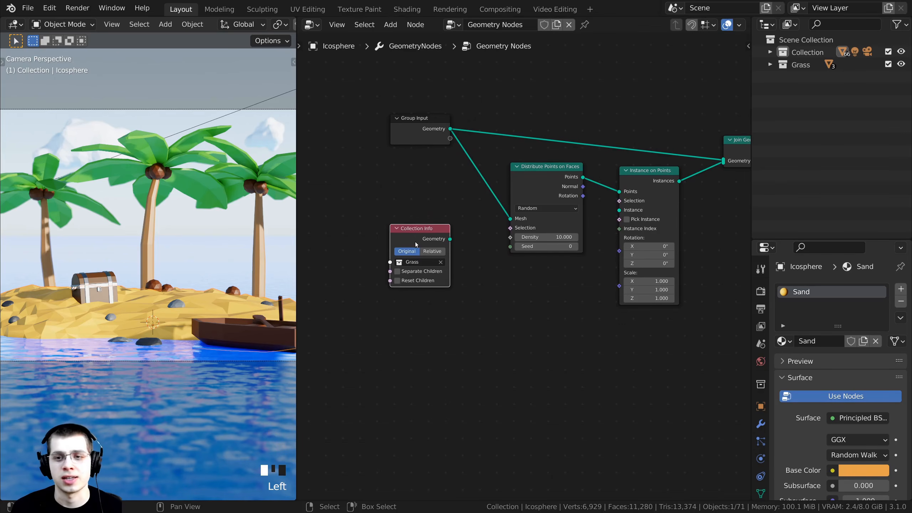
scroll(416, 246, up, 2)
middle_drag(613, 215, 548, 249)
drag(615, 204, 619, 221)
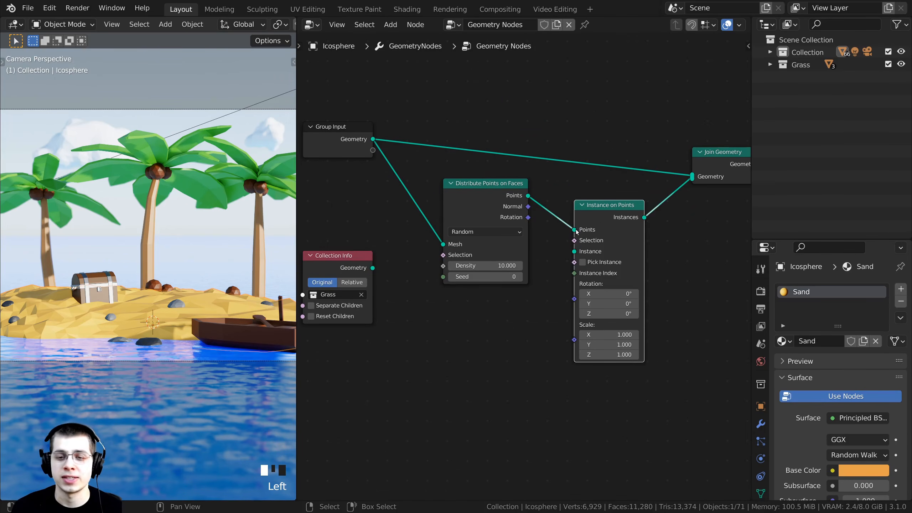
drag(373, 267, 338, 259)
drag(350, 266, 577, 255)
middle_drag(218, 357, 39, 258)
scroll(173, 341, down, 2)
mouse_move(171, 287)
middle_down()
mouse_move(148, 306)
mouse_move(152, 342)
mouse_move(213, 304)
mouse_move(169, 301)
middle_up()
scroll(181, 290, down, 2)
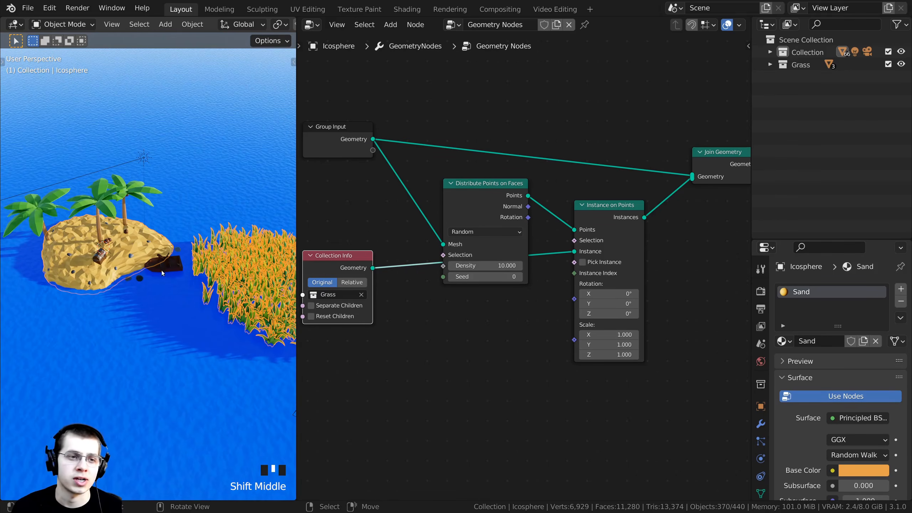
Place the Collection Info node beneath Distribute Points on Faces and shift Instance on Points slightly away
shift+middle_drag(355, 259, 382, 256)
drag(382, 257, 510, 304)
drag(644, 238, 654, 241)
scroll(534, 354, up, 1)
scroll(534, 353, up, 1)
middle_drag(498, 323, 507, 296)
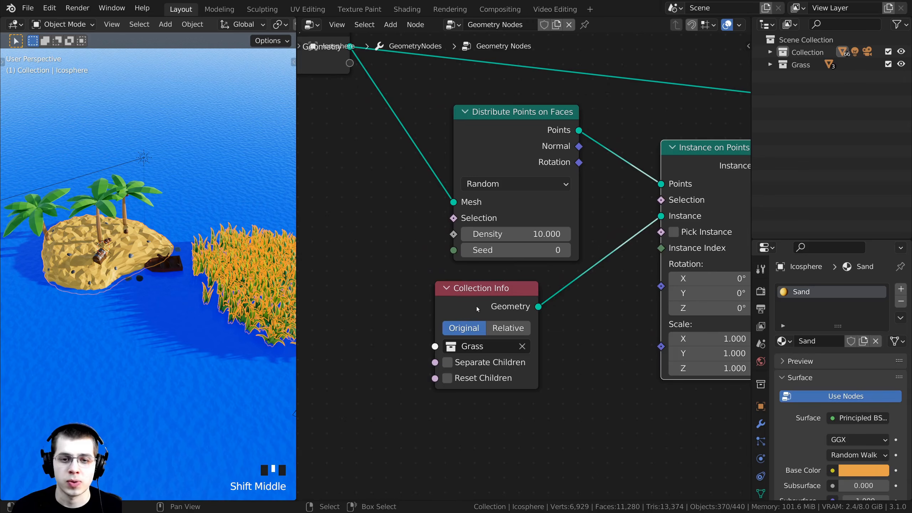
drag(475, 308, 477, 301)
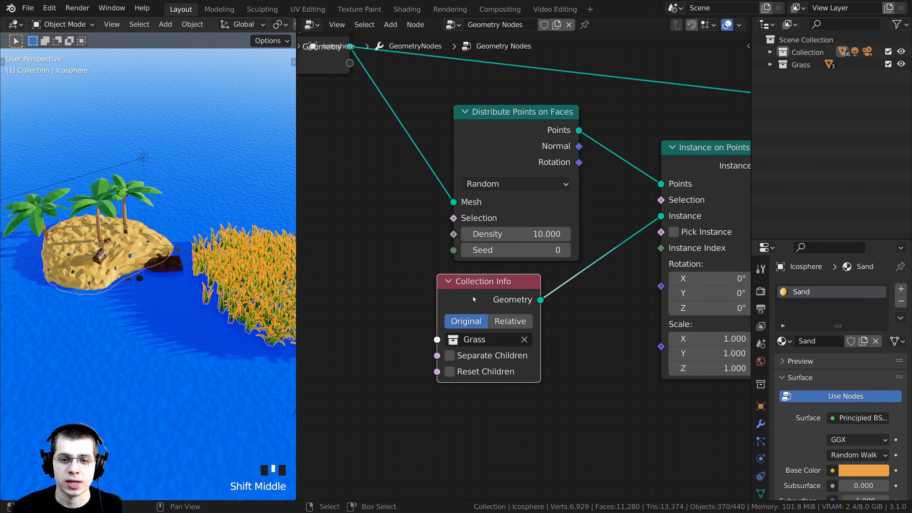
Enable Separate Children and Reset Children on Collection Info, and Pick Instance on Instance on Points
double_click(448, 356)
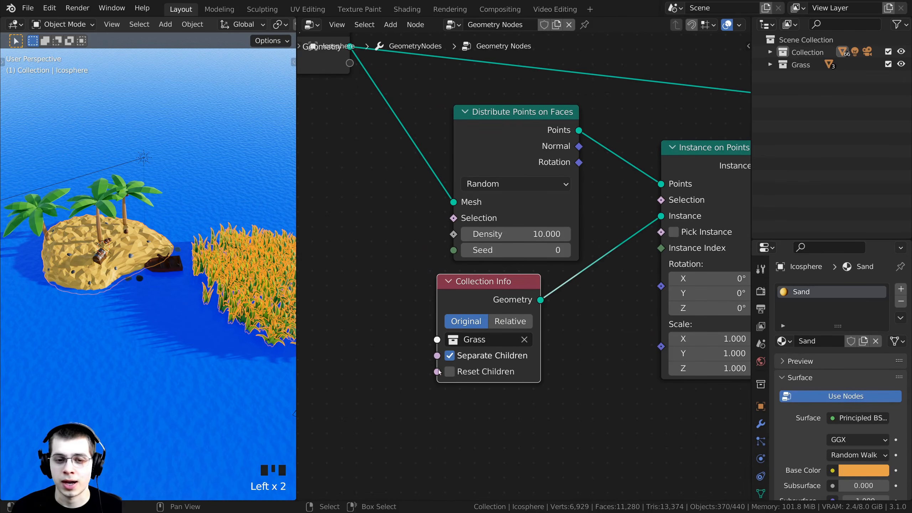
click(454, 373)
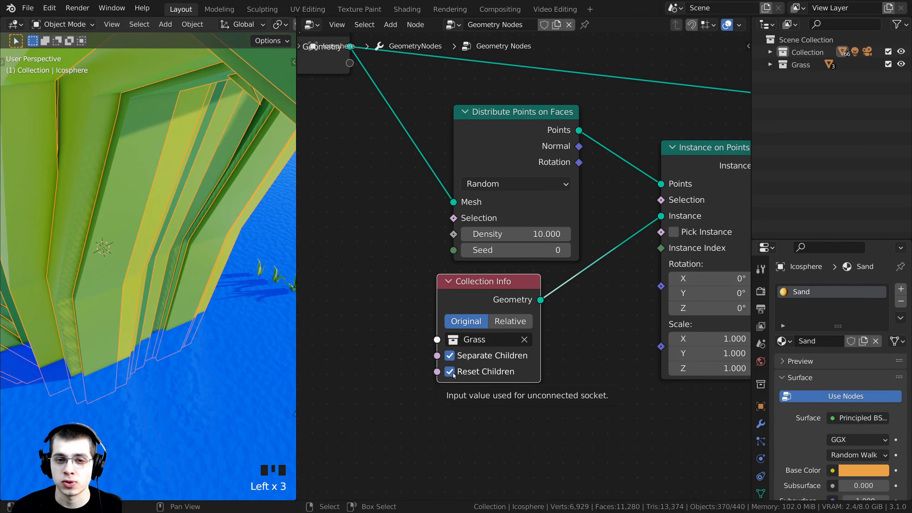
middle_drag(584, 309, 477, 320)
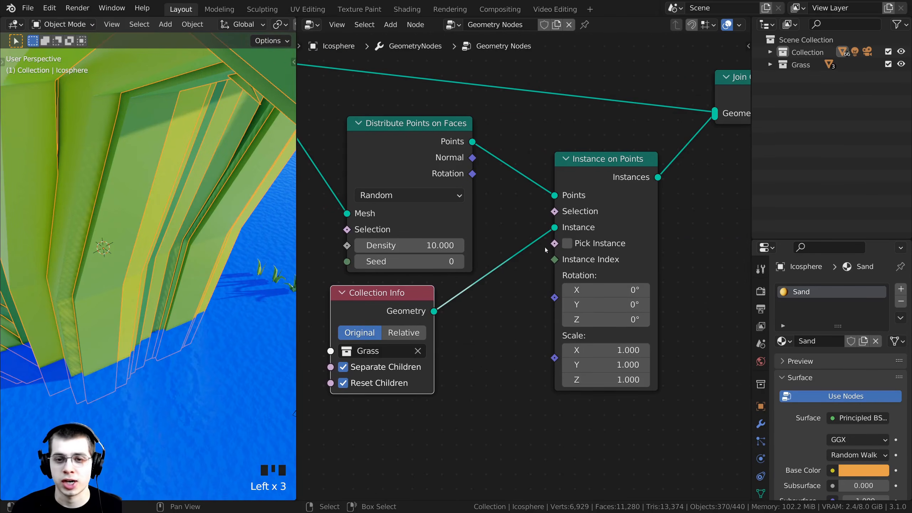
click(567, 244)
middle_drag(143, 294, 171, 298)
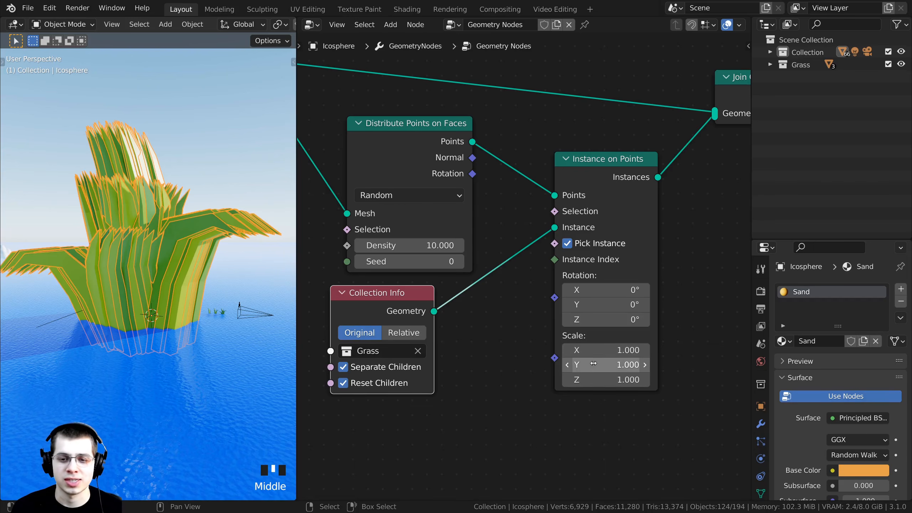
Set the X, Y and Z scale of Instance on Points to 0.030
drag(609, 352, 576, 380)
middle_drag(208, 341, 144, 288)
scroll(121, 276, up, 3)
scroll(121, 276, up, 5)
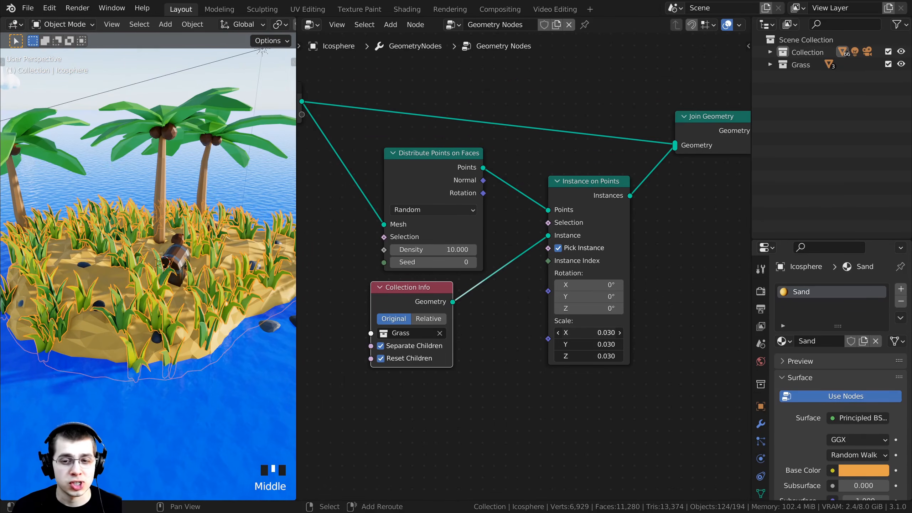
shift+drag(589, 334, 589, 353)
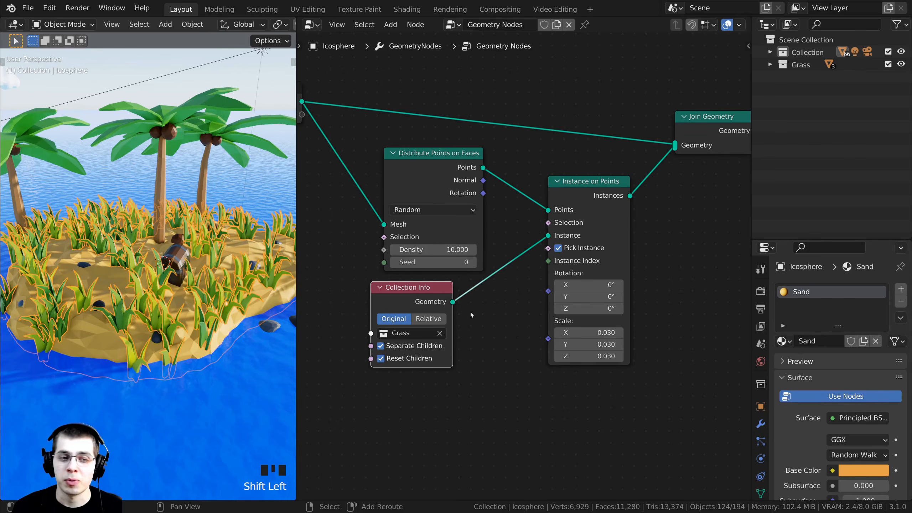
Widen the gap between Instance on Points and the Distribute Points on Faces and Collection Info nodes
drag(398, 290, 379, 291)
drag(424, 185, 392, 186)
drag(599, 217, 621, 222)
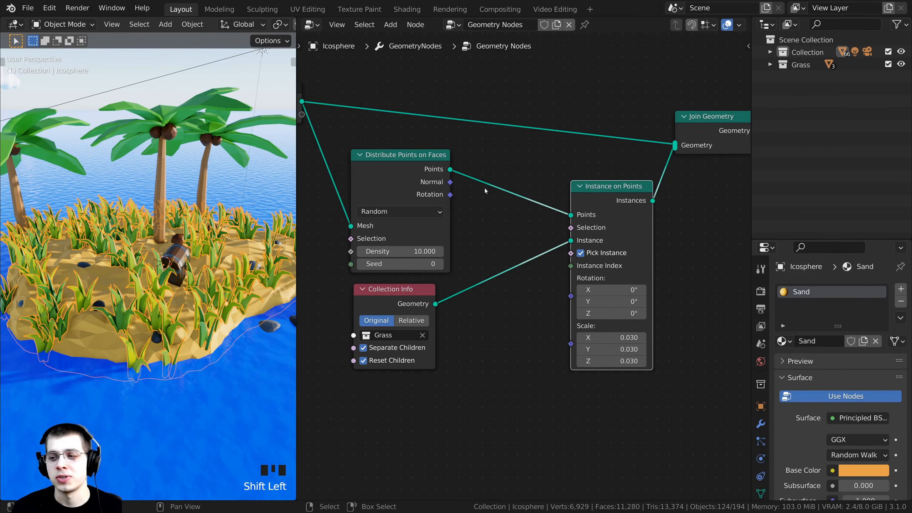
Add a Random Value node below Collection Info and link its Value to the Scale of Instance on Points
key(shift+a)
click(417, 186)
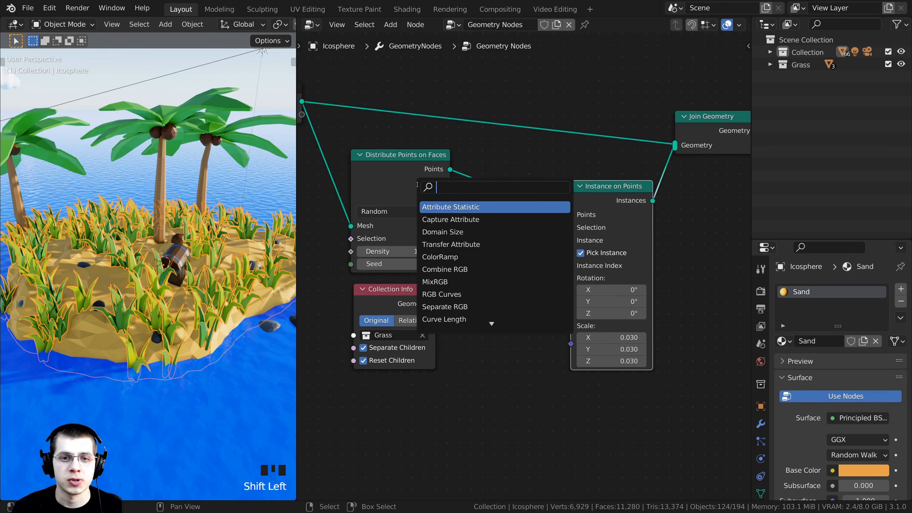
text(ran)
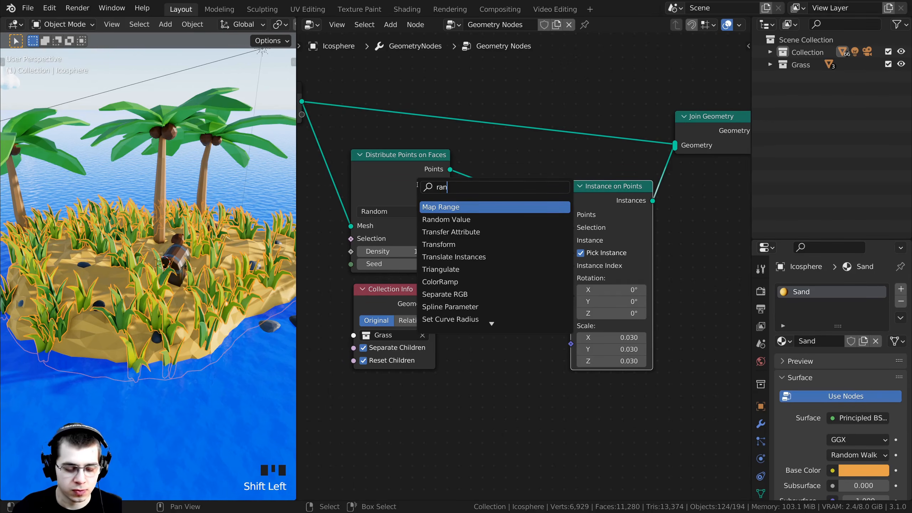
click(453, 218)
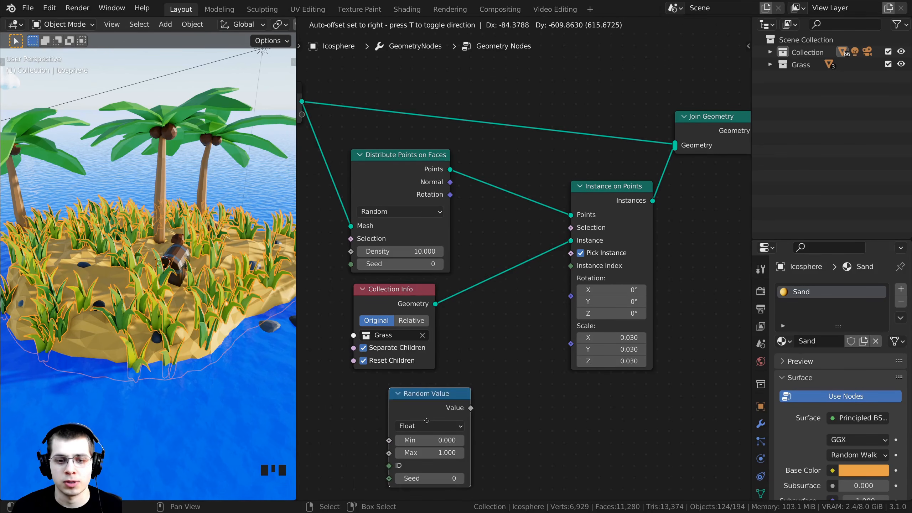
click(415, 377)
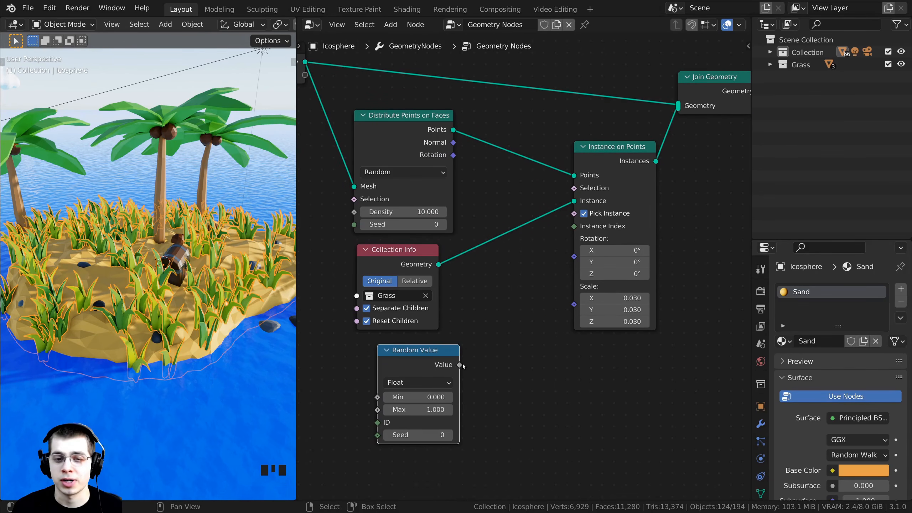
drag(459, 364, 574, 305)
Set the Random Value node's Min to 0.002
scroll(445, 273, up, 3)
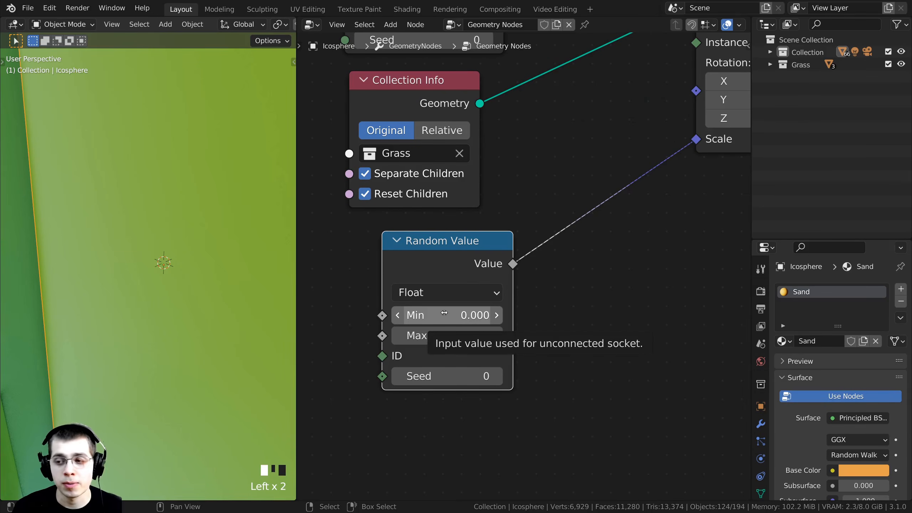
scroll(453, 311, down, 3)
scroll(467, 307, up, 2)
scroll(526, 273, down, 1)
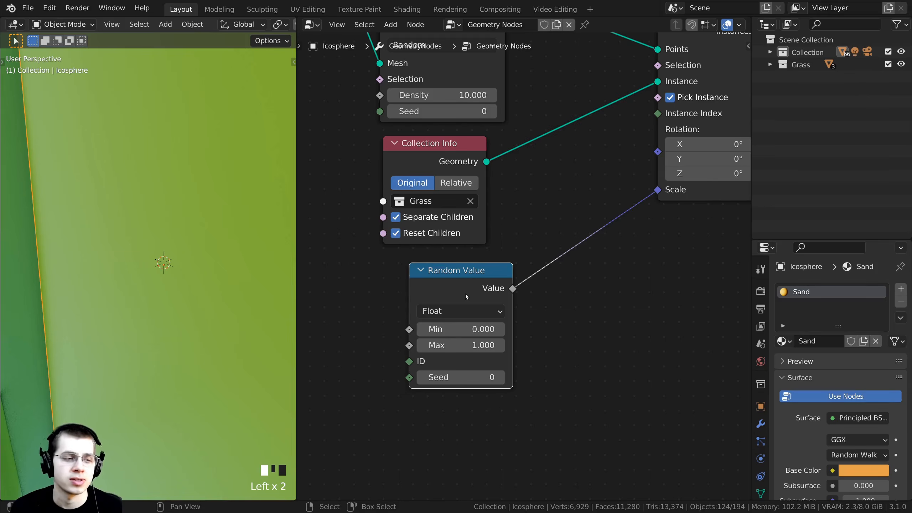
scroll(465, 294, up, 1)
click(451, 340)
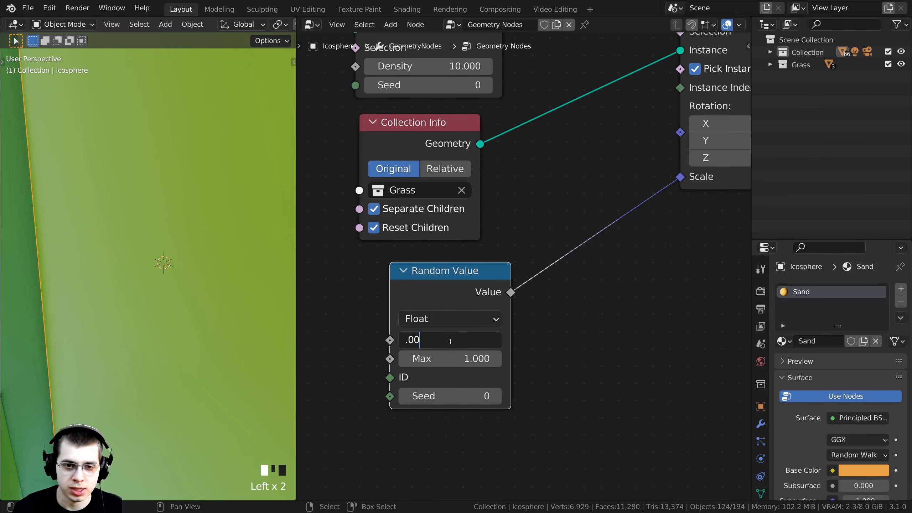
key(Return)
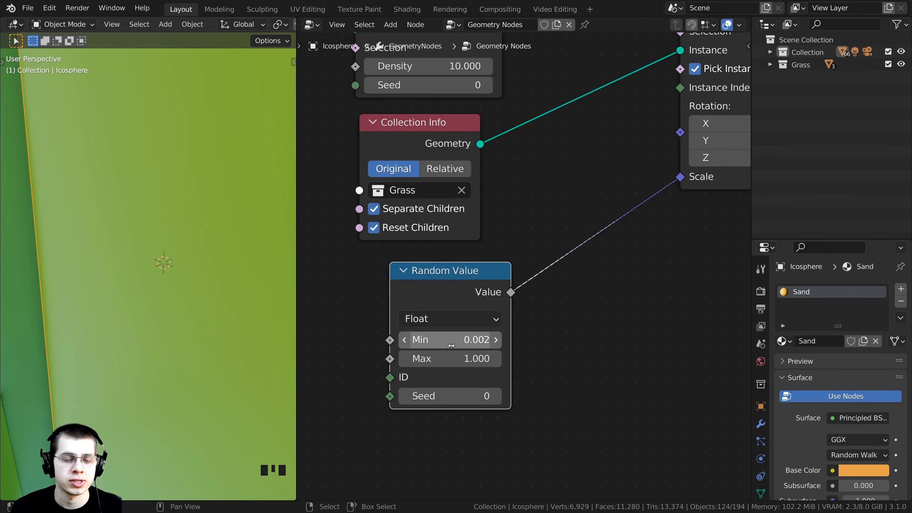
Set the Random Value node's Max to 0.01 and raise it to 0.013
mouse_move(452, 359)
shift+mouse_down()
mouse_move(408, 358)
mouse_move(457, 359)
shift+mouse_up()
click(457, 358)
text(.01)
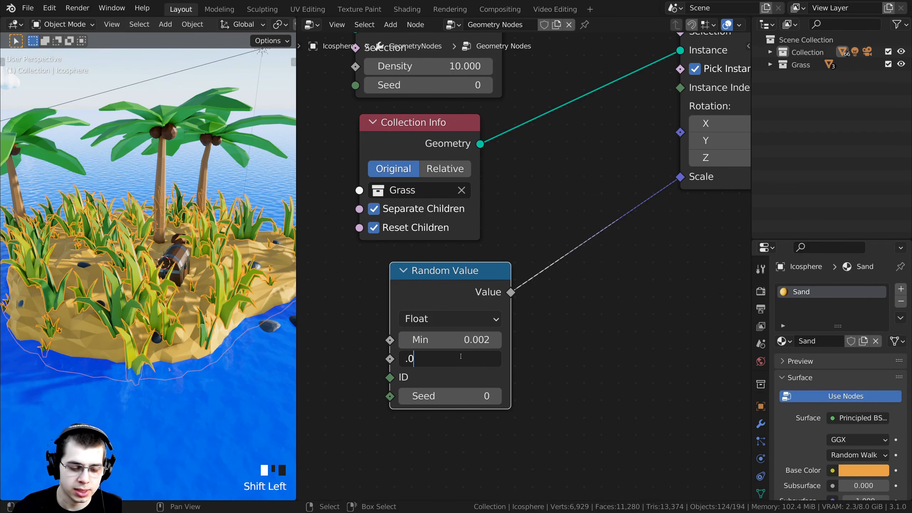
key(Return)
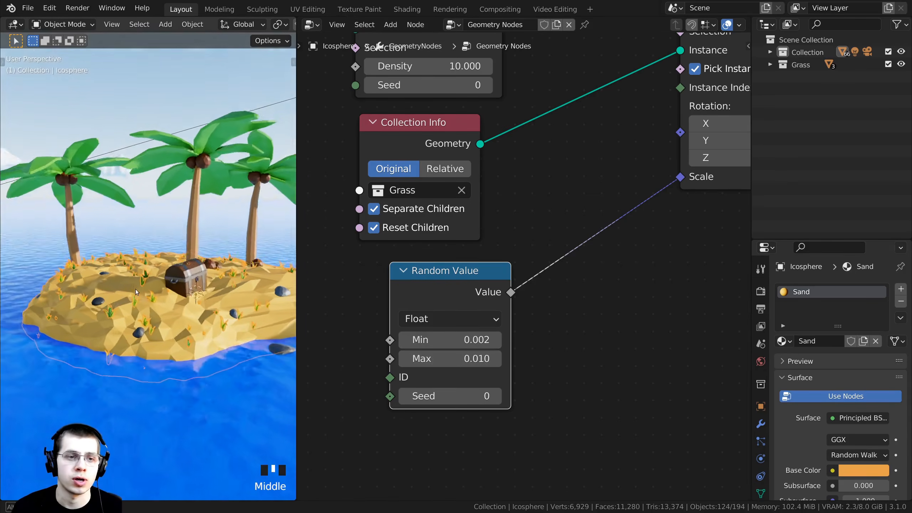
double_click(469, 358)
text(3)
key(Return)
Deselect everything and examine the size of the scattered grass around the treasure chest
scroll(185, 360, down, 2)
middle_drag(185, 360, 144, 363)
shift+middle_drag(144, 362, 165, 335)
scroll(85, 324, up, 3)
key(a)
scroll(164, 328, up, 2)
scroll(164, 328, down, 1)
scroll(165, 331, up, 2)
scroll(107, 322, down, 2)
scroll(131, 355, down, 1)
middle_click(131, 355)
Widen the 3D viewport and check the grass across the island from a lower angle
drag(298, 270, 363, 268)
scroll(503, 262, down, 6)
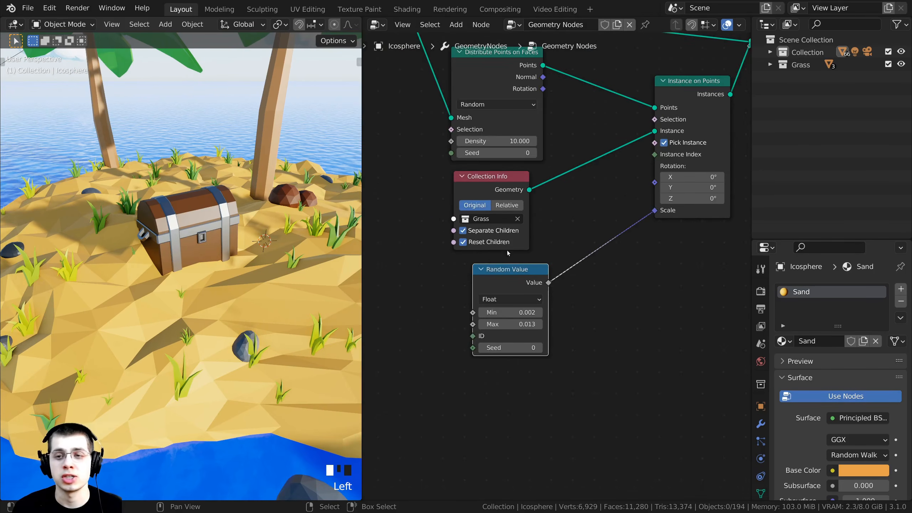
middle_drag(508, 249, 462, 318)
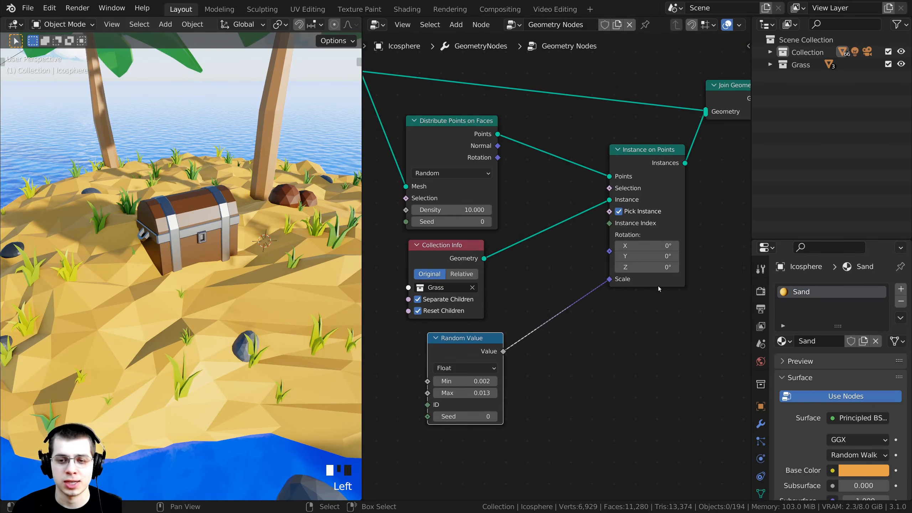
middle_drag(335, 332, 293, 373)
scroll(185, 328, down, 2)
middle_drag(185, 328, 145, 319)
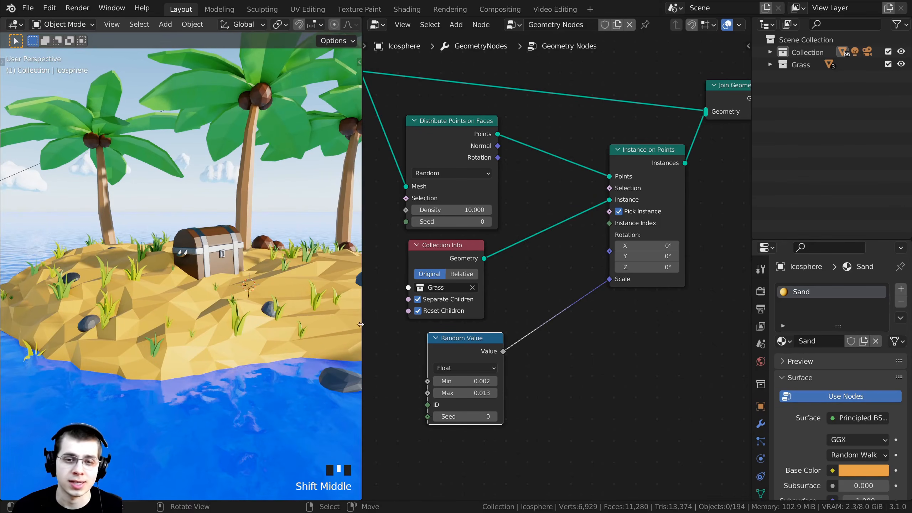
Move the Random Value node further from Collection Info, below Instance on Points, and nudge Collection Info into place
scroll(486, 321, down, 3)
drag(486, 319, 541, 342)
drag(467, 249, 463, 248)
mouse_move(155, 273)
middle_down()
mouse_move(172, 267)
mouse_move(149, 290)
middle_up()
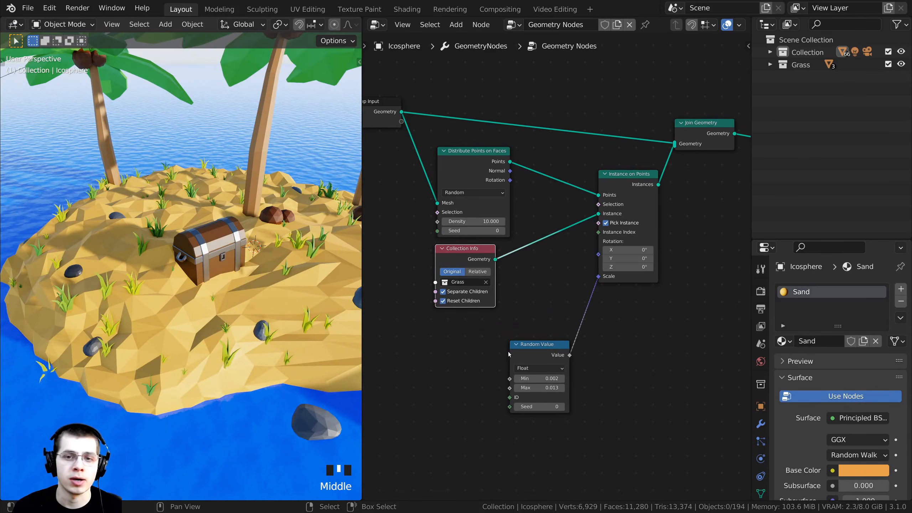
scroll(508, 351, up, 1)
middle_drag(546, 366, 573, 315)
scroll(571, 316, up, 2)
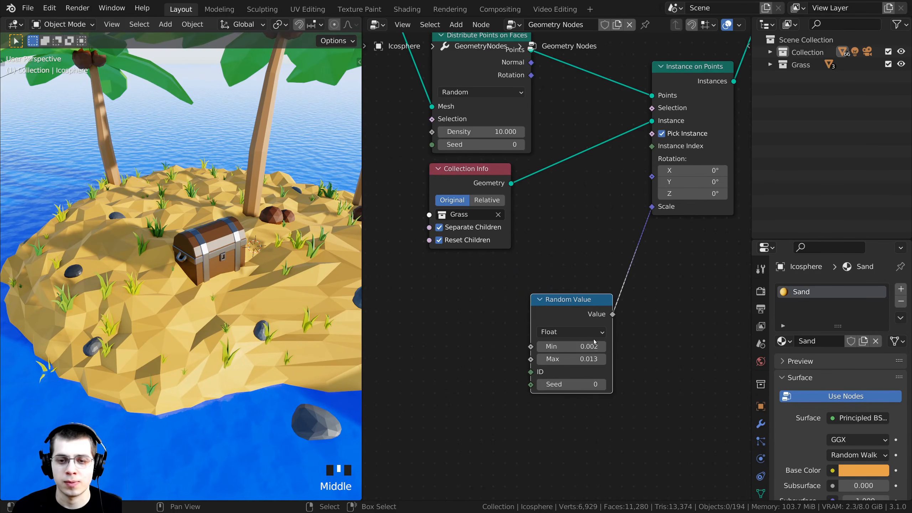
Duplicate the Random Value node, place the copy beneath Collection Info and connect its Value to the Rotation of Instance on Points
key(shift+d)
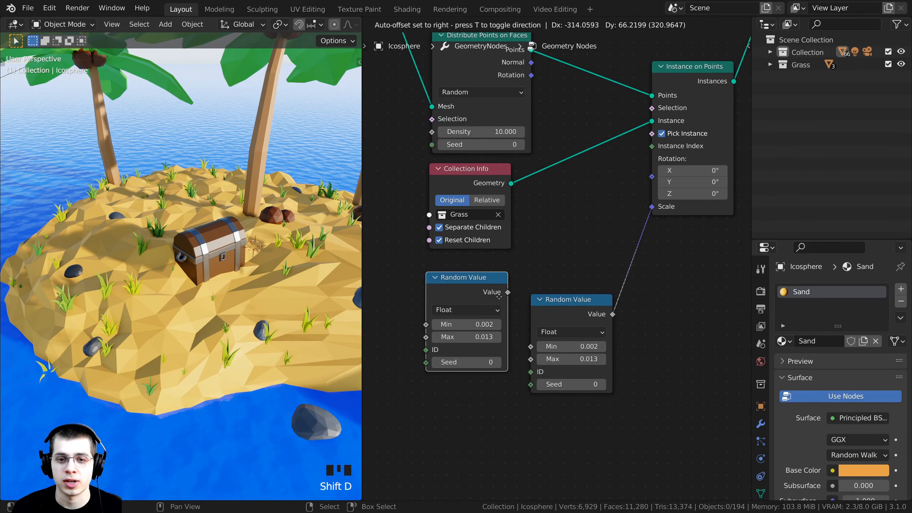
click(500, 296)
middle_drag(516, 287, 506, 334)
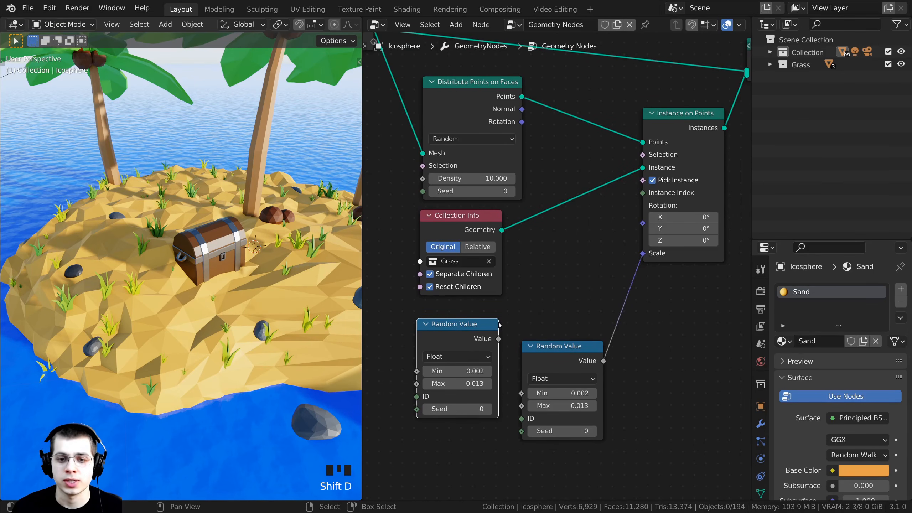
drag(498, 339, 589, 266)
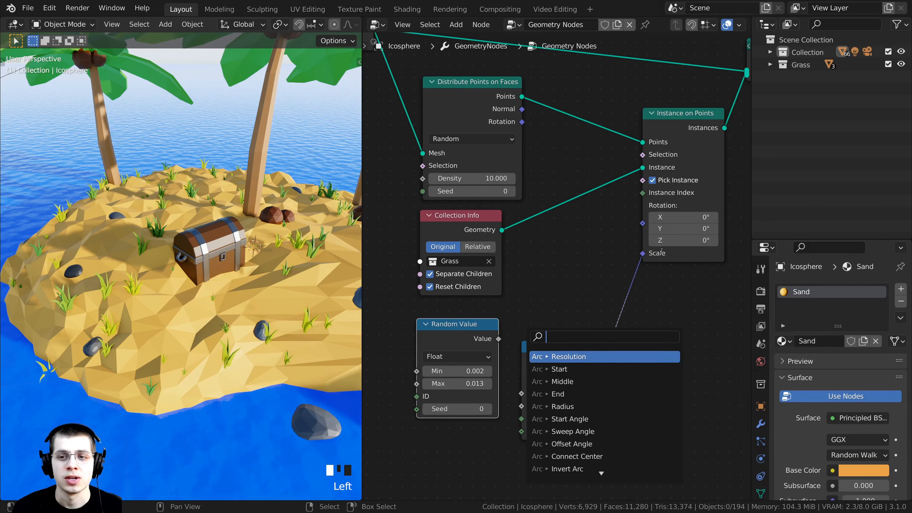
click(600, 255)
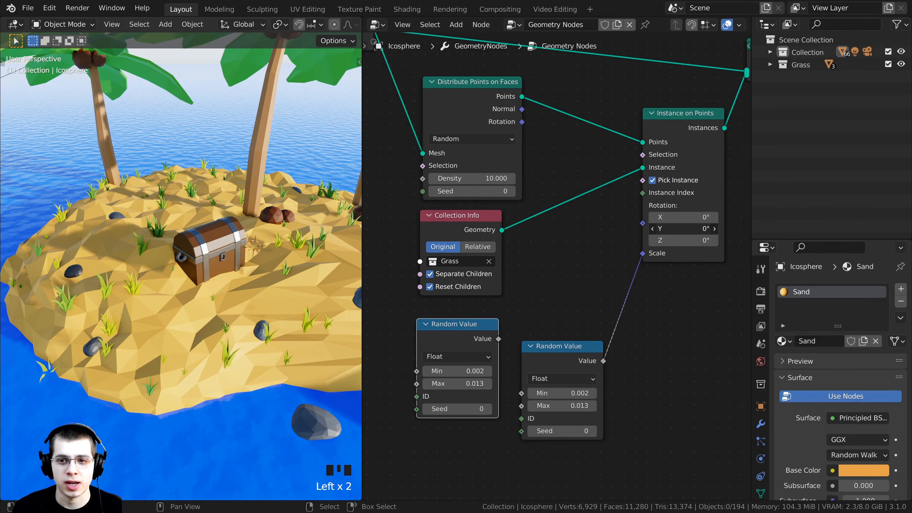
drag(682, 240, 715, 240)
right_click(683, 240)
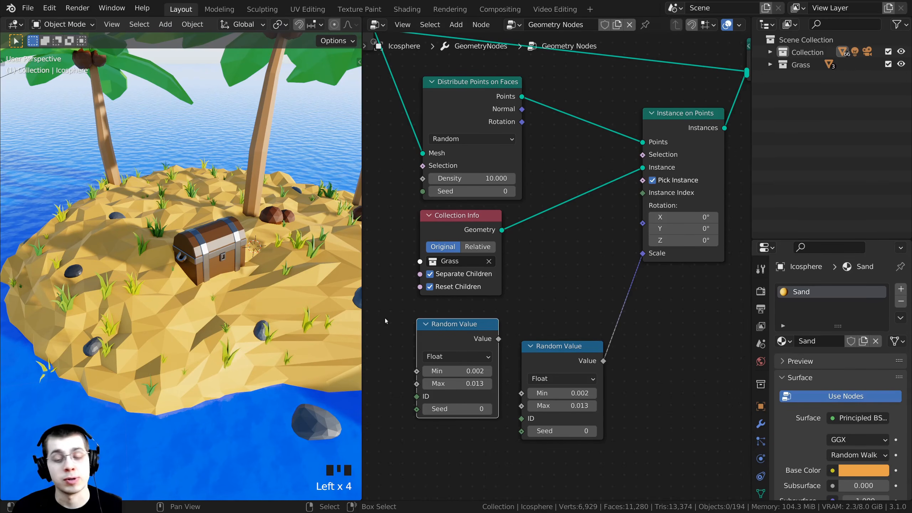
drag(498, 338, 643, 223)
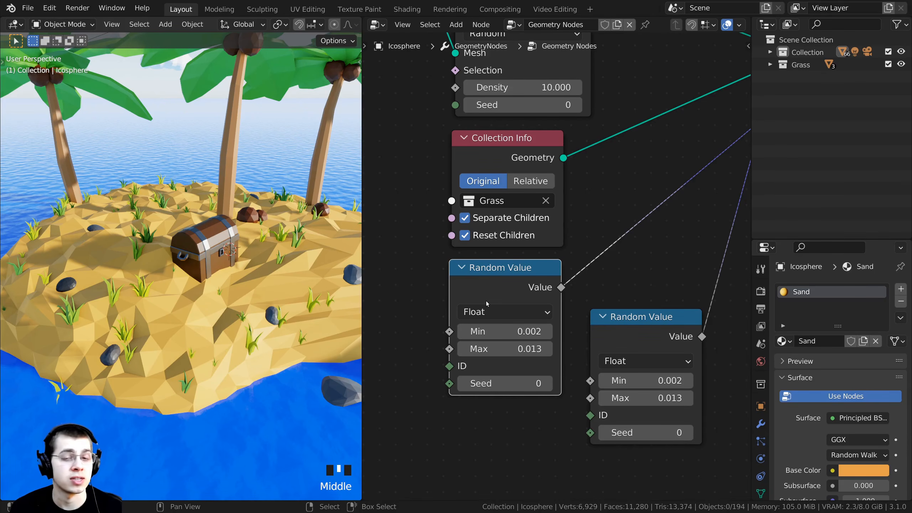
Change the duplicated Random Value node's data type to Vector and reconnect its Value to the Rotation of Instance on Points
click(492, 310)
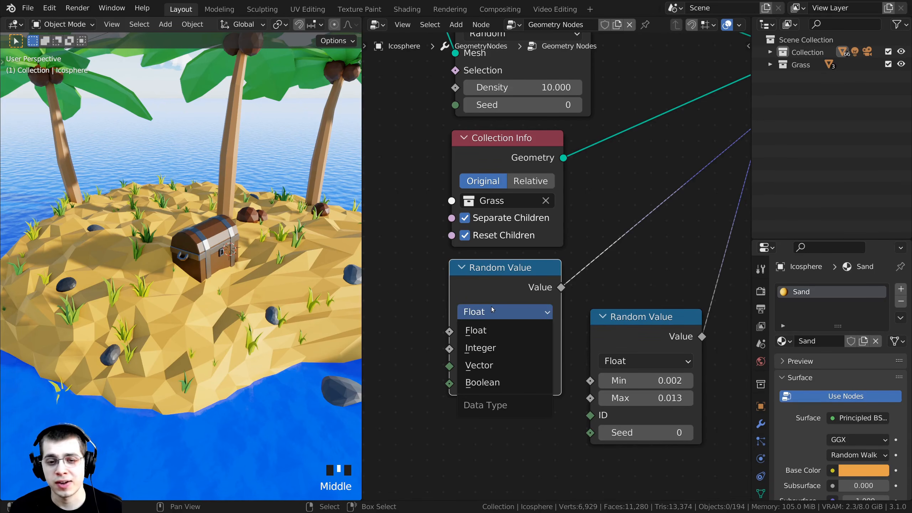
click(490, 369)
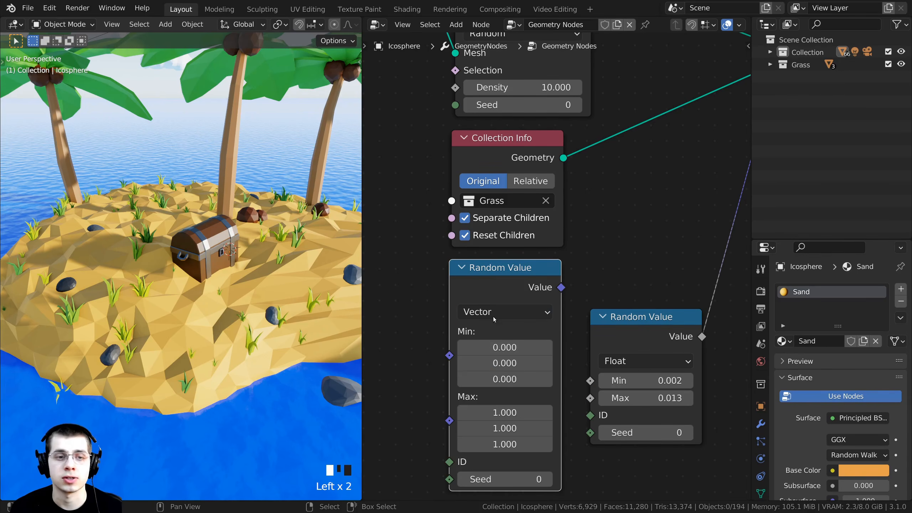
scroll(493, 322, down, 1)
drag(544, 304, 696, 172)
middle_drag(583, 345, 621, 252)
scroll(574, 311, up, 4)
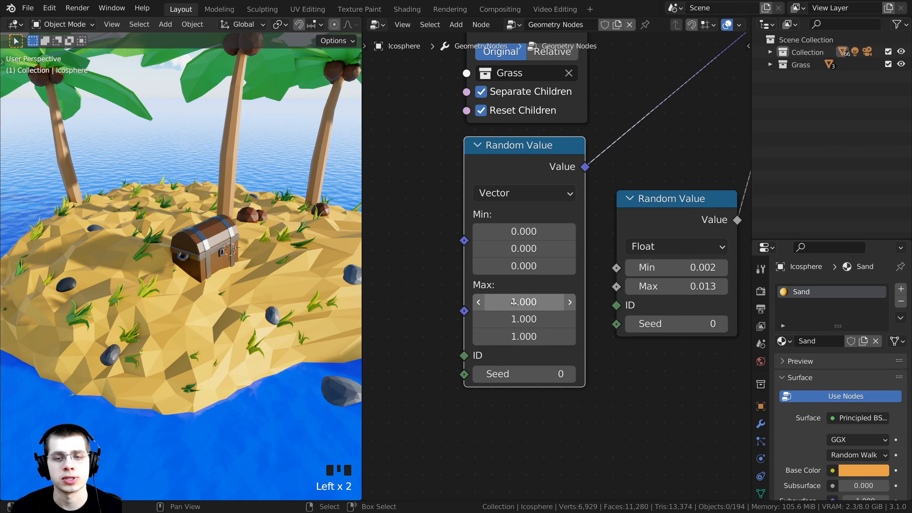
Set all three Max components of the vector Random Value node to 0
drag(519, 302, 520, 302)
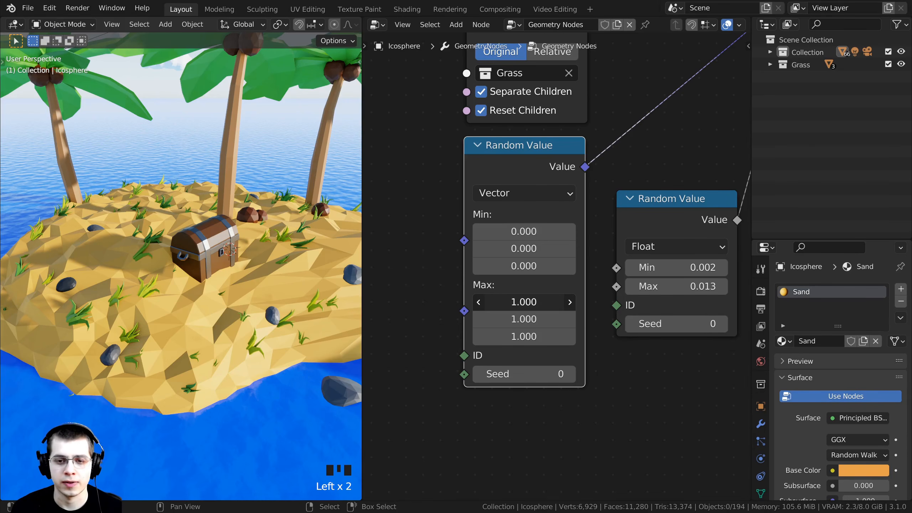
click(519, 302)
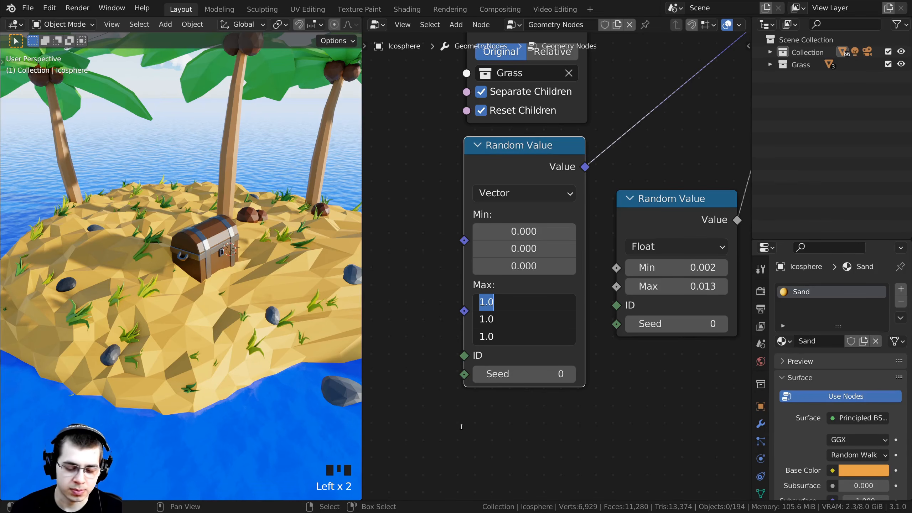
text(0)
key(Return)
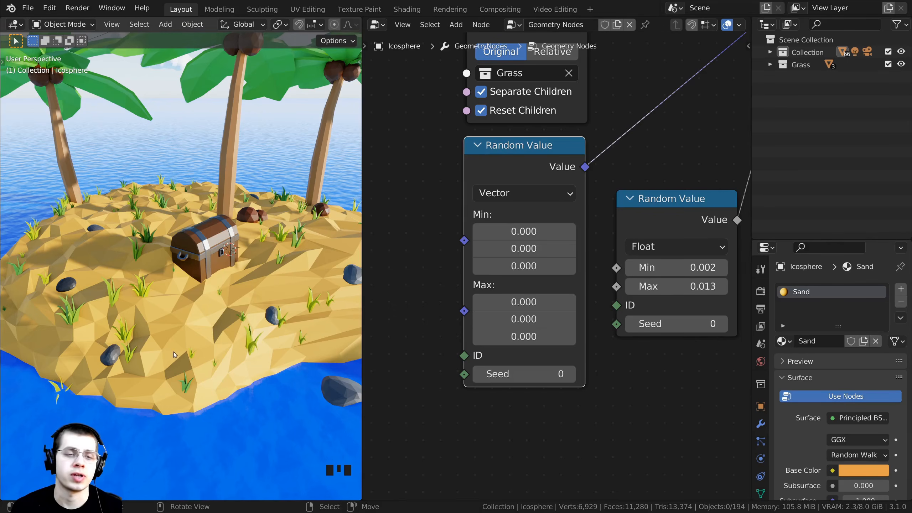
Set the Z component of the vector node's Max to 169.5, raise it to 210.3, and check the grass rotation around the chest
middle_drag(160, 356, 160, 328)
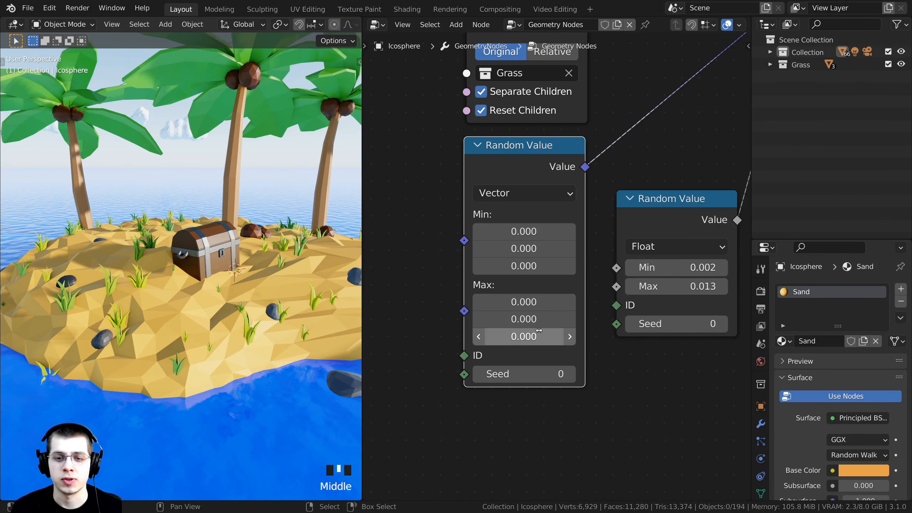
drag(524, 337, 906, 337)
shift+middle_drag(215, 273, 279, 269)
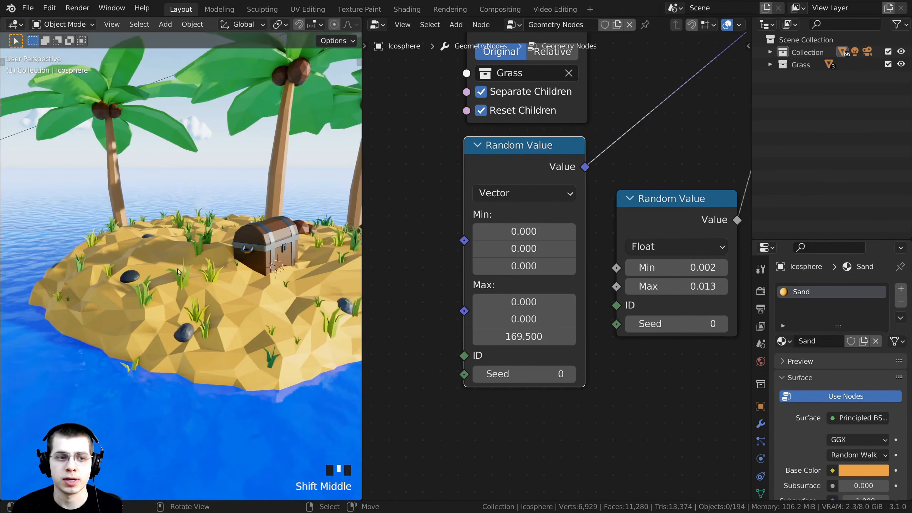
scroll(279, 270, up, 2)
drag(516, 337, 664, 337)
middle_drag(415, 325, 373, 323)
middle_drag(194, 309, 162, 352)
shift+middle_drag(194, 324, 183, 275)
scroll(134, 305, down, 2)
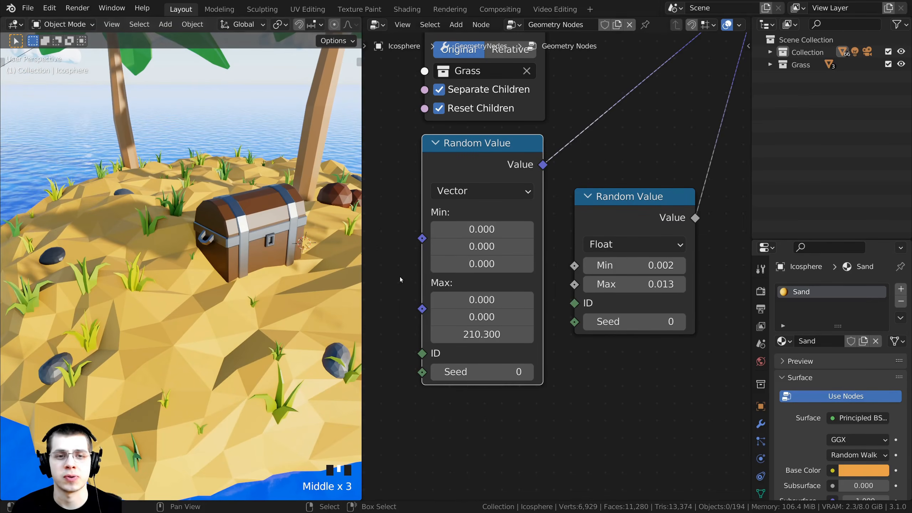
shift+middle_drag(271, 270, 257, 293)
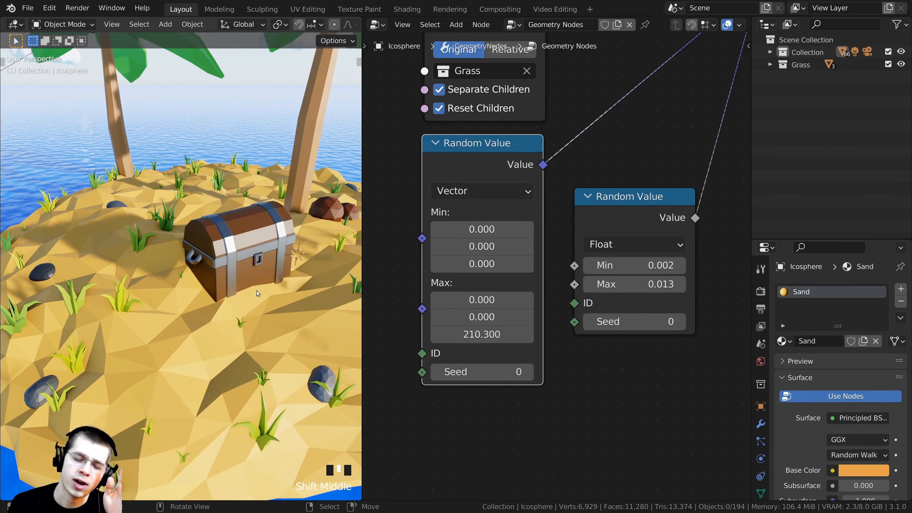
Set the X and Y components of the vector Random Value node's Max to 0.3
double_click(477, 305)
click(487, 288)
click(484, 314)
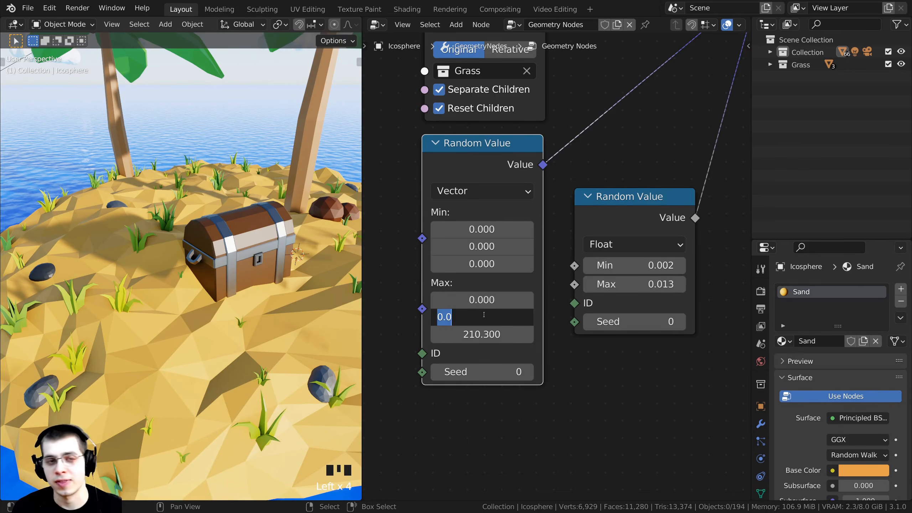
click(477, 297)
shift+drag(478, 300, 478, 302)
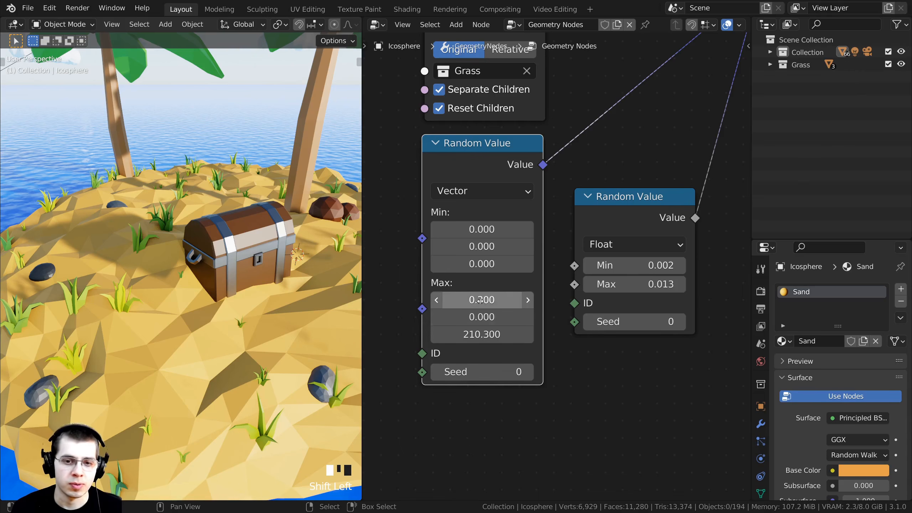
click(491, 300)
text(.3)
key(Return)
scroll(455, 300, up, 2)
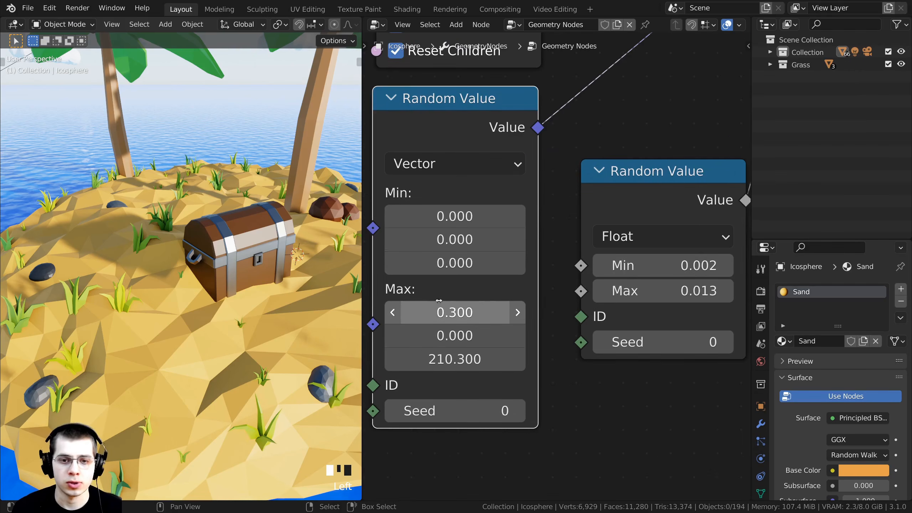
middle_drag(446, 303, 502, 287)
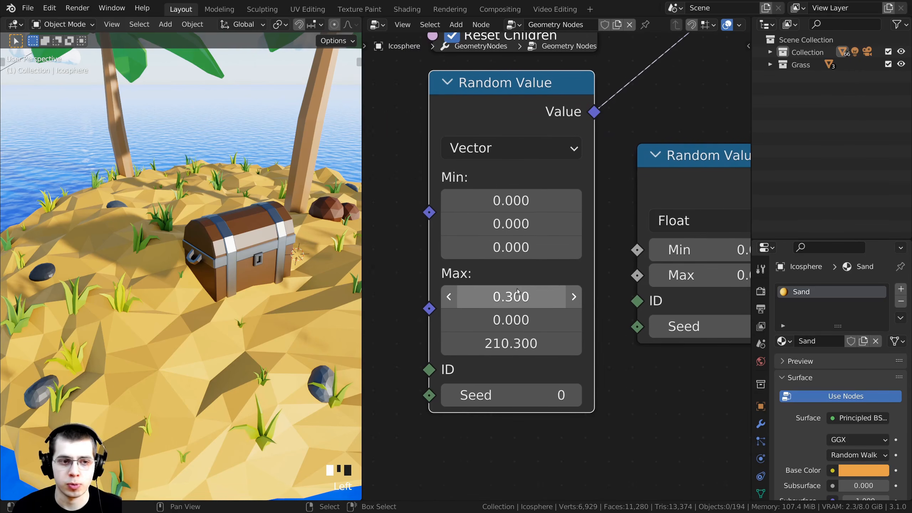
click(522, 314)
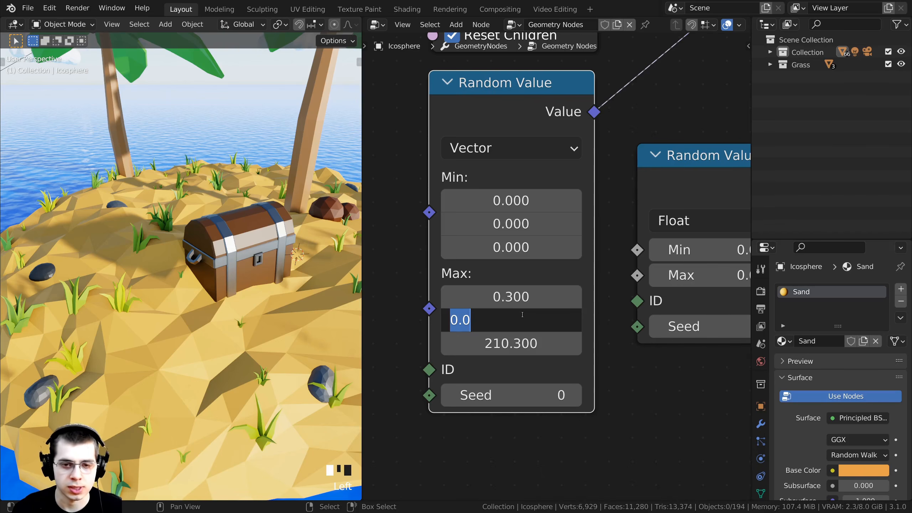
text(.3)
Examine the randomly rotated grass across the island up close, through the camera and from above
middle_drag(201, 325, 262, 312)
scroll(261, 317, up, 1)
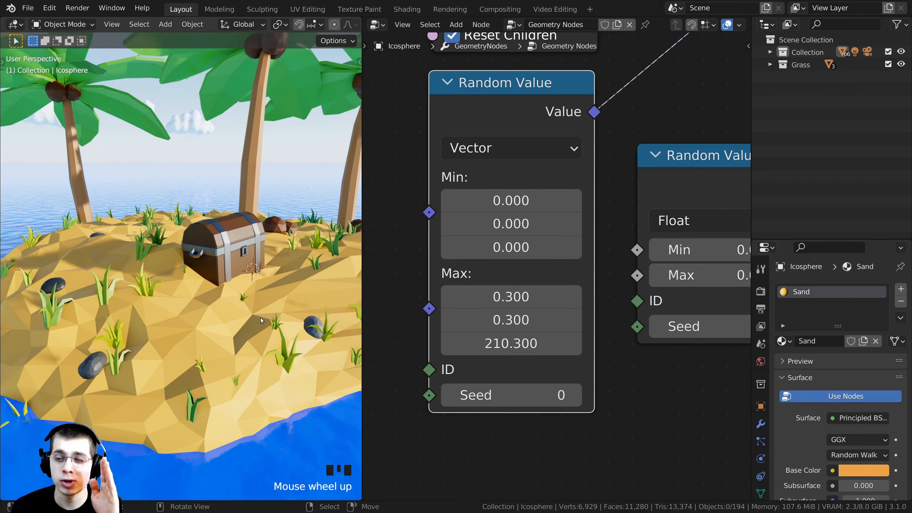
middle_drag(252, 325, 136, 326)
scroll(201, 291, down, 1)
key(KP_0)
scroll(125, 307, down, 2)
scroll(519, 188, down, 11)
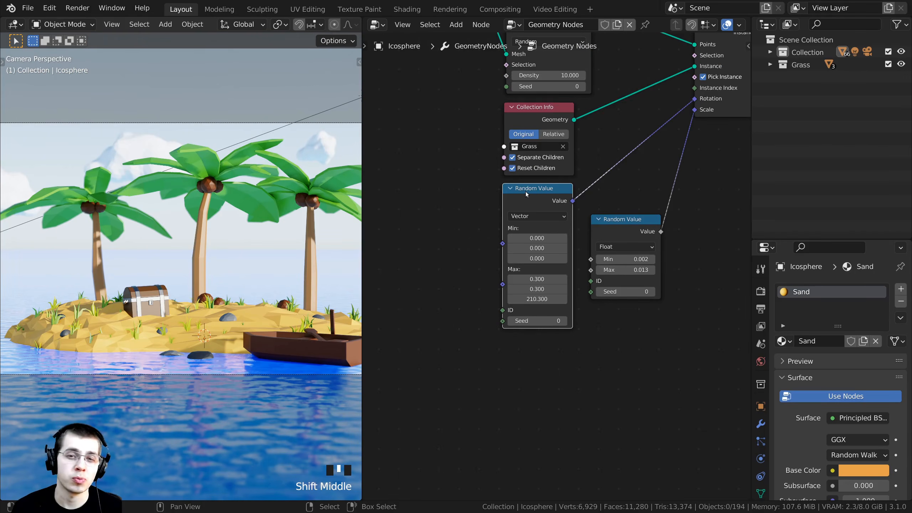
middle_drag(189, 308, 214, 281)
scroll(173, 342, up, 6)
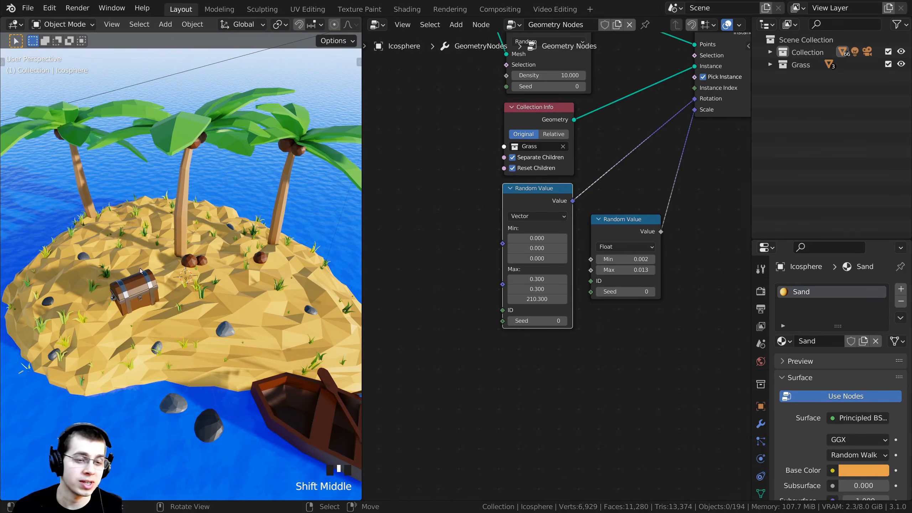
scroll(140, 267, down, 1)
scroll(215, 279, up, 2)
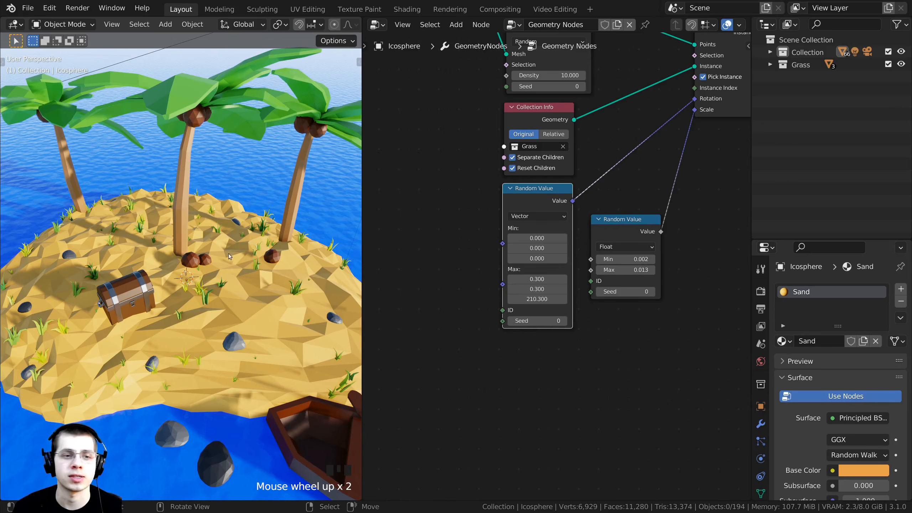
Select the sand island and switch it to Weight Paint mode
right_click(241, 234)
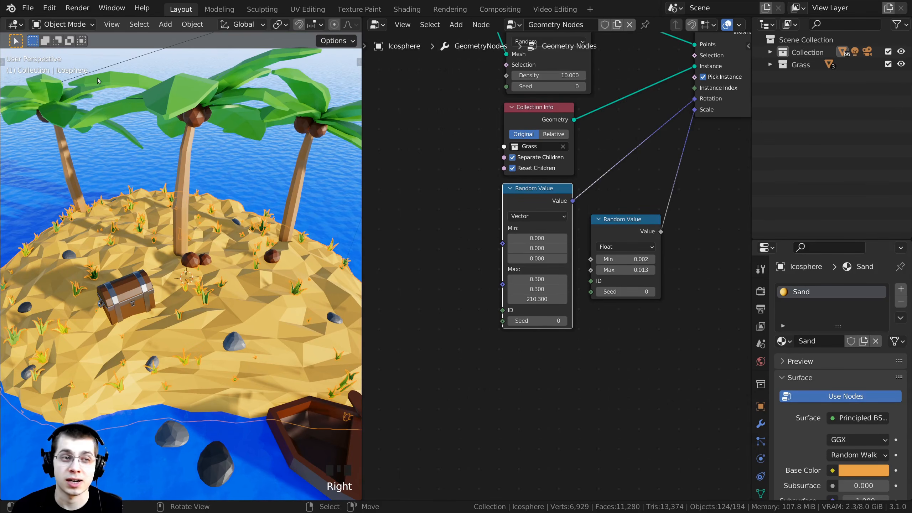
click(66, 25)
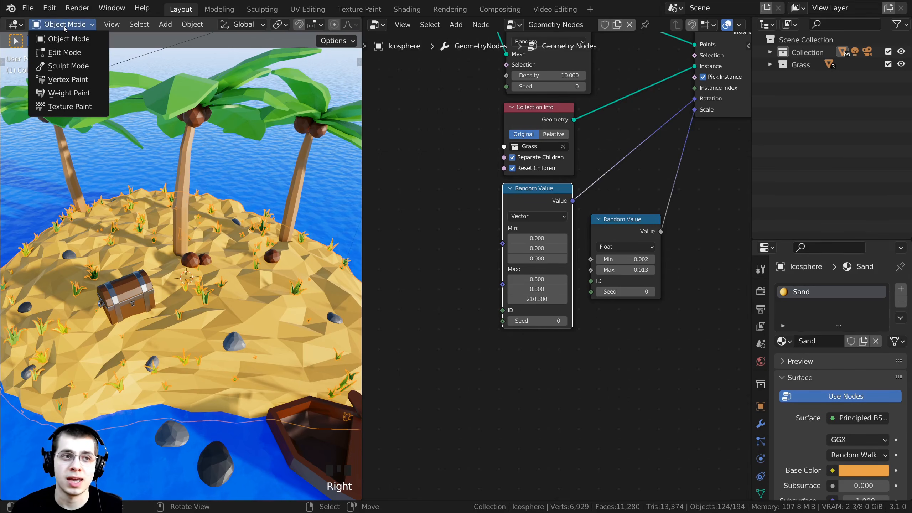
click(60, 96)
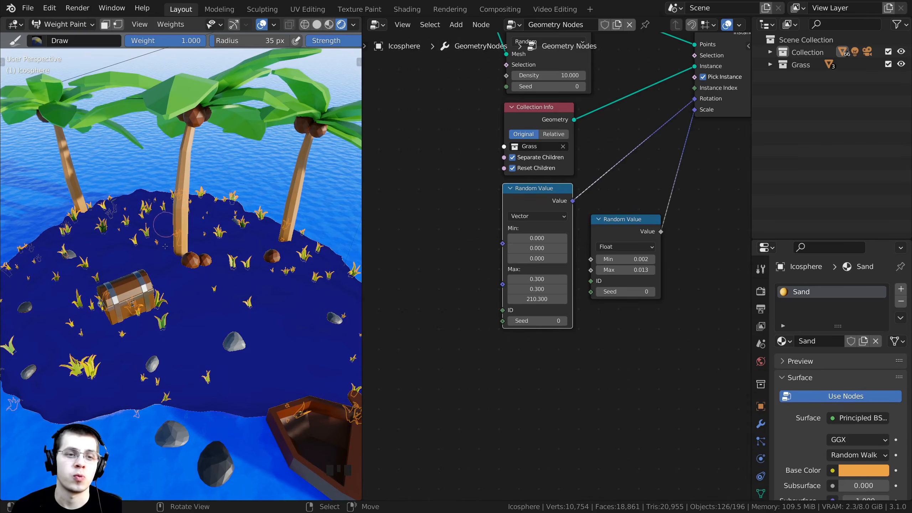
Widen the 3D viewport and paint a zigzag patch at weight 1.000 on the sand beside the treasure chest
shift+middle_drag(183, 275, 172, 266)
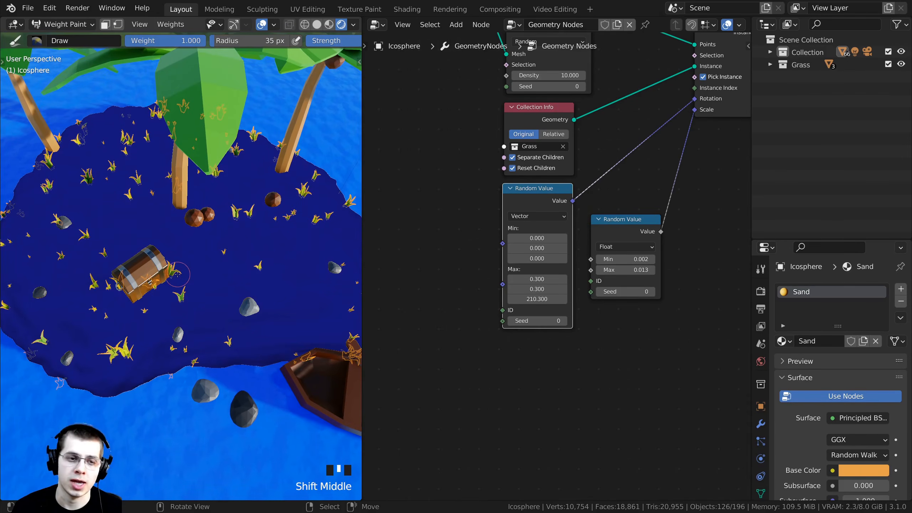
scroll(344, 296, up, 3)
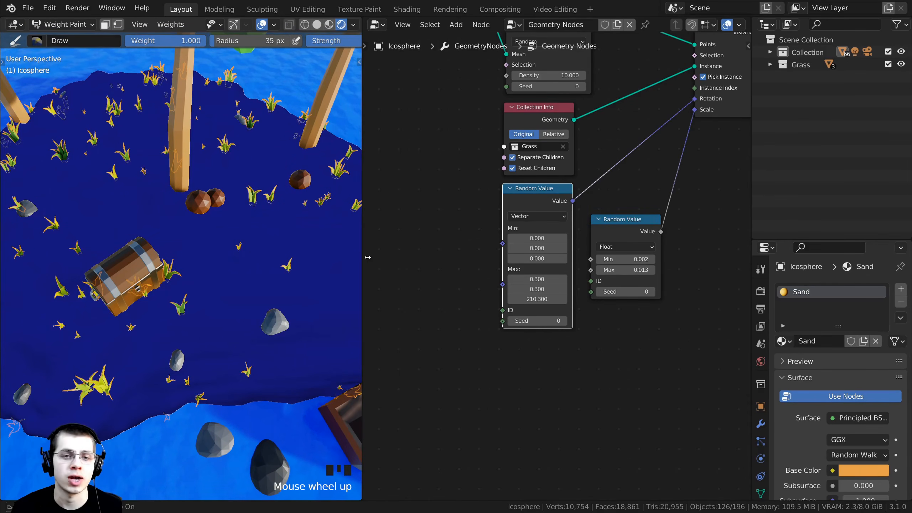
drag(362, 205, 404, 206)
middle_drag(475, 206, 447, 287)
scroll(283, 273, up, 2)
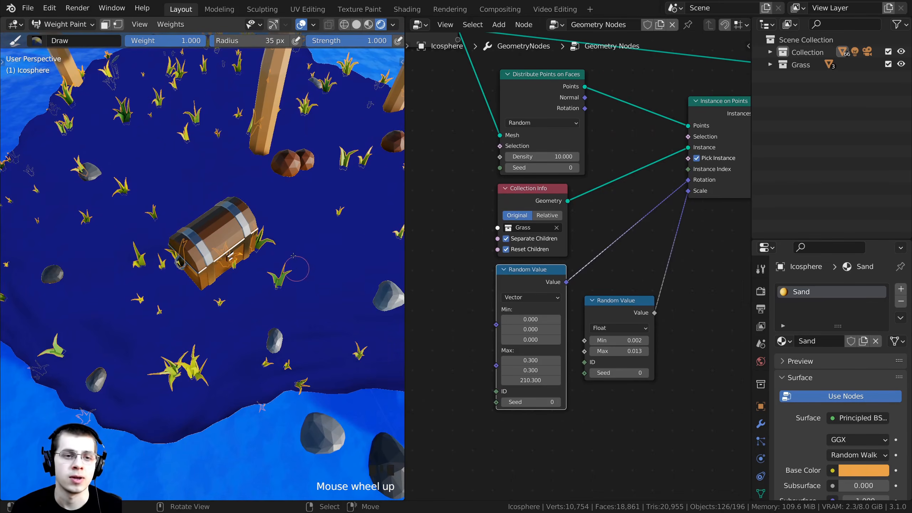
click(275, 247)
click(262, 267)
click(260, 278)
click(274, 280)
click(287, 274)
click(296, 265)
click(290, 253)
mouse_move(244, 268)
shift+middle_down()
mouse_move(197, 277)
mouse_move(189, 322)
shift+middle_up()
click(202, 286)
click(210, 292)
click(218, 289)
click(225, 284)
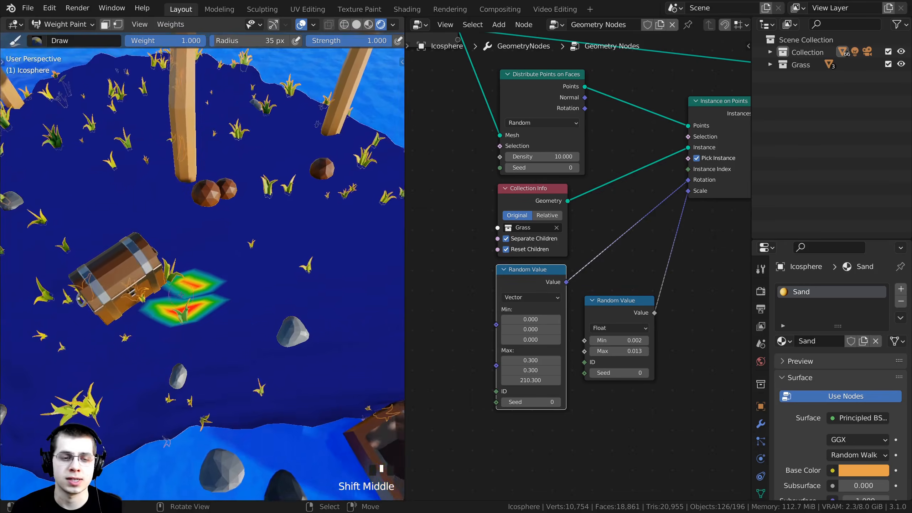
scroll(189, 323, up, 4)
click(190, 309)
click(169, 288)
click(202, 269)
click(180, 252)
click(204, 230)
click(176, 209)
scroll(198, 254, down, 3)
scroll(199, 254, up, 3)
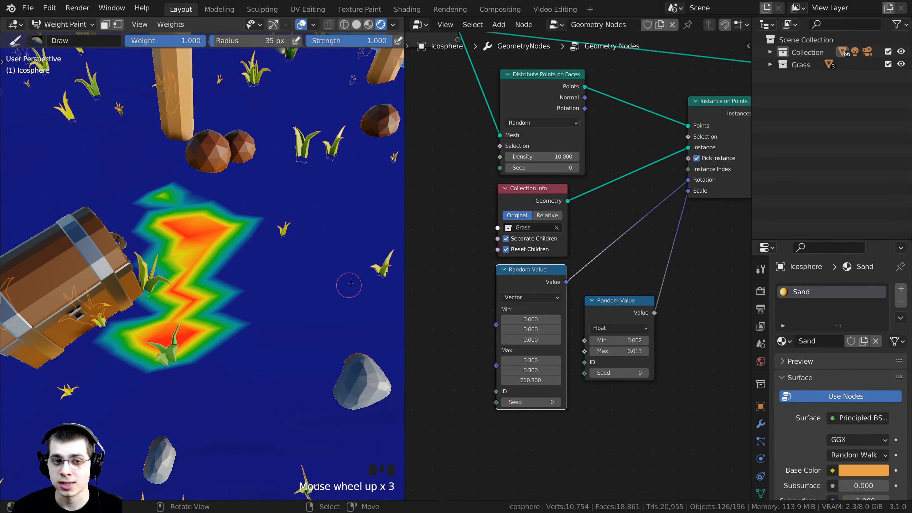
scroll(350, 285, down, 4)
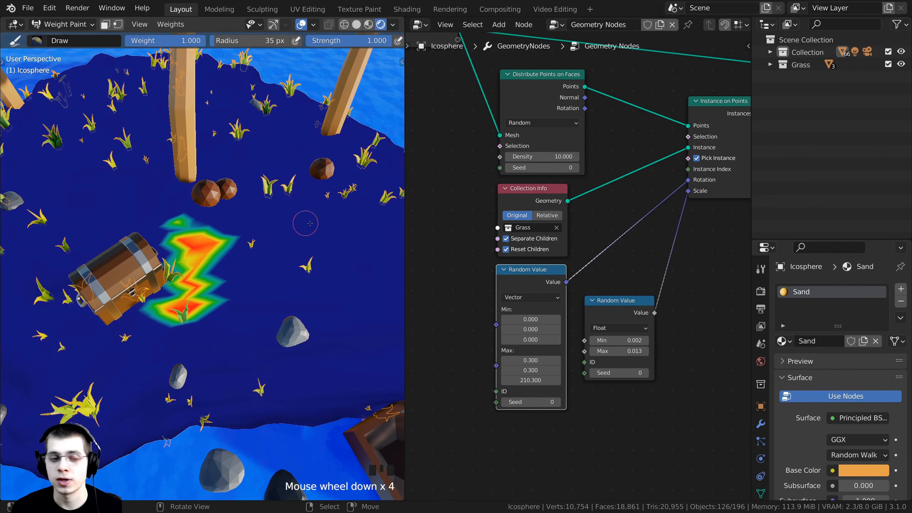
scroll(298, 237, up, 5)
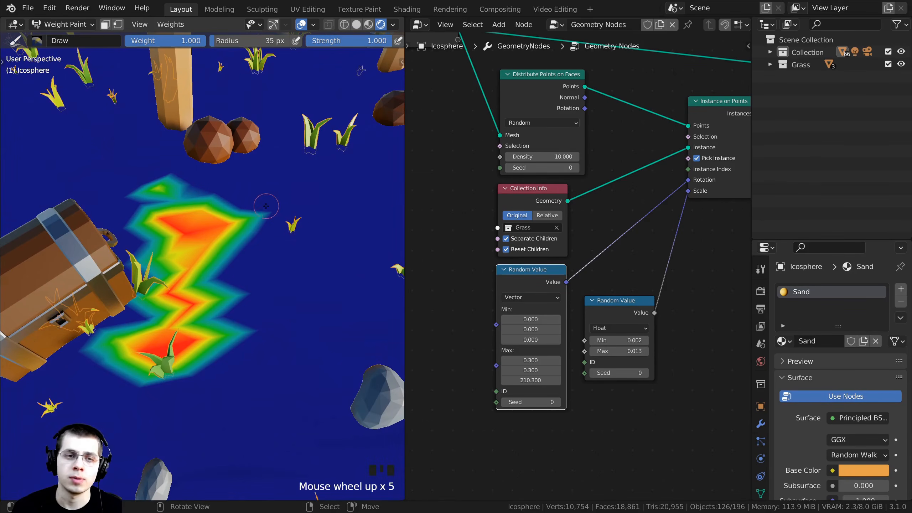
Extend the weight-painted patch beside the treasure chest with two more strokes at weight 1.000
scroll(266, 205, up, 3)
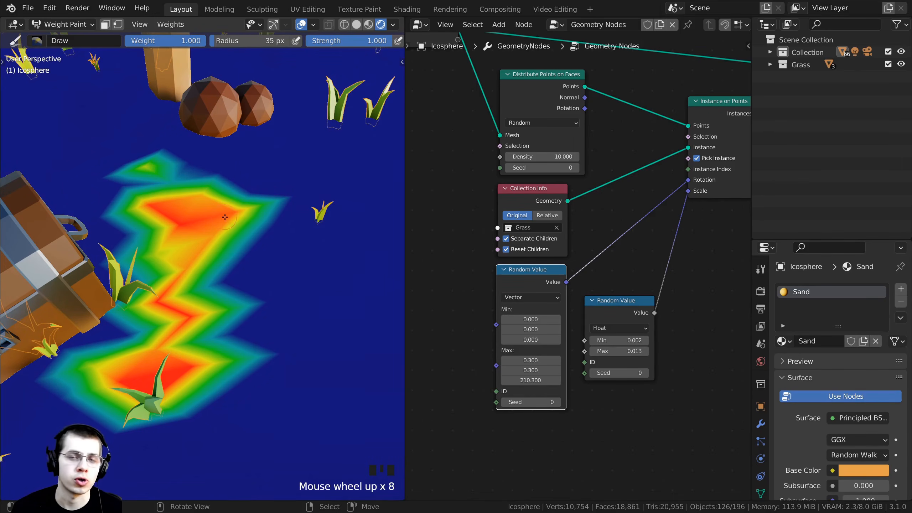
scroll(235, 224, down, 3)
drag(190, 332, 211, 302)
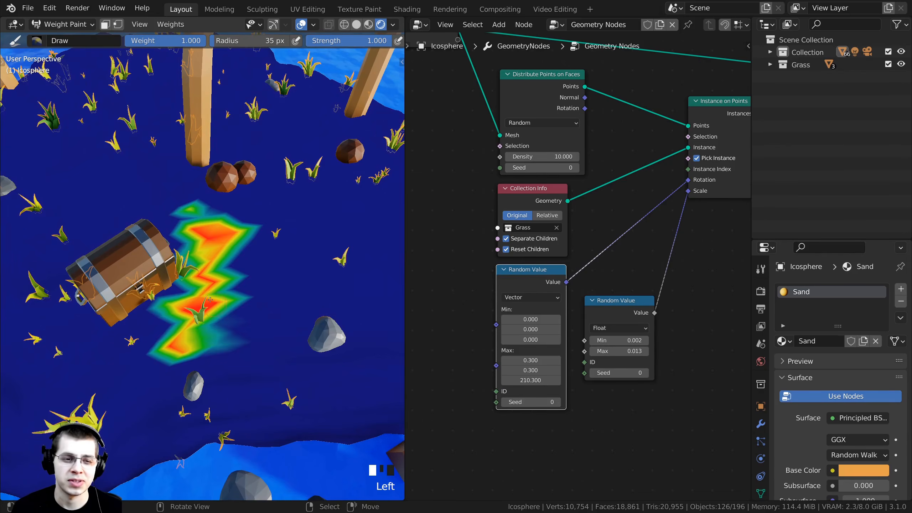
drag(223, 261, 263, 276)
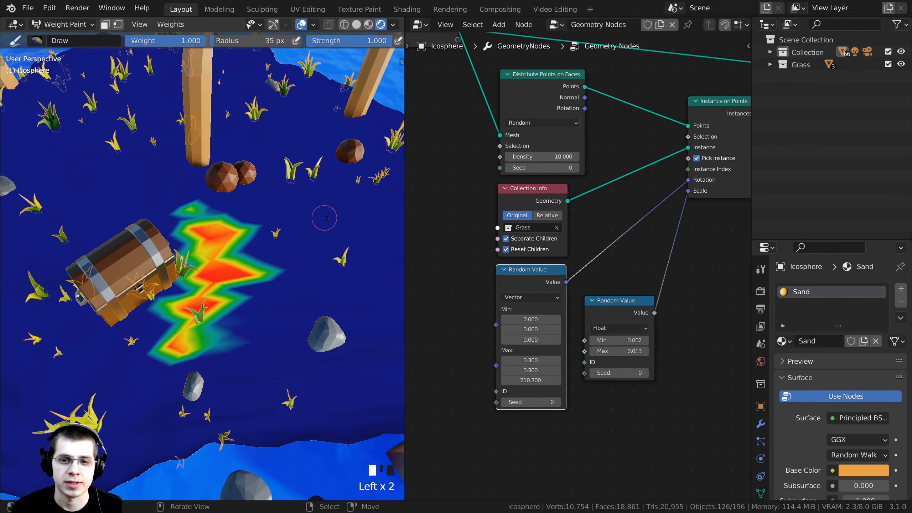
Reposition the Distribute Points on Faces node and set its distribution method to Poisson Disk
scroll(429, 199, up, 2)
middle_drag(429, 199, 415, 300)
middle_drag(535, 218, 516, 234)
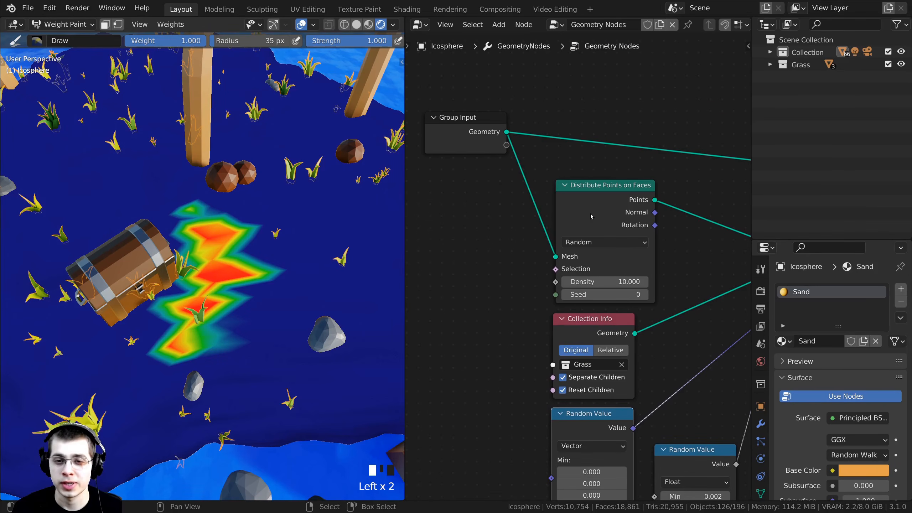
drag(593, 213, 600, 201)
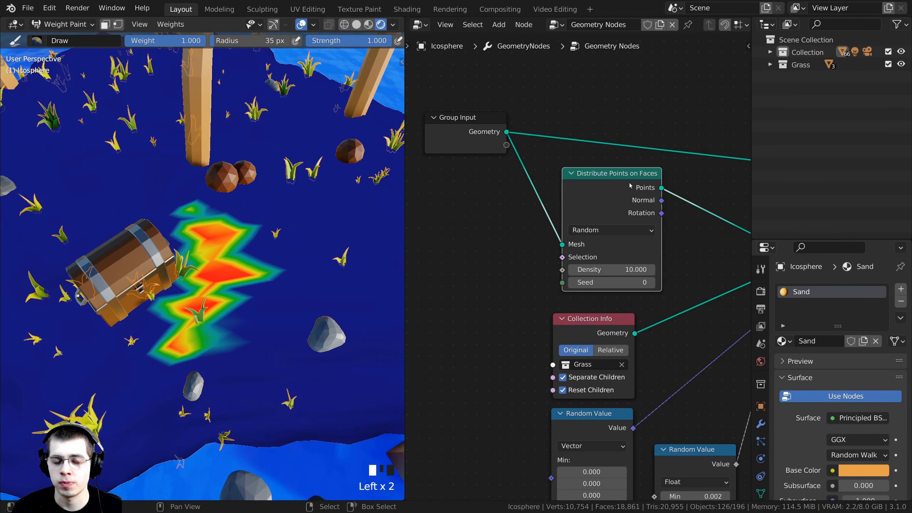
middle_drag(602, 176, 582, 176)
drag(577, 188, 580, 181)
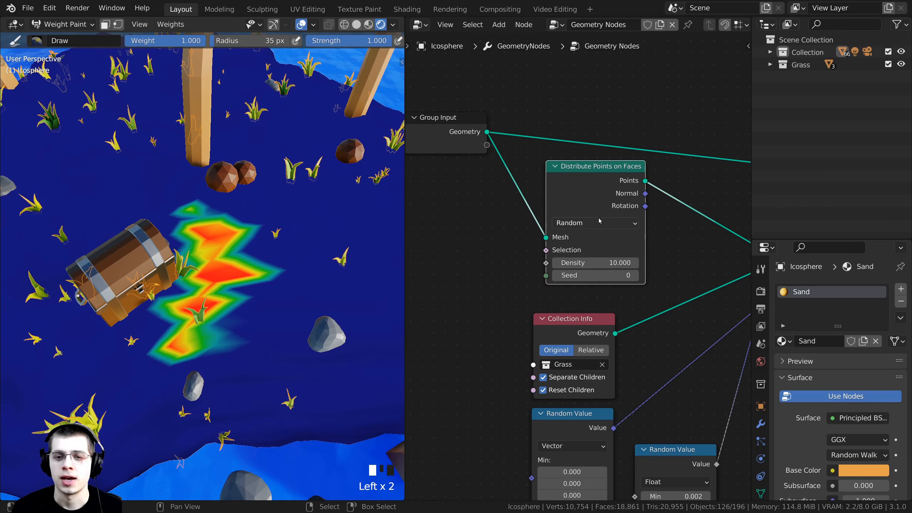
click(580, 223)
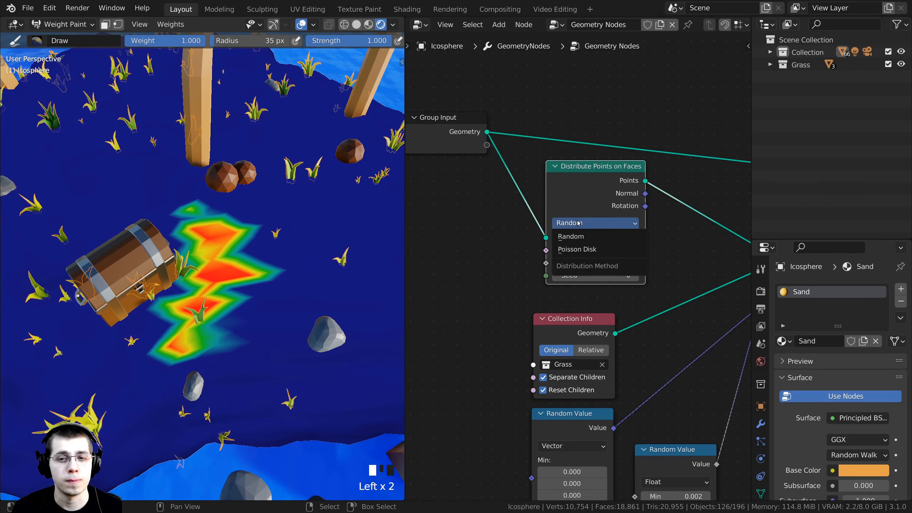
click(576, 251)
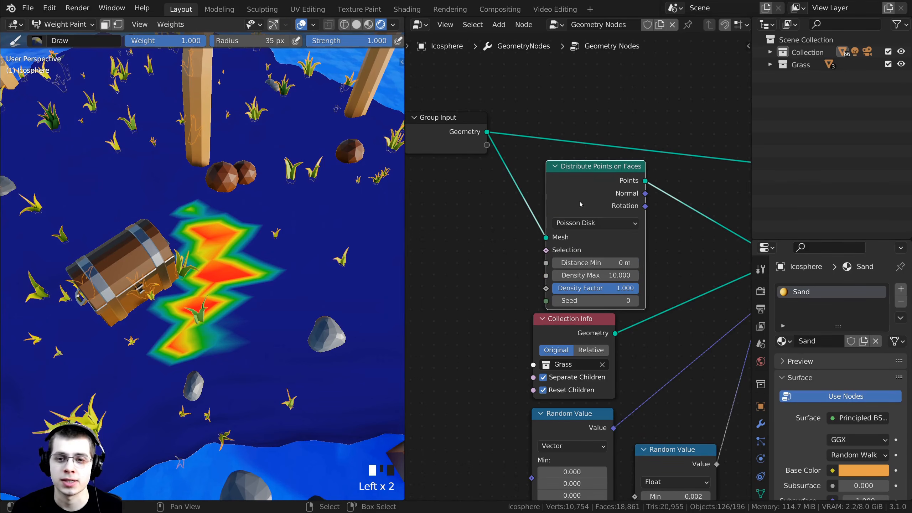
drag(586, 209, 580, 208)
click(579, 208)
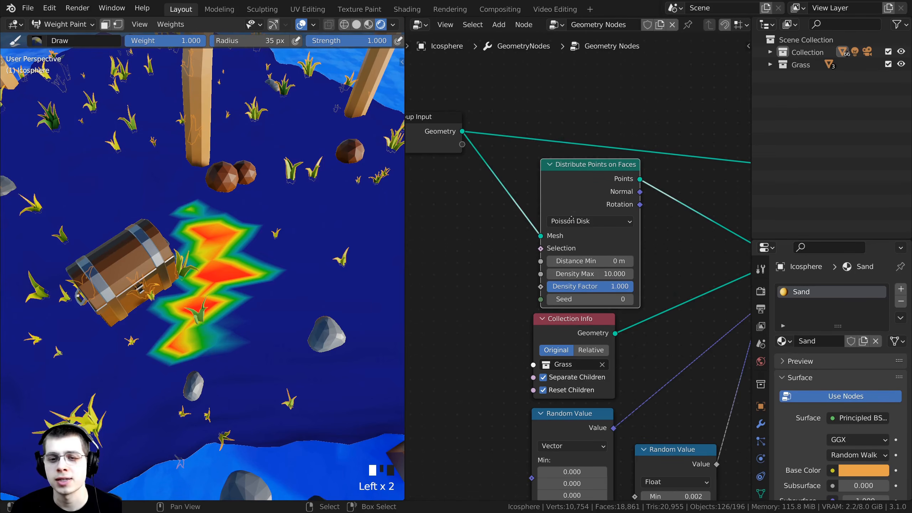
Expose the Density Factor on the Group Input node and enlarge the properties editor to show the island's GeometryNodes modifier settings
middle_drag(564, 219, 607, 225)
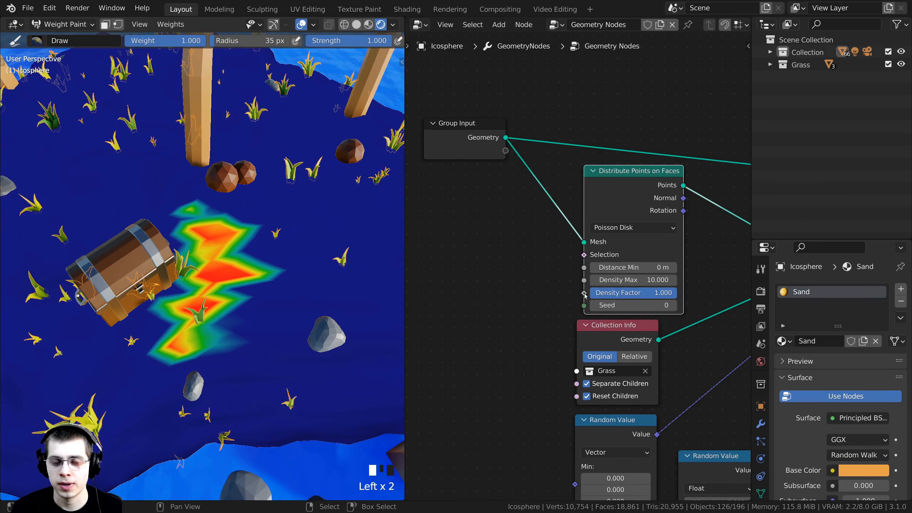
drag(534, 259, 484, 177)
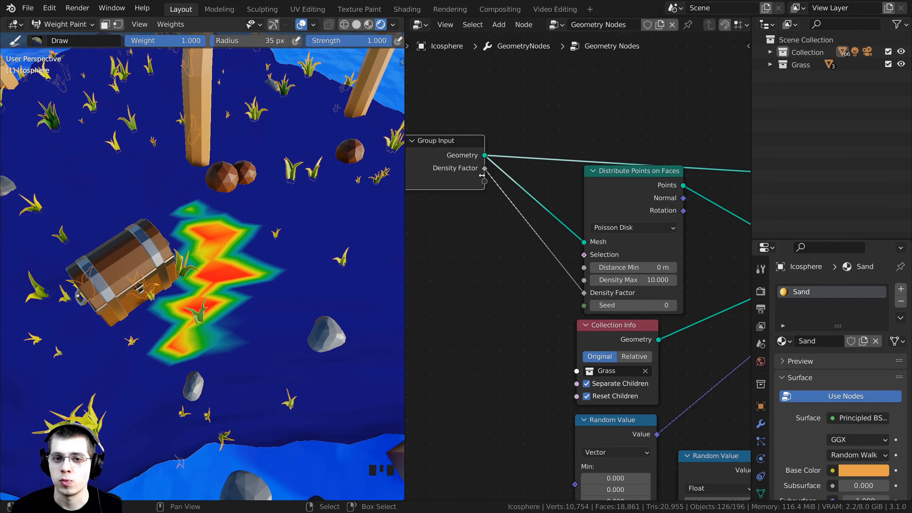
click(761, 424)
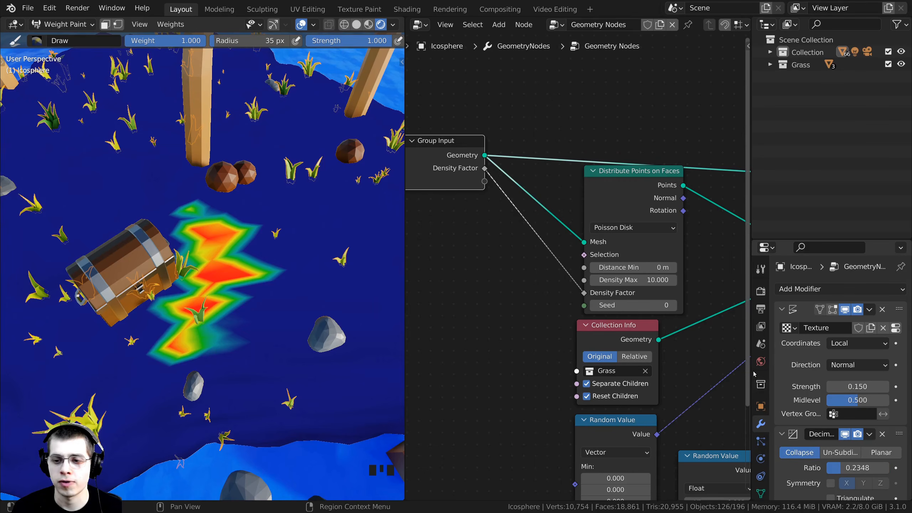
drag(752, 370, 722, 370)
scroll(773, 316, down, 8)
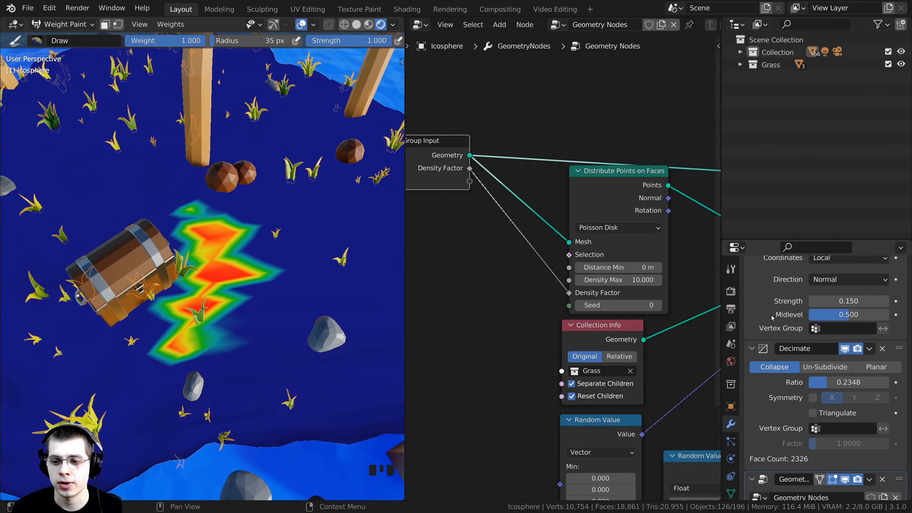
scroll(774, 316, up, 8)
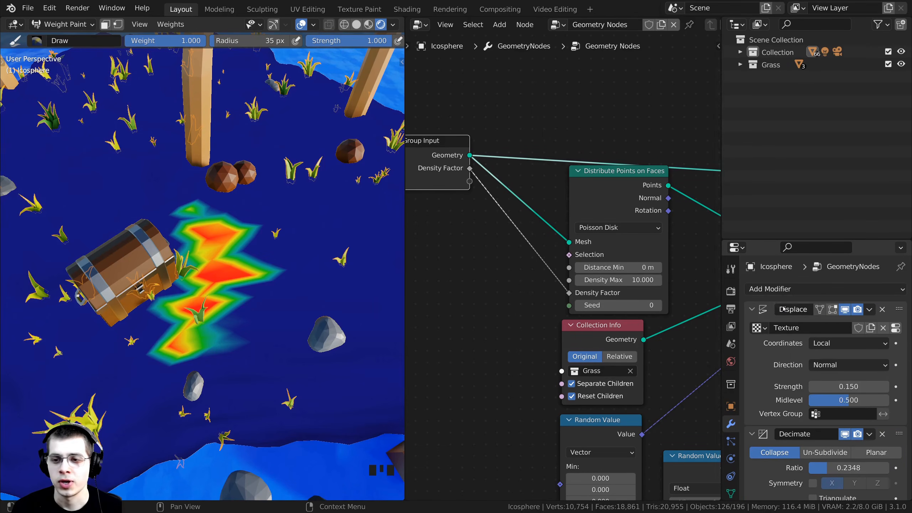
drag(722, 290, 682, 290)
scroll(732, 339, down, 3)
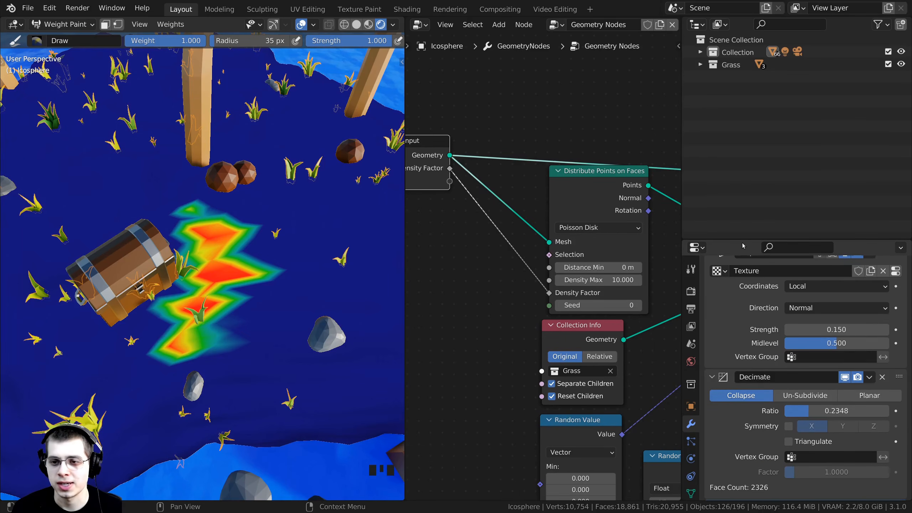
drag(743, 240, 747, 97)
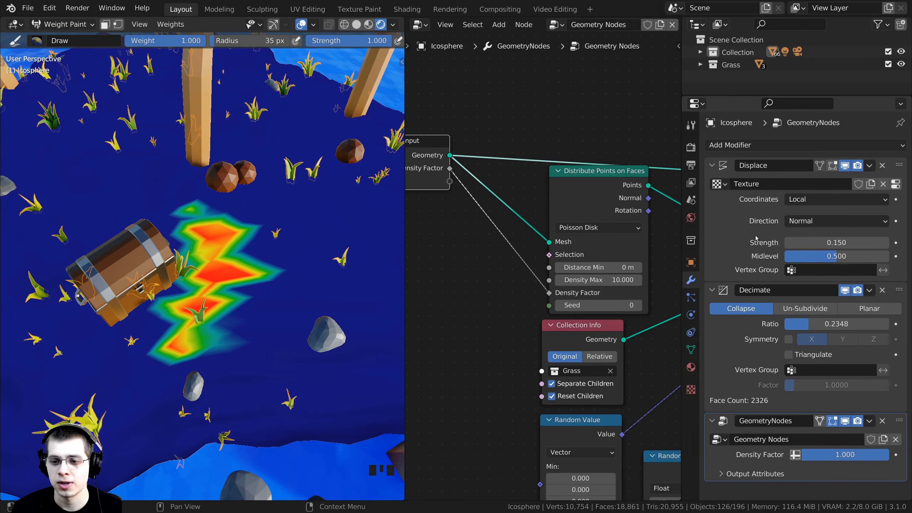
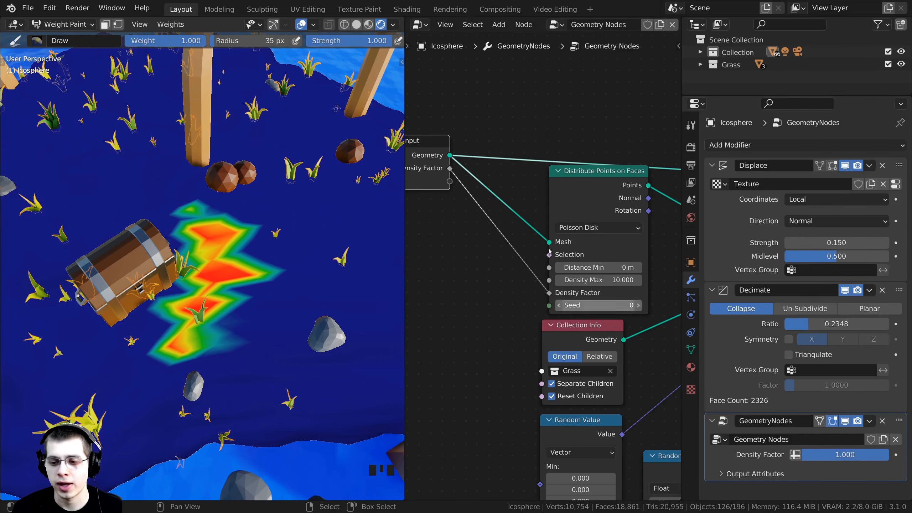
Undo the Density Factor connection and link Density Factor to the Group Input node again
key(ctrl+z)
key(ctrl+z)
key(ctrl+z)
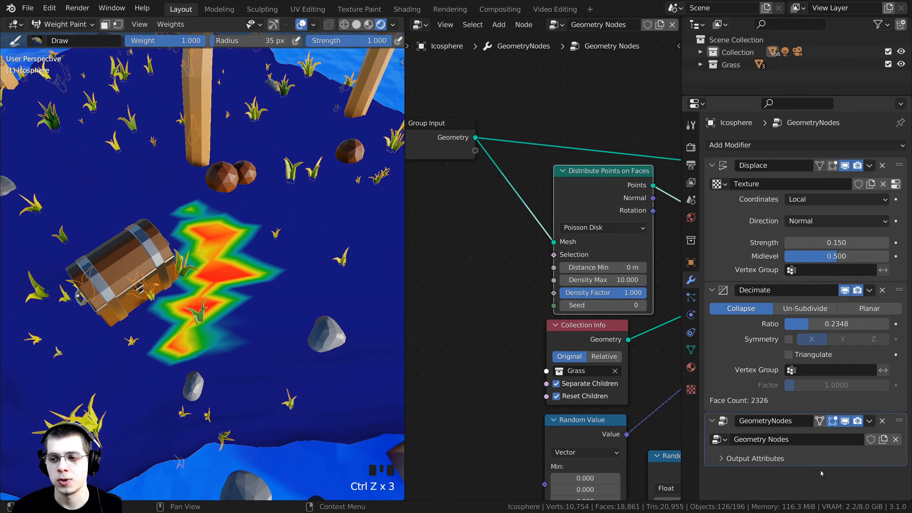
drag(555, 294, 475, 151)
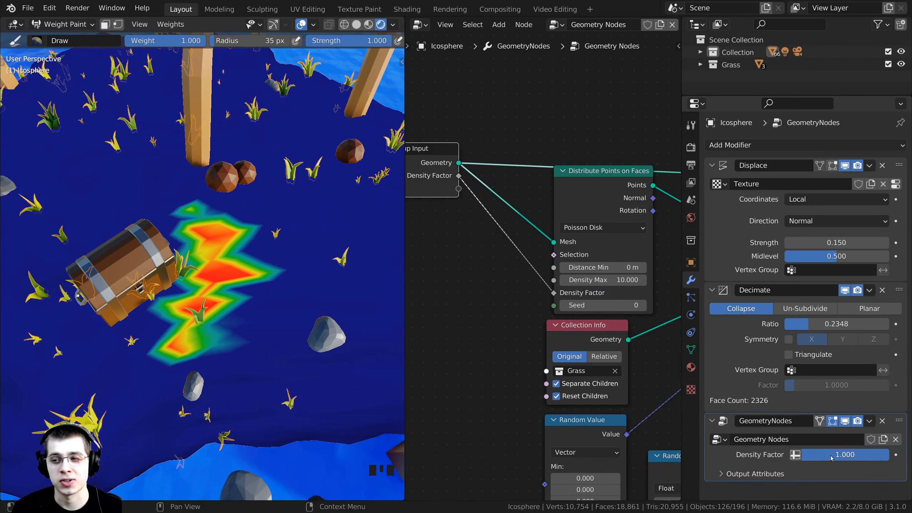
Try the modifier's Density Factor at 0.000 and return it to 1.000, checking the grass on the island
drag(844, 458, 774, 457)
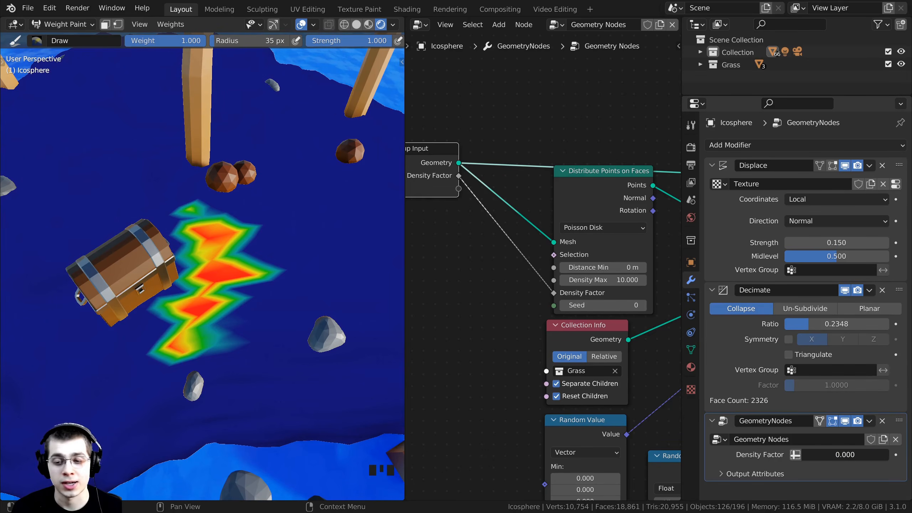
scroll(224, 239, down, 5)
middle_drag(224, 237, 222, 180)
scroll(222, 180, up, 2)
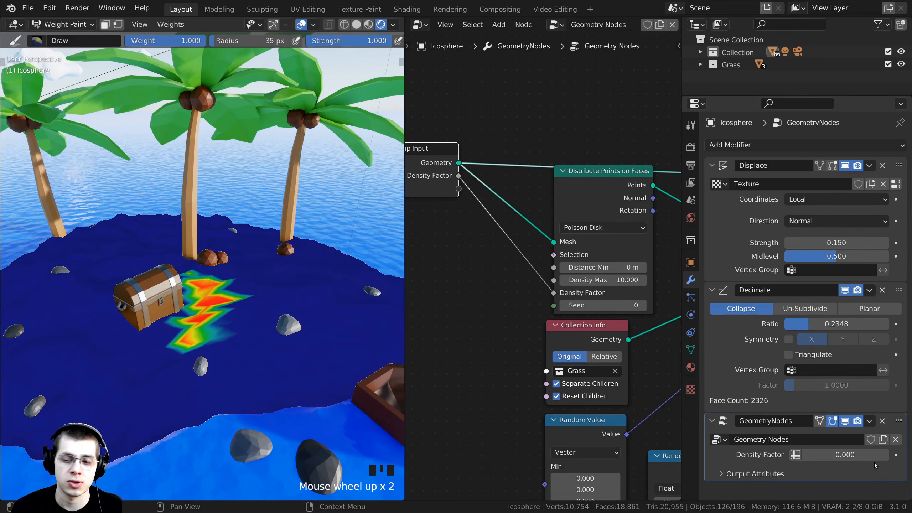
drag(826, 461, 858, 460)
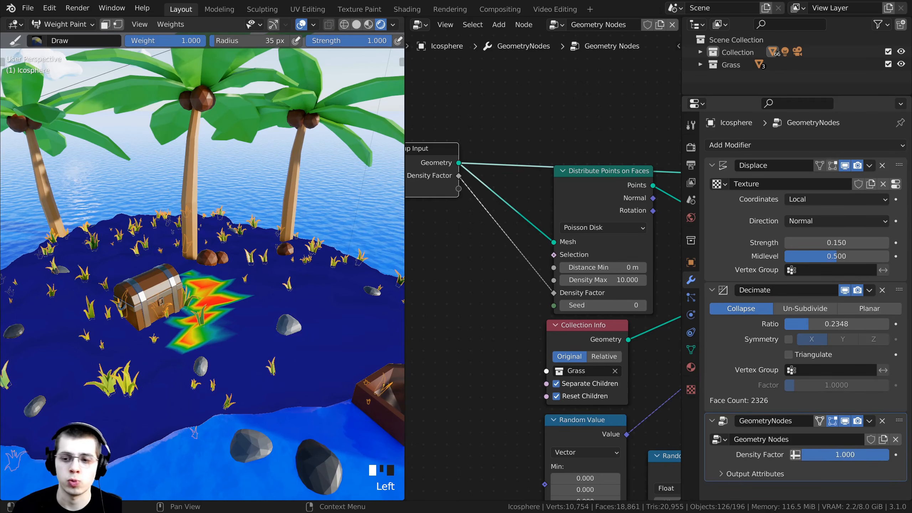
mouse_move(287, 233)
middle_down()
mouse_move(283, 284)
mouse_move(285, 248)
middle_up()
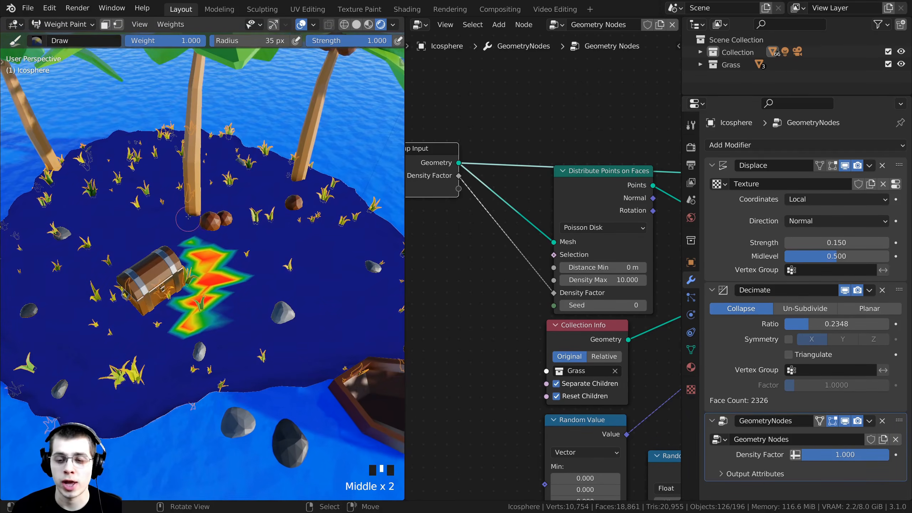
Switch the modifier's Density Factor to attribute input and choose the Group vertex group
click(796, 455)
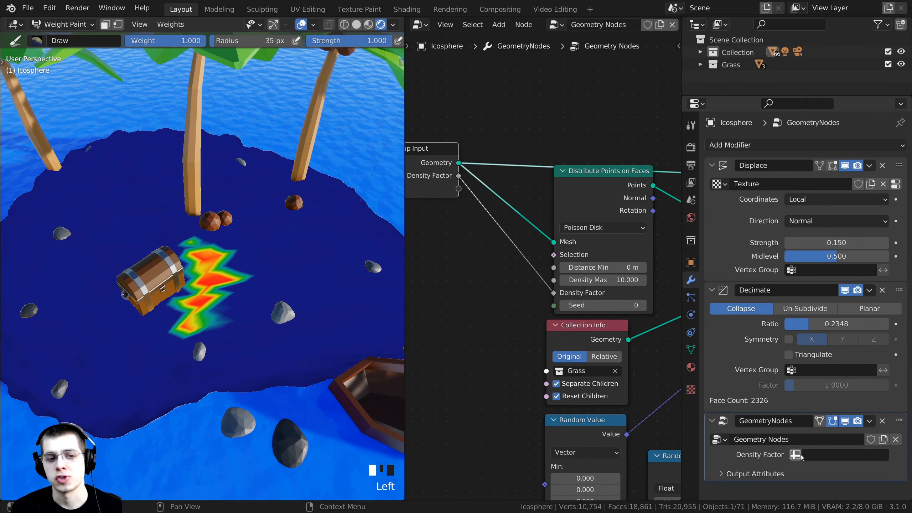
middle_drag(298, 276, 298, 303)
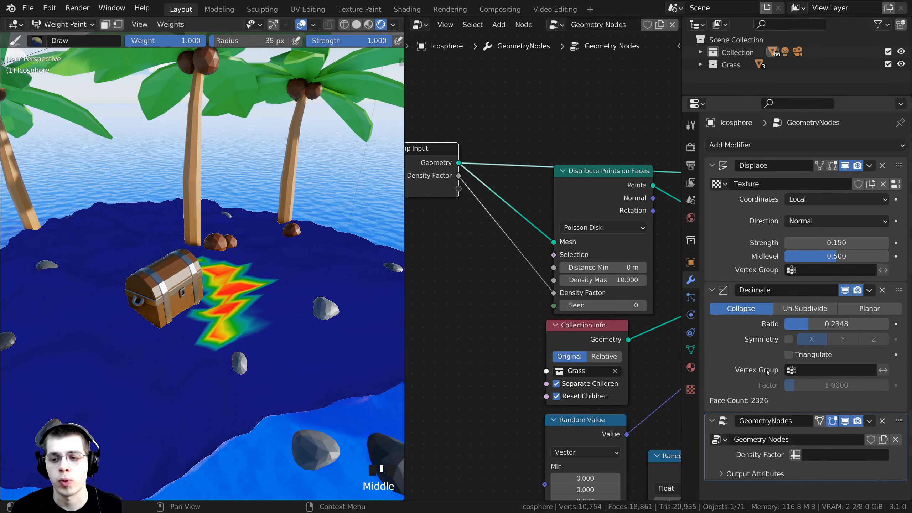
click(858, 455)
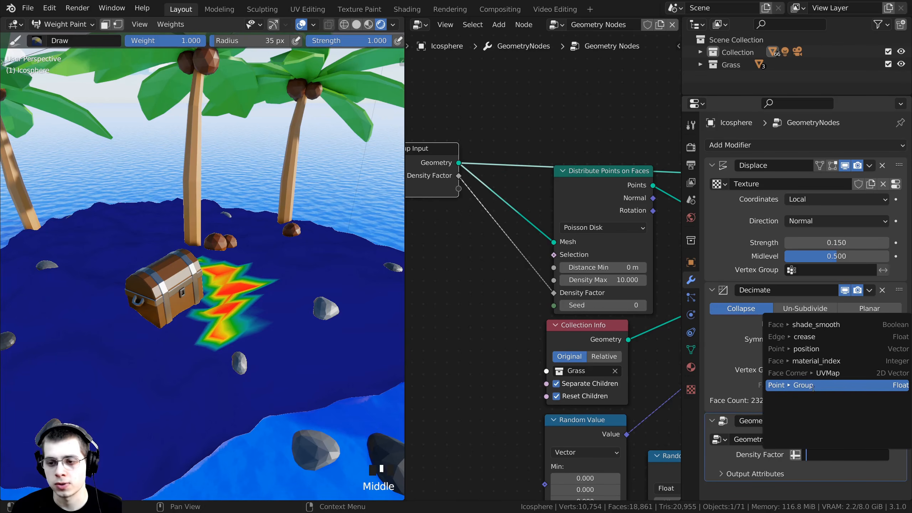
click(795, 386)
Paint more weight on the sand along the front of the treasure chest
mouse_move(215, 273)
middle_down()
mouse_move(208, 292)
mouse_move(161, 307)
middle_up()
click(208, 292)
mouse_move(175, 297)
mouse_down()
mouse_move(180, 303)
mouse_move(160, 307)
mouse_up()
drag(159, 306, 147, 276)
middle_drag(147, 276, 169, 279)
shift+middle_drag(168, 278, 218, 280)
drag(216, 287, 232, 298)
Raise the Distribute Points on Faces node's Density Max to 340.500
middle_drag(533, 314, 511, 324)
scroll(511, 324, up, 1)
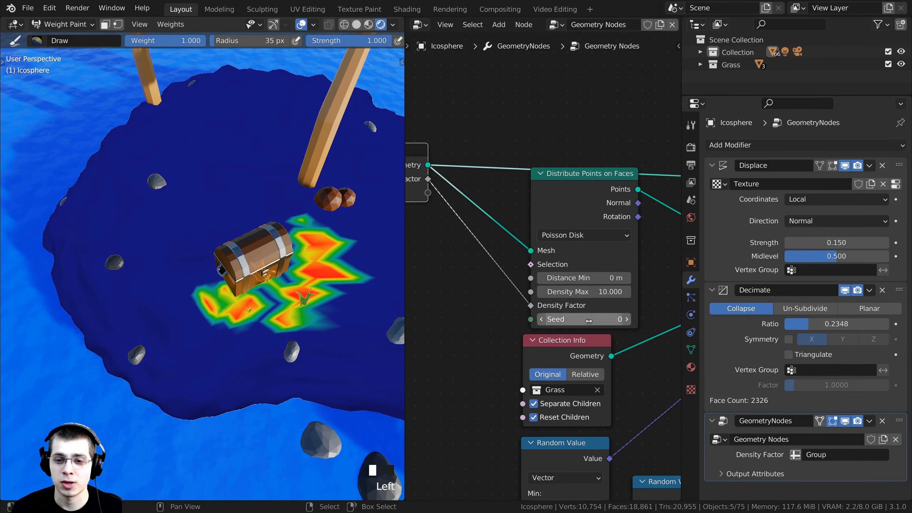
scroll(577, 300, up, 1)
middle_drag(576, 301, 522, 309)
scroll(522, 273, down, 1)
mouse_move(523, 189)
mouse_down()
mouse_move(532, 195)
mouse_move(523, 186)
mouse_up()
drag(553, 297, 669, 297)
scroll(207, 267, down, 4)
scroll(216, 267, up, 1)
shift+middle_drag(149, 291, 230, 230)
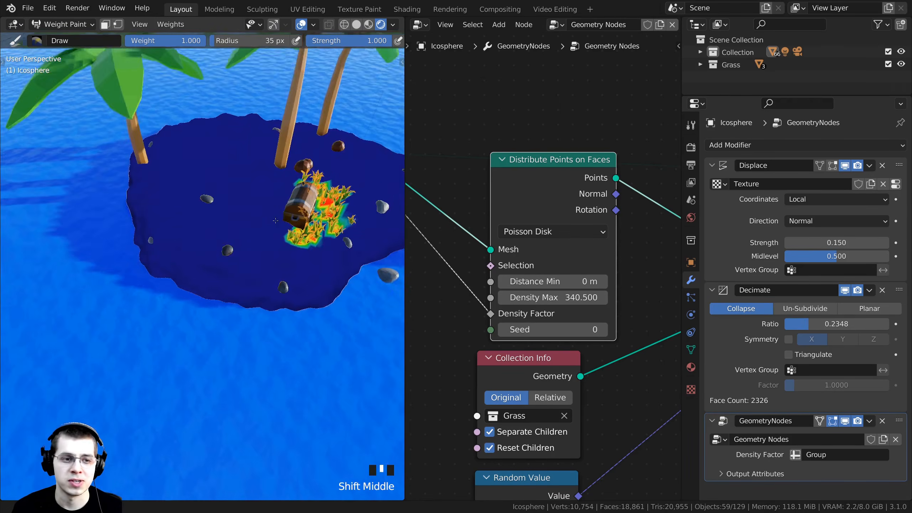
Dab small weight spots on the open sand around the rocks away from the chest to add scattered grass clumps
scroll(230, 230, up, 3)
click(230, 230)
click(285, 217)
click(291, 247)
mouse_move(290, 246)
shift+middle_down()
mouse_move(264, 251)
mouse_move(207, 341)
shift+middle_up()
click(224, 345)
click(230, 350)
click(193, 342)
click(194, 332)
click(213, 327)
click(234, 368)
click(195, 363)
scroll(198, 364, up, 4)
click(210, 345)
click(195, 335)
click(227, 338)
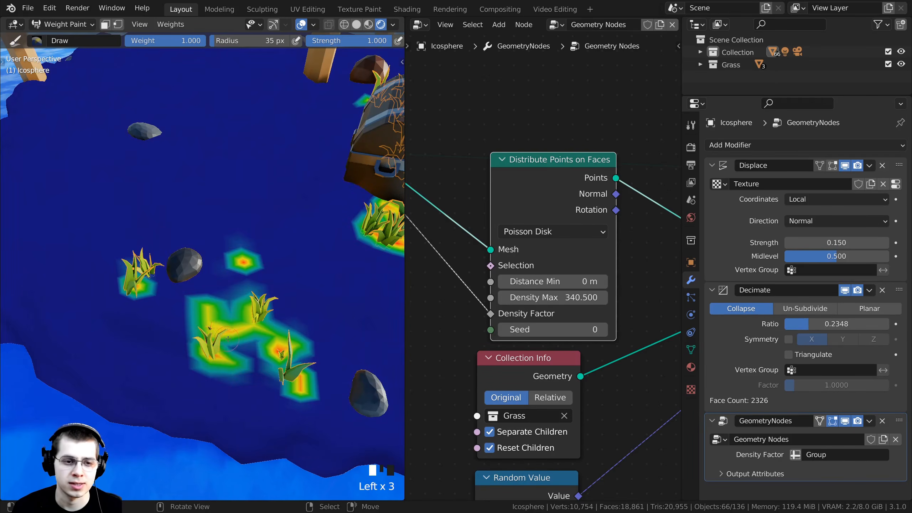
Dab a weight spot on the front shore near the boat and switch to the camera view
scroll(256, 334, down, 4)
shift+middle_drag(235, 237, 219, 286)
middle_drag(359, 297, 230, 237)
shift+middle_drag(230, 237, 185, 258)
mouse_move(320, 318)
shift+middle_down()
mouse_move(192, 281)
mouse_move(265, 387)
shift+middle_up()
scroll(270, 274, down, 2)
click(258, 384)
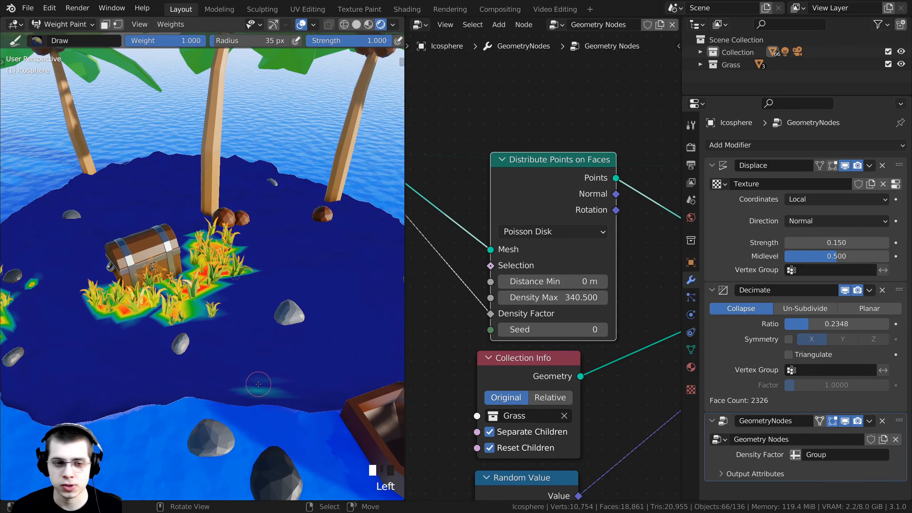
key(KP_0)
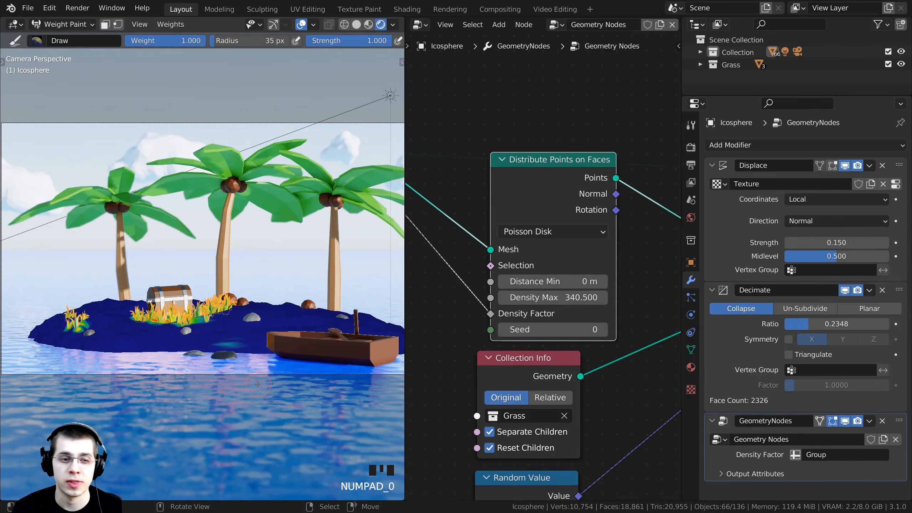
Paint several weight dabs along the island's front shore in camera view to add grass near the boat and rocks
shift+middle_drag(258, 385, 217, 308)
scroll(218, 310, up, 4)
click(241, 344)
click(207, 349)
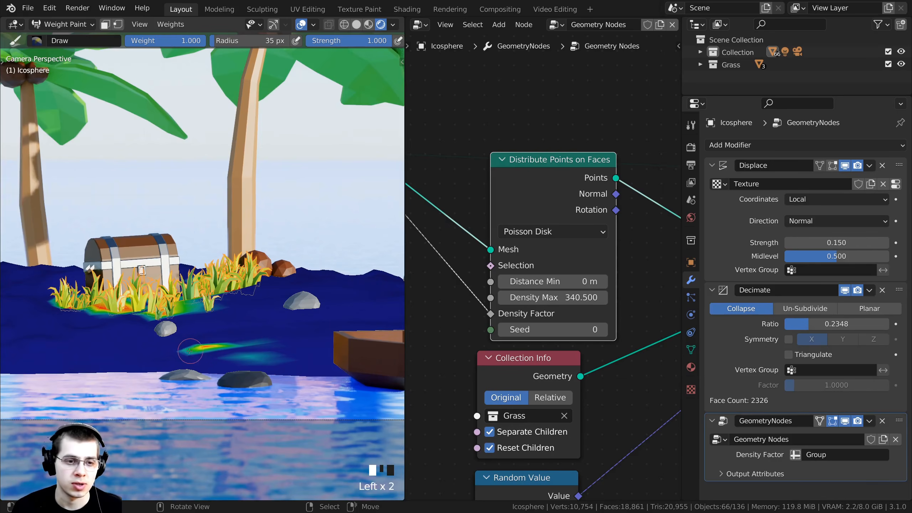
shift+middle_drag(190, 349, 226, 339)
click(251, 343)
click(283, 348)
click(292, 350)
click(275, 360)
mouse_move(144, 361)
shift+middle_down()
mouse_move(250, 355)
mouse_move(198, 339)
mouse_move(214, 340)
mouse_move(277, 283)
shift+middle_up()
click(243, 351)
click(191, 355)
click(166, 356)
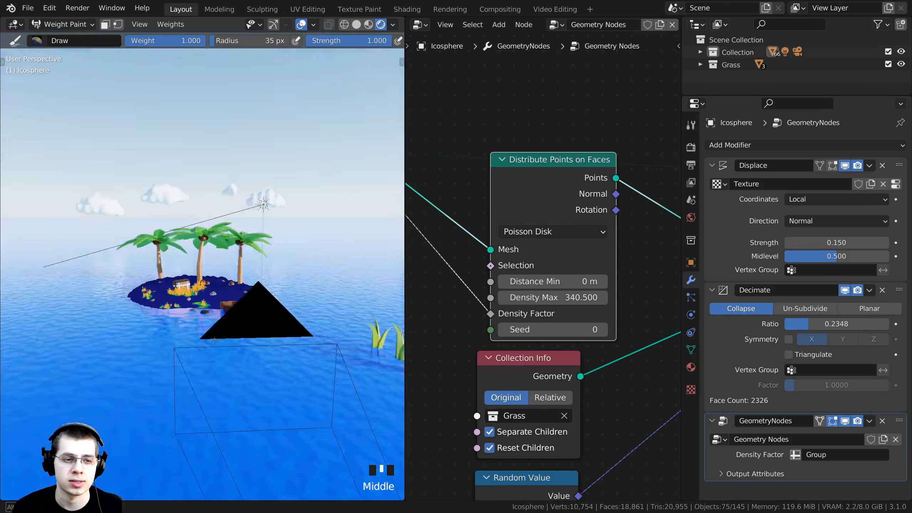
Display the Draw brush's settings in the properties editor
scroll(215, 340, up, 4)
scroll(278, 282, up, 4)
scroll(276, 282, up, 2)
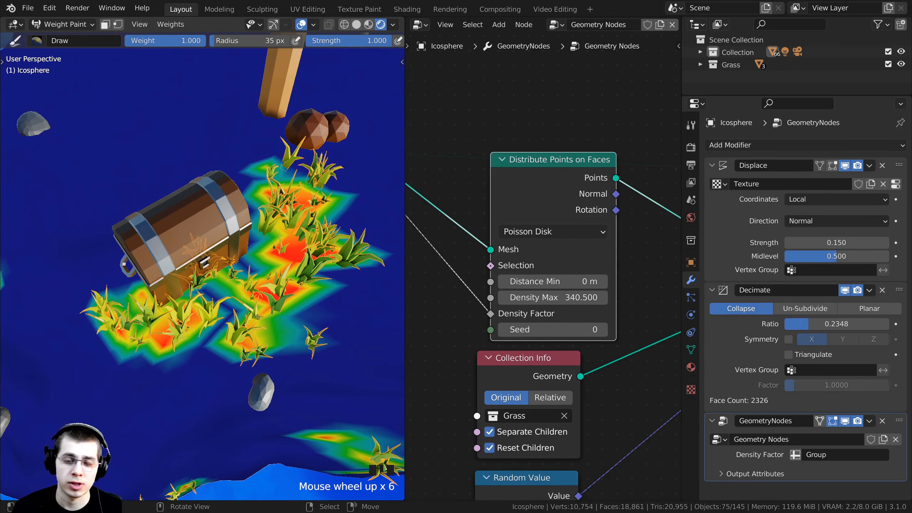
click(691, 125)
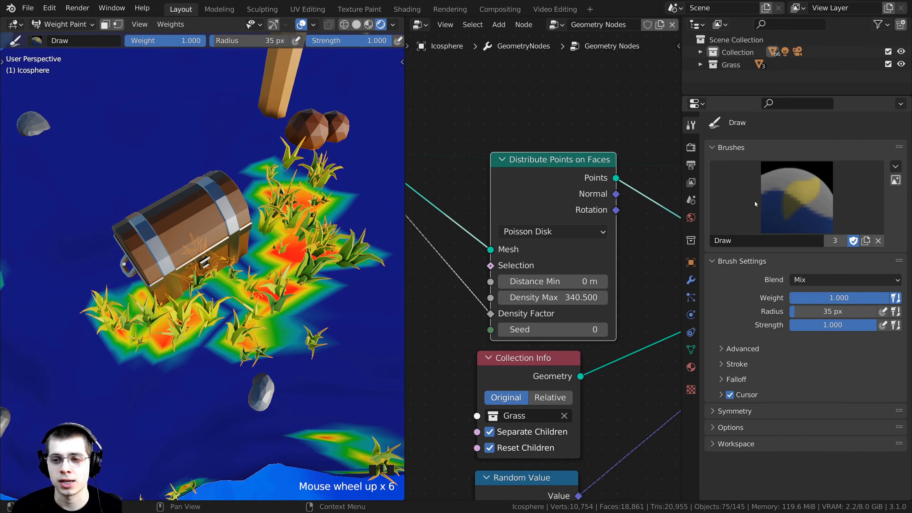
Switch to the Subtract brush and dab weight away from the dense grass patches beside the treasure chest
click(778, 200)
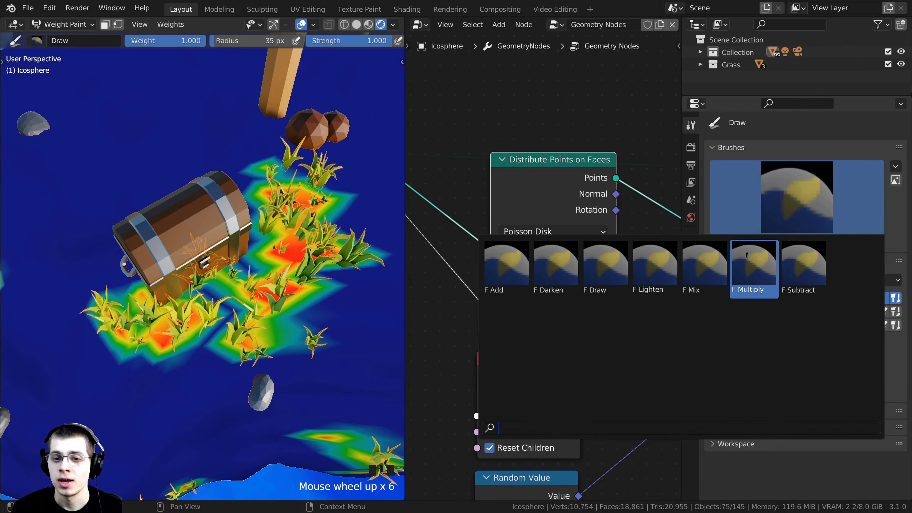
click(799, 265)
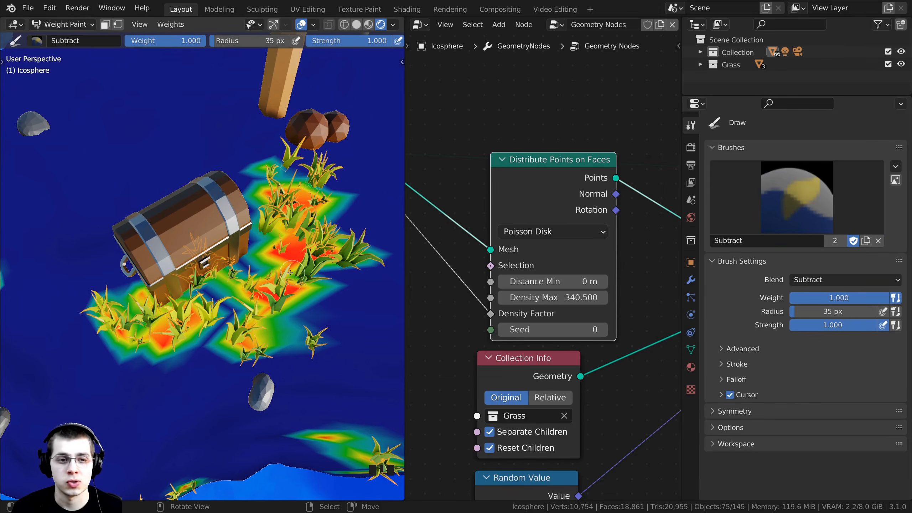
middle_drag(291, 317, 241, 306)
scroll(259, 313, up, 2)
click(241, 307)
click(241, 306)
click(241, 312)
click(230, 306)
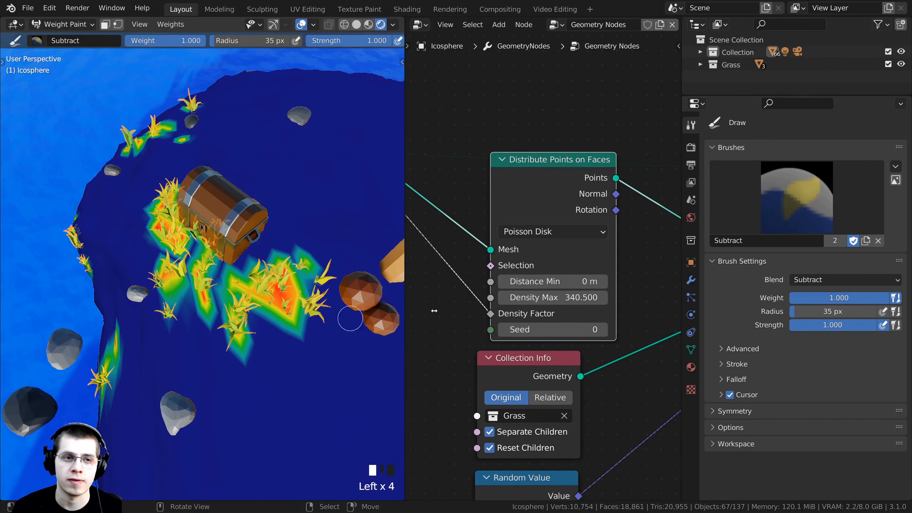
Set the Subtract brush's strength to 0.802 and thin out the weight around the chest with several dabs
drag(822, 330, 805, 325)
click(276, 296)
click(276, 296)
mouse_move(275, 295)
middle_down()
mouse_move(216, 302)
mouse_move(151, 284)
mouse_move(201, 318)
middle_up()
click(144, 280)
click(158, 287)
click(176, 309)
click(173, 306)
click(204, 320)
click(182, 325)
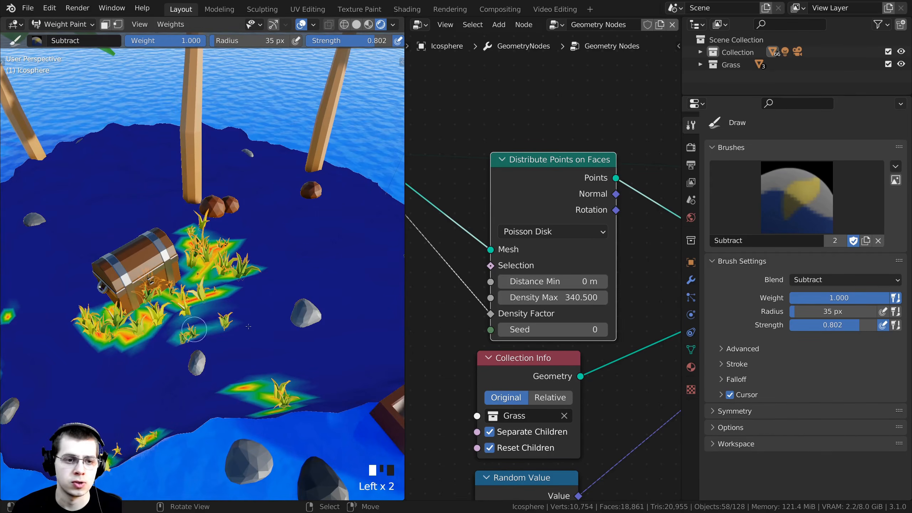
Switch to the Add brush and dab scattered weight spots on the open sand behind the chest
click(777, 185)
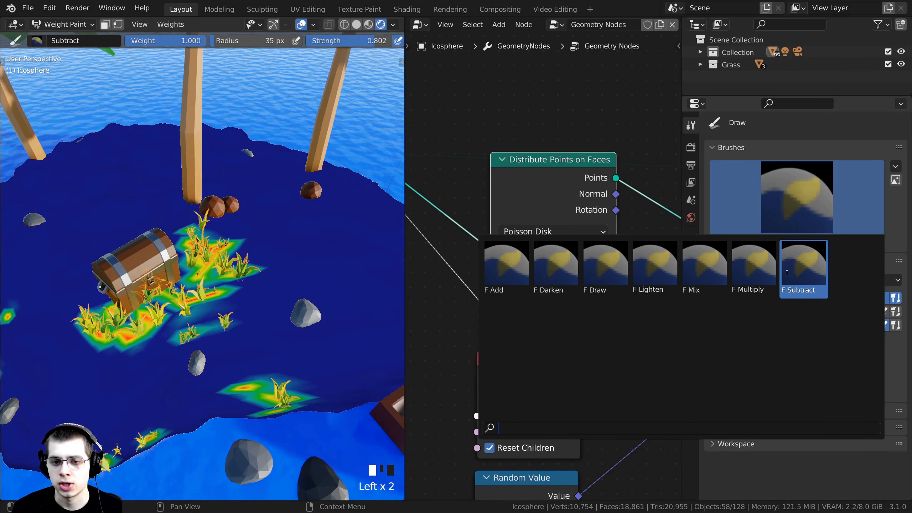
click(507, 250)
mouse_move(266, 230)
middle_down()
mouse_move(277, 239)
mouse_move(231, 231)
middle_up()
scroll(278, 239, up, 2)
click(277, 232)
click(257, 215)
click(291, 230)
click(282, 253)
click(245, 251)
click(224, 230)
click(302, 258)
click(318, 238)
click(340, 237)
Add a few weight spots farther across the sand and return to the camera view
mouse_move(172, 171)
shift+middle_down()
mouse_move(163, 212)
mouse_move(294, 180)
shift+middle_up()
click(151, 204)
click(158, 196)
click(124, 210)
key(KP_0)
shift+middle_drag(232, 265, 248, 259)
shift+middle_drag(247, 259, 255, 270)
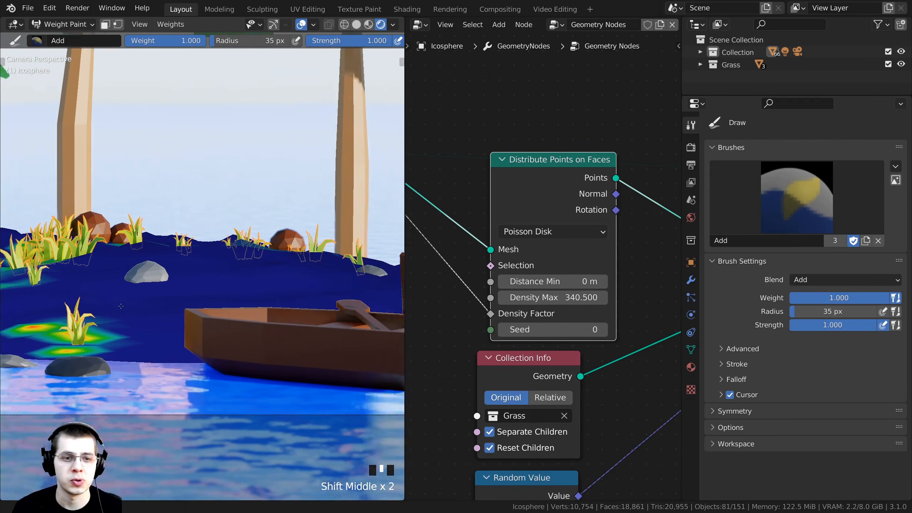
Dab weight on the front shore beside the boat and on the island's tip beyond the boat
click(254, 271)
click(118, 322)
click(150, 355)
scroll(152, 353, down, 1)
mouse_move(190, 330)
shift+middle_down()
mouse_move(32, 317)
mouse_move(270, 313)
shift+middle_up()
click(285, 302)
click(283, 314)
click(283, 330)
click(267, 337)
click(290, 305)
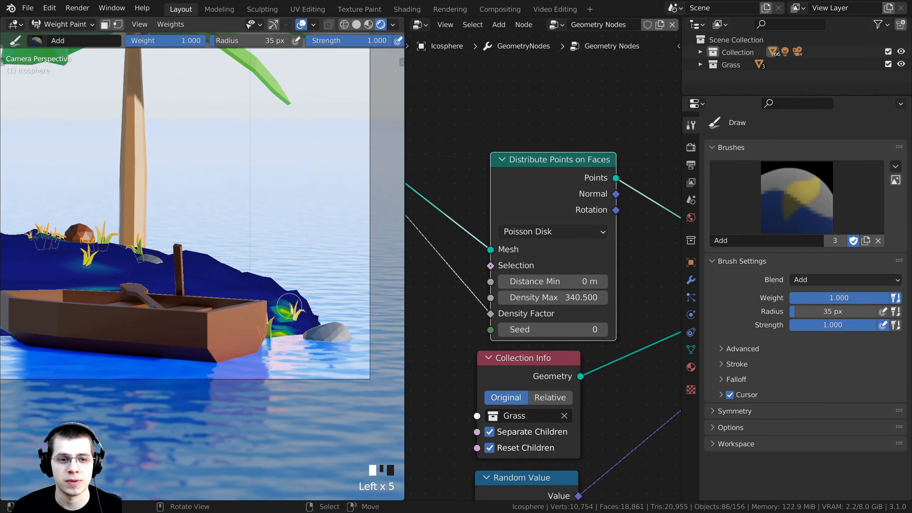
Dab weight spots on the bare sand behind the boat and in nearby gaps to add more grass
click(167, 304)
shift+middle_drag(80, 307, 217, 339)
click(201, 336)
middle_drag(150, 306, 159, 329)
mouse_move(158, 322)
shift+middle_down()
mouse_move(163, 312)
mouse_move(171, 338)
mouse_move(166, 316)
shift+middle_up()
scroll(162, 323, up, 2)
scroll(164, 310, up, 5)
click(157, 305)
click(130, 325)
click(90, 305)
click(126, 277)
Dab more weight spots across the remaining bare sand from a rotated view of the island
middle_drag(130, 281, 194, 264)
mouse_move(187, 269)
shift+middle_down()
mouse_move(256, 285)
mouse_move(207, 294)
mouse_move(214, 316)
shift+middle_up()
click(219, 296)
click(210, 313)
click(168, 314)
scroll(180, 311, up, 2)
click(211, 302)
click(246, 308)
Paint clusters of weight dabs along the island's outer shore to fill it with grass
mouse_move(154, 320)
shift+middle_down()
mouse_move(58, 326)
mouse_move(7, 341)
shift+middle_up()
scroll(90, 352, up, 2)
click(94, 374)
click(97, 369)
click(155, 357)
click(176, 379)
click(162, 379)
click(150, 386)
middle_drag(150, 386, 252, 363)
click(253, 361)
click(262, 355)
click(280, 340)
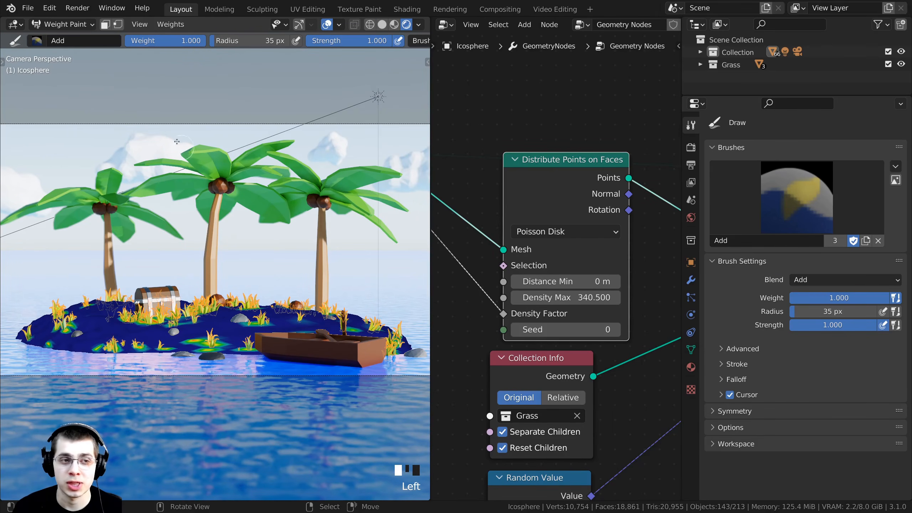
Switch the island to Object Mode and deselect everything to view the grass without the weight overlay
click(70, 25)
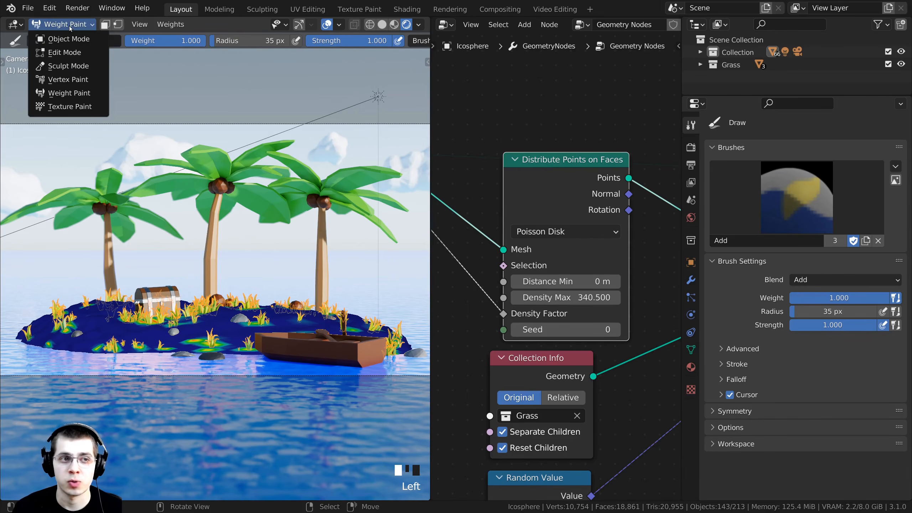
click(70, 38)
key(a)
shift+middle_drag(195, 290, 219, 259)
middle_drag(201, 212, 215, 238)
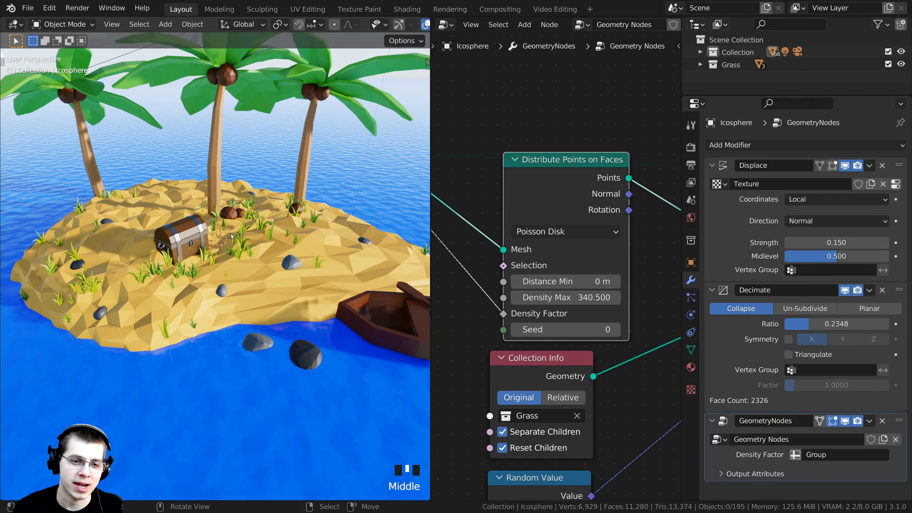
scroll(229, 236, up, 2)
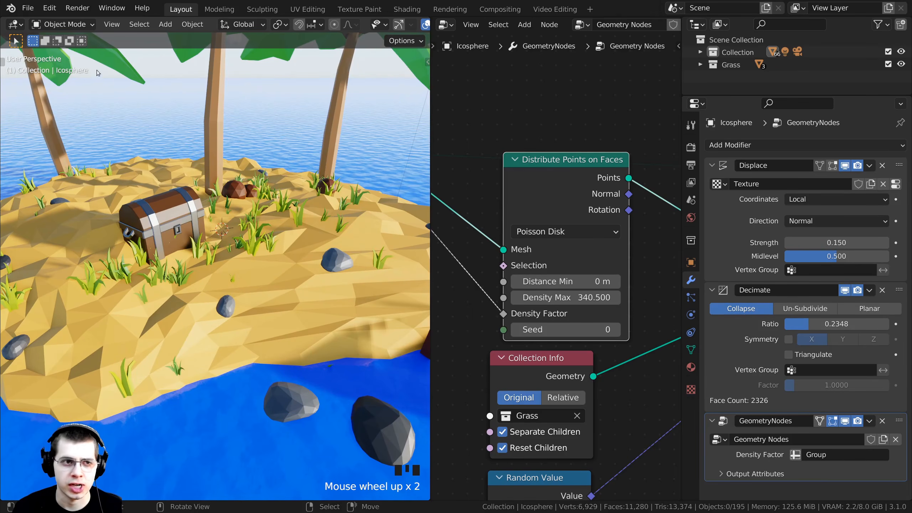
Switch to Weight Paint and back to Object Mode to compare the painted mesh with the low-poly island
click(68, 24)
click(70, 95)
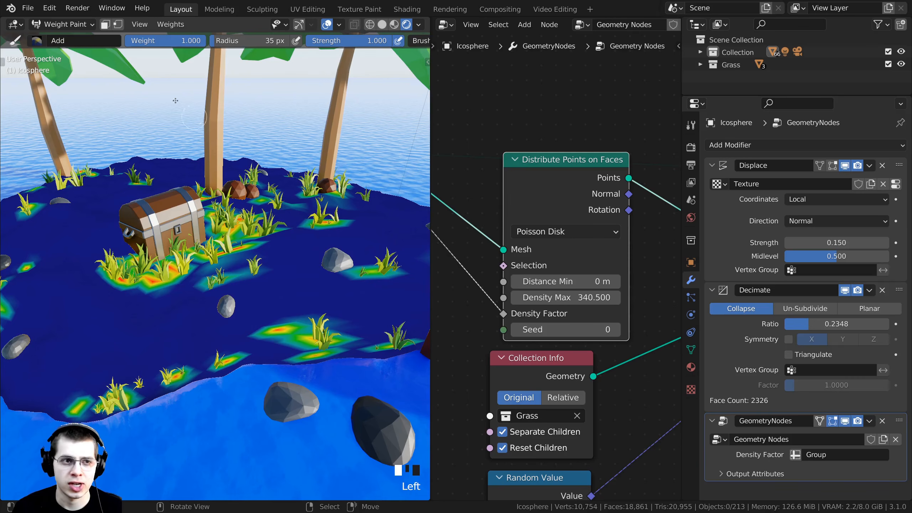
click(59, 28)
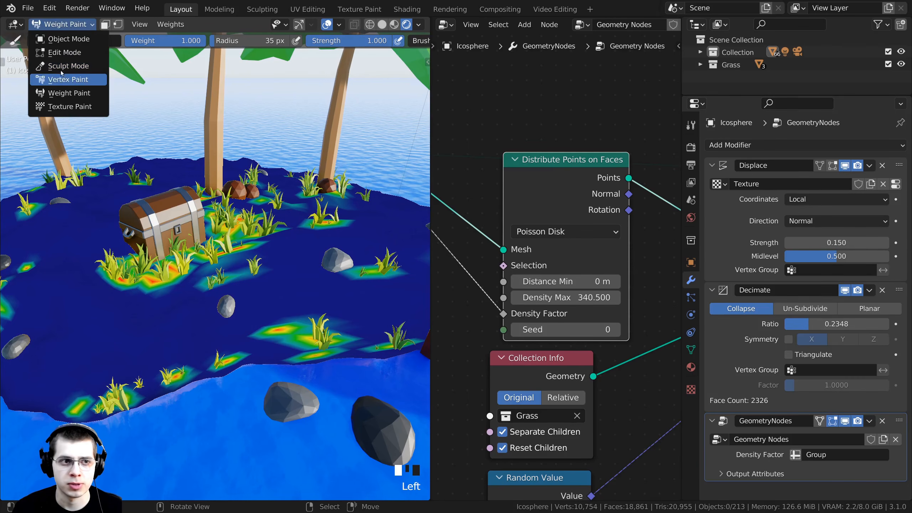
click(60, 40)
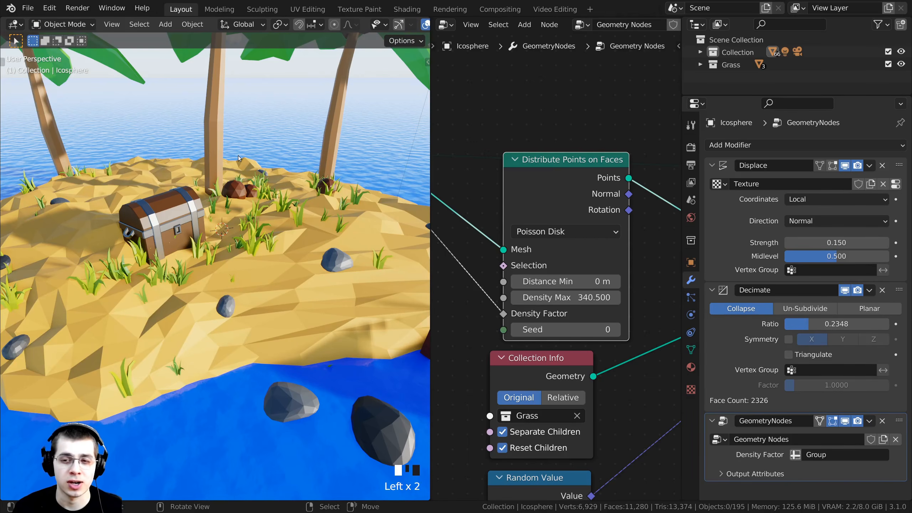
Examine the island's Displace and Decimate modifiers and compare the surface in Weight Paint and Object Mode
click(755, 248)
click(740, 327)
click(740, 248)
click(737, 331)
click(726, 248)
click(61, 24)
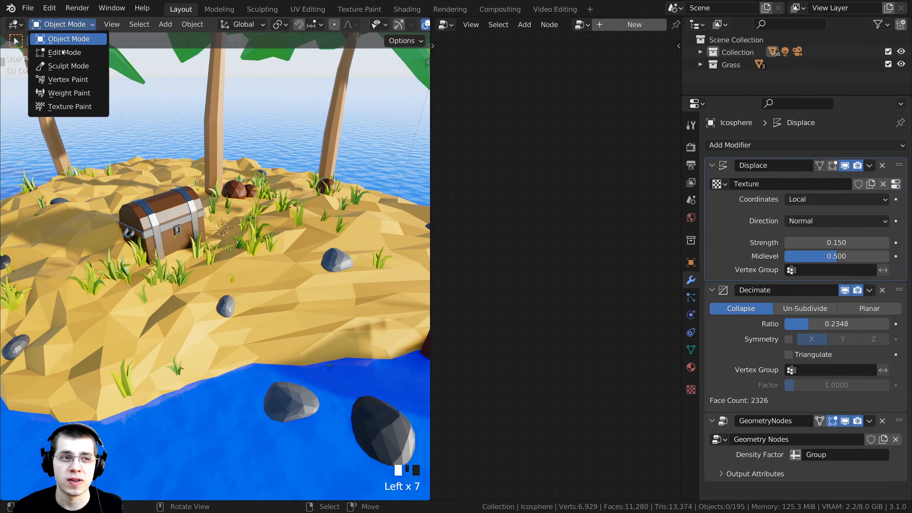
click(68, 92)
middle_drag(316, 316, 710, 280)
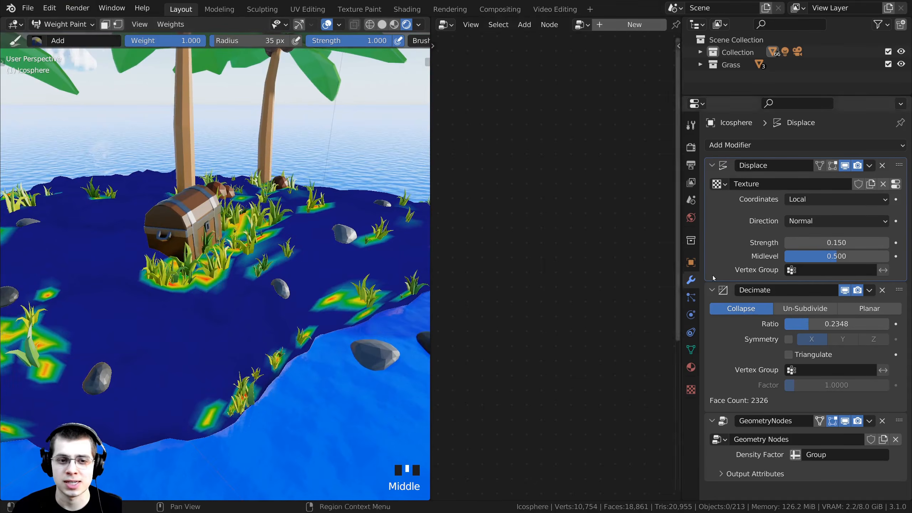
middle_drag(248, 142, 183, 121)
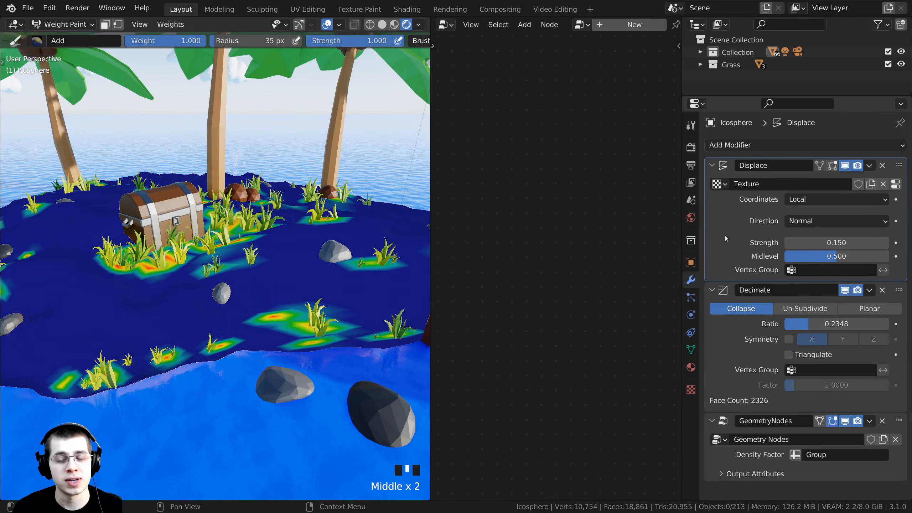
click(61, 24)
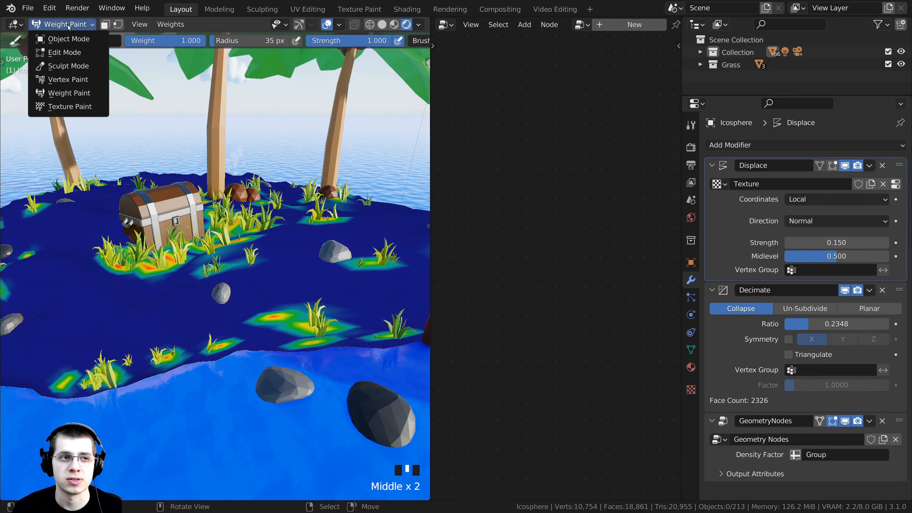
click(67, 39)
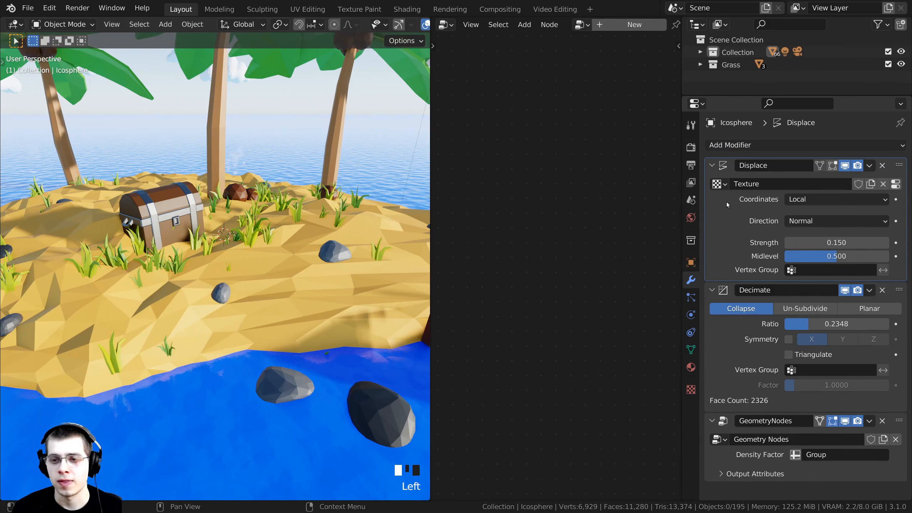
Apply the island's Displace and Decimate modifiers, keeping only the GeometryNodes modifier
click(772, 186)
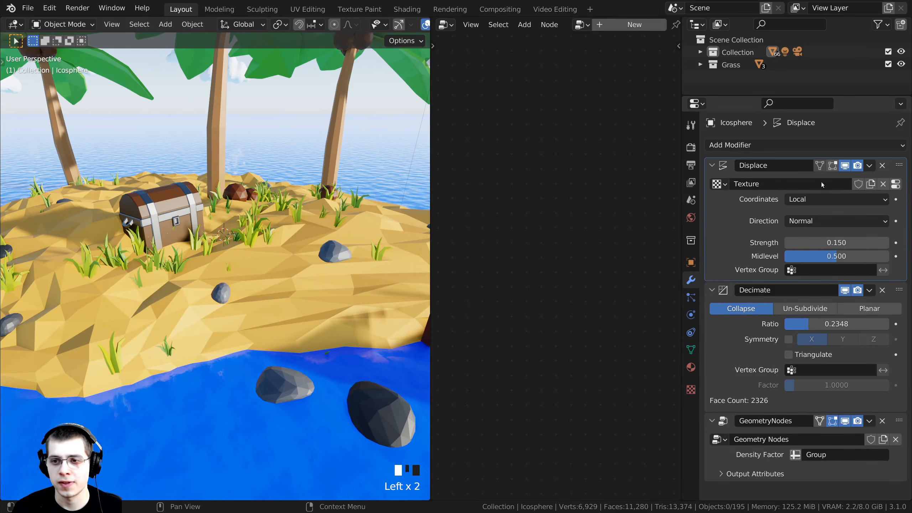
click(872, 168)
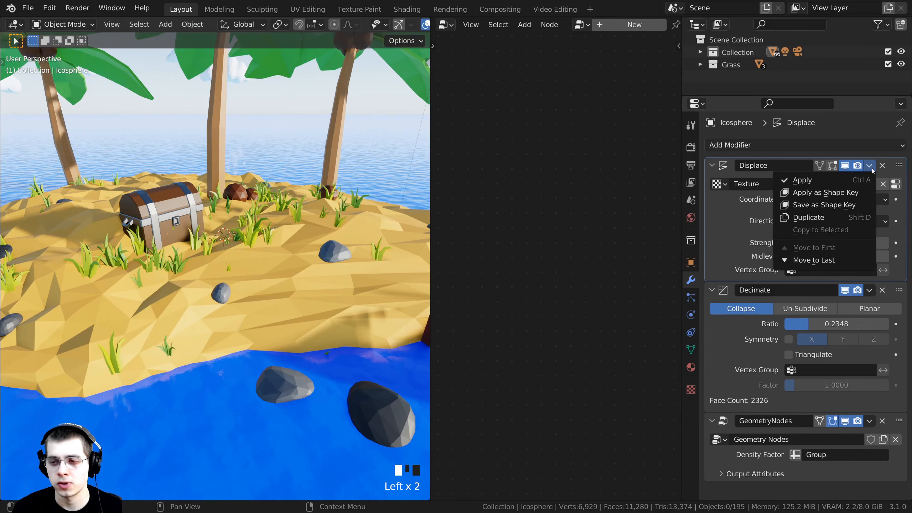
click(831, 180)
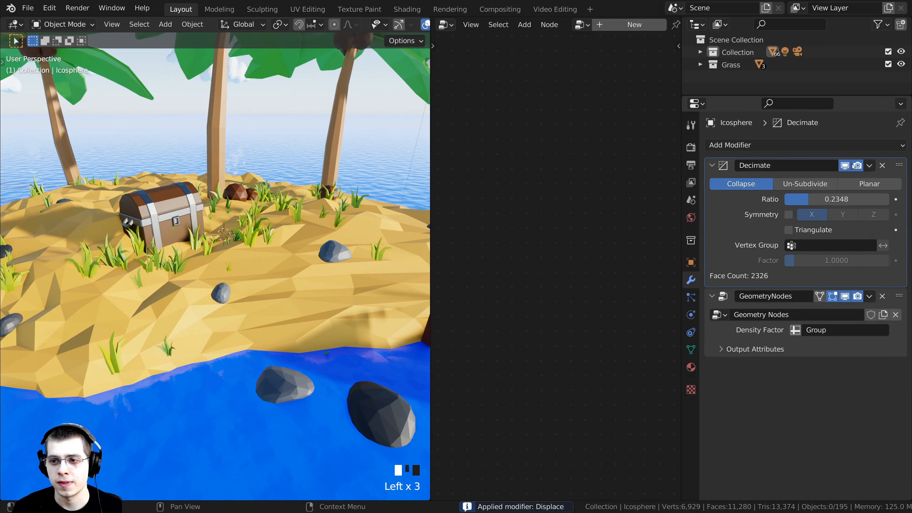
click(870, 166)
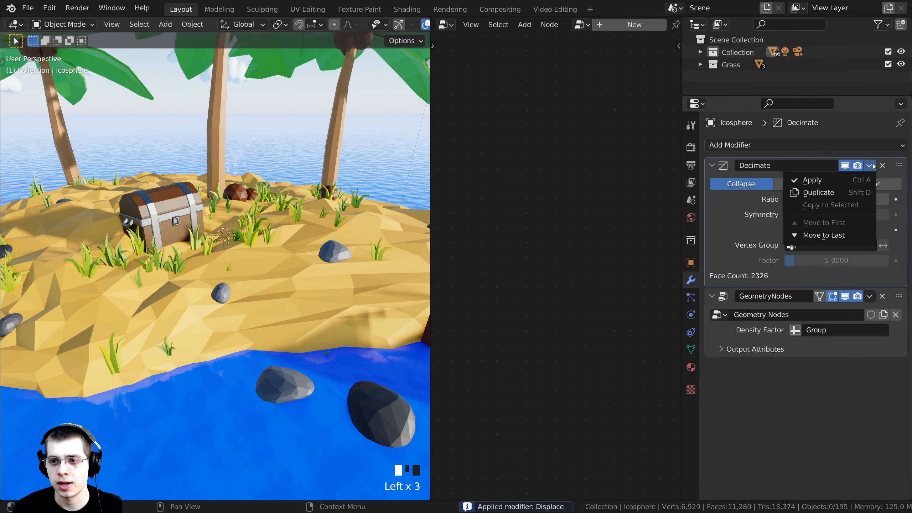
click(811, 180)
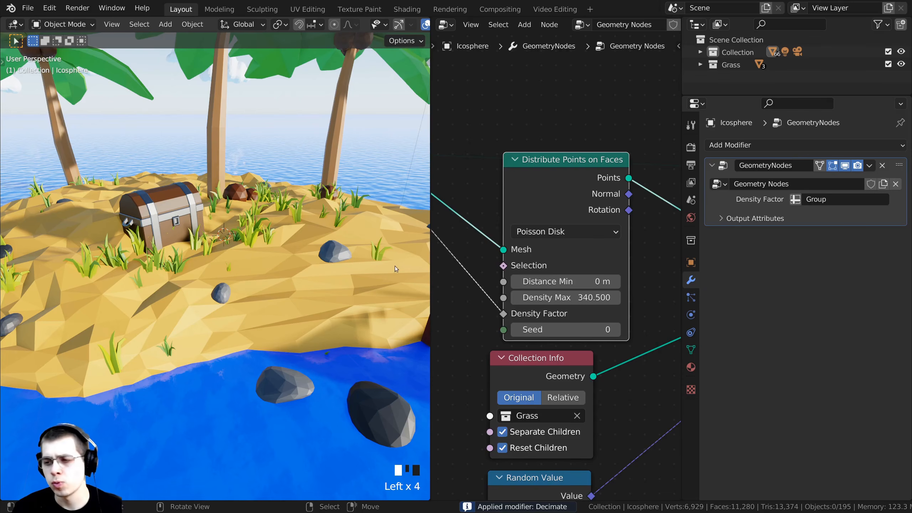
Look over the grass around the chest and save the blend file
middle_drag(412, 230, 395, 238)
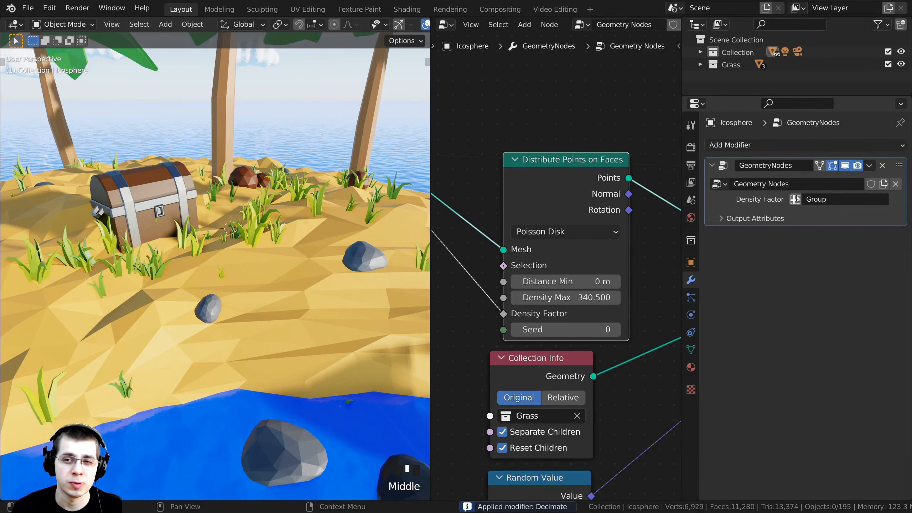
scroll(233, 288, down, 3)
middle_drag(233, 288, 244, 276)
key(ctrl+s)
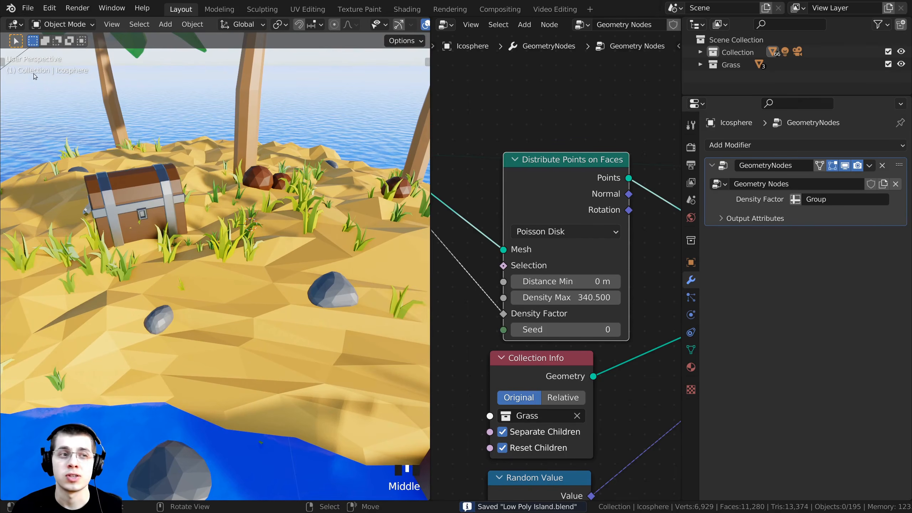
Return the island to Weight Paint, enlarge the brush radius to 73 px and paint weight on the front shore
click(53, 24)
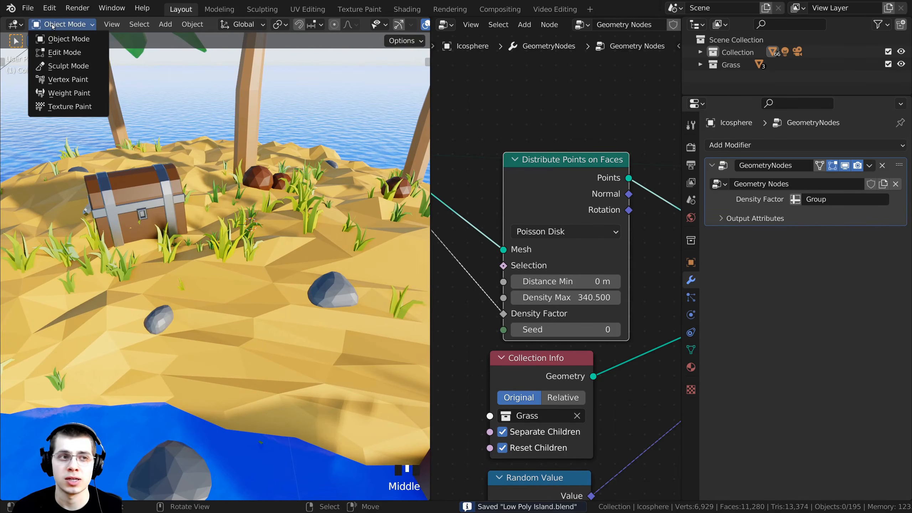
click(69, 93)
scroll(321, 376, down, 2)
click(305, 361)
click(271, 355)
scroll(271, 355, down, 3)
mouse_move(271, 355)
middle_down()
mouse_move(283, 370)
mouse_move(299, 360)
middle_up()
key(f)
click(313, 360)
drag(274, 335, 271, 332)
click(271, 331)
Dab more weight on the shore in front of the boat and on the sand behind it
scroll(270, 332, up, 2)
shift+middle_drag(270, 332, 255, 356)
click(202, 328)
click(223, 333)
click(237, 343)
scroll(230, 338, down, 2)
mouse_move(330, 332)
shift+middle_down()
mouse_move(139, 329)
mouse_move(250, 315)
shift+middle_up()
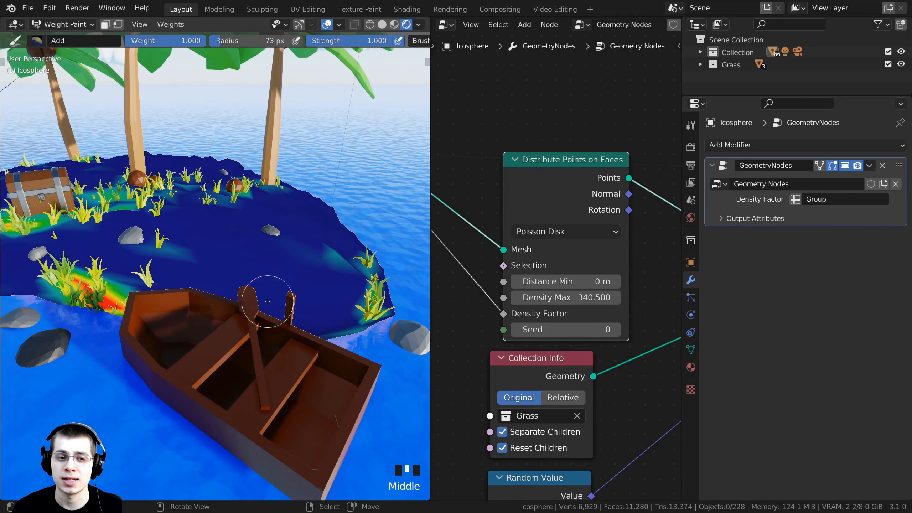
scroll(269, 283, up, 2)
click(268, 273)
click(274, 265)
Reduce the brush radius to 21 px and dab small weight spots on the island's open sand
scroll(277, 230, down, 3)
middle_drag(277, 233, 250, 312)
scroll(250, 314, up, 2)
key(f)
click(232, 311)
click(281, 274)
click(280, 271)
click(272, 264)
Dab small weight spots around the coconuts and palm trunks to scatter grass there
scroll(267, 229, down, 3)
mouse_move(267, 230)
middle_down()
mouse_move(127, 324)
mouse_move(223, 306)
mouse_move(222, 371)
mouse_move(222, 324)
middle_up()
scroll(222, 370, up, 2)
click(222, 299)
click(222, 240)
click(226, 238)
click(212, 286)
click(168, 295)
click(253, 328)
click(255, 323)
Dab small weight spots around the base of the palm nearest the island's far edge
mouse_move(293, 313)
middle_down()
mouse_move(244, 315)
mouse_move(162, 282)
middle_up()
click(300, 306)
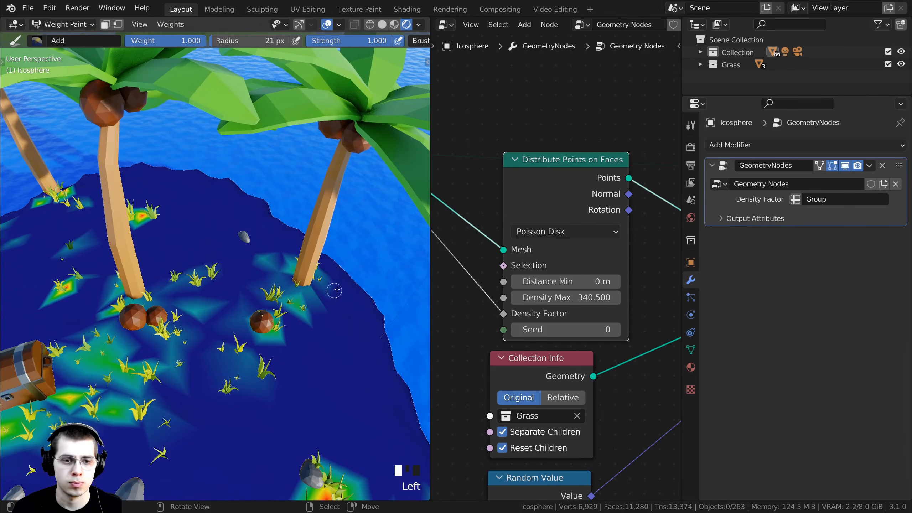
click(337, 285)
click(324, 308)
click(313, 311)
click(273, 270)
click(265, 266)
Return to the camera view, switch the island from Weight Paint to Object Mode and save the project
key(KP_0)
scroll(251, 352, up, 1)
scroll(291, 290, down, 1)
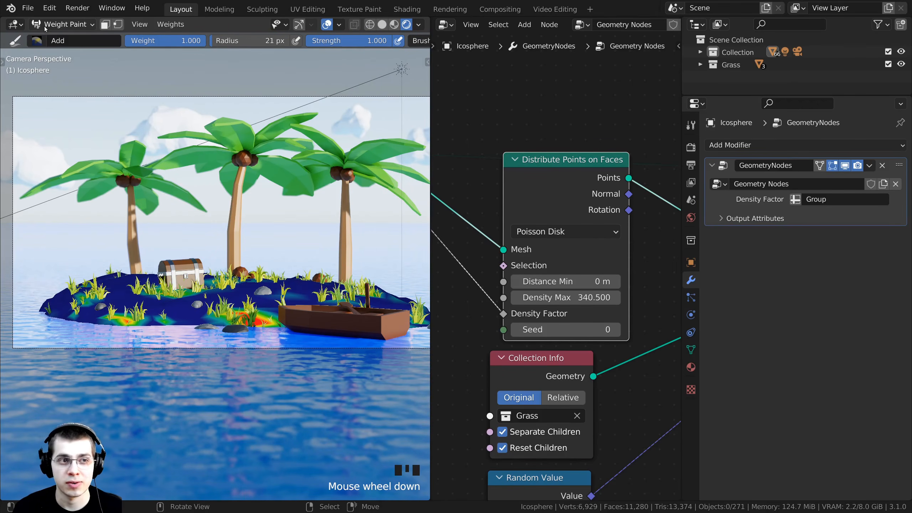
click(63, 24)
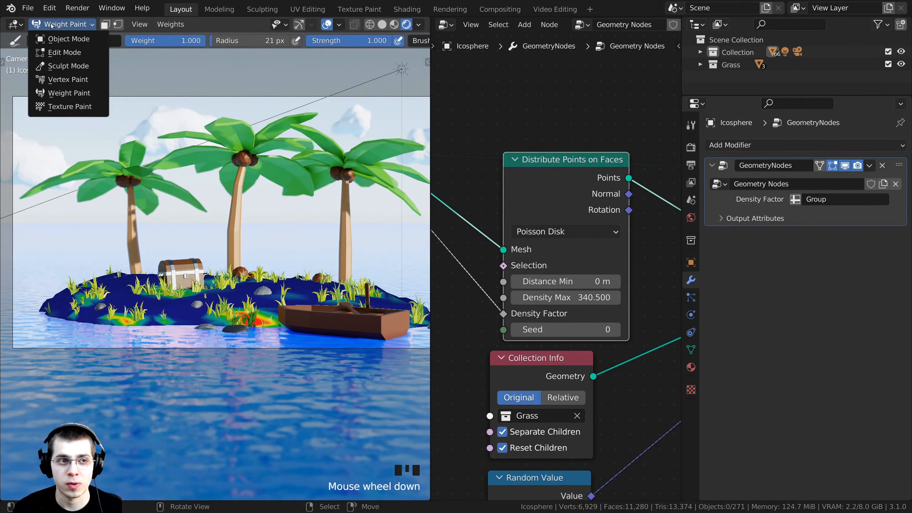
click(63, 38)
shift+middle_drag(221, 270, 203, 267)
key(ctrl+s)
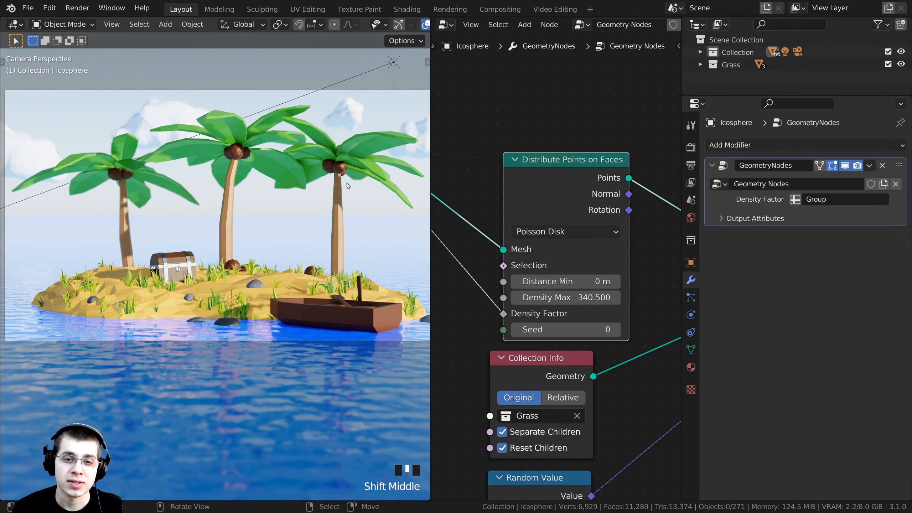
Close the node editor by expanding the 3D viewport over it, widen the viewport further and save the file
scroll(555, 266, down, 1)
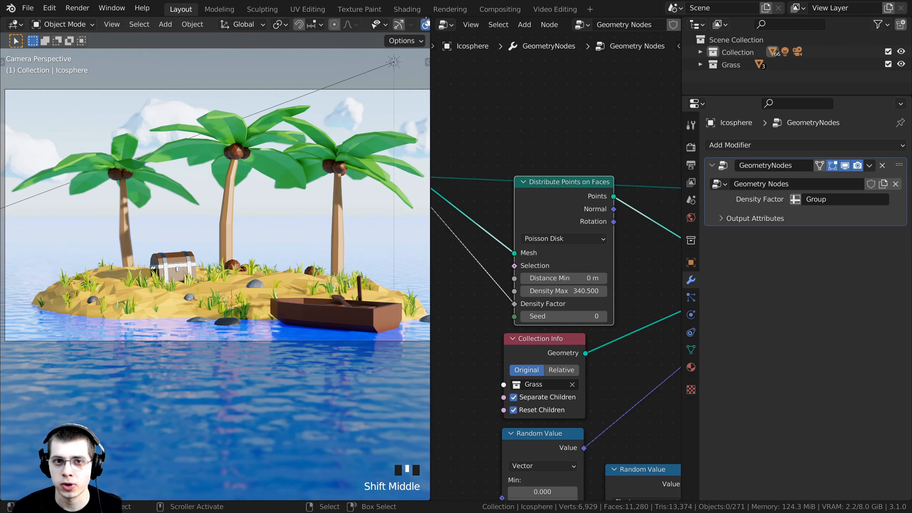
drag(427, 21, 531, 28)
shift+middle_drag(493, 157, 447, 220)
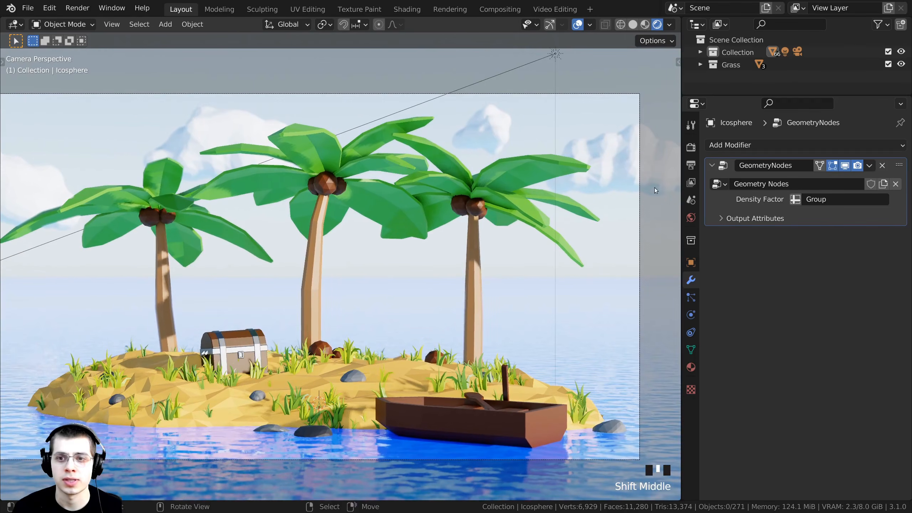
drag(681, 172, 753, 173)
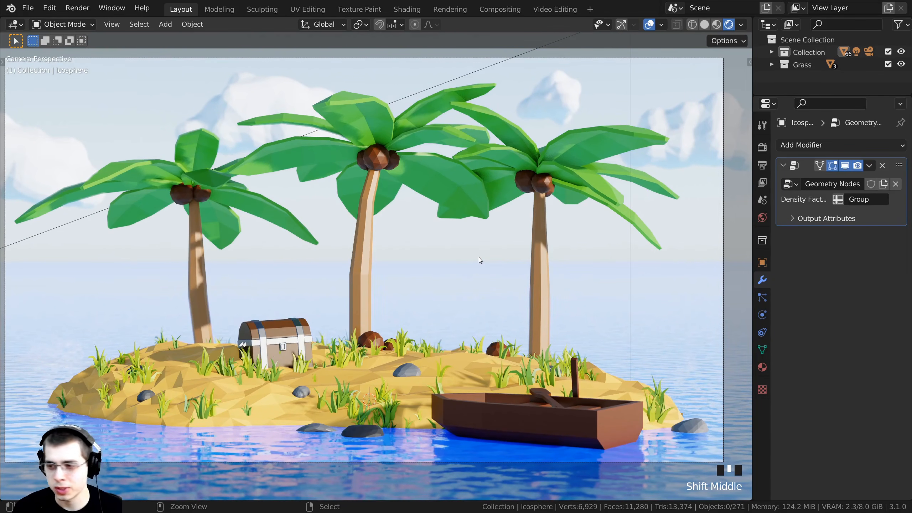
key(ctrl+s)
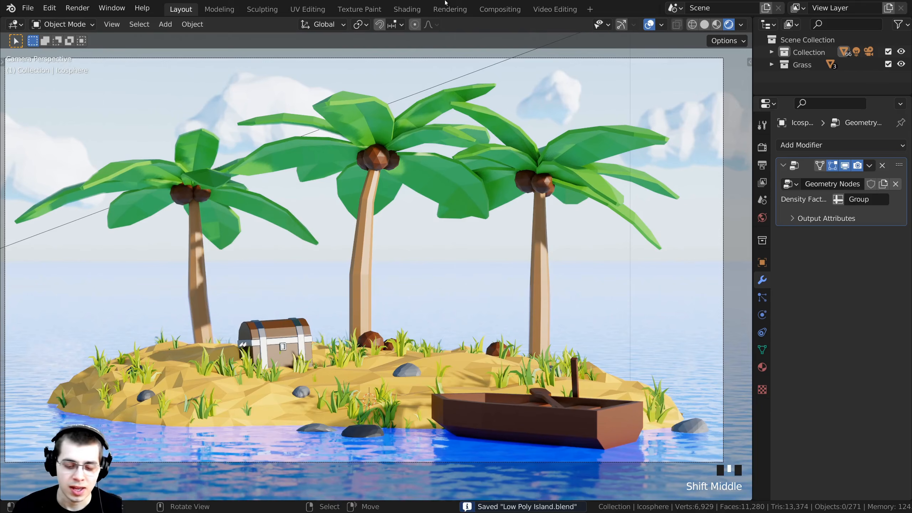
Render the island scene as a still image and widen the area showing the result
click(79, 11)
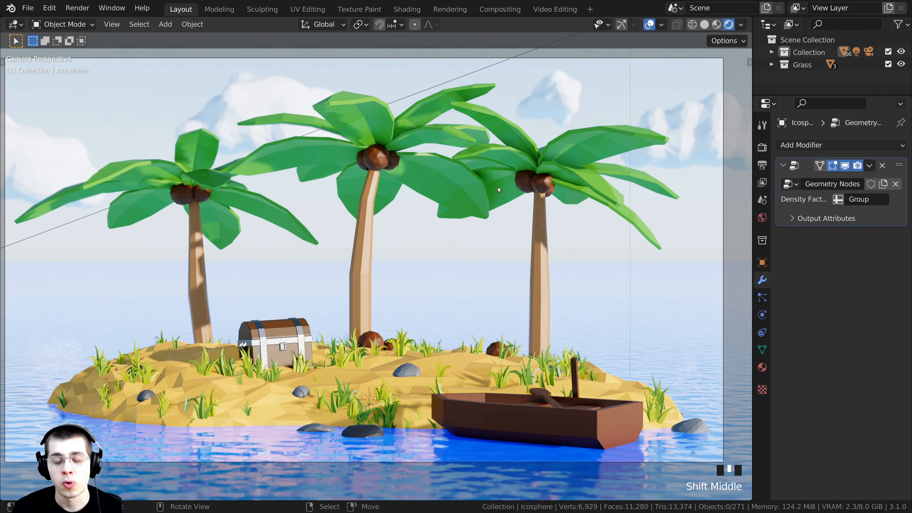
key(F12)
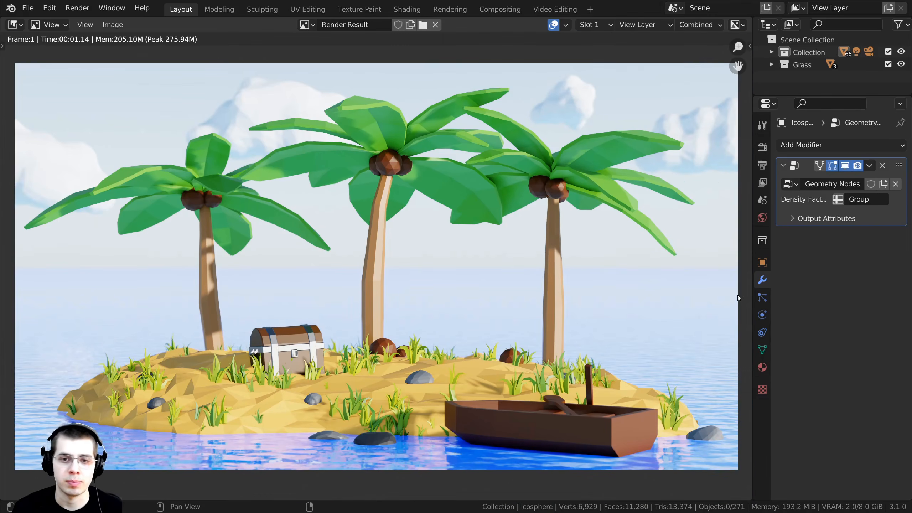
drag(754, 256, 766, 256)
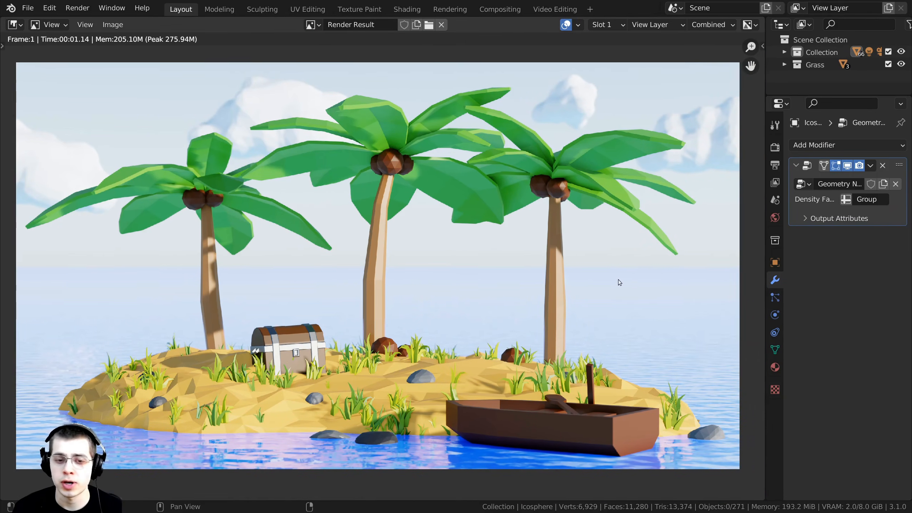
mouse_move(351, 228)
middle_down()
mouse_move(343, 233)
mouse_move(358, 232)
middle_up()
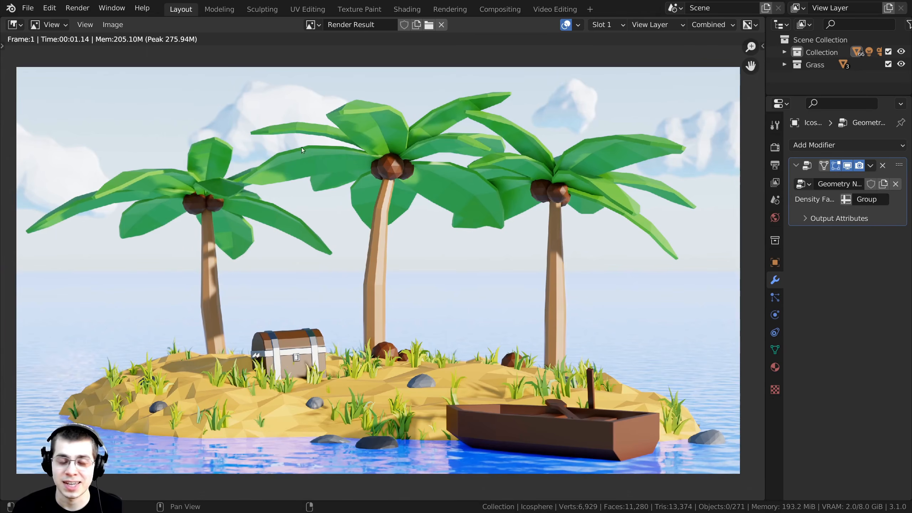
Save the rendered image as Island.png in the Low Poly Island/Tutorial folder and save the project
click(117, 27)
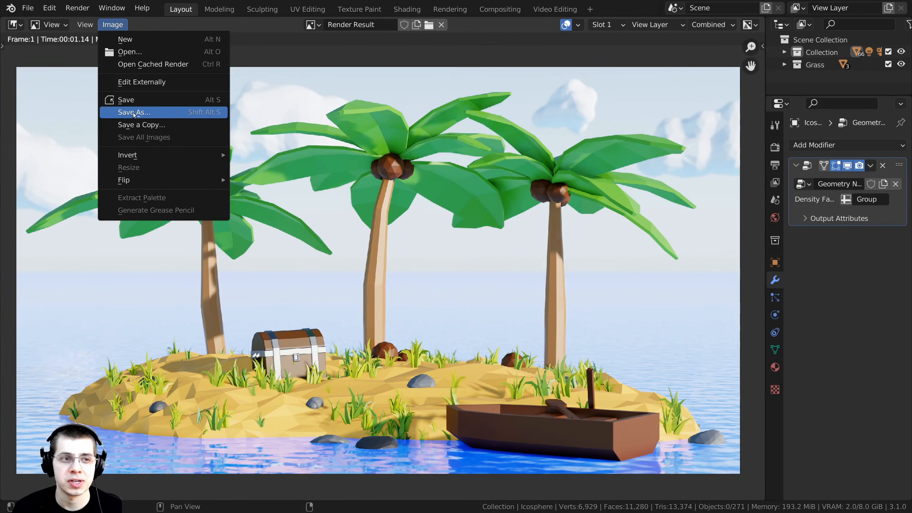
click(193, 116)
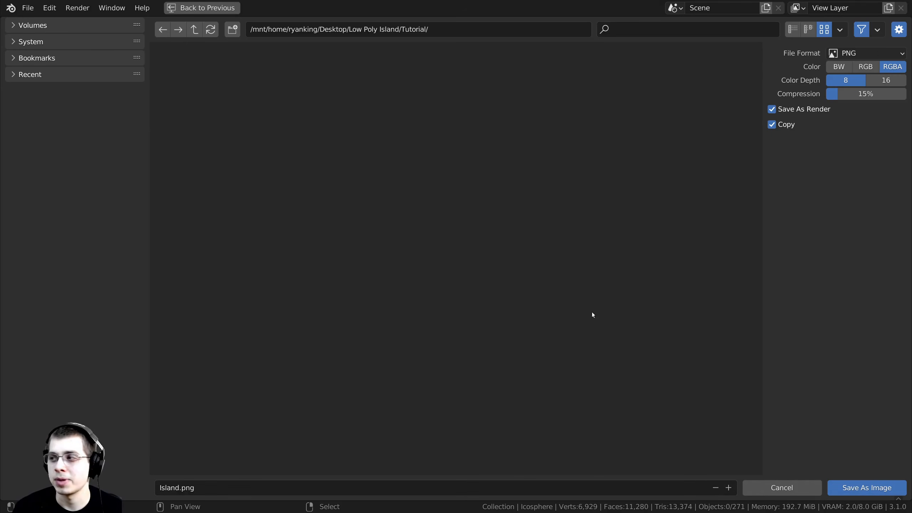
click(847, 54)
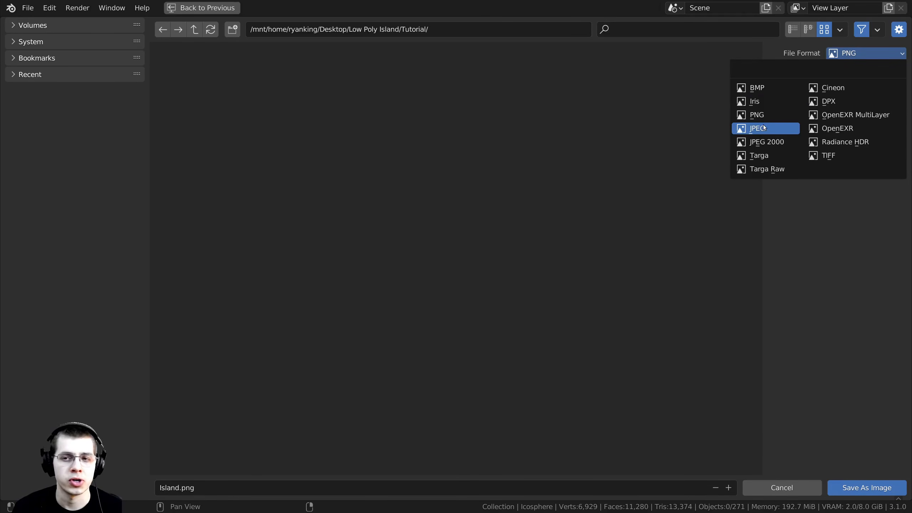
click(839, 493)
key(ctrl+s)
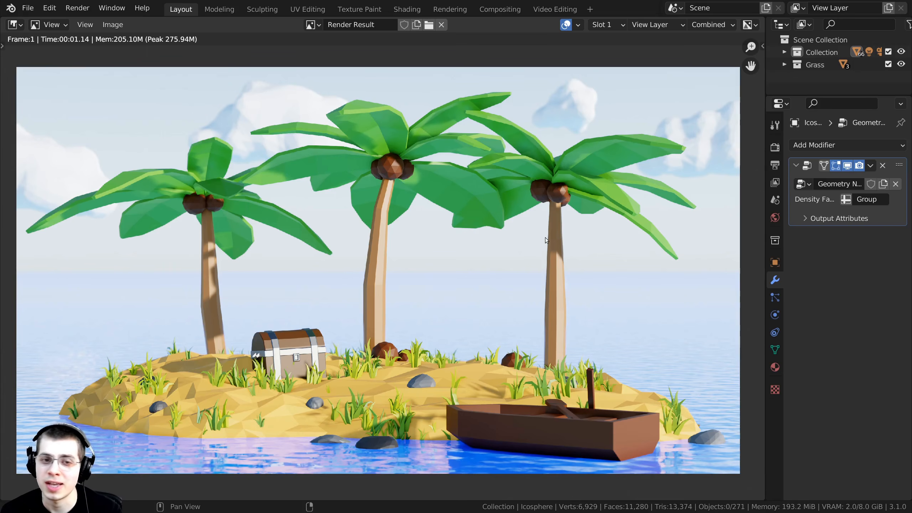
middle_drag(404, 240, 400, 241)
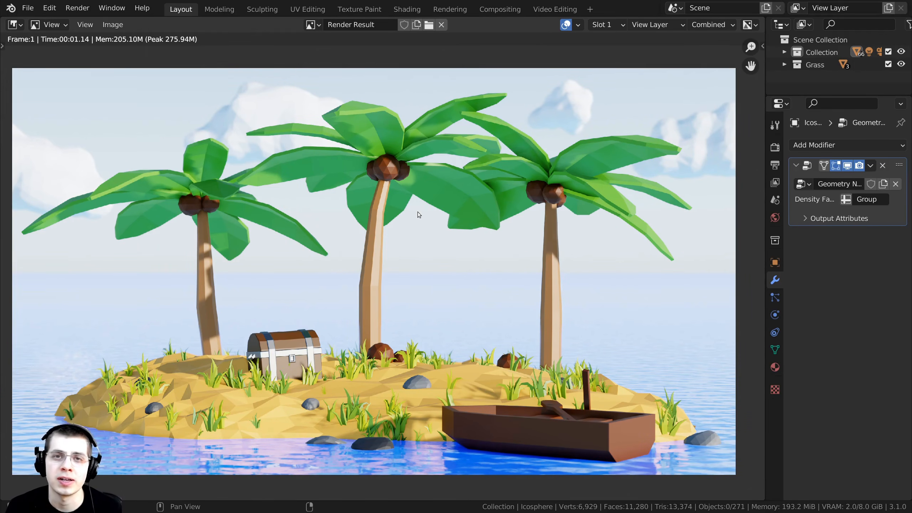